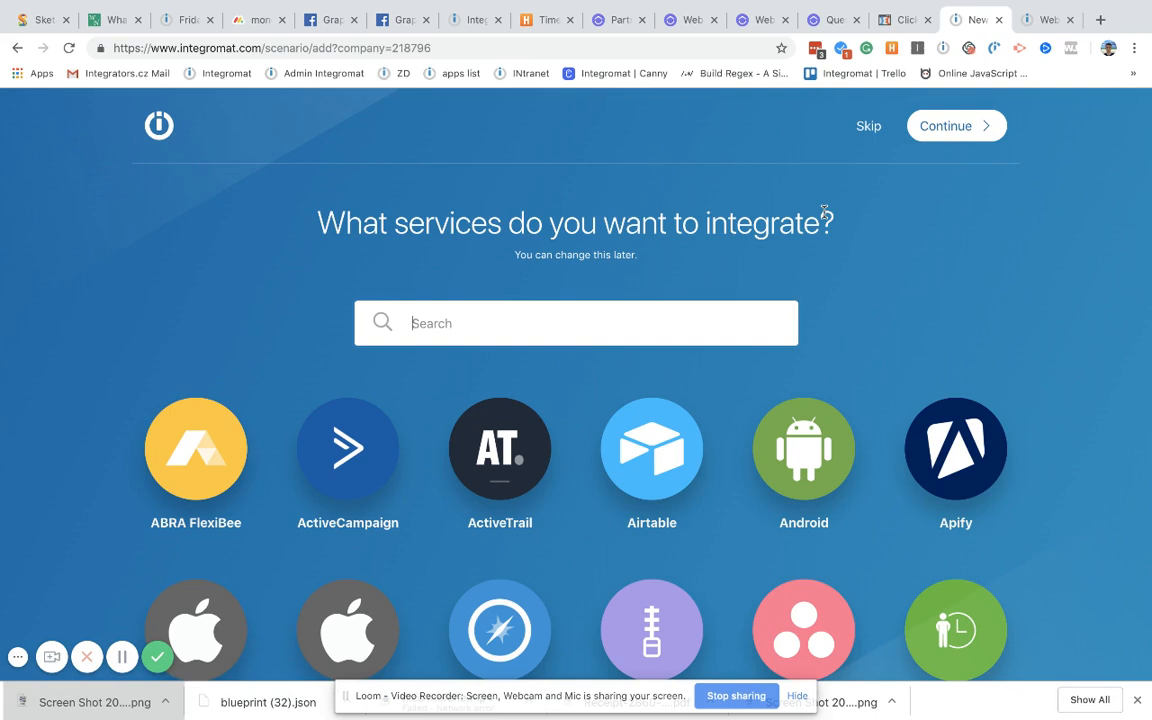
Step: From the Scenarios list, start a new blank scenario and skip the service picker
{"action": "left_click", "coordinate": [16, 48]}
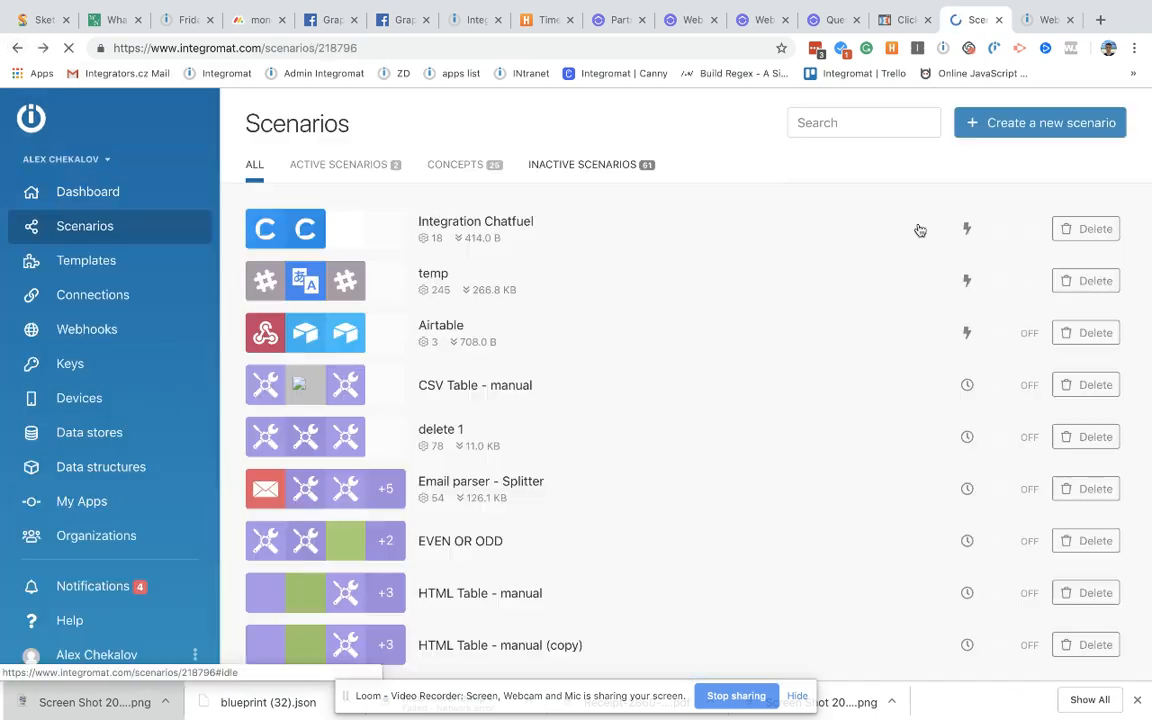
{"action": "left_click", "coordinate": [998, 128]}
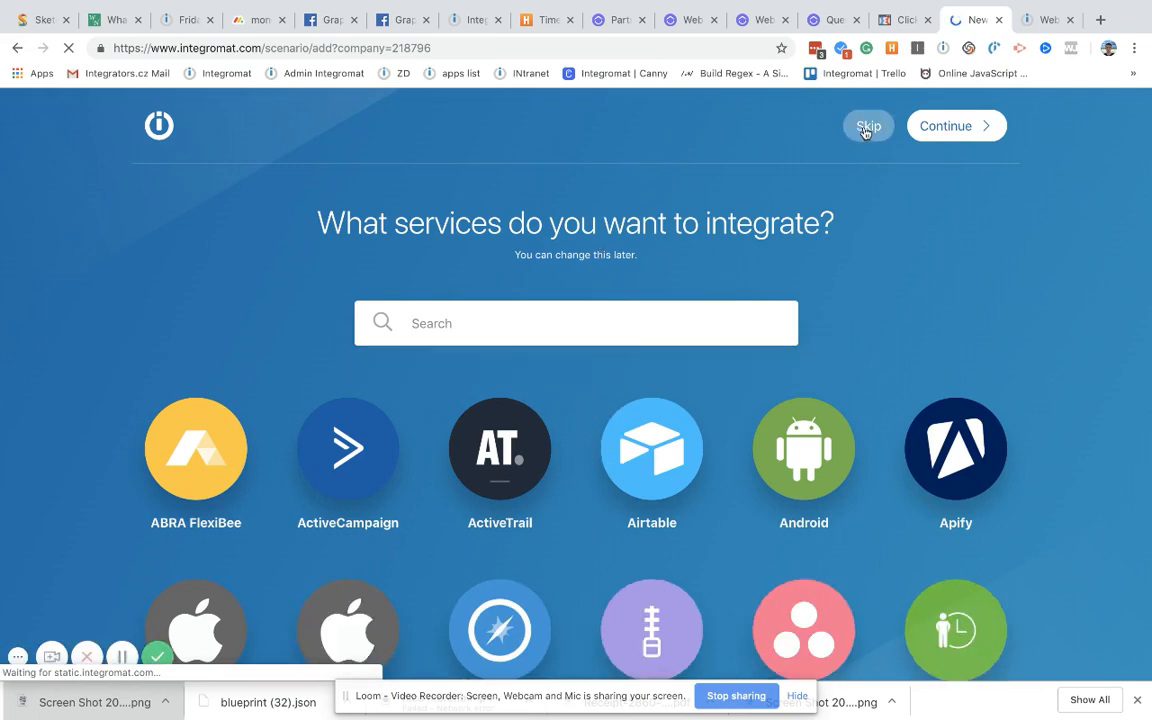
{"action": "scroll", "coordinate": [548, 489], "scroll_direction": "down", "scroll_amount": 10}
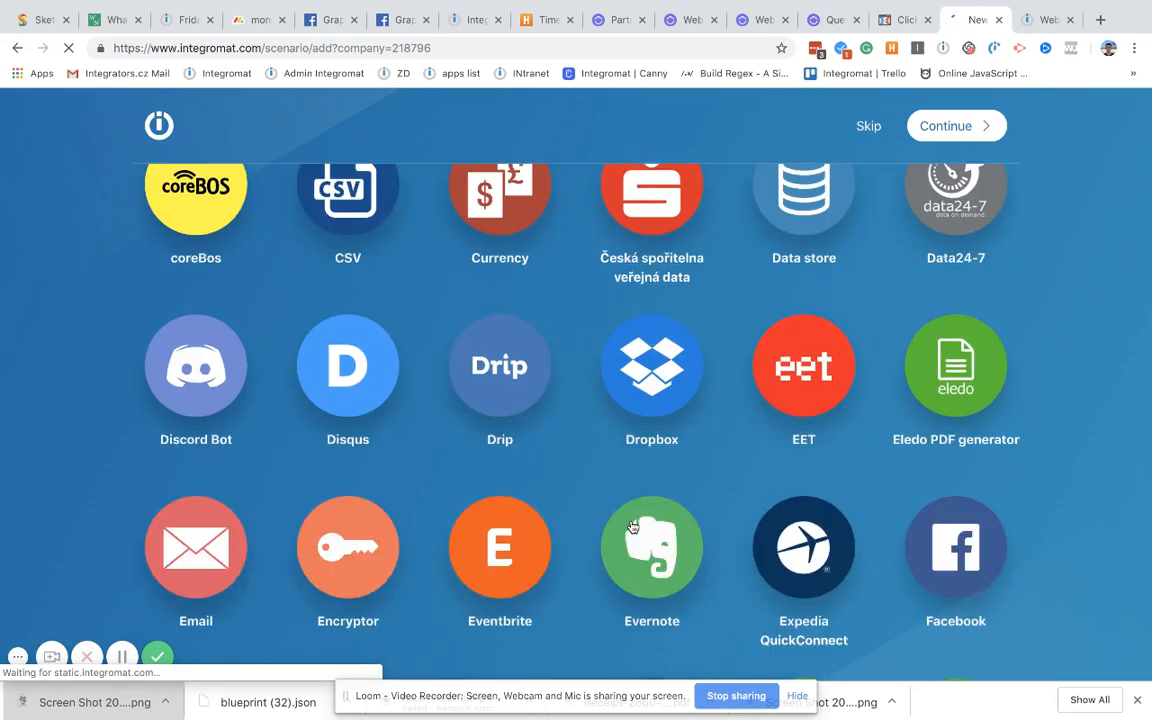
{"action": "scroll", "coordinate": [632, 527], "scroll_direction": "up", "scroll_amount": 10}
{"action": "left_click", "coordinate": [870, 143]}
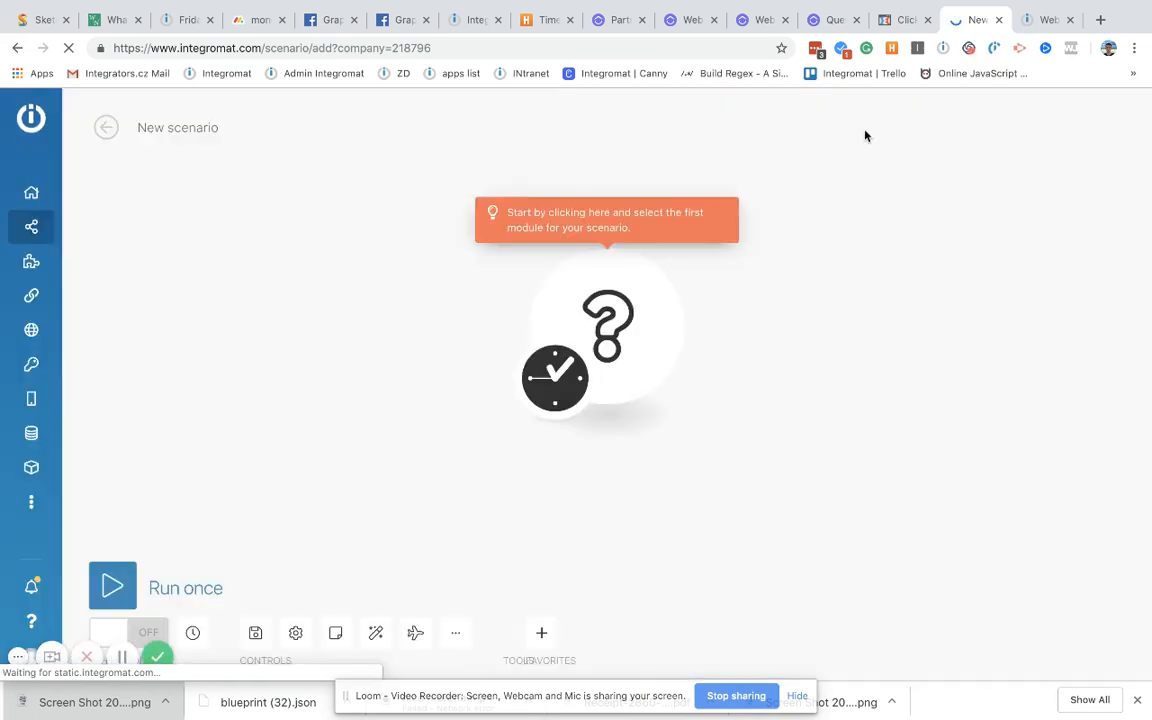
Step: Add ClickFunnels Watch New Contacts as the scenario's first trigger module
{"action": "left_click", "coordinate": [600, 316]}
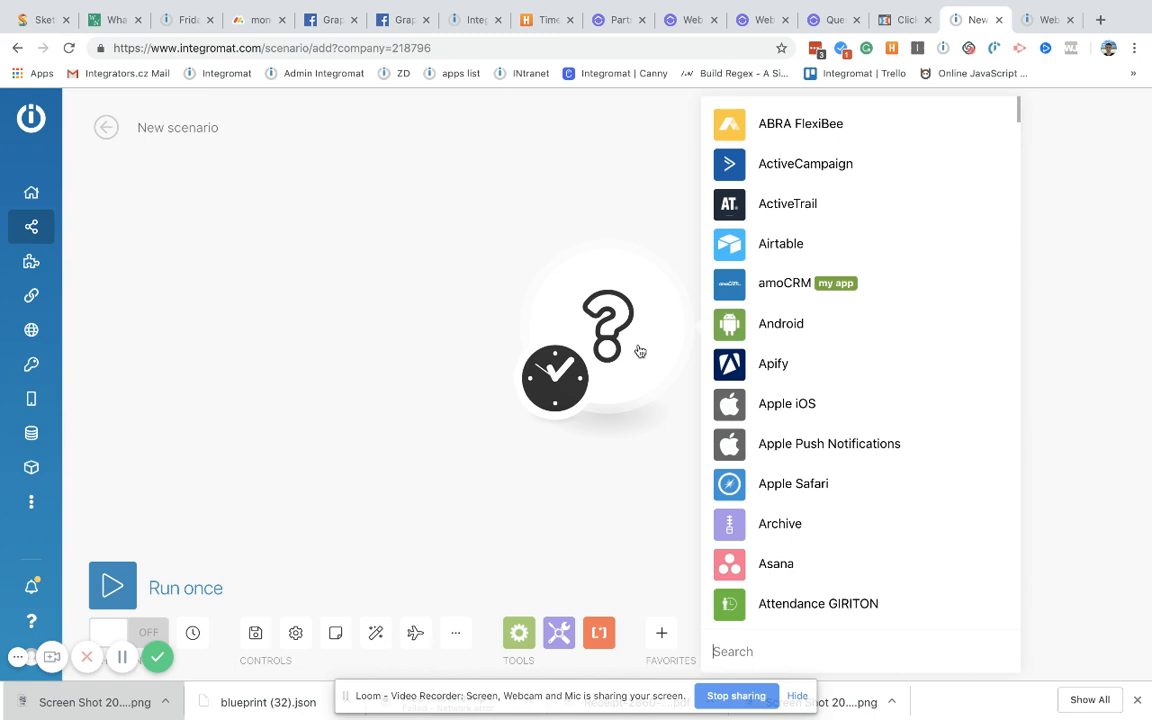
{"action": "type", "text": "click"}
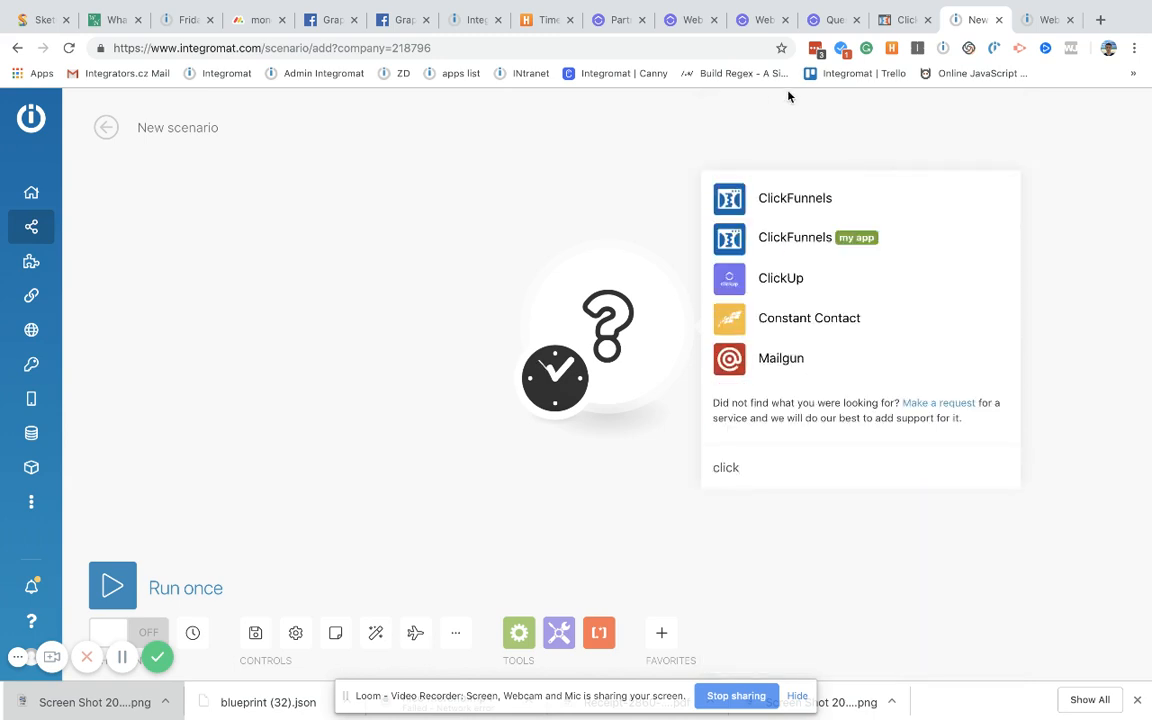
{"action": "left_click", "coordinate": [775, 197]}
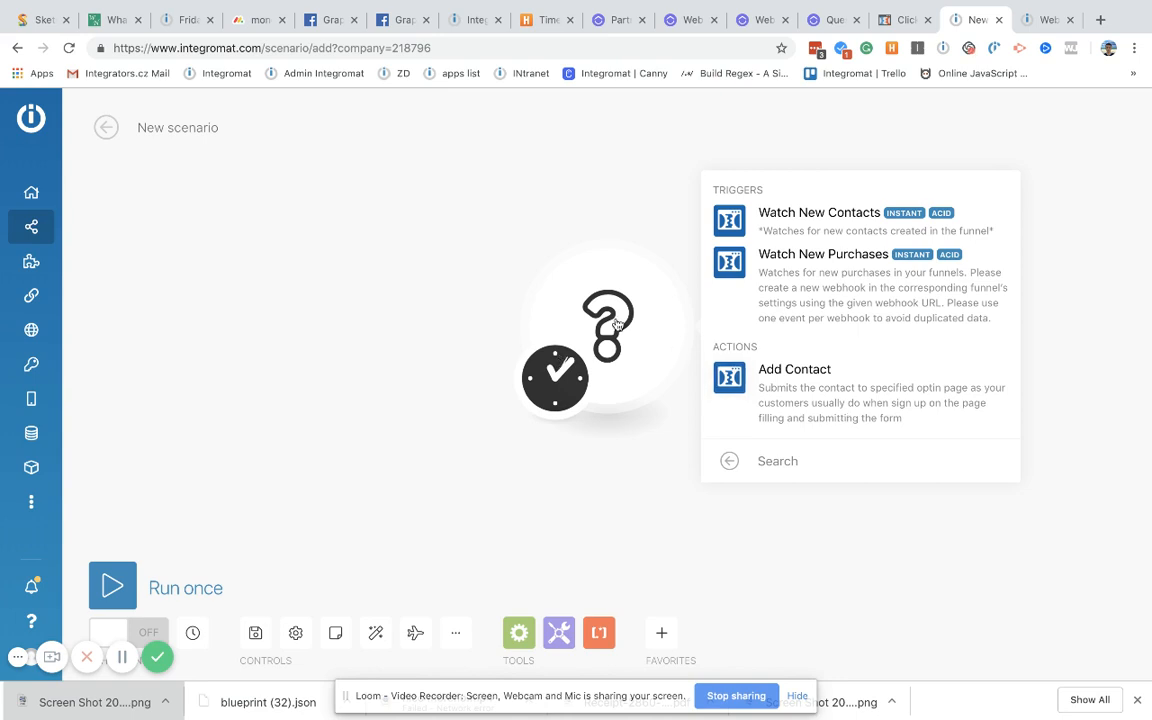
{"action": "left_click", "coordinate": [826, 228]}
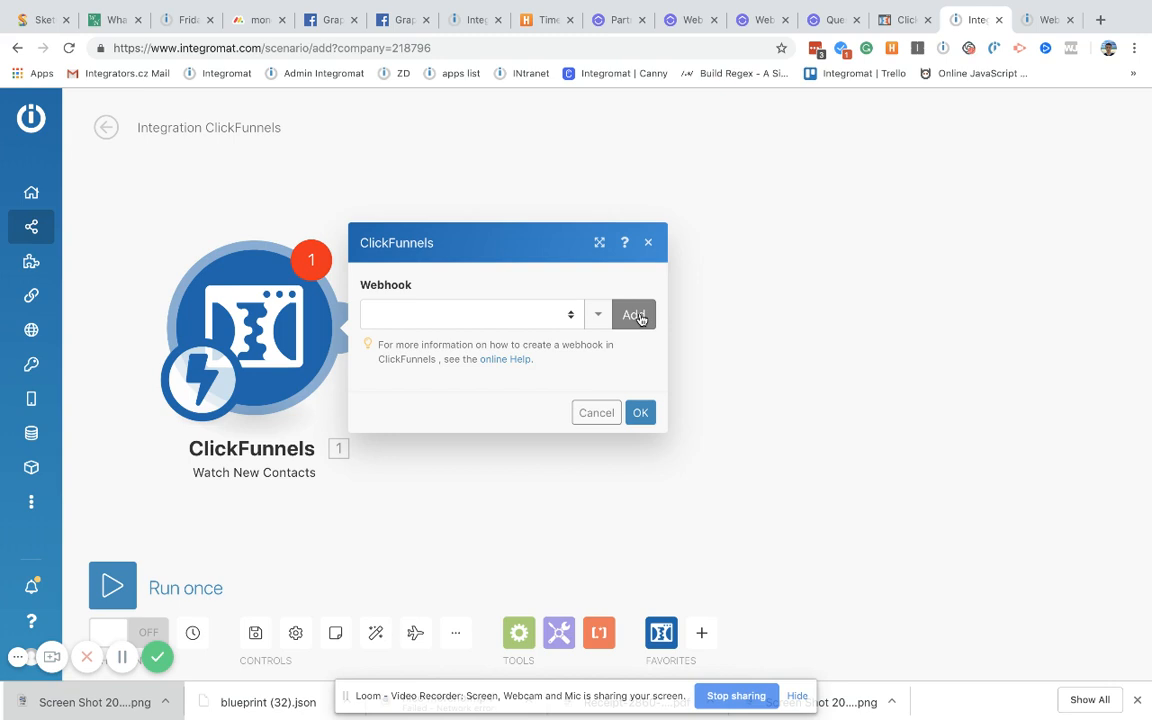
{"action": "left_click", "coordinate": [1041, 28]}
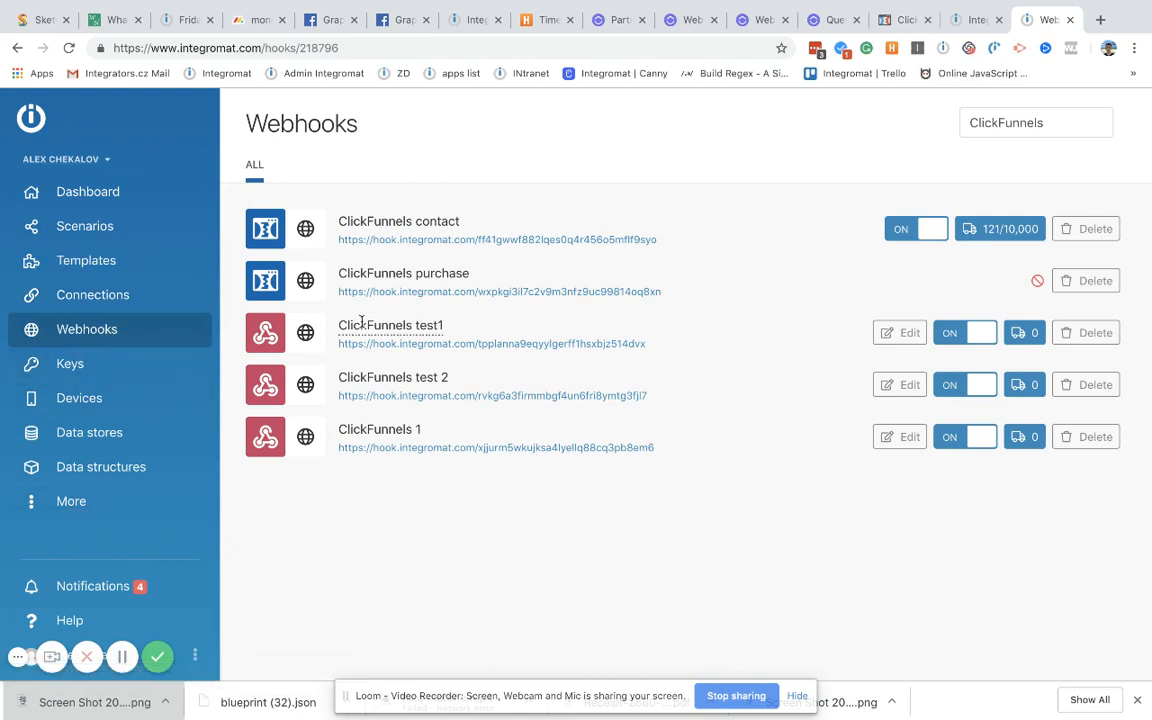
Step: Filter webhooks by 'cli' and delete the ClickFunnels contact and ClickFunnels purchase webhooks
{"action": "left_click", "coordinate": [110, 329]}
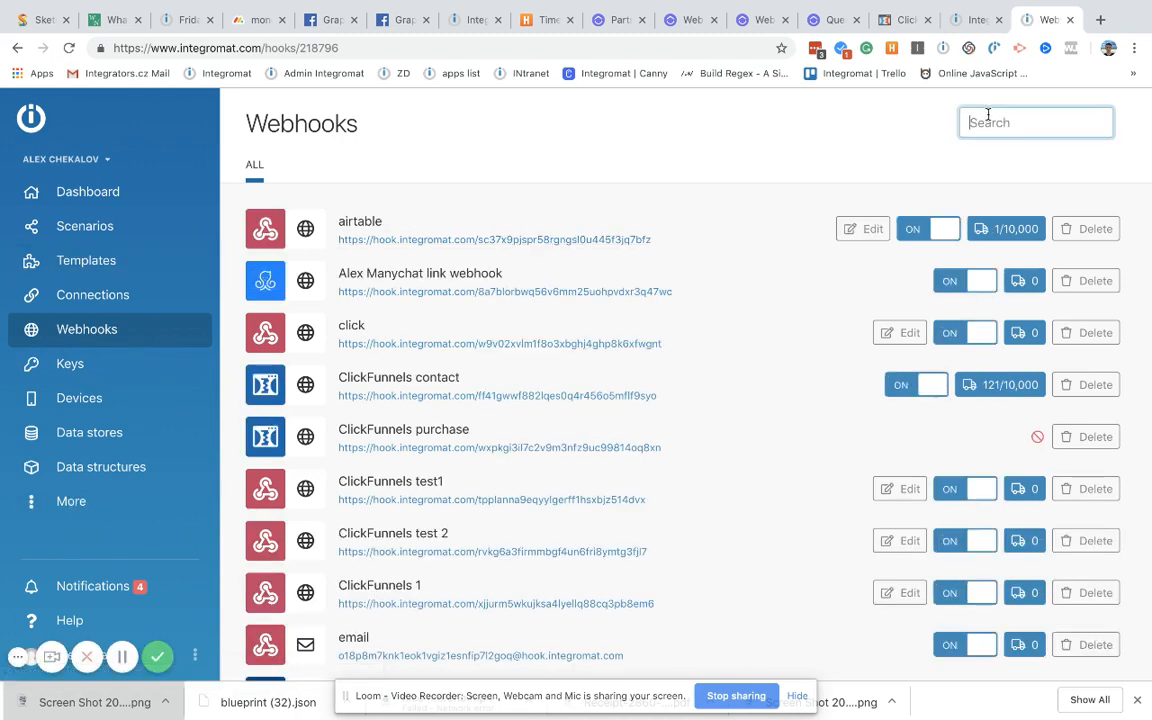
{"action": "type", "text": "click"}
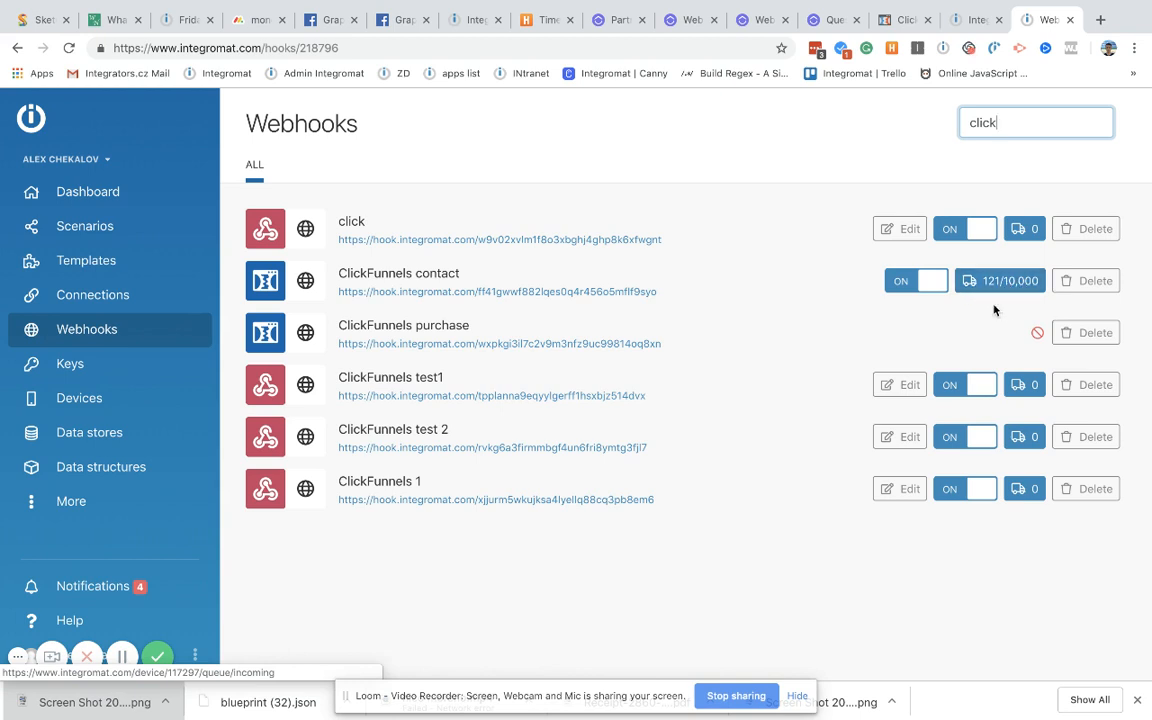
{"action": "left_click", "coordinate": [1095, 285]}
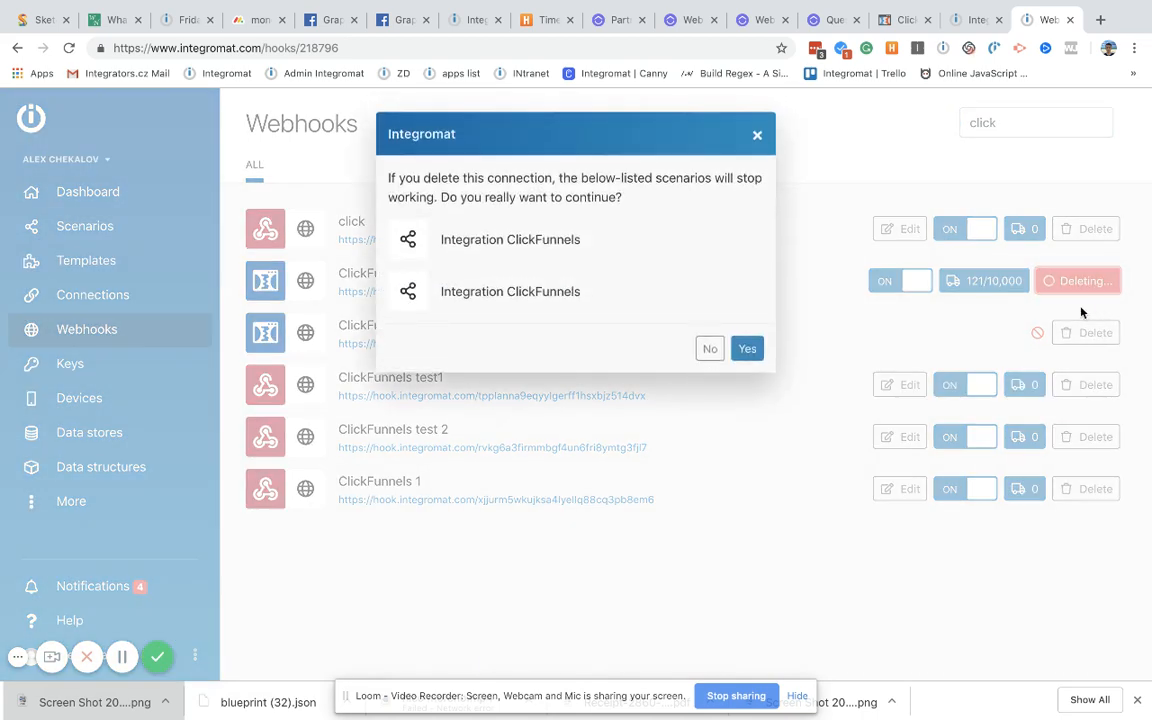
{"action": "left_click", "coordinate": [750, 348]}
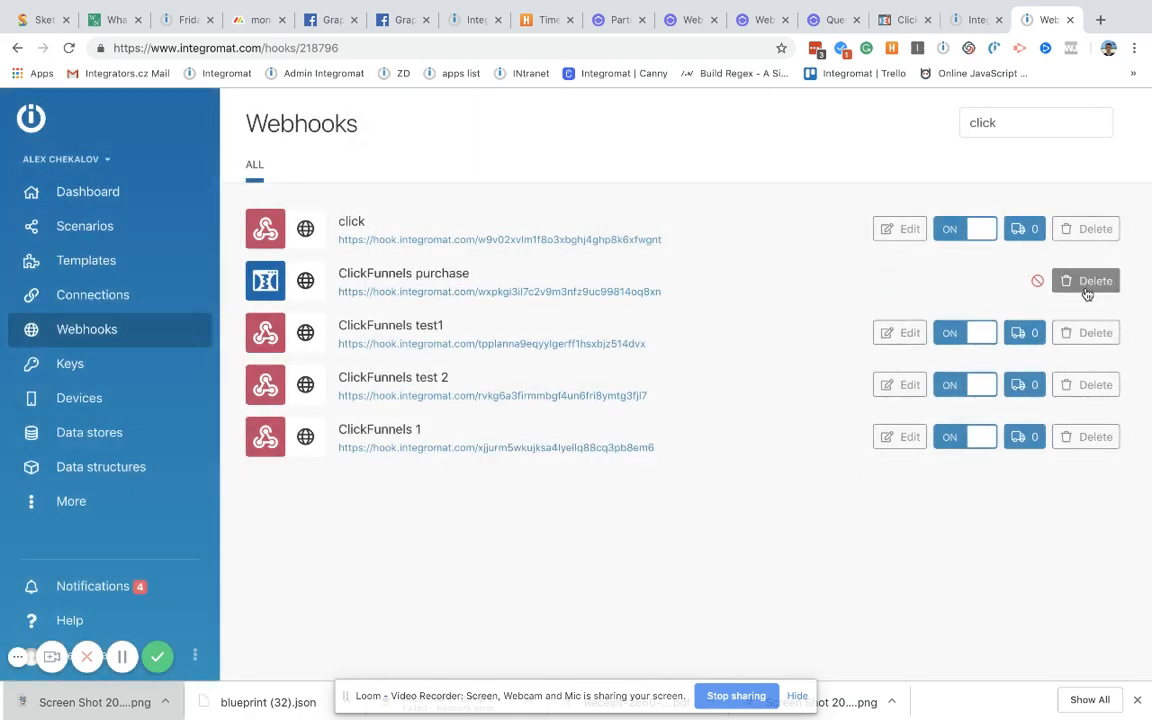
{"action": "left_click", "coordinate": [1086, 290]}
{"action": "left_click", "coordinate": [1086, 284]}
{"action": "left_click", "coordinate": [972, 20]}
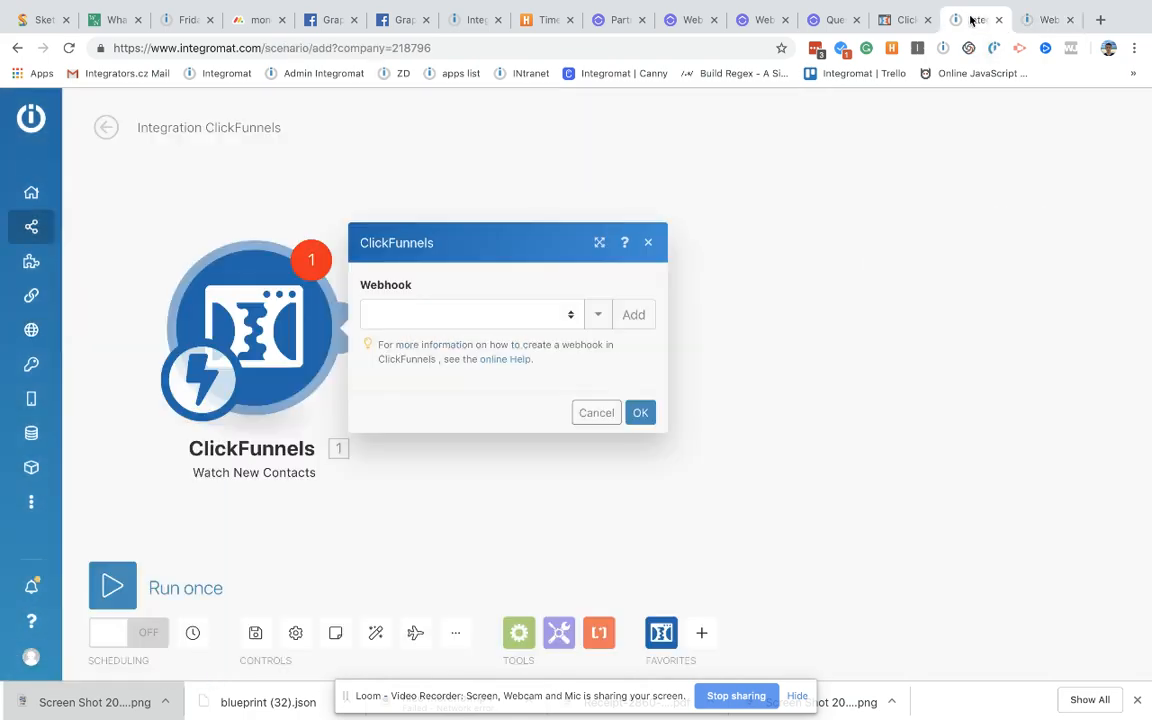
Step: Add a new trigger webhook named 'ClickFunnels contacts' and copy its address to the clipboard
{"action": "left_click", "coordinate": [738, 345]}
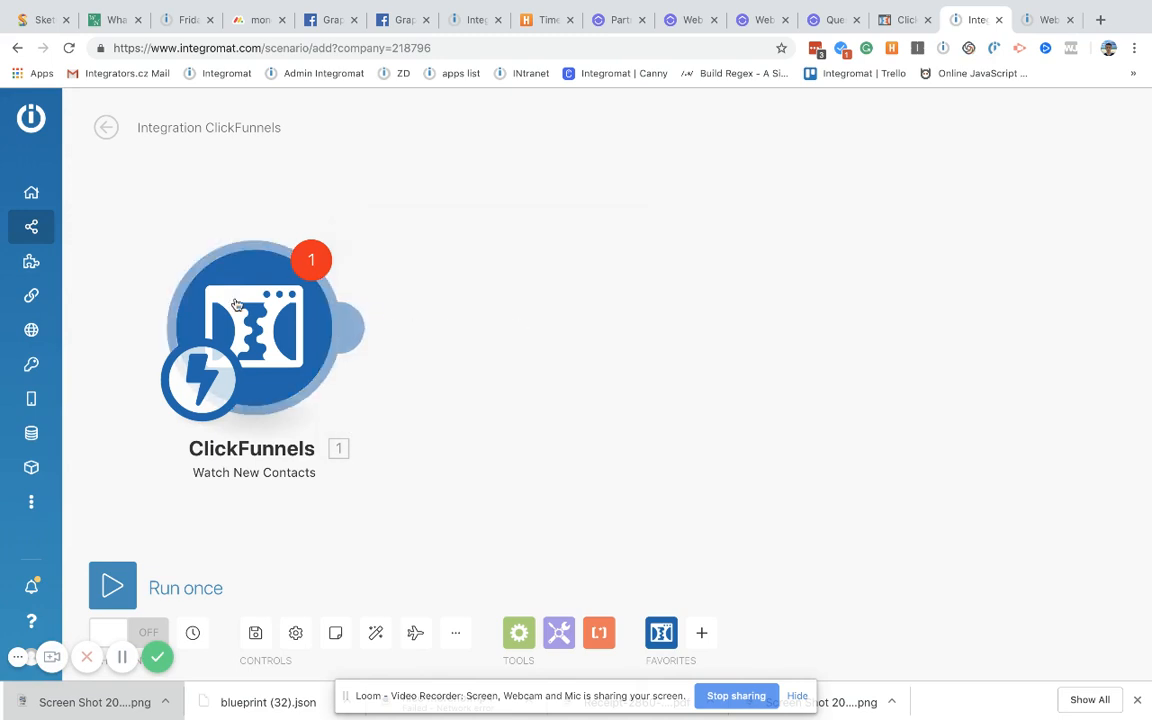
{"action": "left_click", "coordinate": [238, 305]}
{"action": "left_click", "coordinate": [631, 316]}
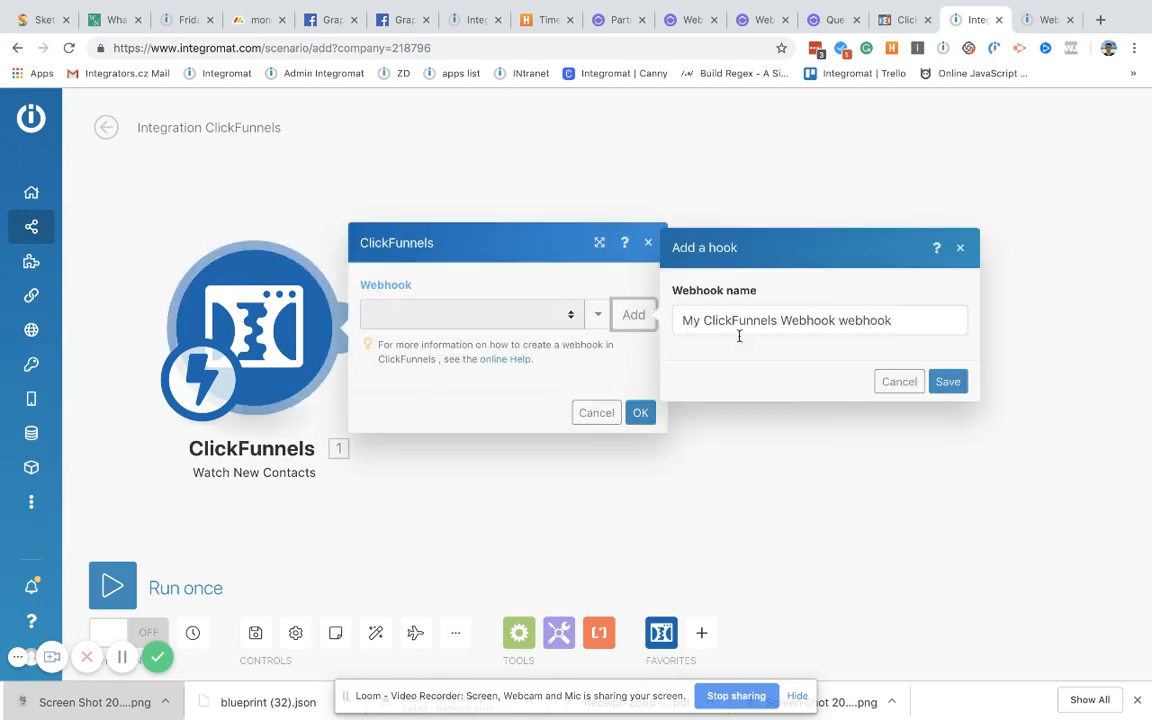
{"action": "triple_click", "coordinate": [902, 321]}
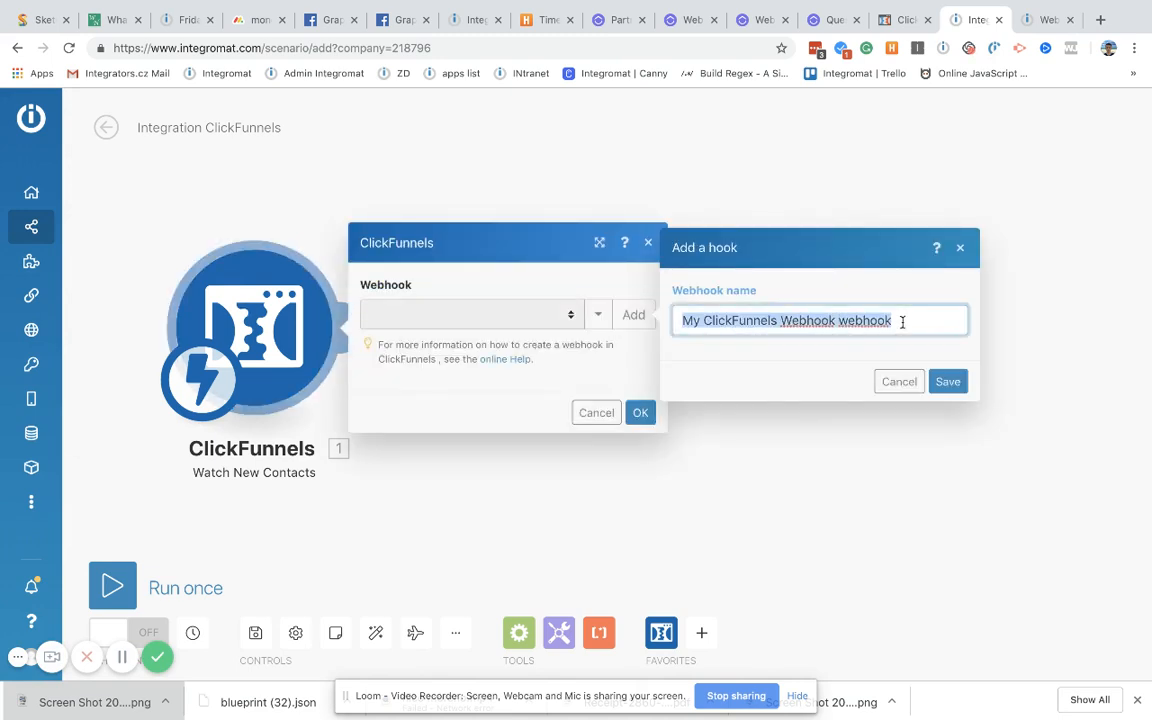
{"action": "type", "text": "ClickFunnels con"}
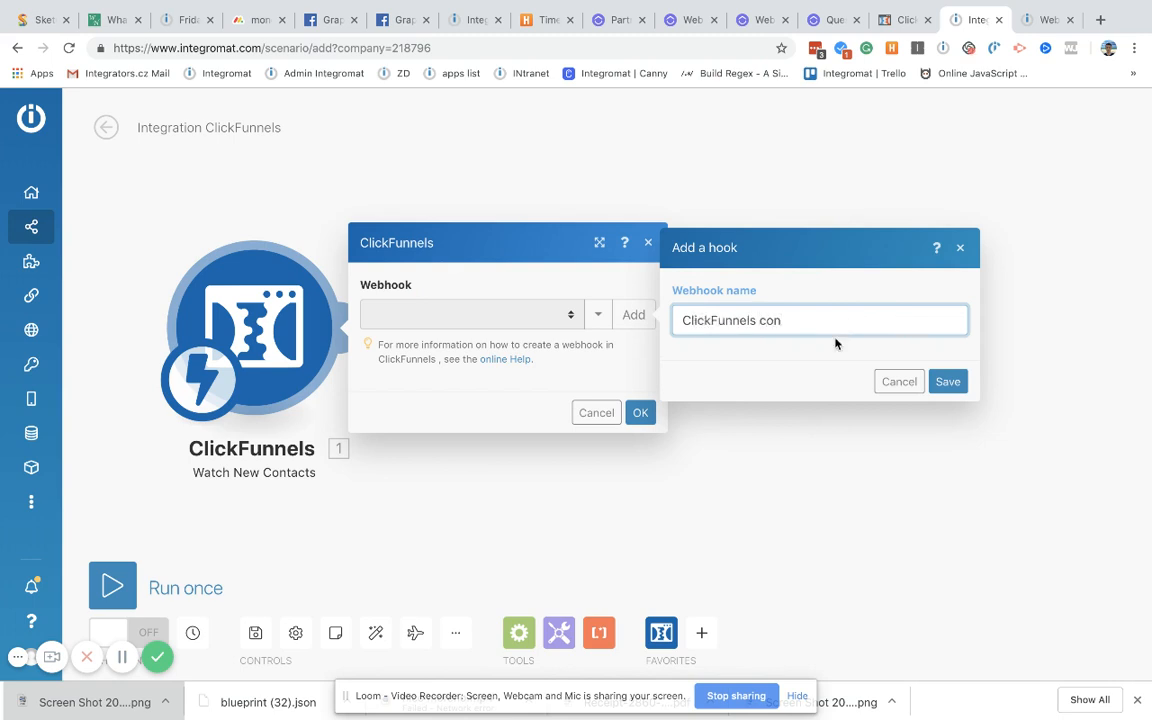
{"action": "type", "text": "tacts"}
{"action": "left_click", "coordinate": [946, 381]}
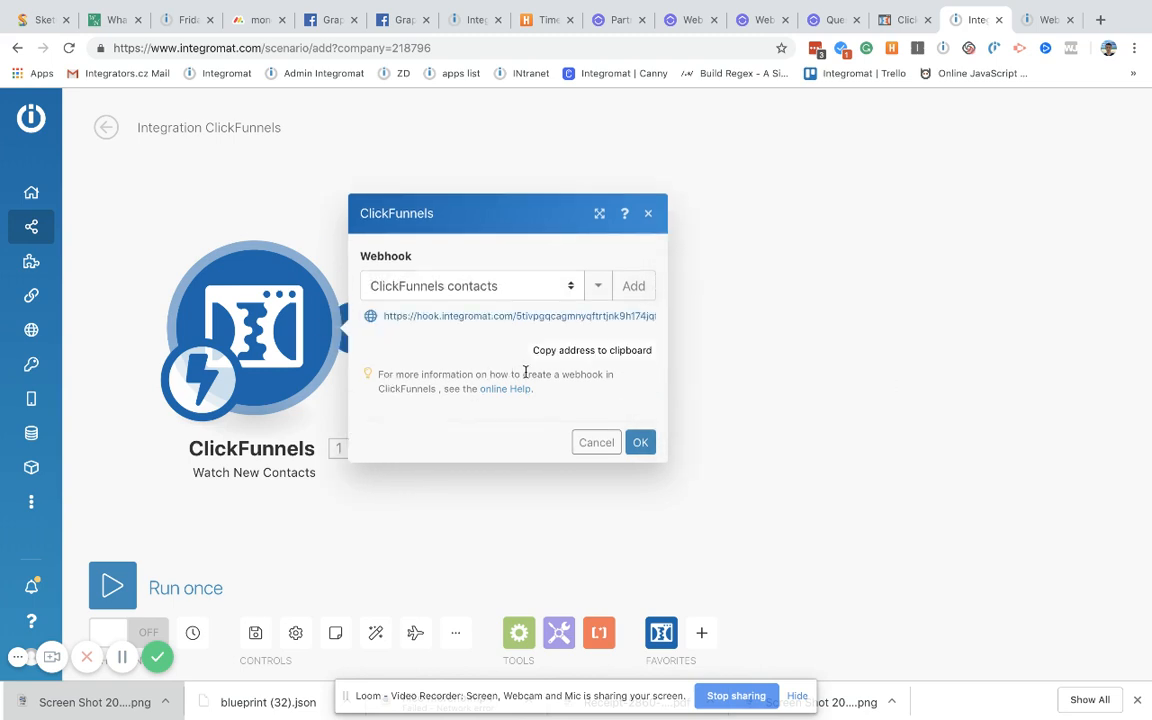
{"action": "left_click", "coordinate": [571, 357]}
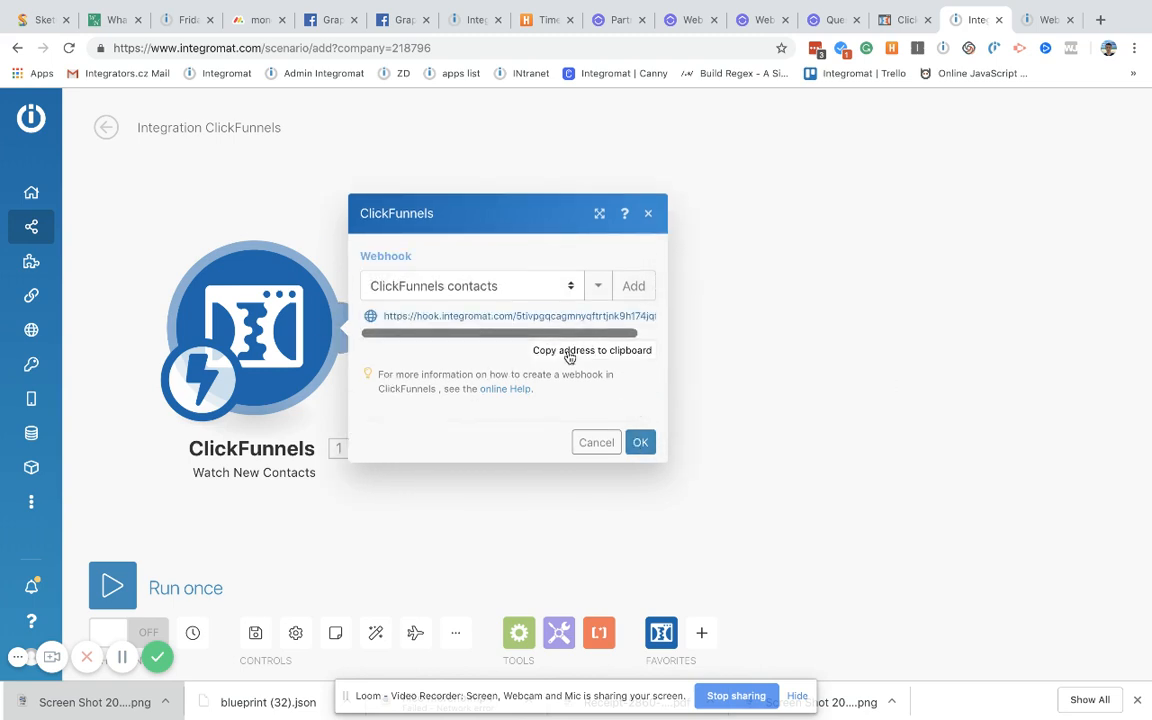
{"action": "left_click", "coordinate": [569, 355]}
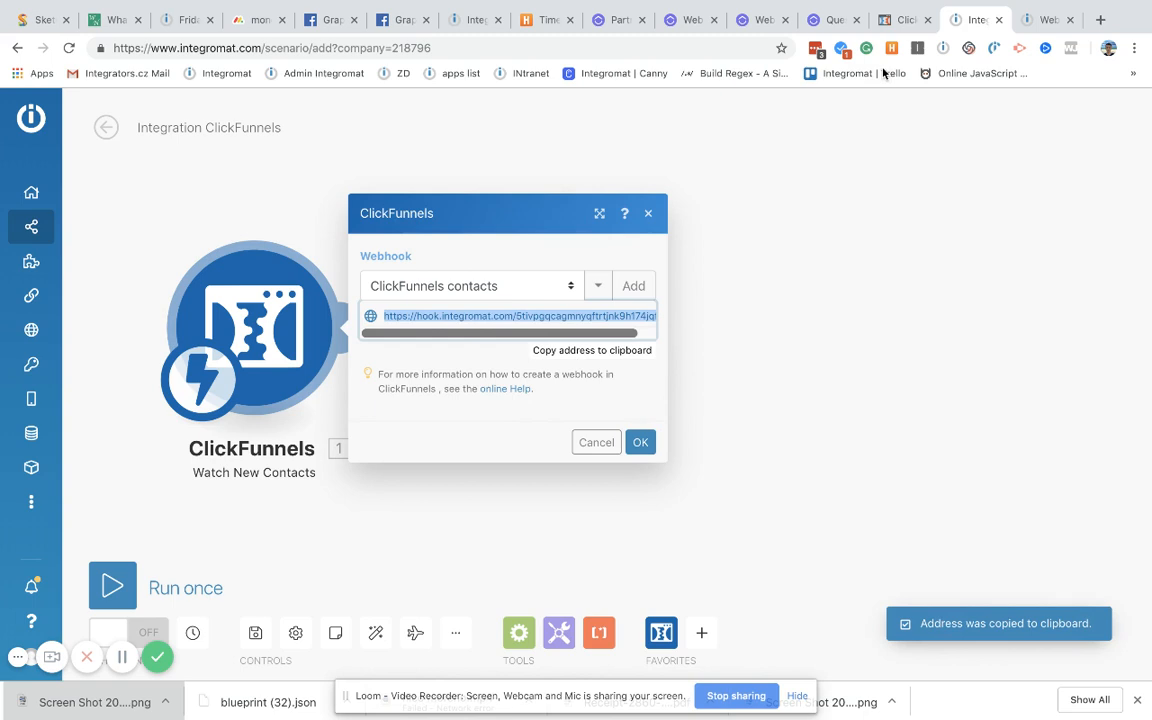
{"action": "left_click", "coordinate": [895, 19]}
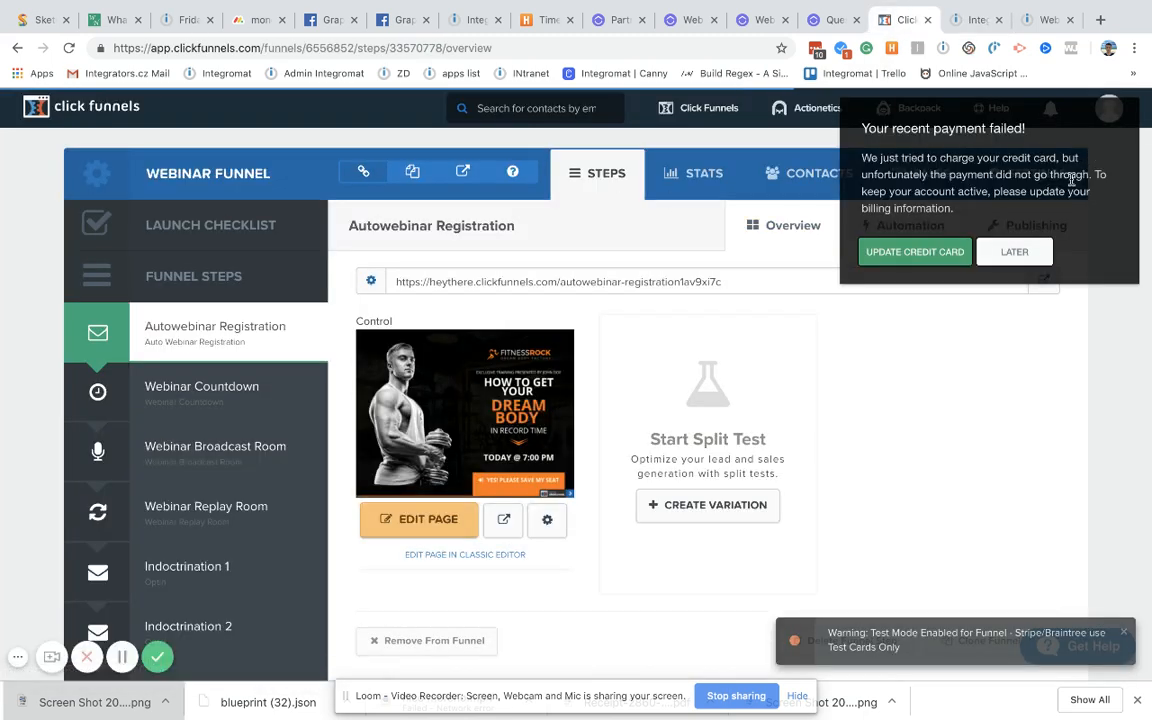
Step: Dismiss the failed payment notice and open the Webinar Funnel's webhook management page
{"action": "left_click", "coordinate": [1012, 251]}
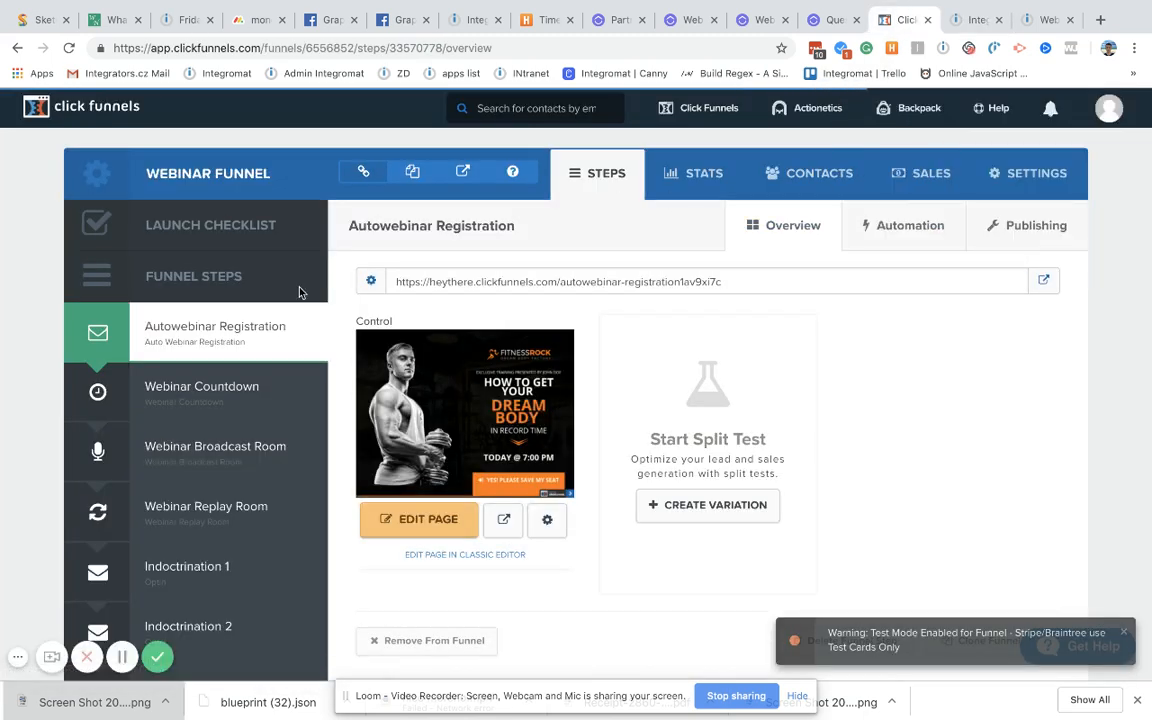
{"action": "left_click", "coordinate": [1015, 177]}
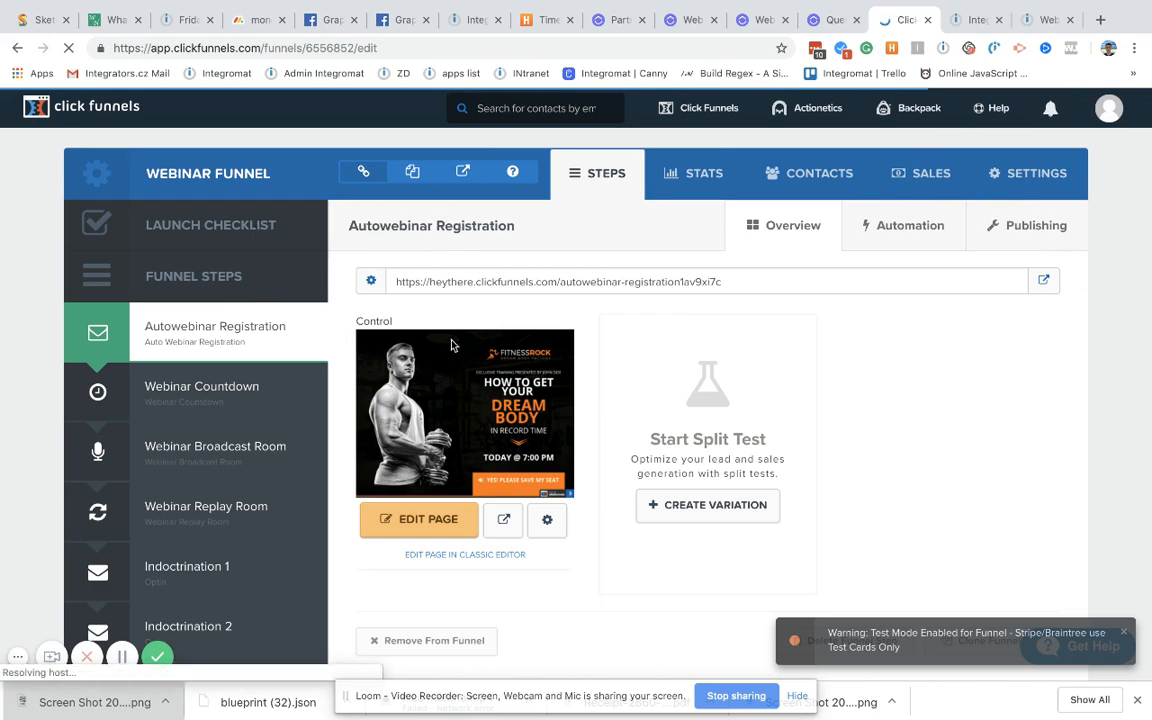
{"action": "scroll", "coordinate": [574, 446], "scroll_direction": "down", "scroll_amount": 5}
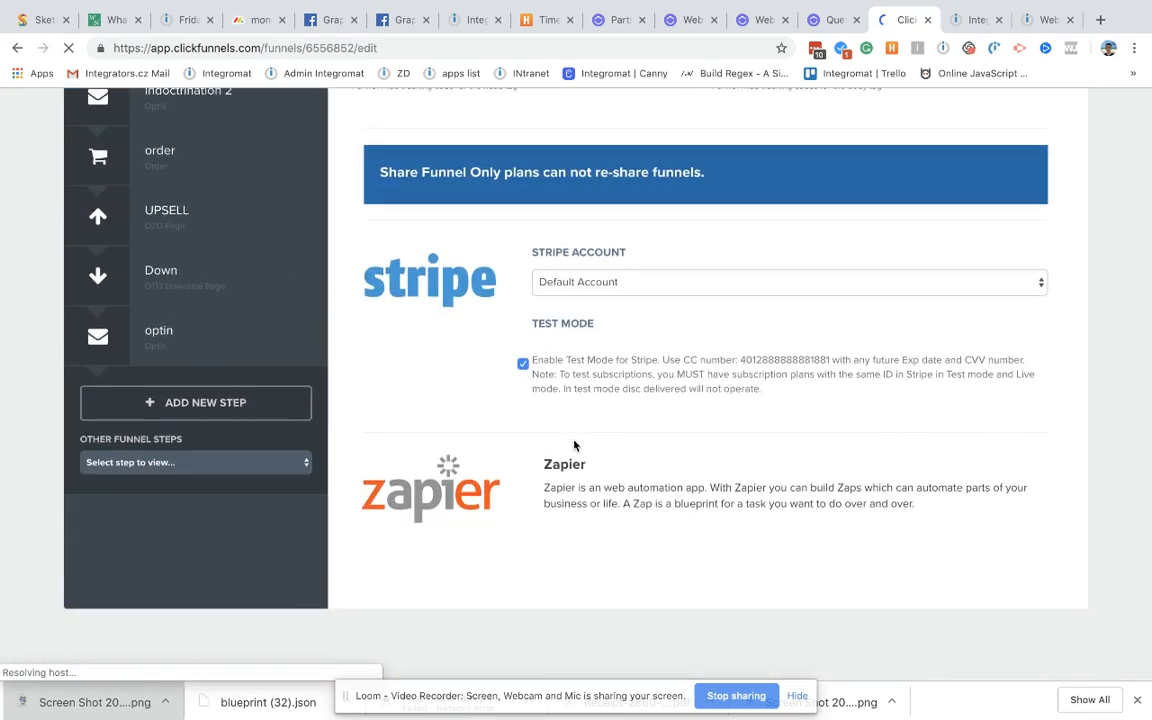
{"action": "scroll", "coordinate": [574, 446], "scroll_direction": "down", "scroll_amount": 10}
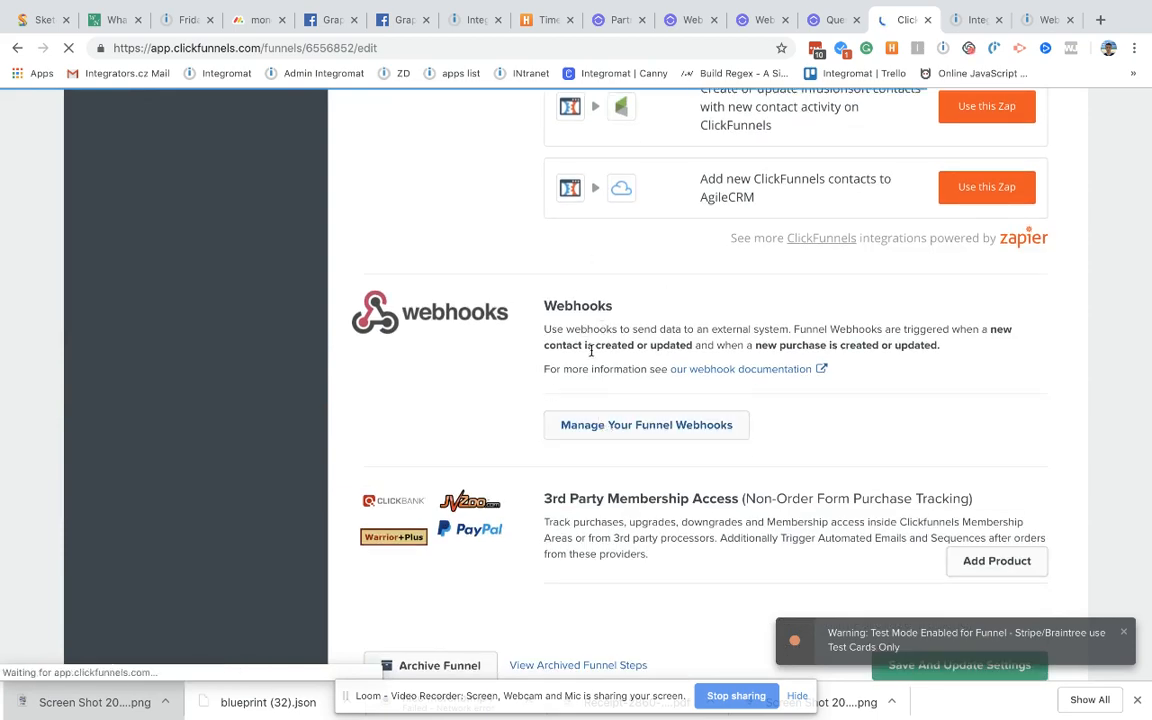
{"action": "left_click", "coordinate": [640, 432]}
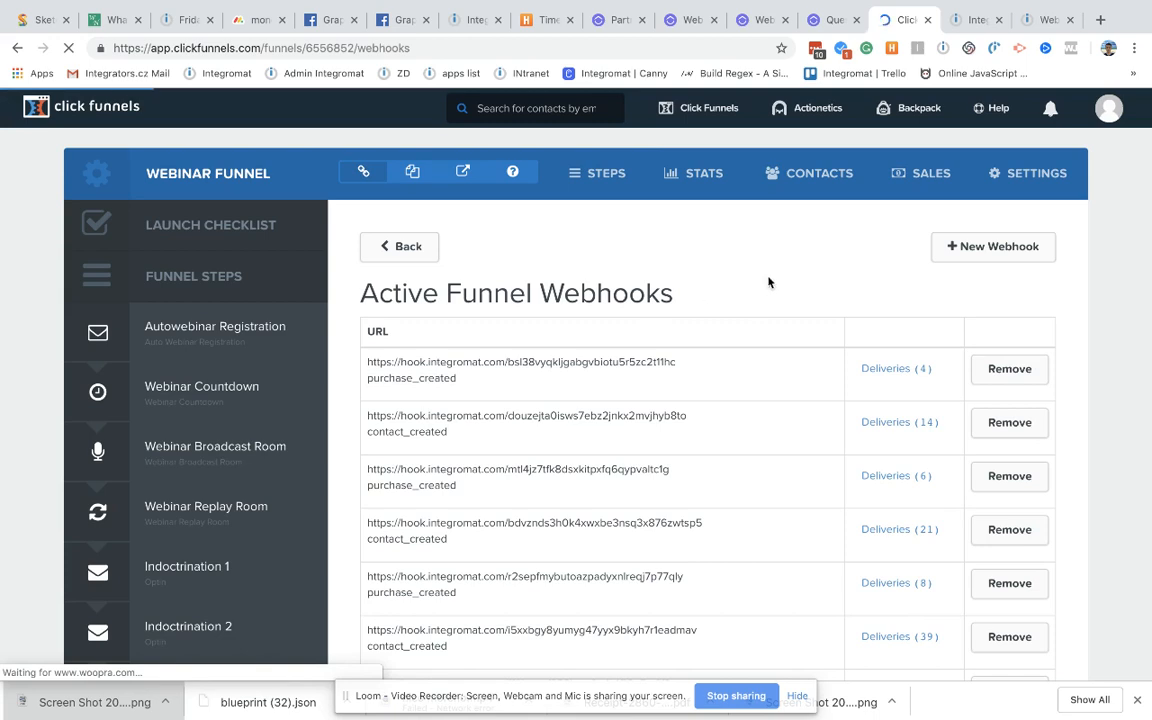
Step: Create a funnel webhook sending contact_created events to the pasted Integromat hook URL
{"action": "left_click", "coordinate": [987, 250]}
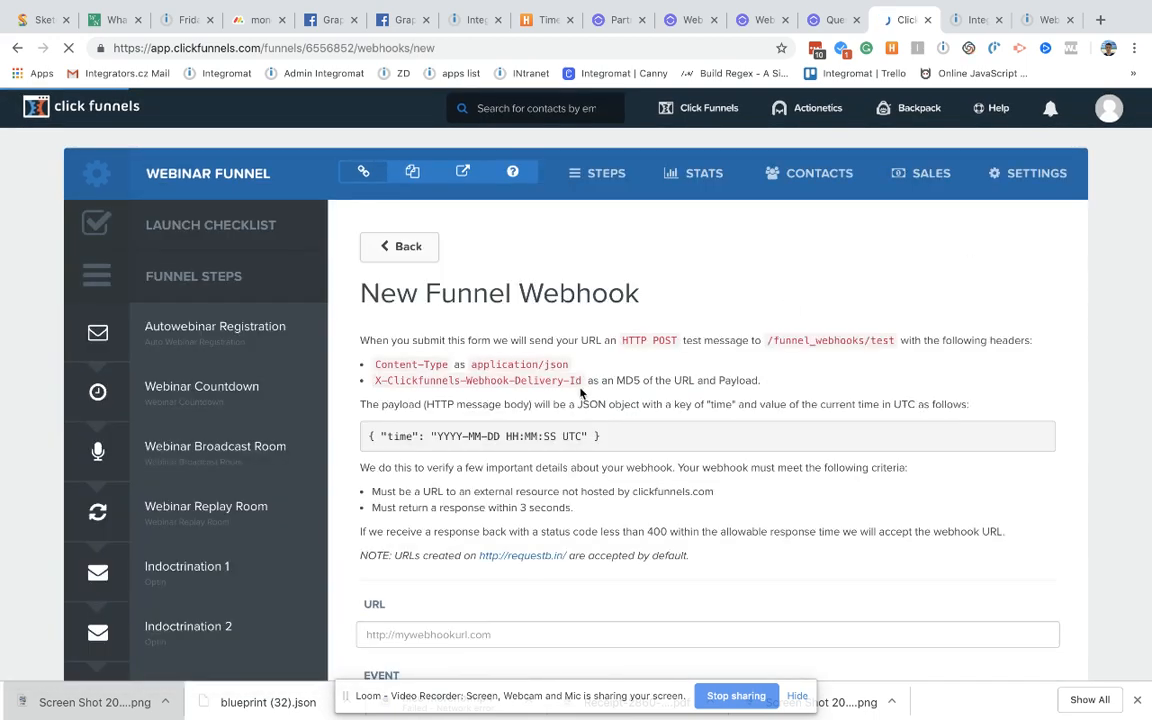
{"action": "scroll", "coordinate": [560, 400], "scroll_direction": "down", "scroll_amount": 3}
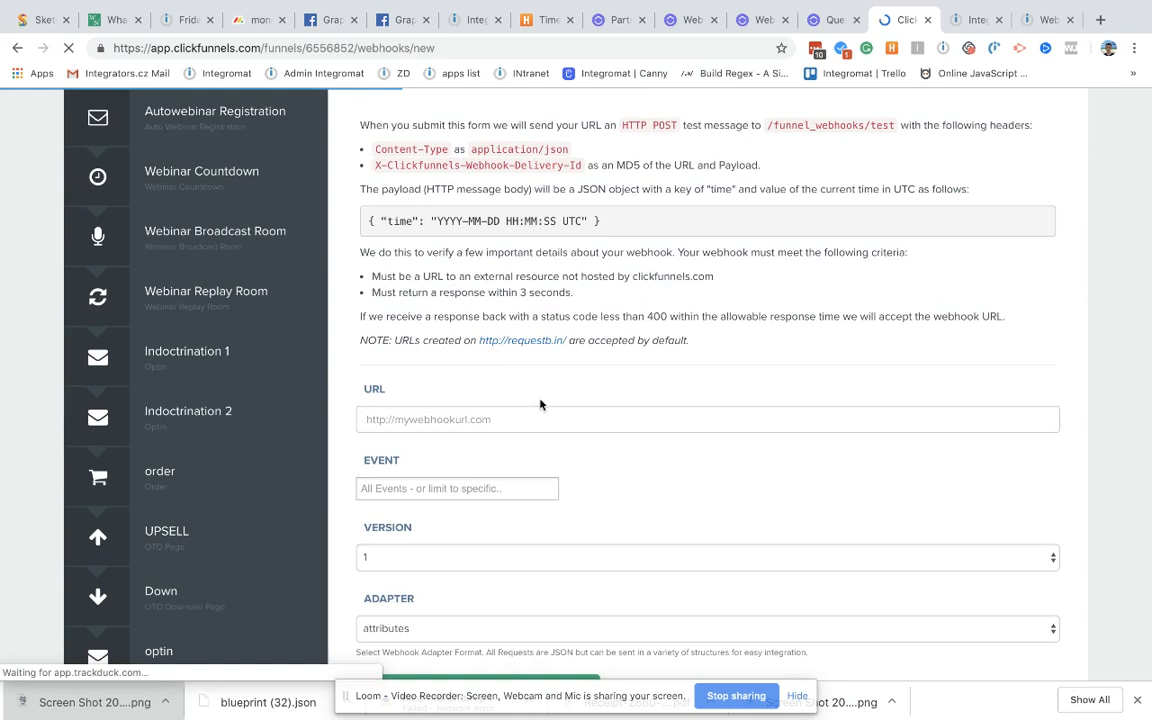
{"action": "left_click", "coordinate": [448, 427]}
{"action": "key", "text": "super+v"}
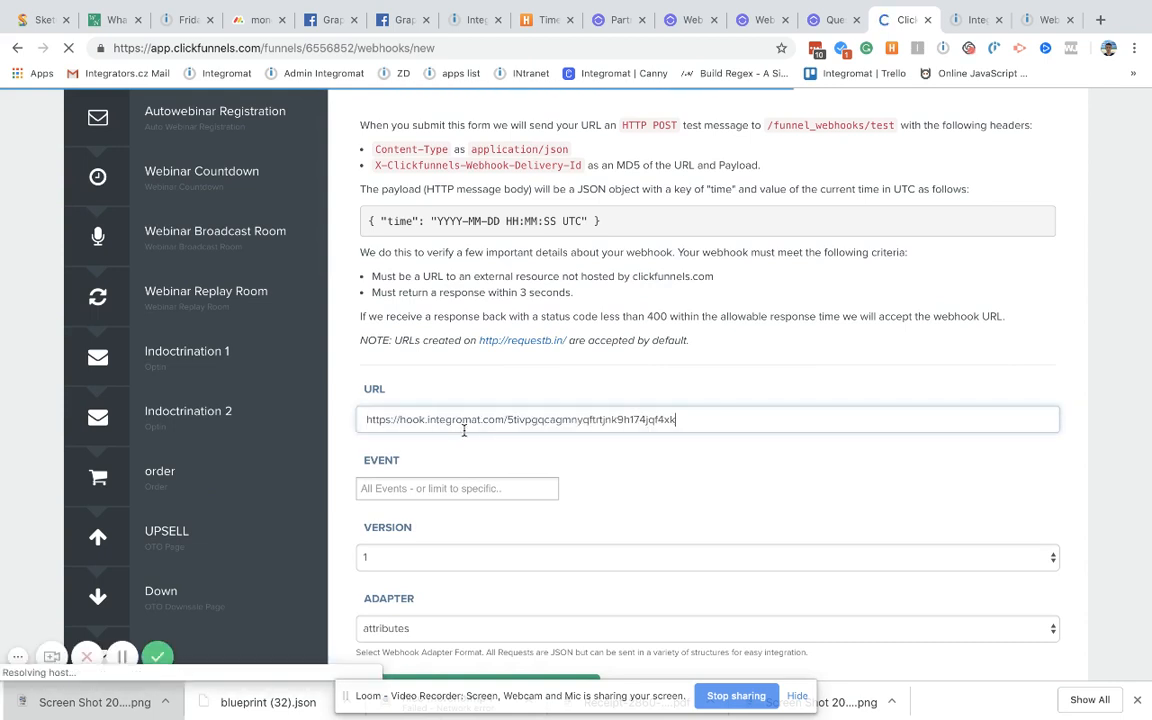
{"action": "scroll", "coordinate": [540, 420], "scroll_direction": "down", "scroll_amount": 2}
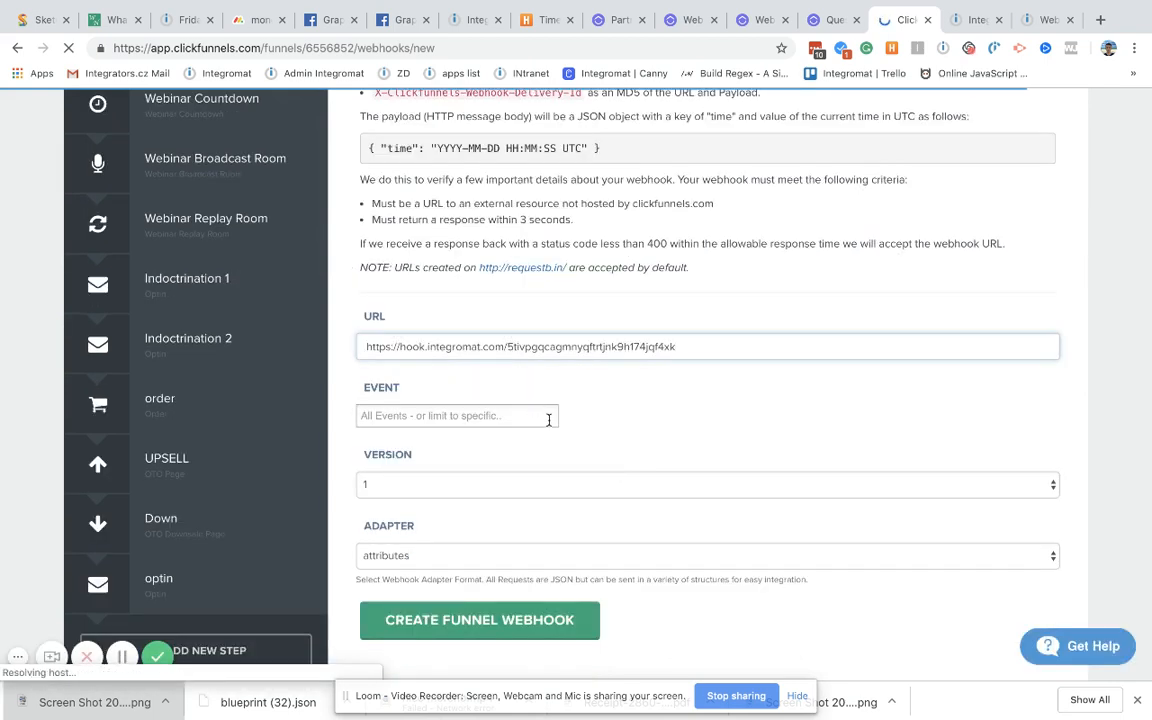
{"action": "left_click", "coordinate": [424, 387]}
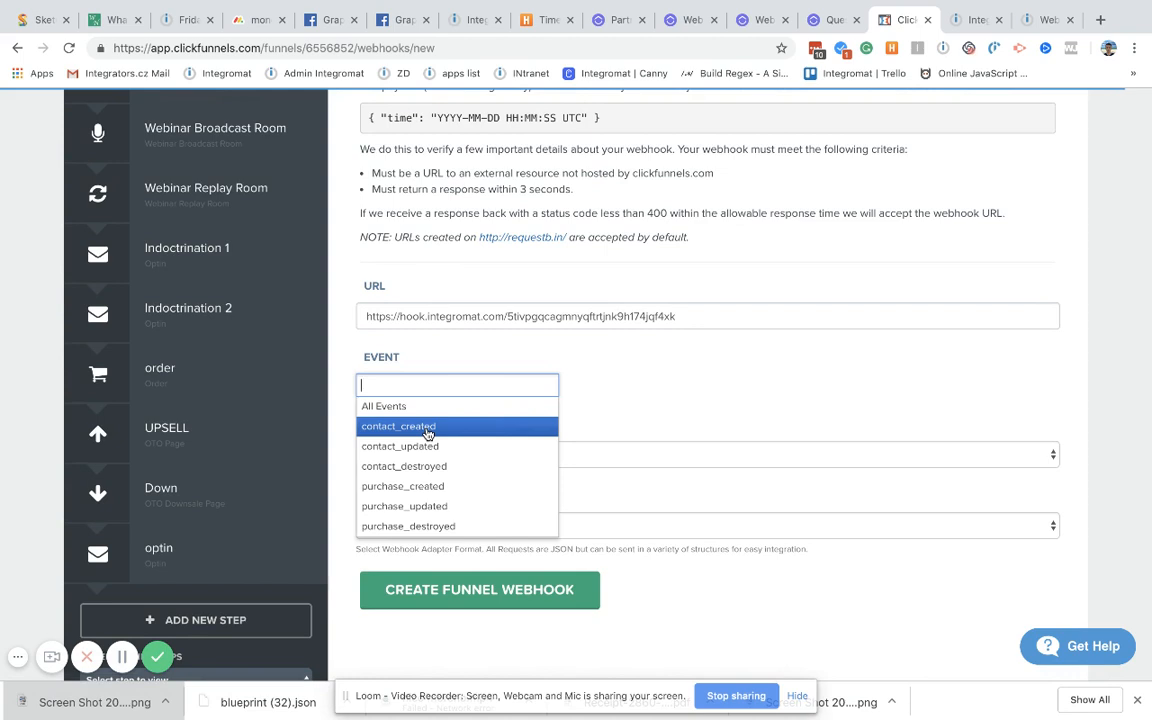
{"action": "left_click", "coordinate": [431, 428]}
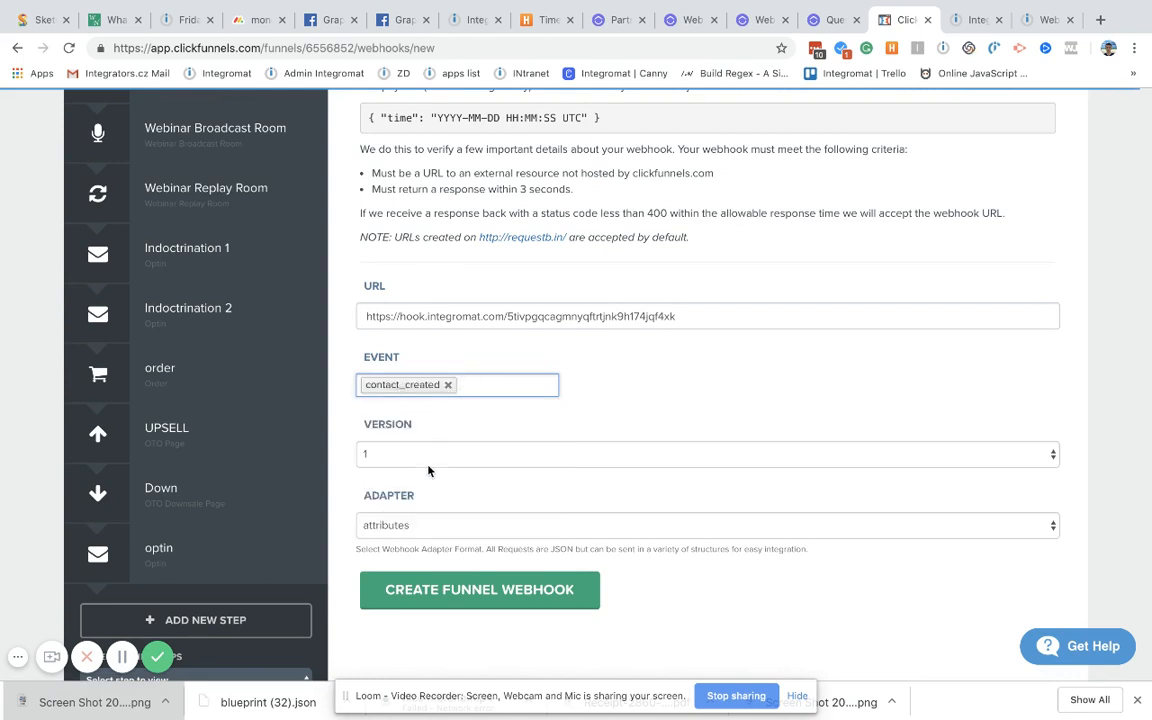
{"action": "left_click", "coordinate": [455, 594]}
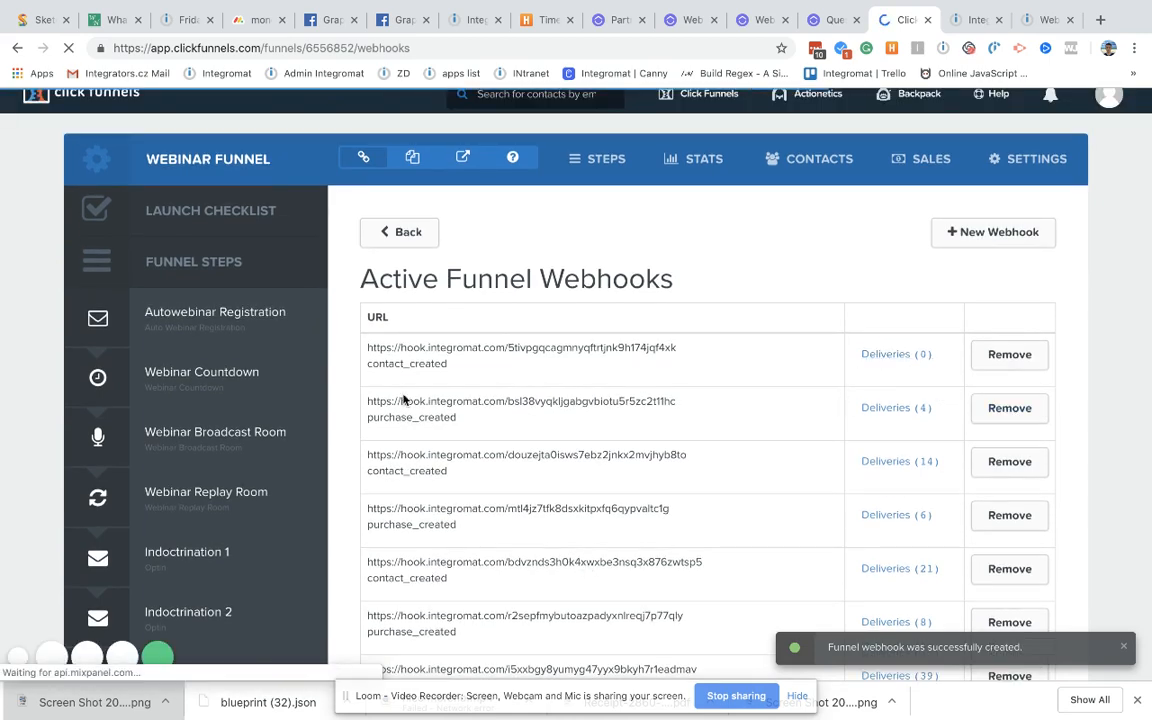
Step: Open the funnel's live registration page in a new tab
{"action": "scroll", "coordinate": [216, 553], "scroll_direction": "down", "scroll_amount": 2}
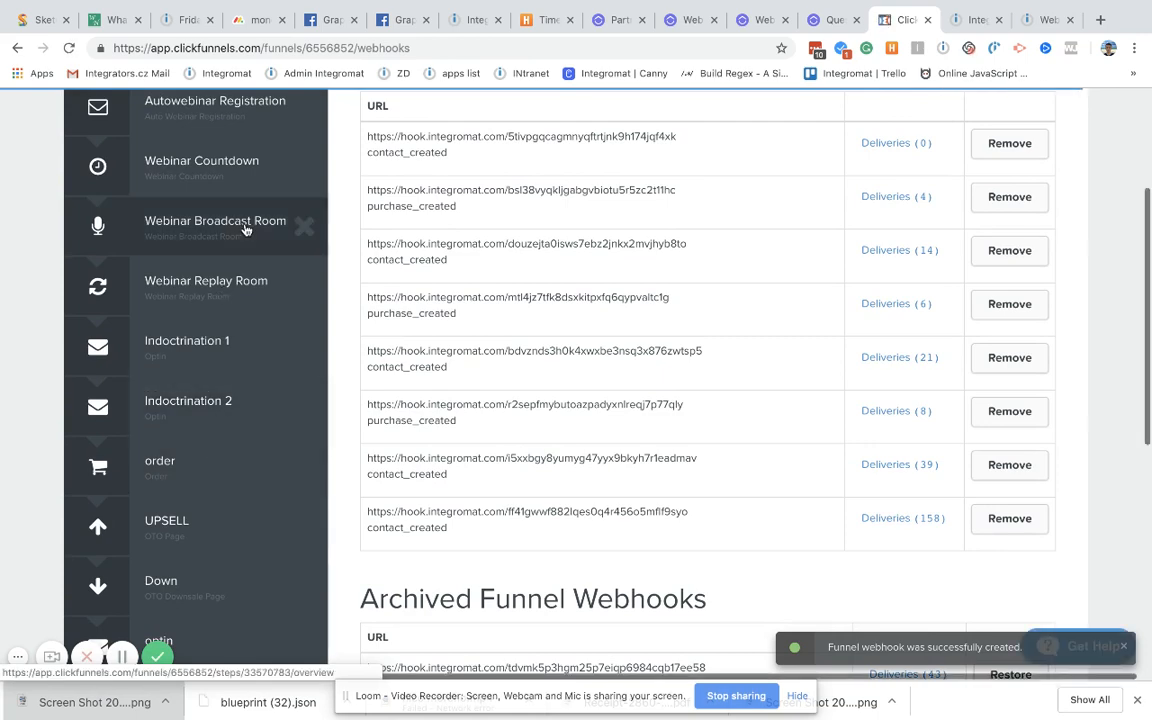
{"action": "scroll", "coordinate": [257, 292], "scroll_direction": "up", "scroll_amount": 1}
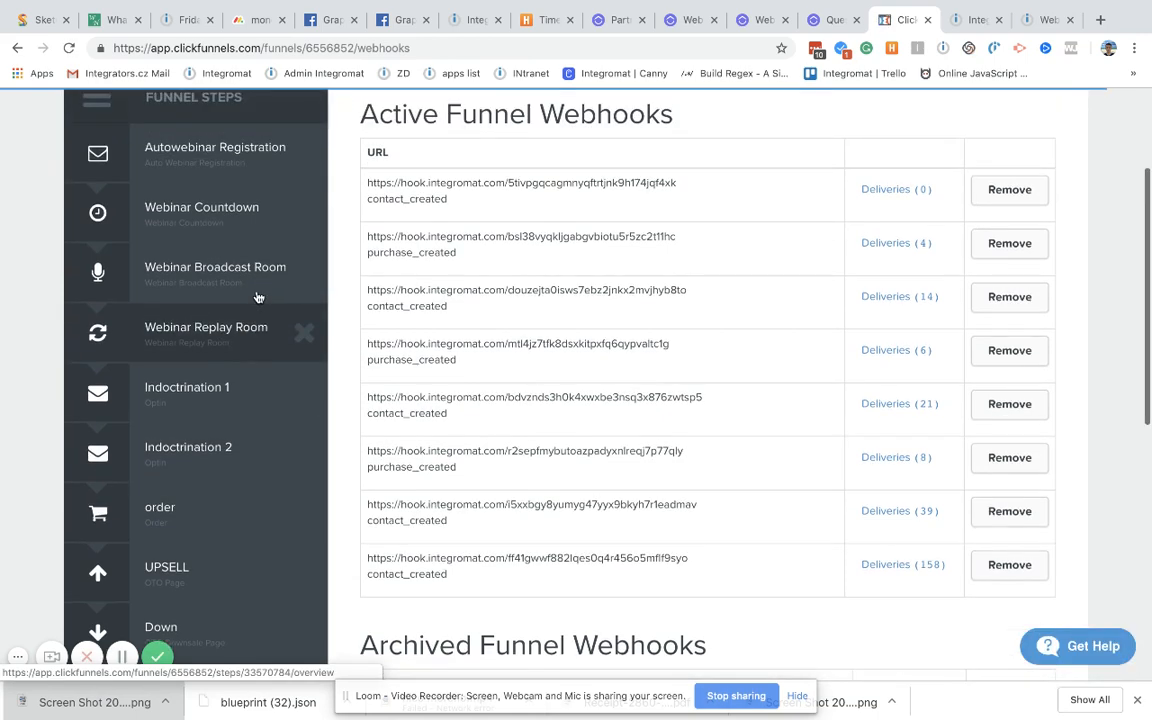
{"action": "scroll", "coordinate": [257, 297], "scroll_direction": "down", "scroll_amount": 3}
{"action": "scroll", "coordinate": [258, 297], "scroll_direction": "up", "scroll_amount": 1}
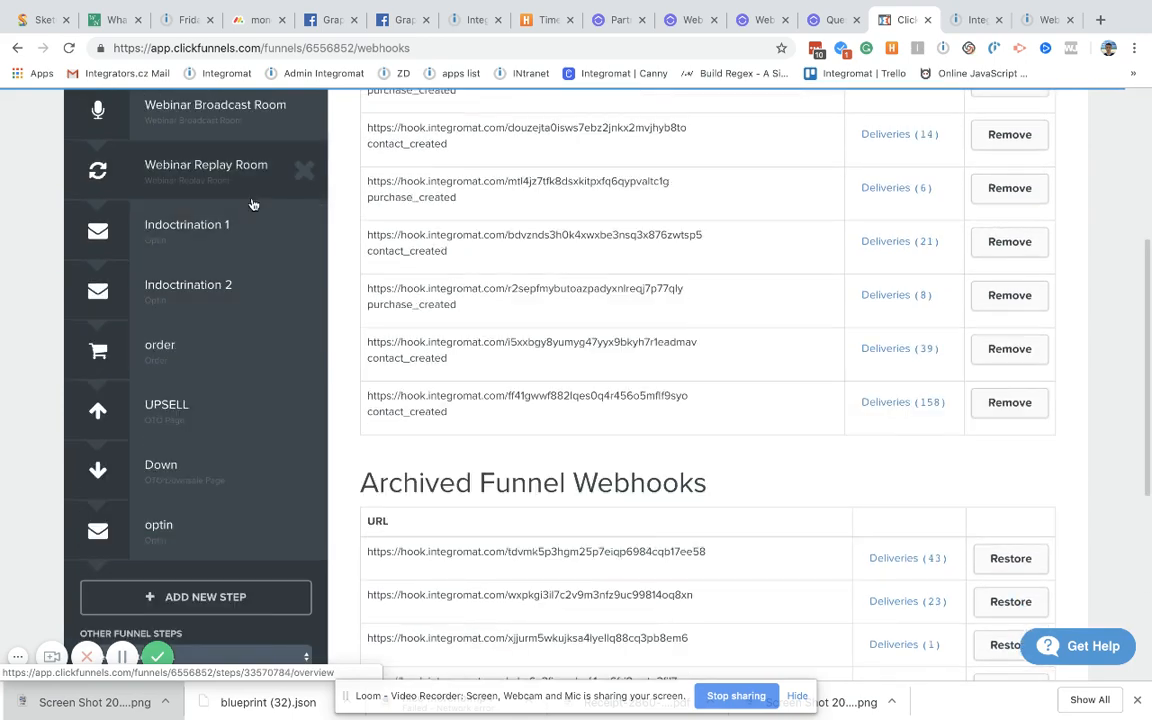
{"action": "scroll", "coordinate": [247, 226], "scroll_direction": "up", "scroll_amount": 10}
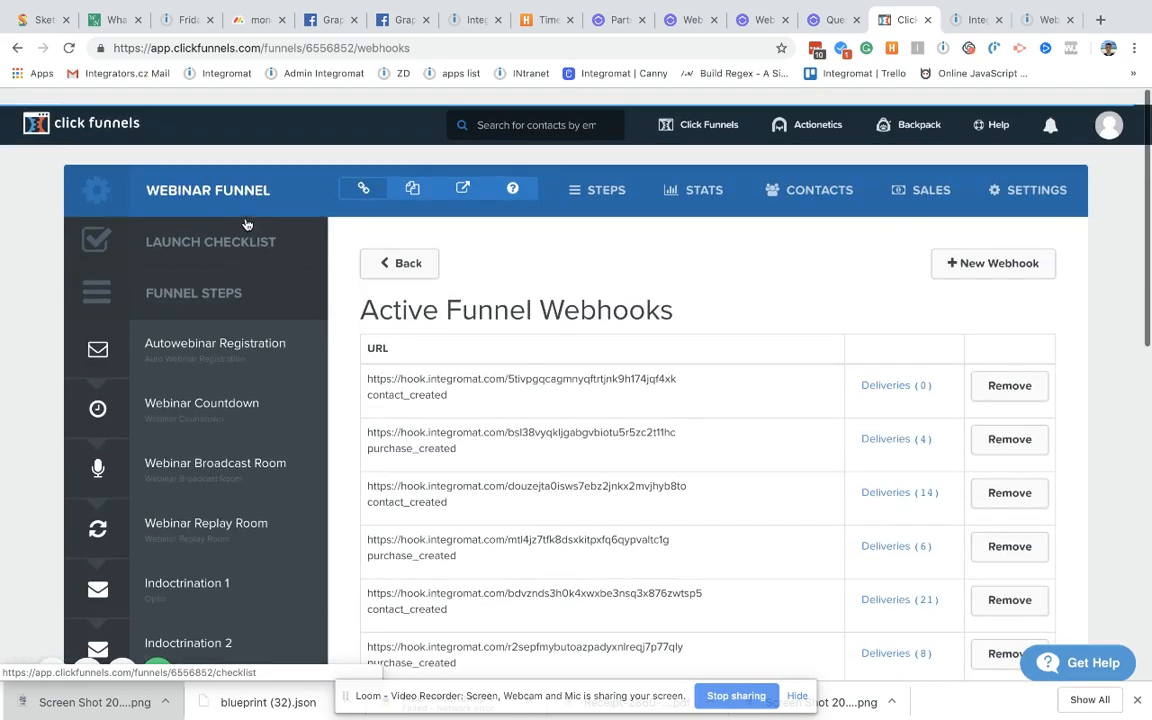
{"action": "left_click", "coordinate": [462, 175]}
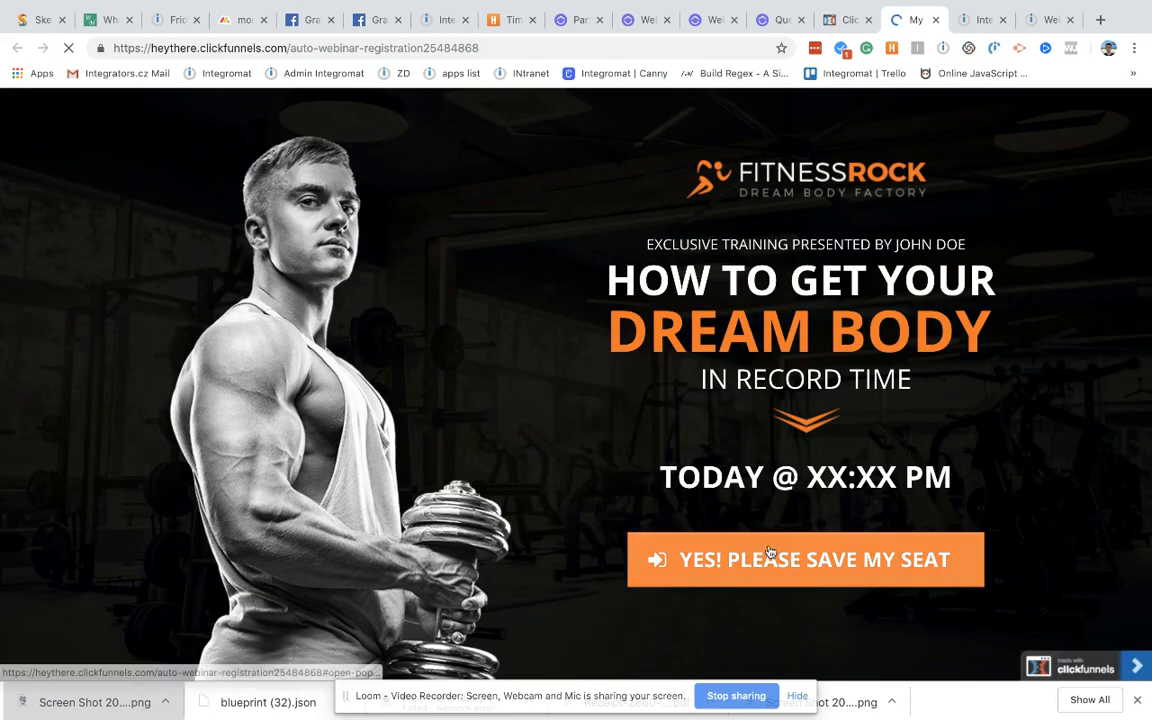
Step: Open the 'Yes! Please Save My Seat' popup, enter a test name and e-mail, and submit
{"action": "left_click", "coordinate": [781, 562]}
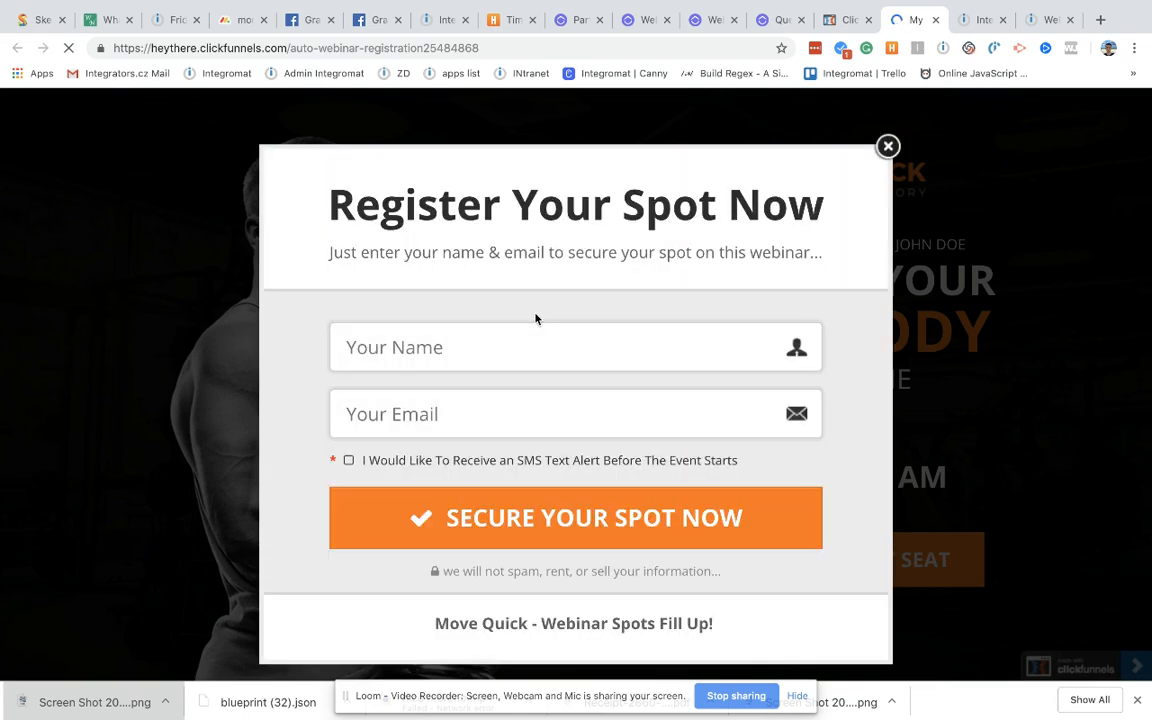
{"action": "left_click", "coordinate": [478, 357]}
{"action": "type", "text": "Alex3 C3"}
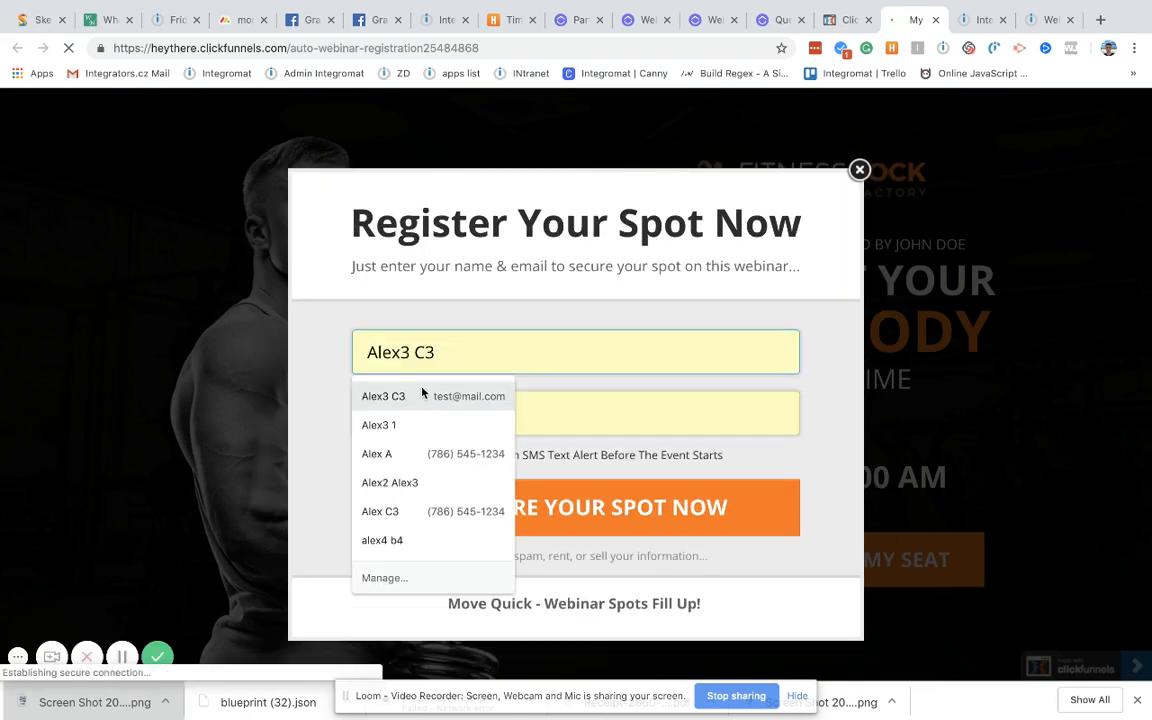
{"action": "left_click", "coordinate": [421, 395]}
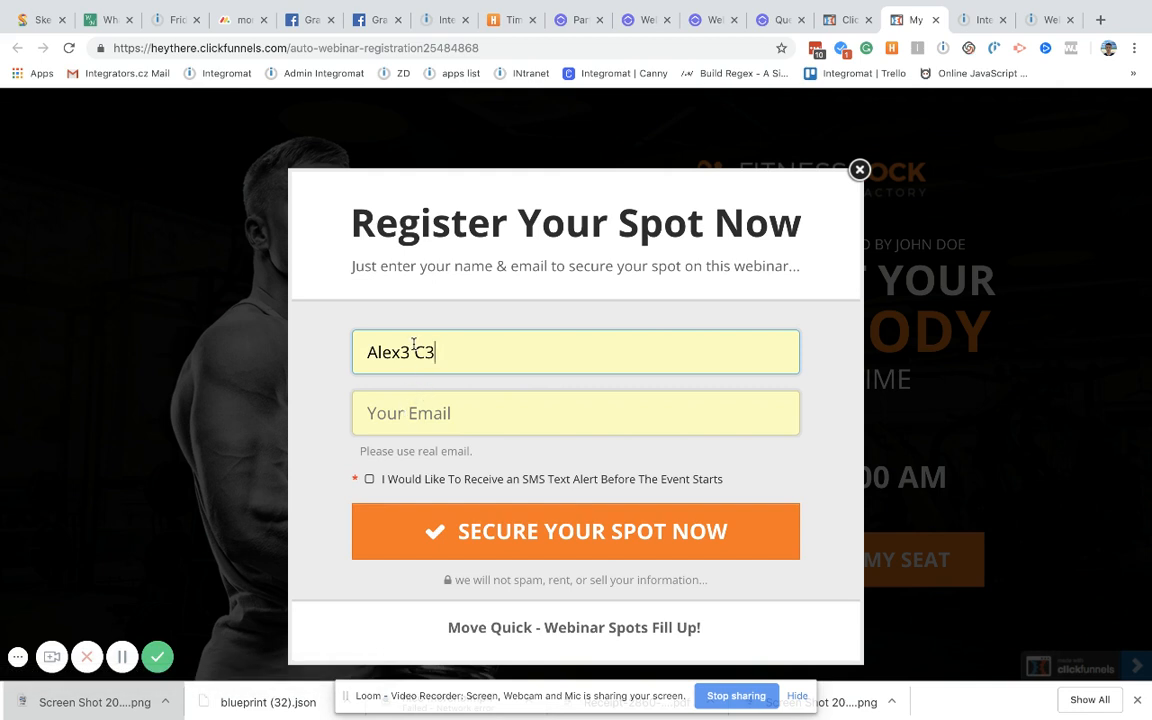
{"action": "double_click", "coordinate": [414, 348]}
{"action": "key", "text": "BackSpace"}
{"action": "key", "text": "BackSpace"}
{"action": "key", "text": "BackSpace"}
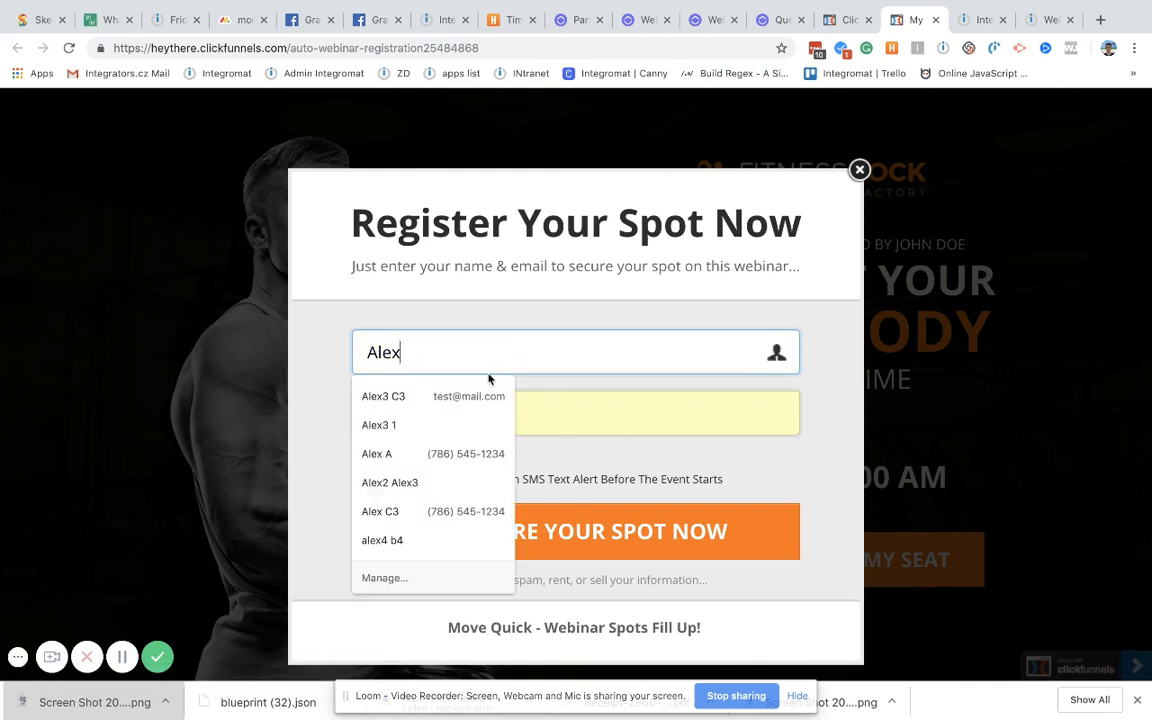
{"action": "type", "text": "111"}
{"action": "left_click", "coordinate": [416, 424]}
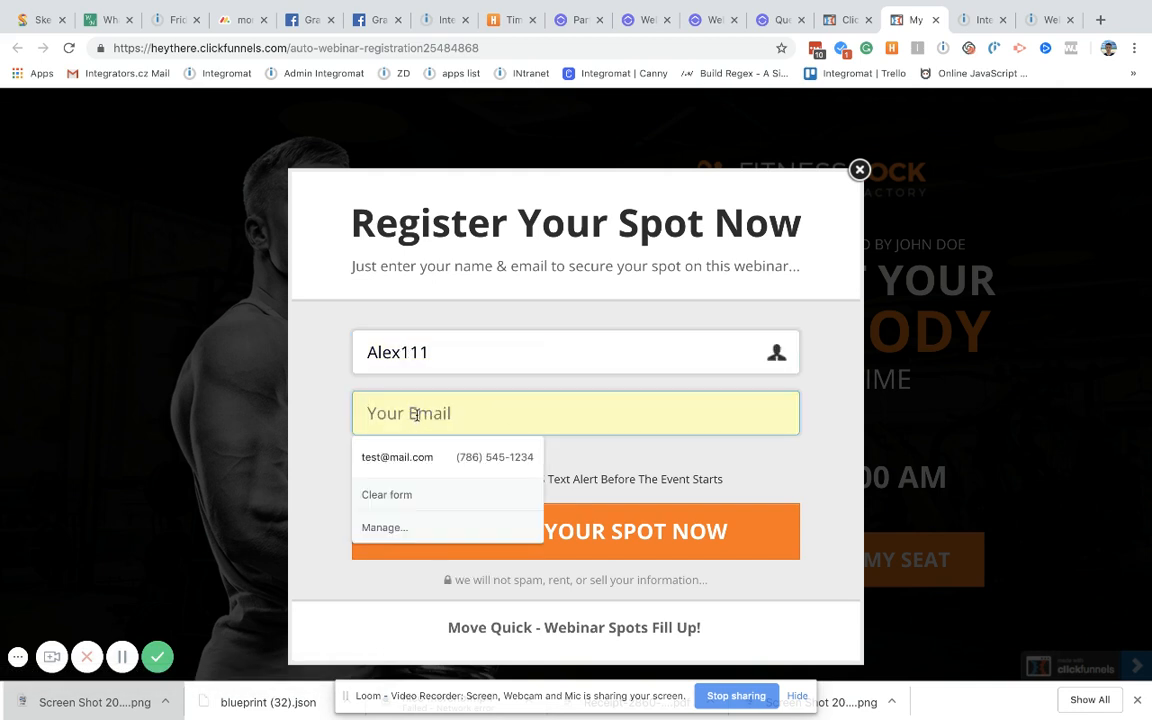
{"action": "left_click", "coordinate": [392, 447]}
{"action": "left_click", "coordinate": [397, 413]}
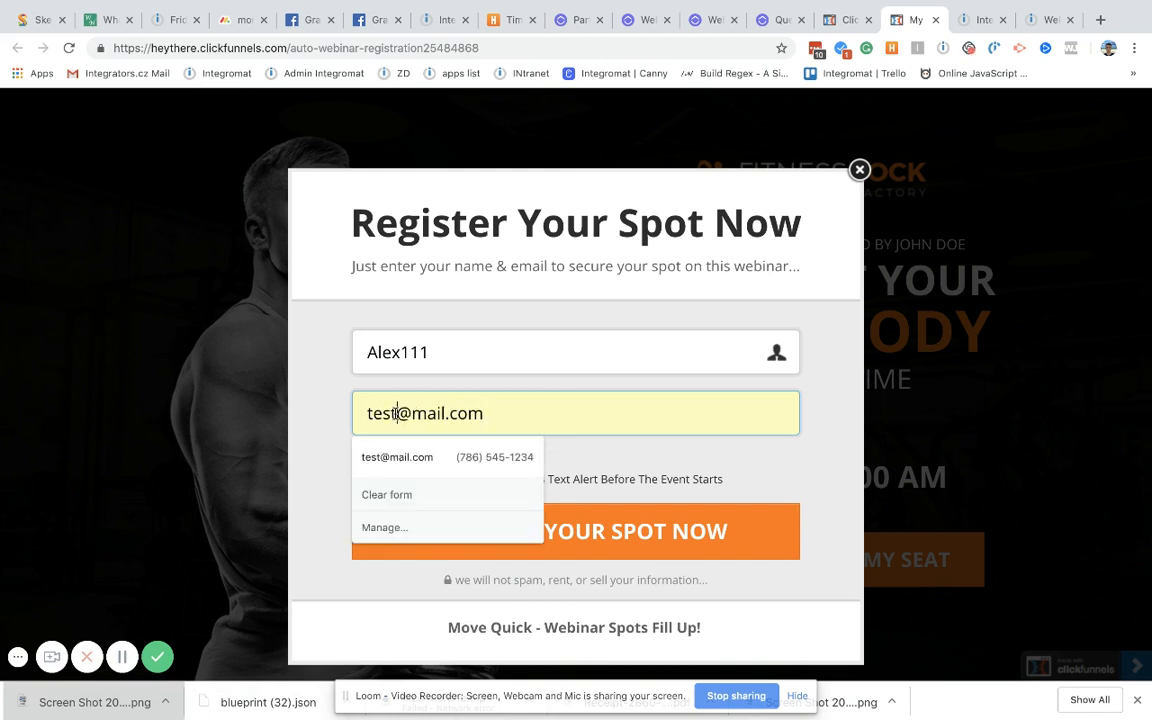
{"action": "type", "text": "1234"}
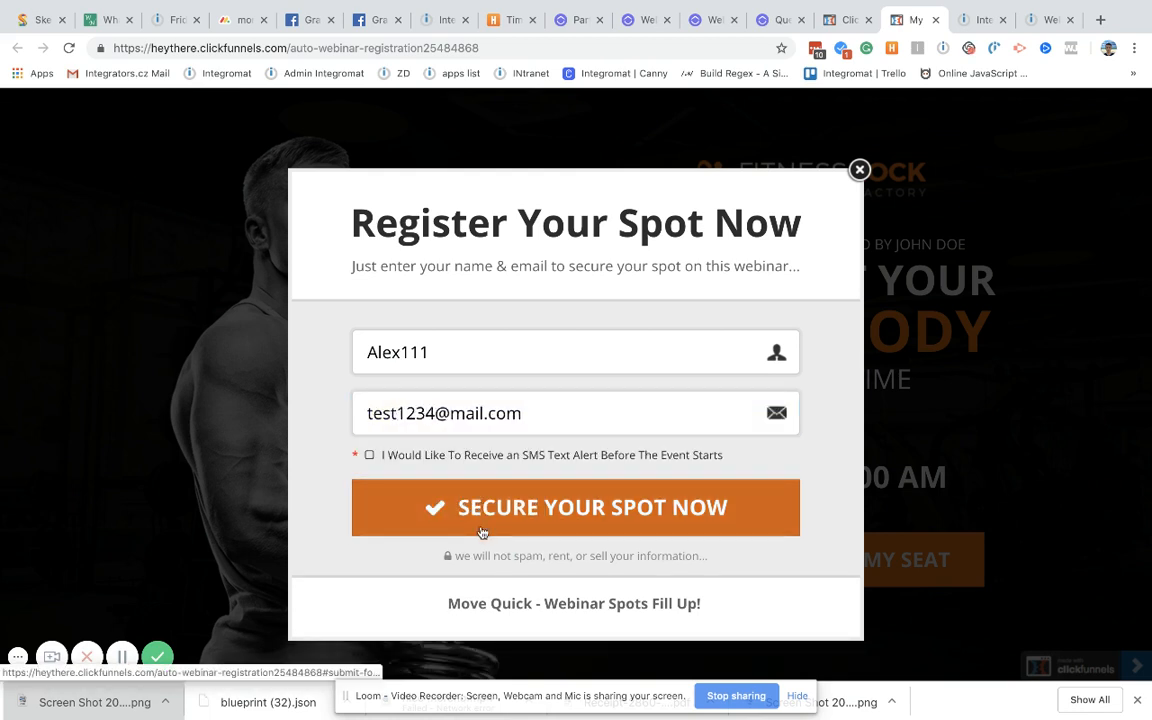
{"action": "left_click", "coordinate": [482, 533]}
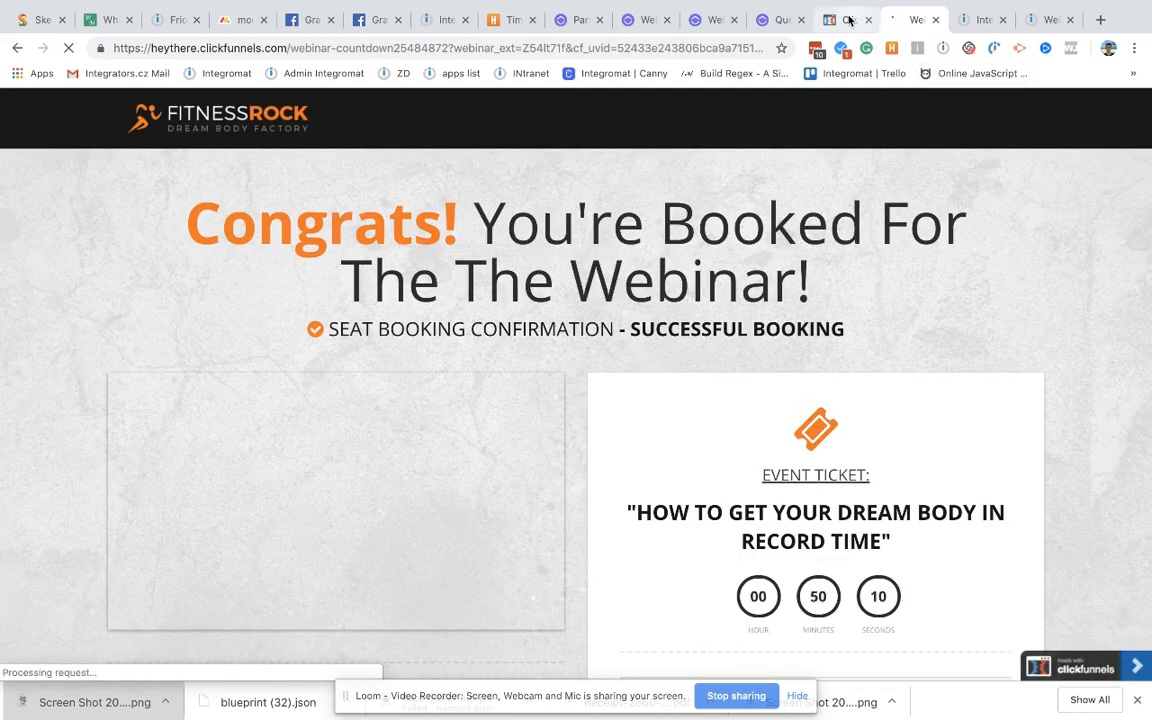
Step: Accept the ClickFunnels contacts webhook settings in Integromat, then go back to ClickFunnels' webhook list
{"action": "left_click", "coordinate": [849, 20]}
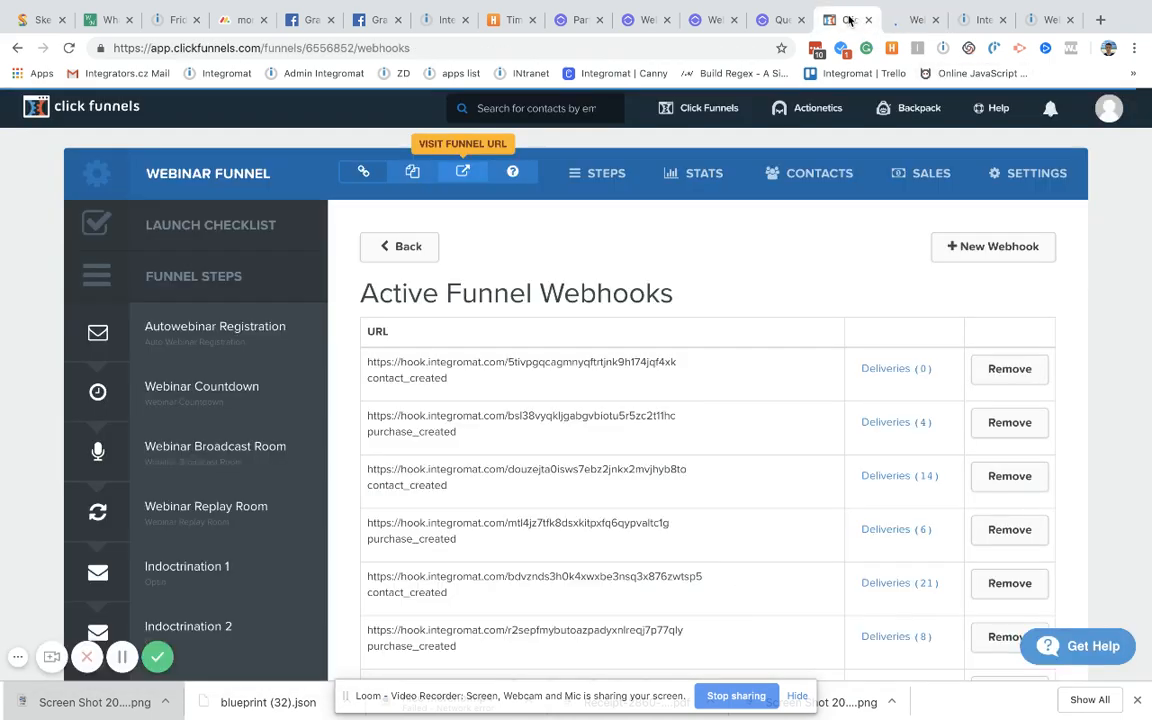
{"action": "left_click", "coordinate": [958, 20]}
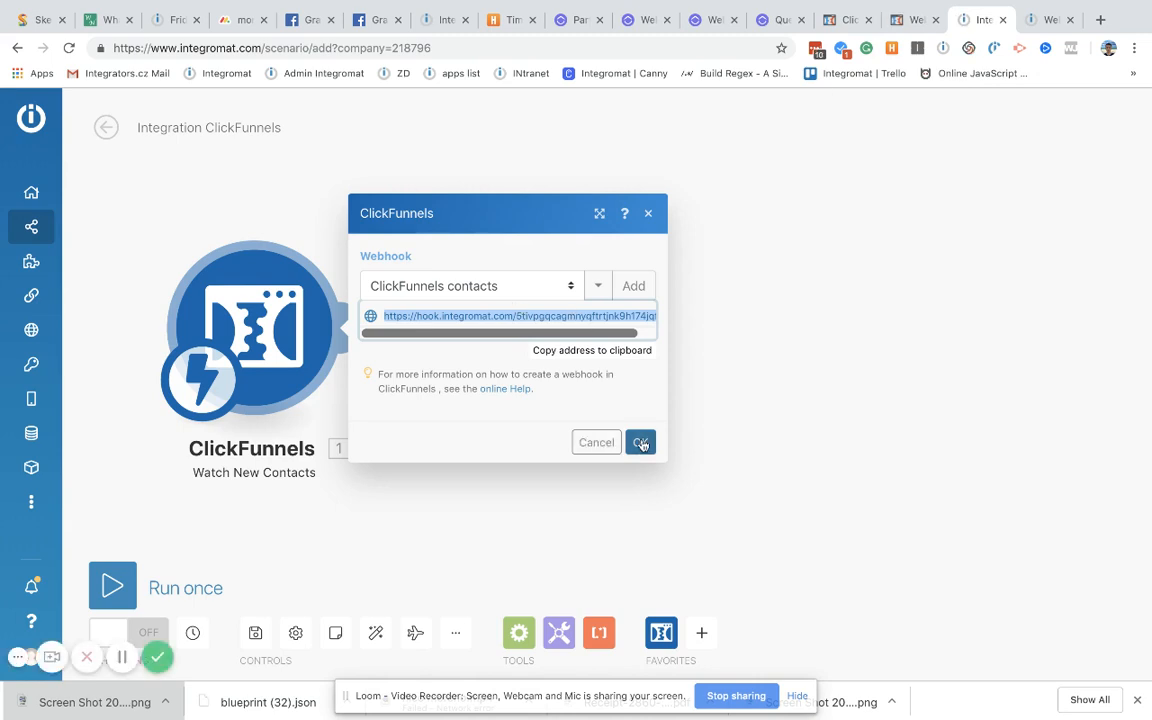
{"action": "left_click", "coordinate": [641, 443]}
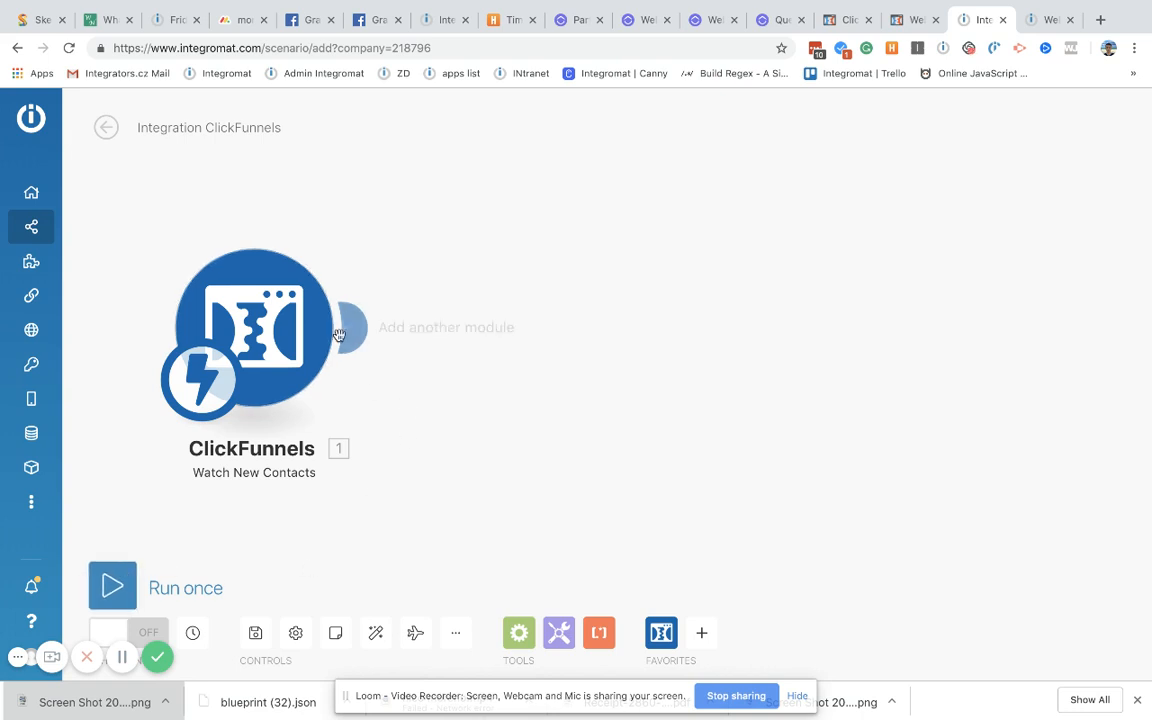
{"action": "scroll", "coordinate": [500, 457], "scroll_direction": "down", "scroll_amount": 2}
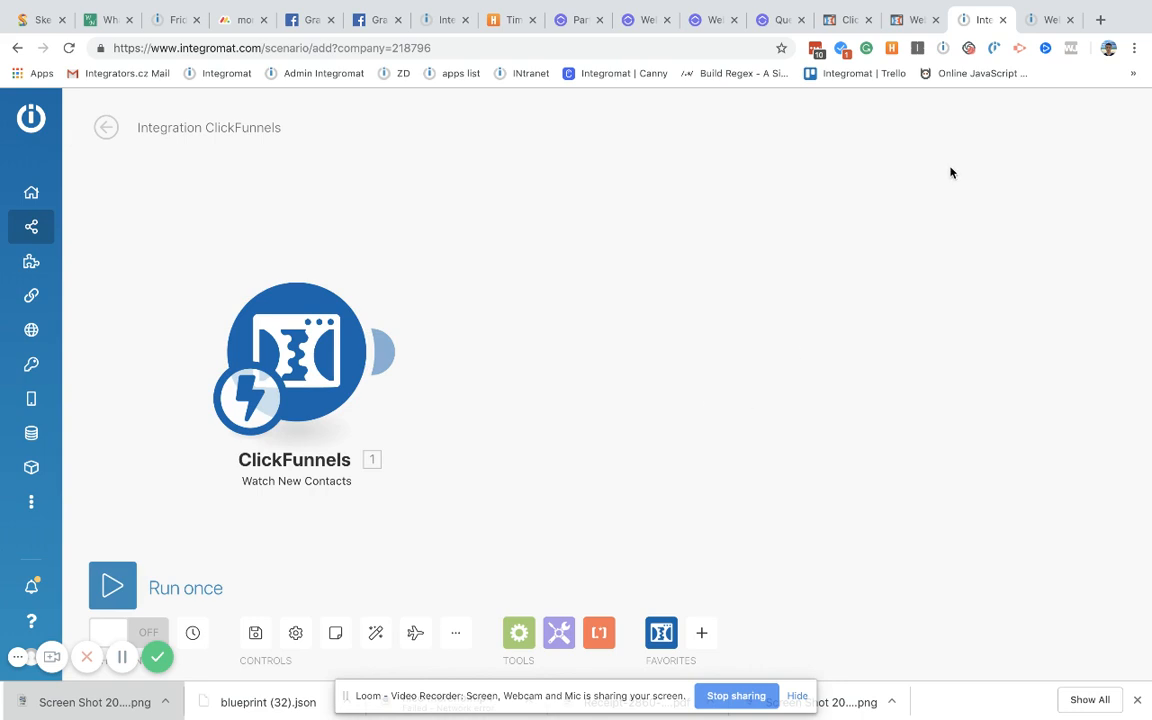
{"action": "left_click", "coordinate": [905, 20]}
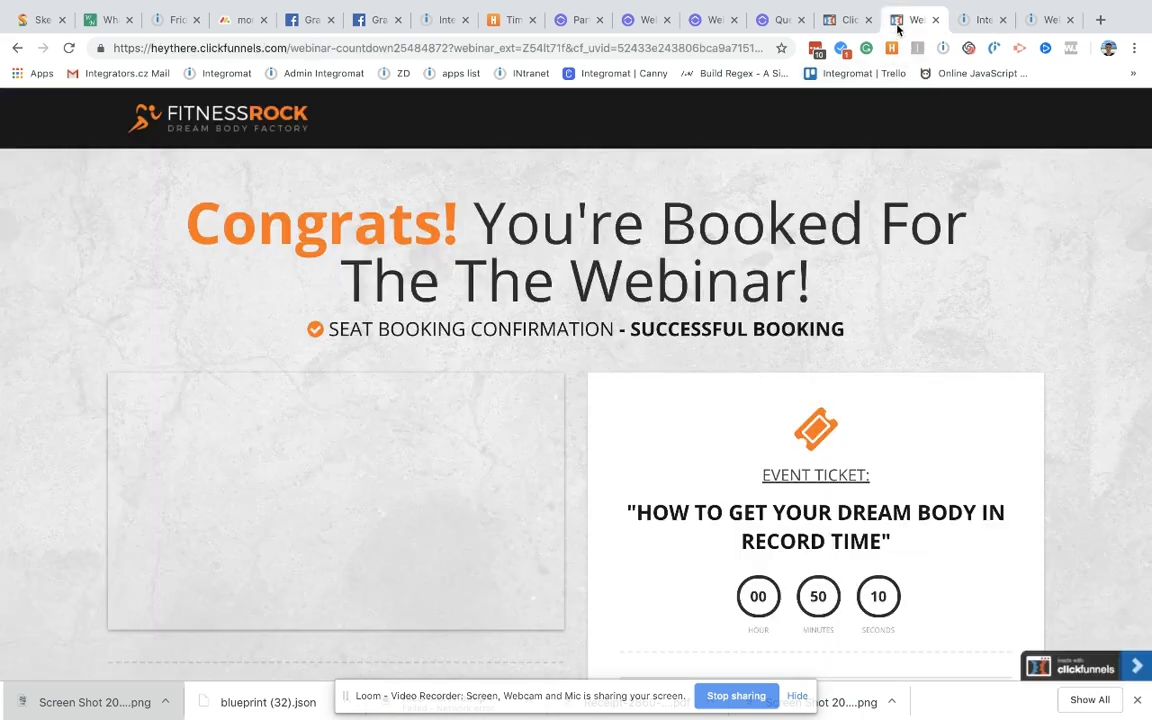
{"action": "left_click", "coordinate": [848, 20]}
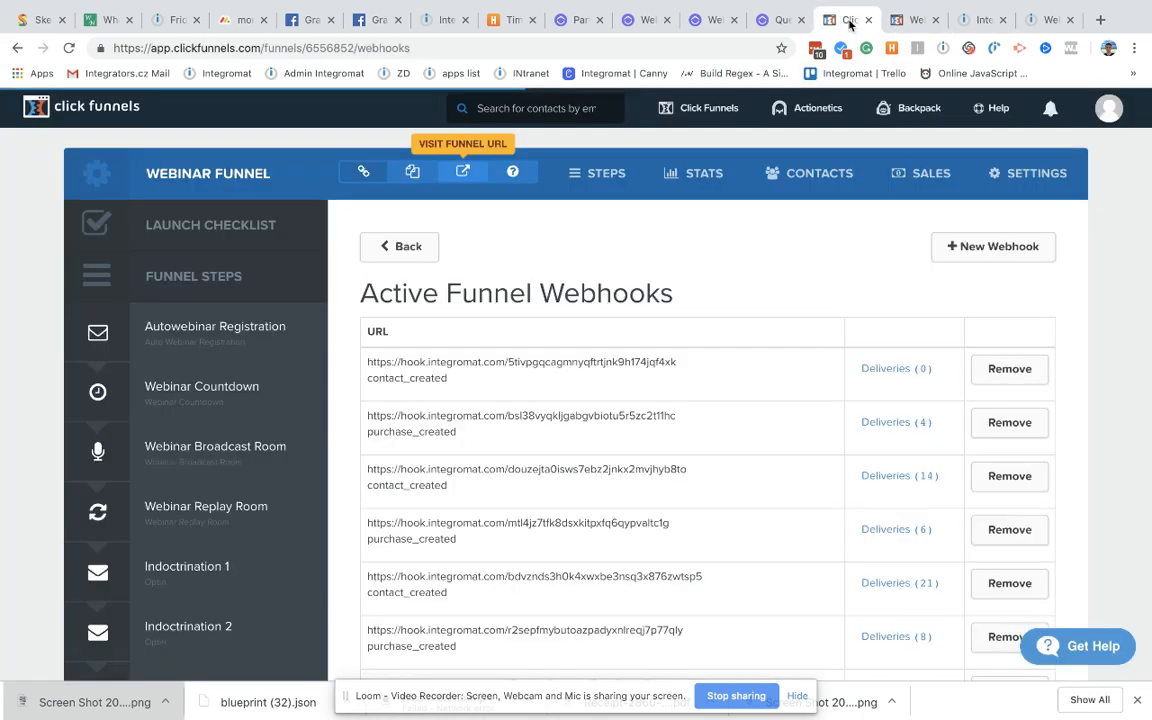
Step: Inspect the contact_created webhook's deliveries and attempts, then go back to the Integromat editor
{"action": "left_click", "coordinate": [896, 378]}
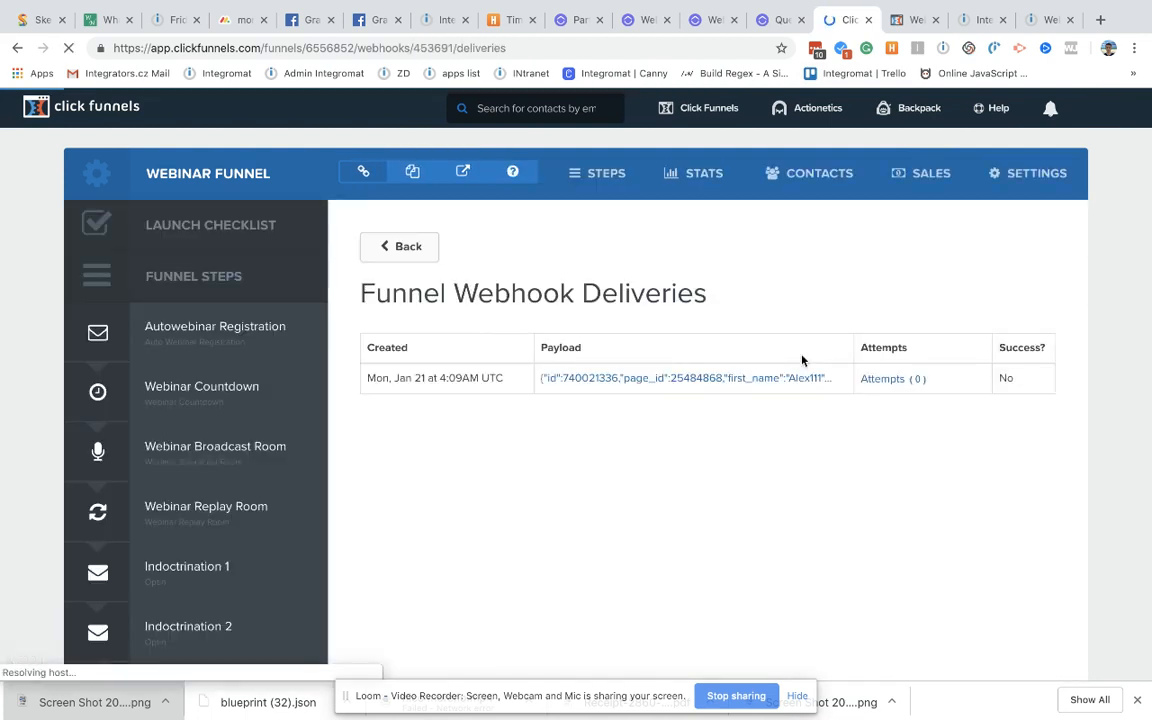
{"action": "left_click", "coordinate": [898, 377]}
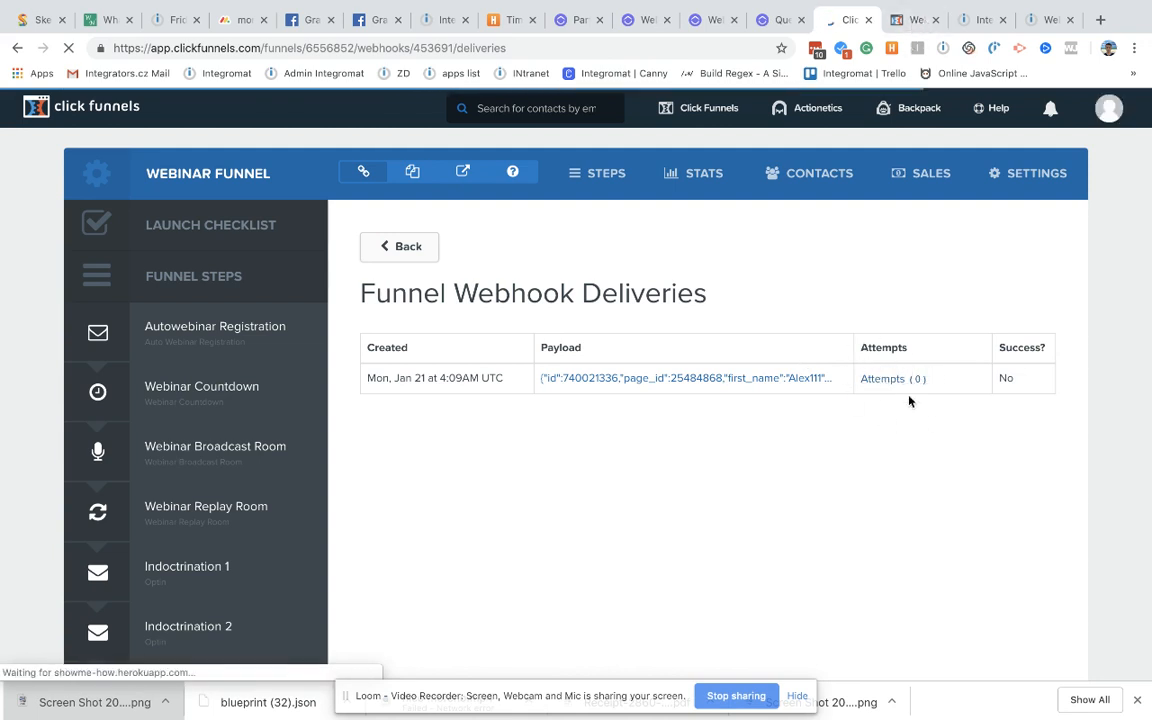
{"action": "left_click", "coordinate": [913, 20]}
{"action": "left_click", "coordinate": [980, 22]}
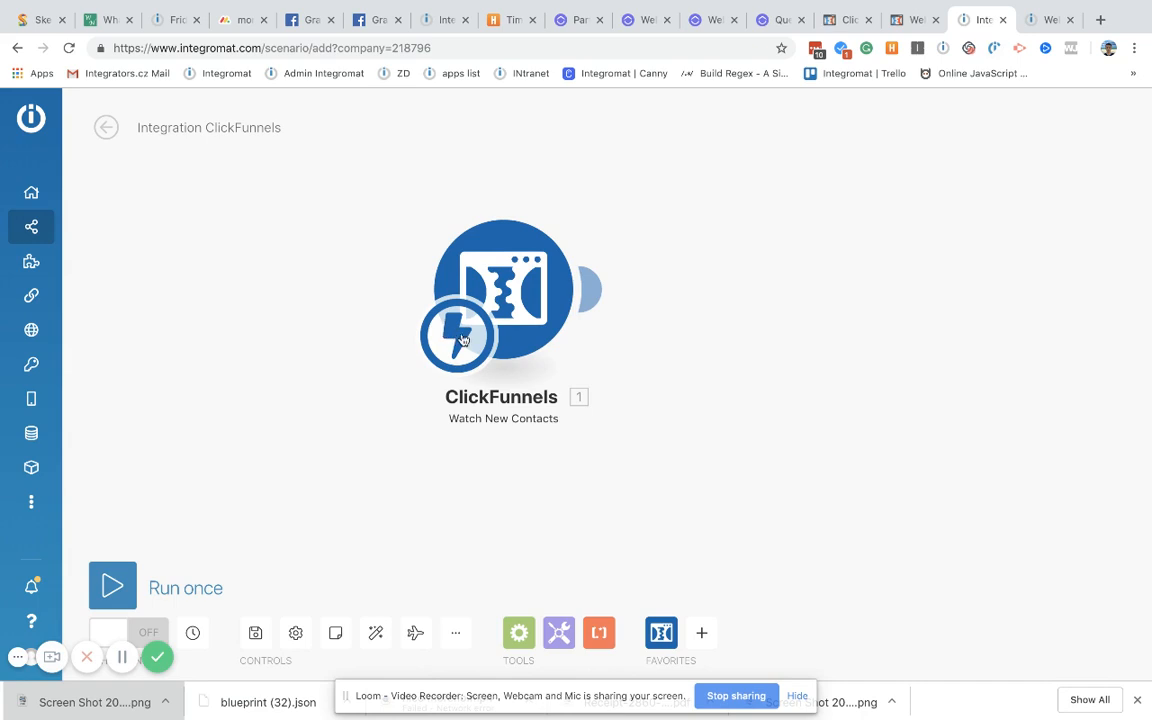
Step: Keep the trigger's schedule at Immediately and move the ClickFunnels module left on the canvas
{"action": "left_click", "coordinate": [463, 340]}
{"action": "left_click", "coordinate": [601, 350]}
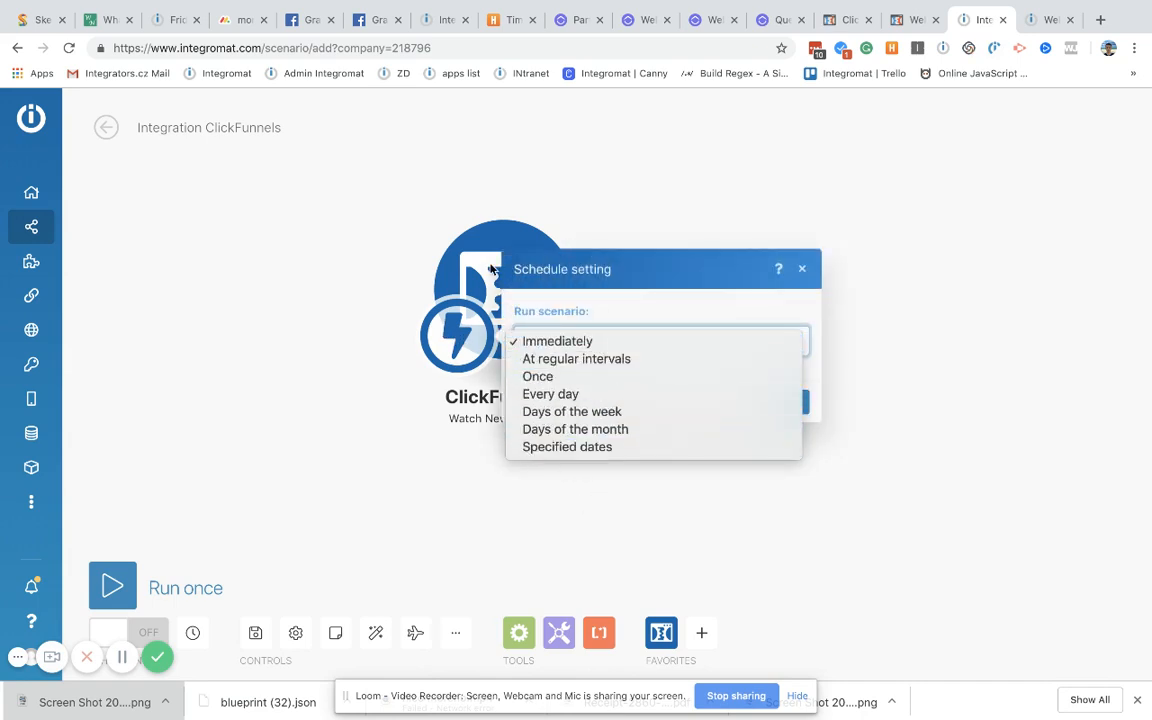
{"action": "left_click", "coordinate": [309, 231]}
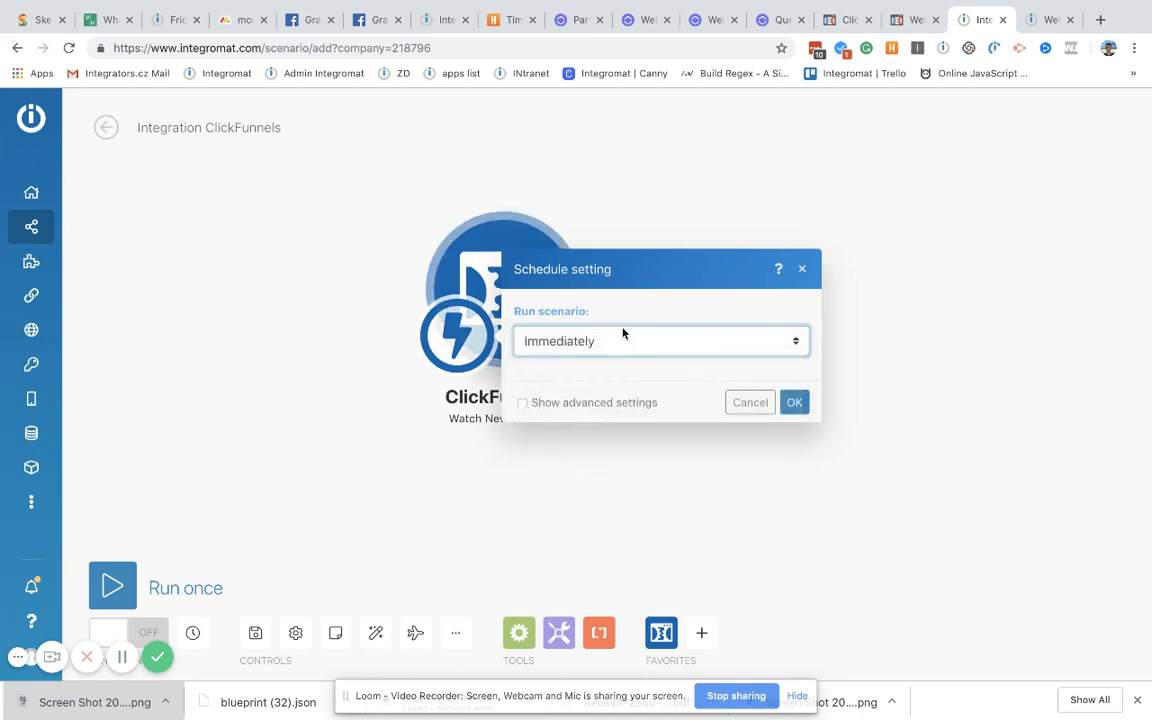
{"action": "left_click", "coordinate": [800, 272]}
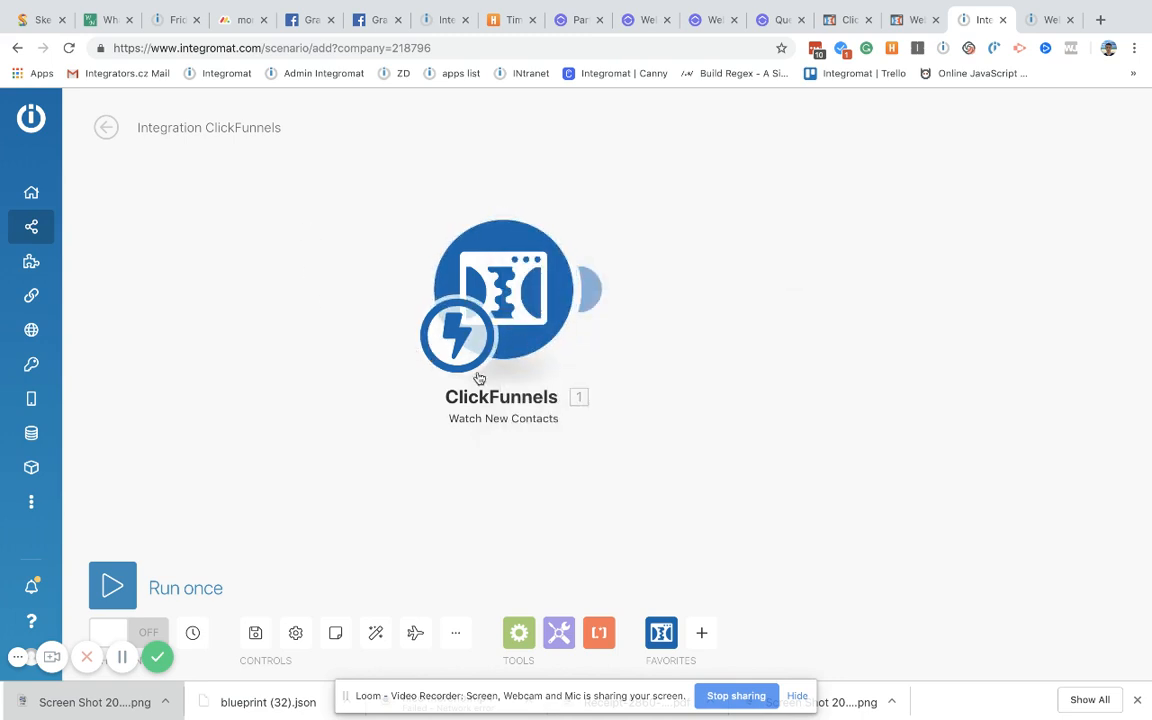
{"action": "left_click_drag", "start_coordinate": [478, 377], "coordinate": [278, 372]}
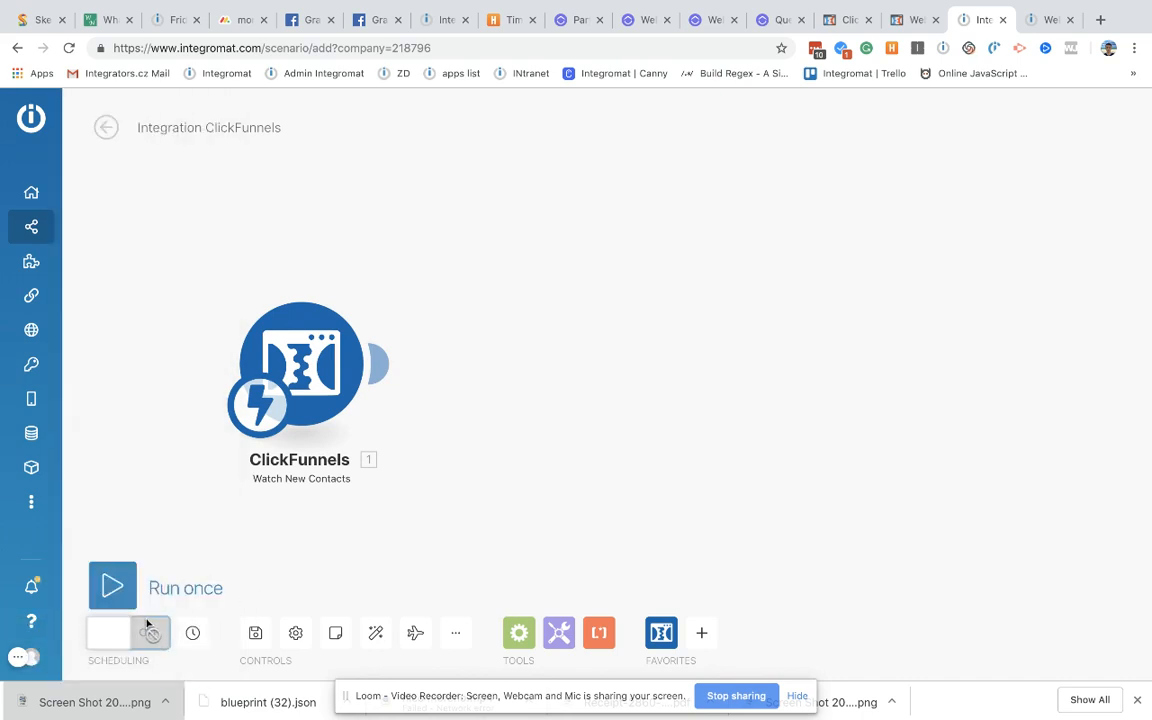
Step: Save the scenario, switch scheduling on to run immediately, and start a single run
{"action": "left_click", "coordinate": [255, 637]}
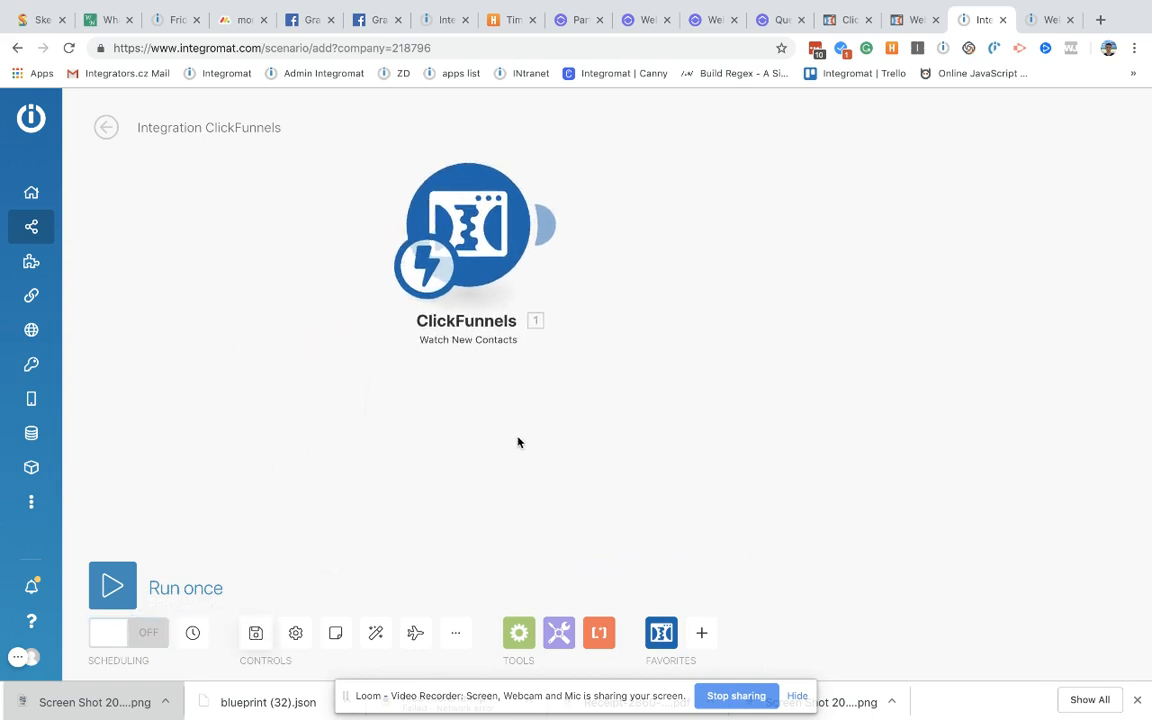
{"action": "left_click", "coordinate": [135, 634]}
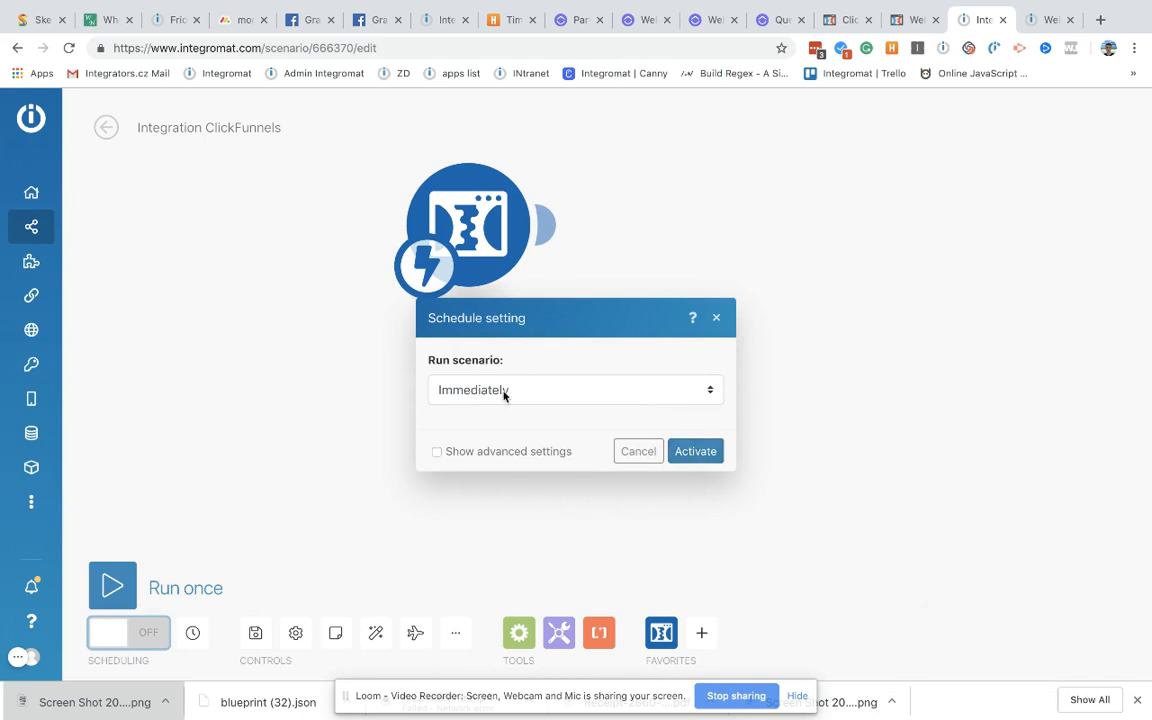
{"action": "left_click", "coordinate": [712, 454]}
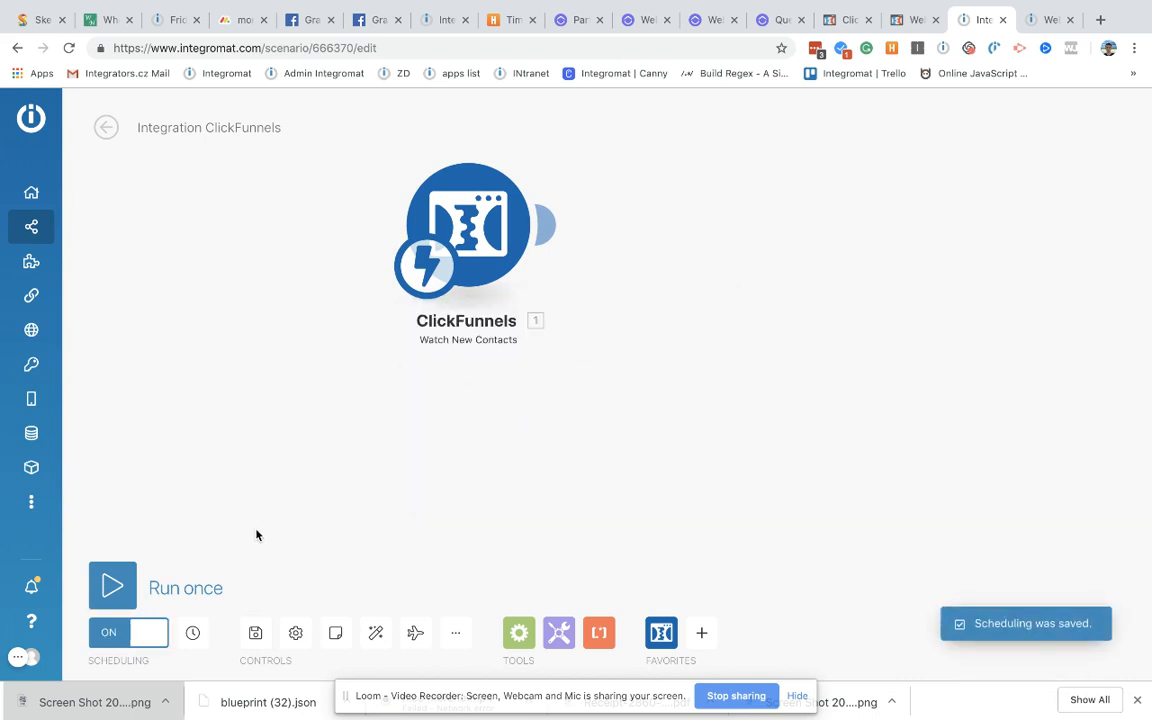
{"action": "scroll", "coordinate": [310, 508], "scroll_direction": "up", "scroll_amount": 2}
{"action": "left_click_drag", "start_coordinate": [357, 432], "coordinate": [309, 553]}
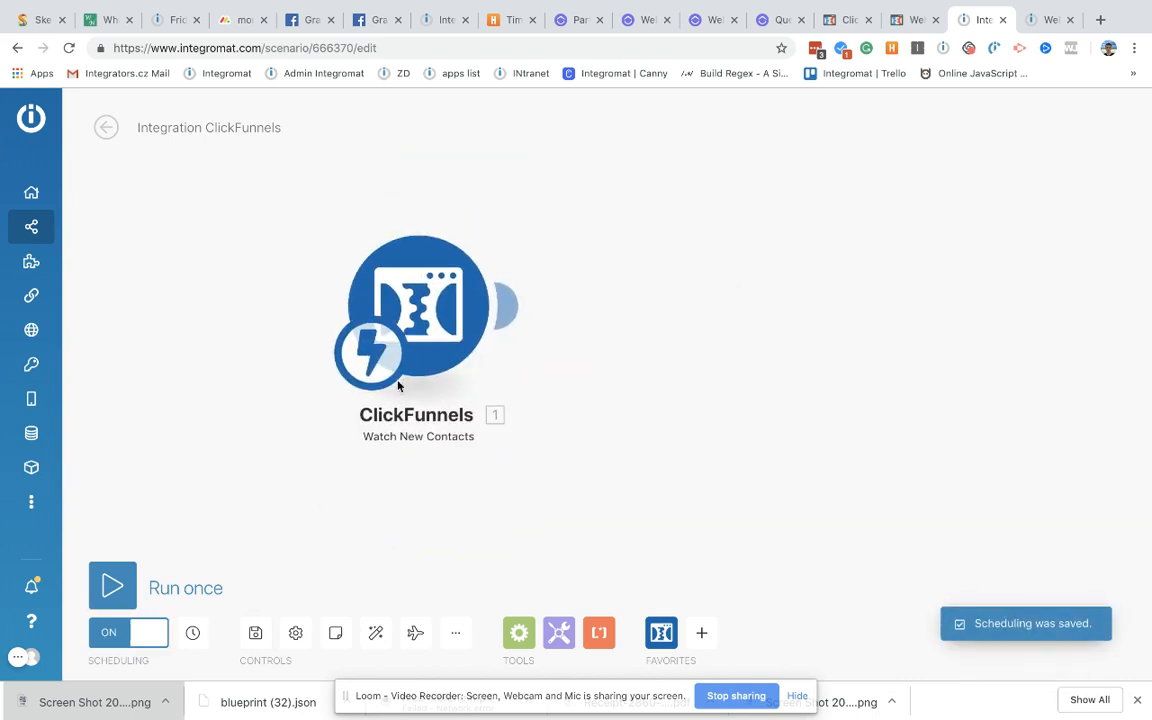
{"action": "scroll", "coordinate": [205, 462], "scroll_direction": "down", "scroll_amount": 1}
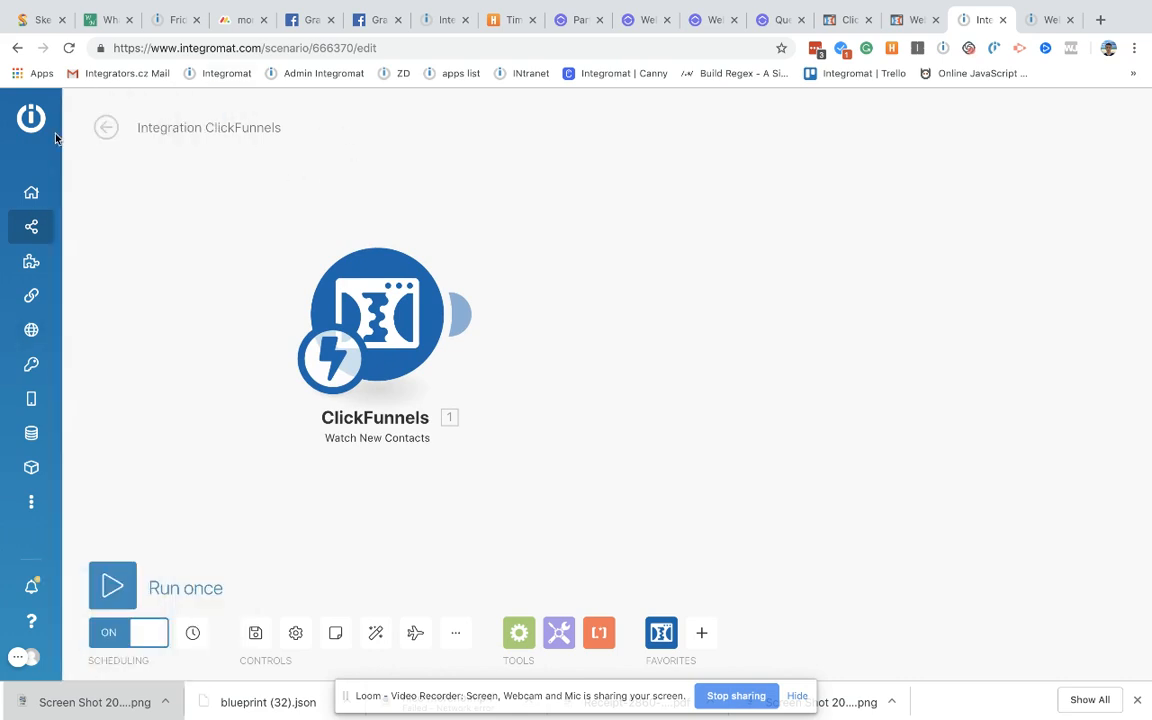
{"action": "left_click", "coordinate": [116, 592]}
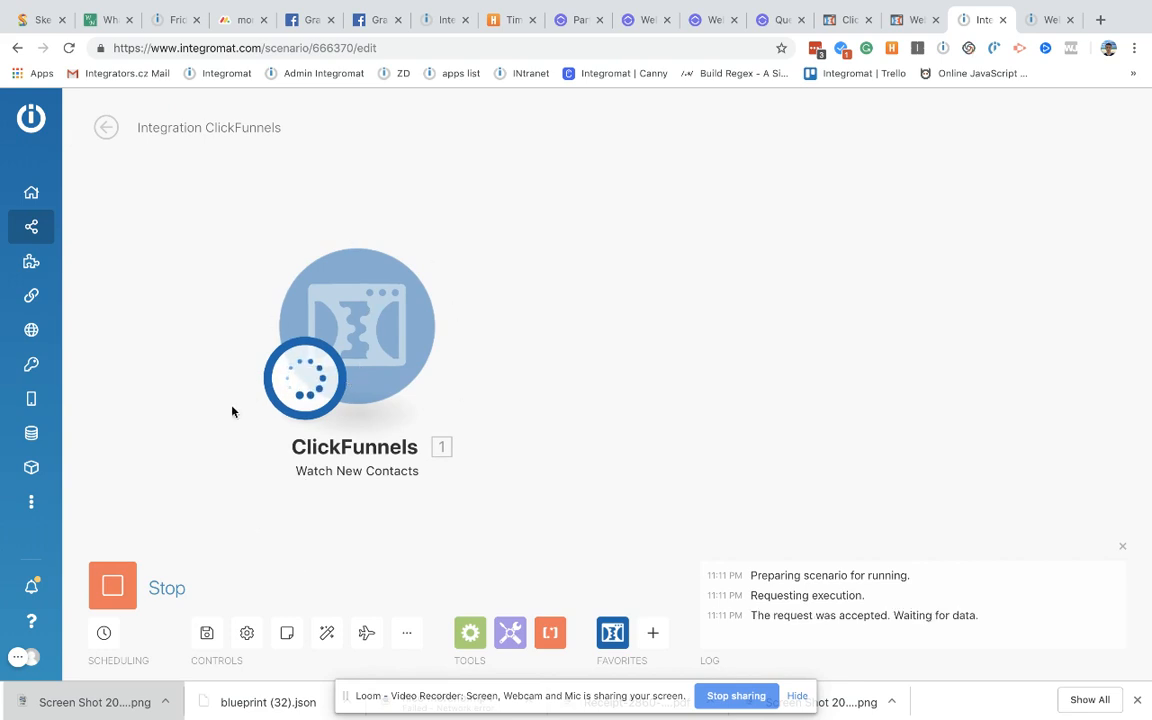
{"action": "left_click", "coordinate": [918, 20]}
Step: Open the webhook delivery's attempts and highlight the failed 400 Bad Request attempt table
{"action": "left_click", "coordinate": [848, 20]}
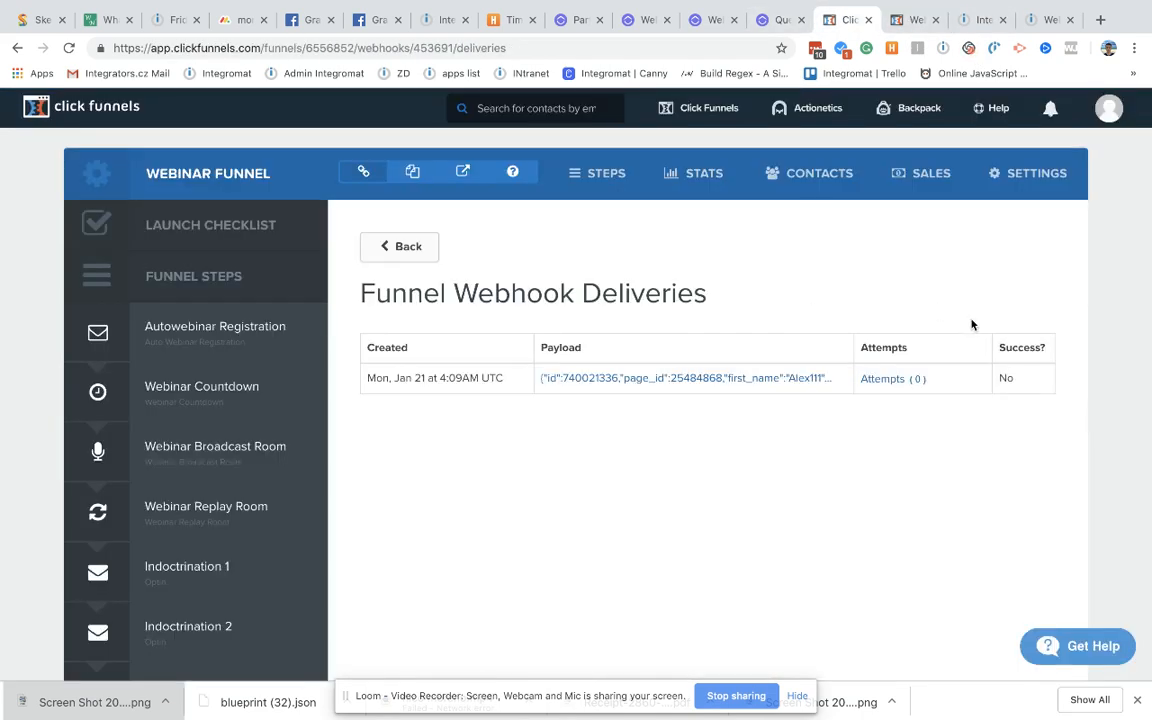
{"action": "left_click", "coordinate": [914, 381]}
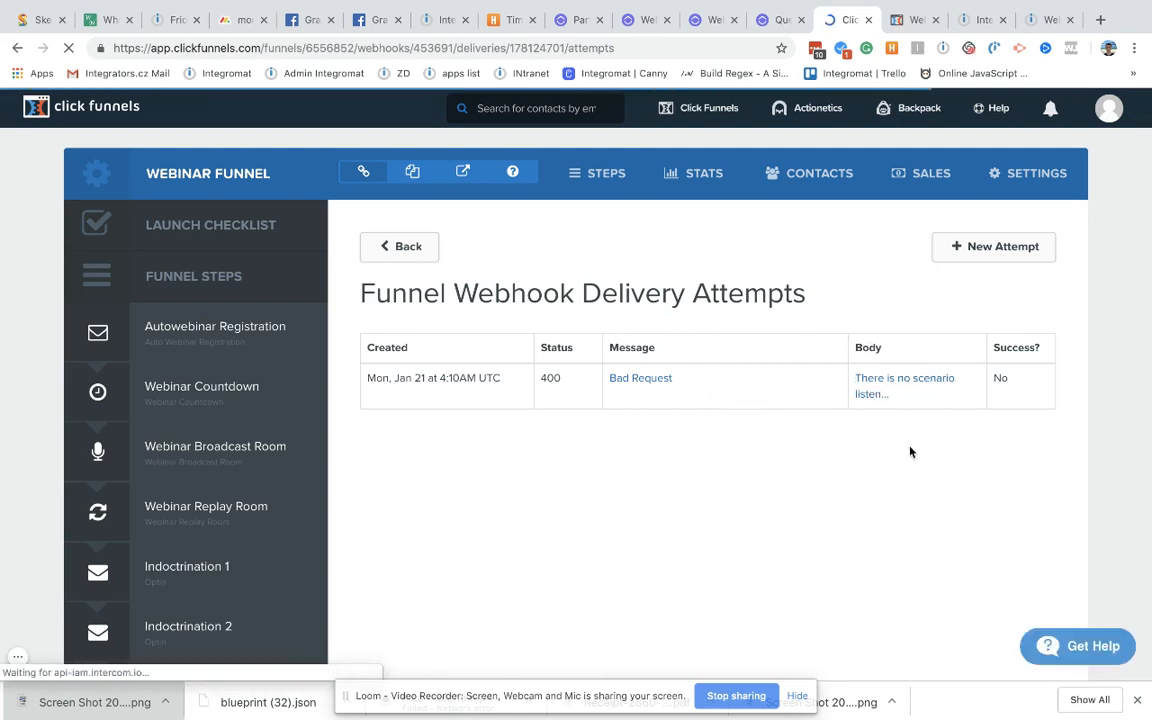
{"action": "left_click_drag", "start_coordinate": [1075, 327], "coordinate": [440, 453]}
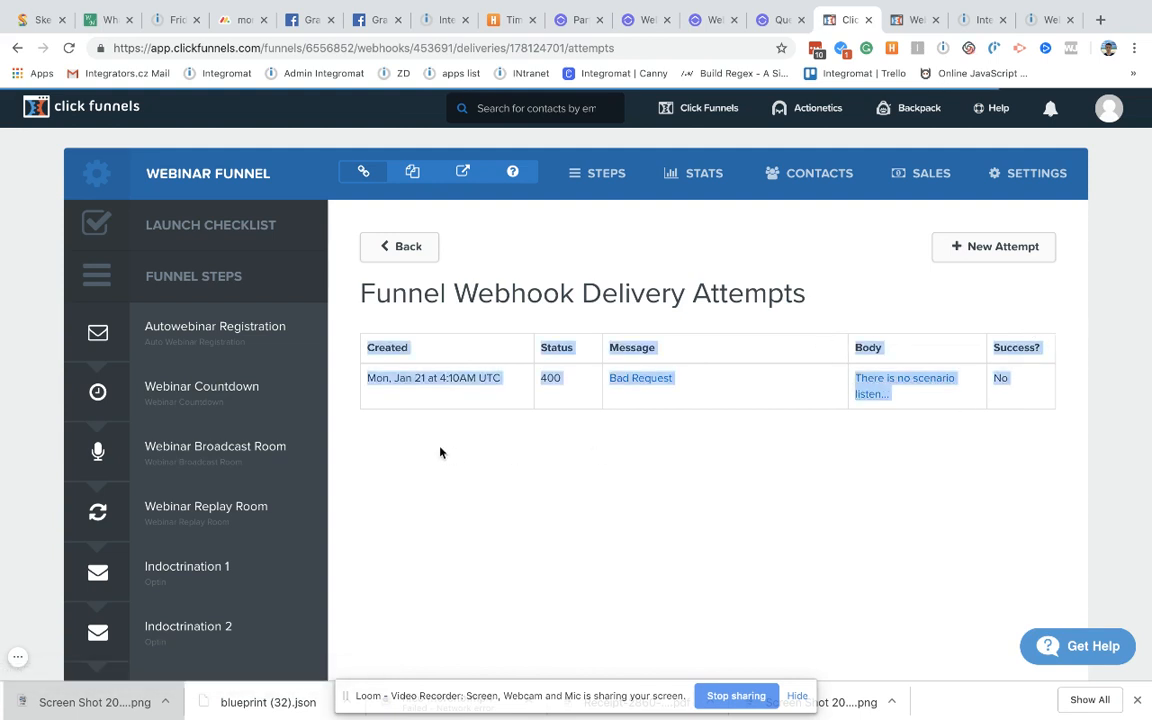
{"action": "left_click", "coordinate": [606, 443]}
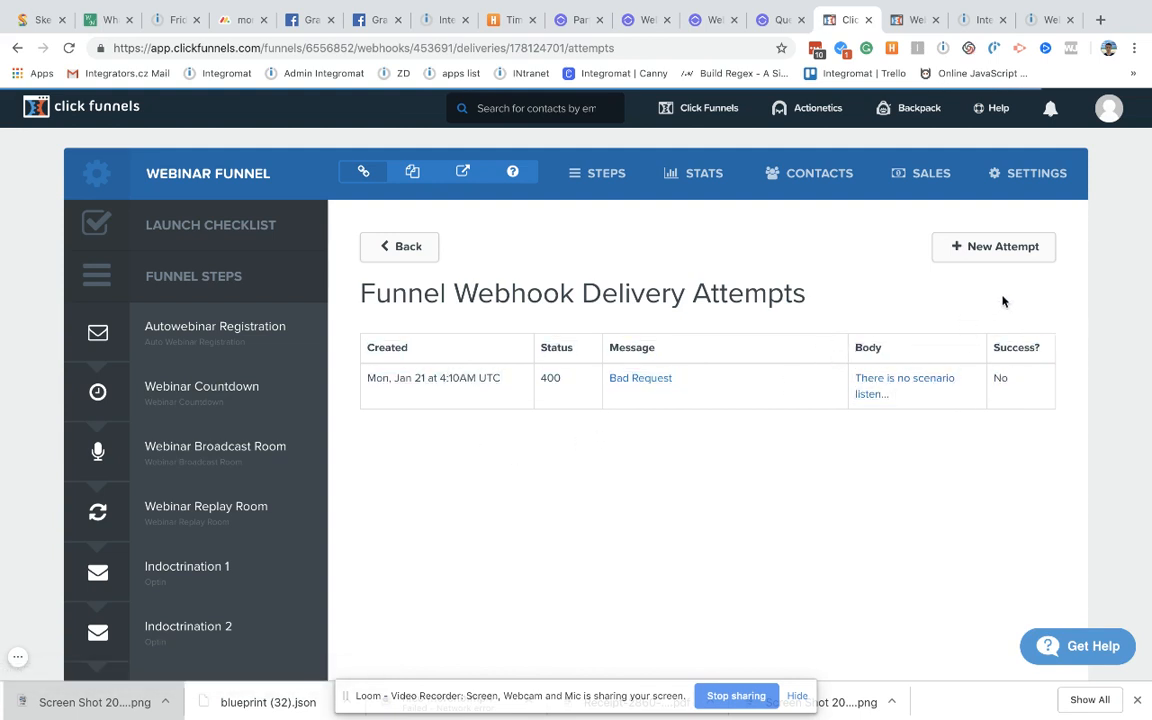
{"action": "left_click_drag", "start_coordinate": [997, 332], "coordinate": [499, 410]}
{"action": "left_click", "coordinate": [498, 409]}
Step: Register again through the live funnel, changing the name and e-mail digits to 22222
{"action": "left_click", "coordinate": [463, 172]}
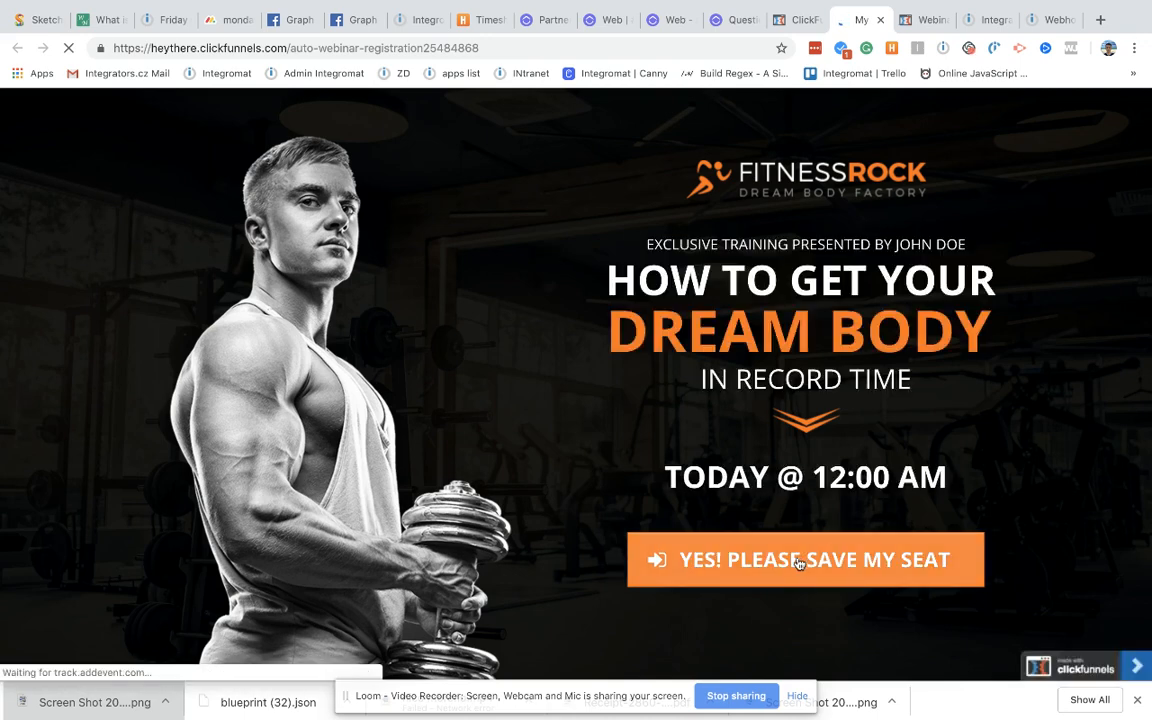
{"action": "left_click", "coordinate": [800, 562]}
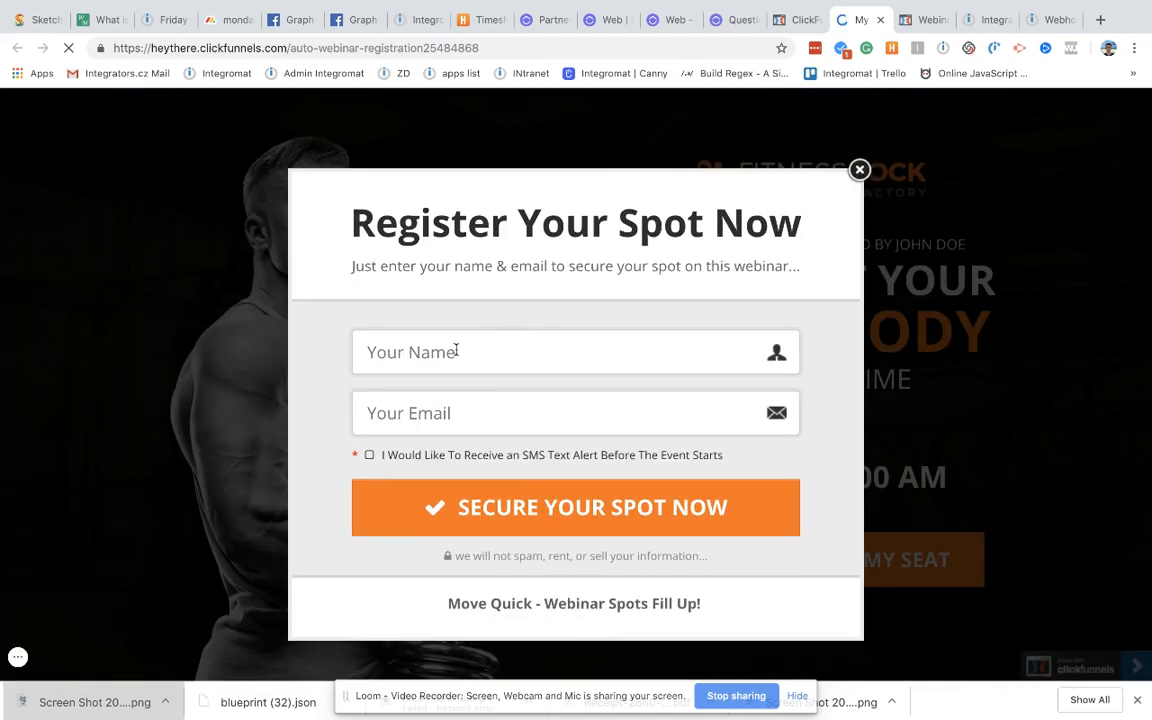
{"action": "left_click", "coordinate": [456, 350]}
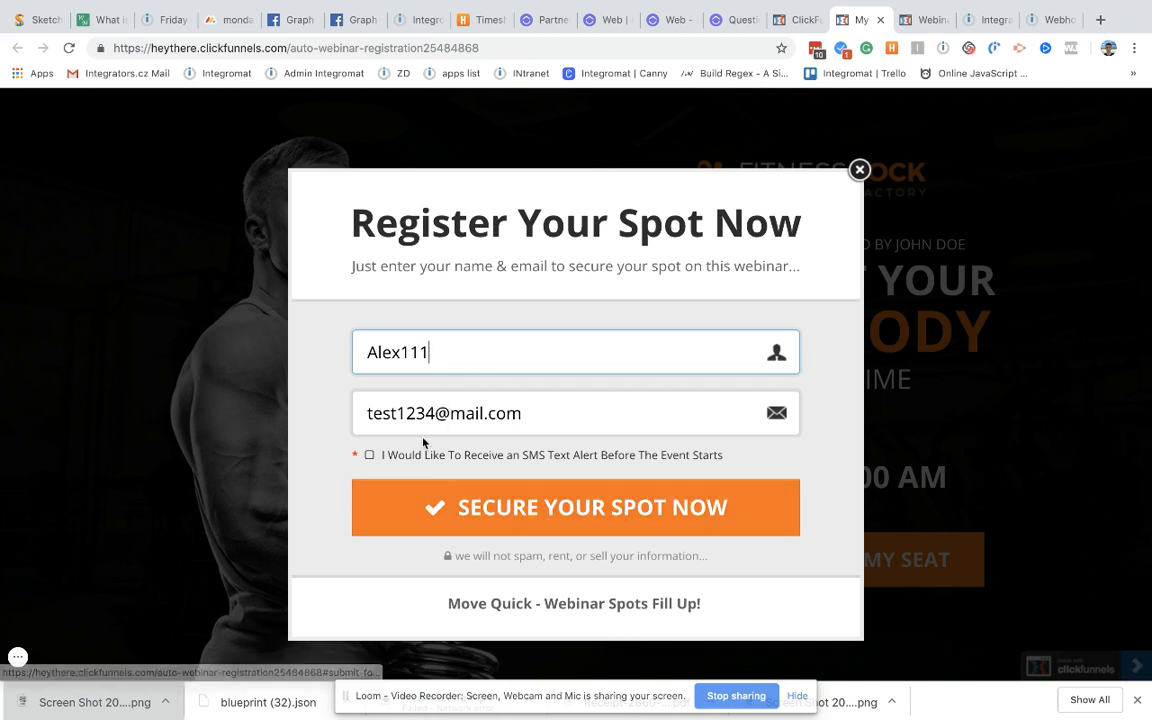
{"action": "left_click_drag", "start_coordinate": [434, 358], "coordinate": [395, 357]}
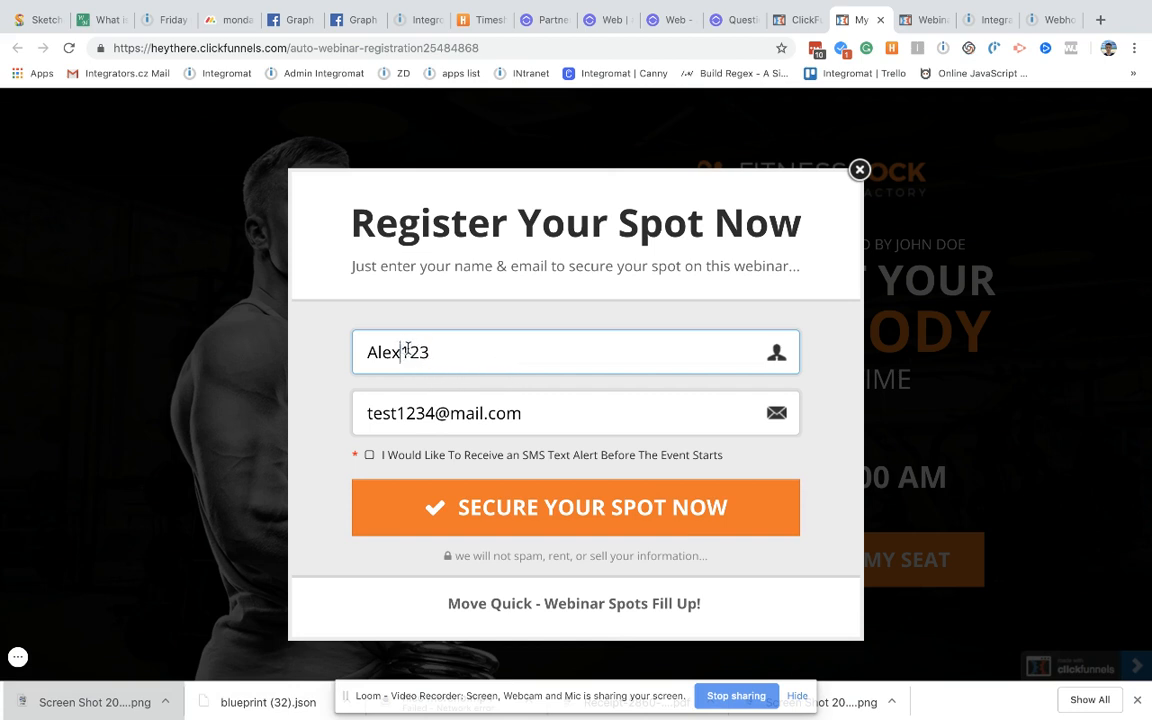
{"action": "left_click_drag", "start_coordinate": [407, 349], "coordinate": [509, 348]}
{"action": "type", "text": "22222"}
{"action": "left_click_drag", "start_coordinate": [435, 413], "coordinate": [390, 414]}
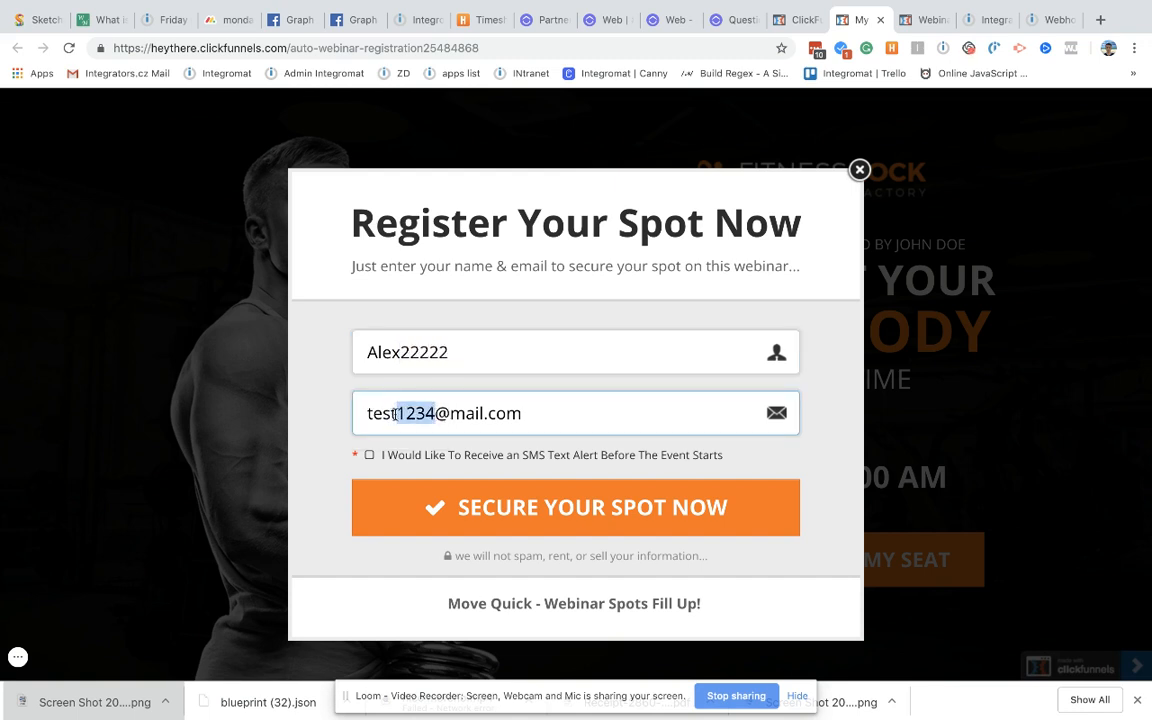
{"action": "type", "text": "22222"}
{"action": "left_click", "coordinate": [532, 510]}
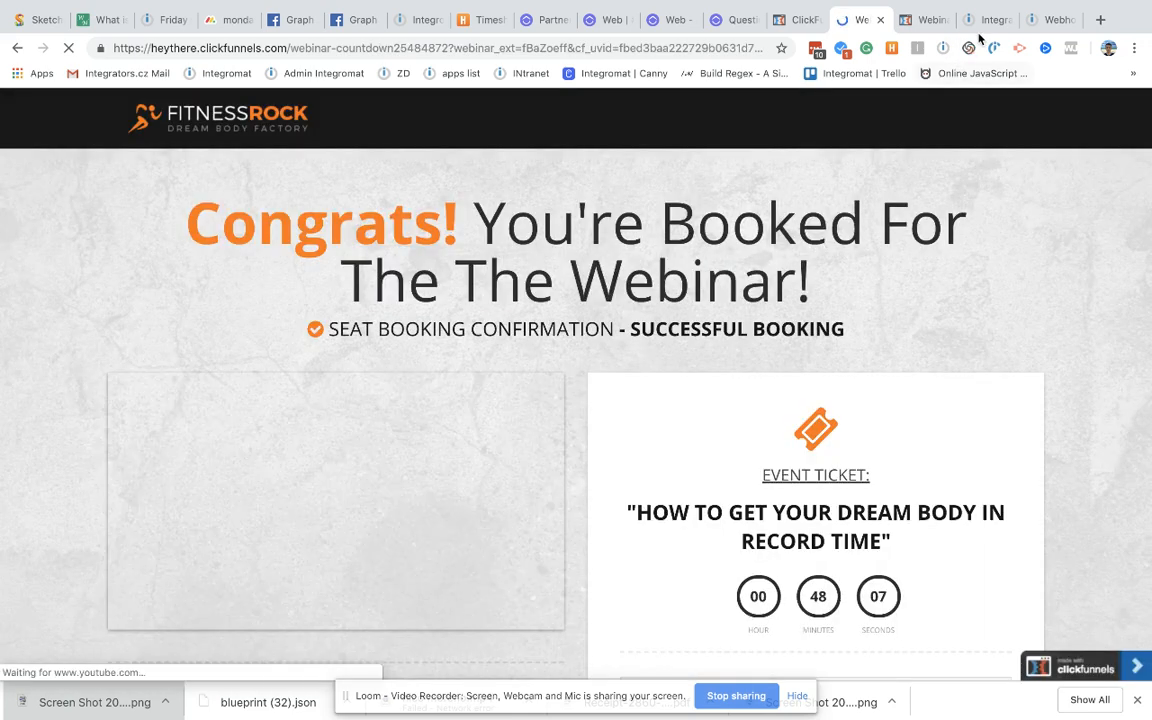
Step: Flip between the Webhooks and ClickFunnels scenario tabs, then open Dashboard in a new tab
{"action": "left_click", "coordinate": [1045, 20]}
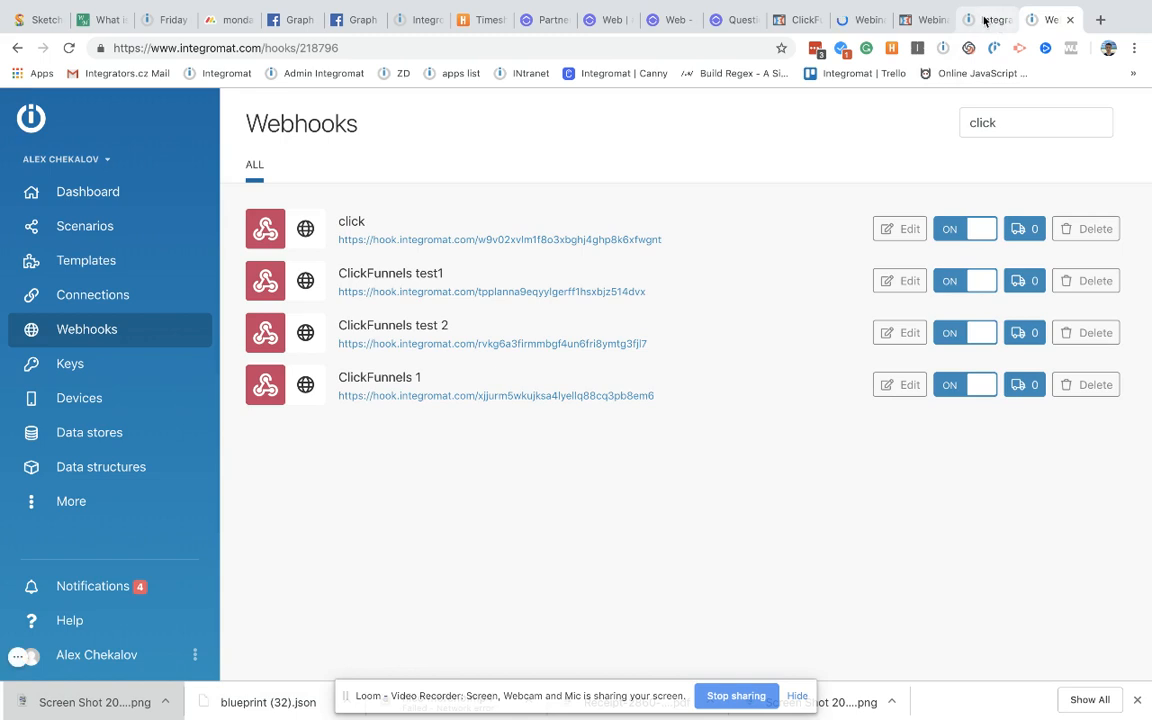
{"action": "left_click", "coordinate": [985, 20]}
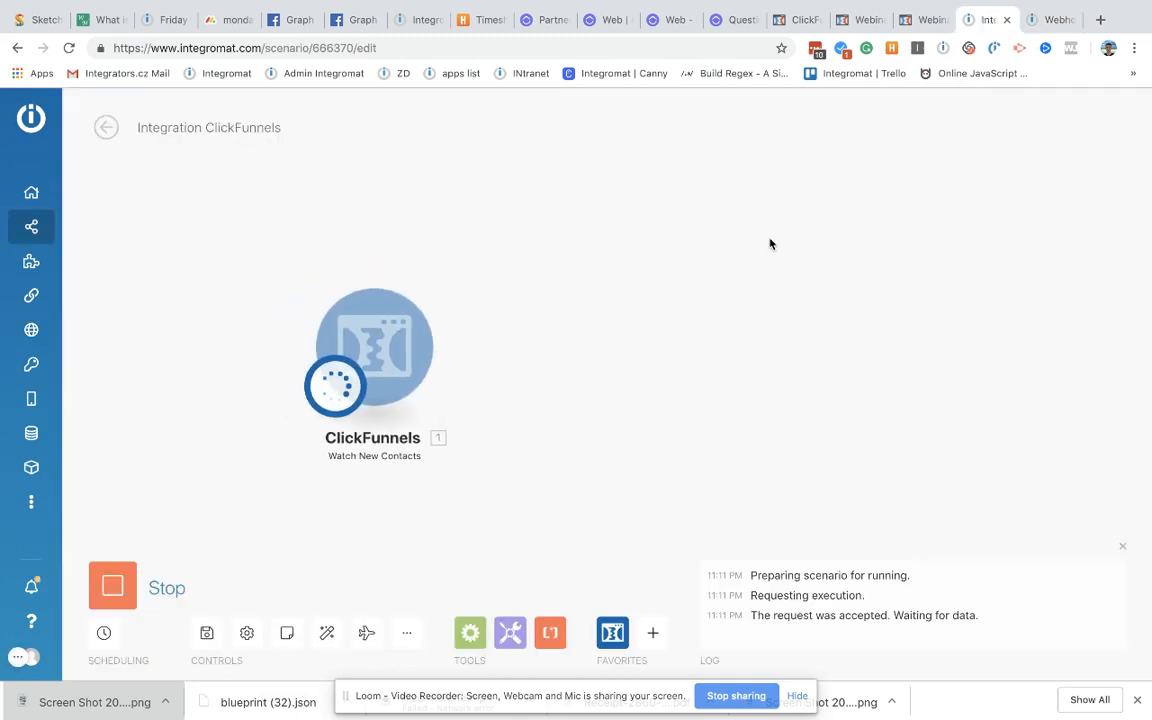
{"action": "left_click", "coordinate": [1042, 21]}
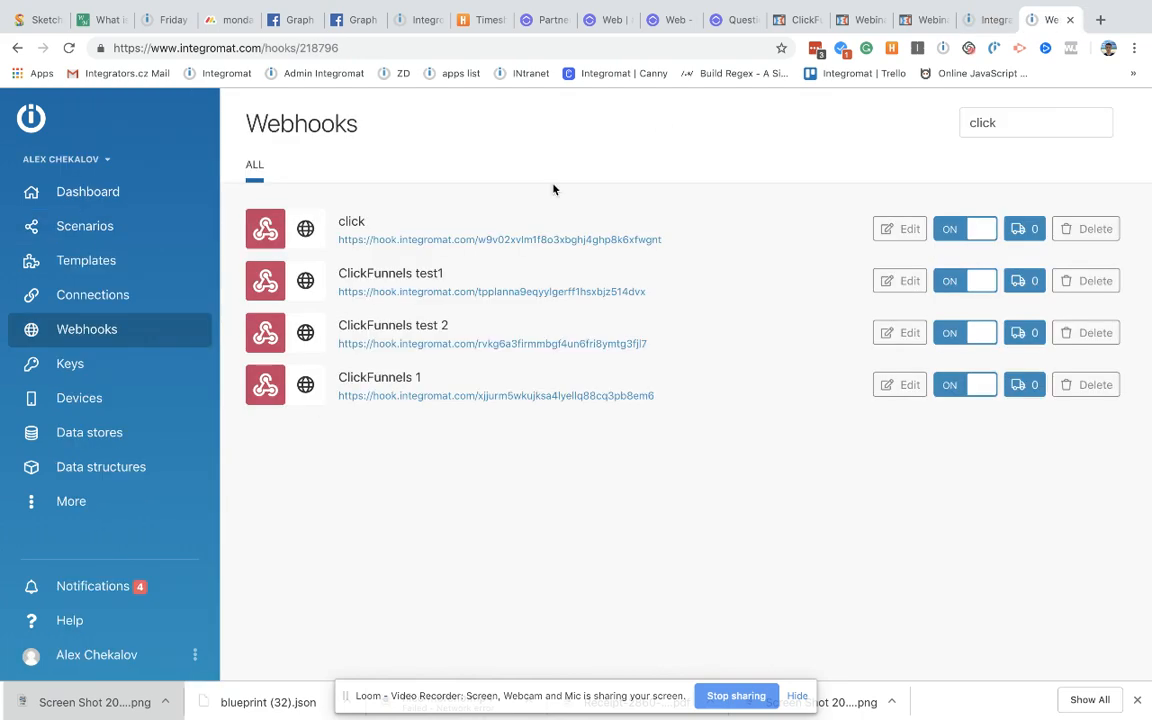
{"action": "right_click", "coordinate": [115, 200]}
{"action": "left_click", "coordinate": [140, 207]}
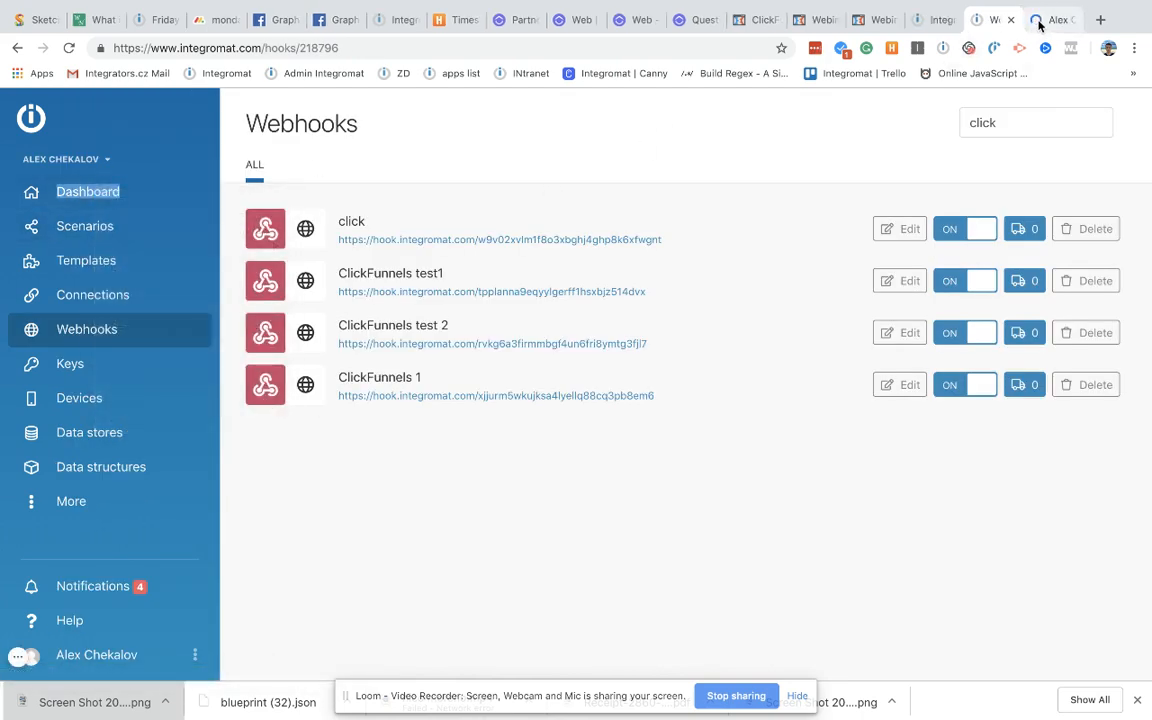
Step: Open the subscription plans page and highlight the FREE plan's operations limit
{"action": "left_click", "coordinate": [1042, 21]}
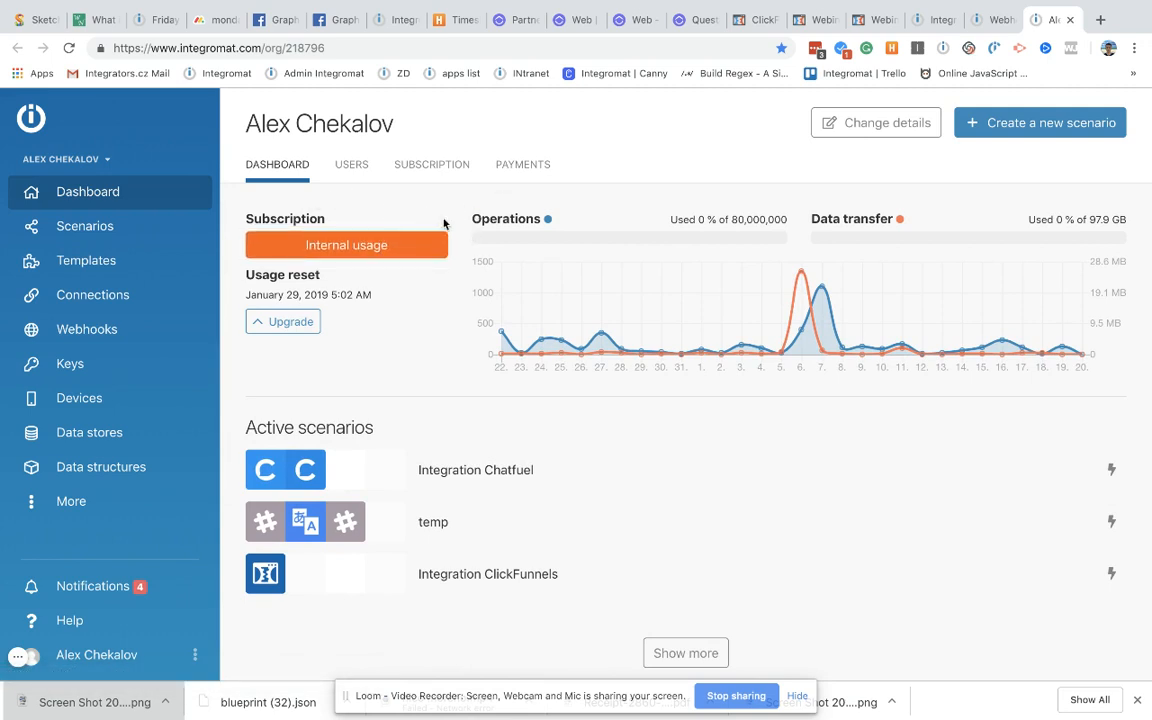
{"action": "left_click", "coordinate": [348, 246]}
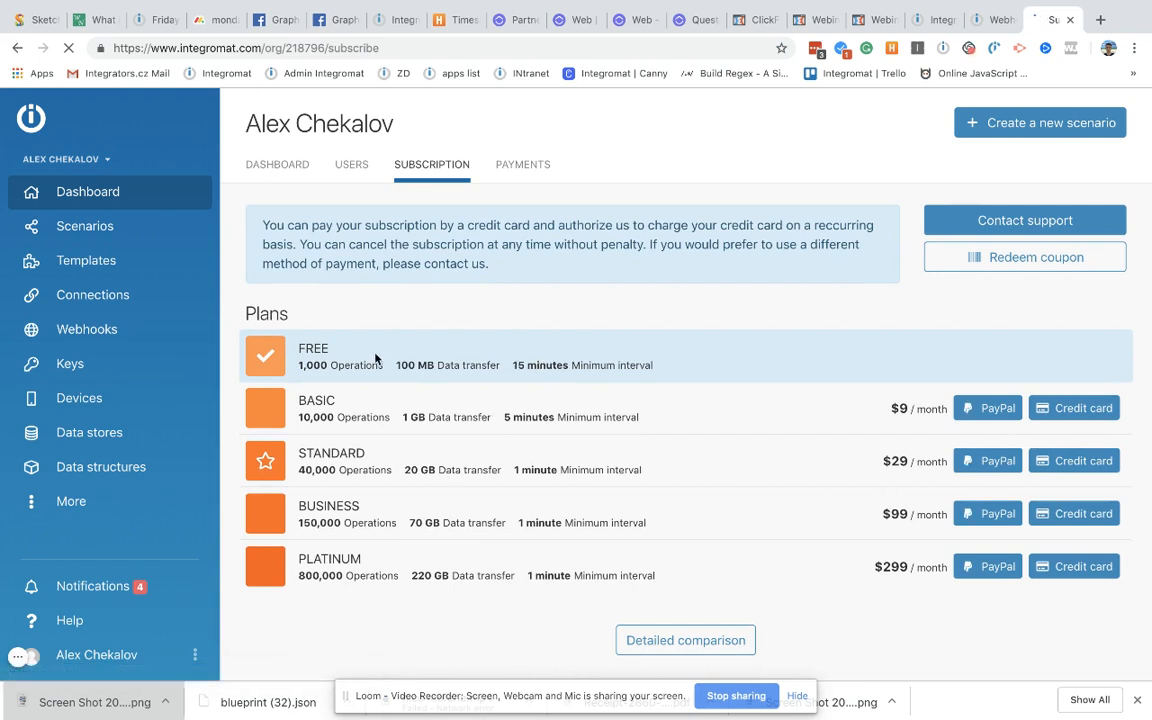
{"action": "left_click_drag", "start_coordinate": [298, 368], "coordinate": [589, 563]}
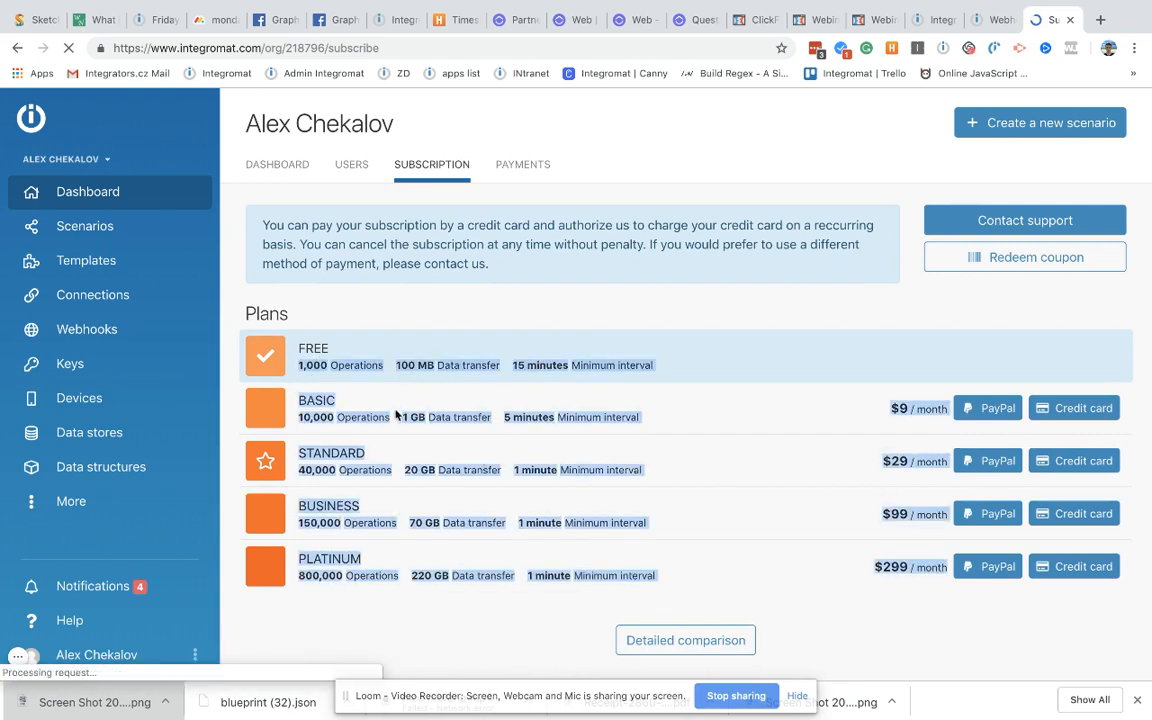
{"action": "left_click", "coordinate": [352, 323]}
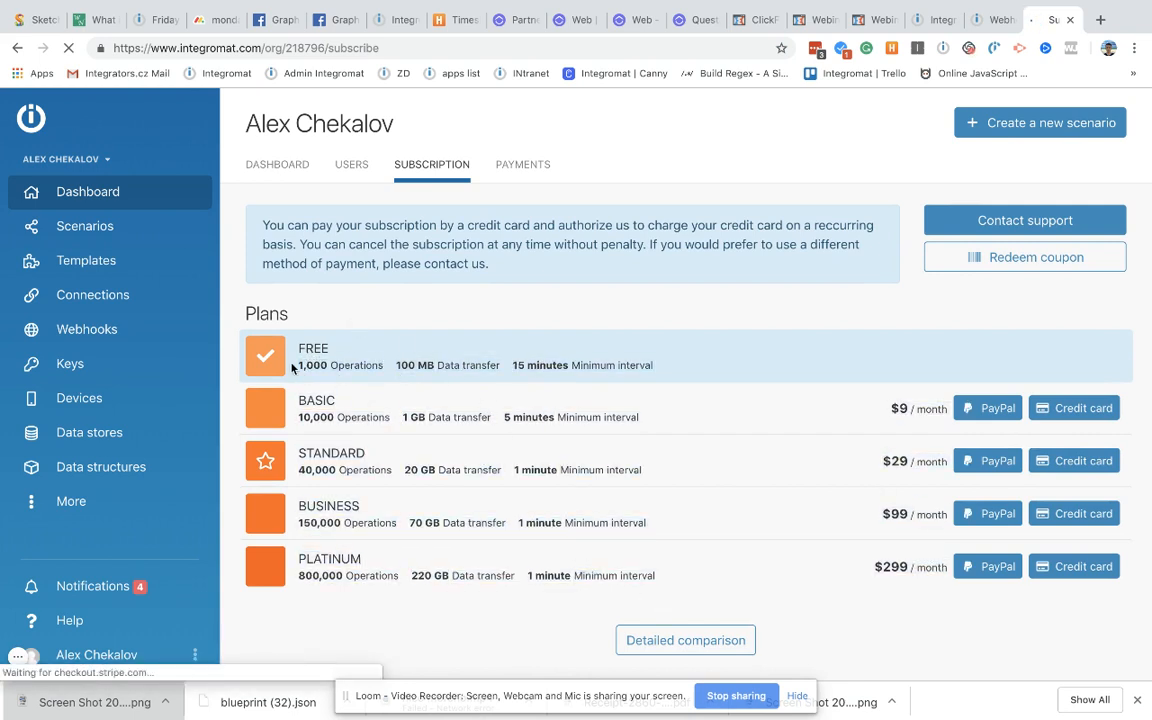
{"action": "left_click_drag", "start_coordinate": [292, 368], "coordinate": [500, 378]}
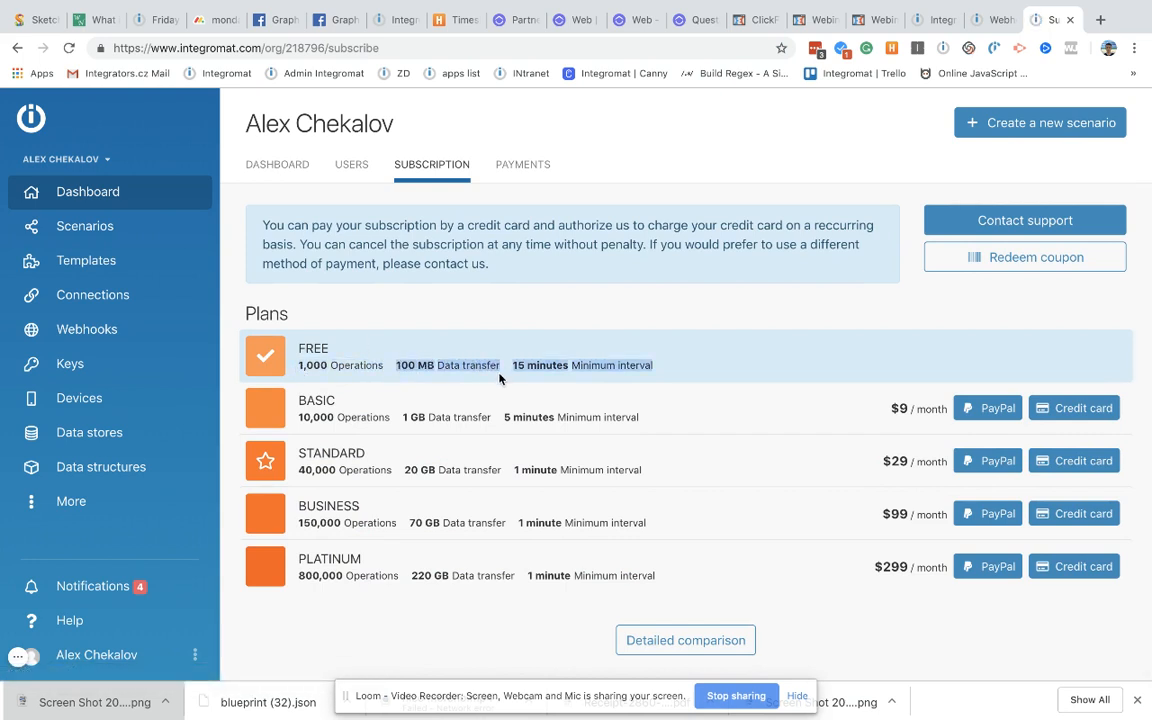
{"action": "left_click", "coordinate": [634, 351]}
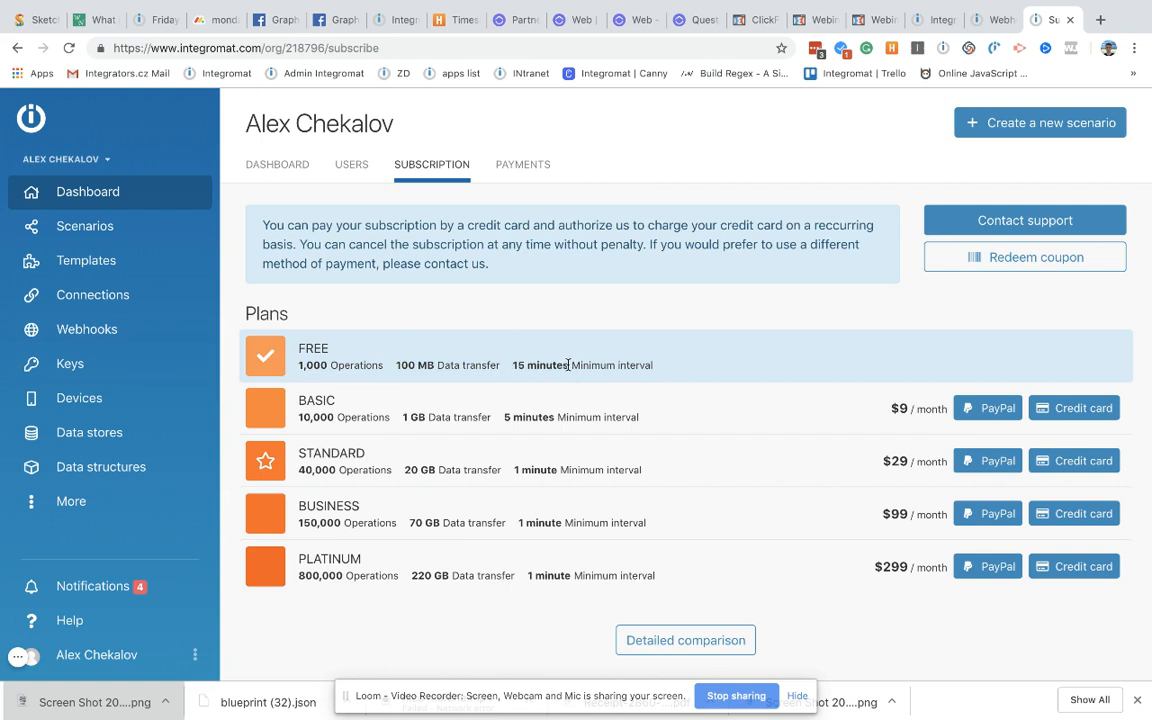
Step: Compare FREE's 15-minute interval with STANDARD's 1 minute and BASIC's 10,000 operations, then return to Webhooks
{"action": "left_click_drag", "start_coordinate": [568, 365], "coordinate": [510, 369]}
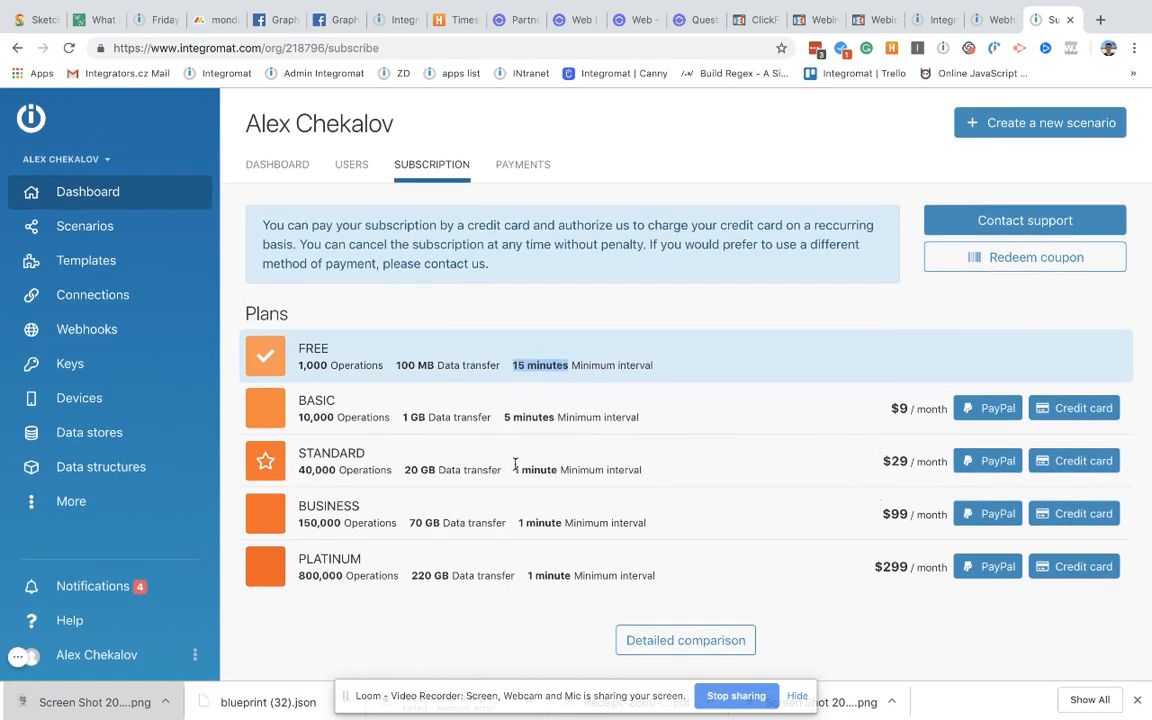
{"action": "left_click_drag", "start_coordinate": [515, 466], "coordinate": [553, 466]}
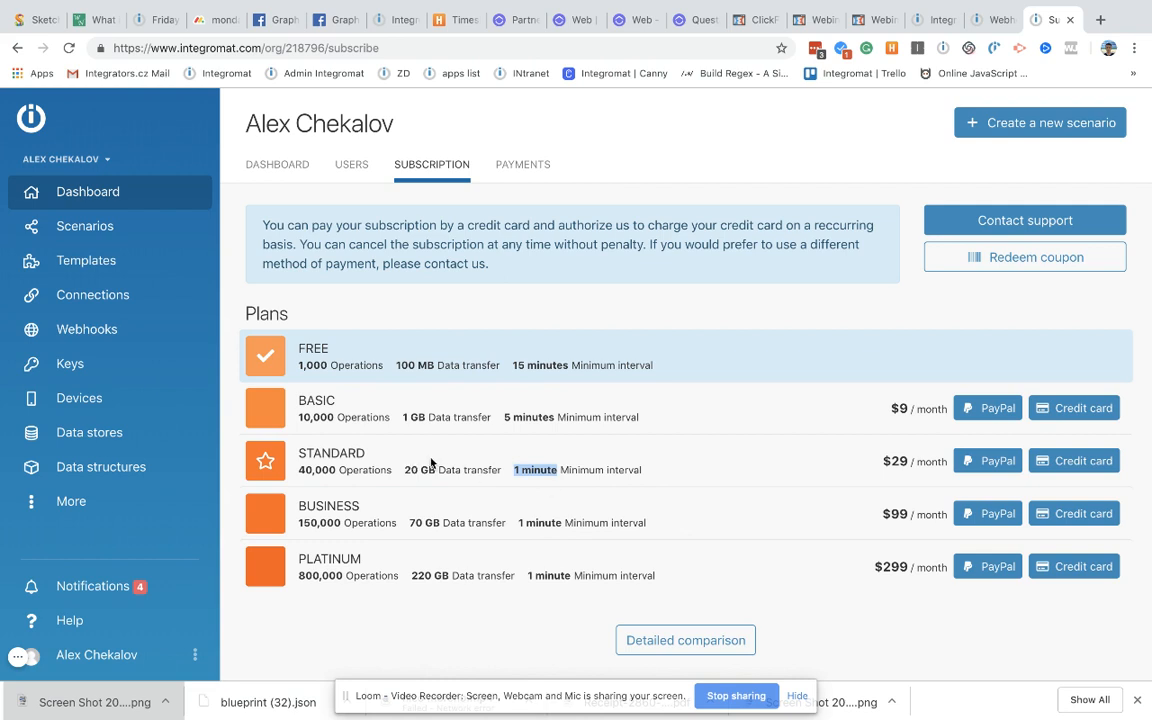
{"action": "left_click", "coordinate": [514, 469]}
{"action": "left_click_drag", "start_coordinate": [514, 469], "coordinate": [454, 465]}
{"action": "left_click_drag", "start_coordinate": [329, 350], "coordinate": [414, 569]}
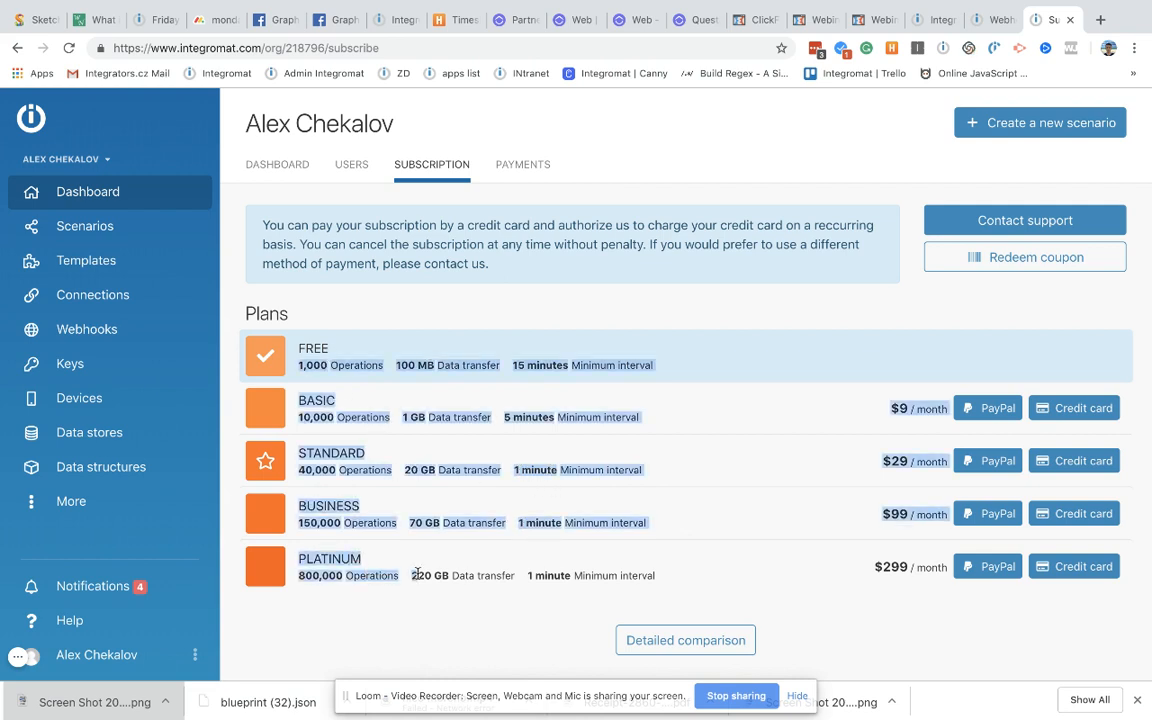
{"action": "left_click", "coordinate": [429, 527]}
{"action": "scroll", "coordinate": [414, 352], "scroll_direction": "up", "scroll_amount": 1}
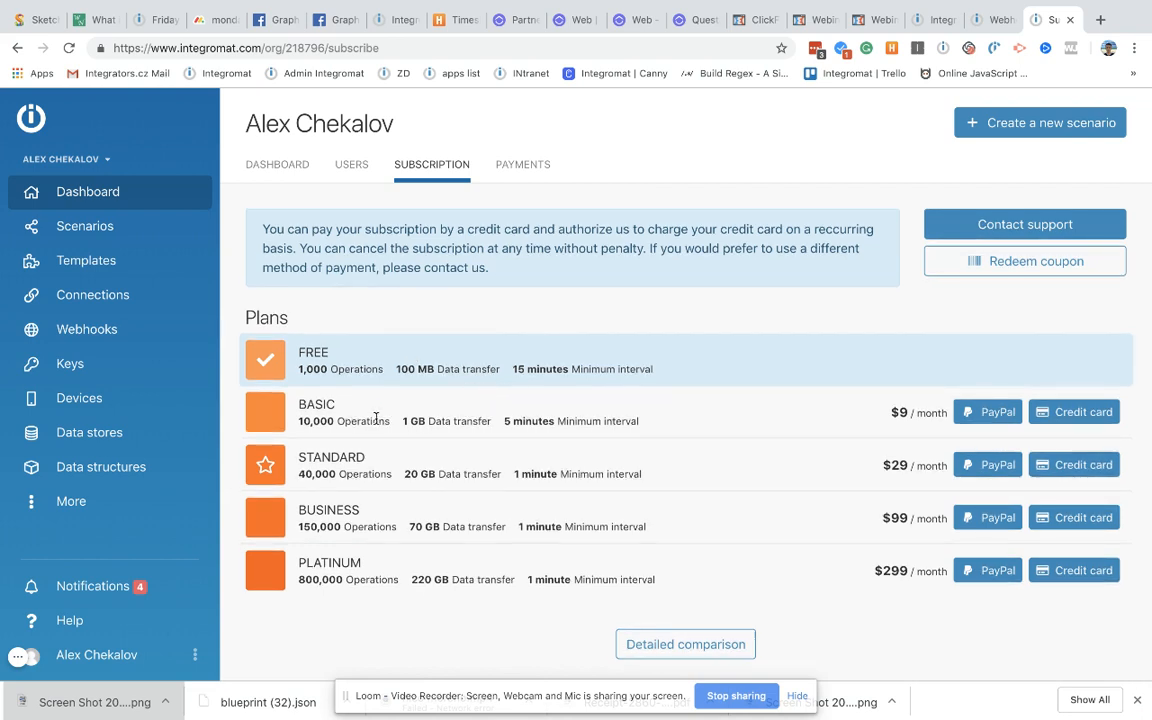
{"action": "left_click_drag", "start_coordinate": [300, 421], "coordinate": [332, 420]}
{"action": "triple_click", "coordinate": [316, 422]}
{"action": "double_click", "coordinate": [110, 200]}
{"action": "left_click", "coordinate": [990, 20]}
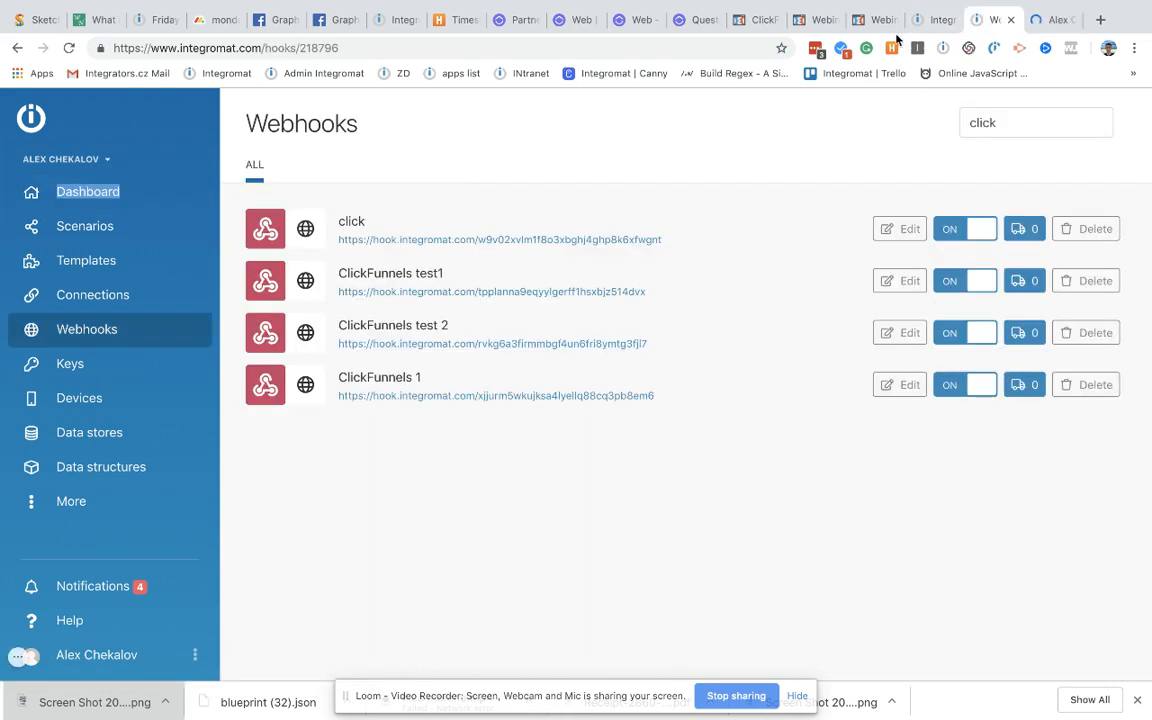
Step: Open the output bundle received by the Integration ClickFunnels trigger
{"action": "left_click", "coordinate": [936, 20]}
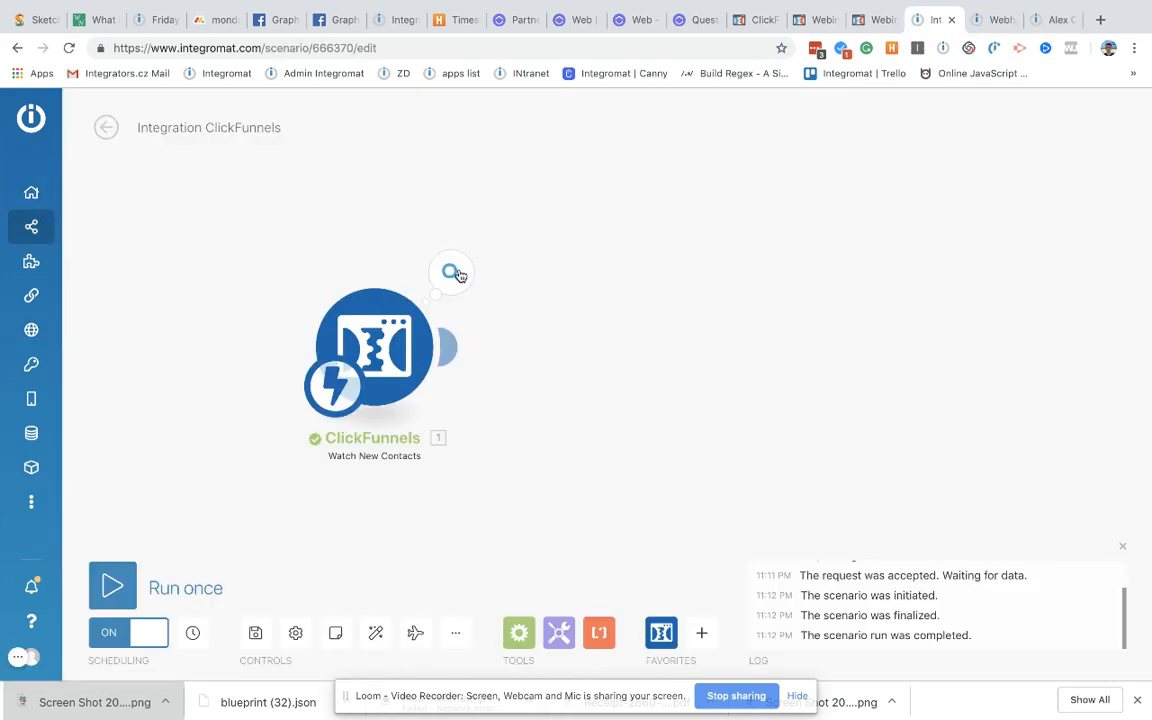
{"action": "left_click", "coordinate": [452, 273]}
{"action": "scroll", "coordinate": [650, 412], "scroll_direction": "down", "scroll_amount": 5}
{"action": "scroll", "coordinate": [650, 412], "scroll_direction": "up", "scroll_amount": 5}
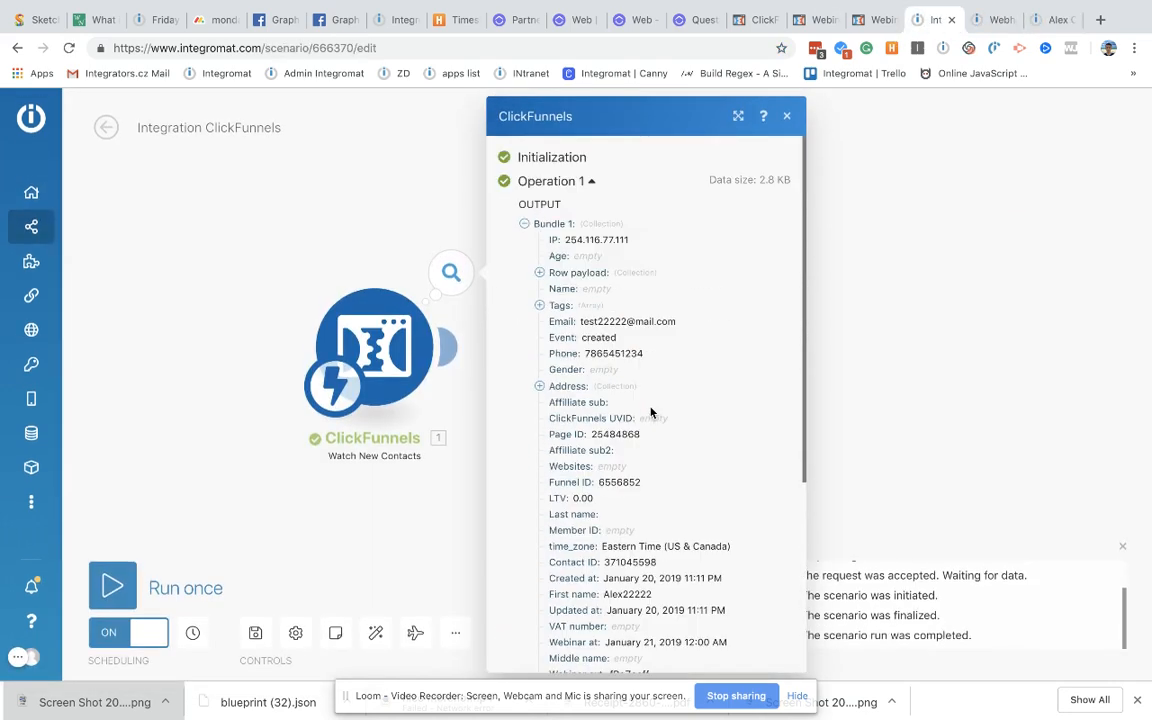
{"action": "scroll", "coordinate": [606, 367], "scroll_direction": "down", "scroll_amount": 5}
{"action": "scroll", "coordinate": [606, 370], "scroll_direction": "up", "scroll_amount": 5}
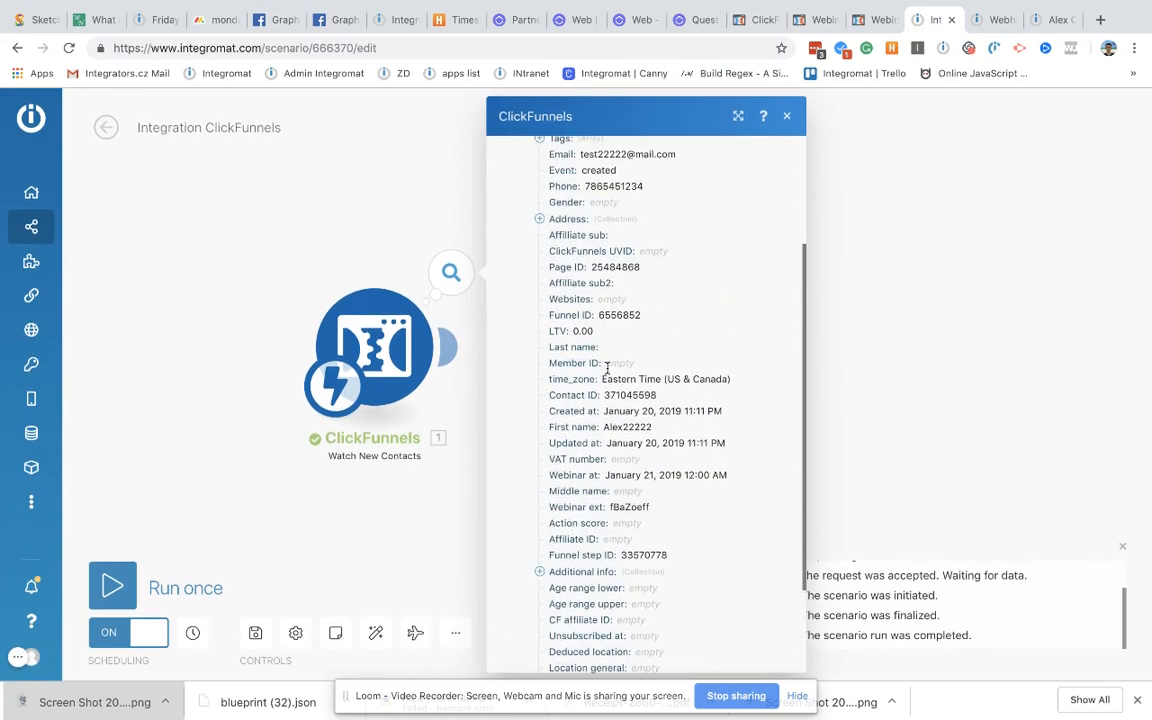
Step: Expand Row payload, Additional info and purchase details, then close the inspector
{"action": "left_click", "coordinate": [539, 272]}
{"action": "scroll", "coordinate": [553, 391], "scroll_direction": "down", "scroll_amount": 10}
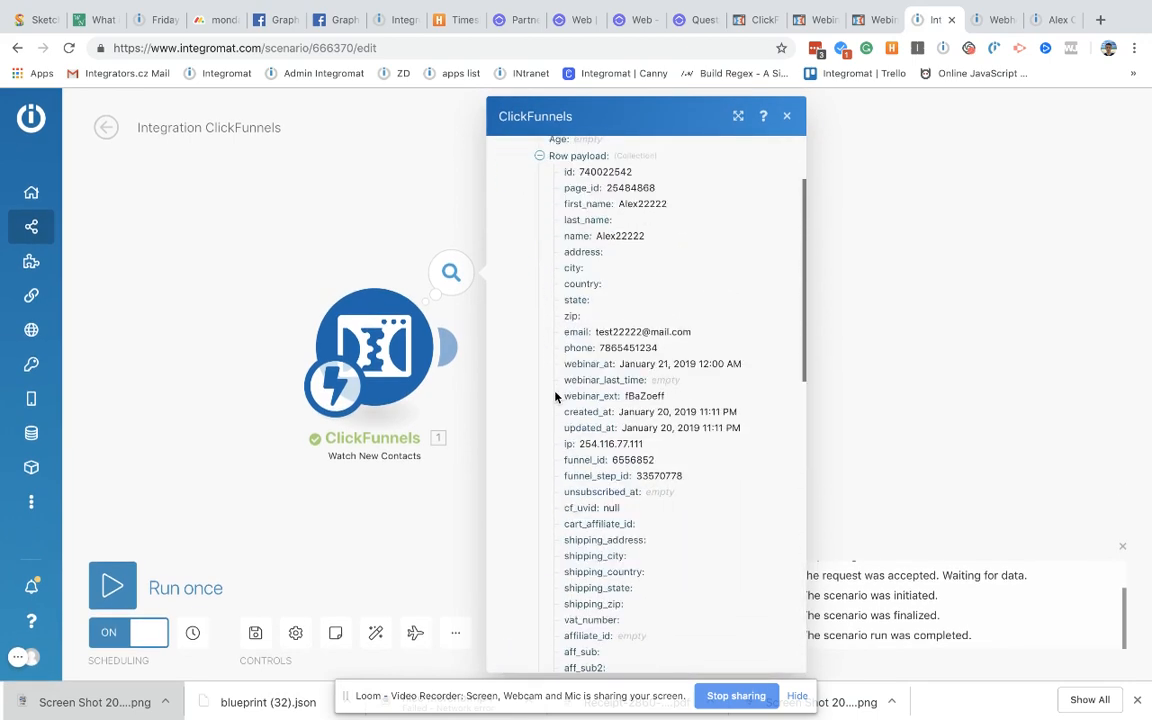
{"action": "scroll", "coordinate": [545, 413], "scroll_direction": "down", "scroll_amount": 1}
{"action": "left_click", "coordinate": [540, 446]}
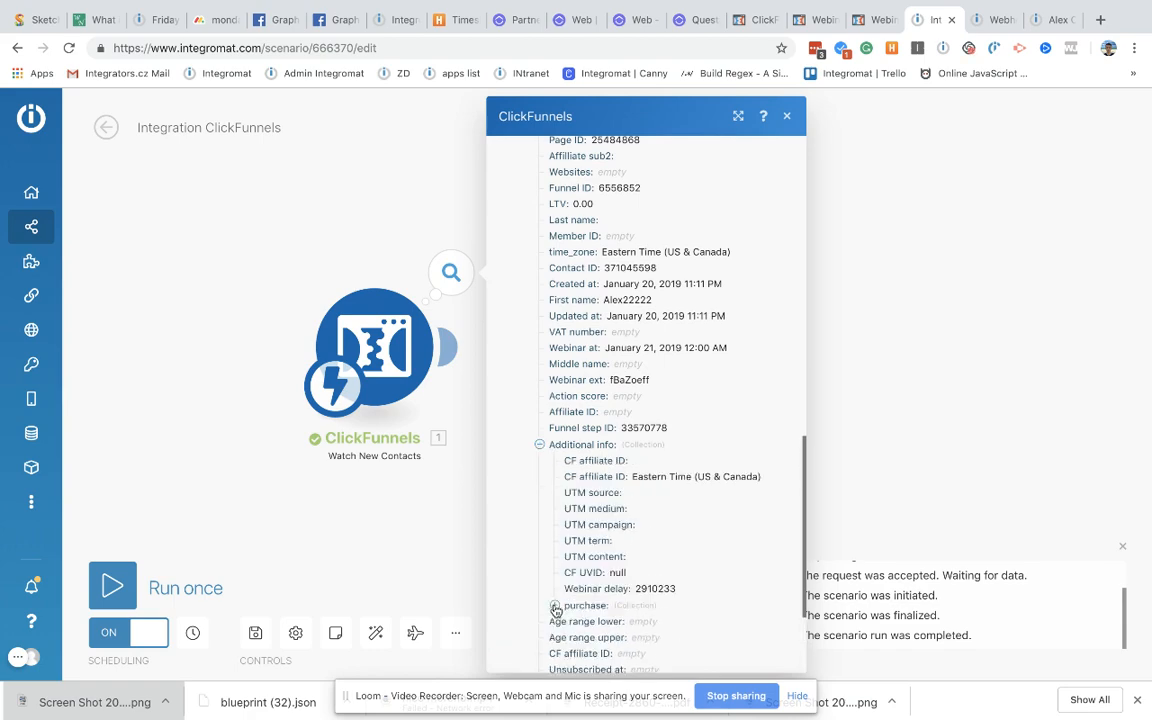
{"action": "scroll", "coordinate": [550, 595], "scroll_direction": "down", "scroll_amount": 3}
{"action": "left_click", "coordinate": [539, 558]}
{"action": "scroll", "coordinate": [579, 428], "scroll_direction": "up", "scroll_amount": 10}
{"action": "scroll", "coordinate": [579, 428], "scroll_direction": "up", "scroll_amount": 5}
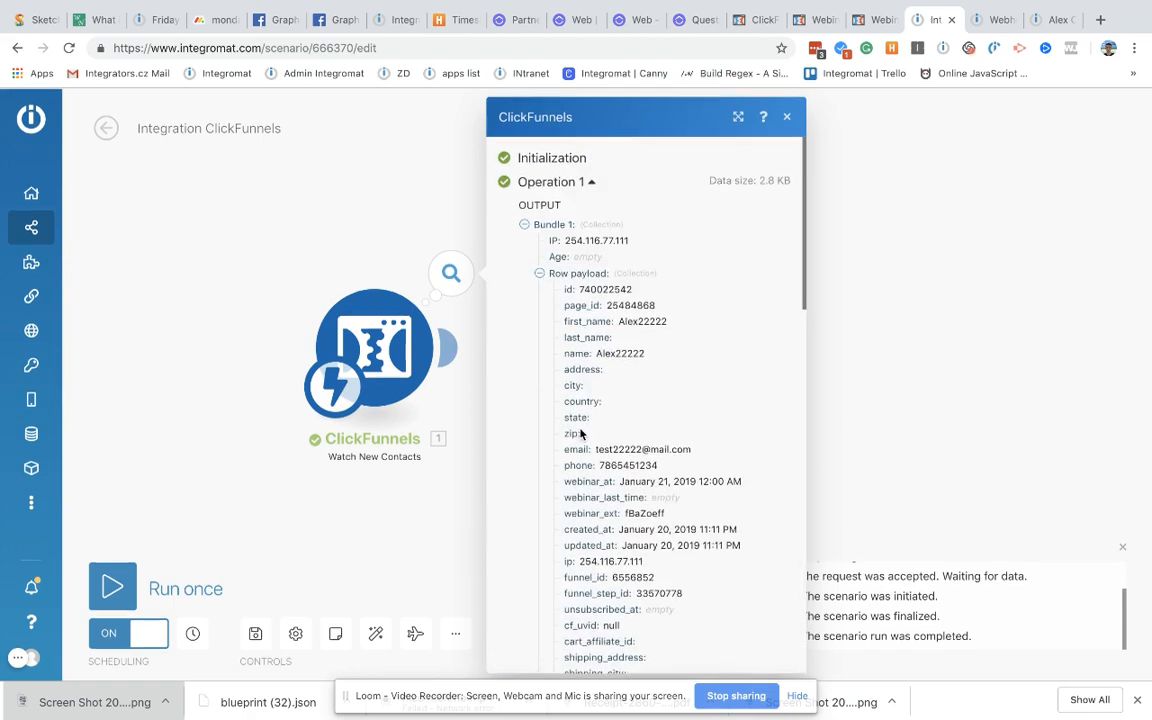
{"action": "scroll", "coordinate": [548, 398], "scroll_direction": "down", "scroll_amount": 10}
{"action": "scroll", "coordinate": [606, 442], "scroll_direction": "up", "scroll_amount": 10}
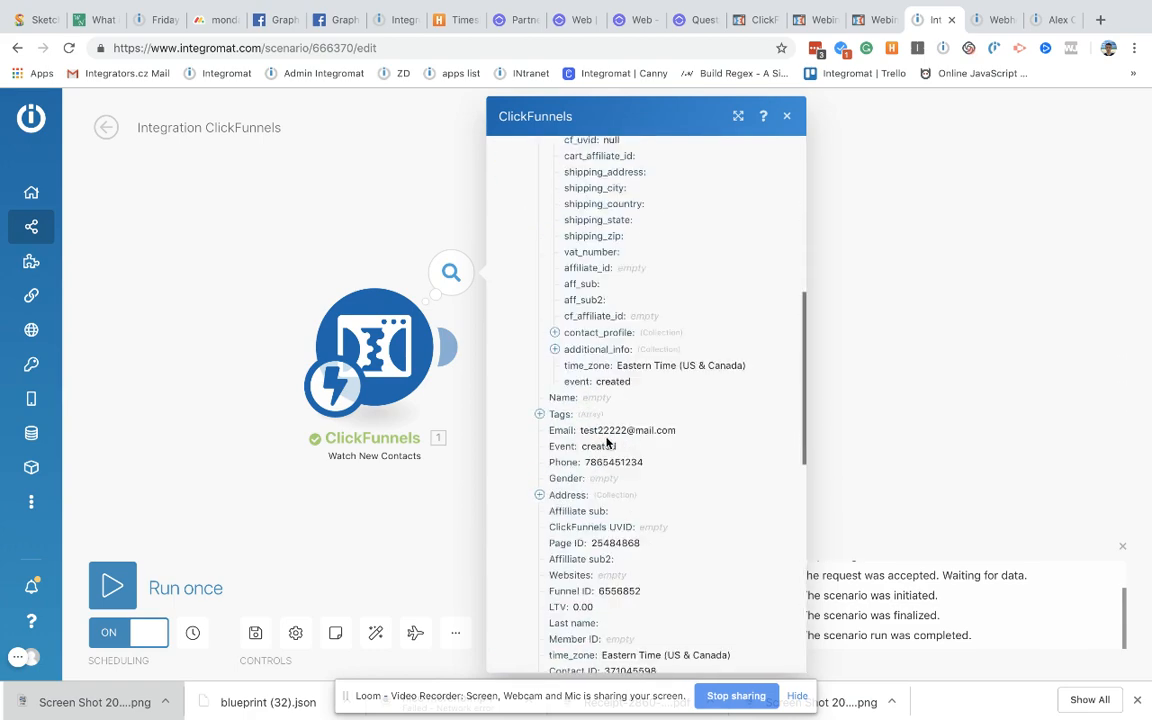
{"action": "scroll", "coordinate": [606, 442], "scroll_direction": "down", "scroll_amount": 3}
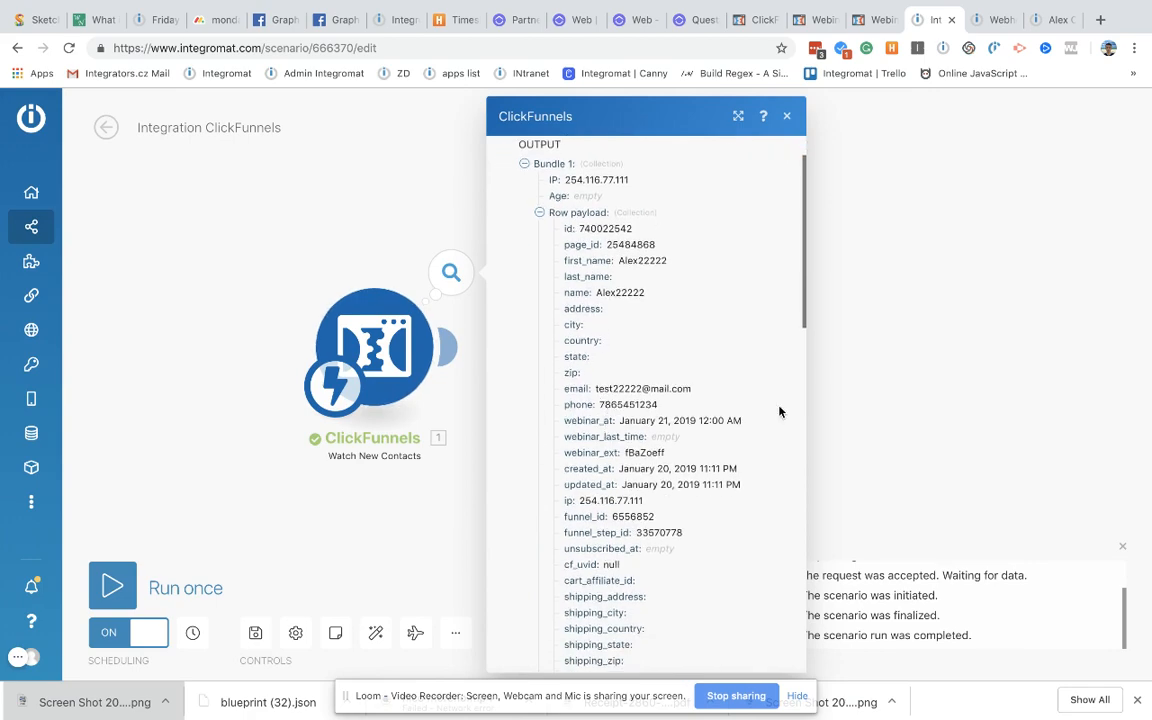
{"action": "scroll", "coordinate": [690, 482], "scroll_direction": "down", "scroll_amount": 10}
{"action": "scroll", "coordinate": [690, 482], "scroll_direction": "up", "scroll_amount": 12}
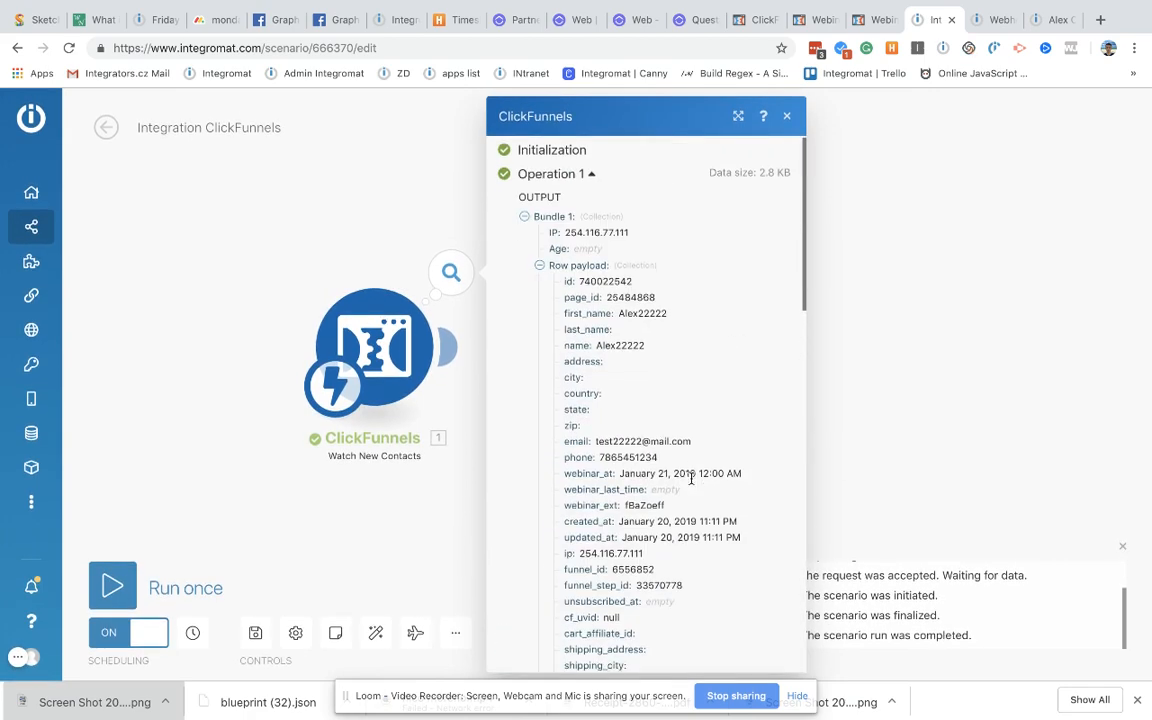
{"action": "scroll", "coordinate": [690, 482], "scroll_direction": "down", "scroll_amount": 1}
{"action": "left_click", "coordinate": [340, 255]}
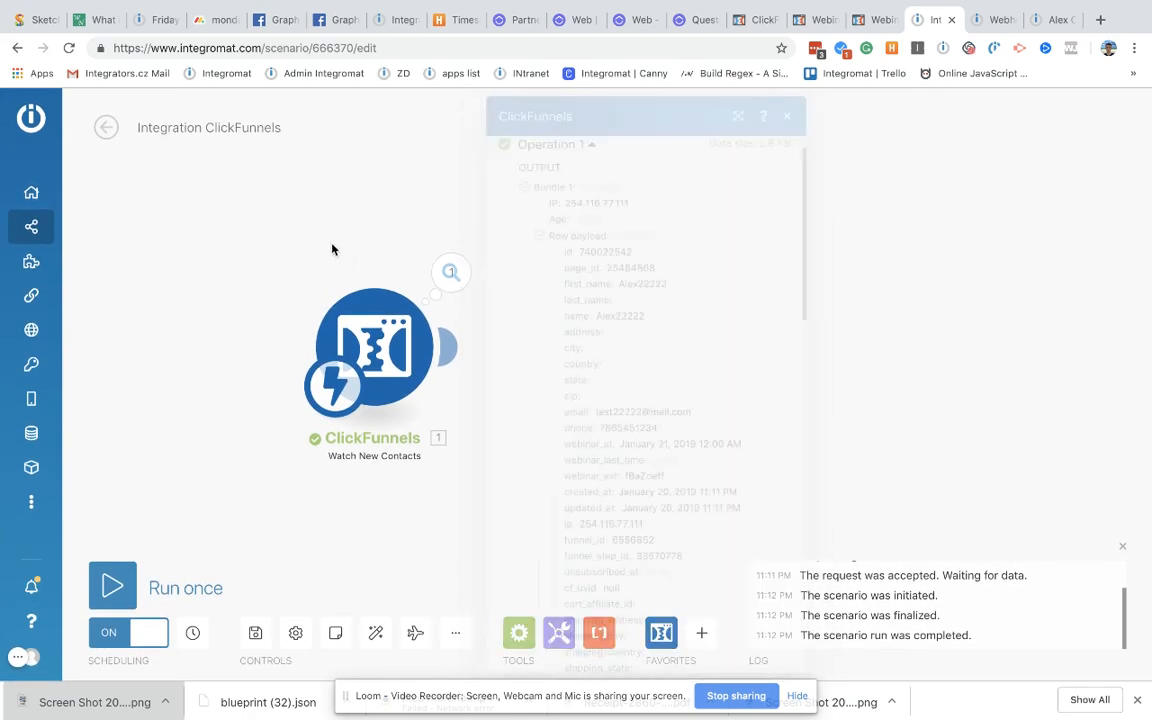
Step: Attach a Google Sheets 'Add a row' module after the ClickFunnels Watch New Contacts trigger
{"action": "left_click", "coordinate": [453, 346]}
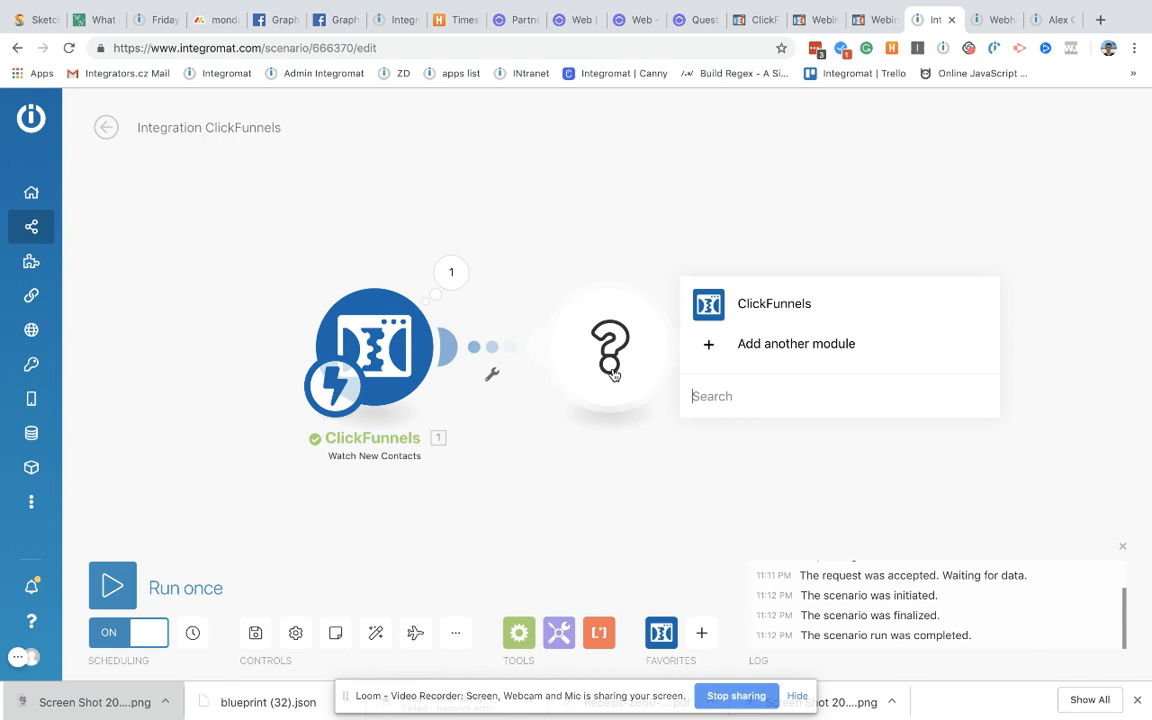
{"action": "type", "text": "goo"}
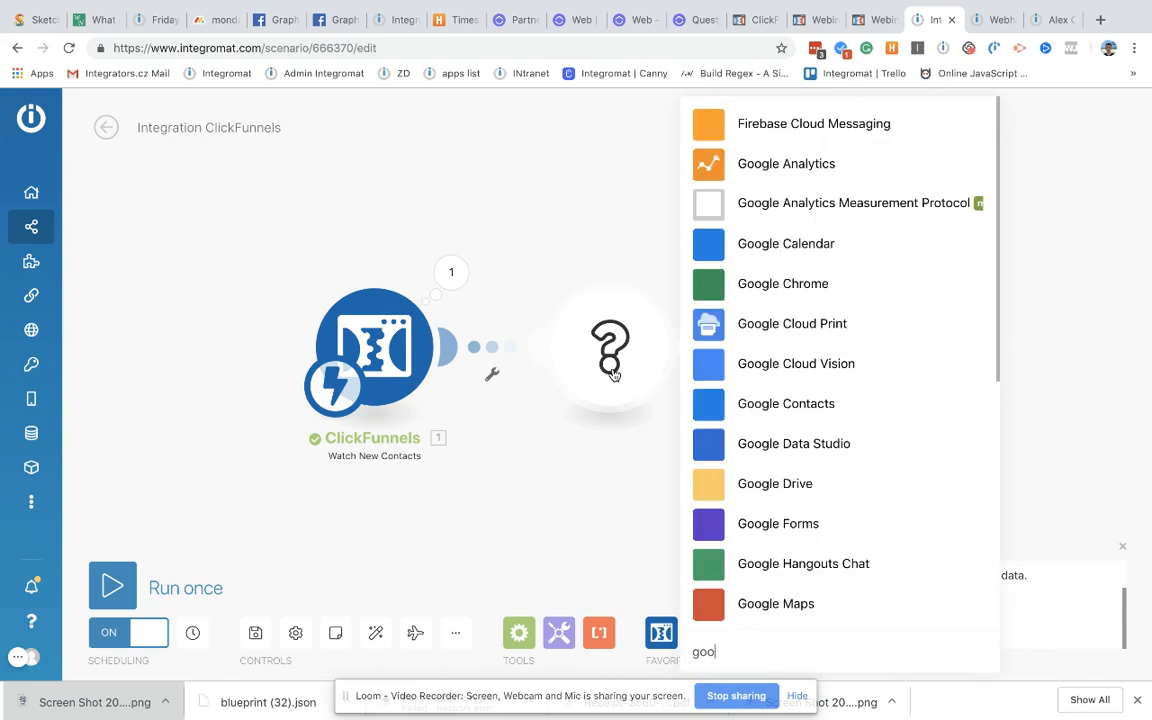
{"action": "type", "text": "gl"}
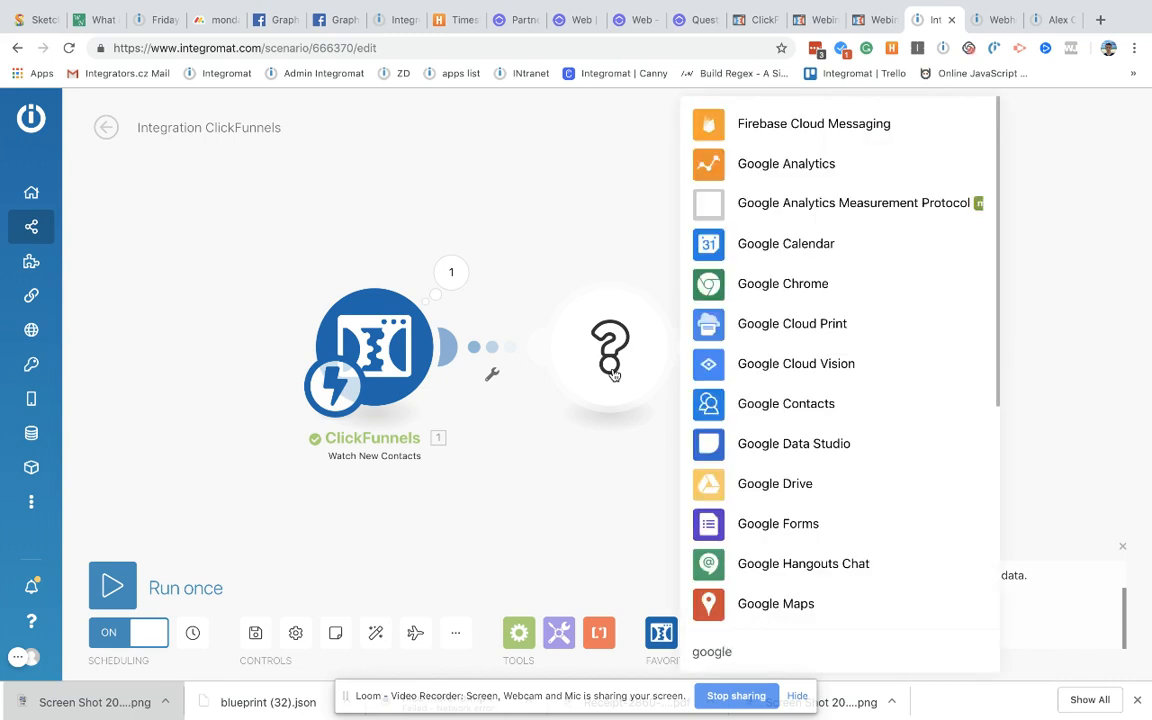
{"action": "type", "text": "e shee"}
{"action": "left_click", "coordinate": [752, 300]}
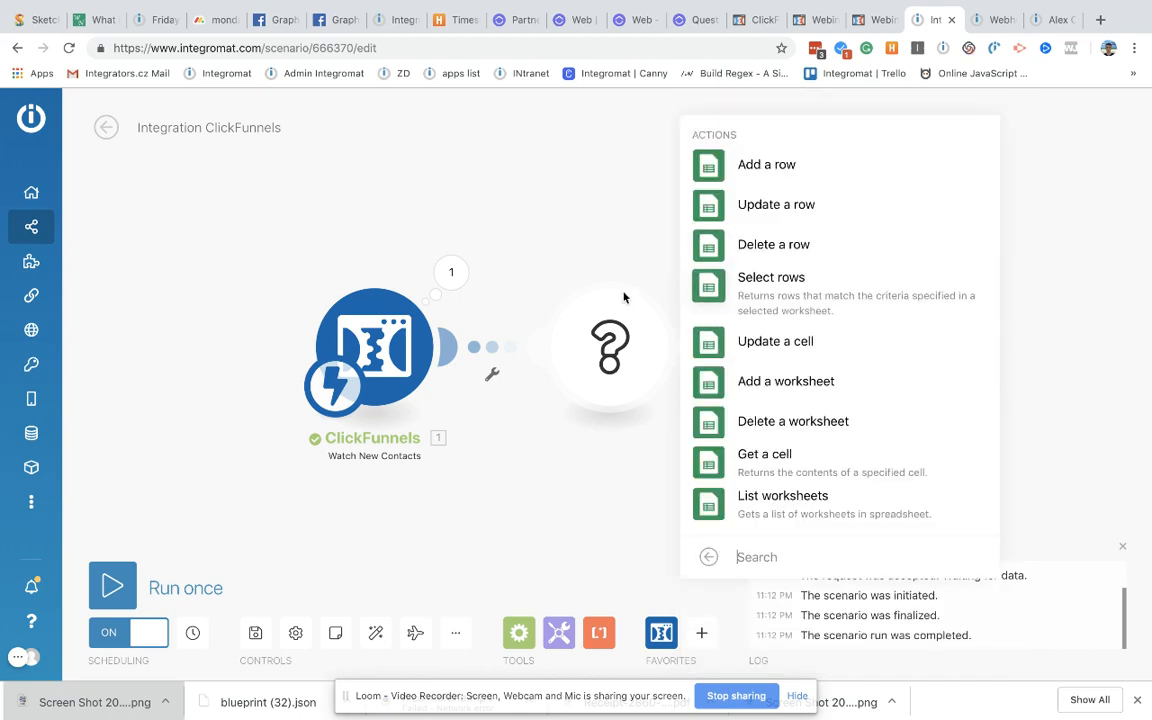
{"action": "left_click", "coordinate": [757, 172]}
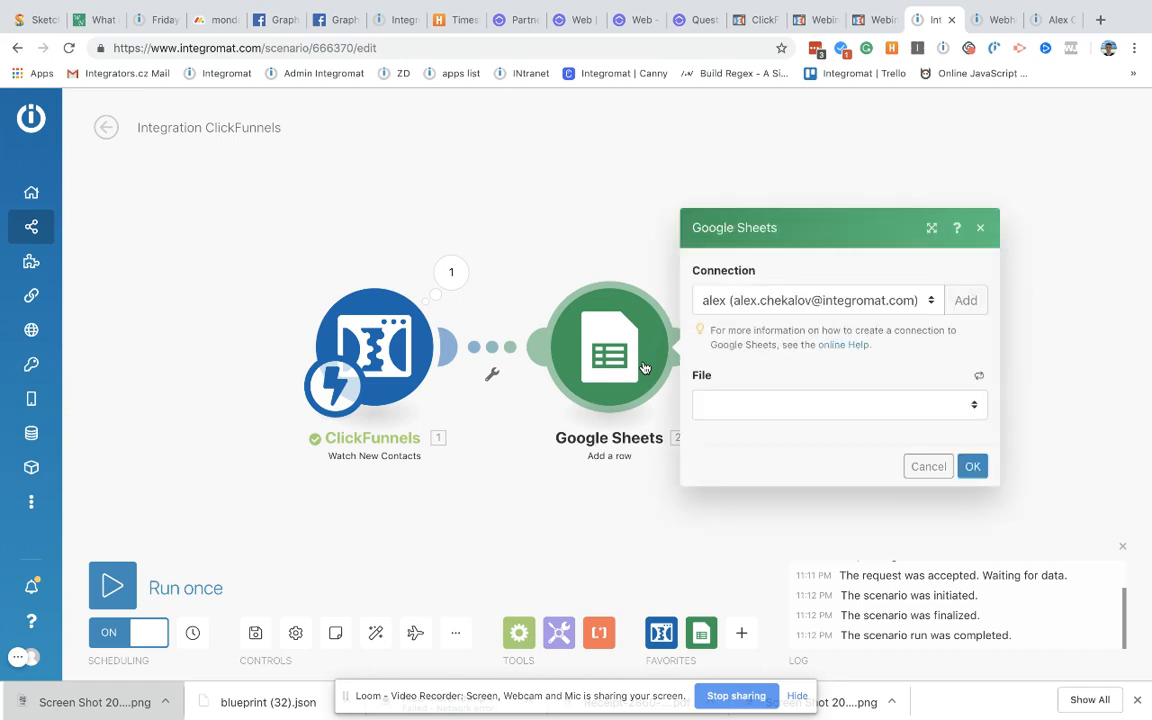
Step: Target the 'codes' spreadsheet and its 'Products' worksheet
{"action": "left_click", "coordinate": [762, 400]}
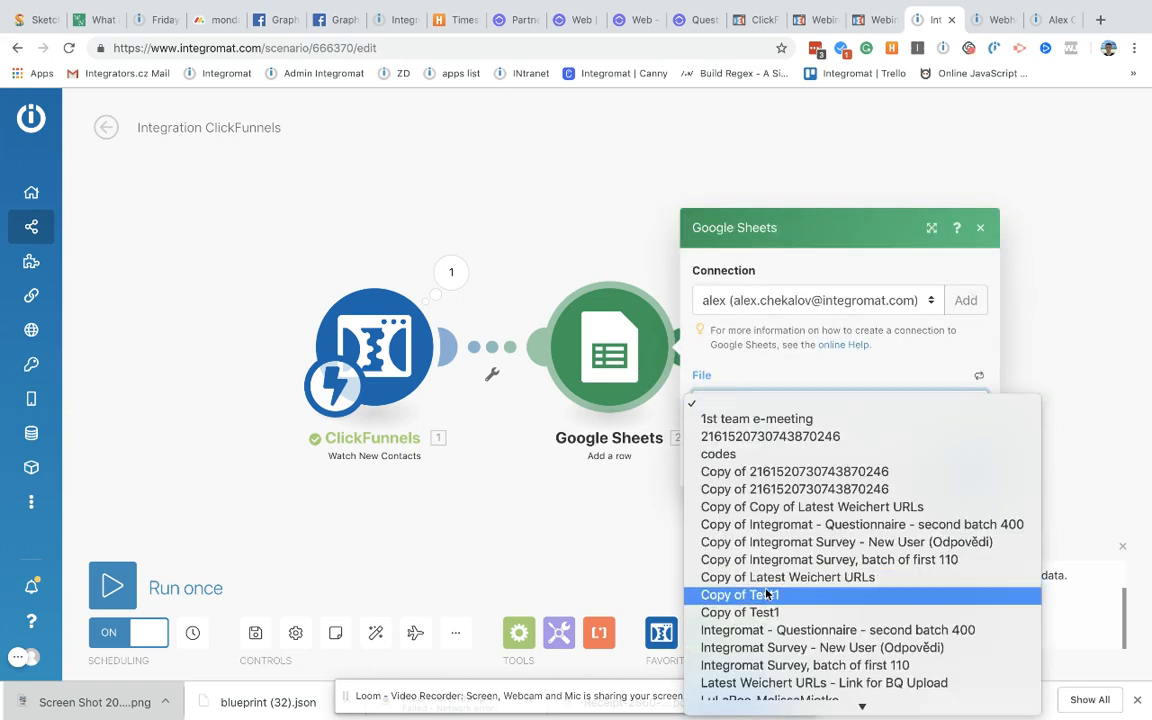
{"action": "left_click", "coordinate": [741, 454]}
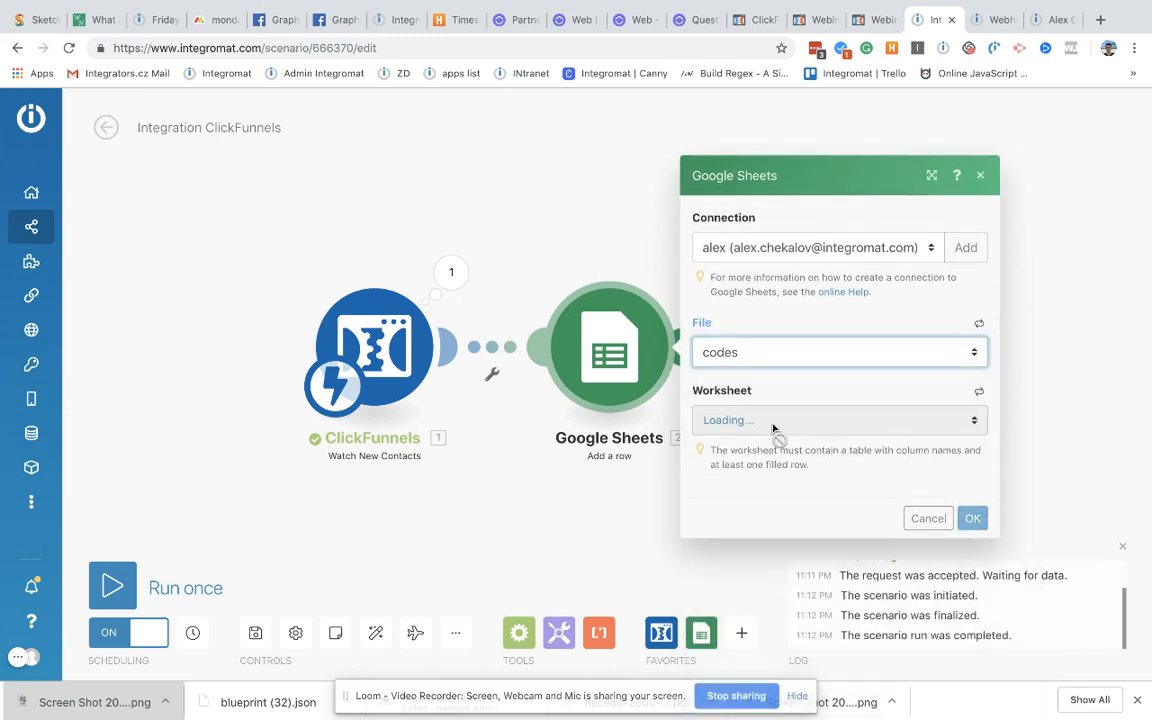
{"action": "left_click", "coordinate": [772, 425]}
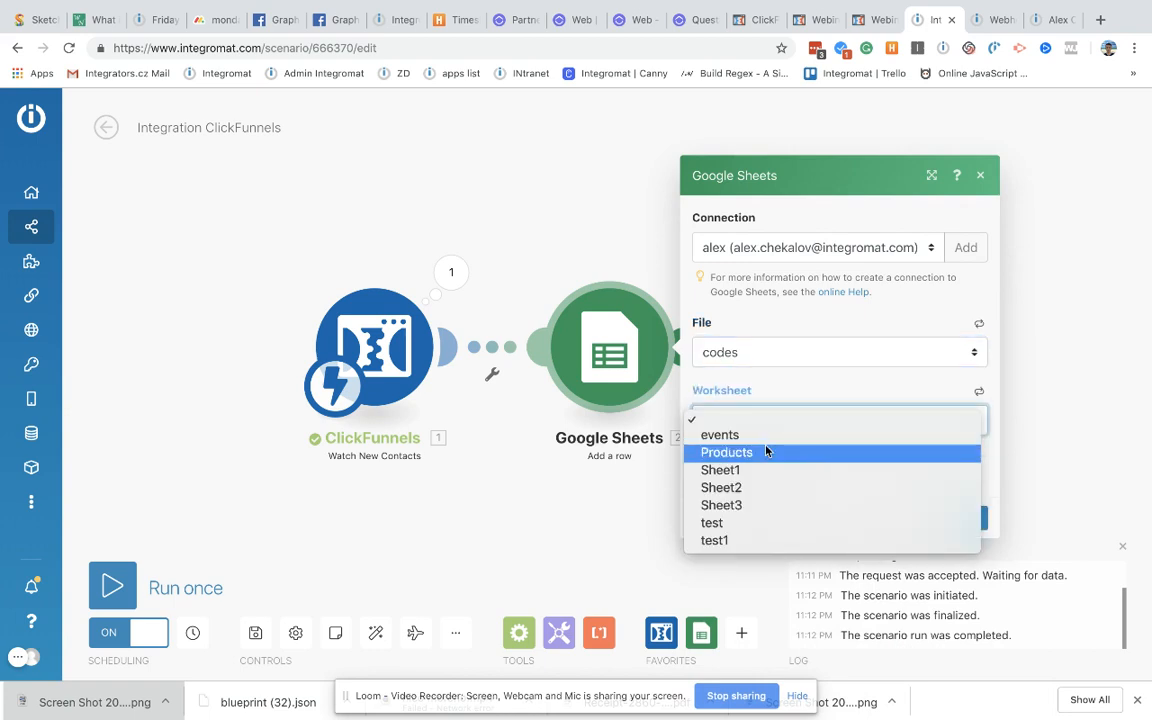
{"action": "left_click", "coordinate": [766, 452]}
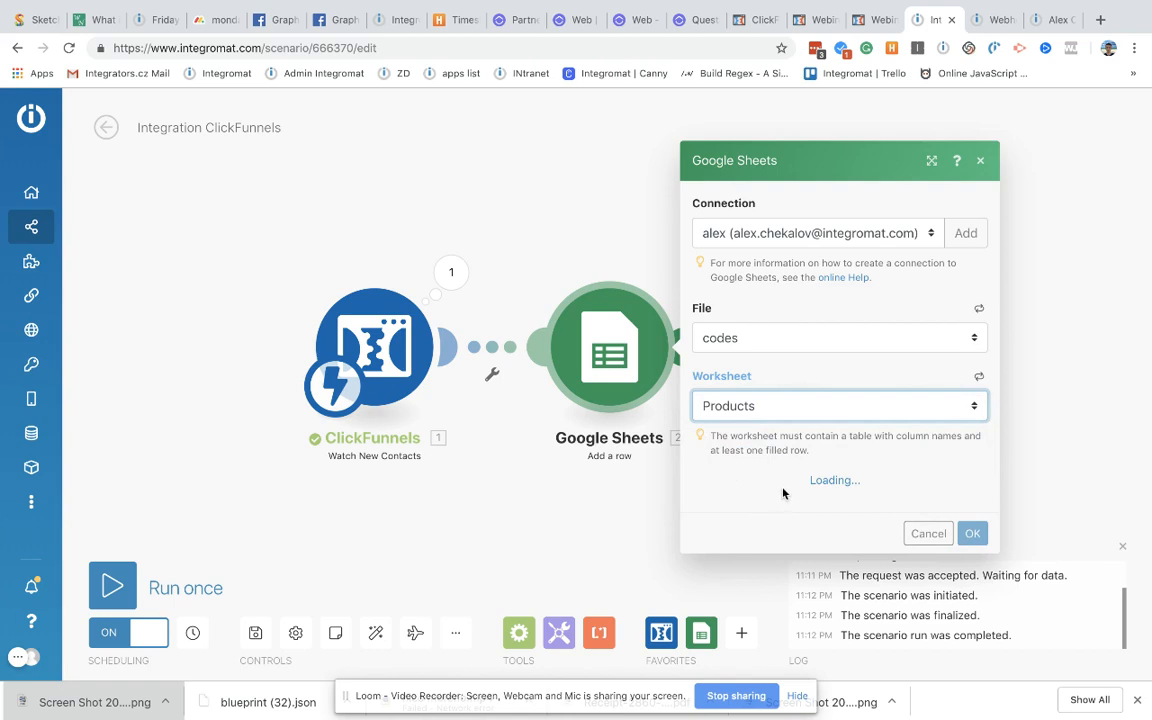
Step: Map the contact's Email to Email and First name to Name, then confirm
{"action": "scroll", "coordinate": [756, 424], "scroll_direction": "down", "scroll_amount": 2}
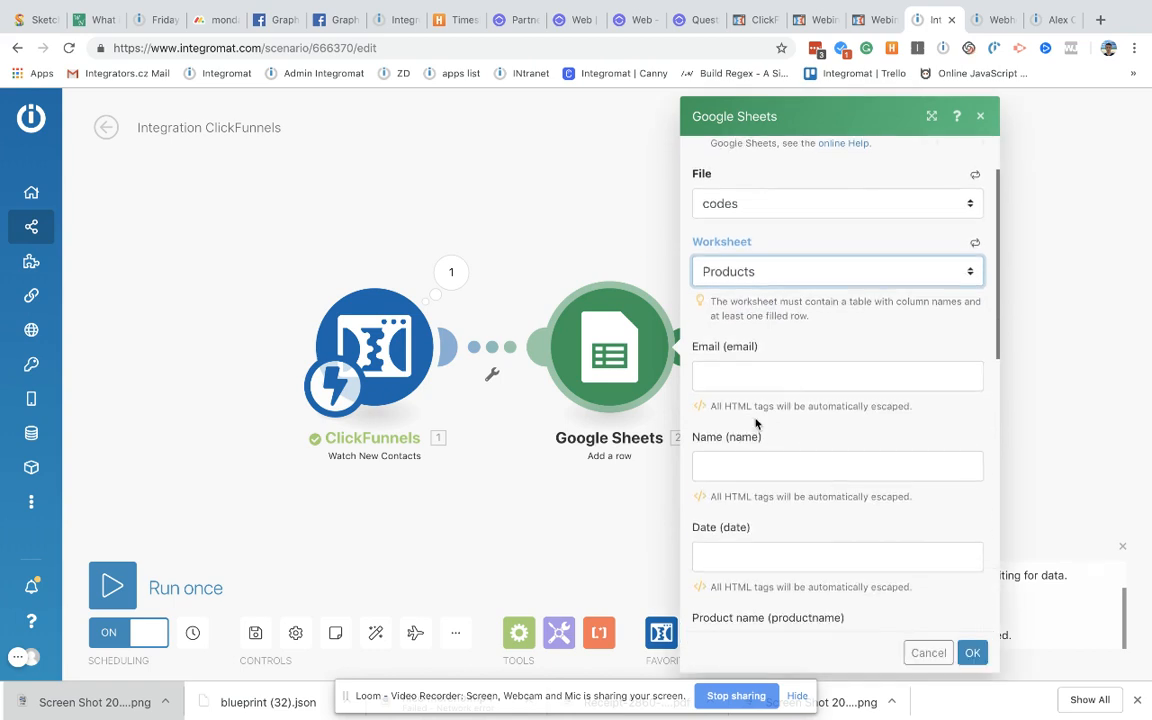
{"action": "left_click", "coordinate": [730, 375]}
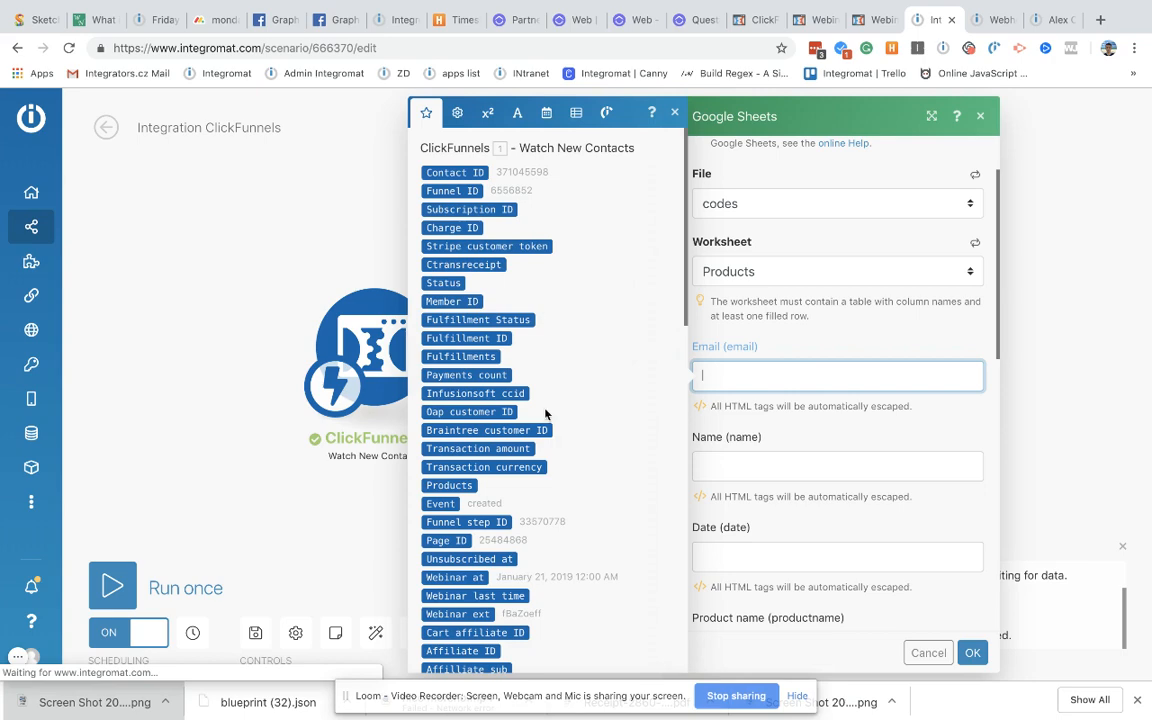
{"action": "scroll", "coordinate": [545, 413], "scroll_direction": "down", "scroll_amount": 4}
{"action": "scroll", "coordinate": [571, 257], "scroll_direction": "down", "scroll_amount": 2}
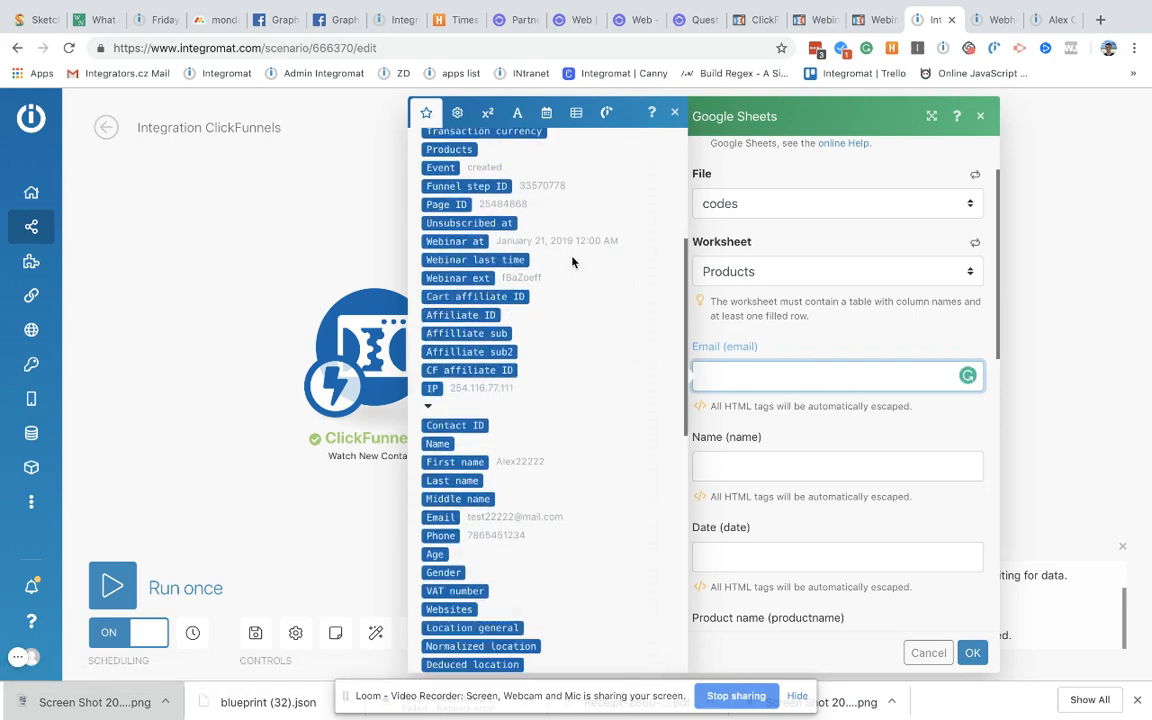
{"action": "scroll", "coordinate": [573, 262], "scroll_direction": "down", "scroll_amount": 3}
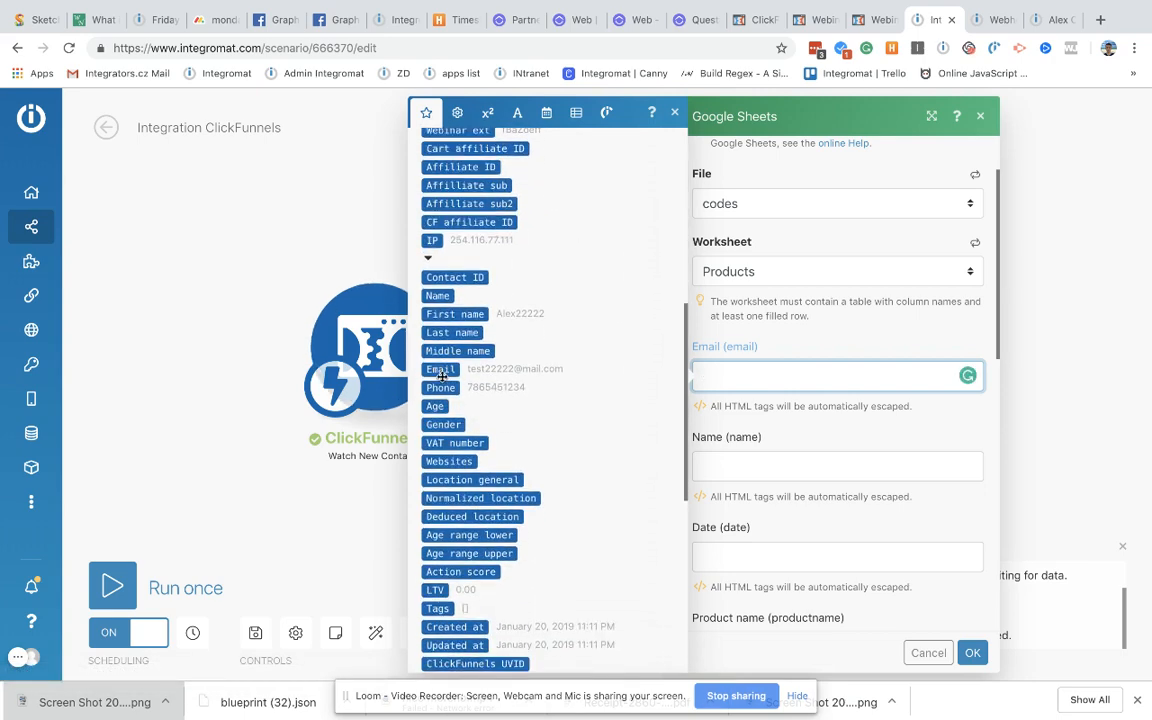
{"action": "left_click", "coordinate": [441, 374]}
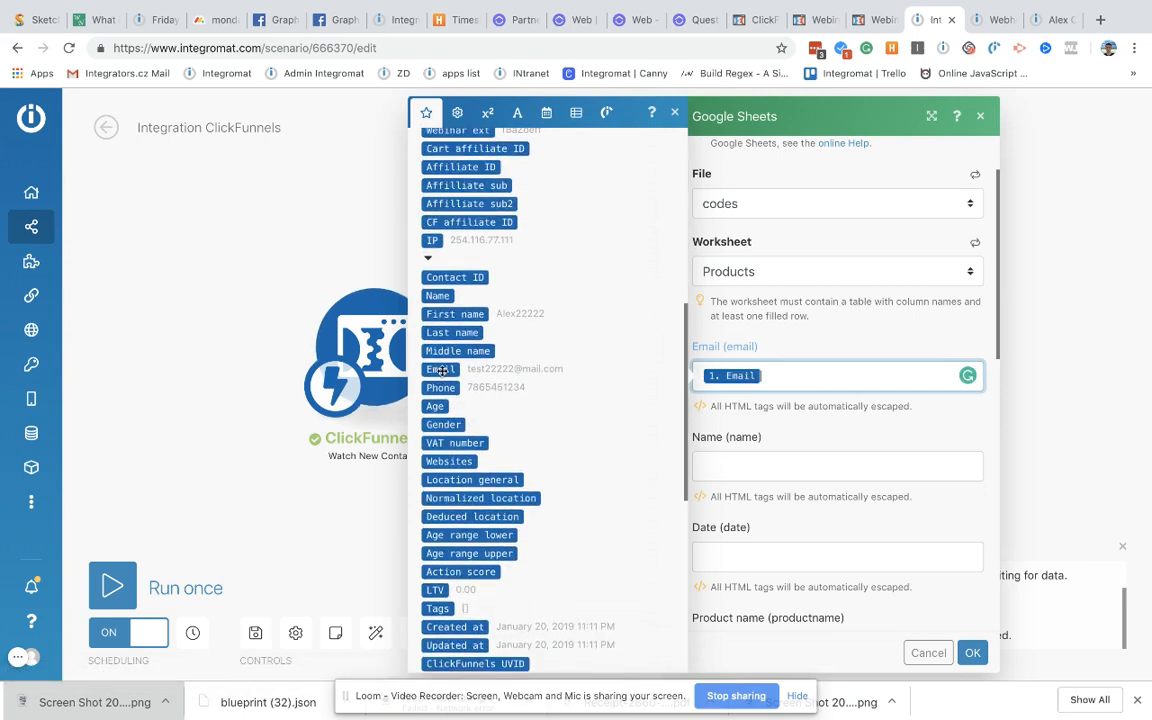
{"action": "left_click", "coordinate": [760, 468]}
{"action": "scroll", "coordinate": [574, 508], "scroll_direction": "down", "scroll_amount": 2}
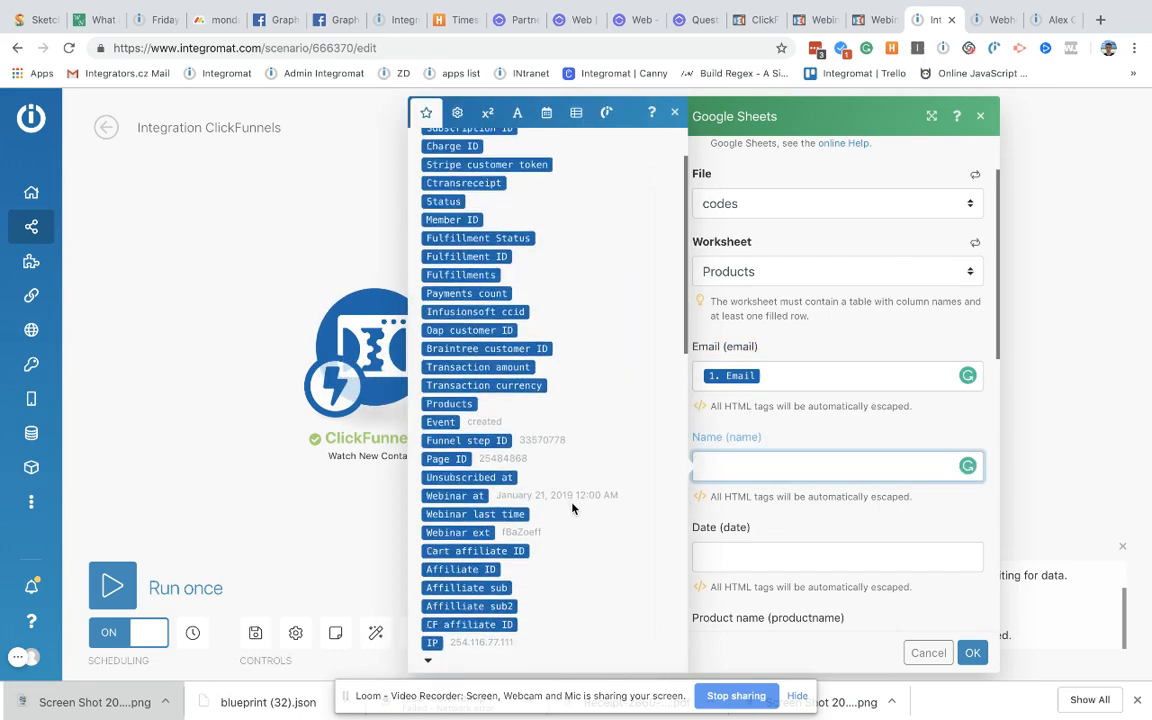
{"action": "scroll", "coordinate": [572, 508], "scroll_direction": "down", "scroll_amount": 5}
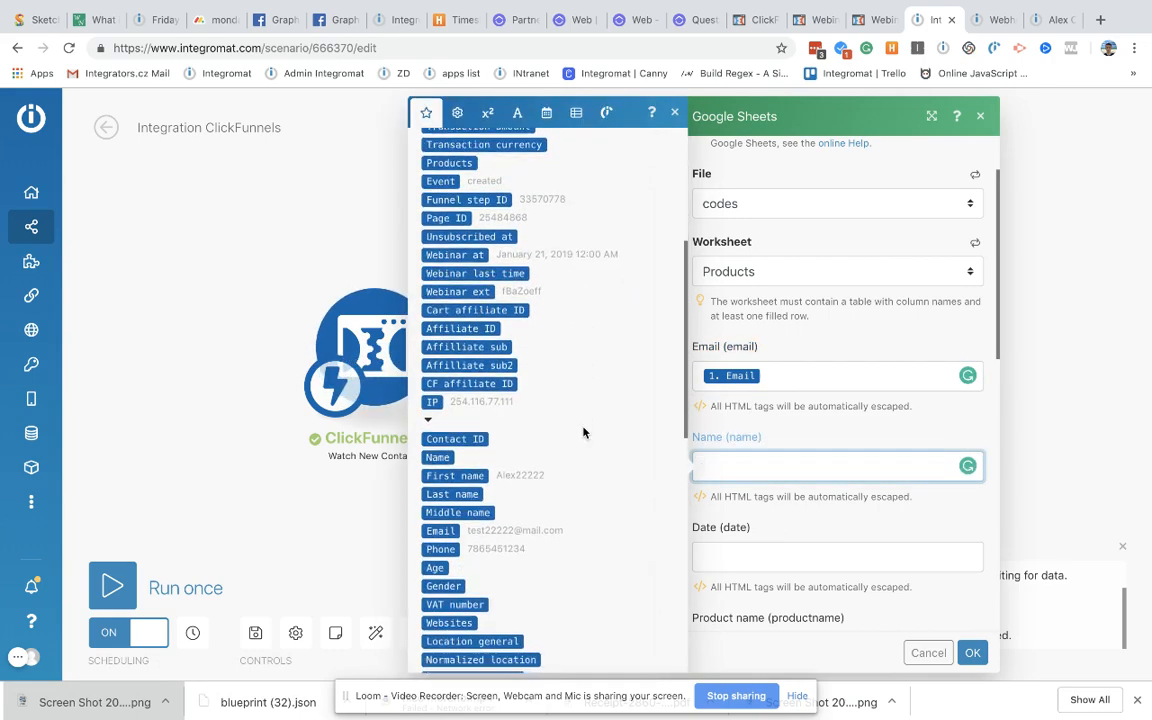
{"action": "left_click_drag", "start_coordinate": [468, 463], "coordinate": [766, 474]}
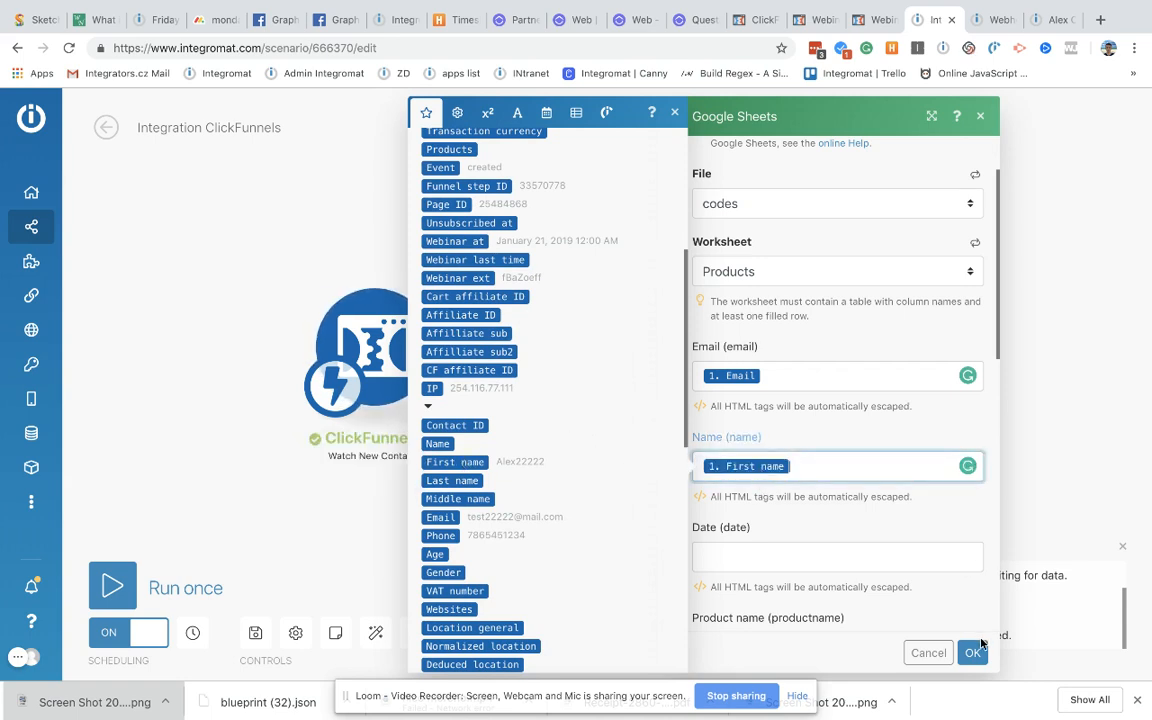
{"action": "left_click", "coordinate": [973, 652]}
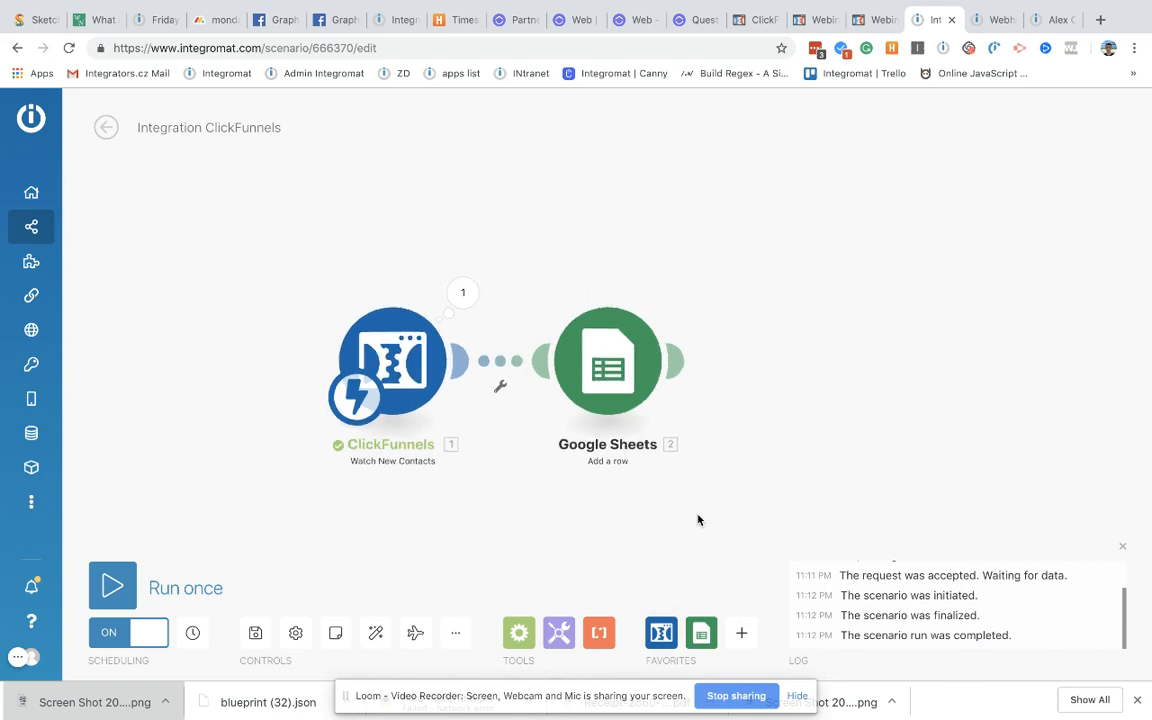
Step: Save the Integration ClickFunnels scenario and review its successful run in History
{"action": "left_click", "coordinate": [253, 610]}
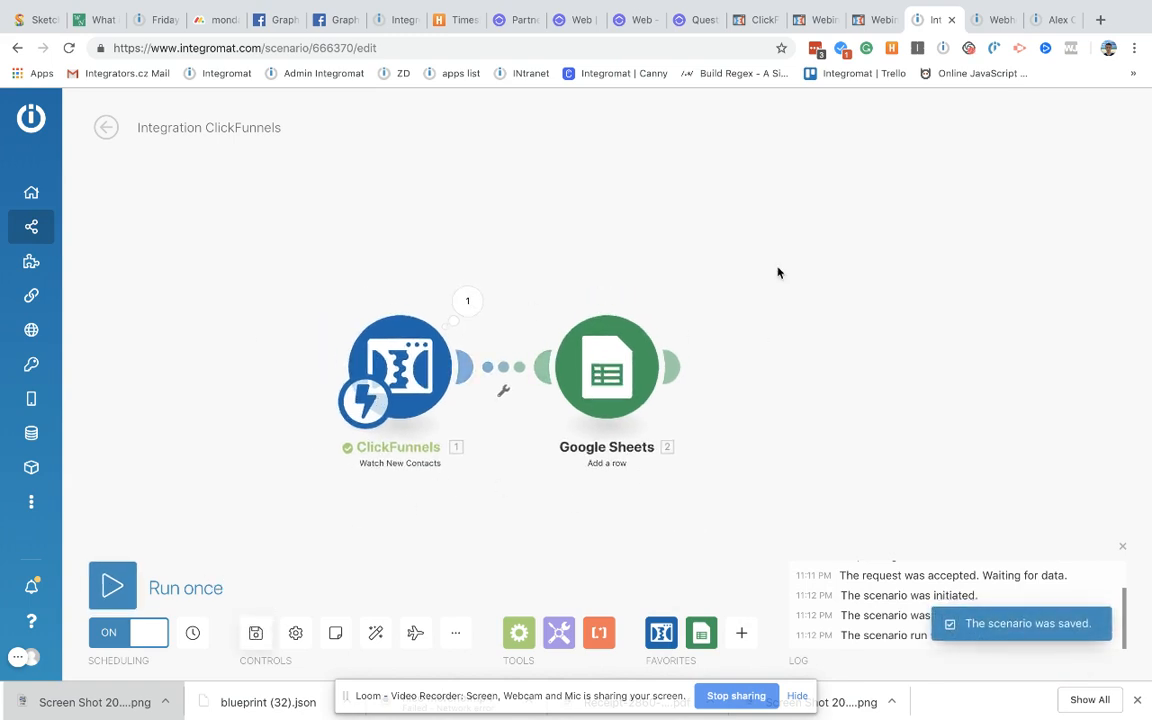
{"action": "left_click", "coordinate": [107, 128]}
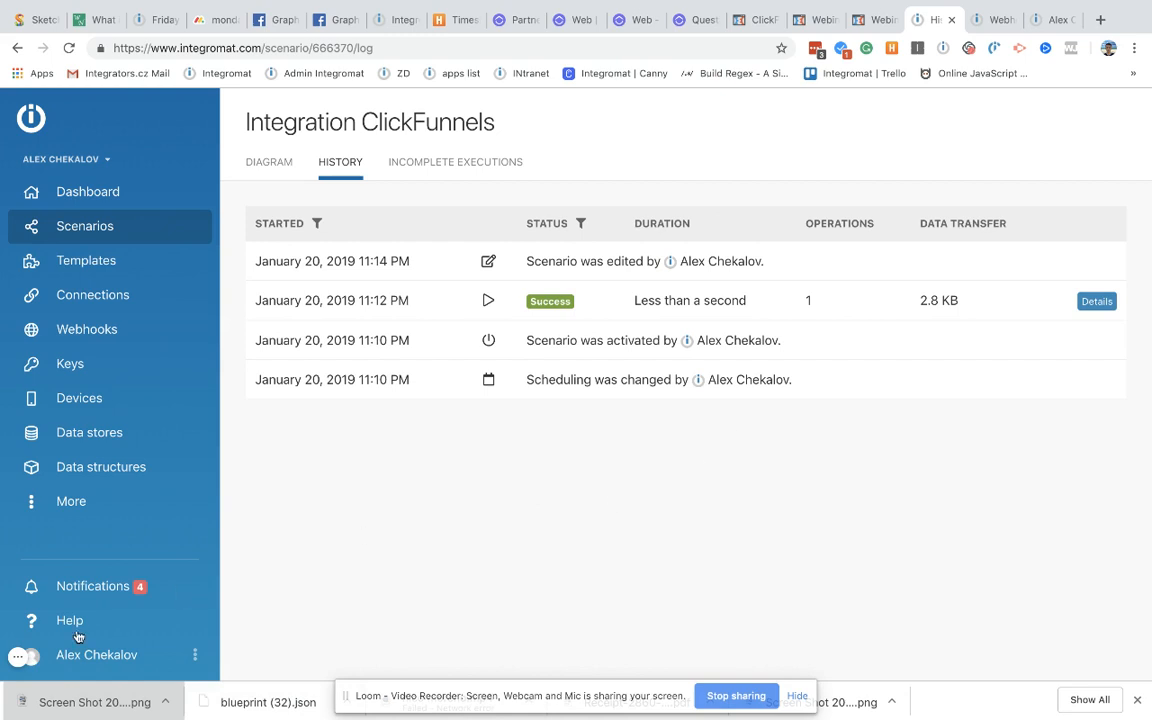
{"action": "left_click", "coordinate": [17, 656]}
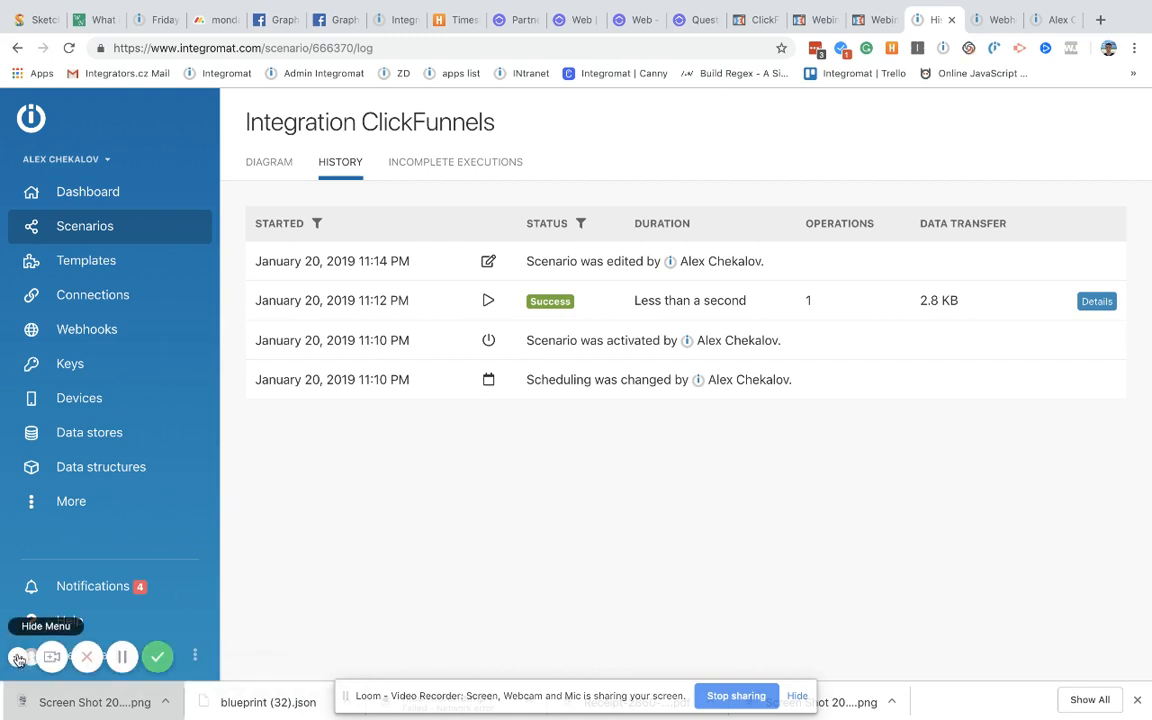
{"action": "left_click", "coordinate": [122, 658]}
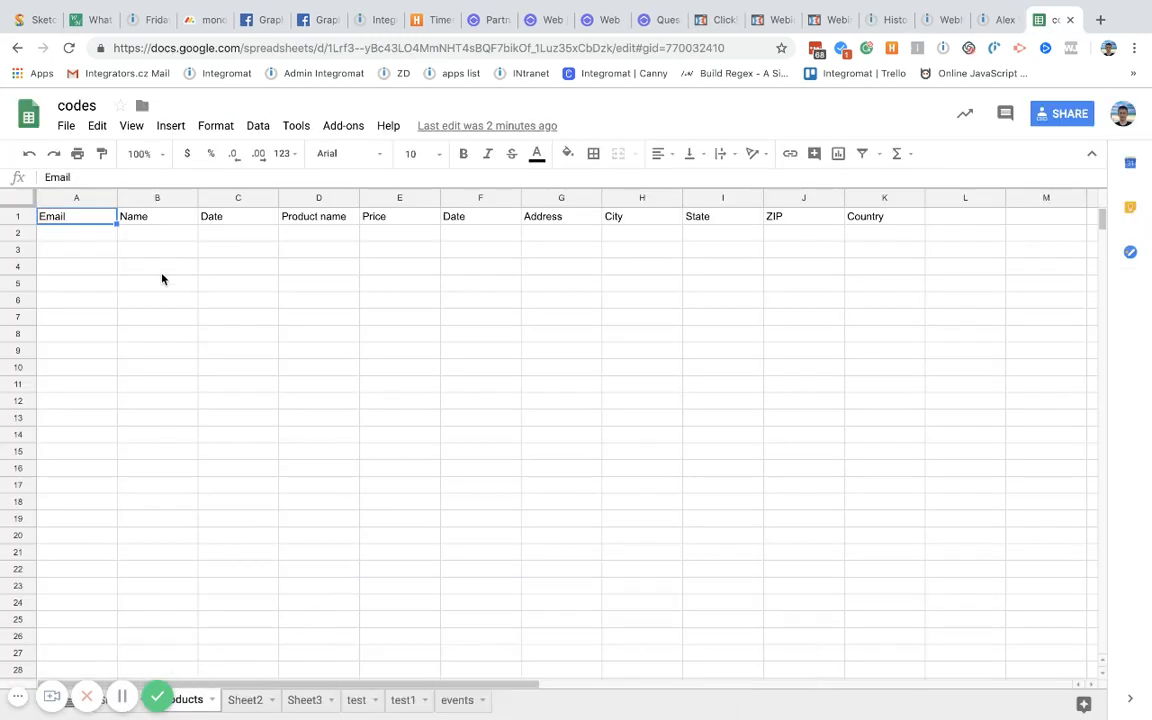
{"action": "left_click", "coordinate": [17, 697]}
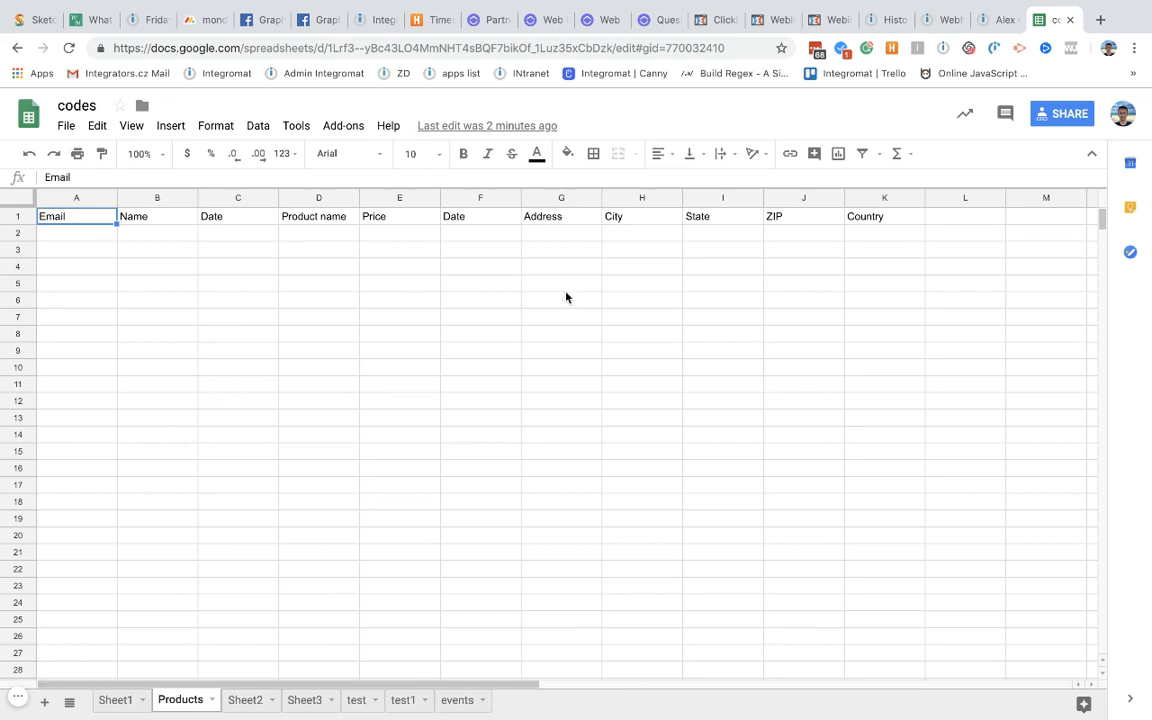
{"action": "left_click", "coordinate": [823, 24]}
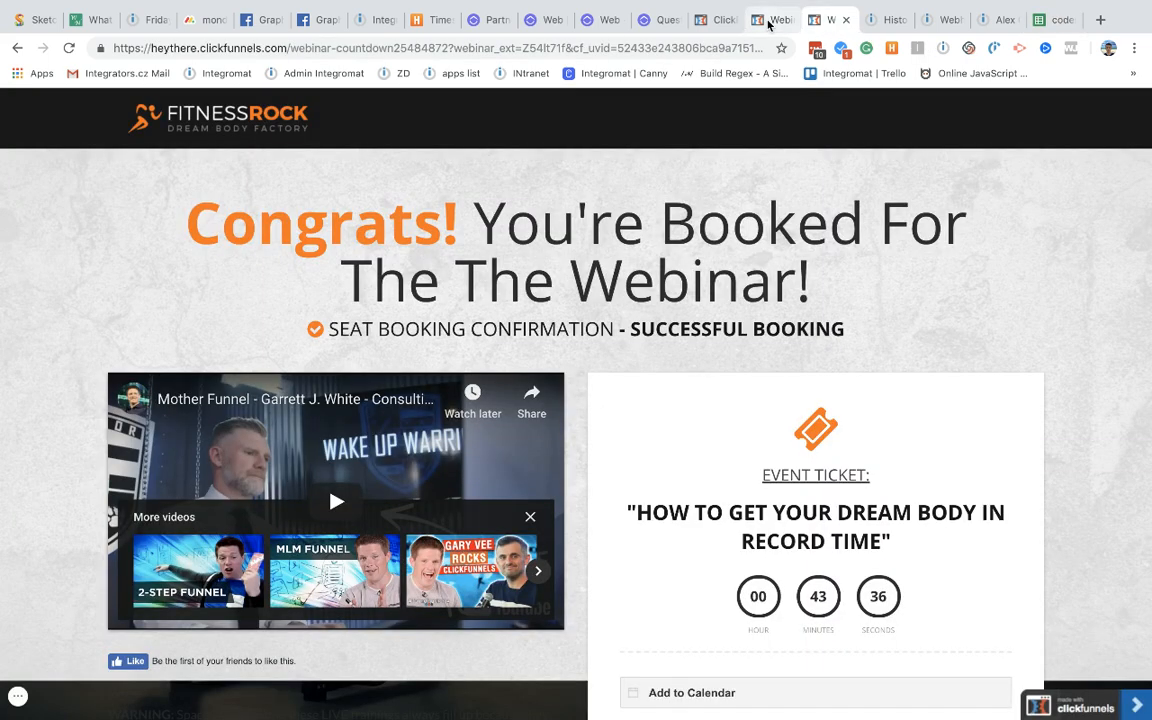
Step: Re-register for the webinar with the test email's number changed to 3
{"action": "left_click", "coordinate": [17, 48]}
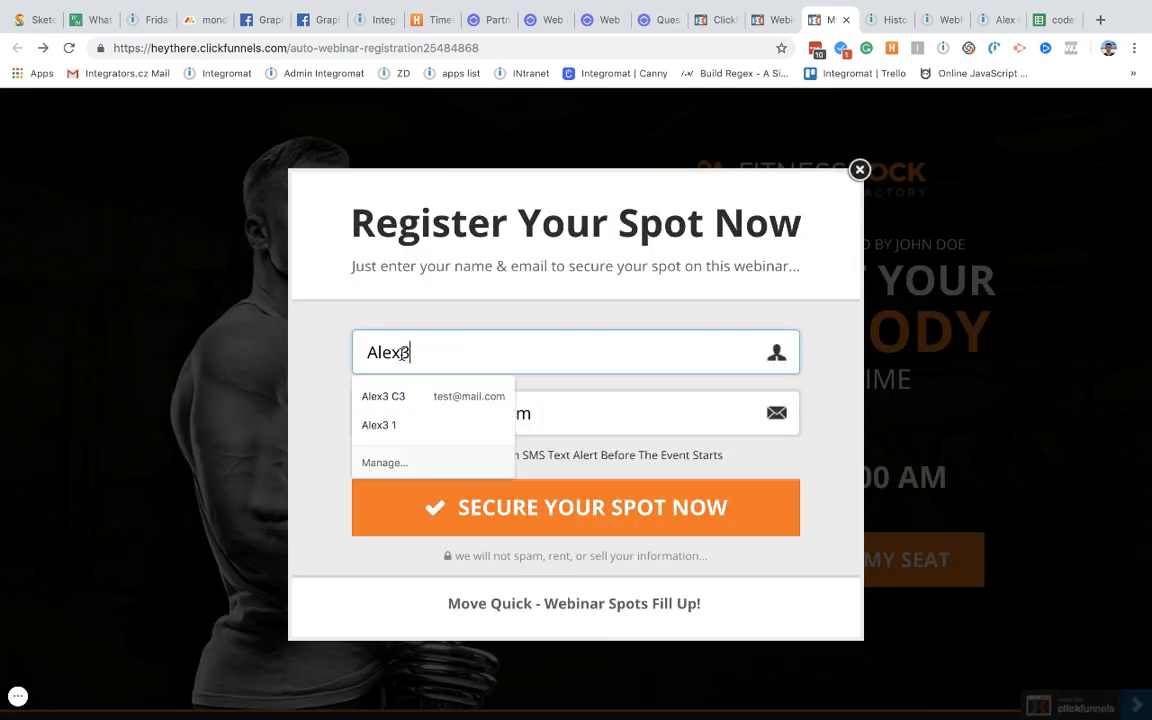
{"action": "left_click", "coordinate": [604, 387]}
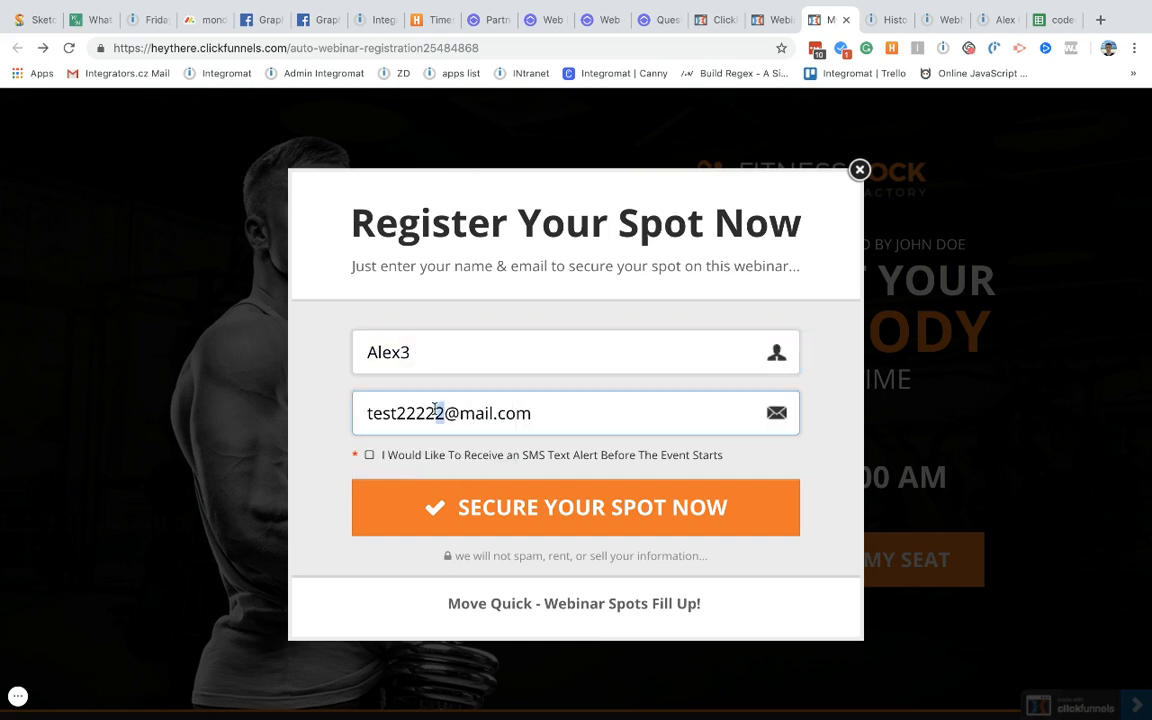
{"action": "left_click_drag", "start_coordinate": [446, 413], "coordinate": [398, 413]}
{"action": "type", "text": "3"}
{"action": "left_click", "coordinate": [525, 513]}
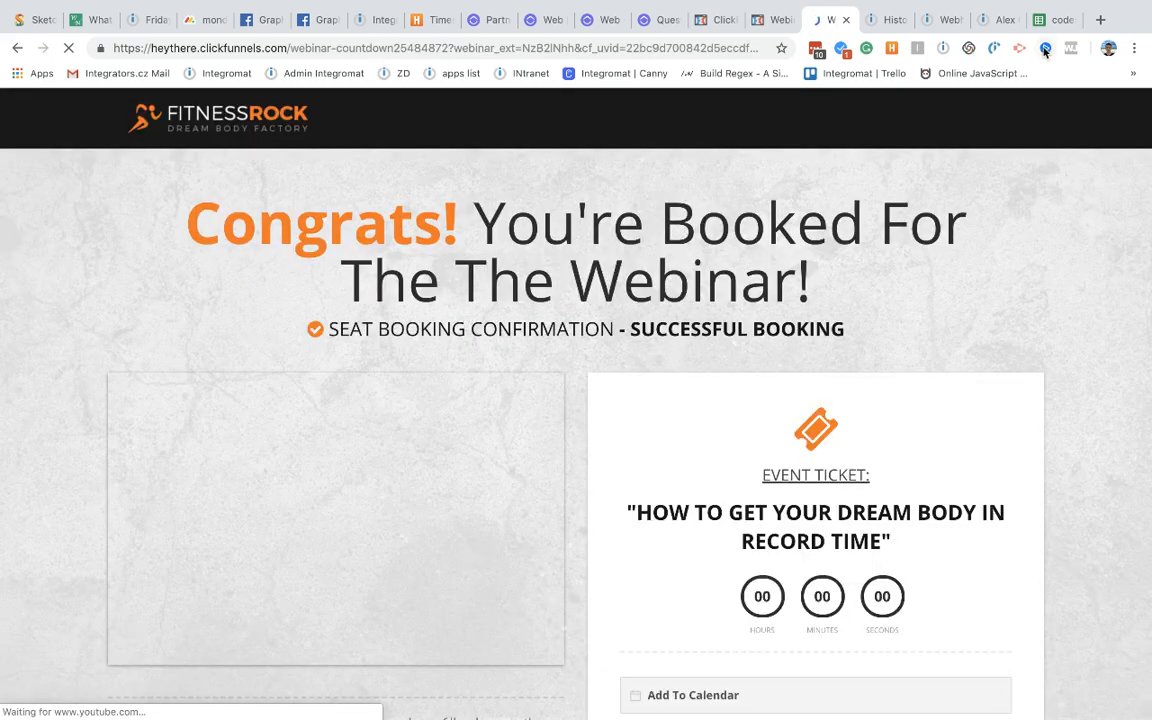
{"action": "left_click", "coordinate": [990, 22]}
Step: Open the scenario diagram from History and drag Google Sheets up and to the right
{"action": "left_click", "coordinate": [943, 20]}
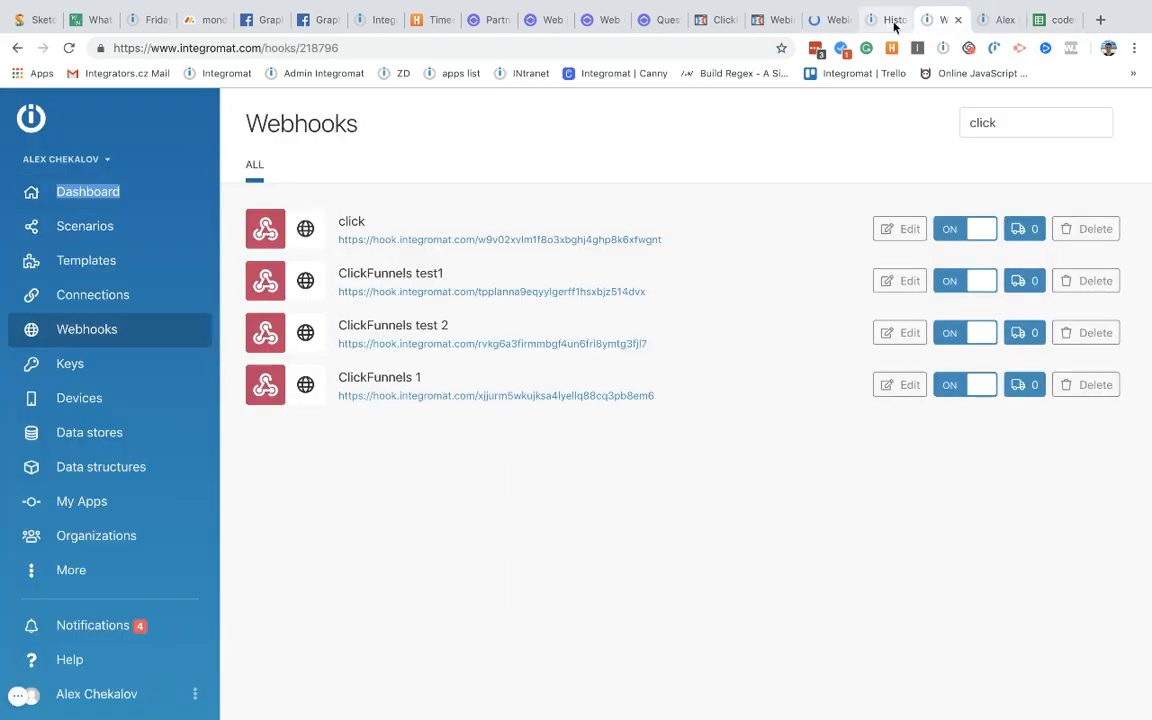
{"action": "left_click", "coordinate": [893, 21]}
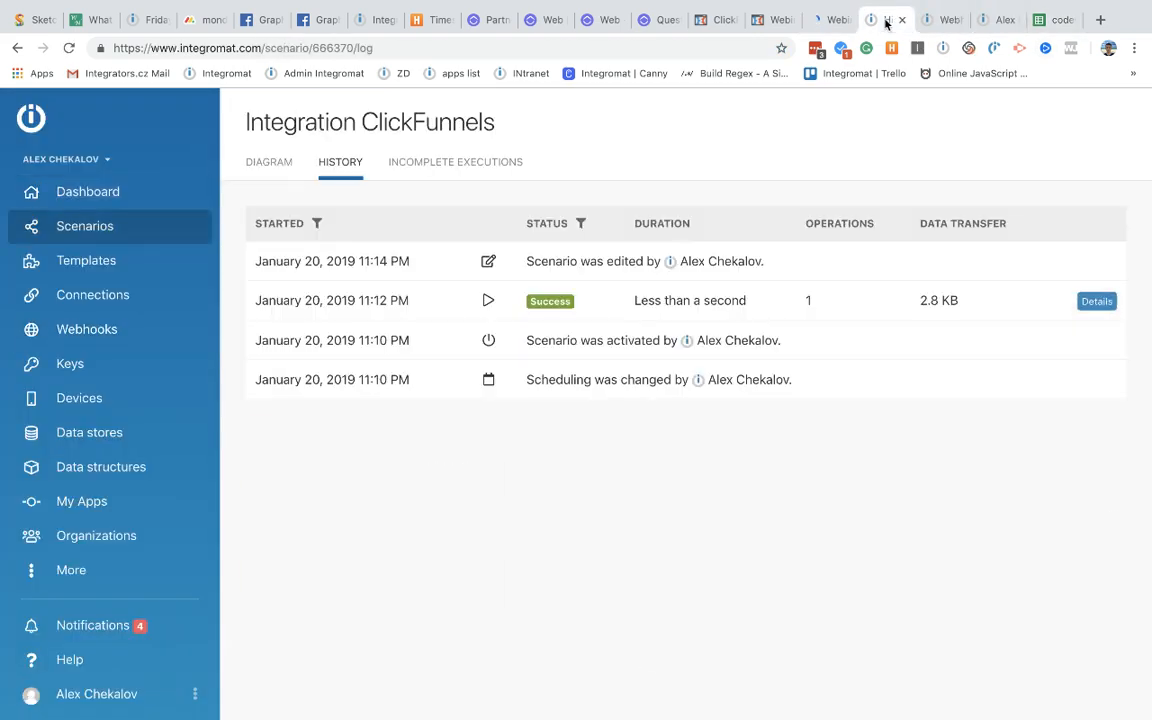
{"action": "left_click", "coordinate": [266, 163]}
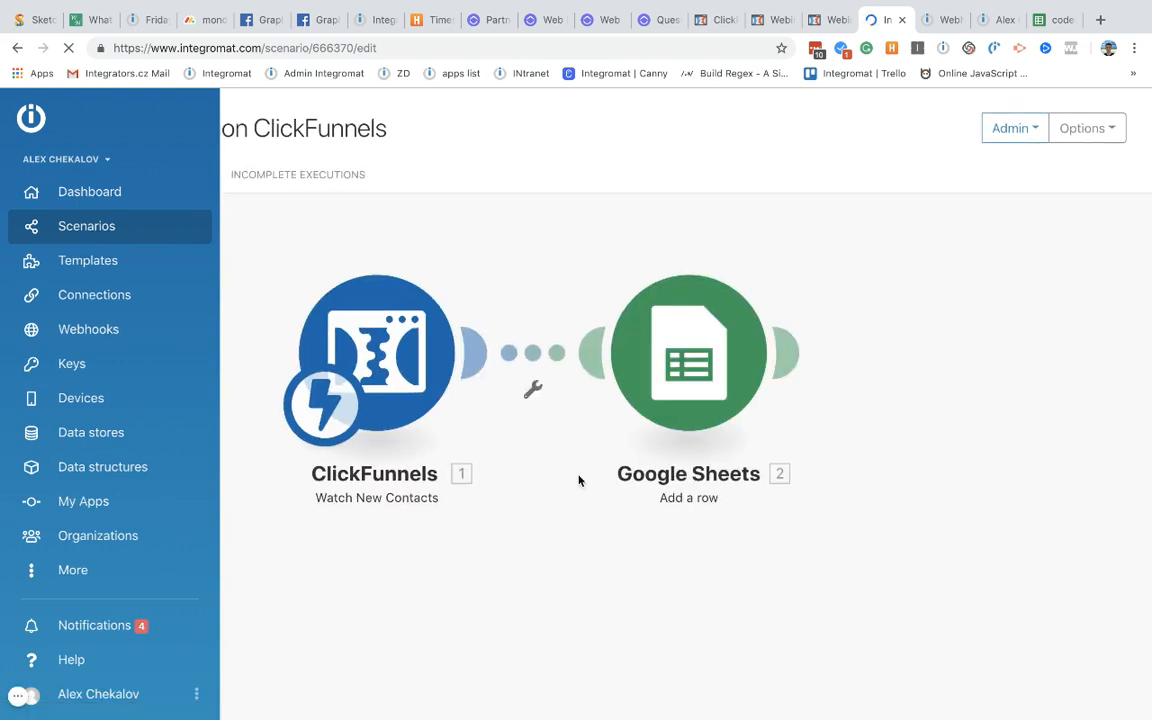
{"action": "left_click_drag", "start_coordinate": [698, 353], "coordinate": [867, 258]}
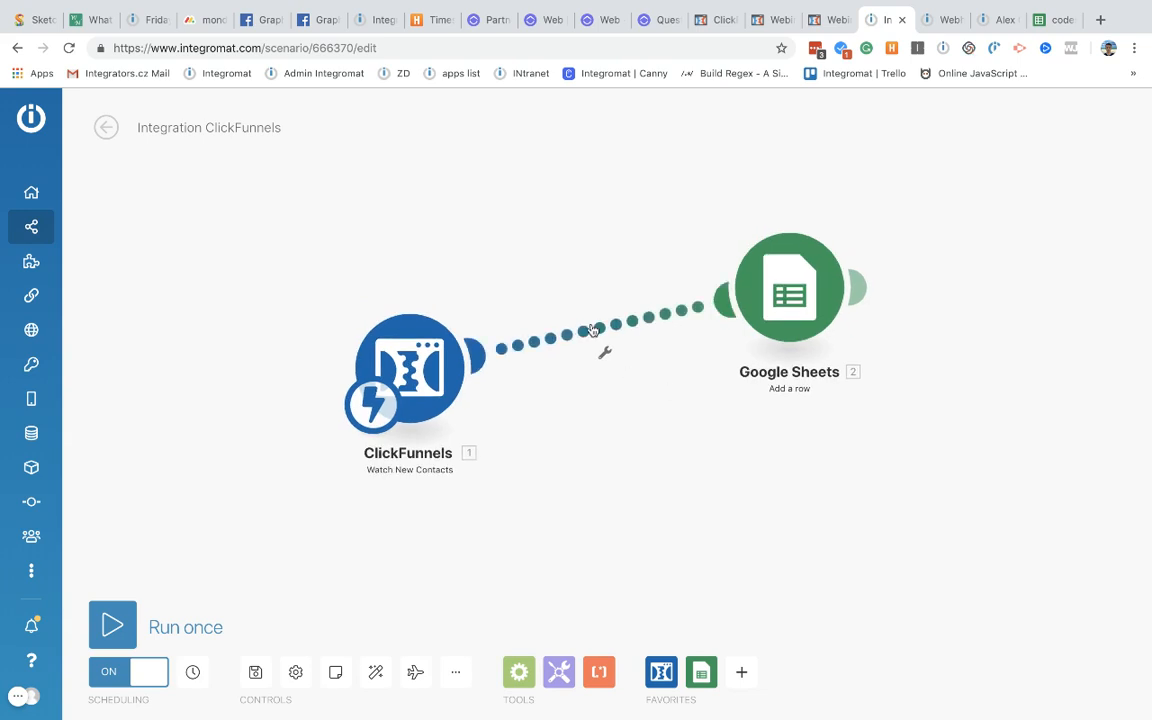
Step: Insert a Router before Google Sheets, add two empty routes, and start a module after Sheets
{"action": "left_click", "coordinate": [593, 331]}
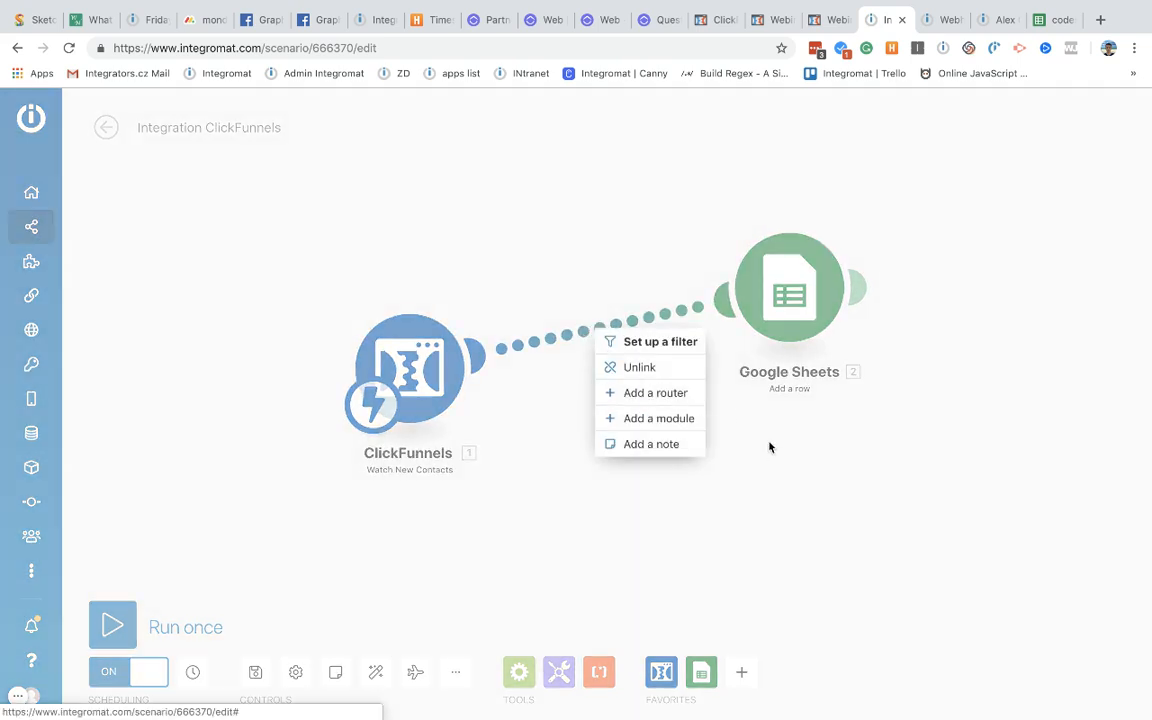
{"action": "left_click", "coordinate": [655, 393]}
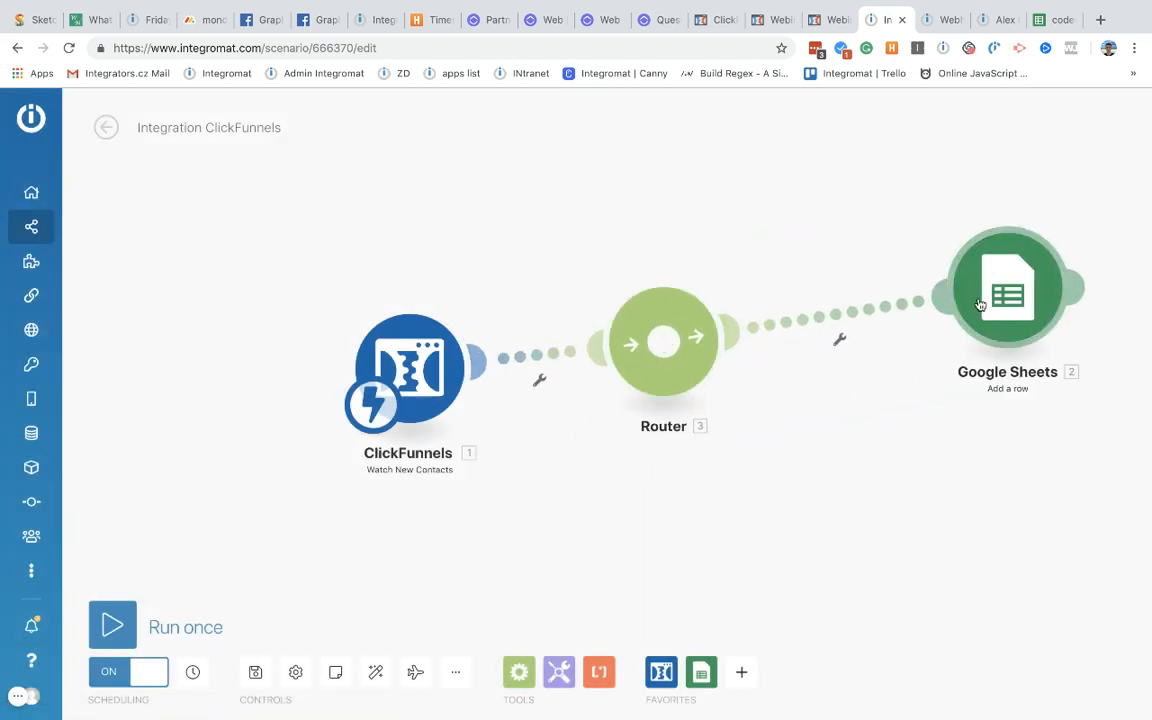
{"action": "left_click", "coordinate": [665, 366]}
{"action": "left_click", "coordinate": [690, 358]}
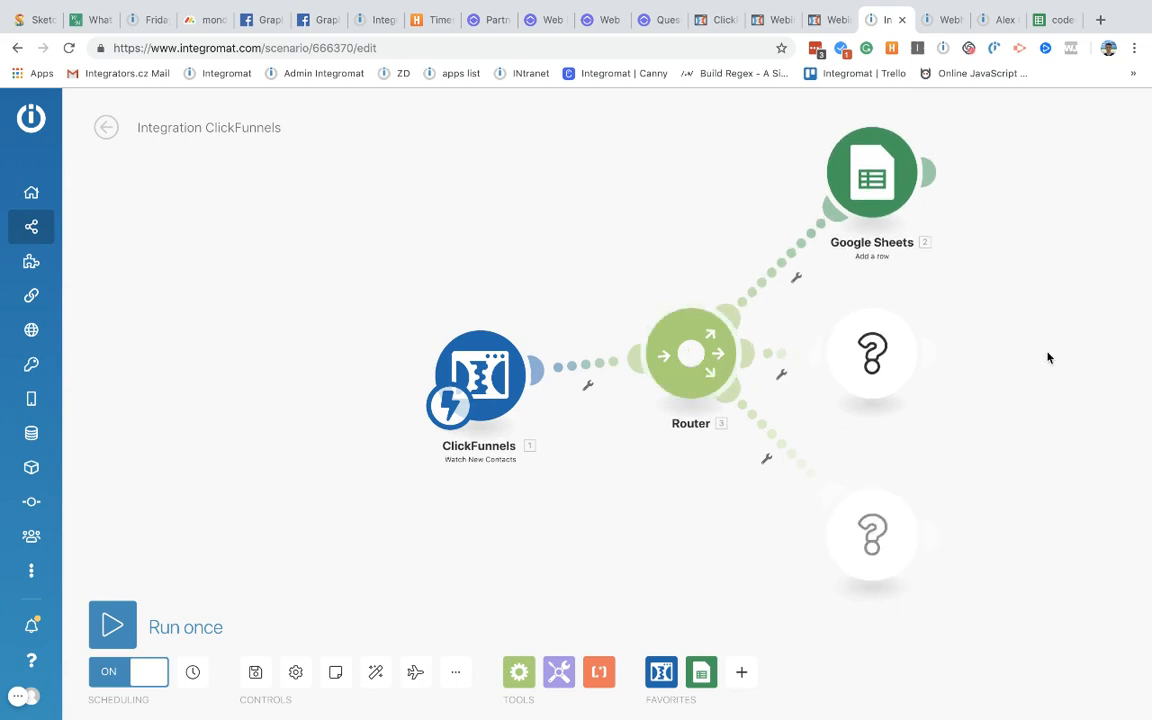
{"action": "left_click", "coordinate": [928, 172]}
{"action": "left_click", "coordinate": [870, 220]}
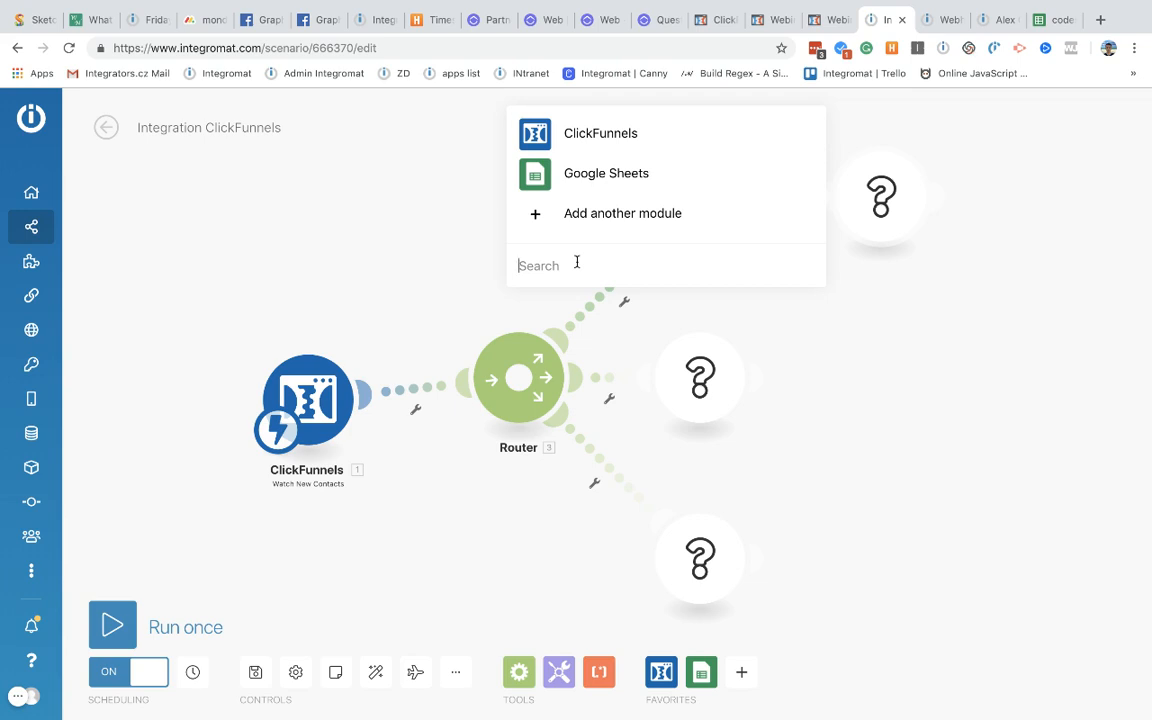
Step: Add a Trello 'Create a card' module using the existing connection and the Templates list
{"action": "type", "text": "trello"}
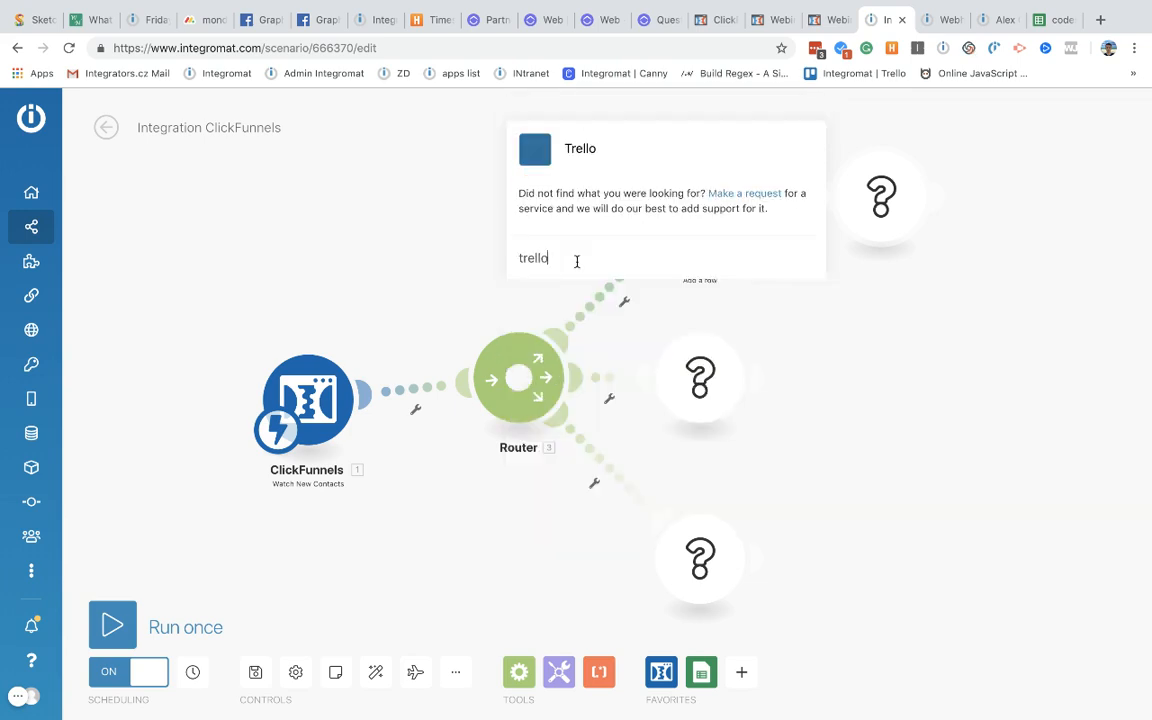
{"action": "left_click", "coordinate": [572, 152]}
{"action": "left_click", "coordinate": [612, 152]}
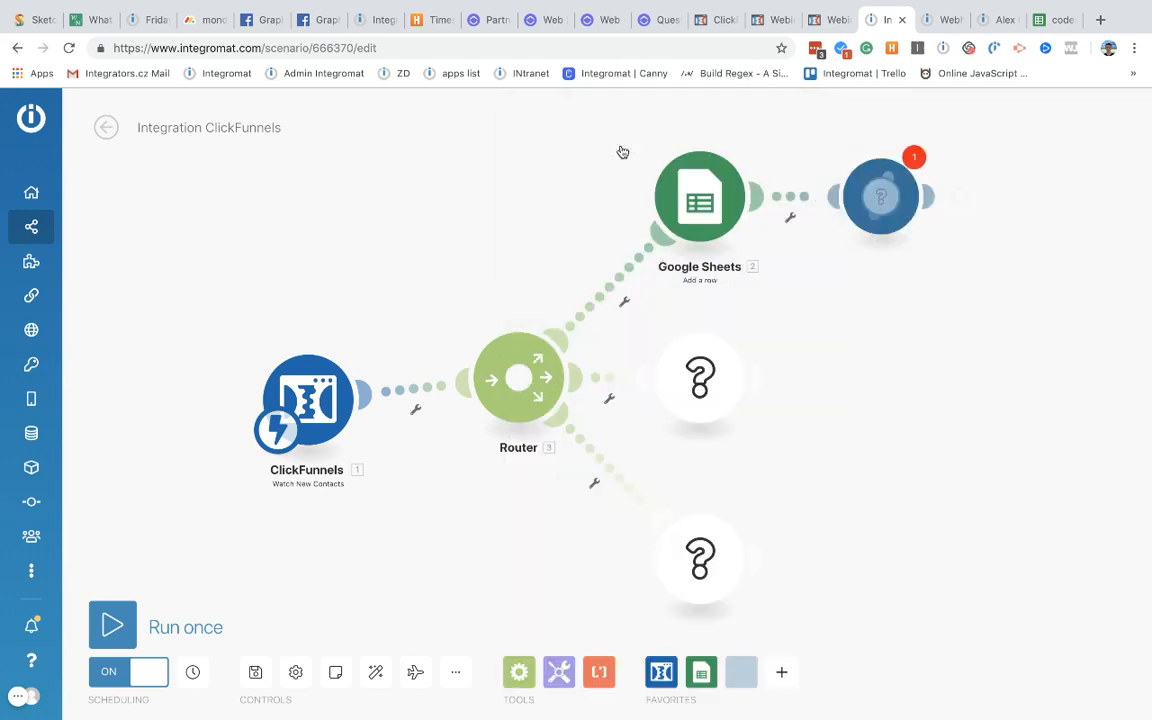
{"action": "left_click", "coordinate": [863, 213]}
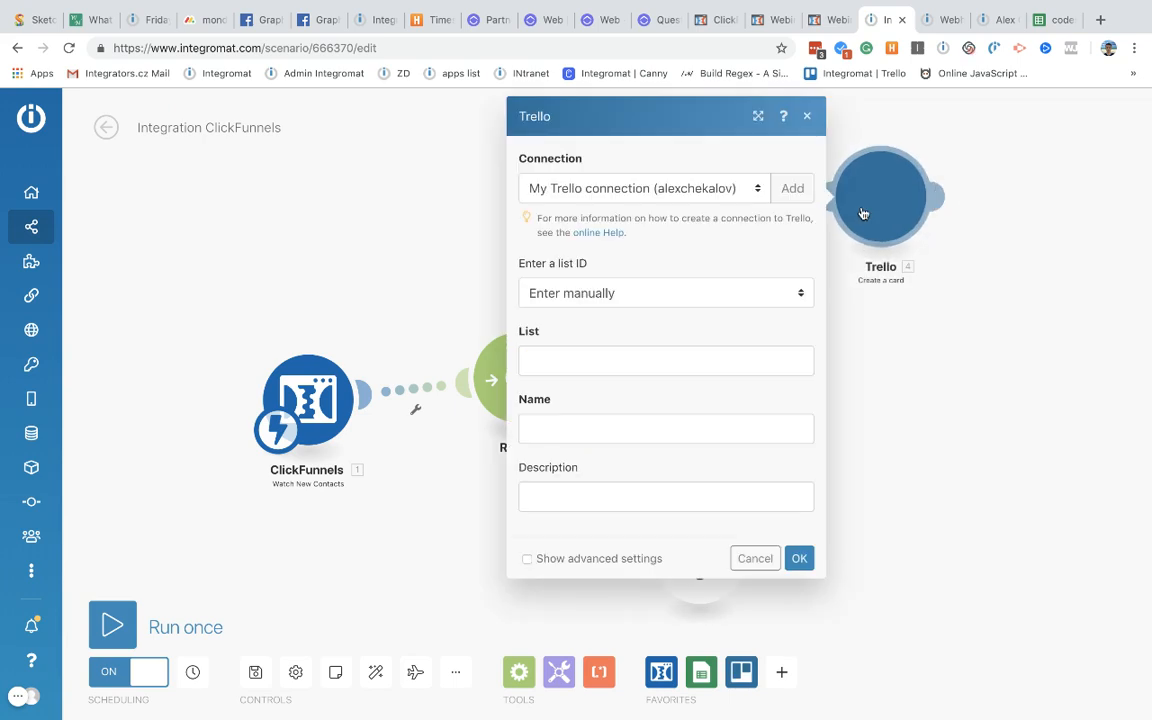
{"action": "left_click", "coordinate": [668, 196]}
{"action": "left_click", "coordinate": [652, 160]}
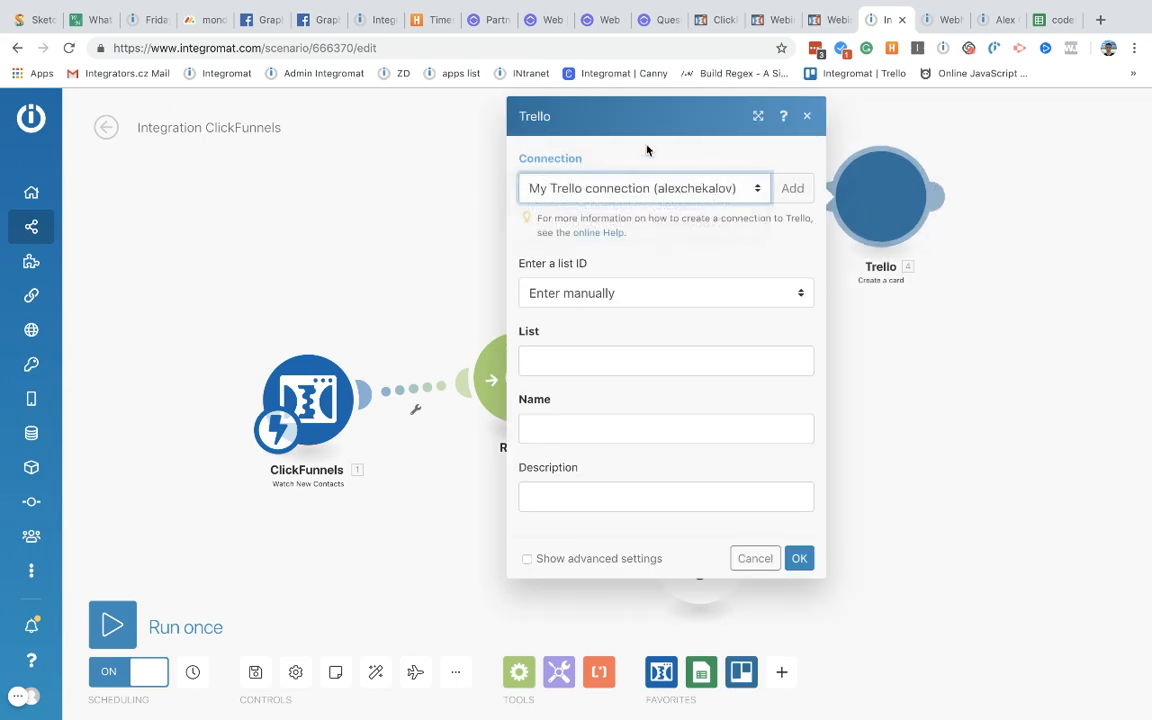
{"action": "left_click", "coordinate": [617, 298]}
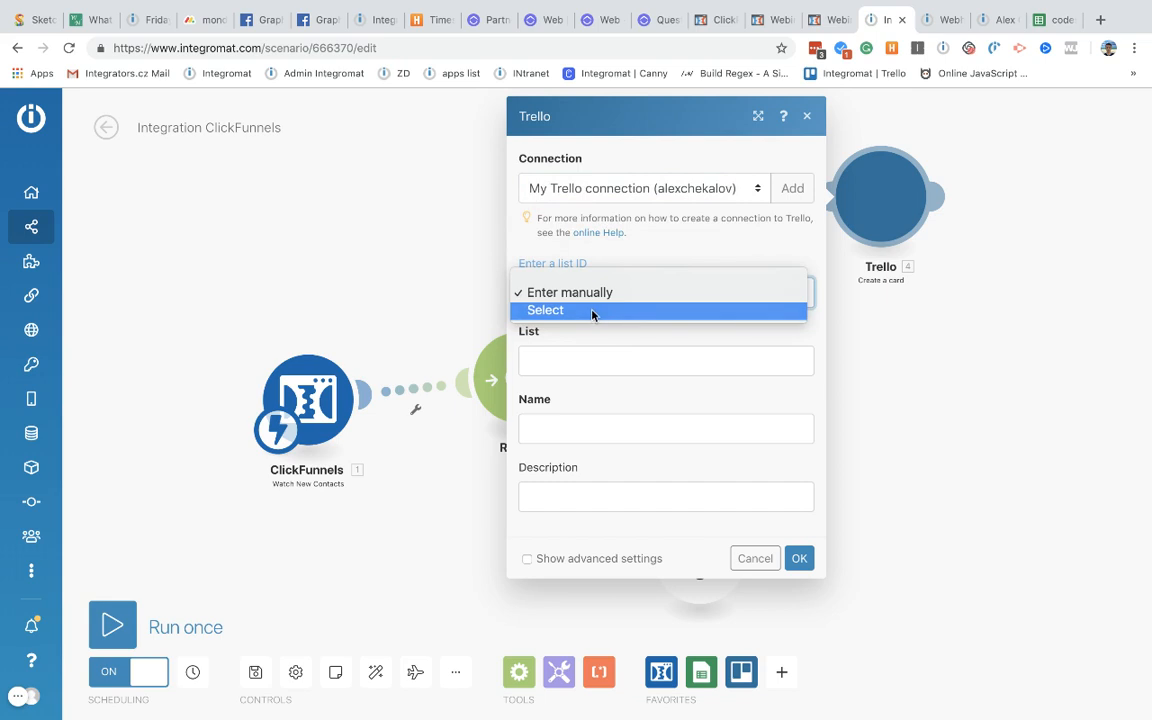
{"action": "left_click", "coordinate": [597, 312]}
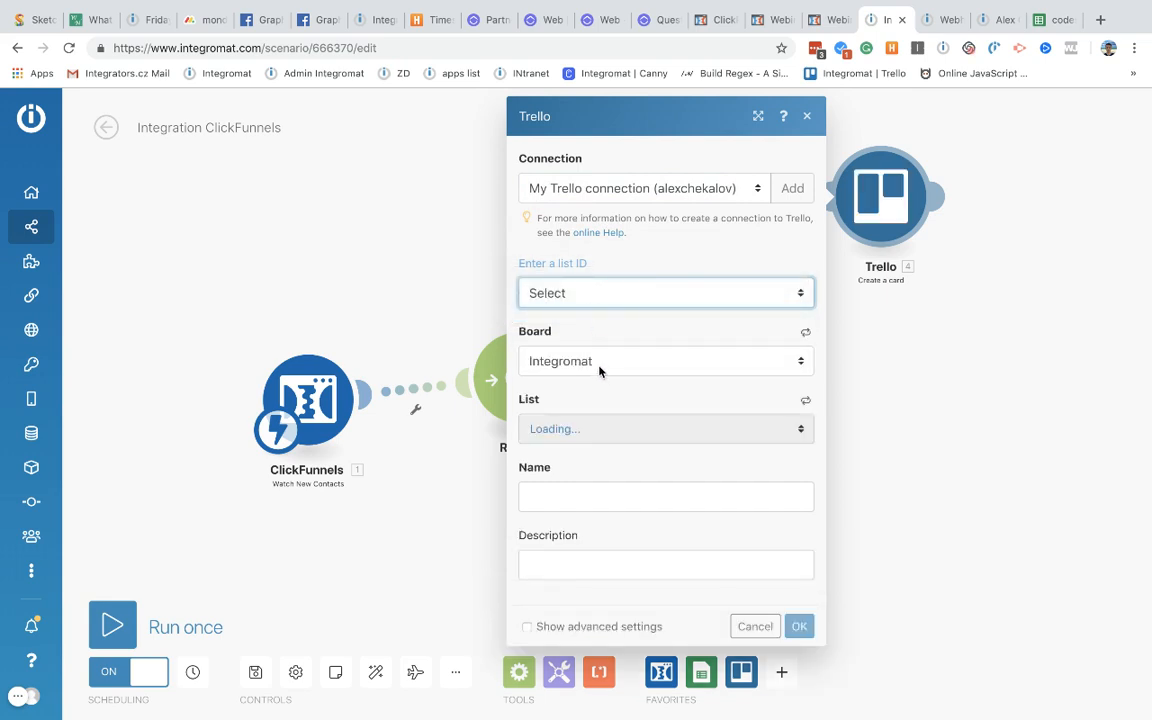
{"action": "left_click", "coordinate": [593, 436]}
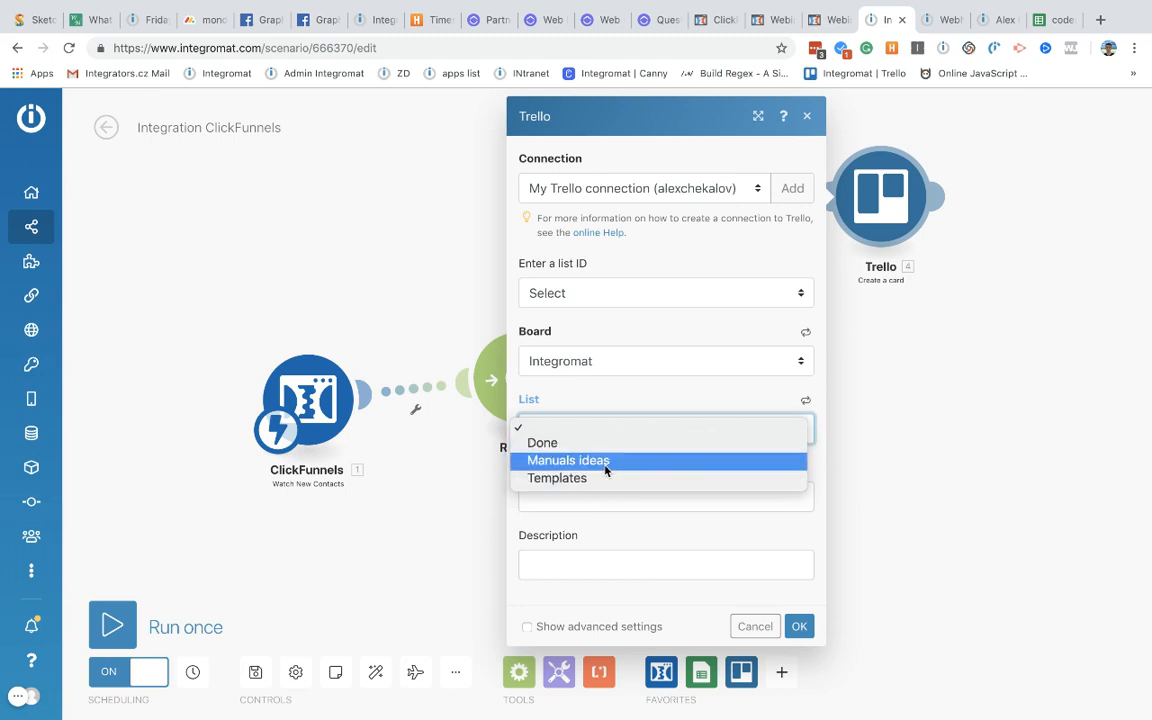
{"action": "left_click", "coordinate": [607, 478]}
Step: Map the contact's First name into the card Name and begin the Description field
{"action": "left_click", "coordinate": [612, 500]}
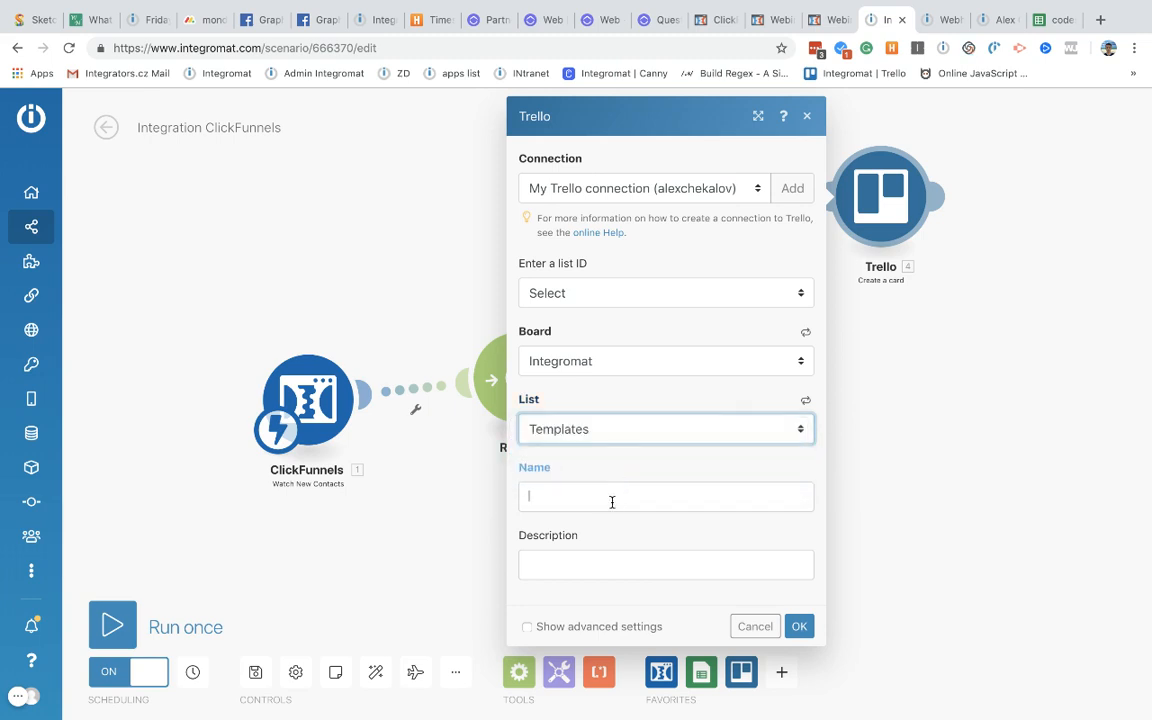
{"action": "scroll", "coordinate": [929, 449], "scroll_direction": "down", "scroll_amount": 7}
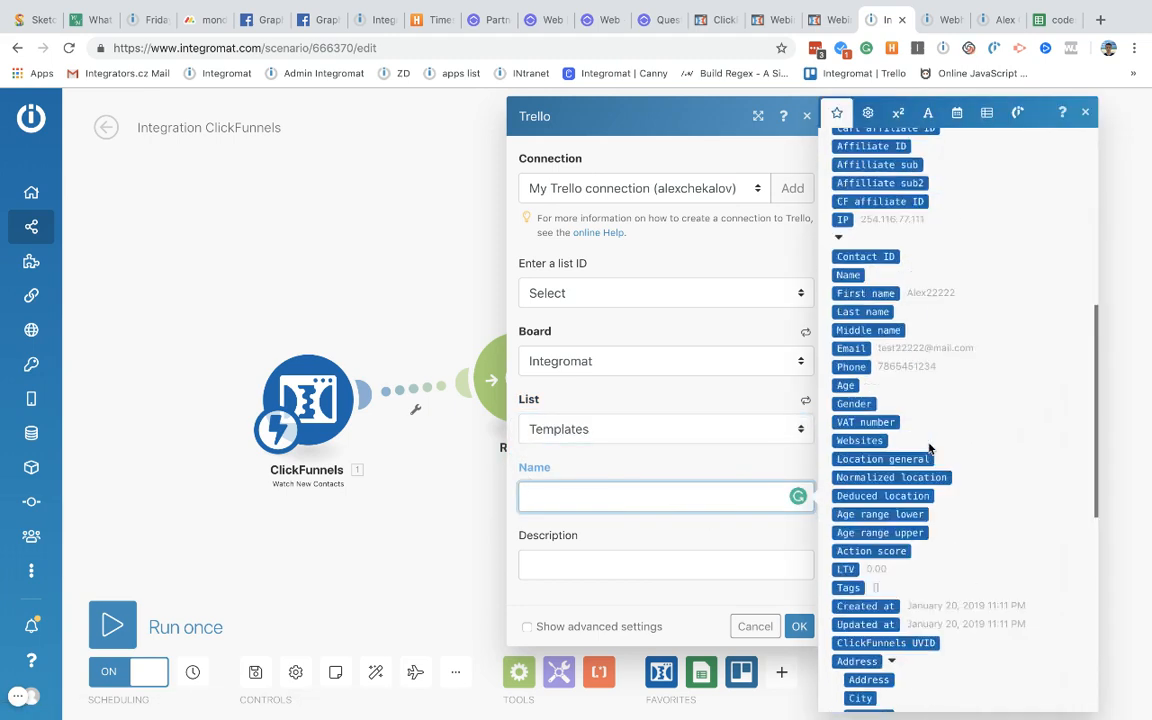
{"action": "scroll", "coordinate": [904, 493], "scroll_direction": "down", "scroll_amount": 2}
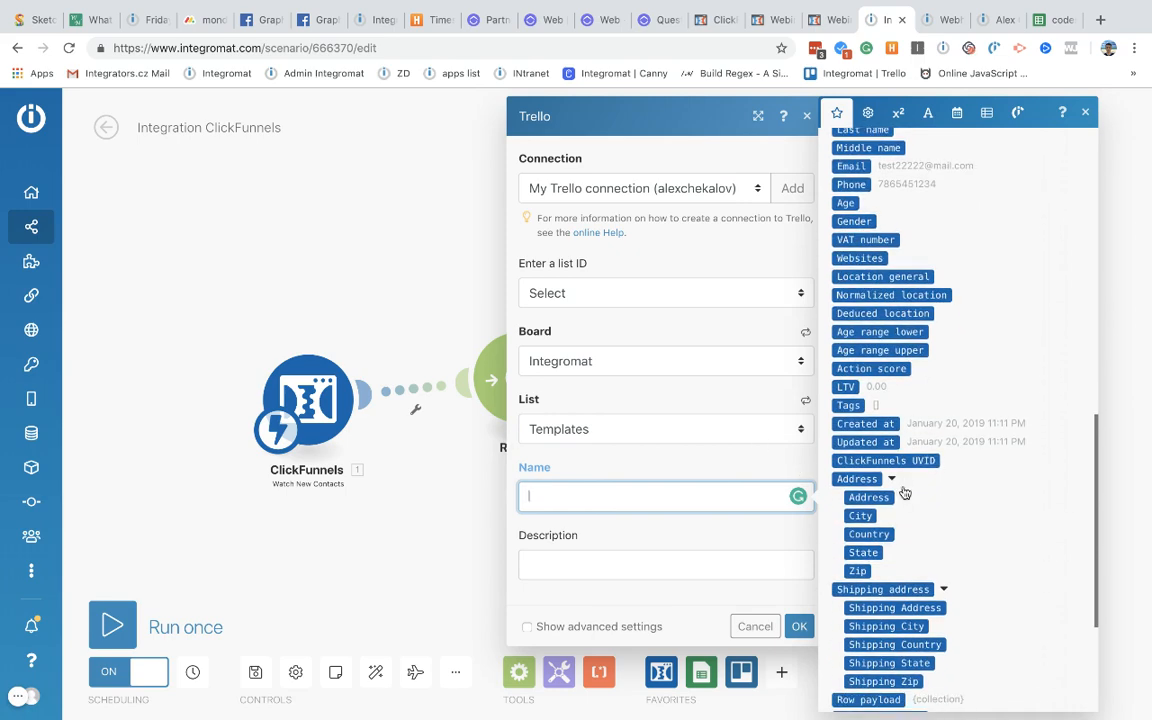
{"action": "scroll", "coordinate": [890, 415], "scroll_direction": "down", "scroll_amount": 5}
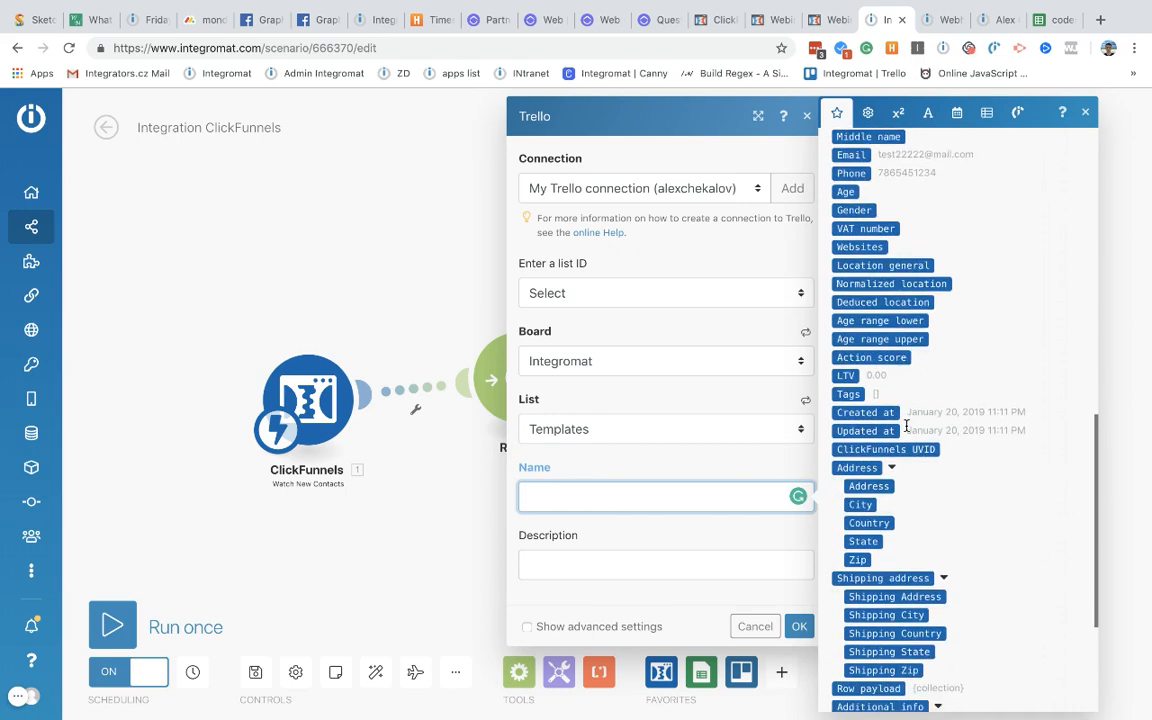
{"action": "scroll", "coordinate": [907, 428], "scroll_direction": "up", "scroll_amount": 7}
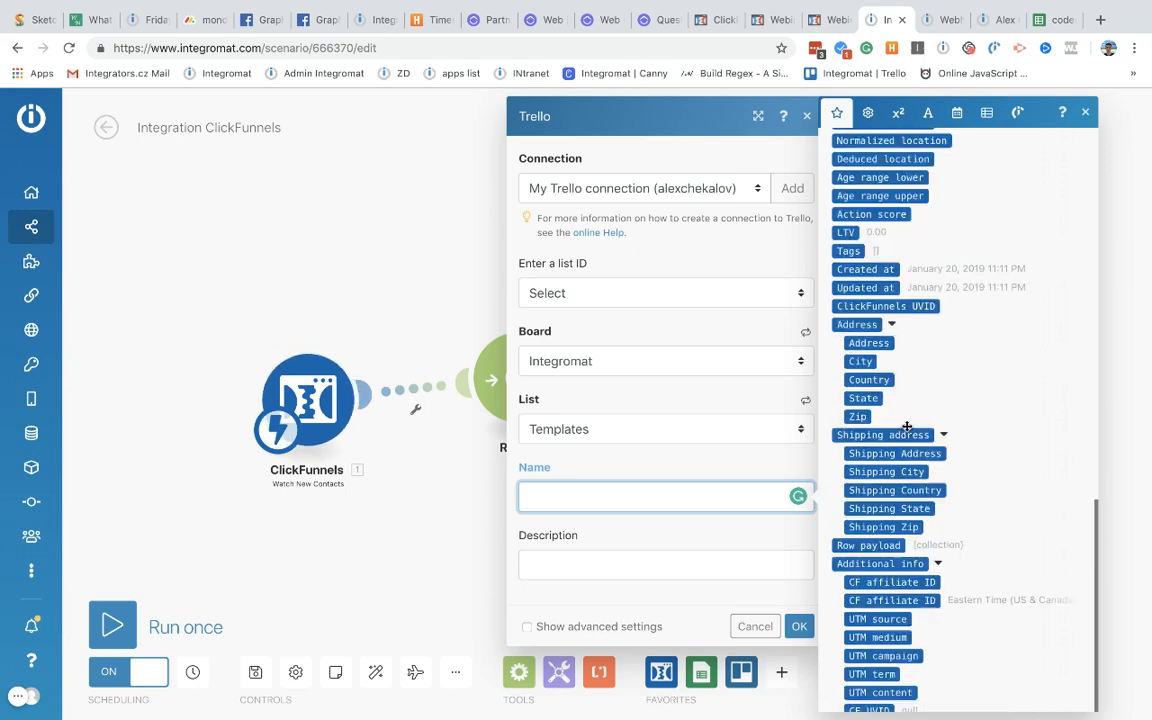
{"action": "scroll", "coordinate": [905, 425], "scroll_direction": "up", "scroll_amount": 6}
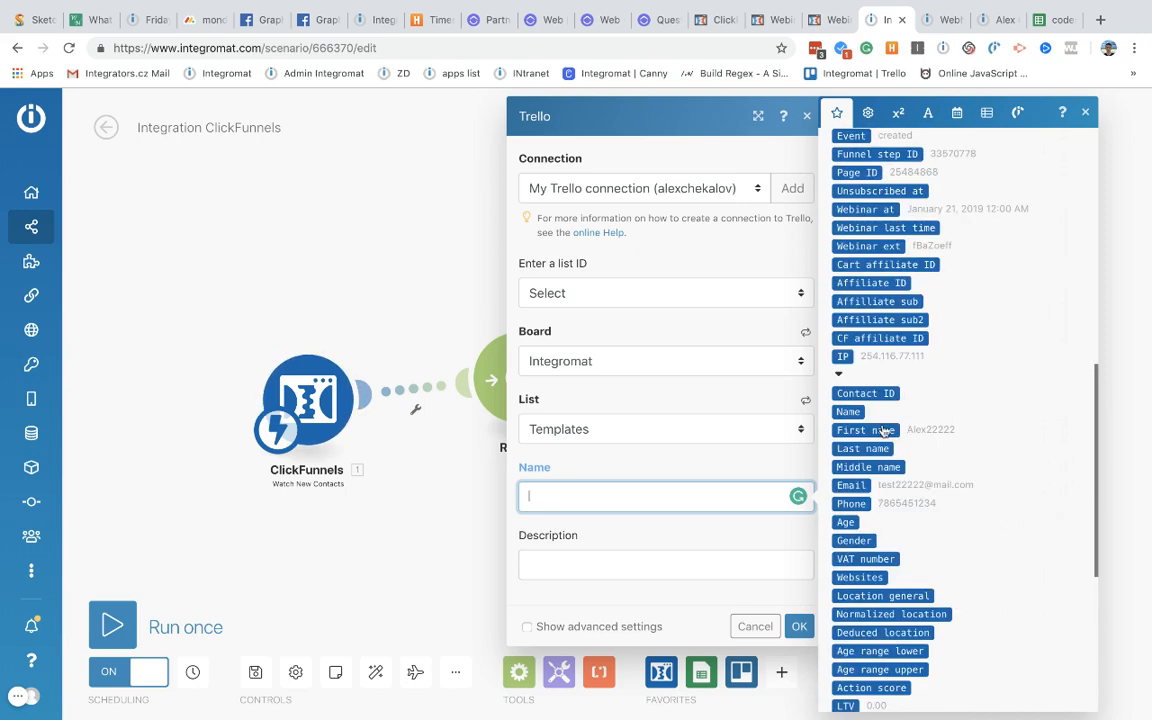
{"action": "left_click", "coordinate": [877, 431]}
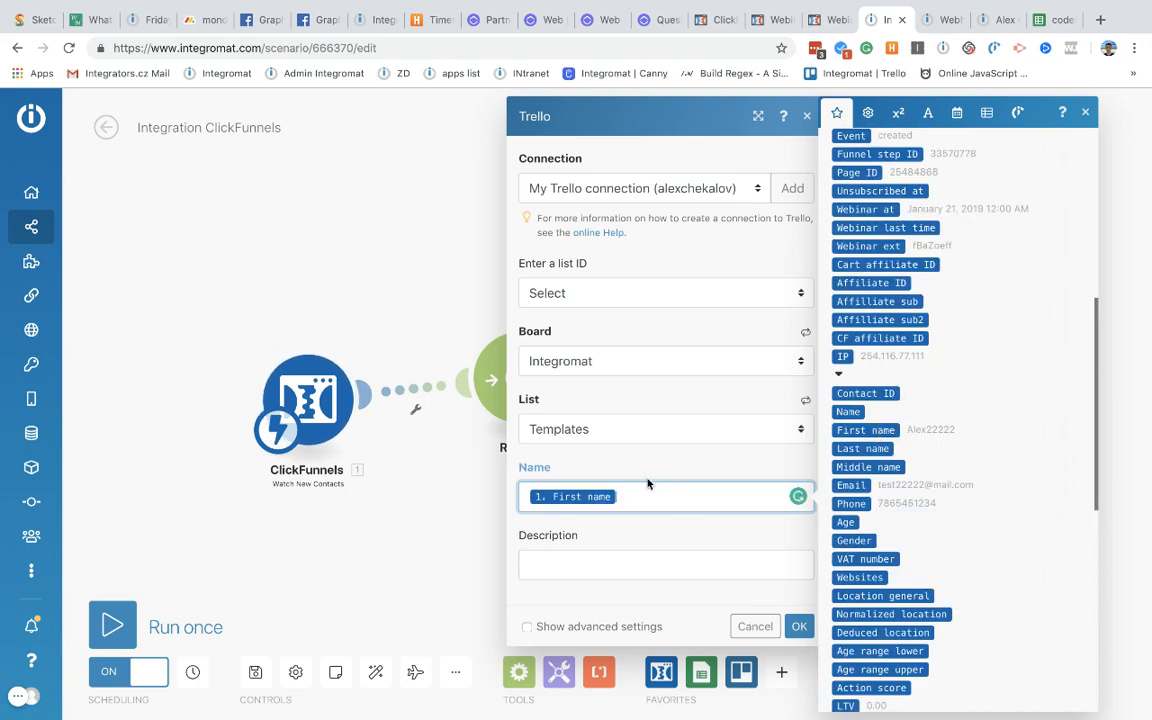
{"action": "left_click", "coordinate": [638, 460]}
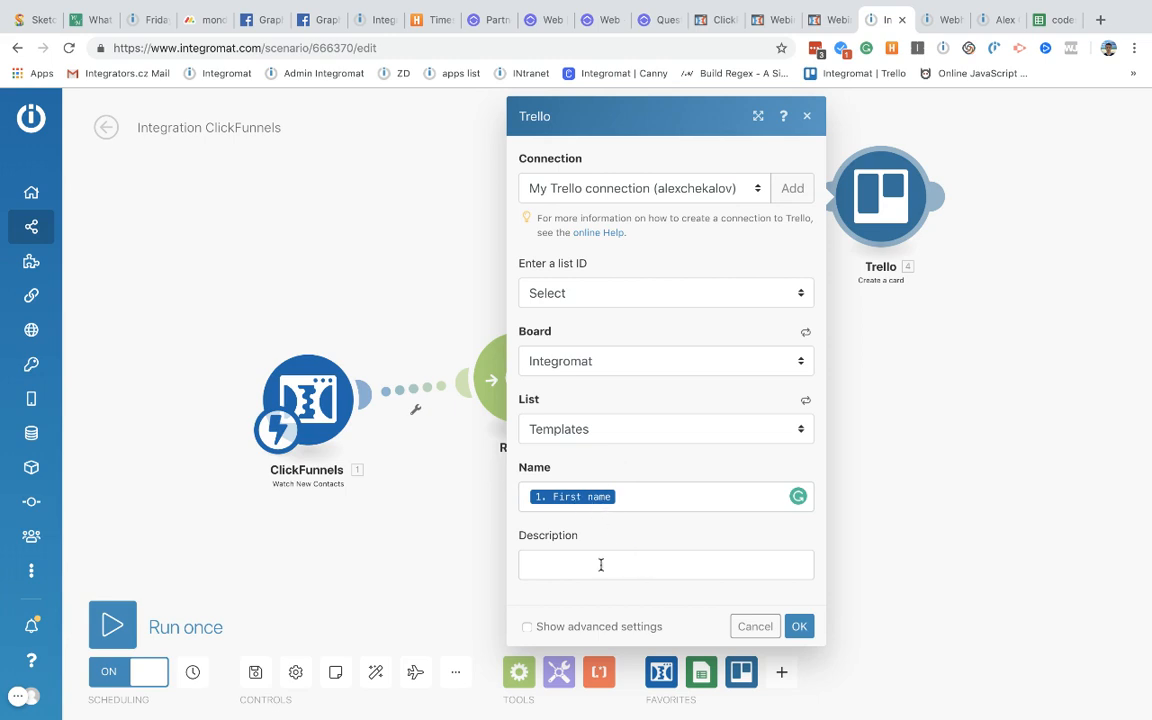
{"action": "left_click", "coordinate": [601, 565]}
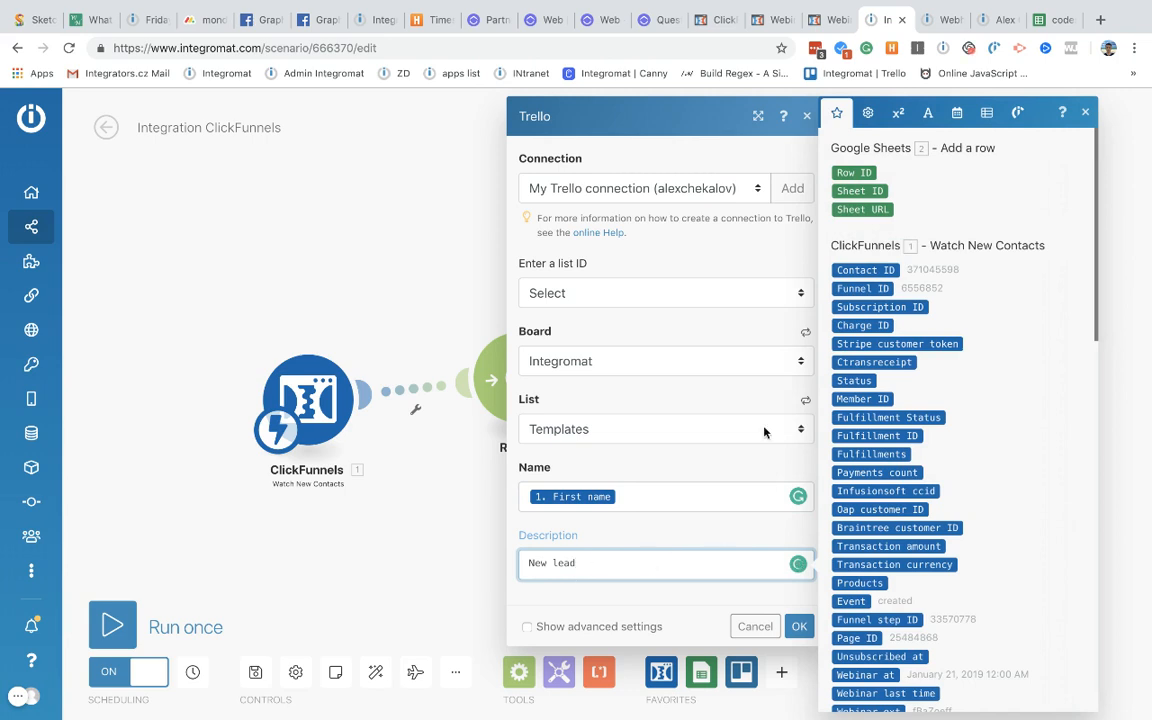
{"action": "left_click", "coordinate": [870, 116]}
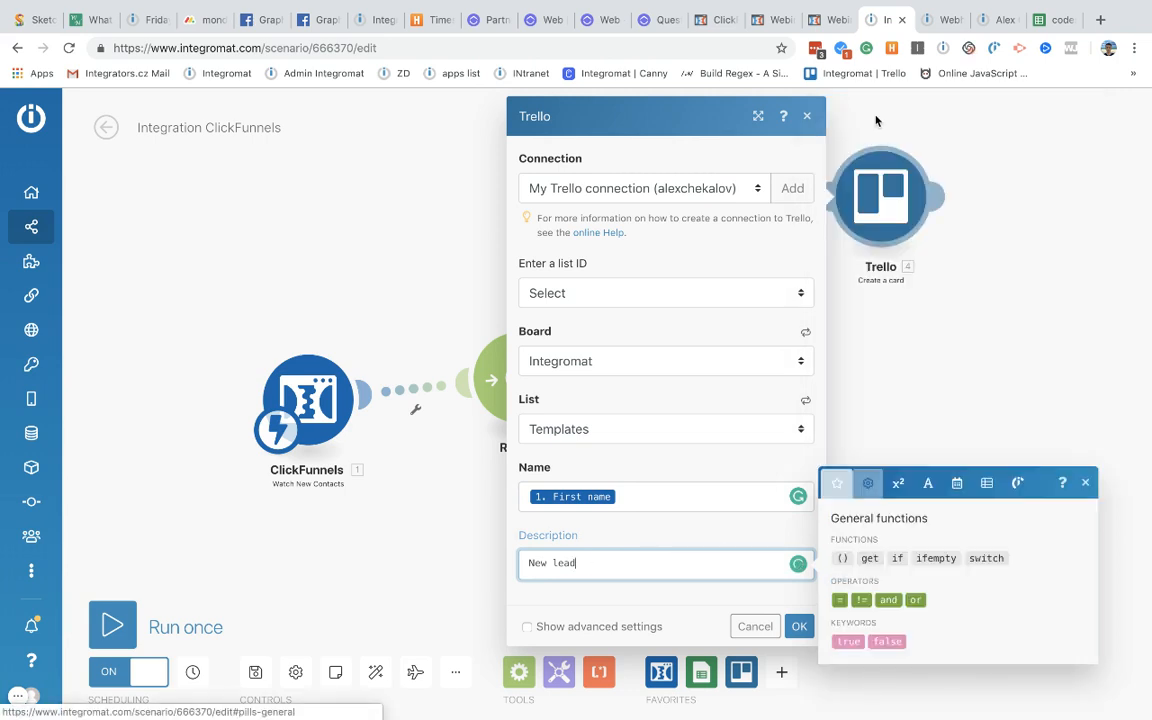
{"action": "left_click", "coordinate": [898, 465]}
{"action": "left_click", "coordinate": [928, 466]}
{"action": "left_click", "coordinate": [957, 417]}
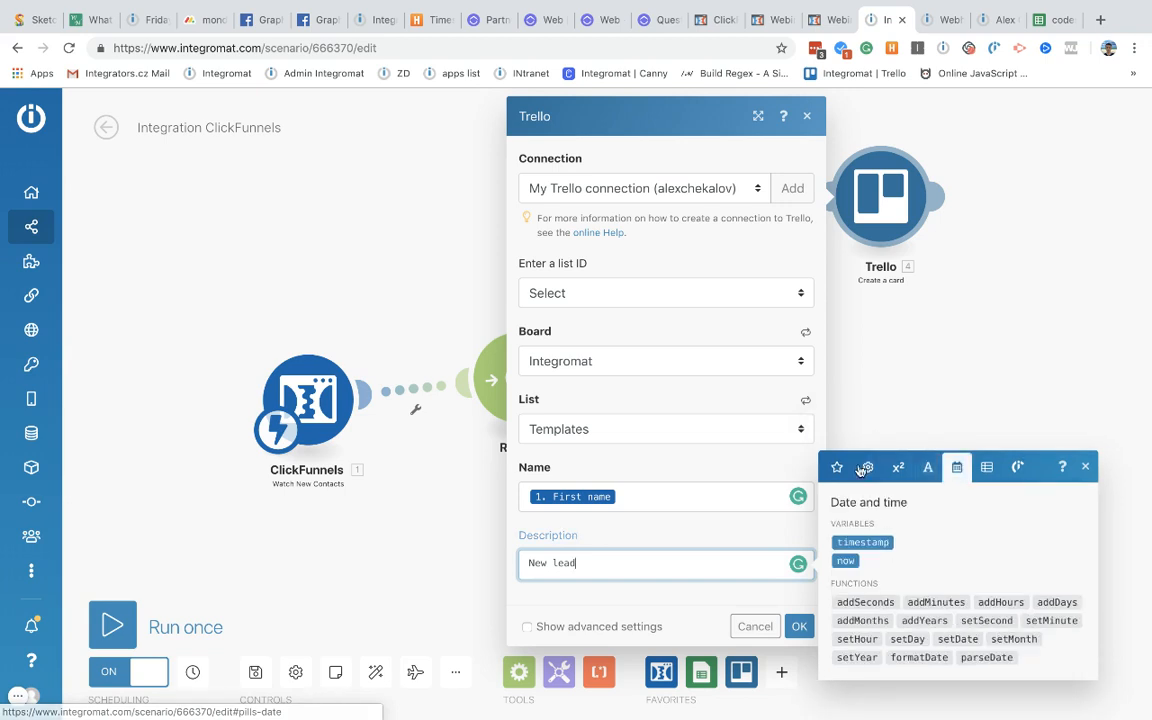
{"action": "left_click", "coordinate": [869, 470]}
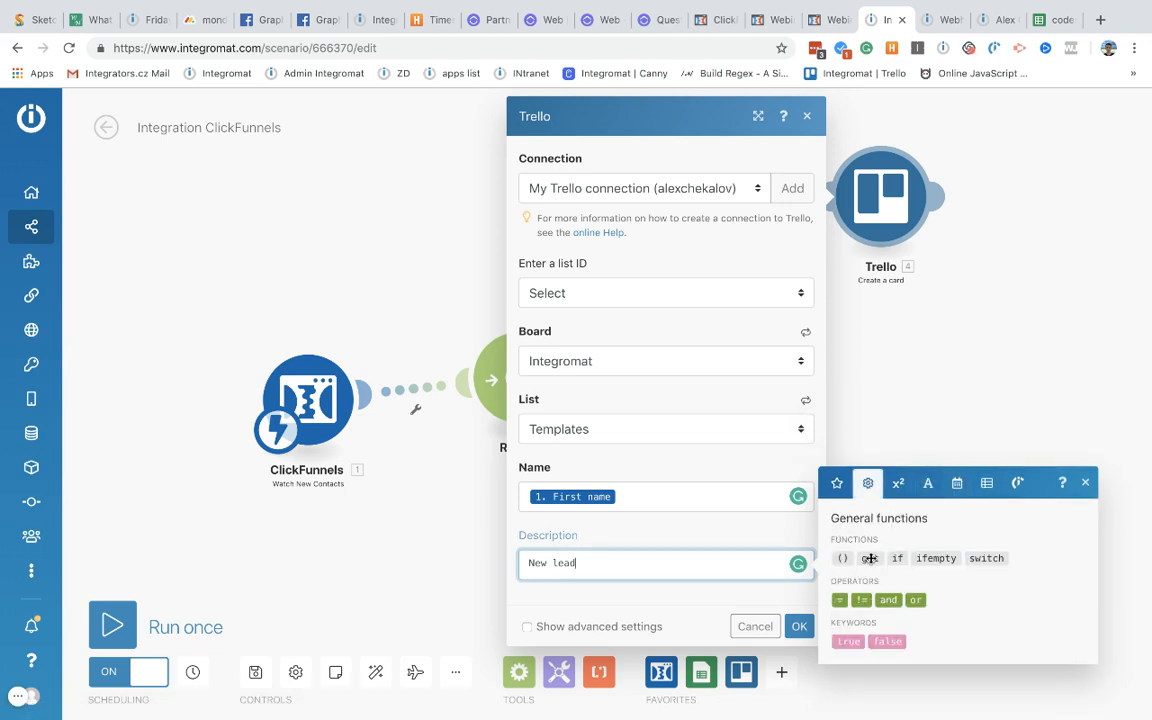
{"action": "mouse_move", "coordinate": [898, 558]}
{"action": "left_click", "coordinate": [898, 481]}
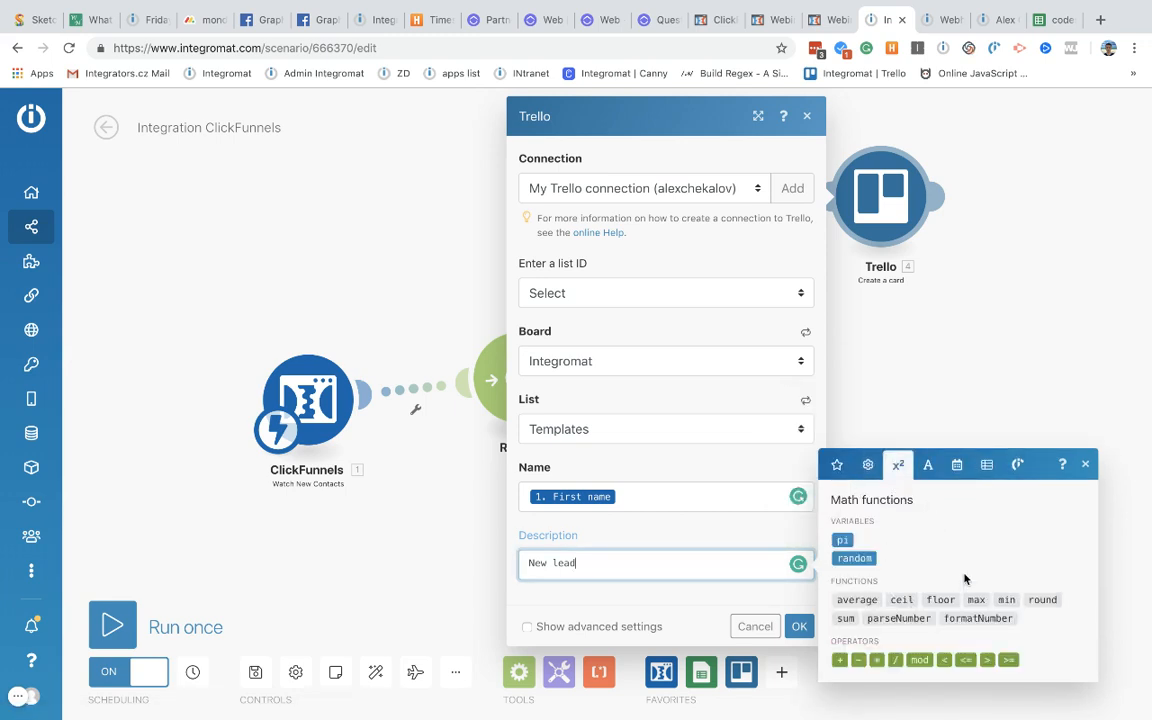
{"action": "left_click", "coordinate": [928, 464]}
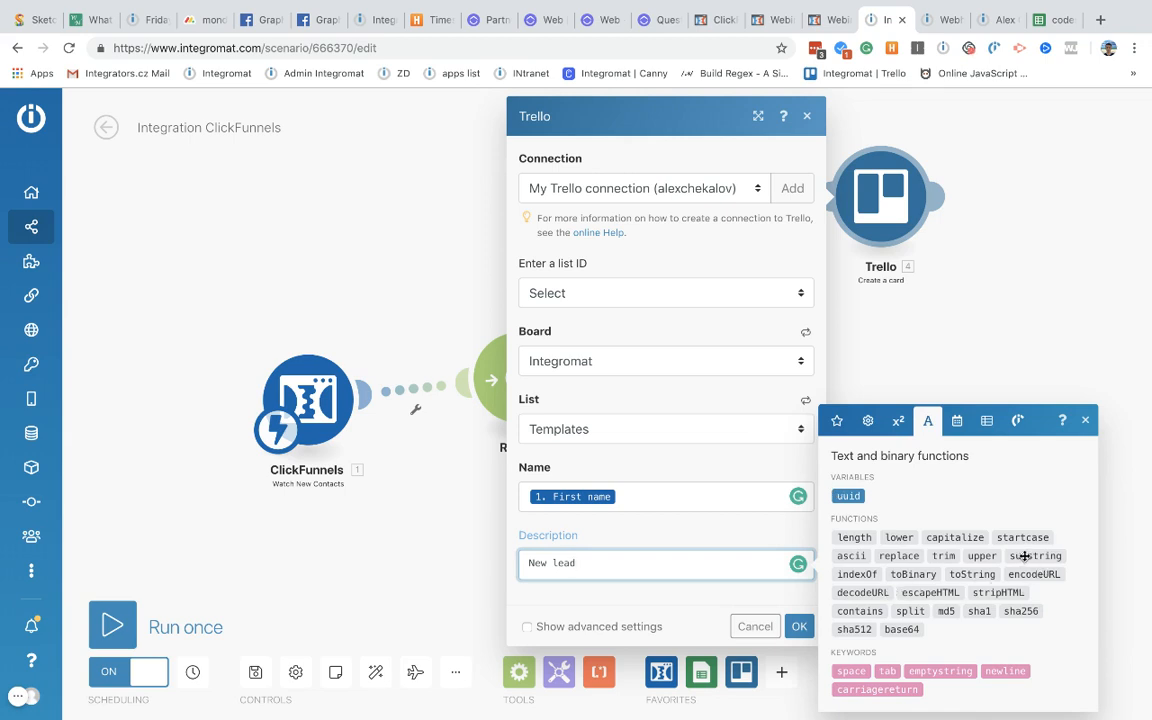
{"action": "mouse_move", "coordinate": [1024, 556]}
{"action": "mouse_move", "coordinate": [859, 573]}
{"action": "left_click", "coordinate": [650, 538]}
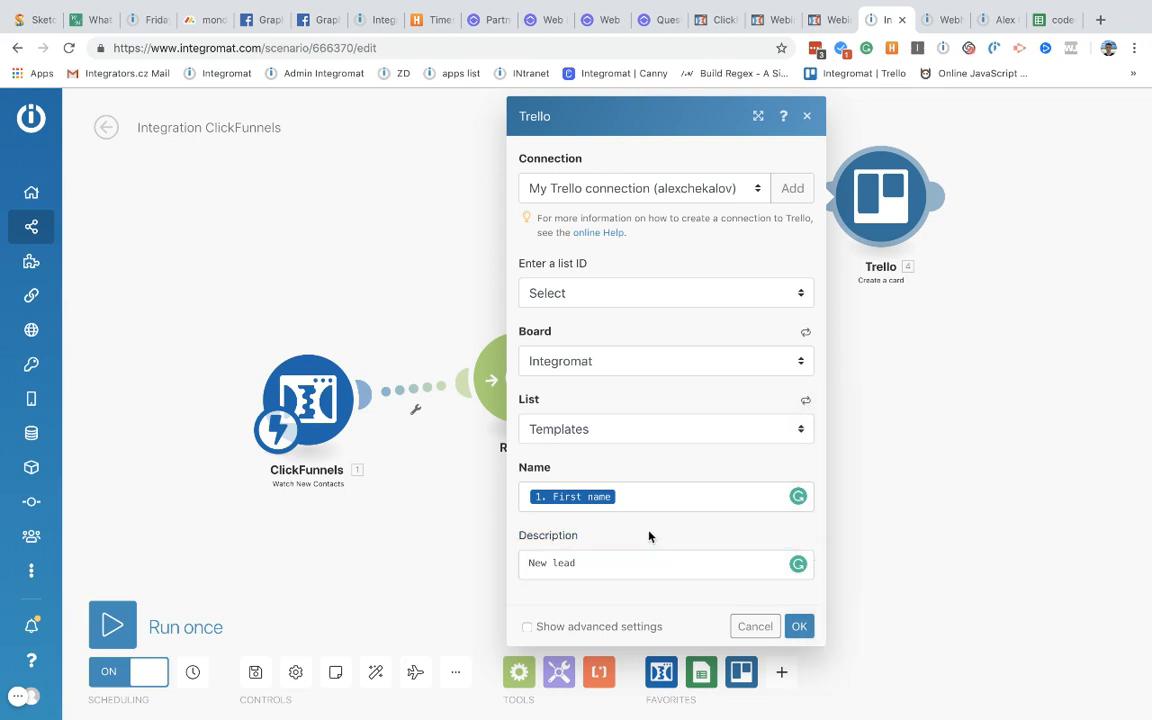
Step: Complete the Trello card description as 'New lead with email' plus the contact's Email variable, and save it
{"action": "left_click", "coordinate": [608, 566]}
{"action": "scroll", "coordinate": [893, 543], "scroll_direction": "down", "scroll_amount": 4}
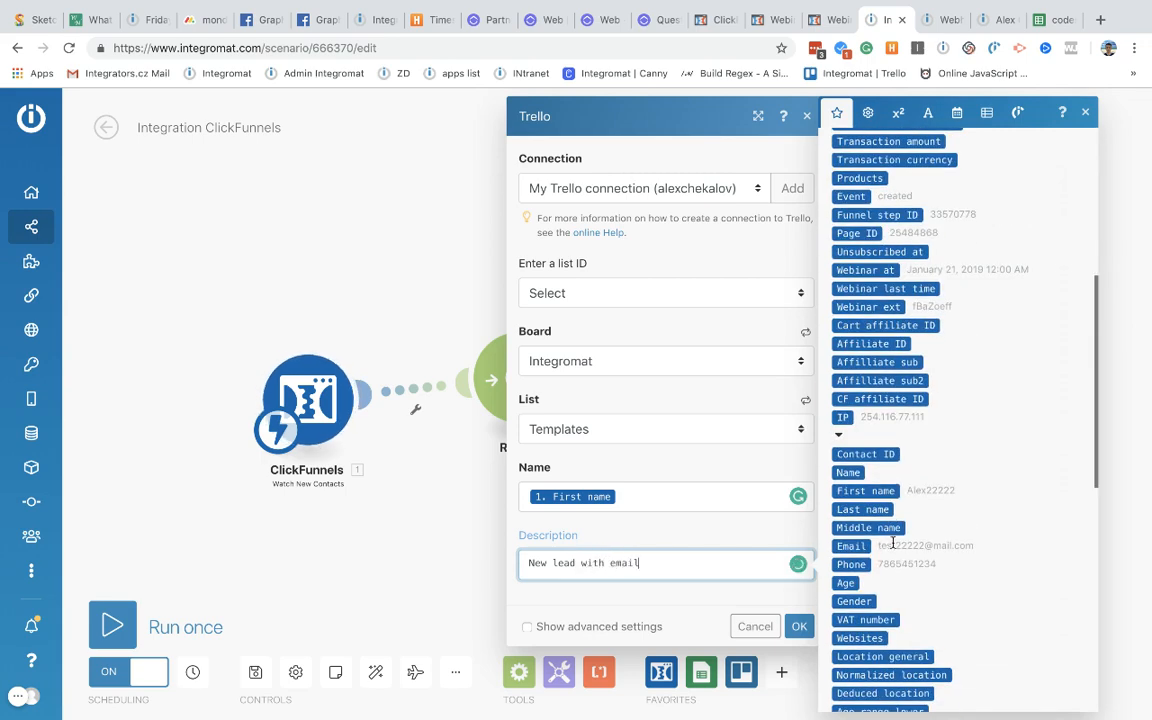
{"action": "scroll", "coordinate": [913, 589], "scroll_direction": "down", "scroll_amount": 1}
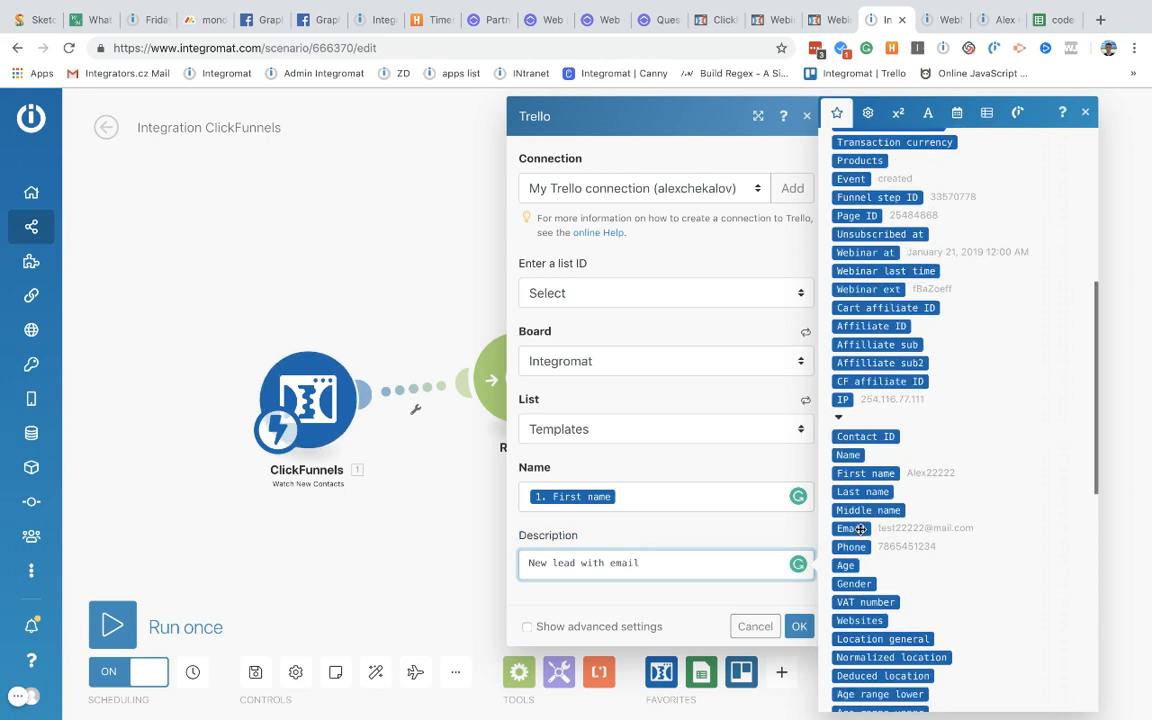
{"action": "left_click", "coordinate": [851, 528]}
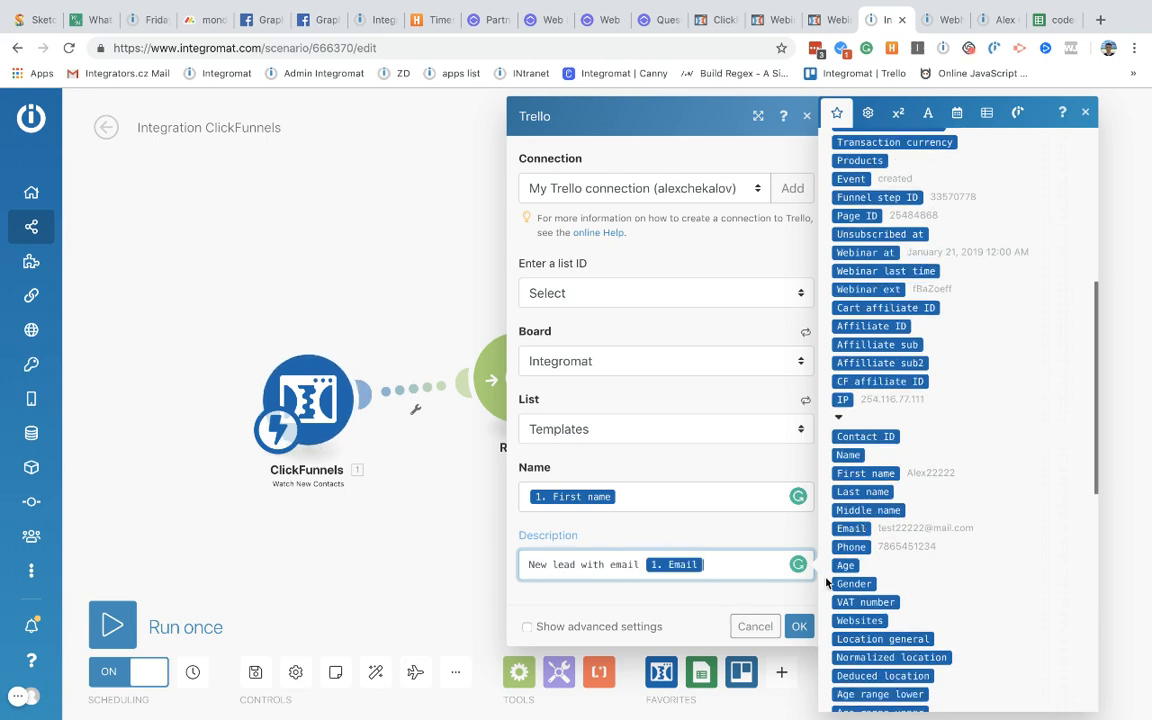
{"action": "left_click", "coordinate": [728, 599]}
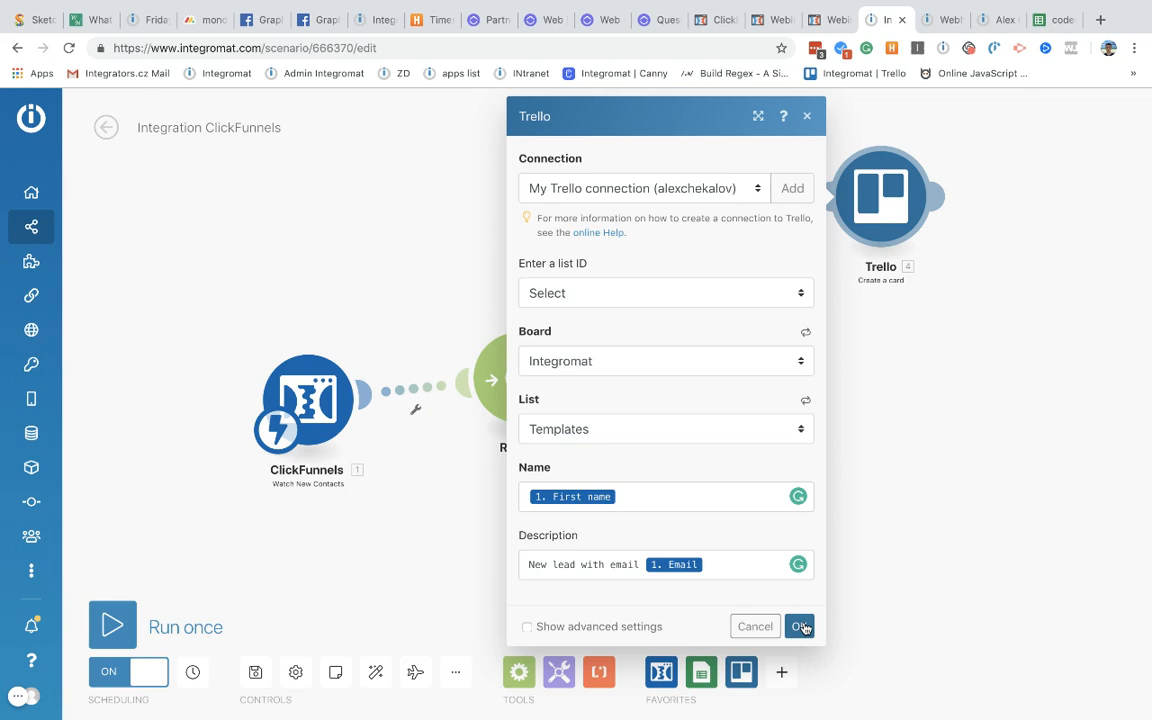
{"action": "left_click", "coordinate": [800, 626]}
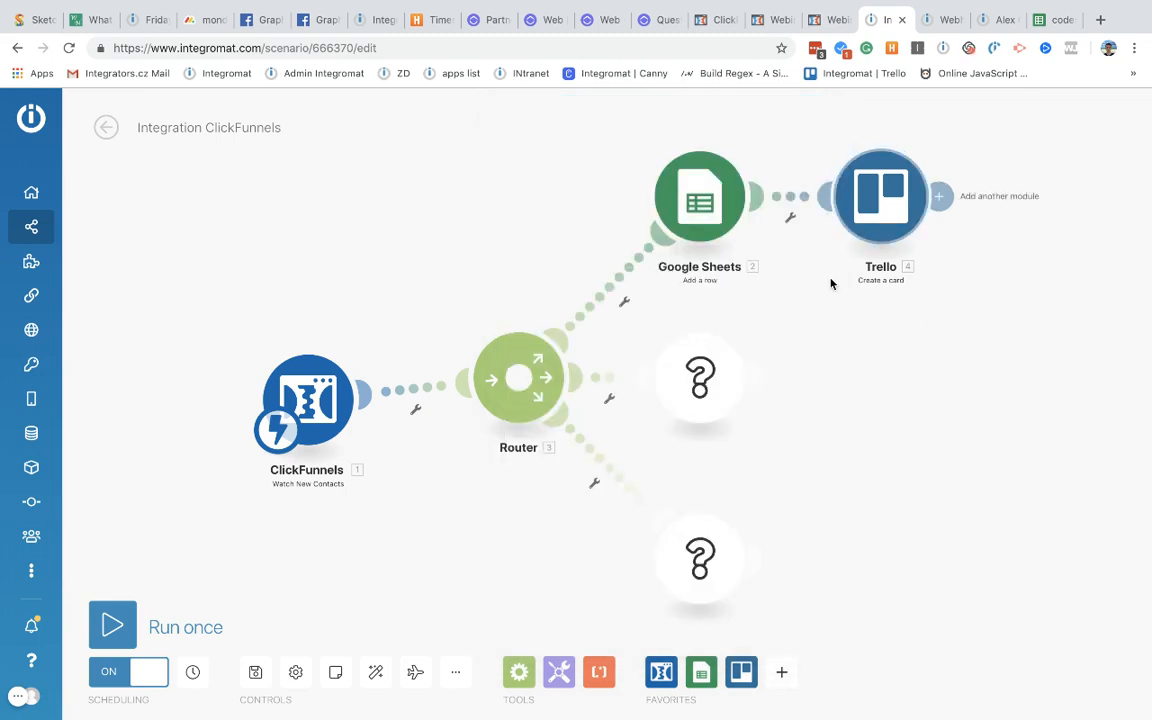
Step: Clone the Trello card module and attach the copy to the Router's lower route
{"action": "right_click", "coordinate": [860, 199]}
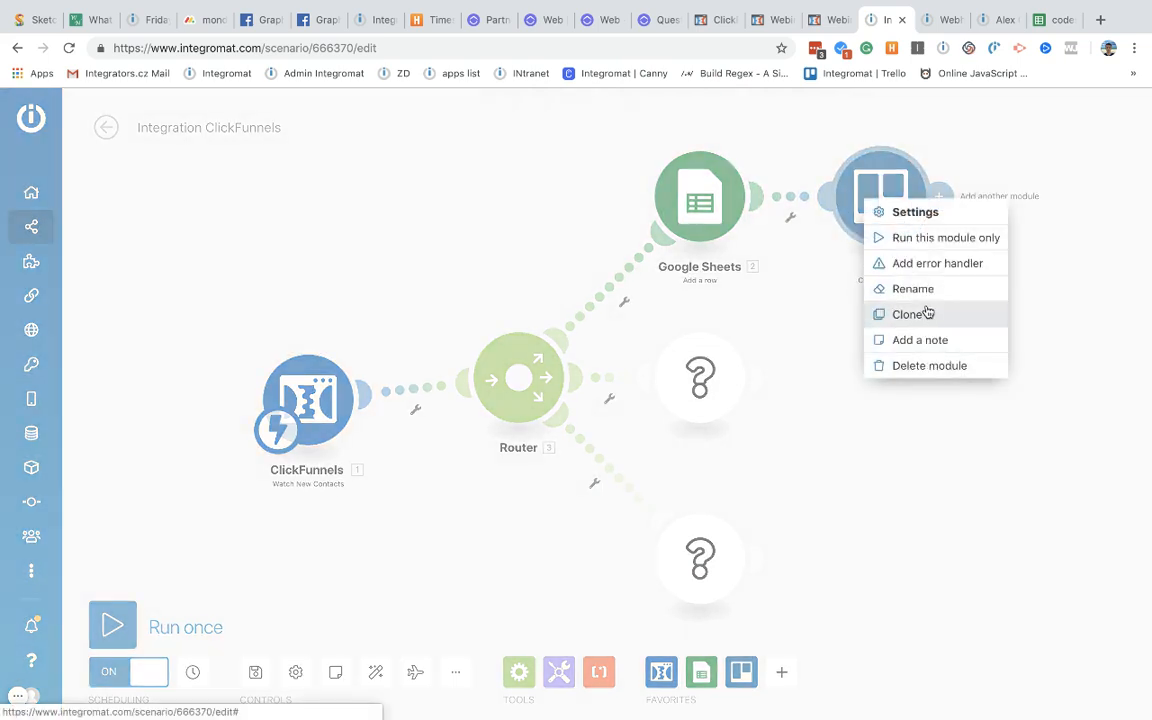
{"action": "left_click", "coordinate": [924, 312]}
{"action": "left_click_drag", "start_coordinate": [917, 432], "coordinate": [540, 555]}
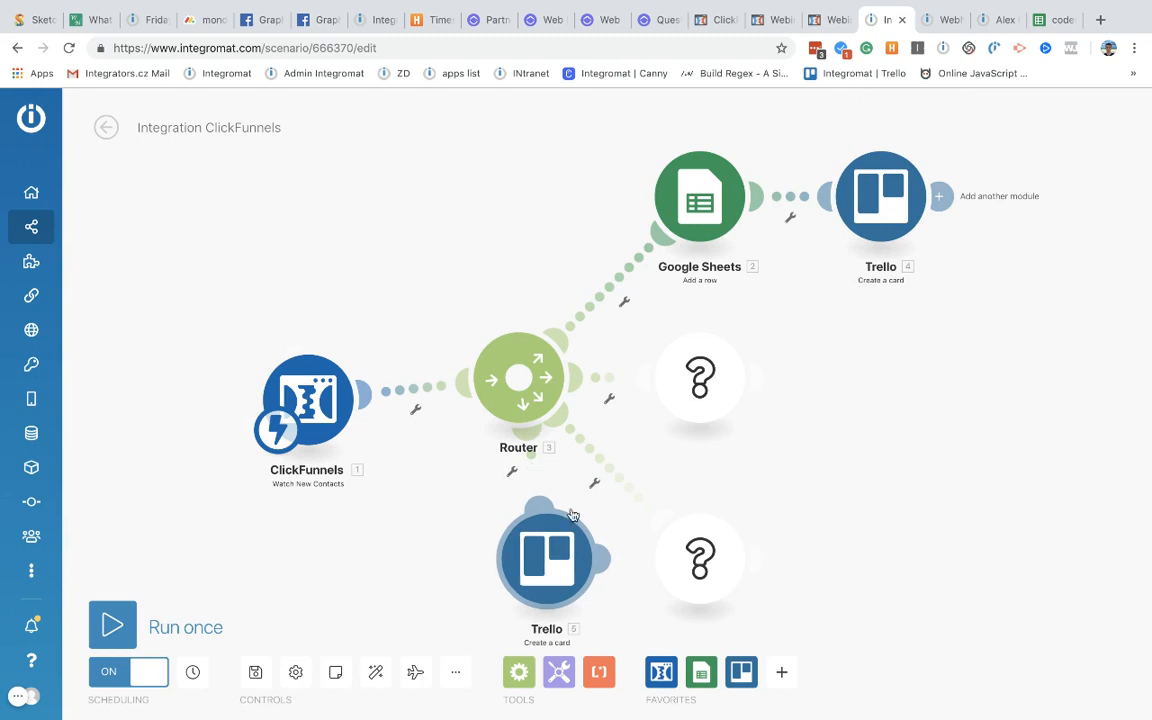
Step: Delete the upper and lower empty placeholder modules
{"action": "right_click", "coordinate": [705, 385]}
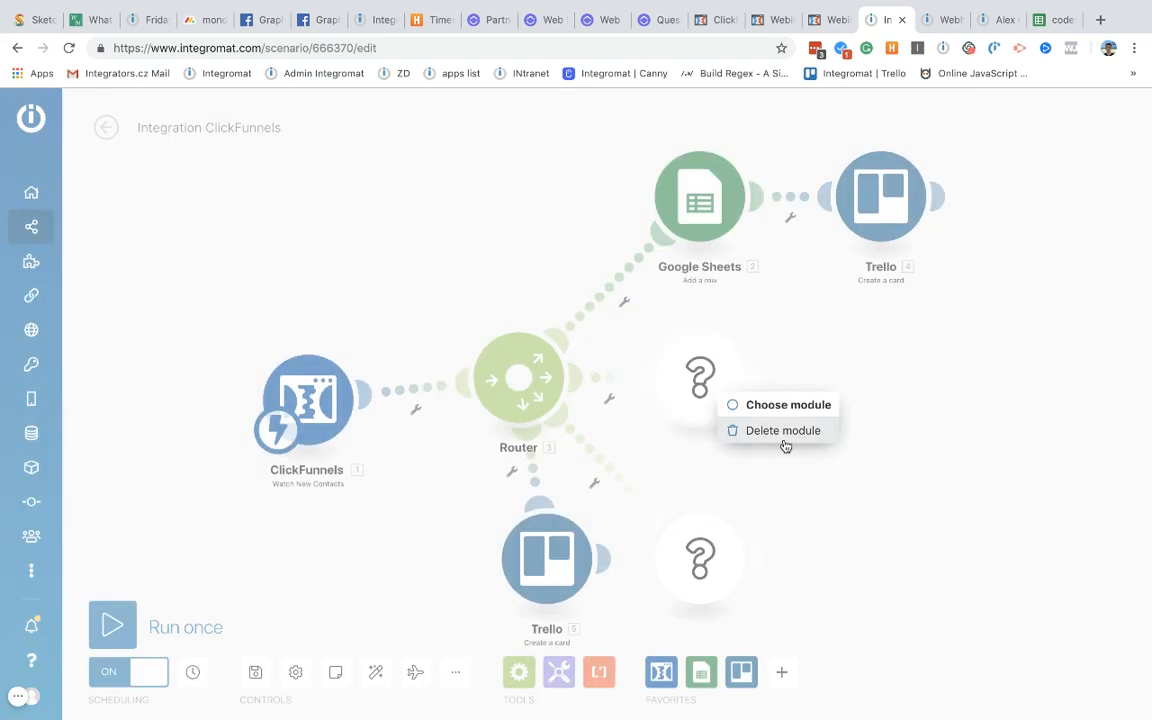
{"action": "left_click", "coordinate": [782, 432]}
{"action": "right_click", "coordinate": [698, 569]}
{"action": "left_click", "coordinate": [755, 604]}
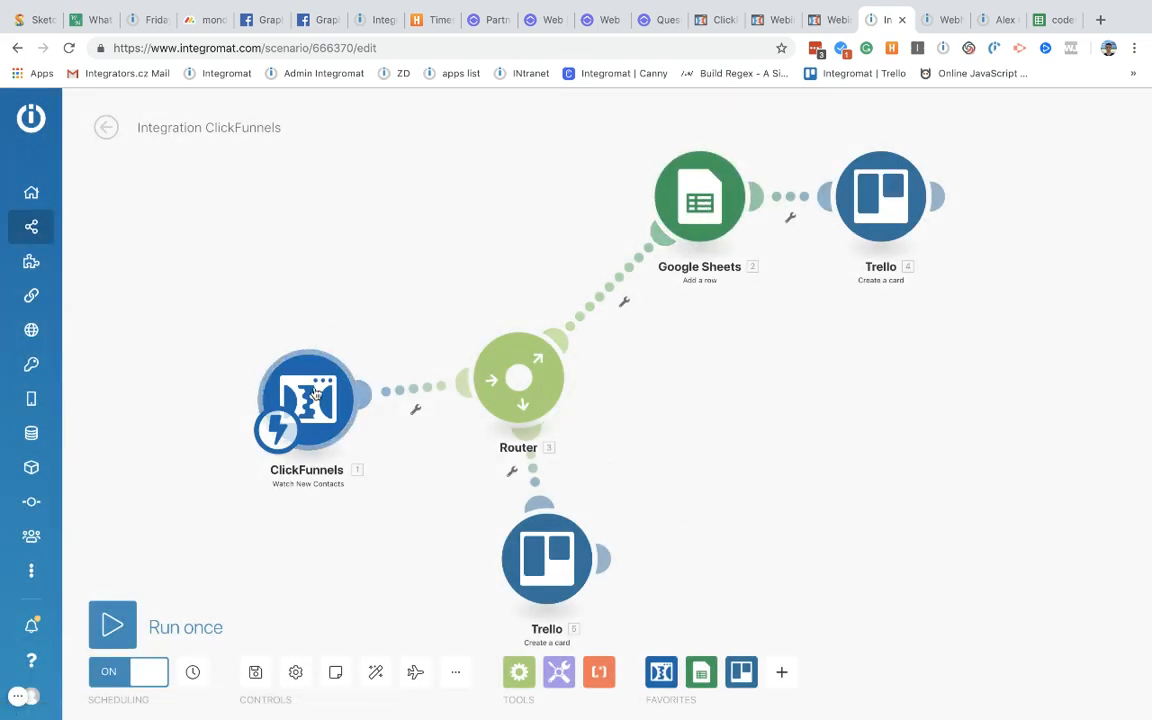
Step: Tidy the layout by moving the ClickFunnels trigger, Router and copied Trello module
{"action": "left_click_drag", "start_coordinate": [340, 402], "coordinate": [238, 356]}
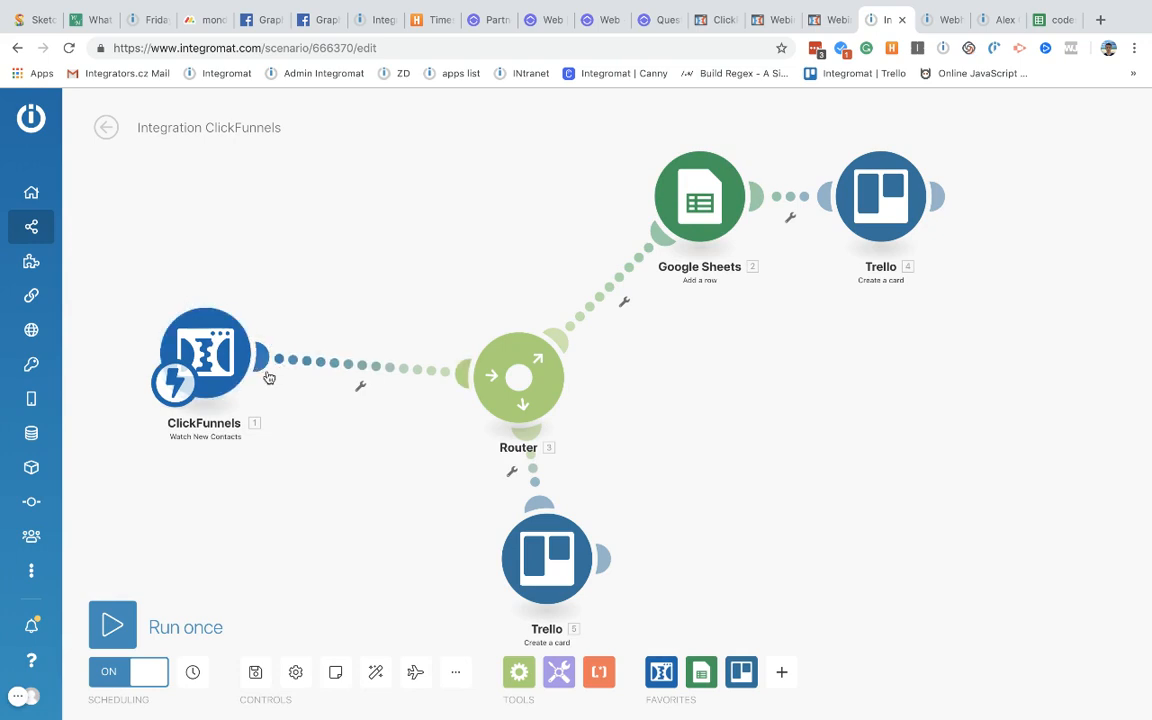
{"action": "left_click_drag", "start_coordinate": [525, 383], "coordinate": [441, 336]}
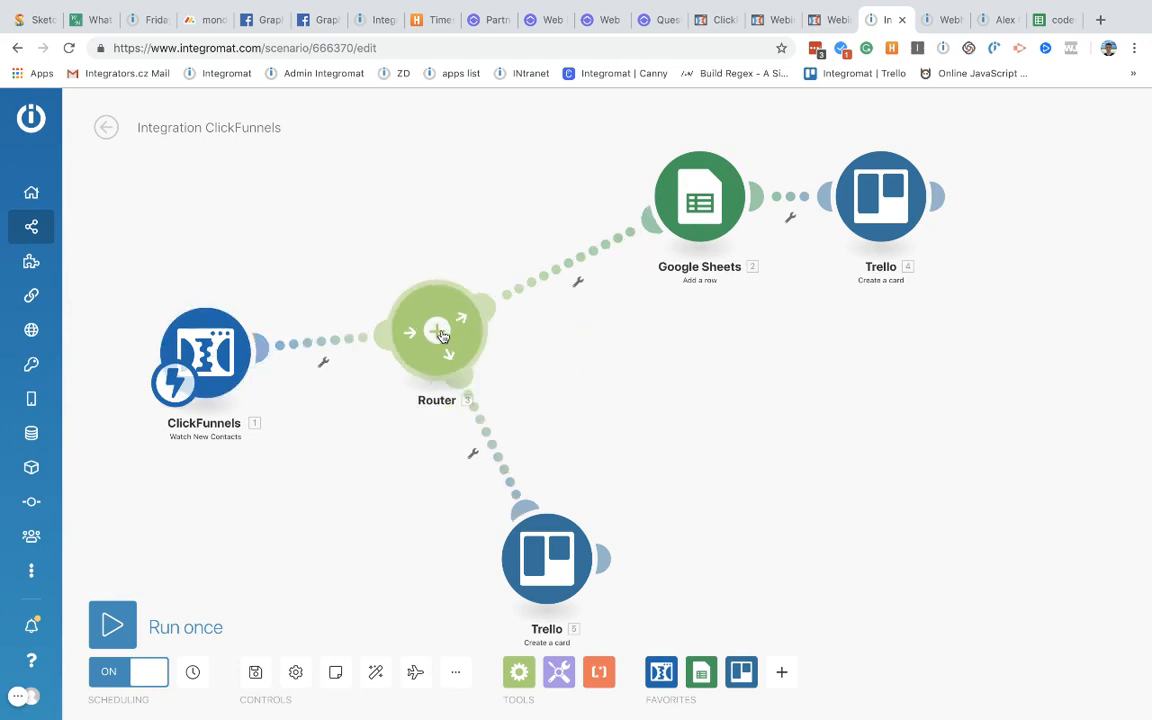
{"action": "left_click_drag", "start_coordinate": [550, 525], "coordinate": [665, 447]}
{"action": "scroll", "coordinate": [522, 350], "scroll_direction": "down", "scroll_amount": 4}
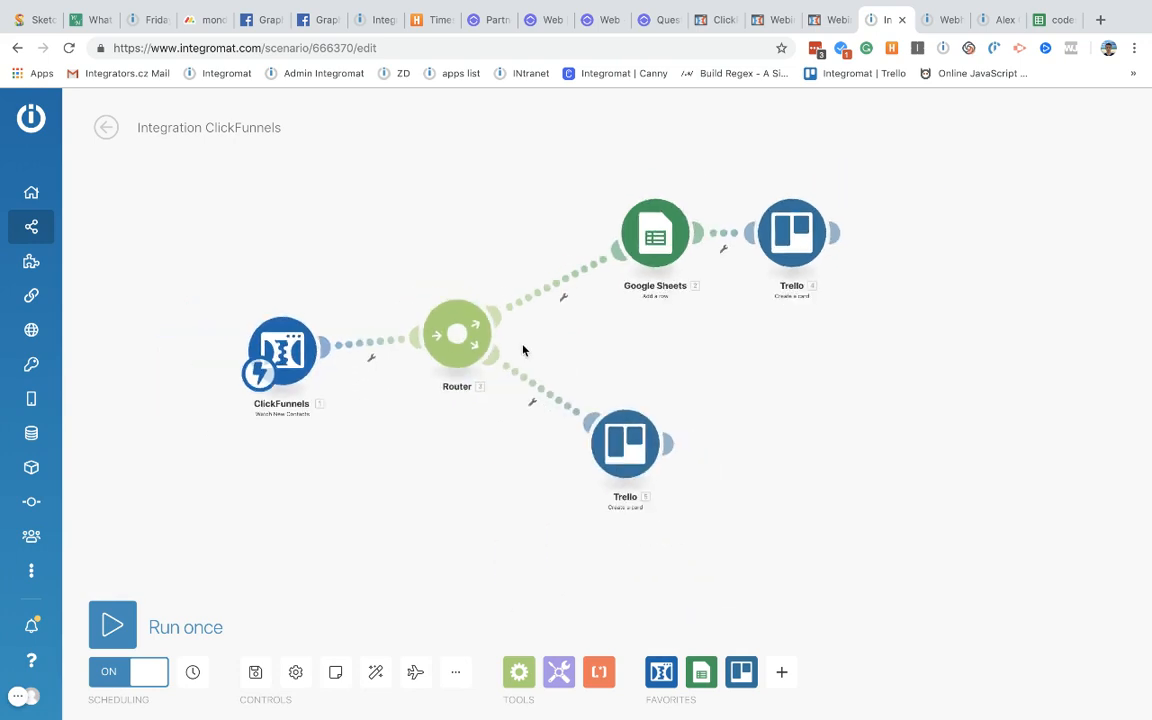
{"action": "scroll", "coordinate": [522, 350], "scroll_direction": "up", "scroll_amount": 3}
{"action": "scroll", "coordinate": [522, 350], "scroll_direction": "down", "scroll_amount": 2}
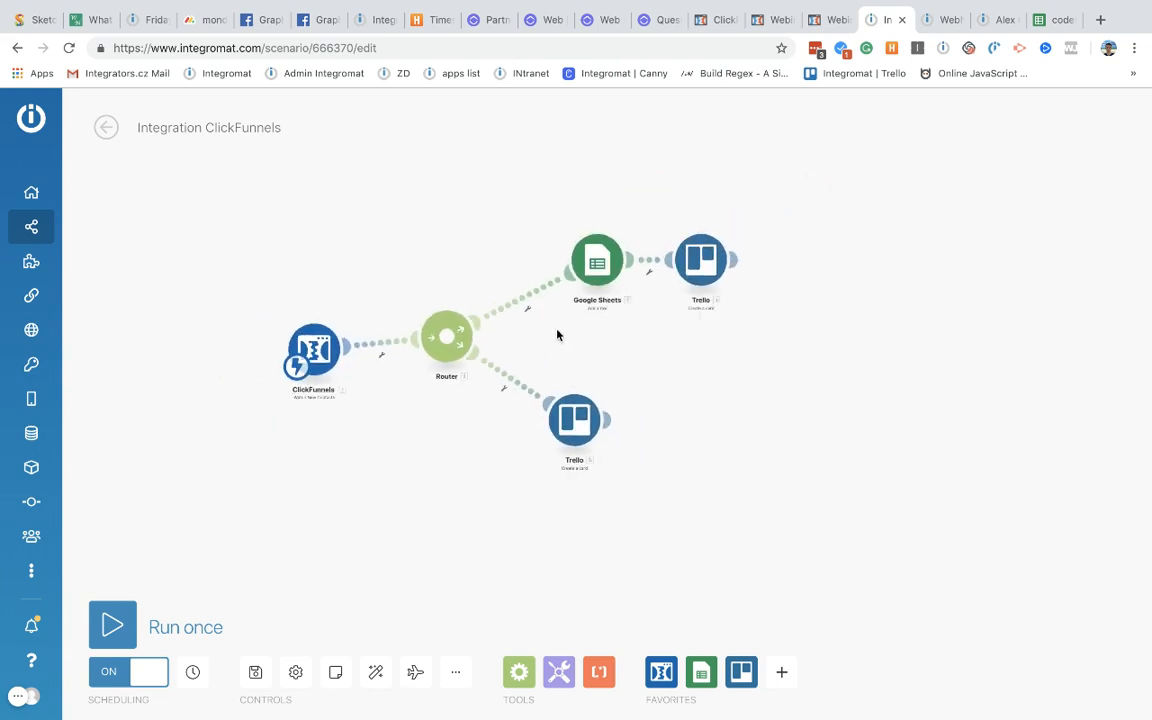
{"action": "scroll", "coordinate": [558, 334], "scroll_direction": "up", "scroll_amount": 1}
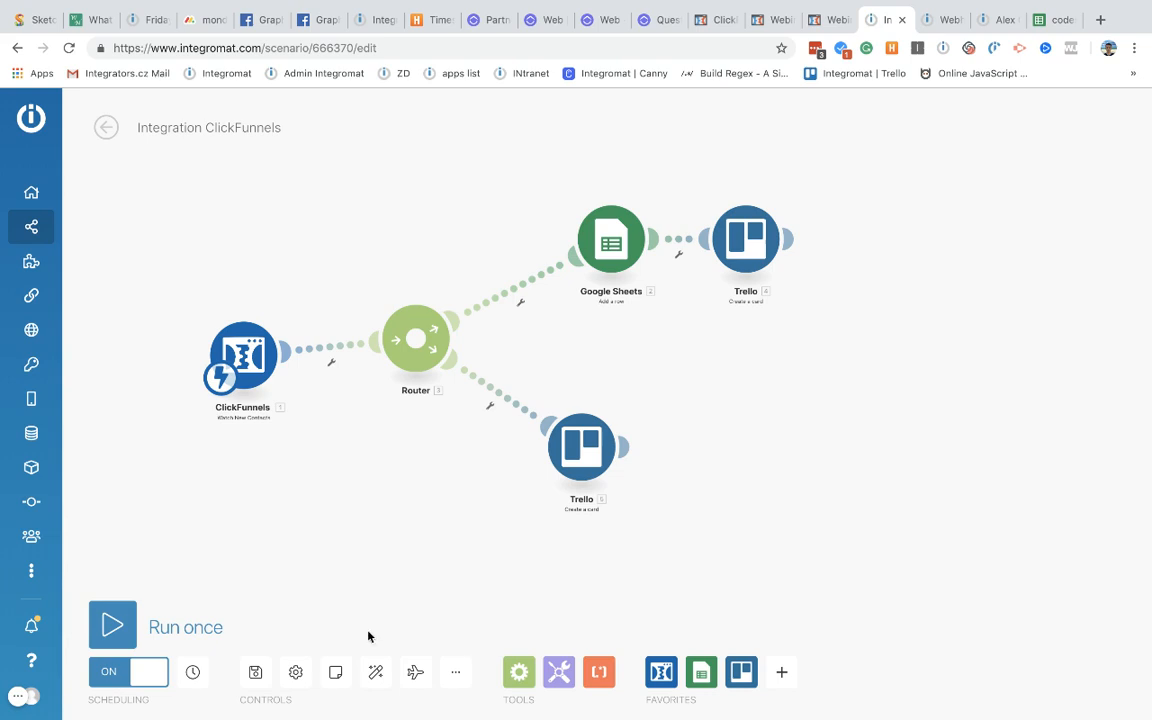
Step: Preview the data flow and rearrange the ClickFunnels, Router, Google Sheets and Trello modules neatly
{"action": "scroll", "coordinate": [370, 640], "scroll_direction": "up", "scroll_amount": 3}
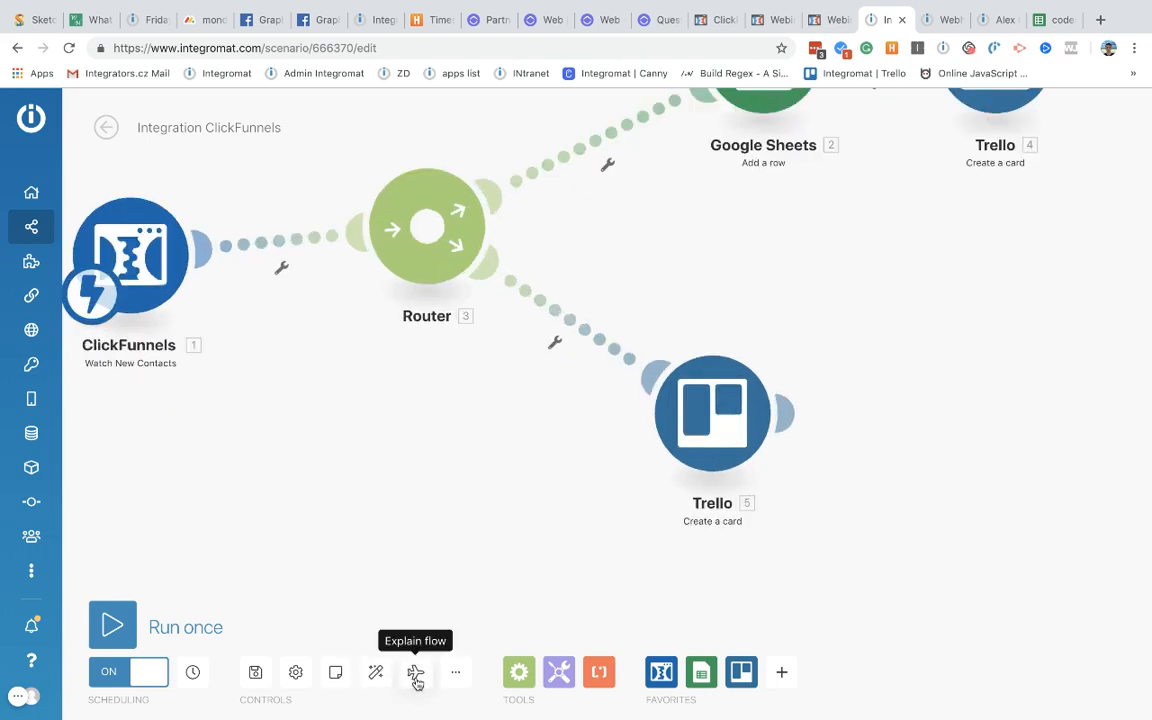
{"action": "left_click", "coordinate": [417, 683]}
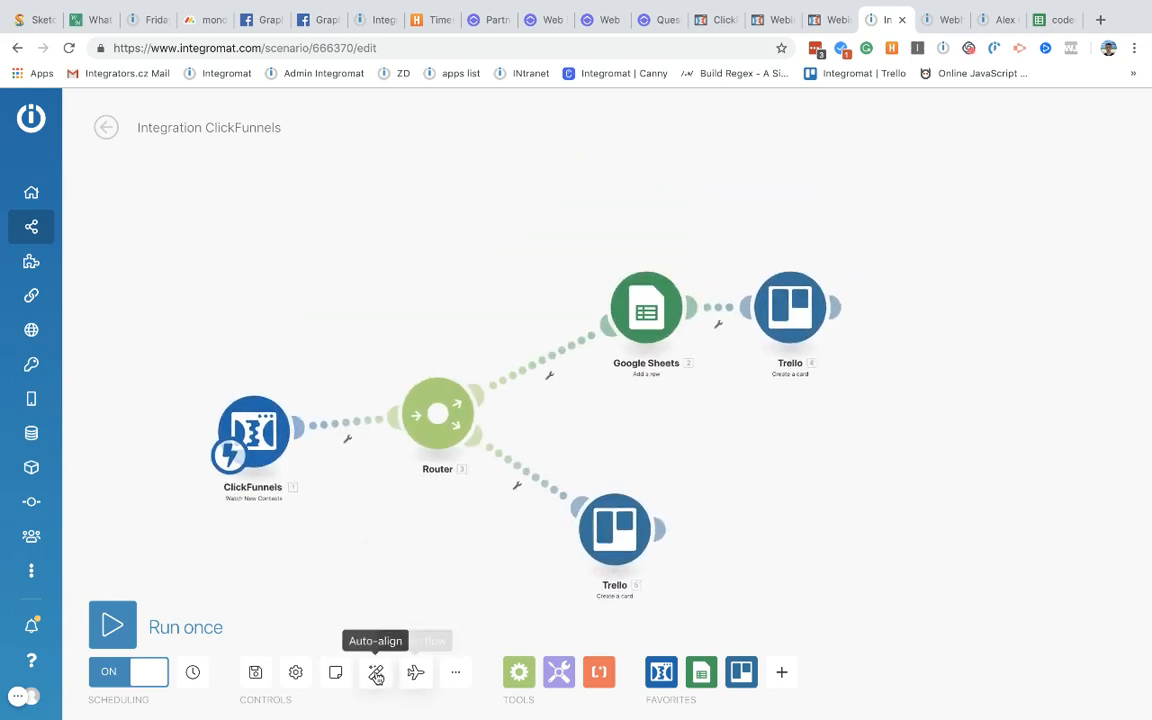
{"action": "left_click", "coordinate": [378, 675]}
{"action": "scroll", "coordinate": [395, 591], "scroll_direction": "down", "scroll_amount": 3}
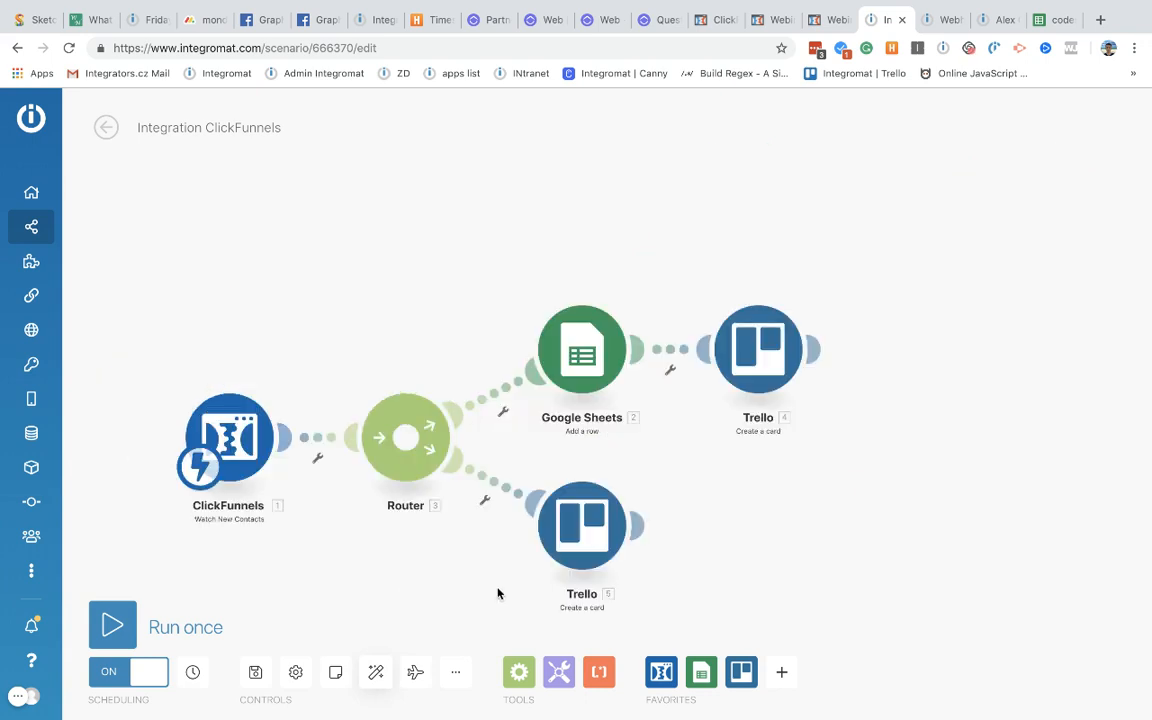
{"action": "scroll", "coordinate": [467, 594], "scroll_direction": "down", "scroll_amount": 3}
{"action": "left_click_drag", "start_coordinate": [468, 581], "coordinate": [315, 554]}
{"action": "left_click_drag", "start_coordinate": [322, 288], "coordinate": [452, 160]}
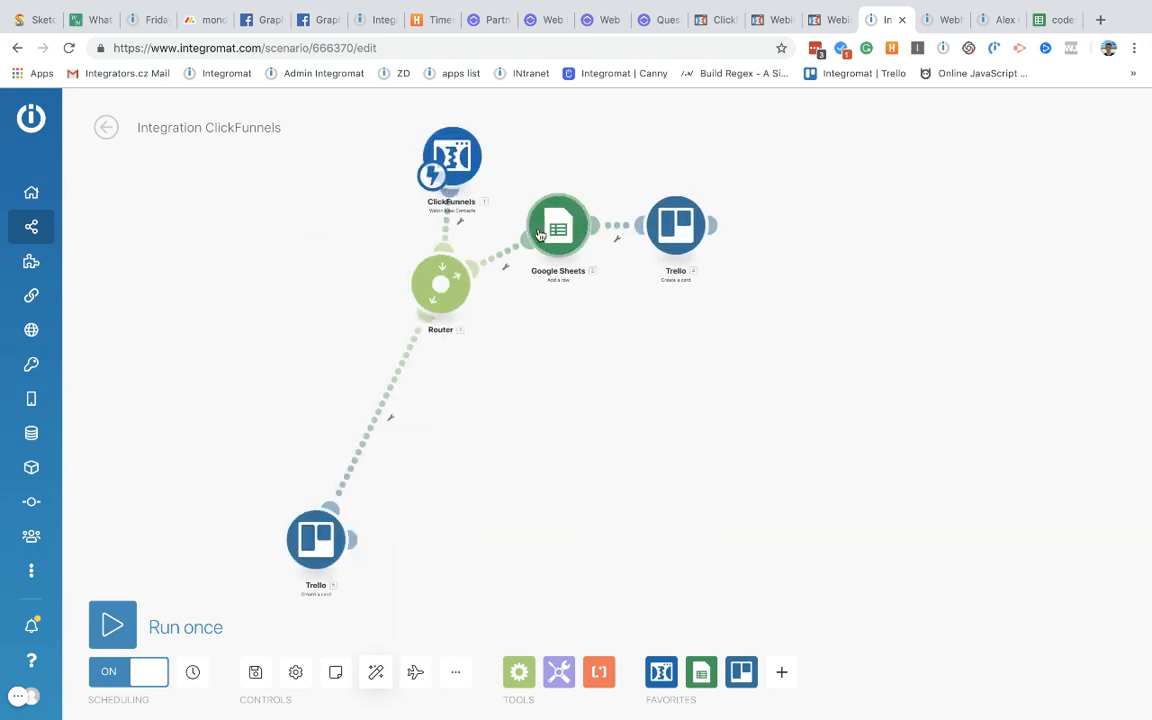
{"action": "left_click_drag", "start_coordinate": [559, 240], "coordinate": [560, 505]}
{"action": "left_click_drag", "start_coordinate": [672, 225], "coordinate": [845, 593]}
{"action": "scroll", "coordinate": [670, 185], "scroll_direction": "down", "scroll_amount": 1}
{"action": "scroll", "coordinate": [687, 180], "scroll_direction": "up", "scroll_amount": 2}
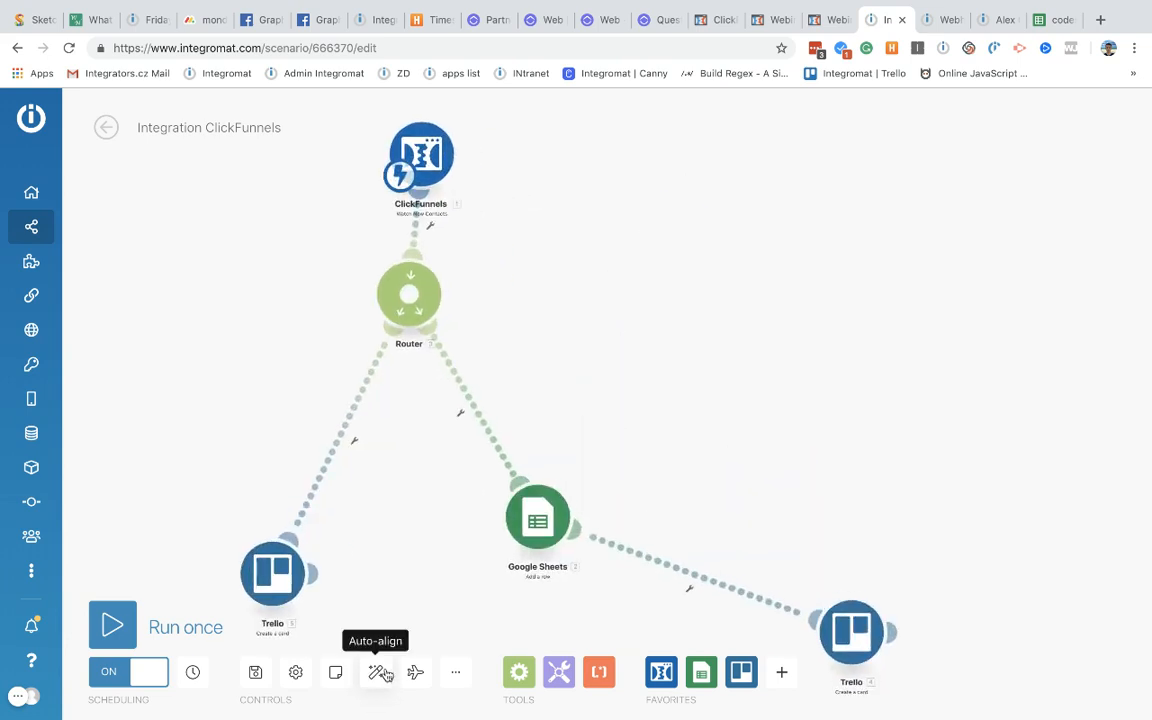
{"action": "left_click", "coordinate": [376, 672]}
Step: Delete the Trello module that follows the Google Sheets step
{"action": "scroll", "coordinate": [460, 560], "scroll_direction": "down", "scroll_amount": 2}
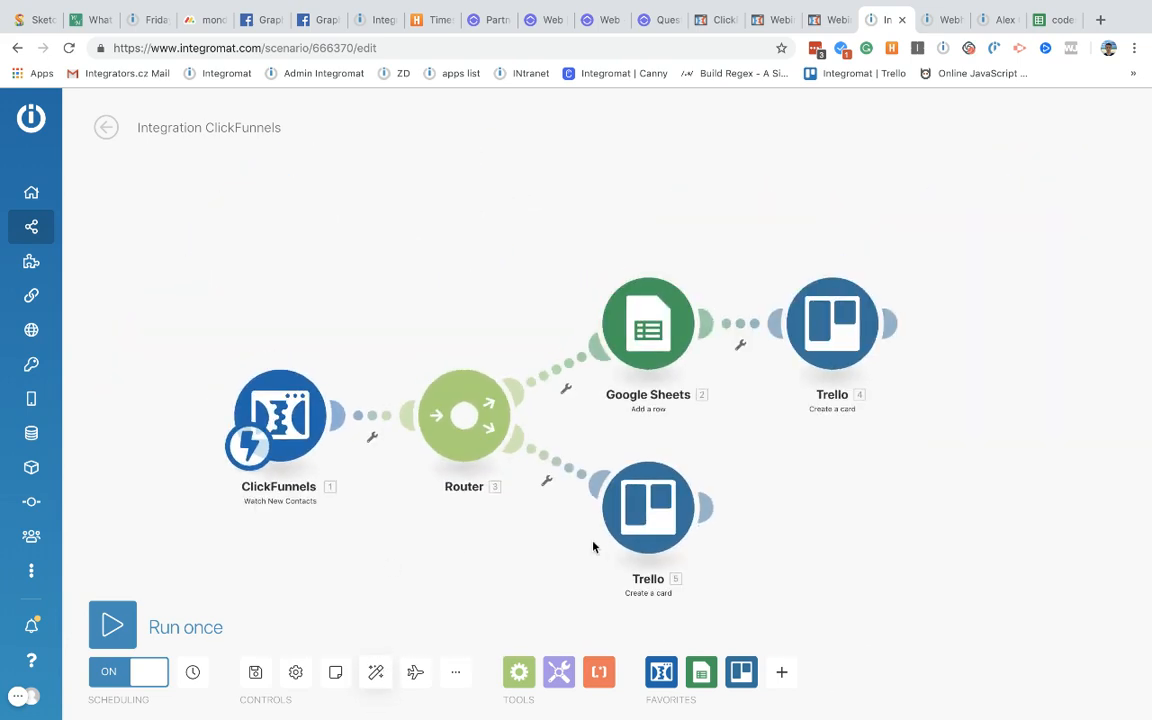
{"action": "scroll", "coordinate": [420, 610], "scroll_direction": "down", "scroll_amount": 1}
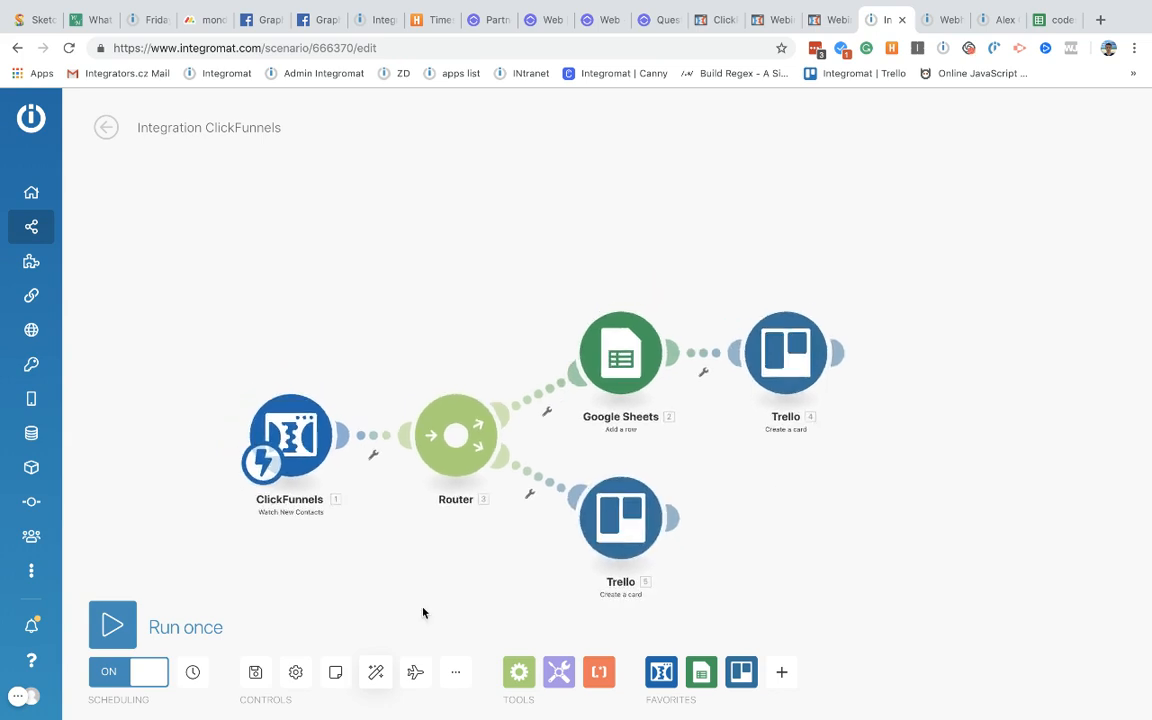
{"action": "right_click", "coordinate": [798, 373]}
{"action": "left_click", "coordinate": [846, 543]}
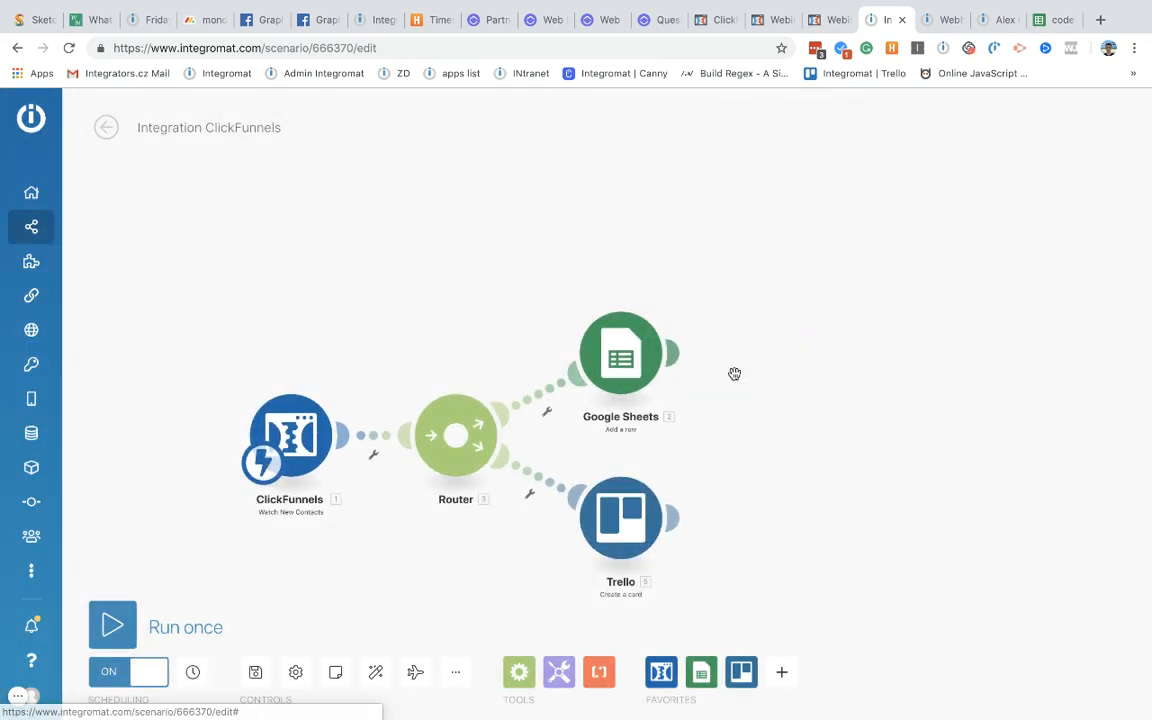
Step: Save the scenario, then go to its overview and open the HISTORY tab
{"action": "left_click_drag", "start_coordinate": [731, 498], "coordinate": [766, 430]}
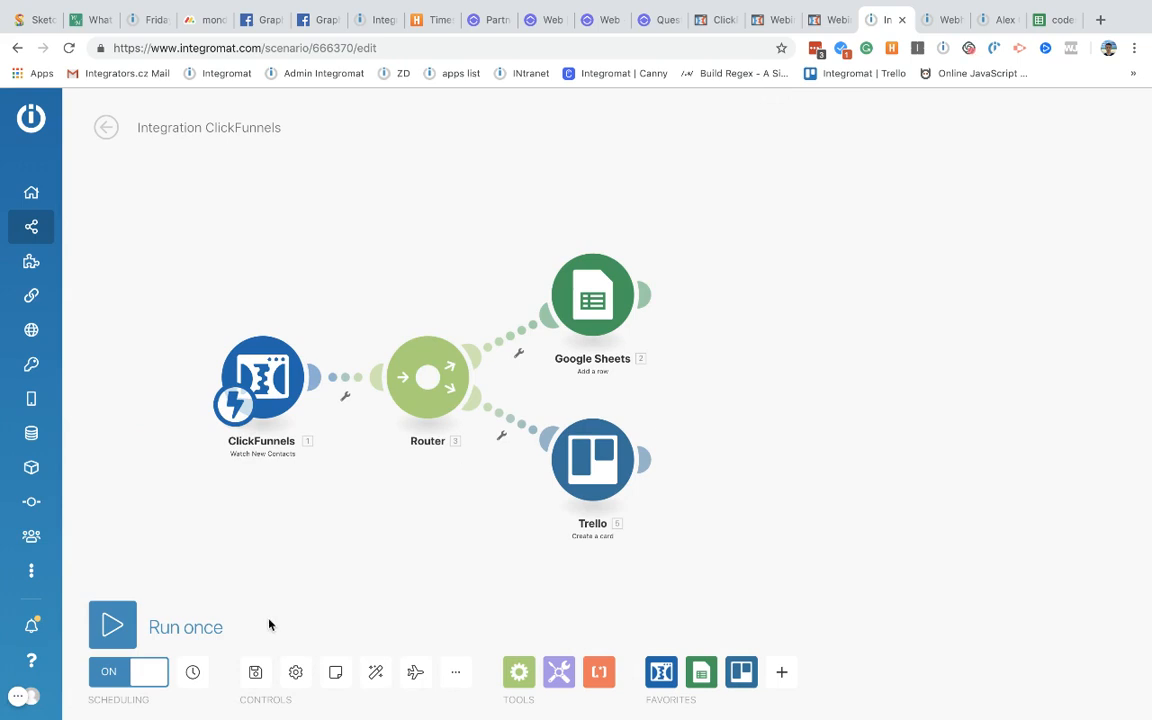
{"action": "left_click", "coordinate": [256, 674]}
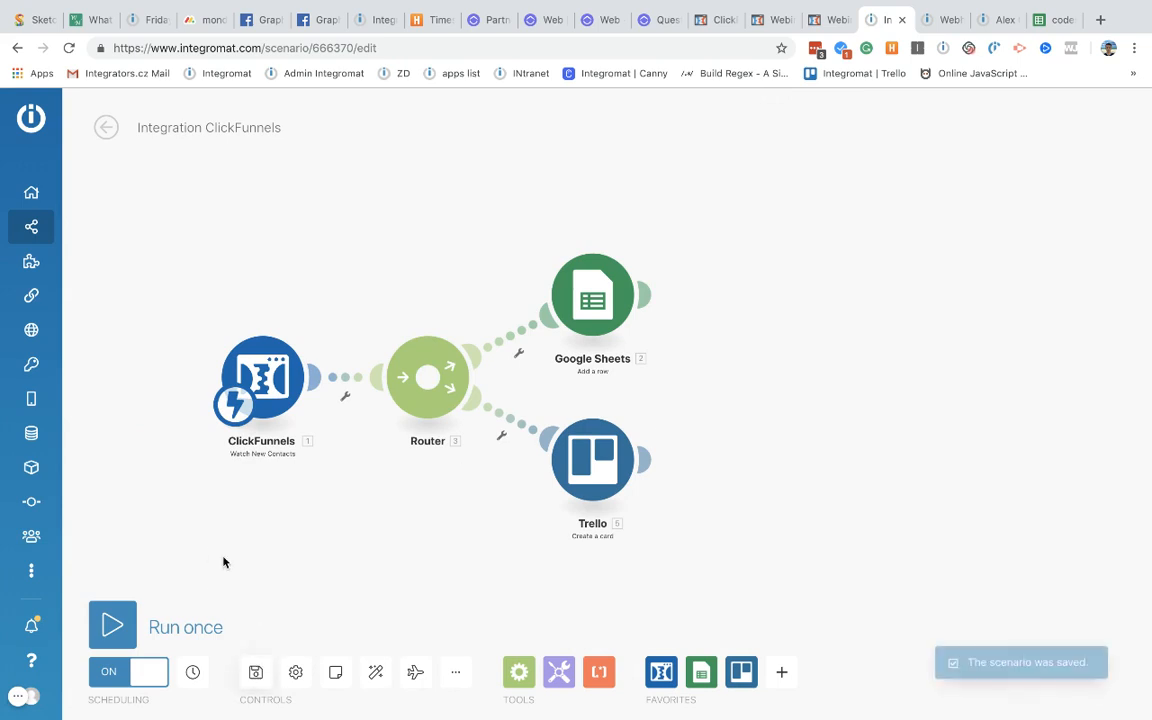
{"action": "left_click", "coordinate": [106, 127]}
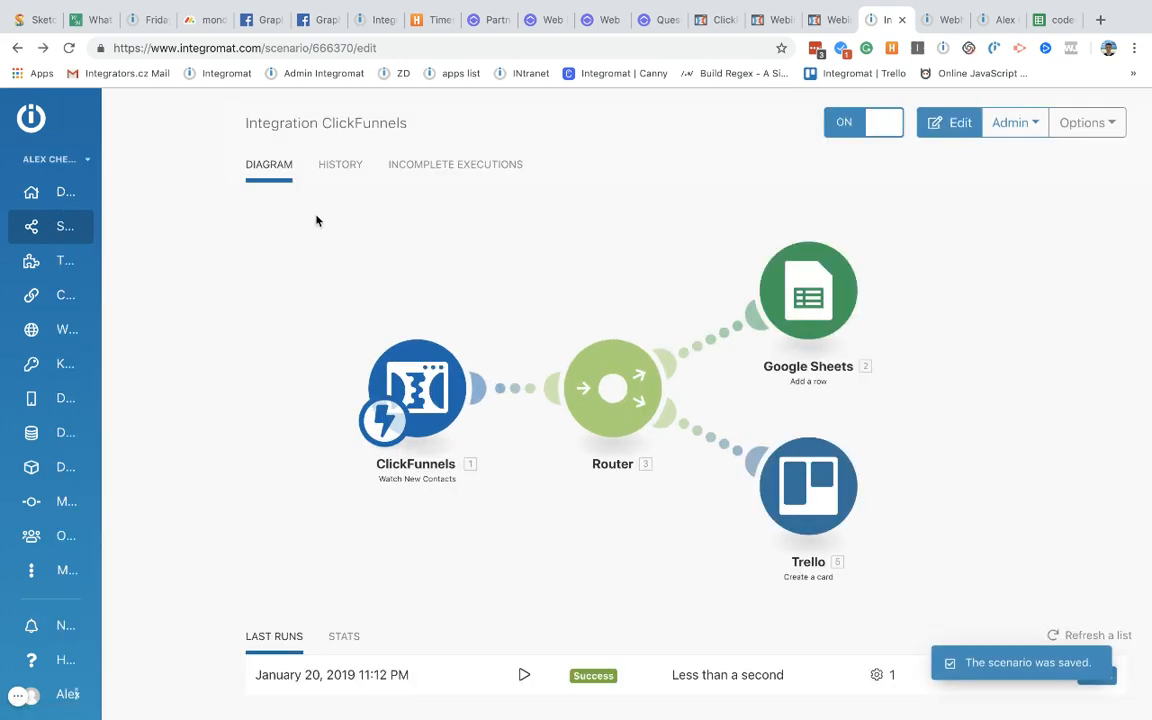
{"action": "left_click", "coordinate": [353, 170]}
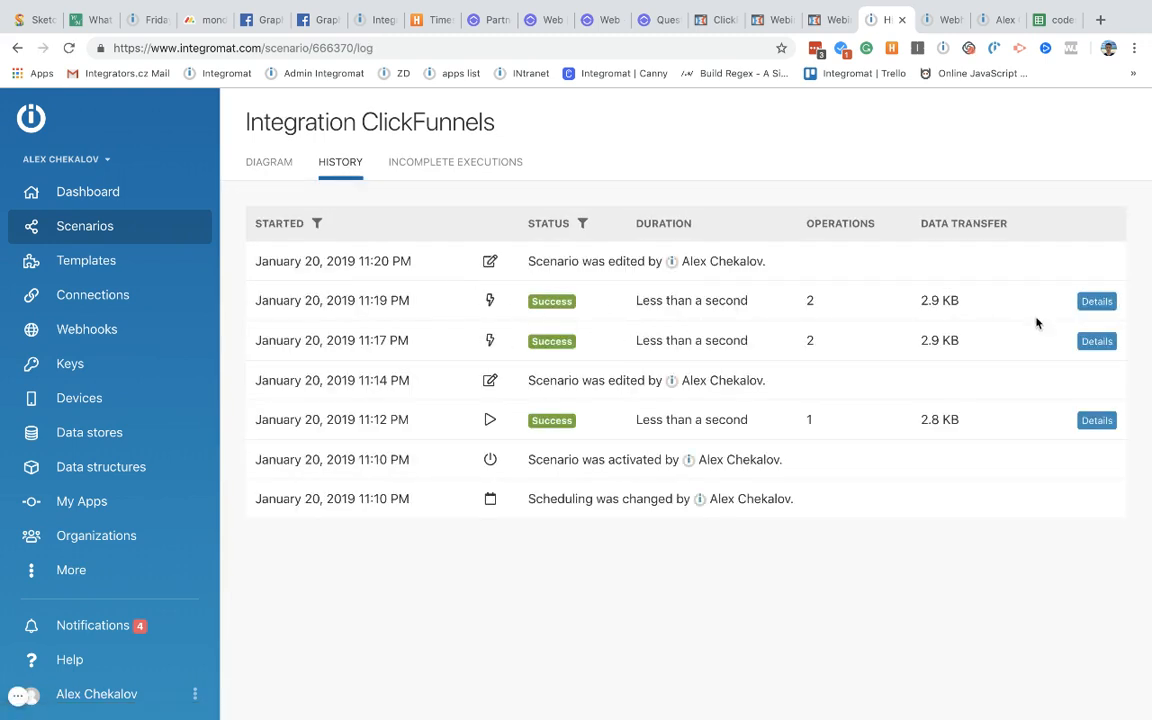
Step: Inspect the ClickFunnels output data from the 11:19 PM run
{"action": "left_click", "coordinate": [1097, 301]}
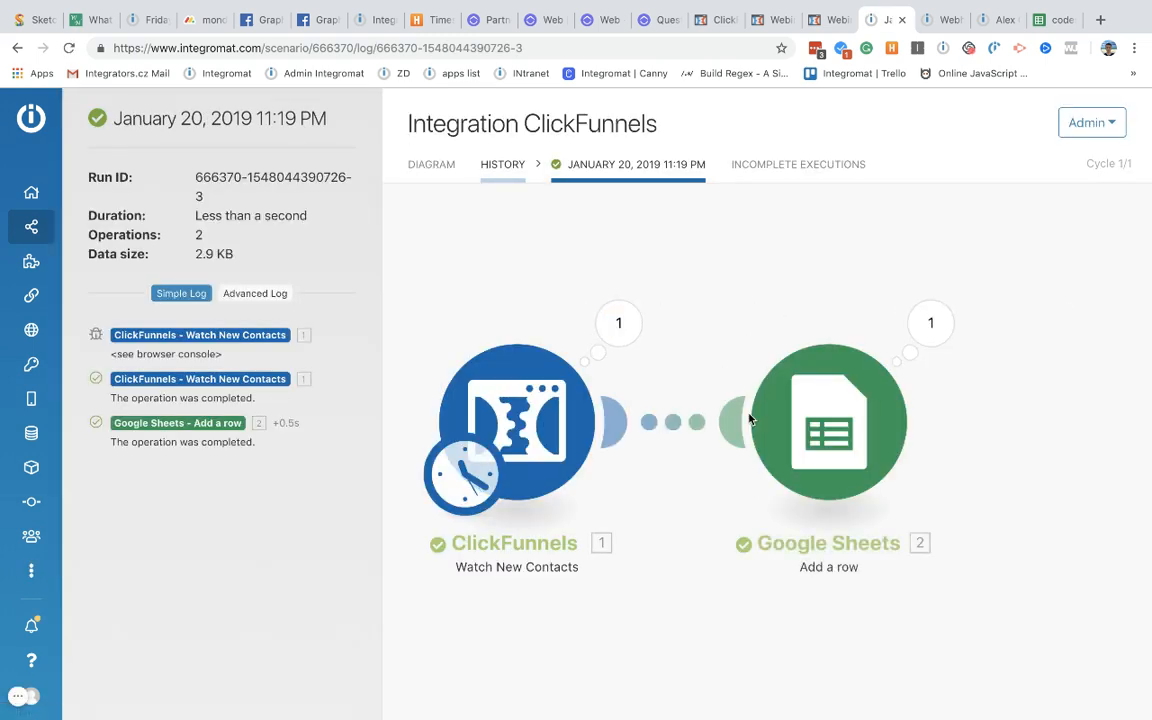
{"action": "left_click", "coordinate": [614, 323]}
{"action": "scroll", "coordinate": [795, 428], "scroll_direction": "down", "scroll_amount": 5}
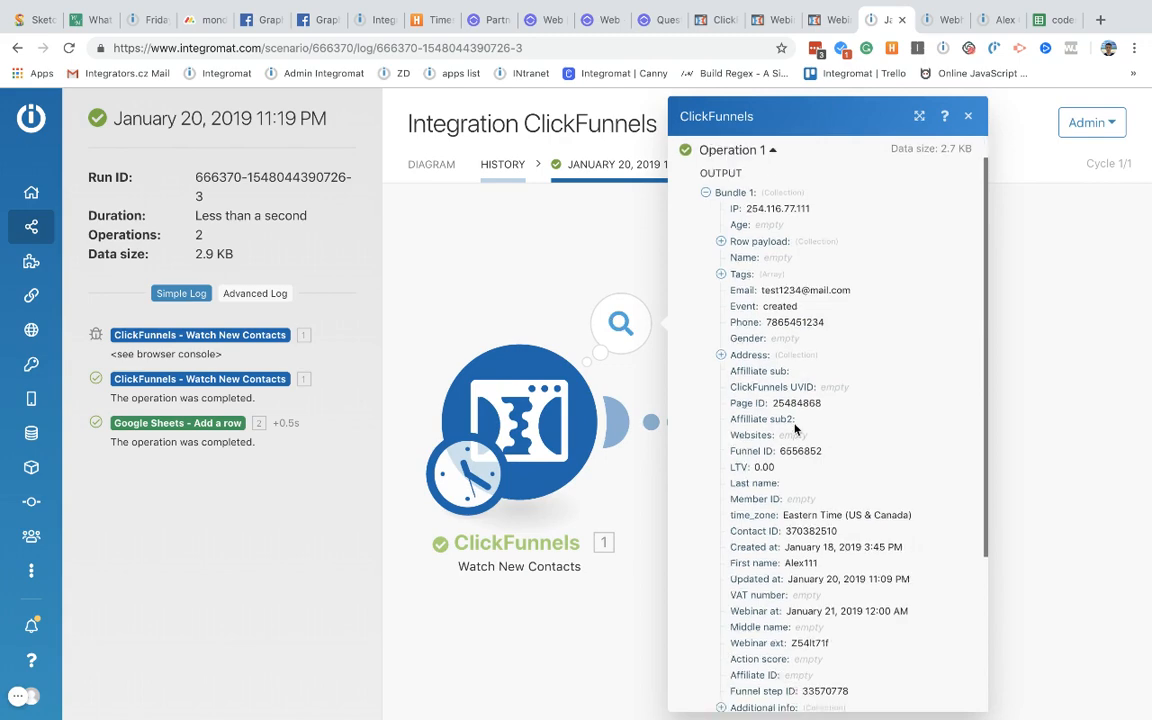
{"action": "scroll", "coordinate": [795, 428], "scroll_direction": "up", "scroll_amount": 5}
{"action": "scroll", "coordinate": [795, 428], "scroll_direction": "down", "scroll_amount": 4}
{"action": "scroll", "coordinate": [795, 428], "scroll_direction": "down", "scroll_amount": 3}
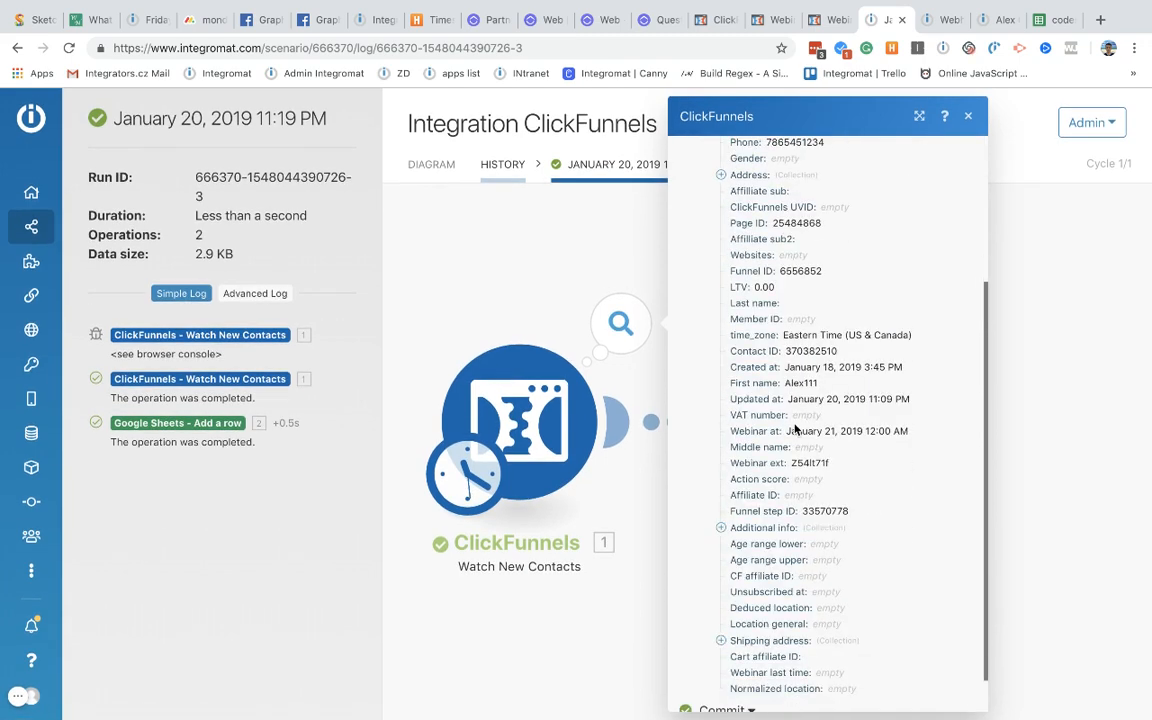
{"action": "left_click", "coordinate": [492, 166]}
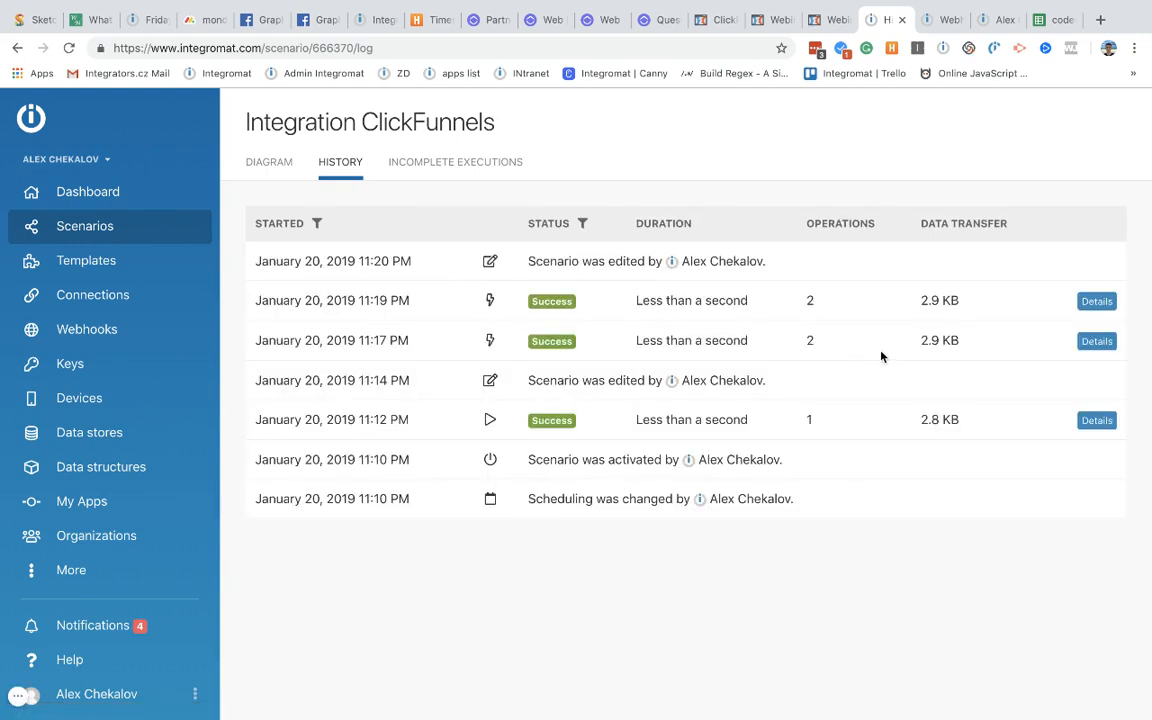
Step: Check the 11:17 PM run's Google Sheets row data, then reopen the 11:19 PM log and switch to ClickFunnels
{"action": "left_click", "coordinate": [1097, 341]}
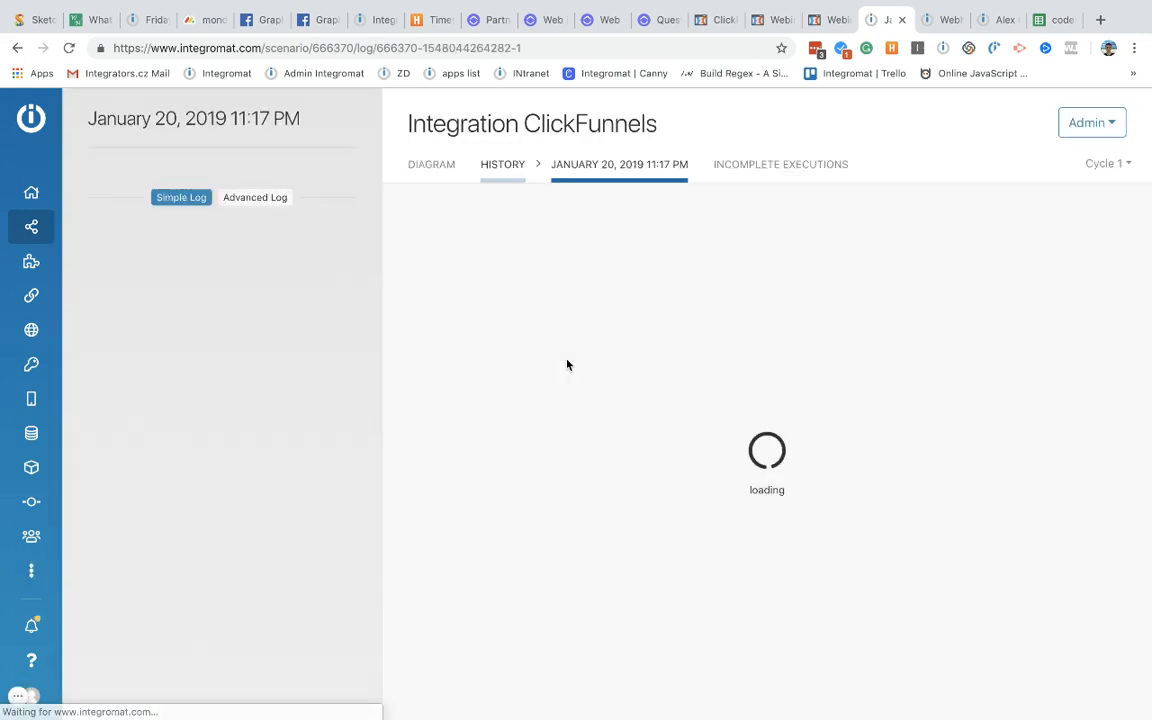
{"action": "left_click", "coordinate": [926, 326]}
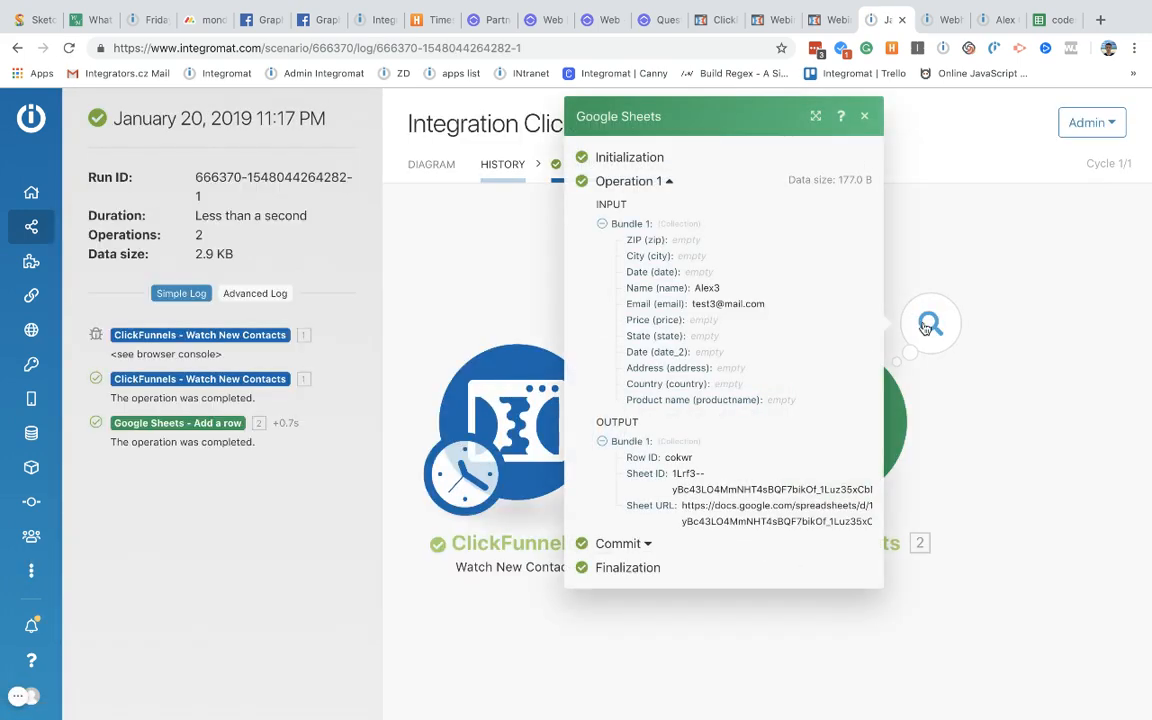
{"action": "left_click_drag", "start_coordinate": [683, 279], "coordinate": [816, 328]}
{"action": "left_click", "coordinate": [522, 286]}
{"action": "left_click", "coordinate": [505, 166]}
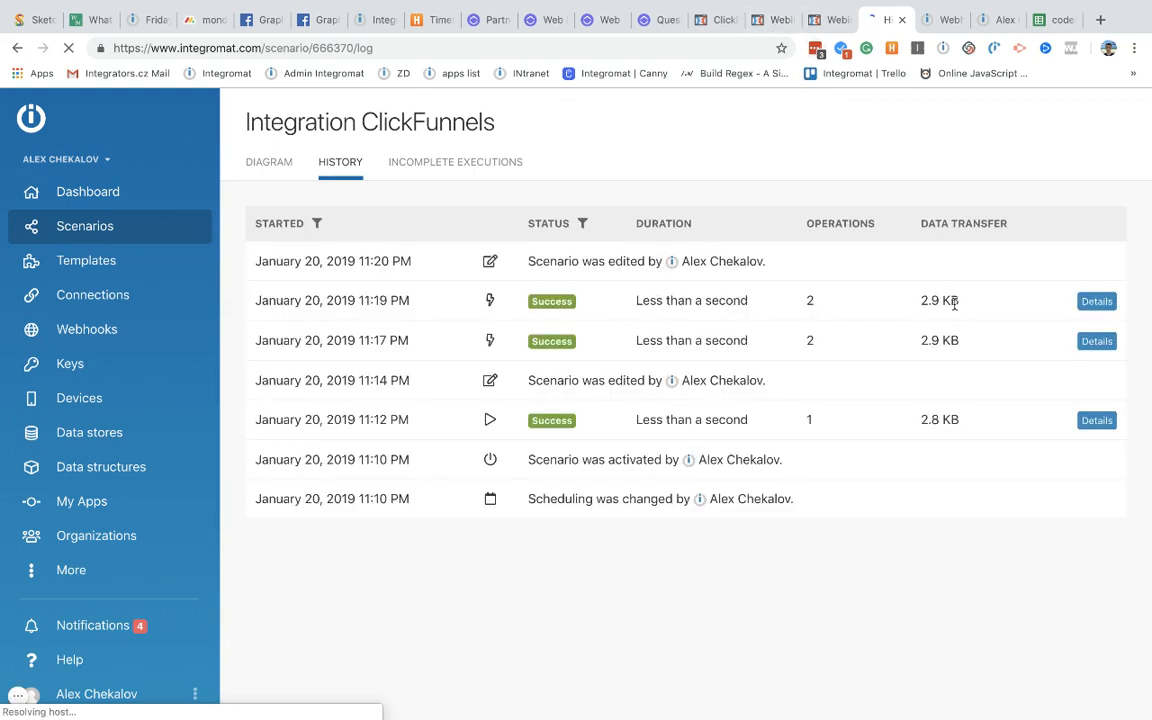
{"action": "left_click", "coordinate": [1094, 302]}
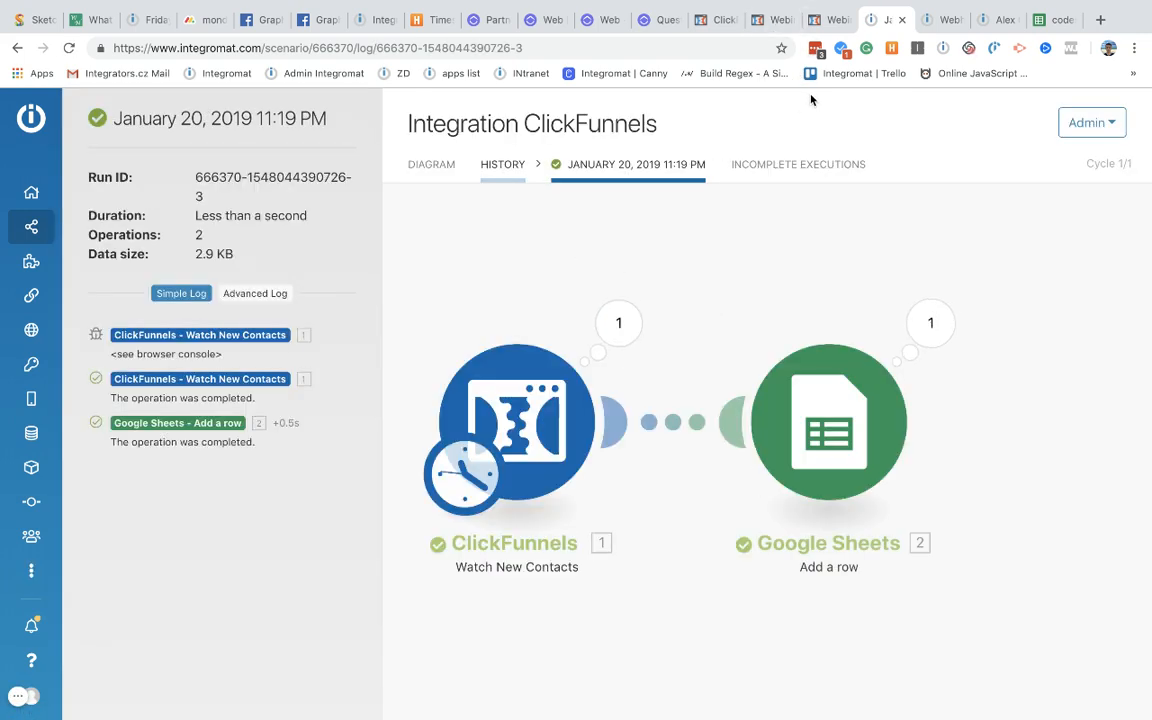
{"action": "left_click", "coordinate": [829, 20]}
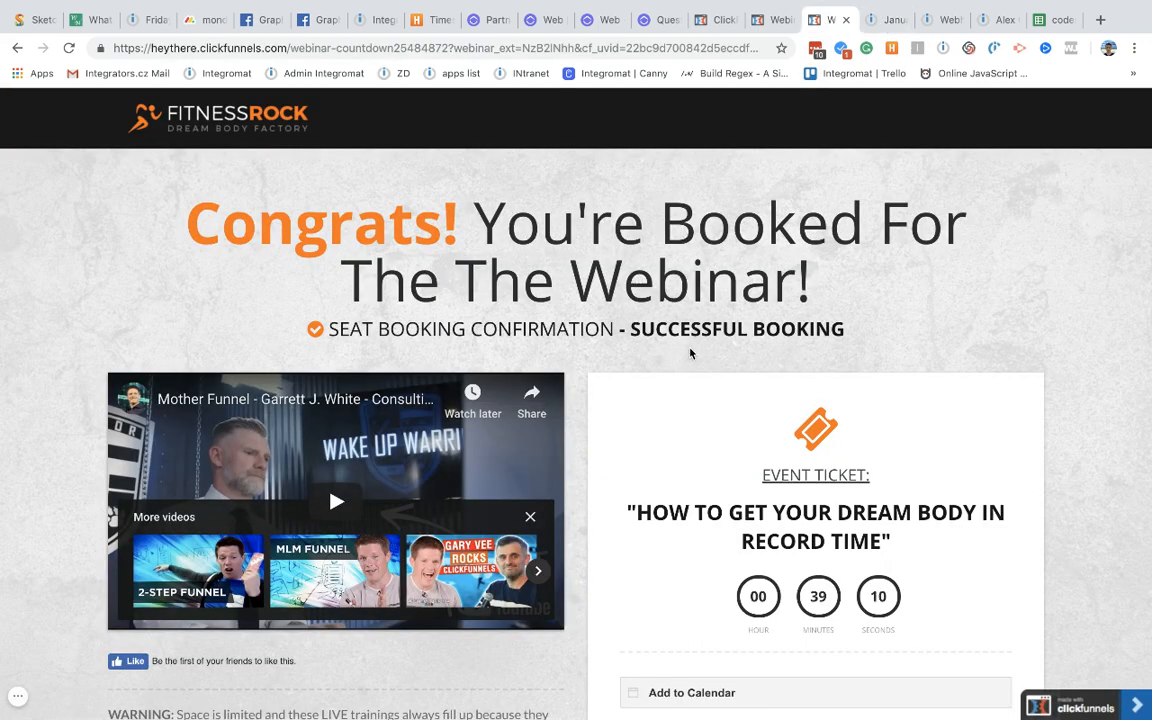
Step: Scroll the webinar booking confirmation, then return to the Integromat scenario's run history
{"action": "scroll", "coordinate": [690, 352], "scroll_direction": "down", "scroll_amount": 4}
{"action": "scroll", "coordinate": [689, 352], "scroll_direction": "up", "scroll_amount": 2}
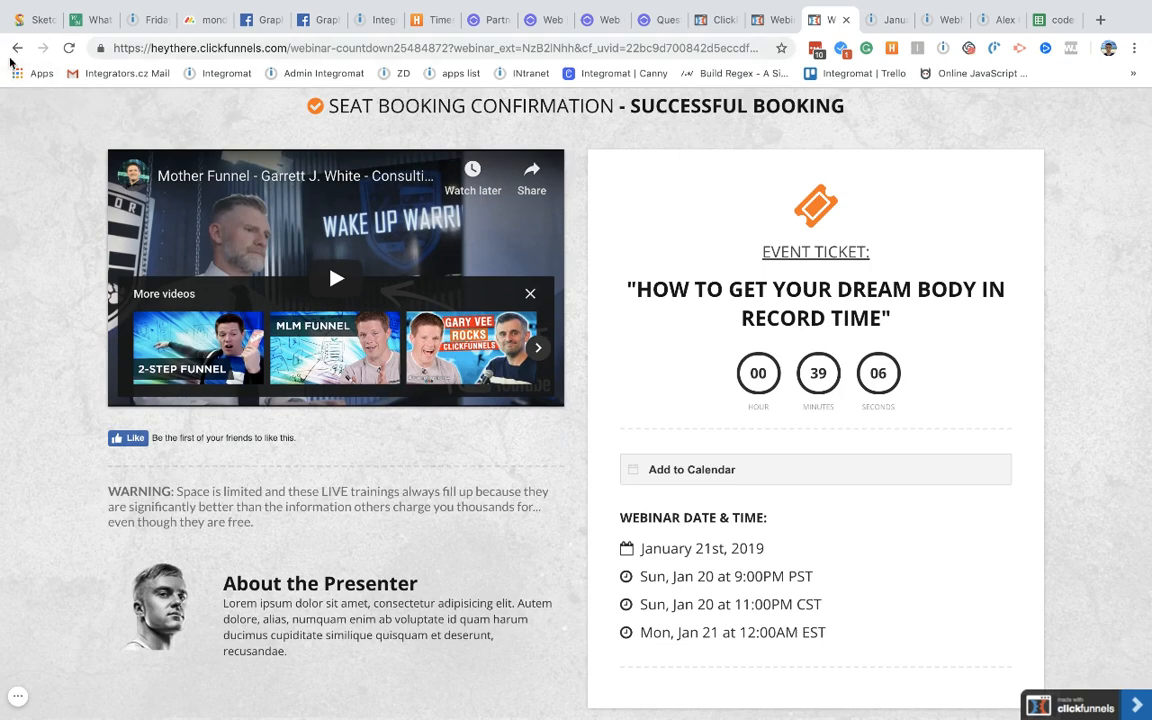
{"action": "left_click", "coordinate": [883, 21]}
{"action": "left_click", "coordinate": [498, 166]}
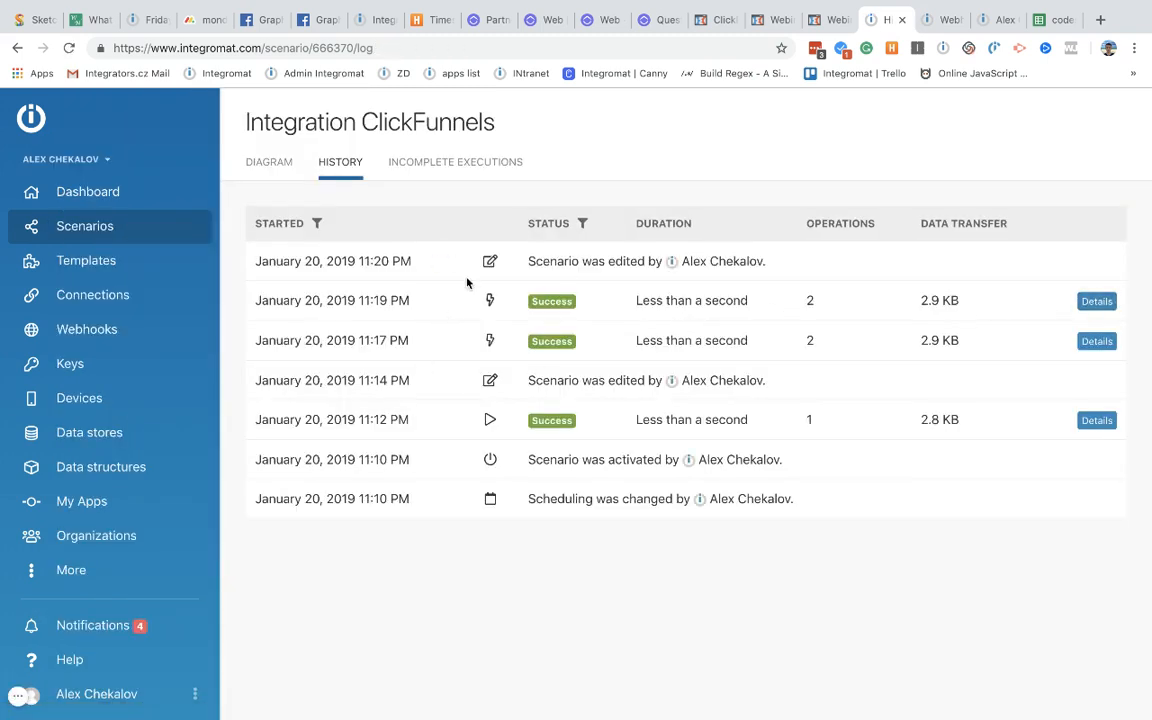
Step: Open the 11:17 PM run log and view the ClickFunnels trigger output
{"action": "left_click", "coordinate": [1097, 301], "text": "super"}
{"action": "left_click", "coordinate": [1097, 341], "text": "super"}
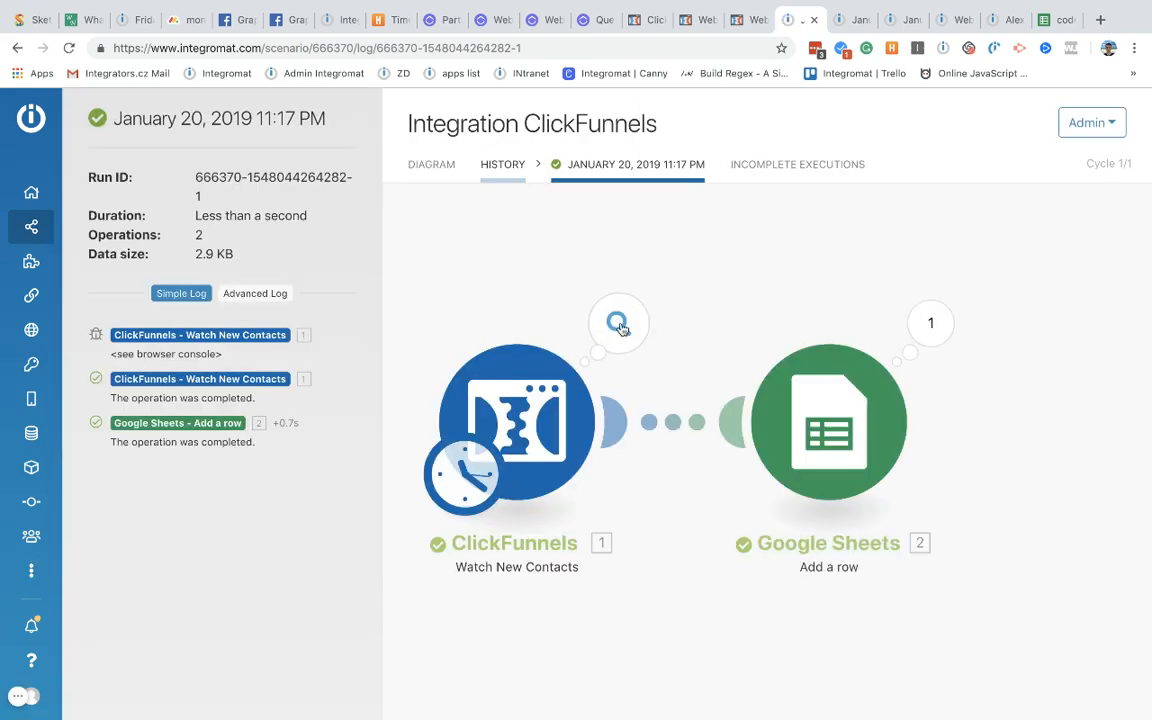
{"action": "left_click", "coordinate": [620, 322]}
{"action": "scroll", "coordinate": [797, 460], "scroll_direction": "down", "scroll_amount": 5}
{"action": "scroll", "coordinate": [797, 463], "scroll_direction": "up", "scroll_amount": 5}
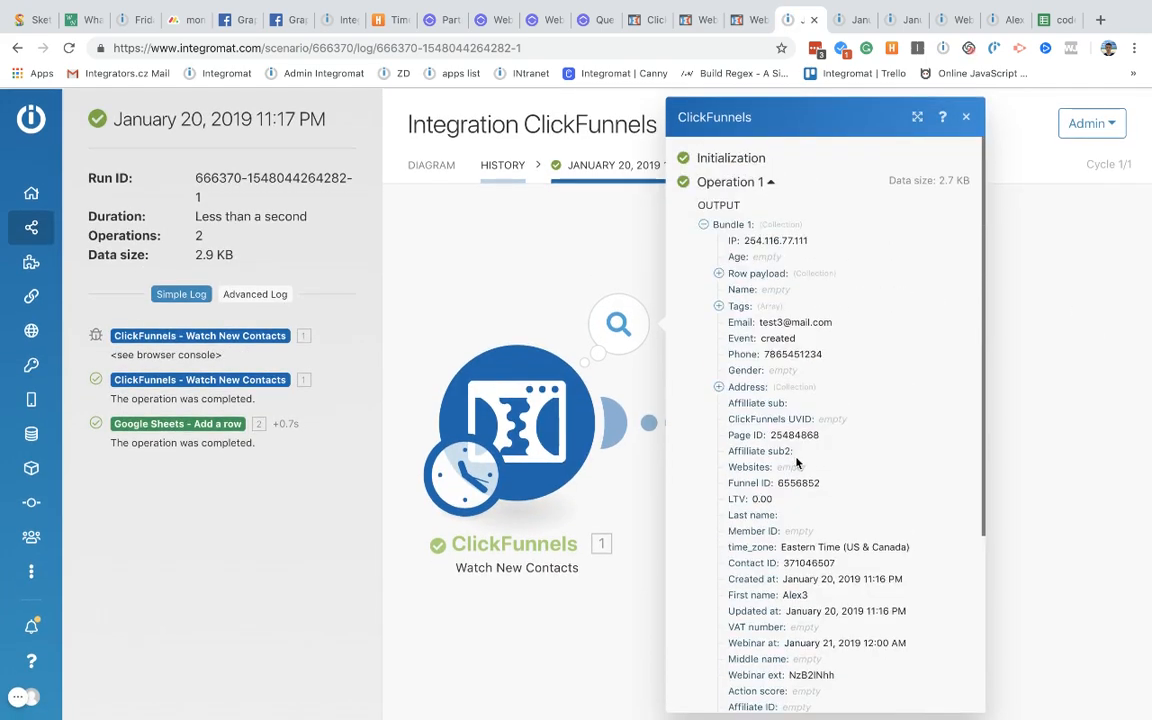
Step: Expand the Row payload and browse its contact fields
{"action": "left_click", "coordinate": [718, 272]}
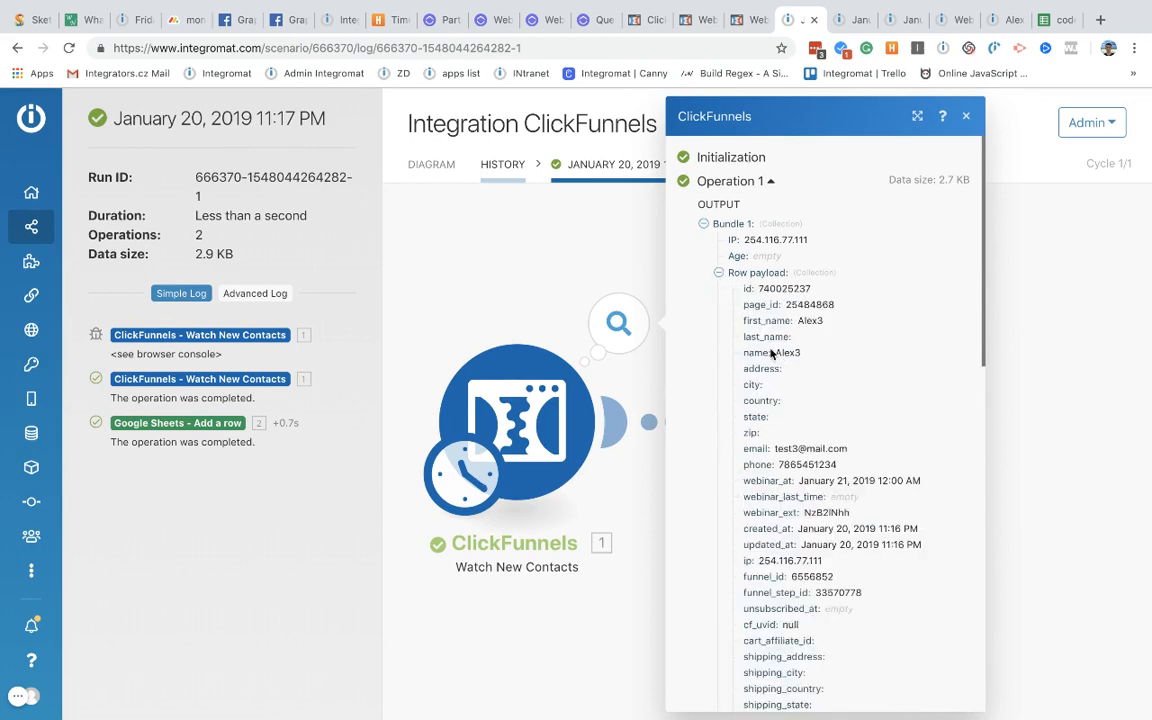
{"action": "scroll", "coordinate": [777, 369], "scroll_direction": "down", "scroll_amount": 10}
{"action": "scroll", "coordinate": [776, 369], "scroll_direction": "up", "scroll_amount": 10}
{"action": "left_click", "coordinate": [718, 273]}
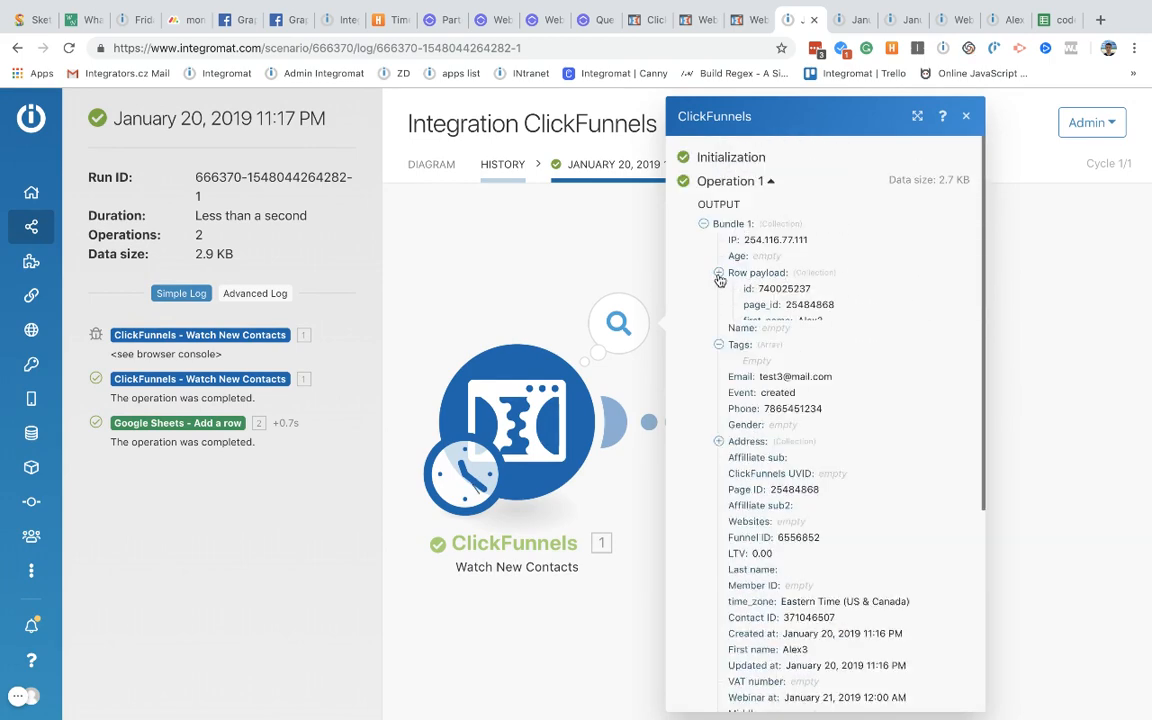
{"action": "left_click", "coordinate": [718, 273]}
{"action": "scroll", "coordinate": [772, 335], "scroll_direction": "down", "scroll_amount": 2}
{"action": "scroll", "coordinate": [773, 334], "scroll_direction": "down", "scroll_amount": 3}
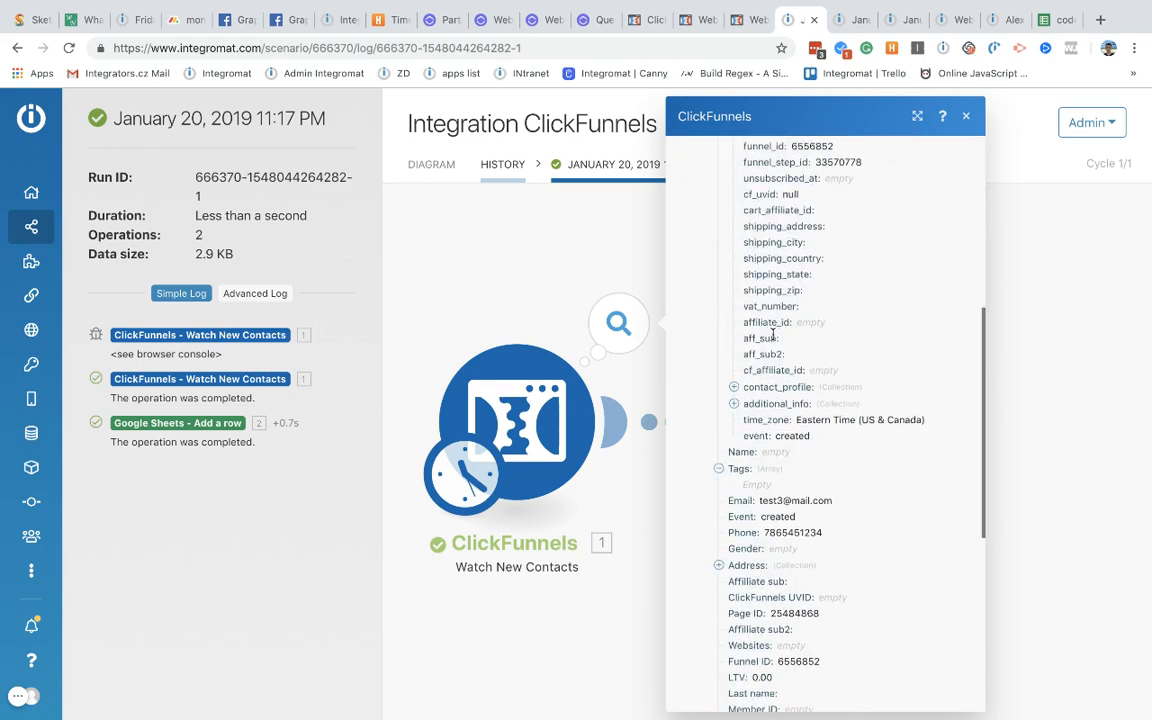
{"action": "scroll", "coordinate": [773, 334], "scroll_direction": "up", "scroll_amount": 5}
{"action": "scroll", "coordinate": [772, 333], "scroll_direction": "down", "scroll_amount": 3}
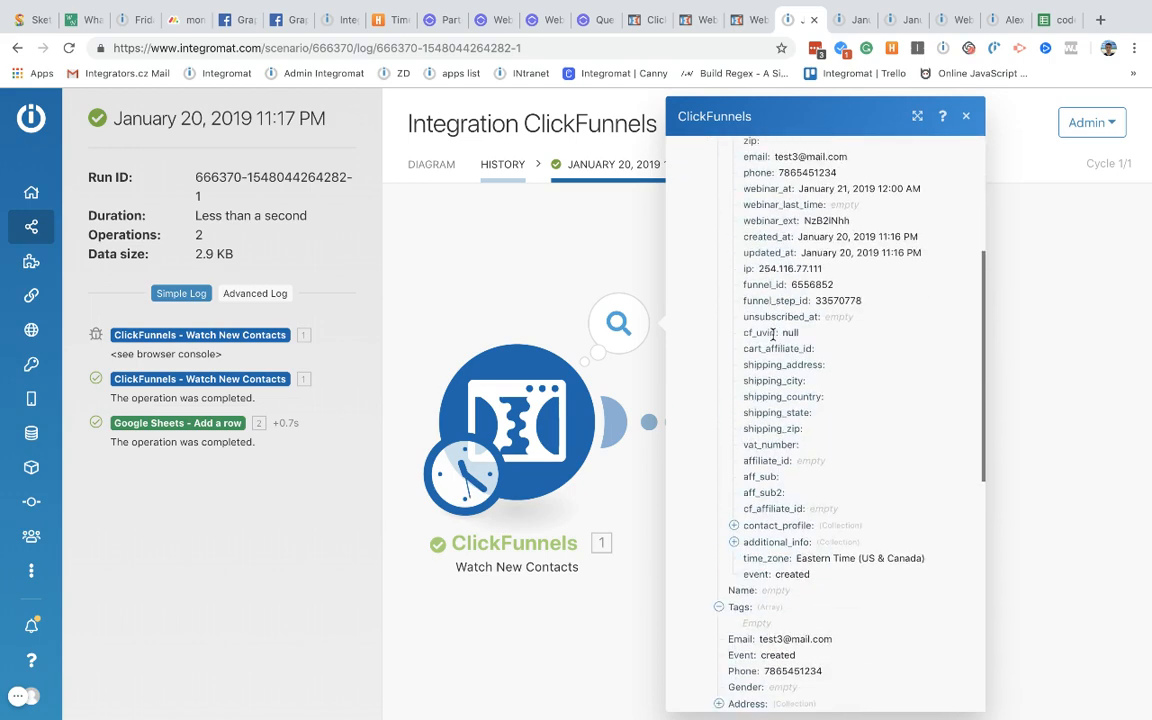
{"action": "scroll", "coordinate": [772, 328], "scroll_direction": "up", "scroll_amount": 4}
{"action": "scroll", "coordinate": [757, 485], "scroll_direction": "down", "scroll_amount": 10}
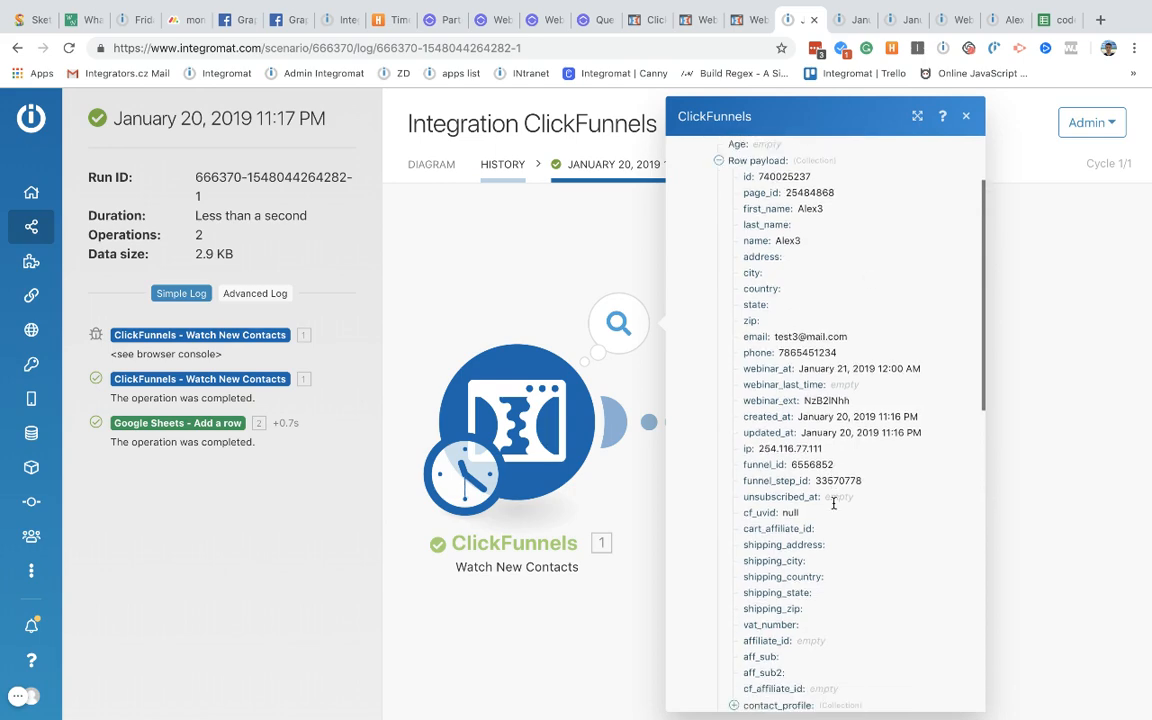
{"action": "scroll", "coordinate": [784, 257], "scroll_direction": "up", "scroll_amount": 4}
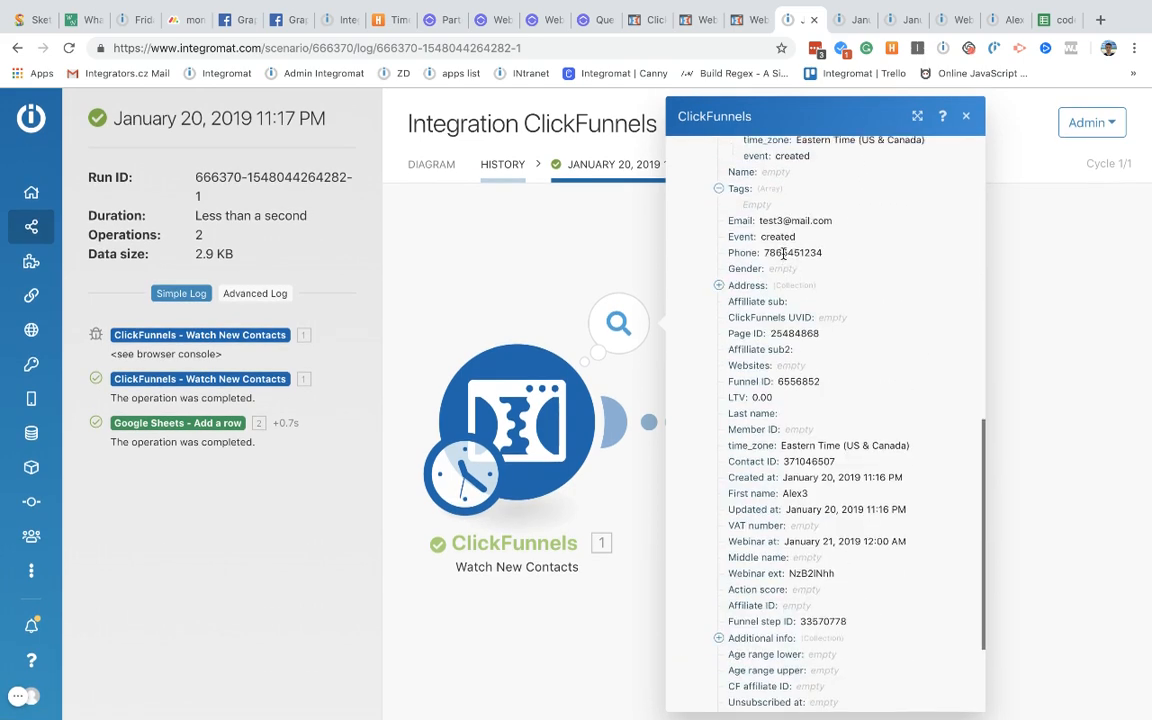
{"action": "scroll", "coordinate": [784, 259], "scroll_direction": "down", "scroll_amount": 4}
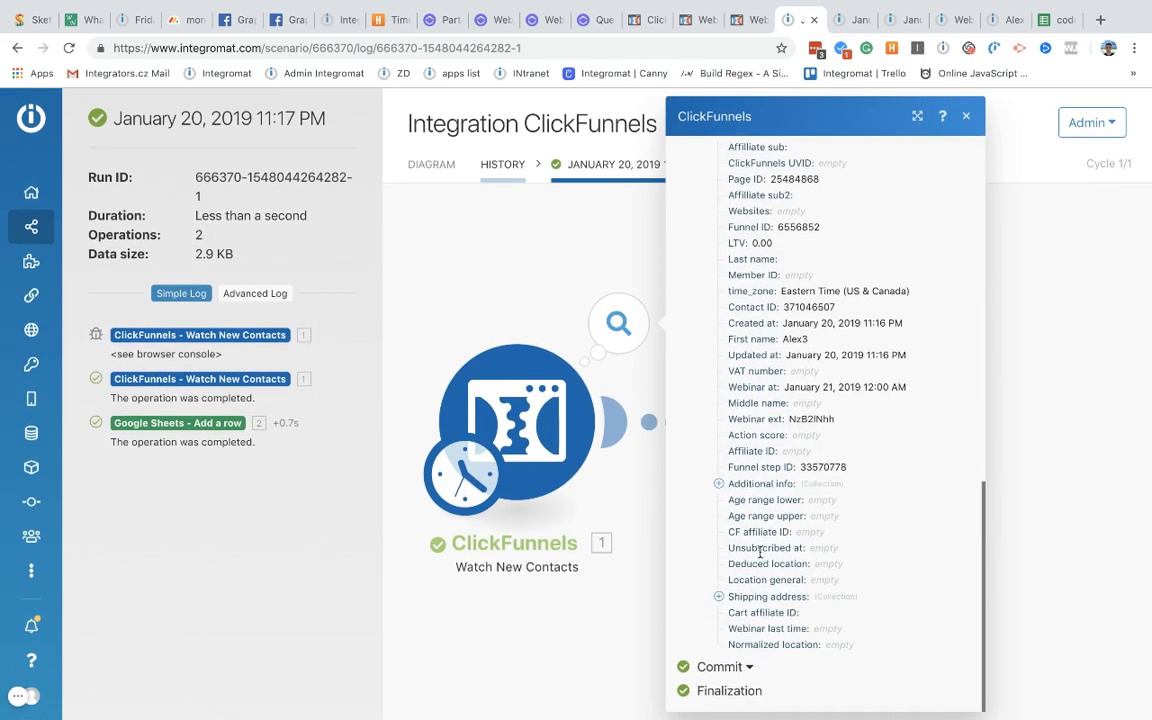
{"action": "scroll", "coordinate": [760, 546], "scroll_direction": "up", "scroll_amount": 10}
{"action": "scroll", "coordinate": [760, 370], "scroll_direction": "down", "scroll_amount": 5}
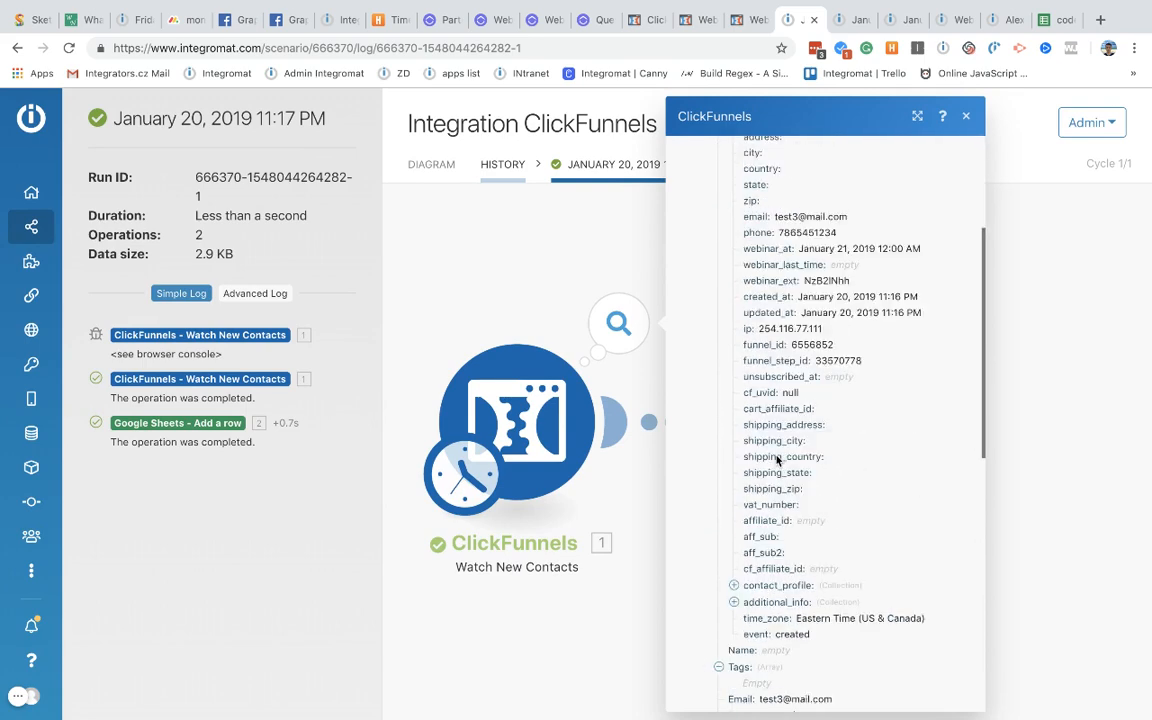
Step: Expand additional_info and contact_profile, then view the row data sent to Google Sheets
{"action": "left_click", "coordinate": [733, 380]}
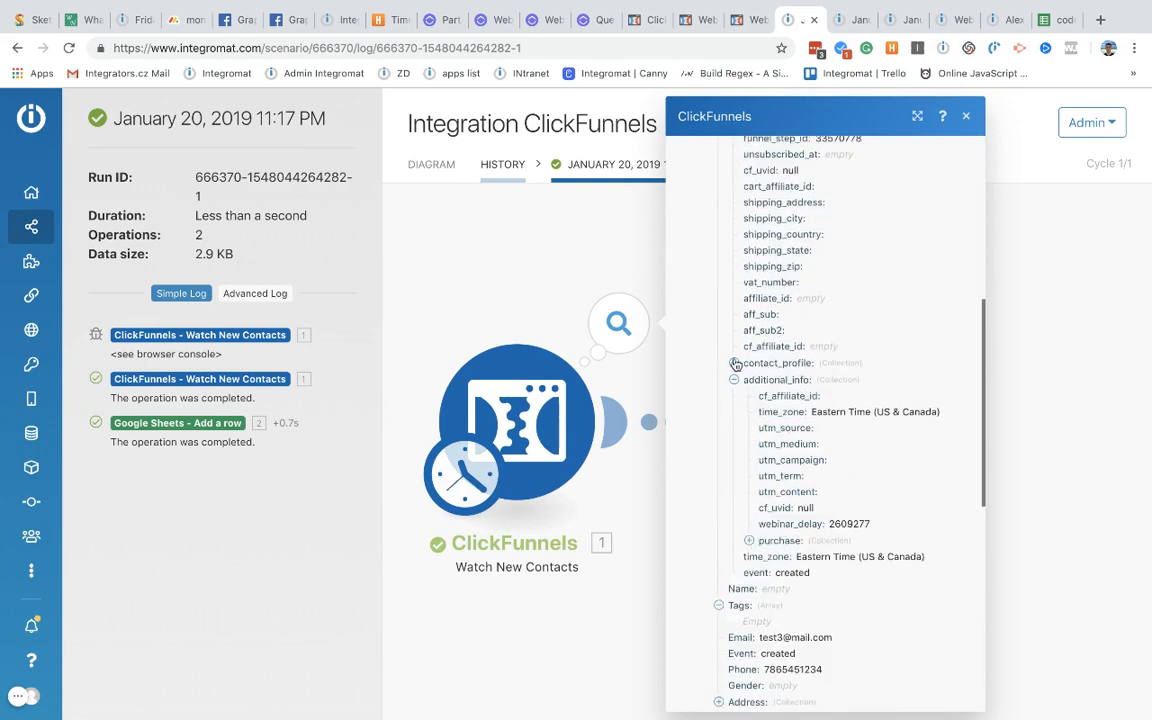
{"action": "left_click", "coordinate": [733, 362]}
{"action": "scroll", "coordinate": [805, 401], "scroll_direction": "down", "scroll_amount": 3}
{"action": "scroll", "coordinate": [806, 400], "scroll_direction": "up", "scroll_amount": 2}
{"action": "scroll", "coordinate": [806, 400], "scroll_direction": "up", "scroll_amount": 8}
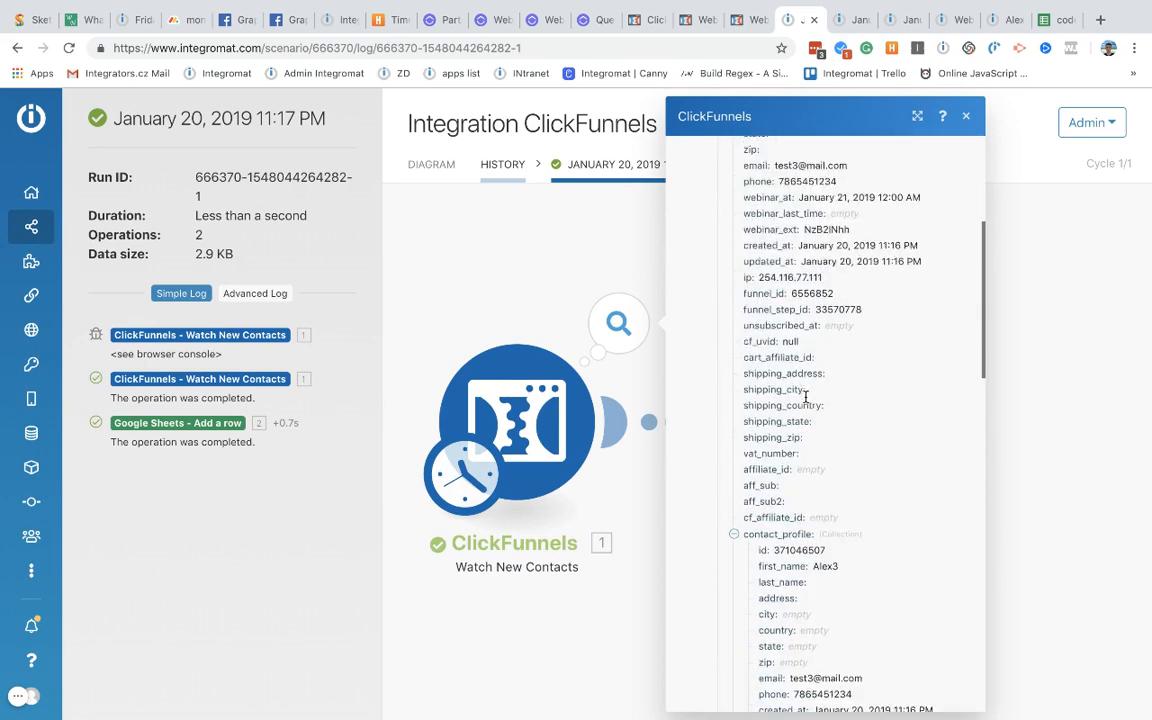
{"action": "left_click", "coordinate": [718, 274]}
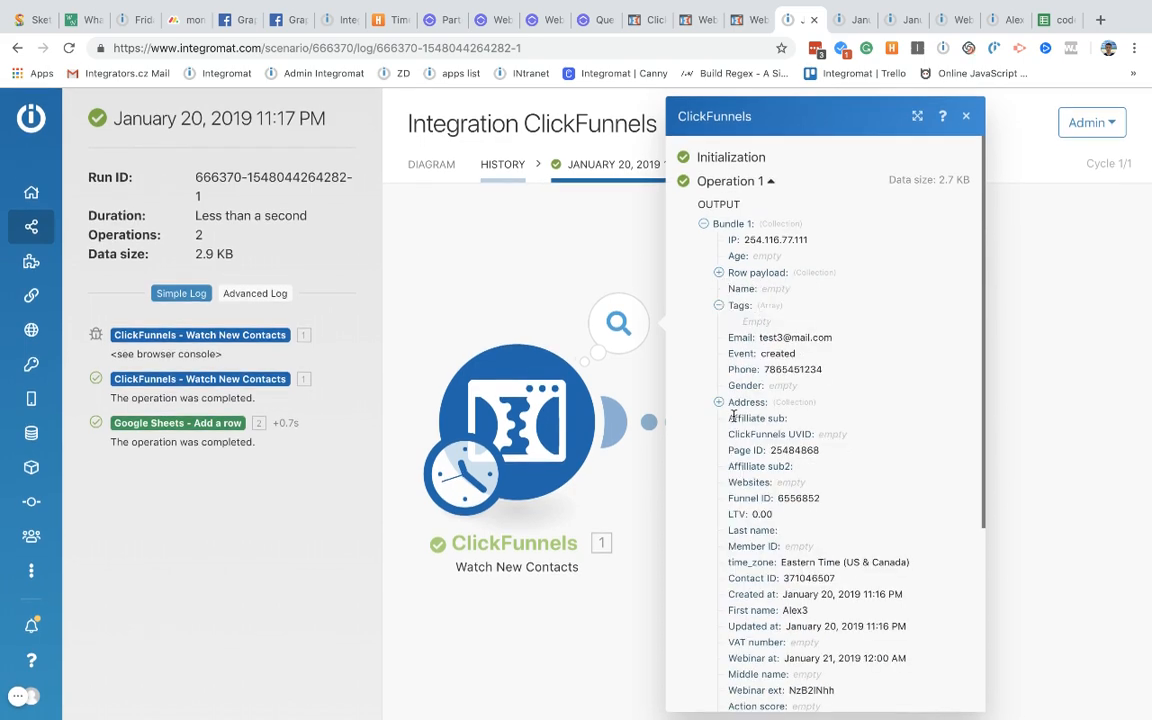
{"action": "left_click", "coordinate": [575, 250]}
{"action": "left_click", "coordinate": [930, 322]}
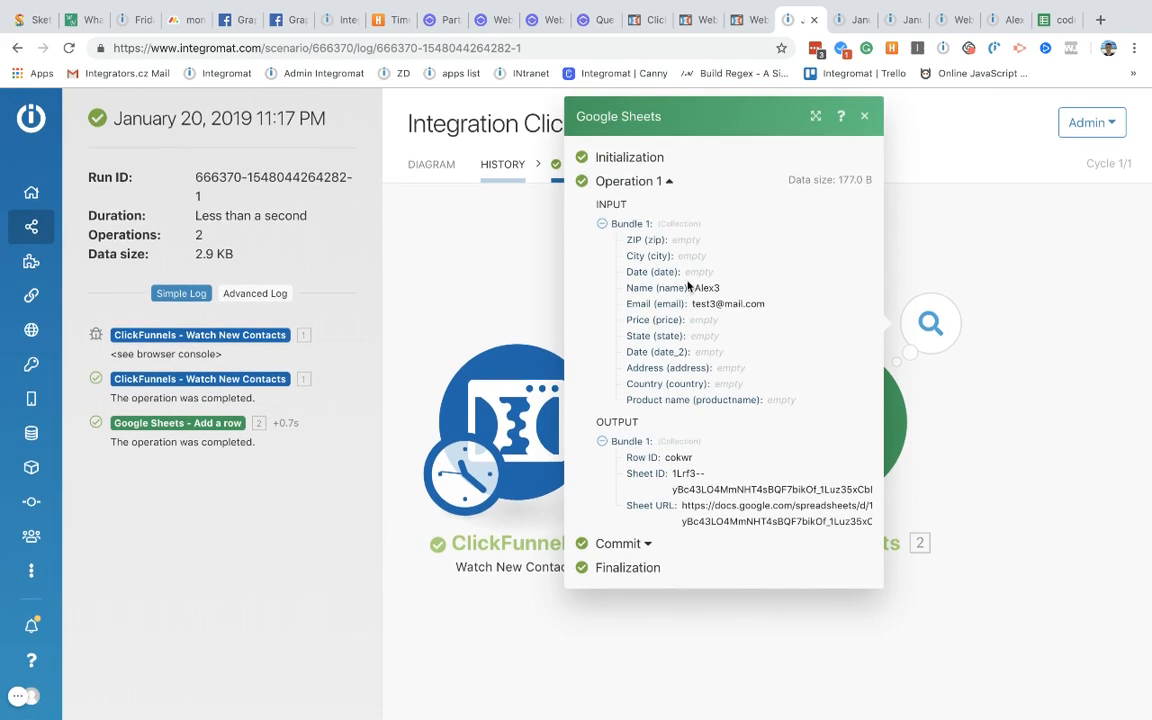
Step: Close the Google Sheets operation details panel
{"action": "left_click_drag", "start_coordinate": [639, 256], "coordinate": [771, 399]}
{"action": "left_click", "coordinate": [783, 399]}
{"action": "left_click", "coordinate": [975, 419]}
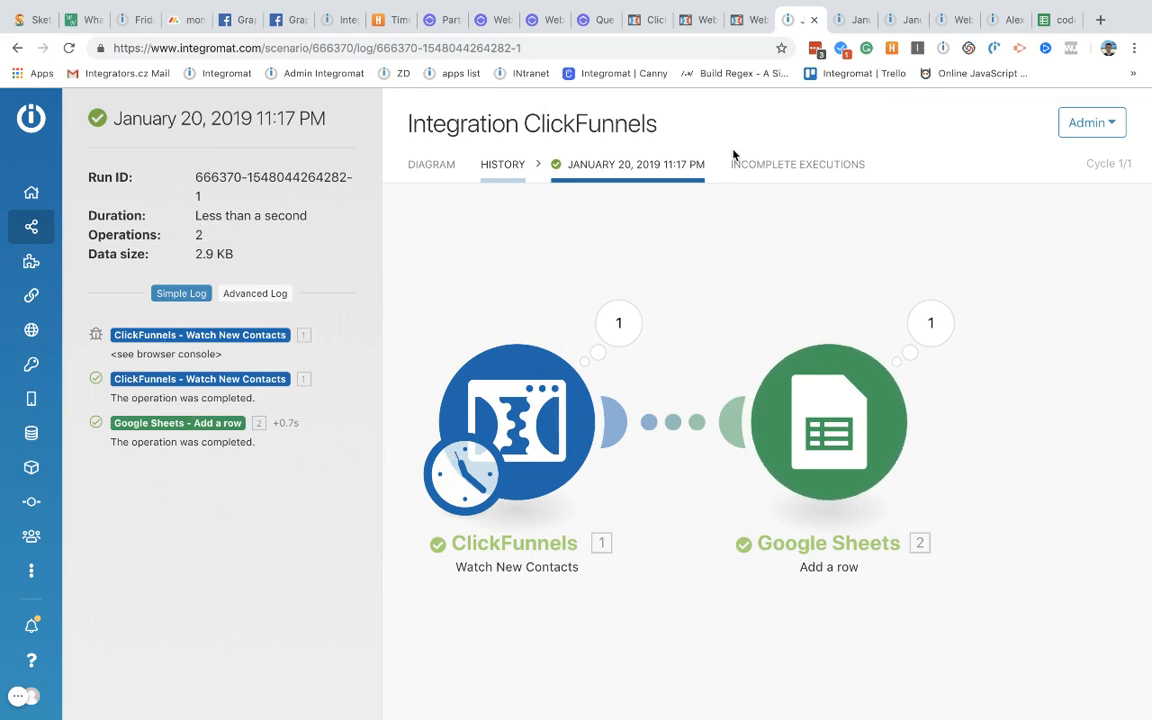
Step: Check the scenario's new rows in the codes spreadsheet, then return to the run log
{"action": "left_click", "coordinate": [1049, 24]}
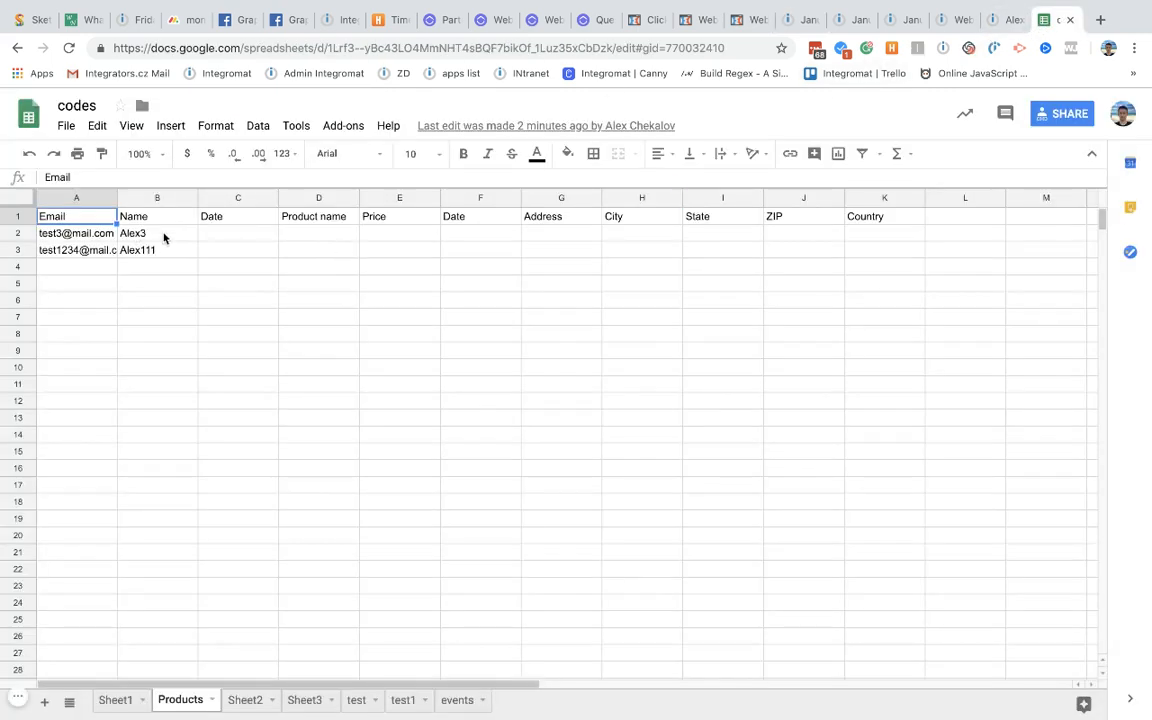
{"action": "left_click_drag", "start_coordinate": [164, 235], "coordinate": [92, 264]}
{"action": "left_click", "coordinate": [101, 288]}
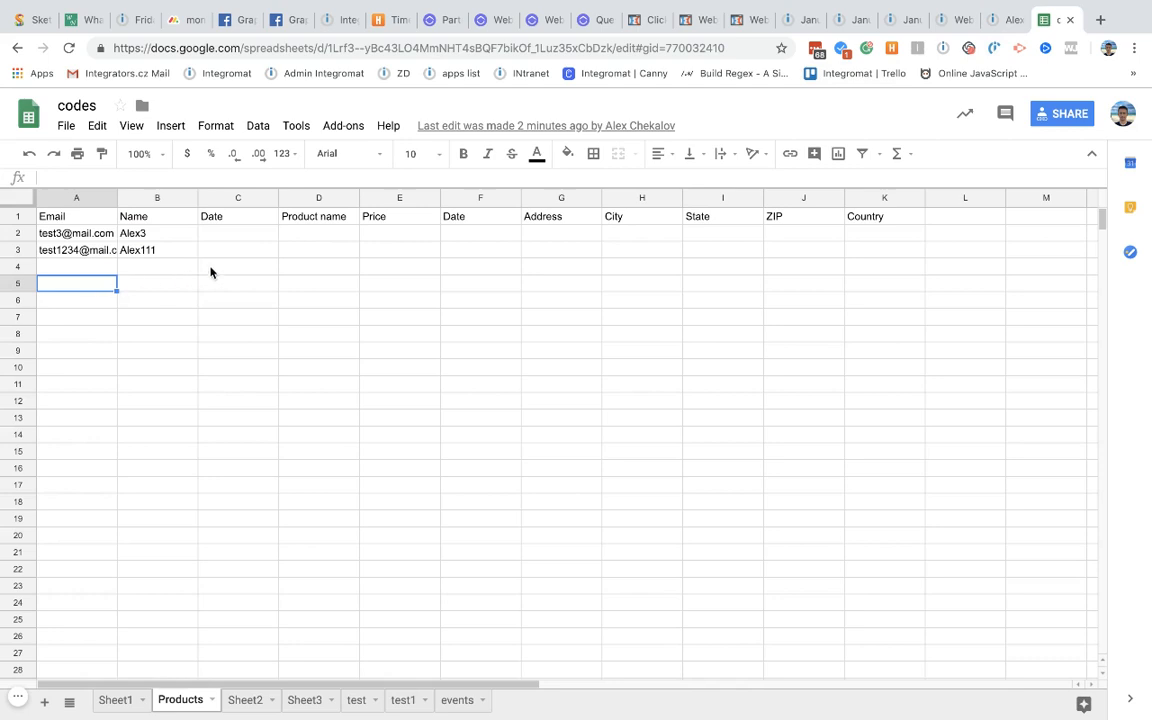
{"action": "left_click_drag", "start_coordinate": [215, 254], "coordinate": [84, 238]}
{"action": "left_click", "coordinate": [257, 304]}
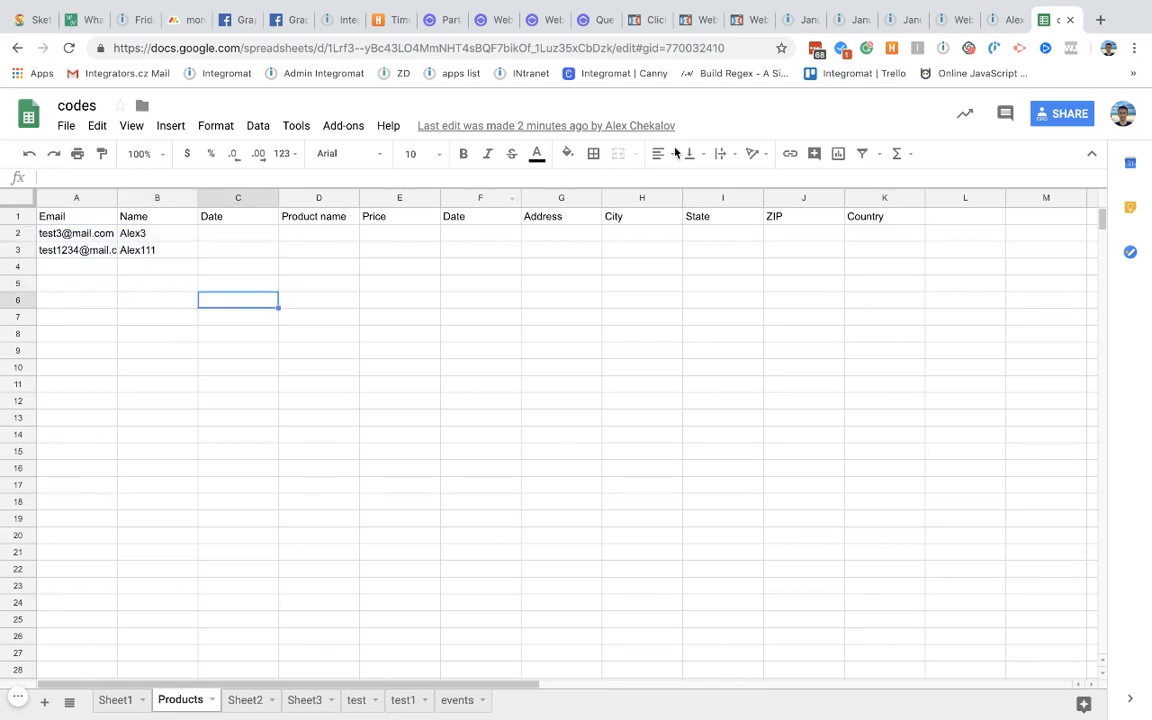
{"action": "left_click", "coordinate": [802, 20]}
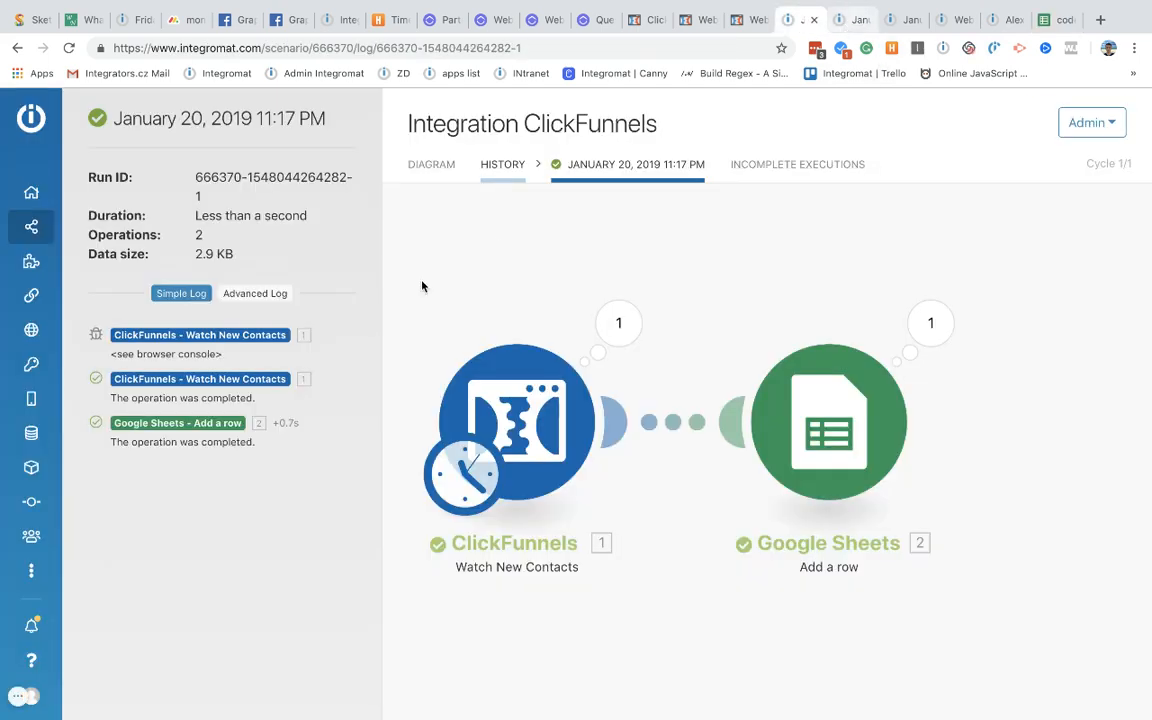
Step: Add a trial ClickFunnels Watch New Purchases module to the diagram and start creating a webhook
{"action": "left_click", "coordinate": [431, 166]}
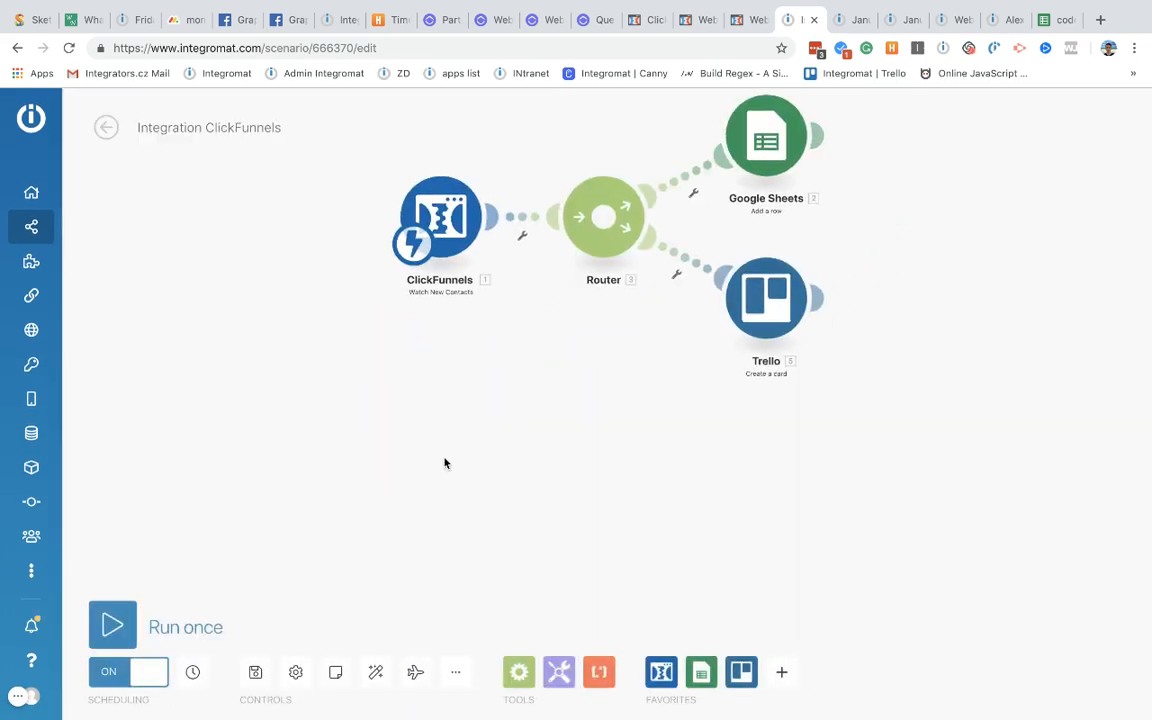
{"action": "right_click", "coordinate": [445, 463]}
{"action": "left_click", "coordinate": [495, 477]}
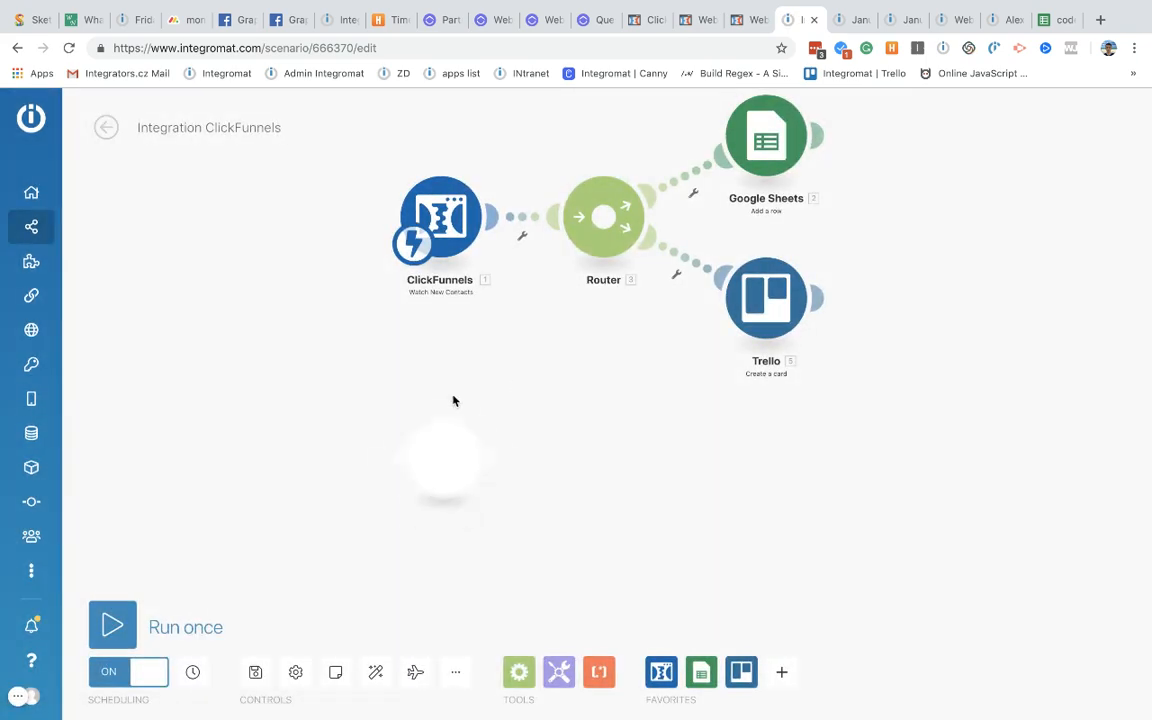
{"action": "left_click", "coordinate": [445, 463]}
{"action": "left_click", "coordinate": [592, 376]}
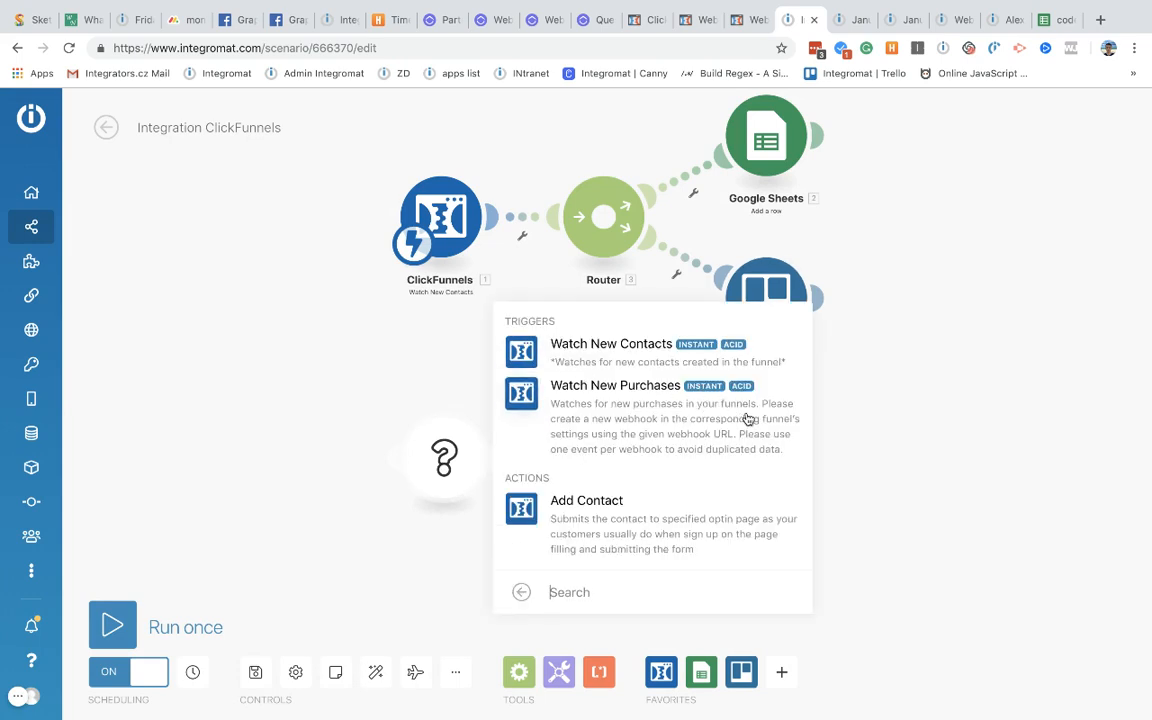
{"action": "left_click", "coordinate": [609, 407]}
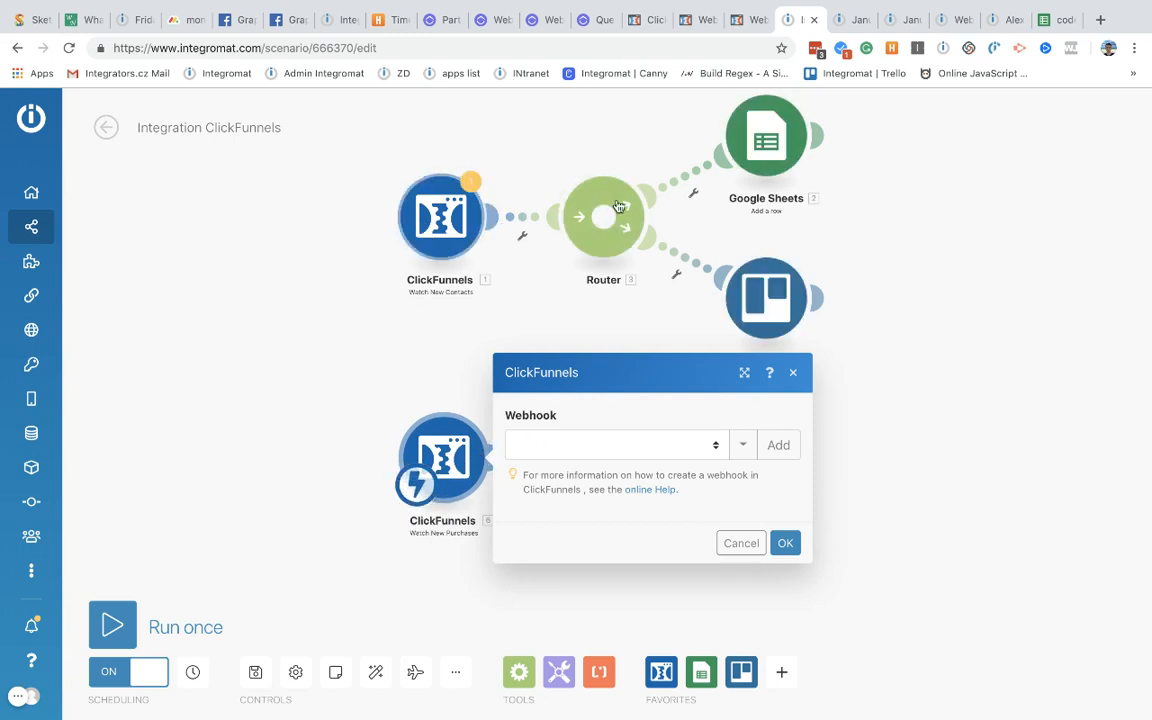
{"action": "scroll", "coordinate": [440, 337], "scroll_direction": "down", "scroll_amount": 1}
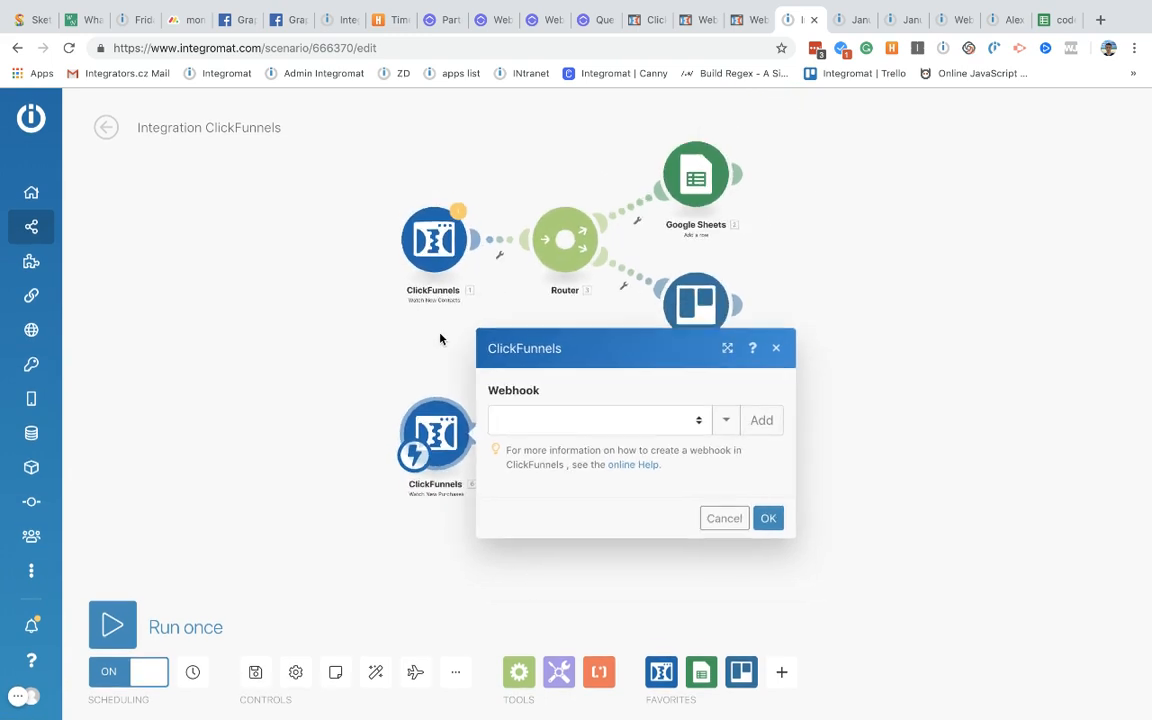
{"action": "left_click", "coordinate": [761, 418]}
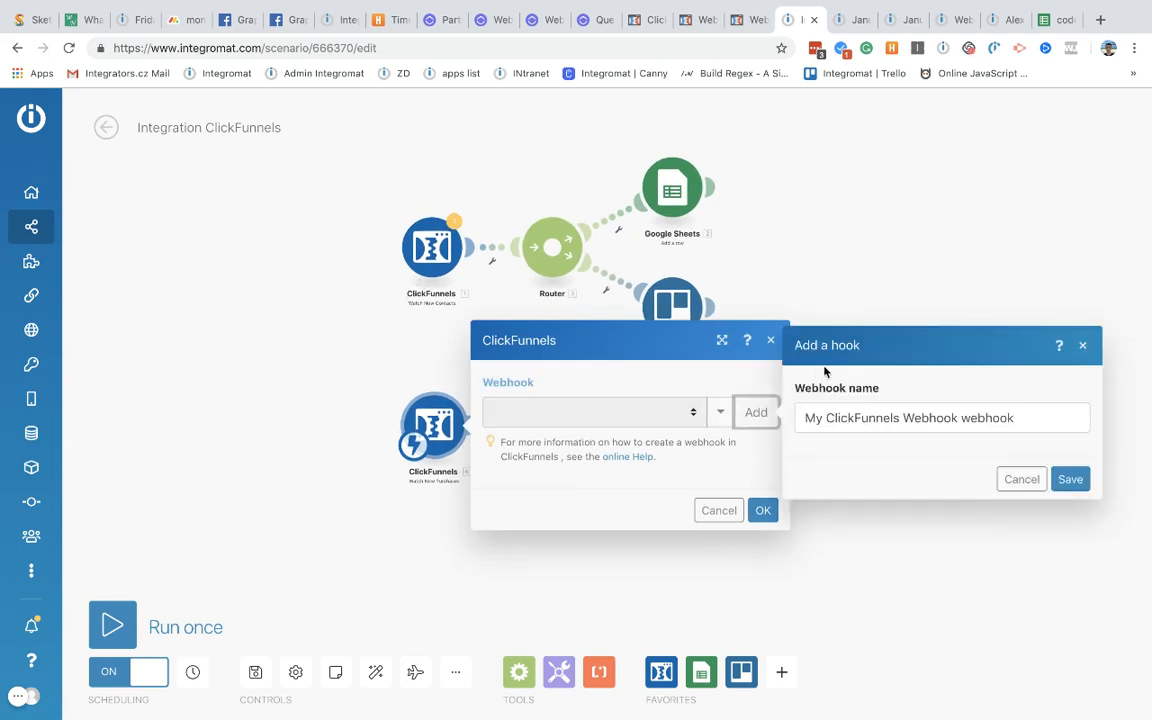
Step: Cancel the new module, leave the editor and discard the unsaved changes
{"action": "left_click", "coordinate": [241, 256]}
{"action": "left_click", "coordinate": [106, 127]}
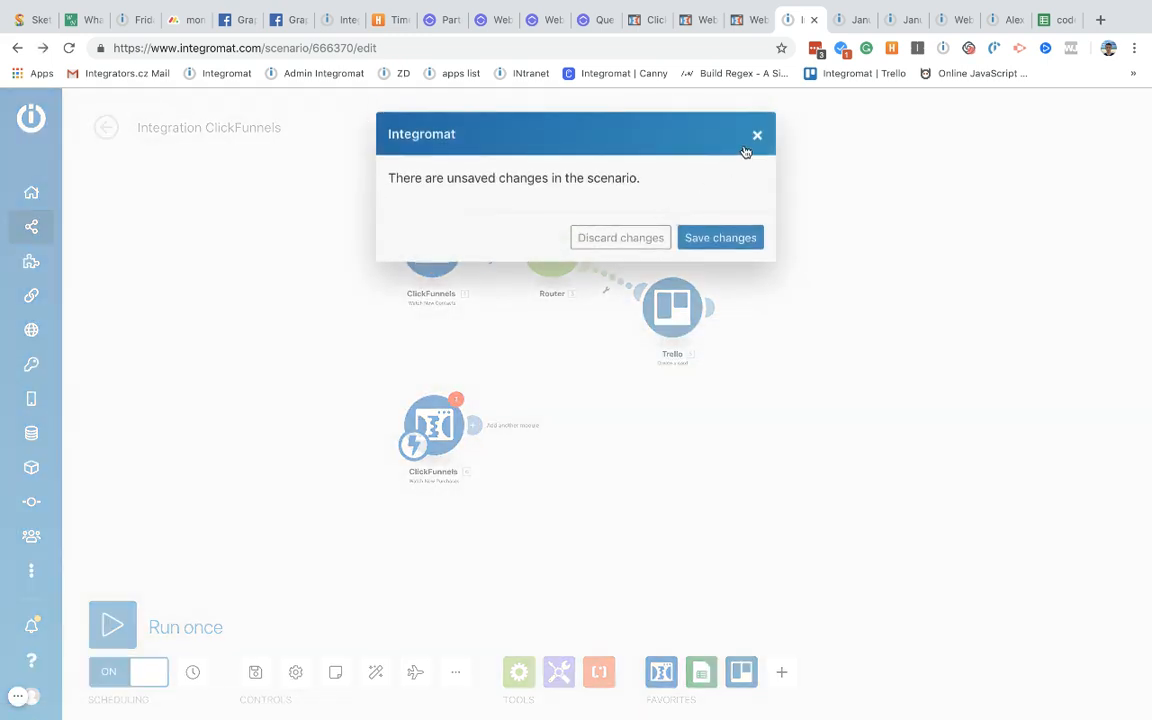
{"action": "left_click", "coordinate": [756, 135]}
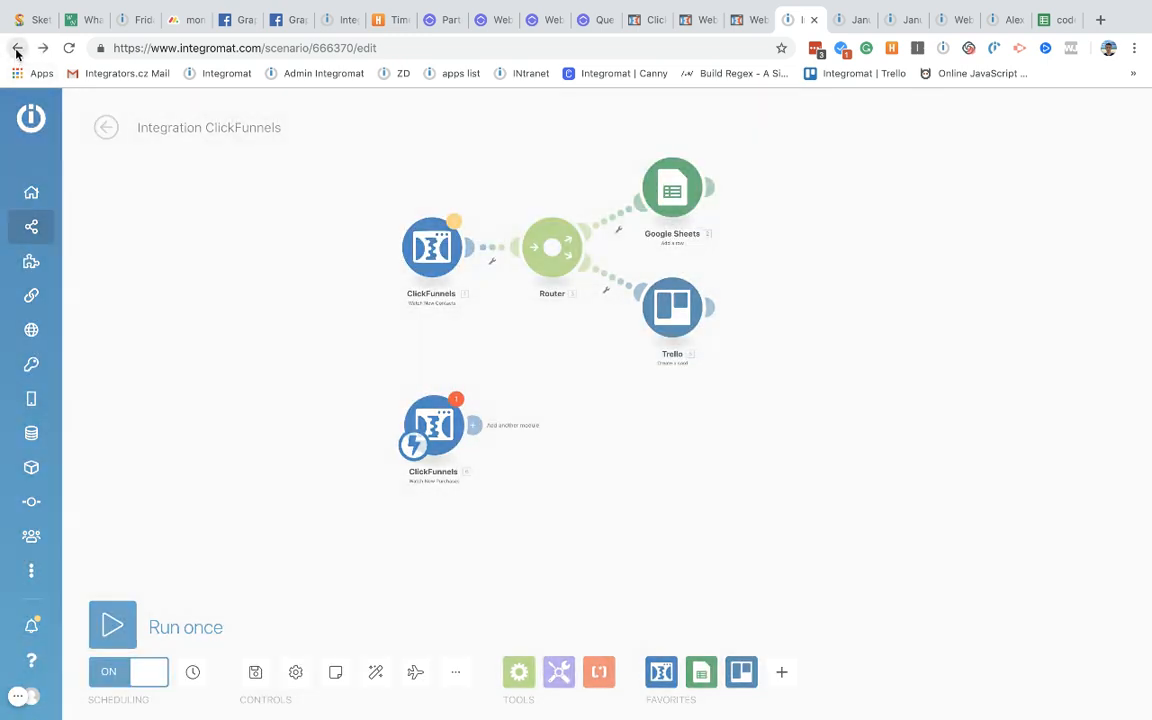
{"action": "left_click", "coordinate": [16, 50]}
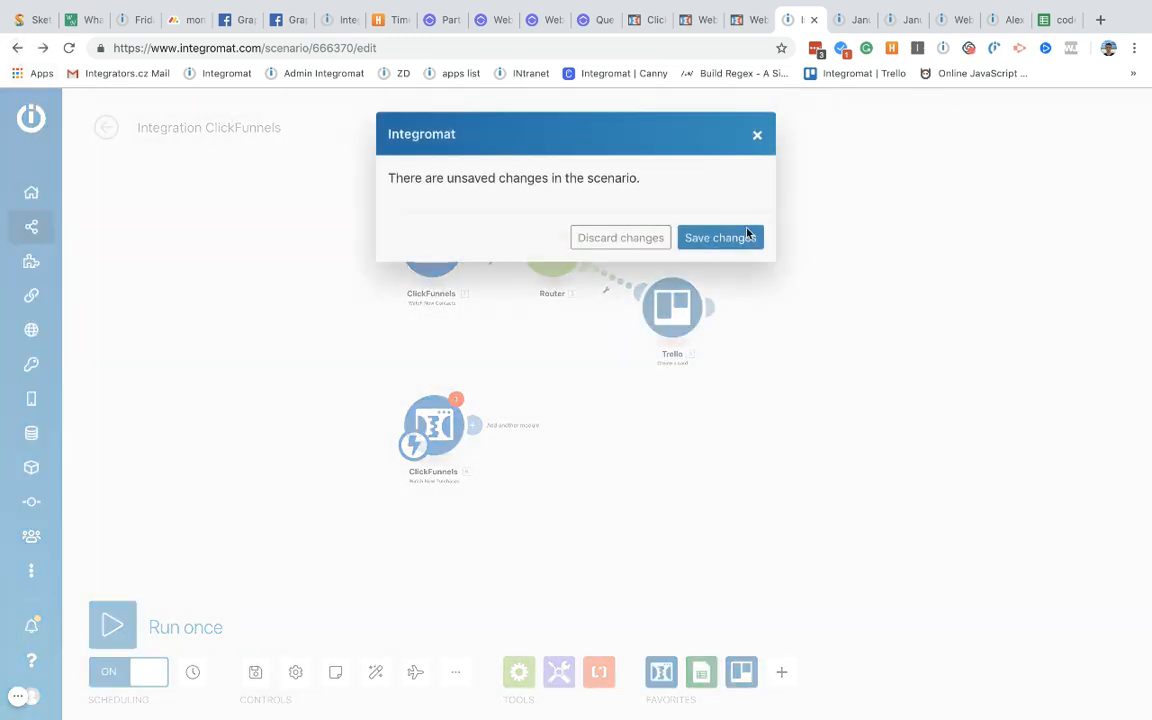
{"action": "left_click", "coordinate": [648, 240]}
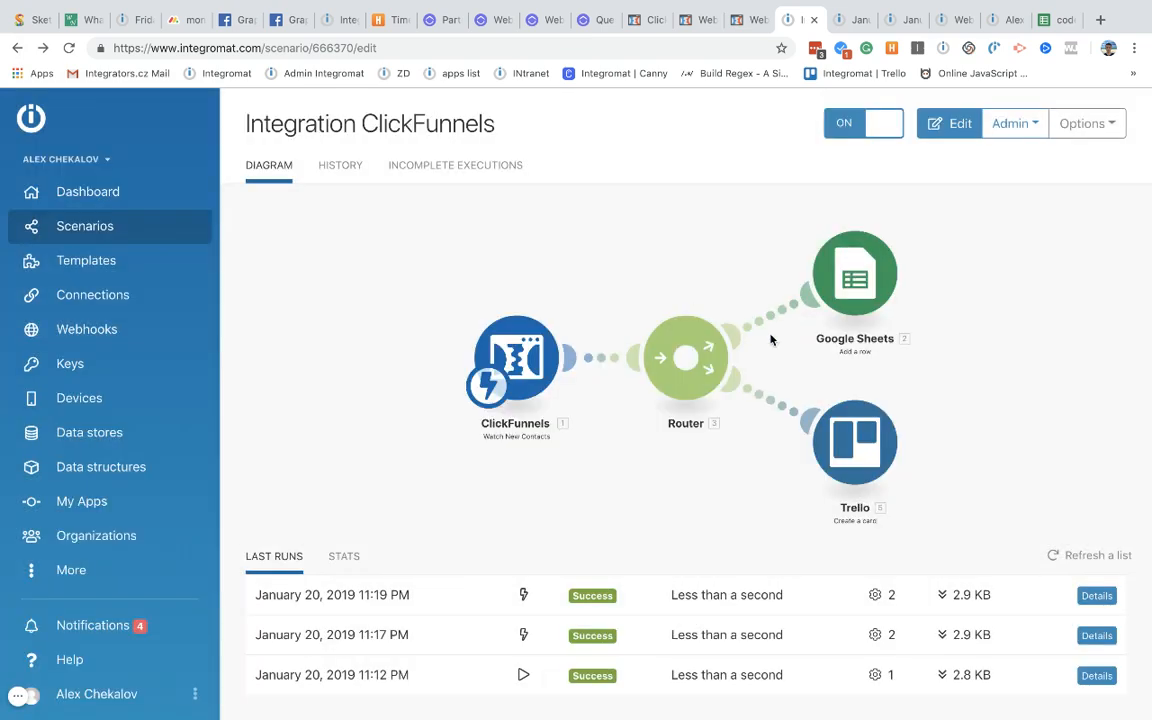
Step: Clone the scenario, keeping the proposed name 'Integration ClickFunnels (copy)'
{"action": "left_click", "coordinate": [1084, 123]}
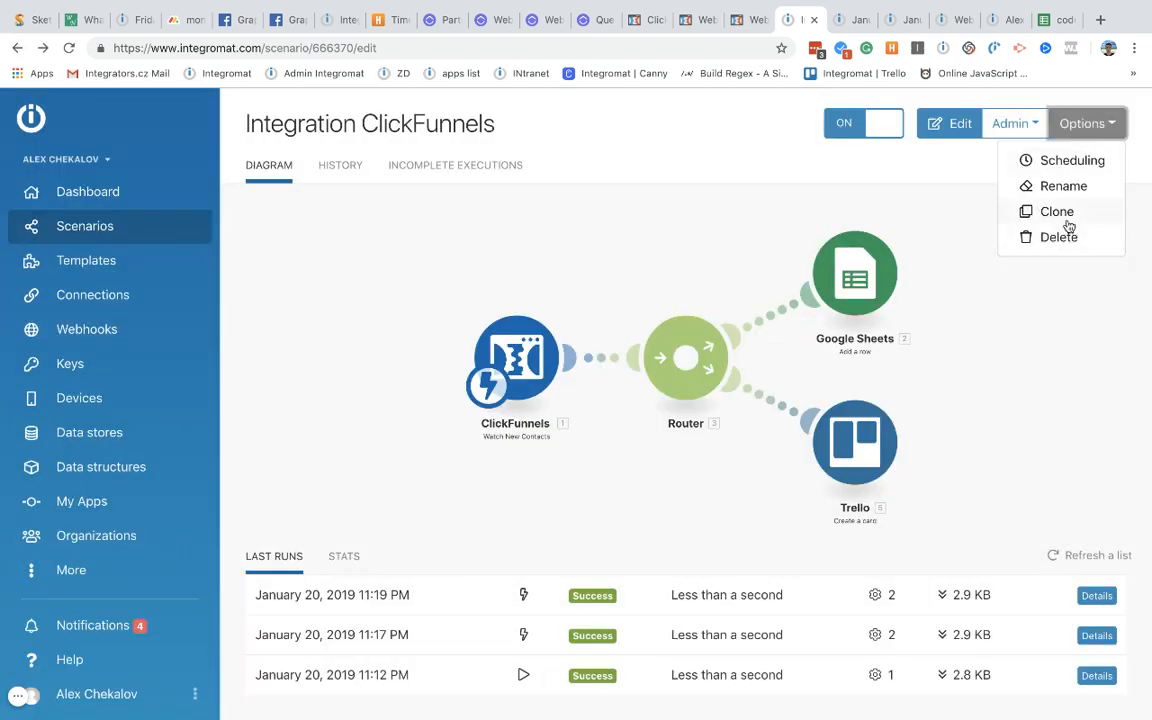
{"action": "left_click", "coordinate": [1062, 216]}
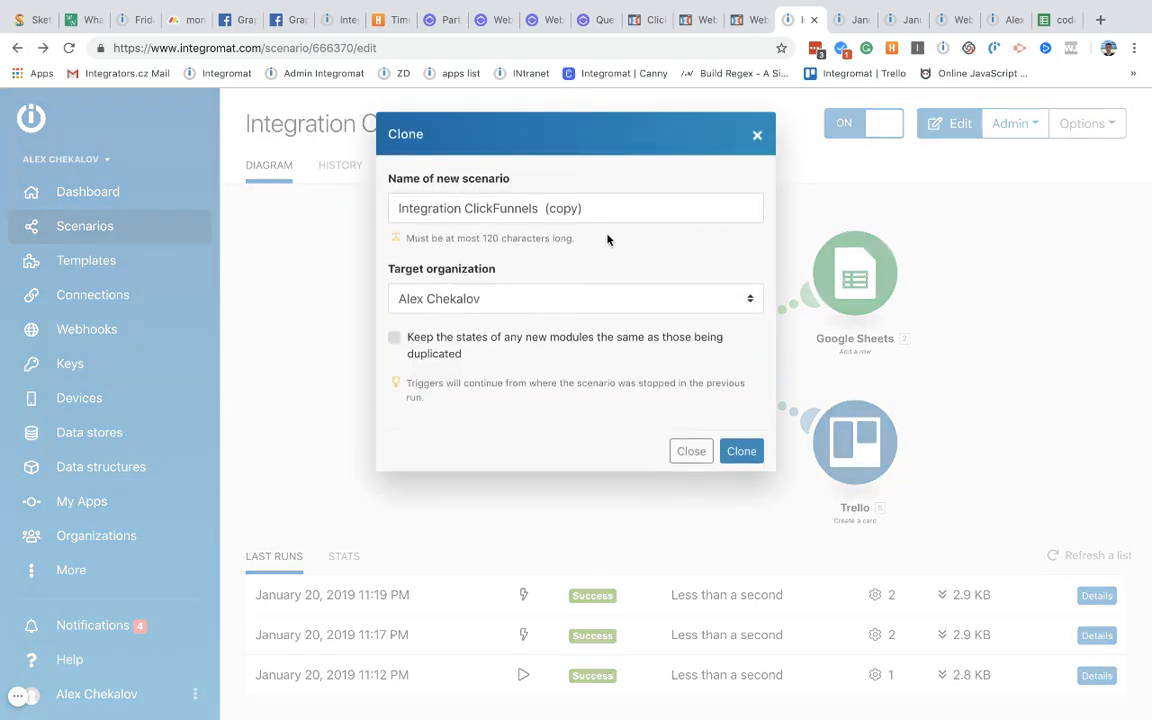
{"action": "left_click_drag", "start_coordinate": [604, 207], "coordinate": [420, 208]}
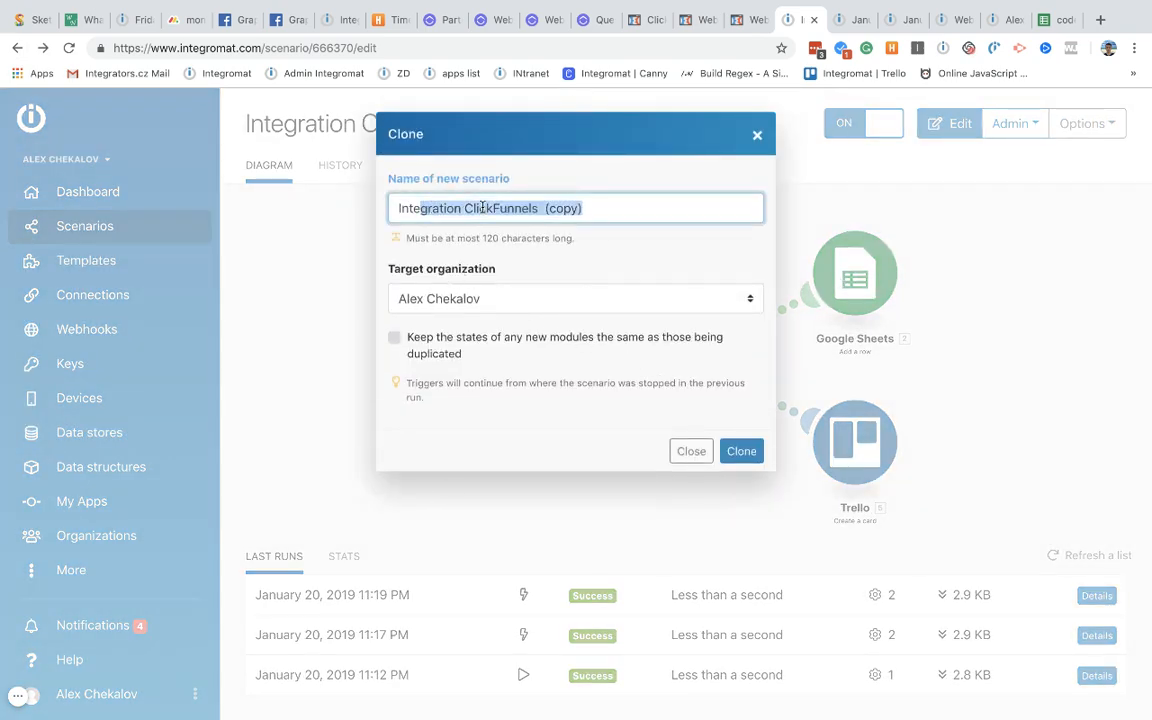
{"action": "left_click", "coordinate": [742, 452]}
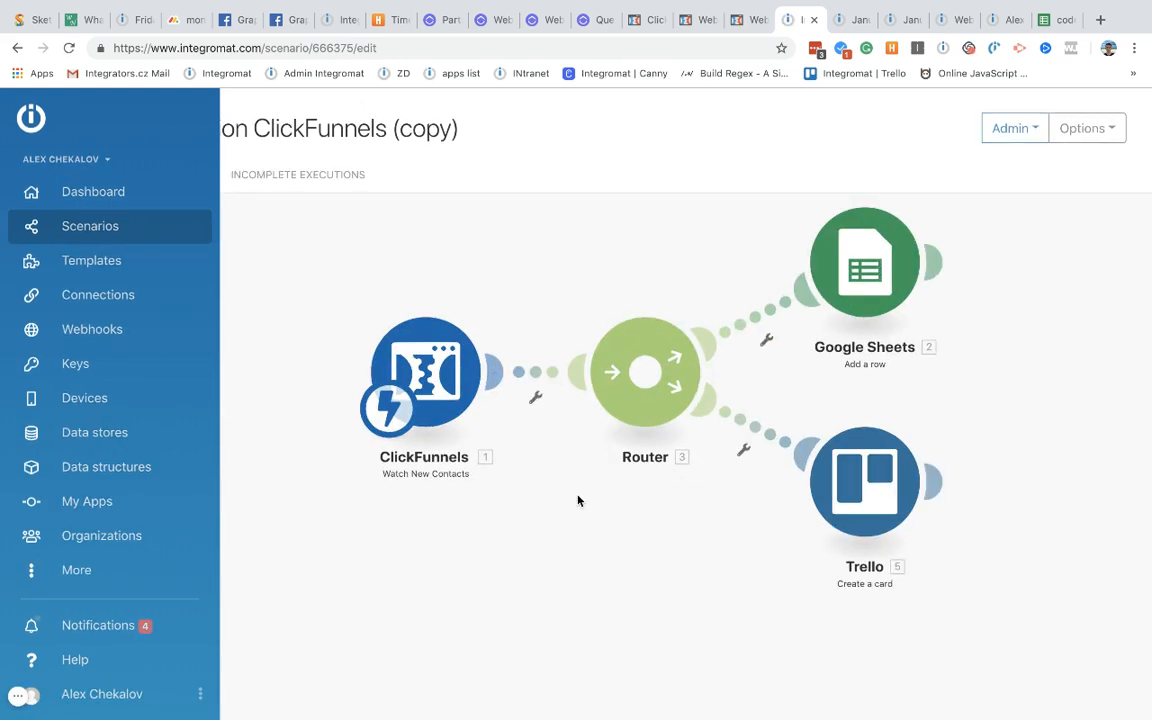
Step: Replace the copy's Watch New Contacts trigger with ClickFunnels Watch New Purchases
{"action": "right_click", "coordinate": [389, 399]}
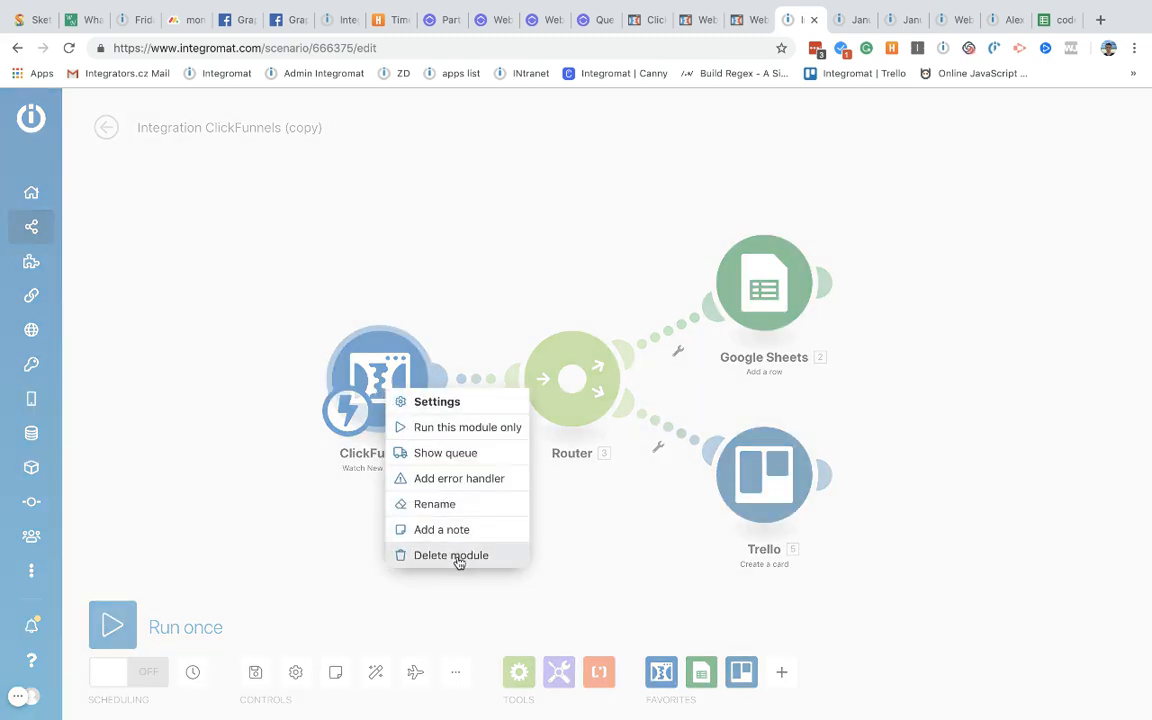
{"action": "left_click", "coordinate": [458, 553]}
{"action": "left_click", "coordinate": [390, 380]}
{"action": "left_click", "coordinate": [555, 306]}
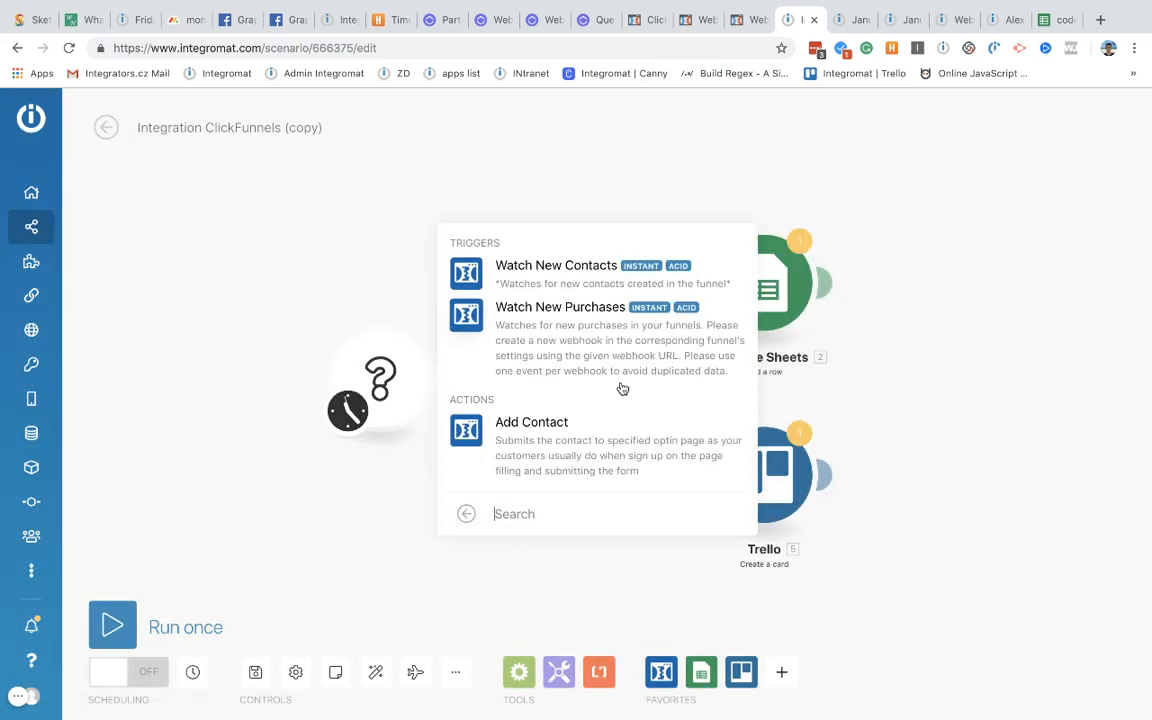
{"action": "left_click", "coordinate": [596, 340]}
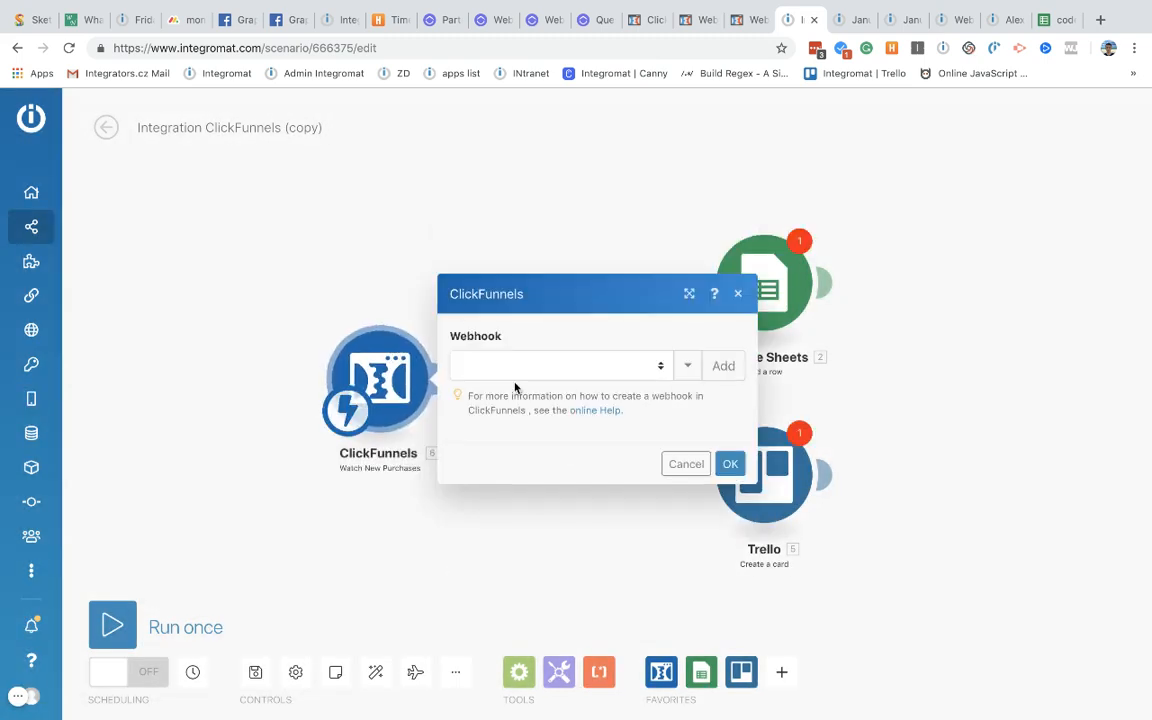
Step: Create a new webhook named 'Purchase' for the trigger and copy its address
{"action": "left_click", "coordinate": [538, 366]}
{"action": "left_click", "coordinate": [573, 335]}
{"action": "left_click", "coordinate": [723, 366]}
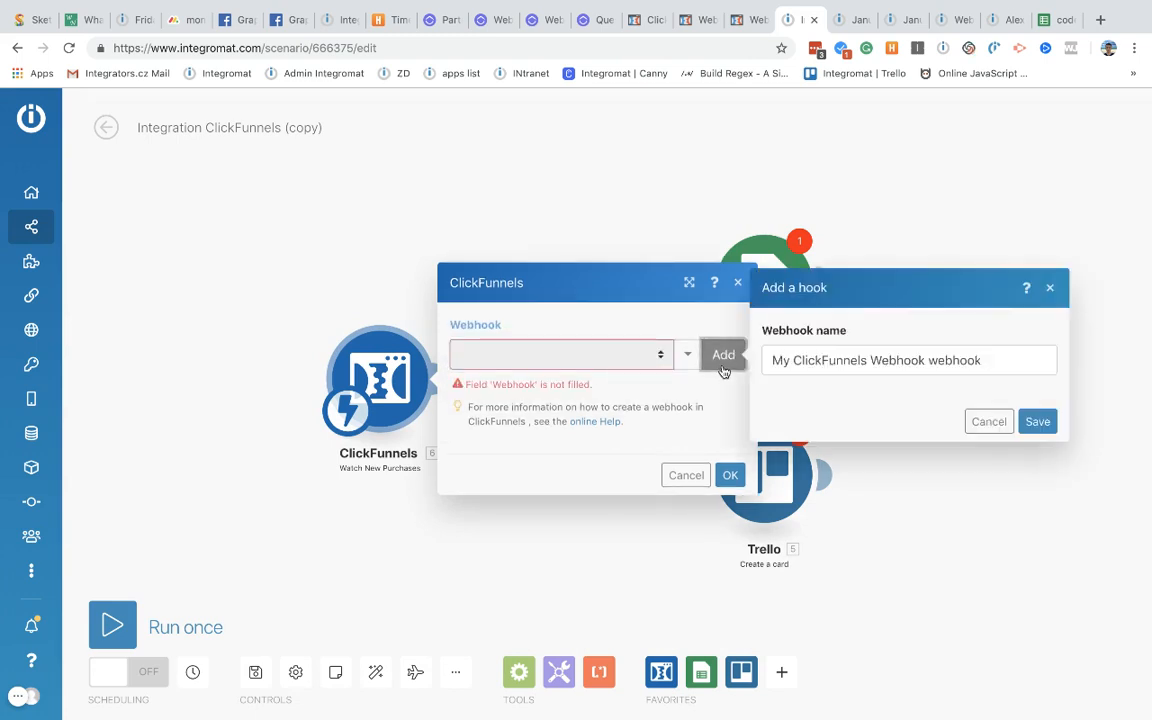
{"action": "left_click_drag", "start_coordinate": [975, 362], "coordinate": [652, 366]}
{"action": "type", "text": "Purchase"}
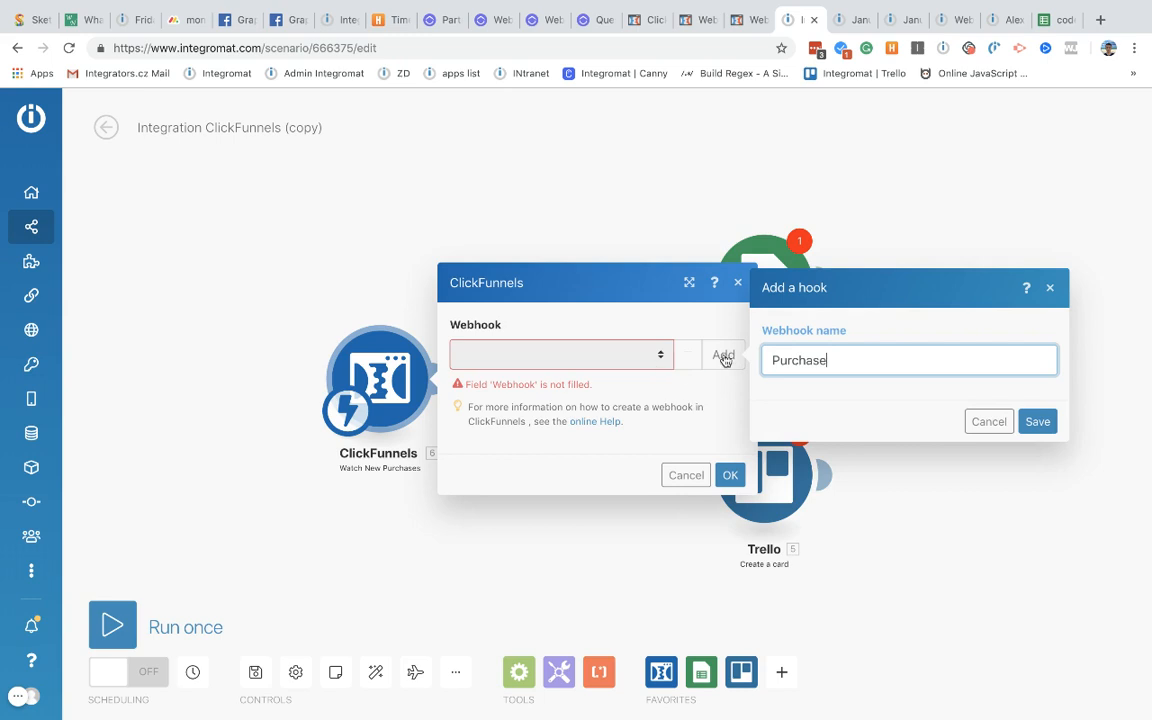
{"action": "left_click", "coordinate": [1031, 424]}
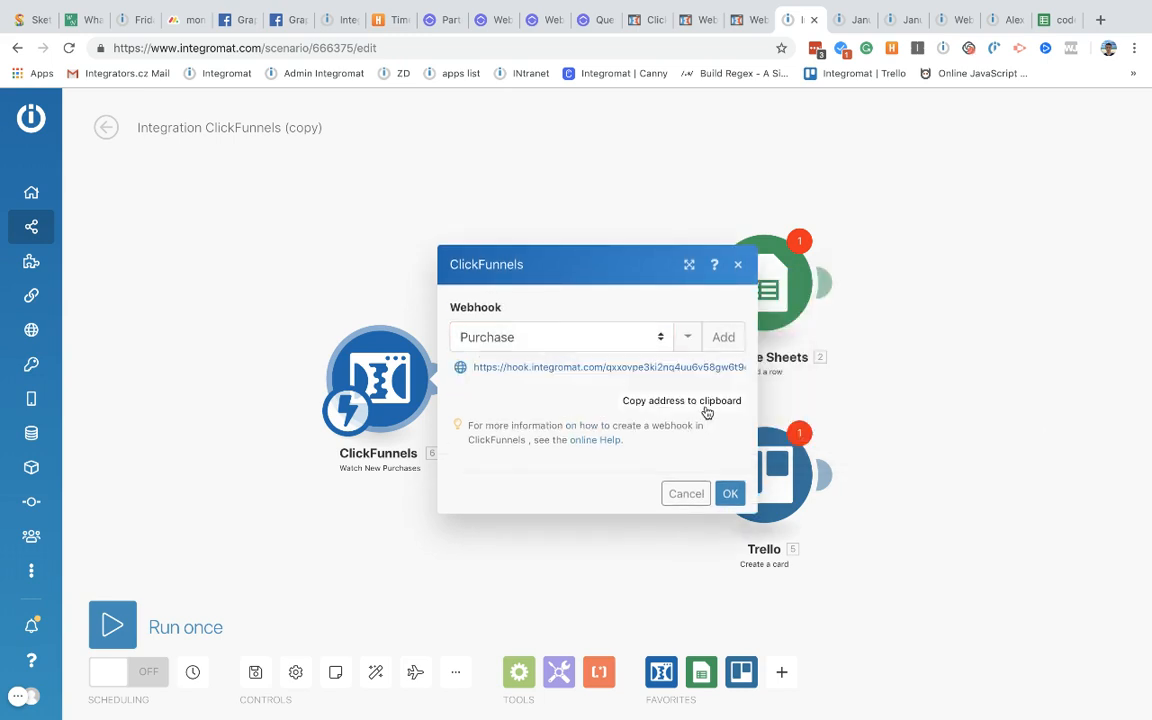
{"action": "left_click", "coordinate": [707, 402]}
{"action": "left_click", "coordinate": [729, 493]}
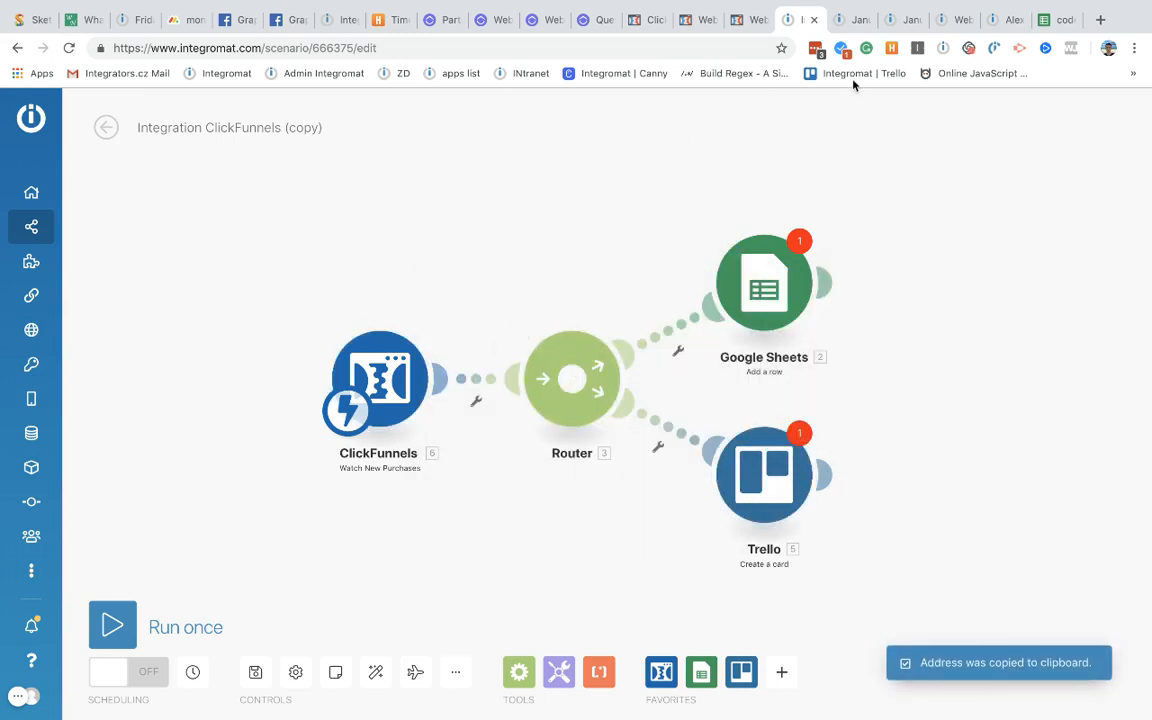
{"action": "left_click", "coordinate": [690, 22]}
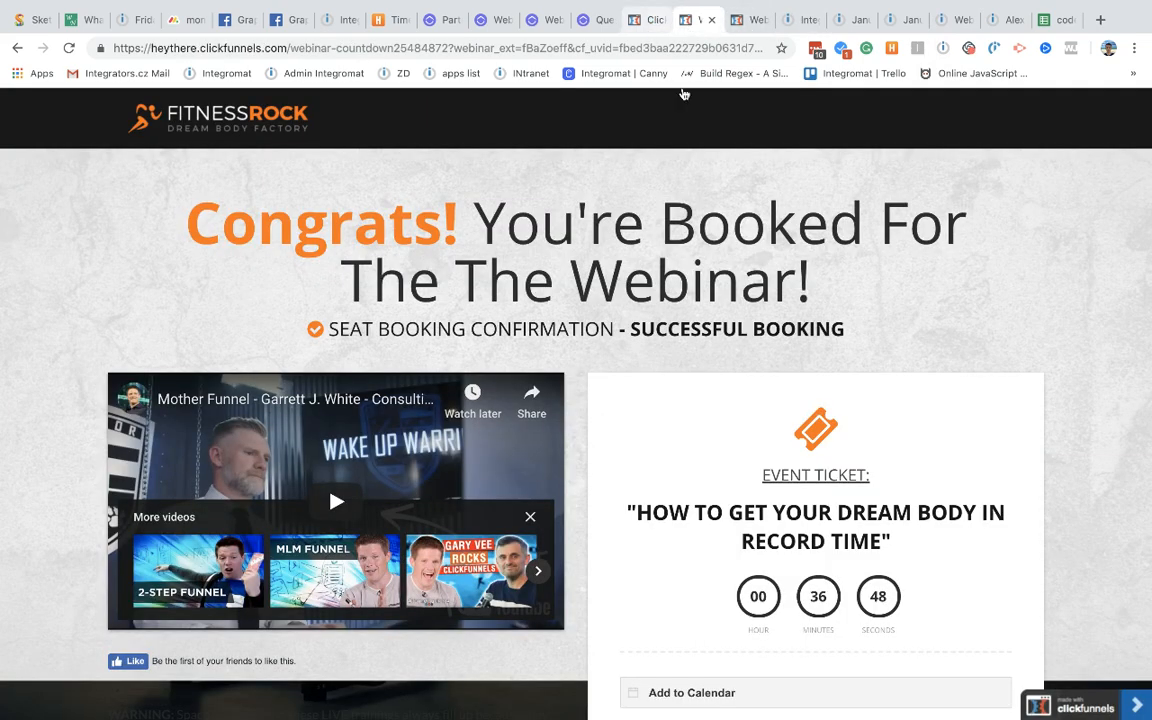
Step: Go back from the ClickFunnels delivery attempts page to the funnel's Webhook Deliveries list
{"action": "left_click", "coordinate": [645, 20]}
{"action": "mouse_move", "coordinate": [995, 108]}
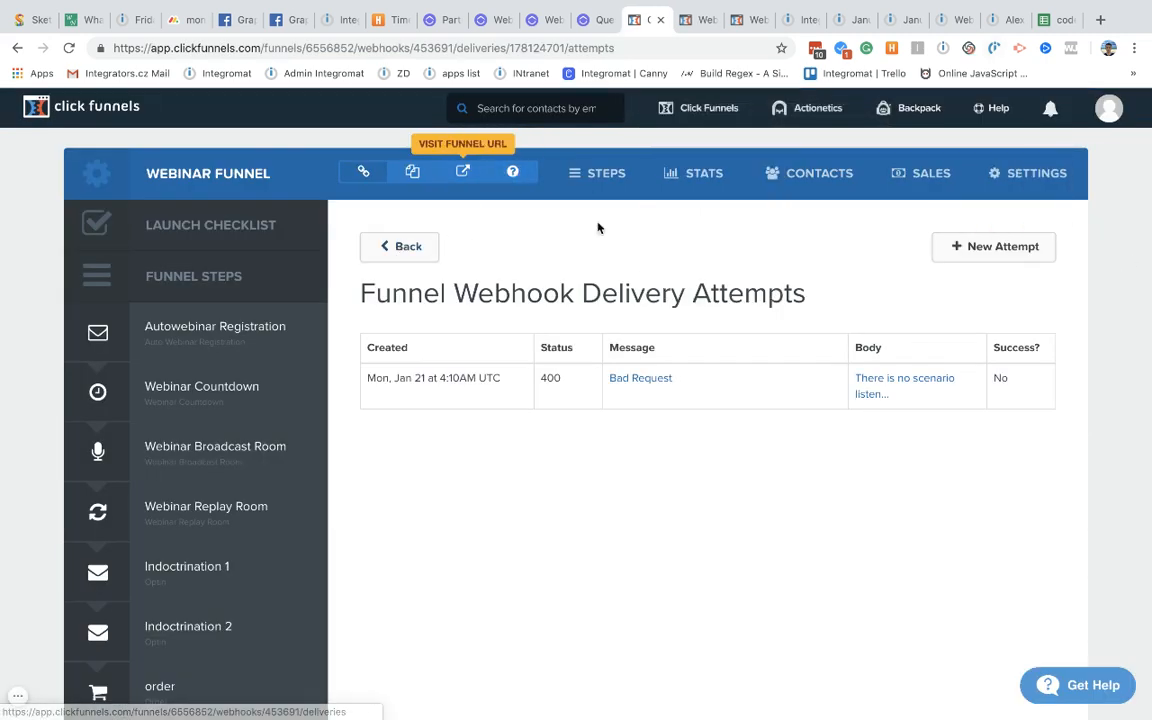
{"action": "left_click", "coordinate": [399, 247]}
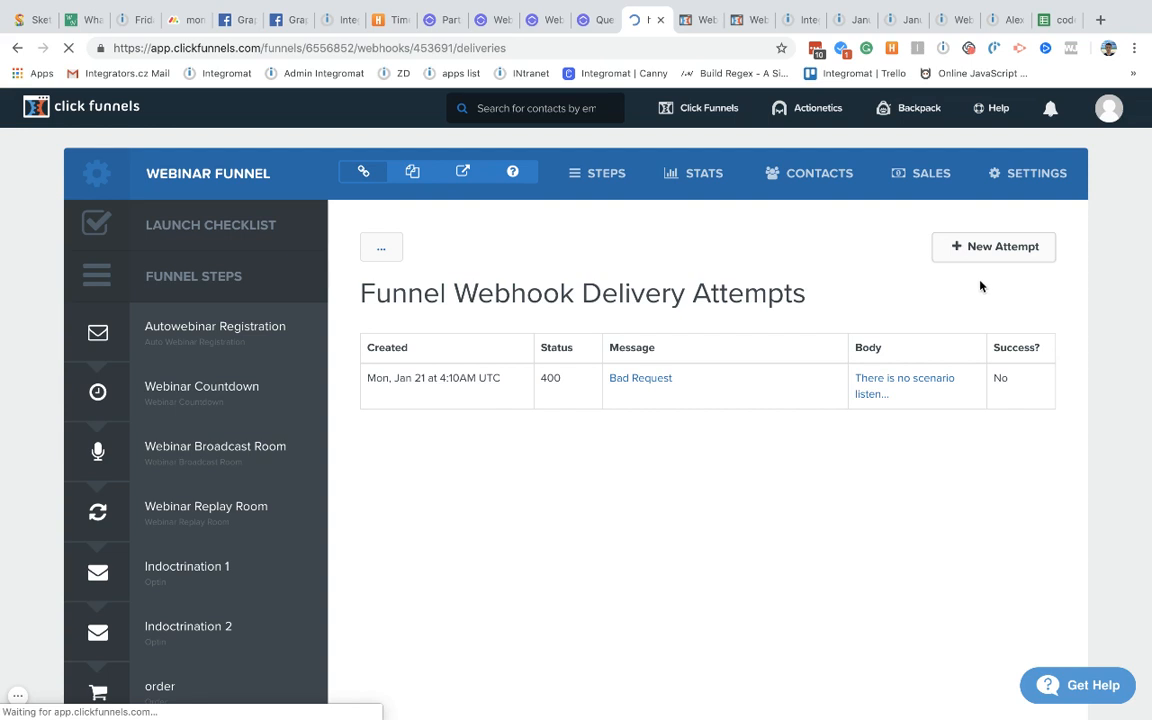
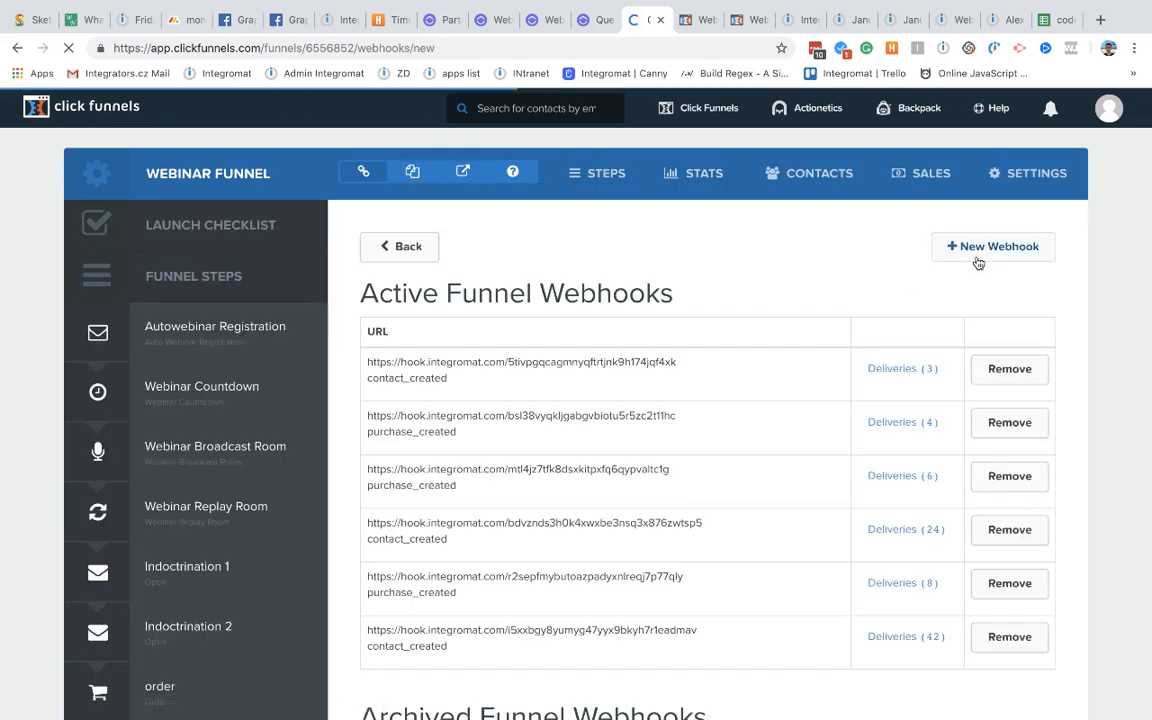
Step: Add a ClickFunnels funnel webhook sending purchase_created events to the pasted Integromat hook URL
{"action": "scroll", "coordinate": [803, 306], "scroll_direction": "down", "scroll_amount": 5}
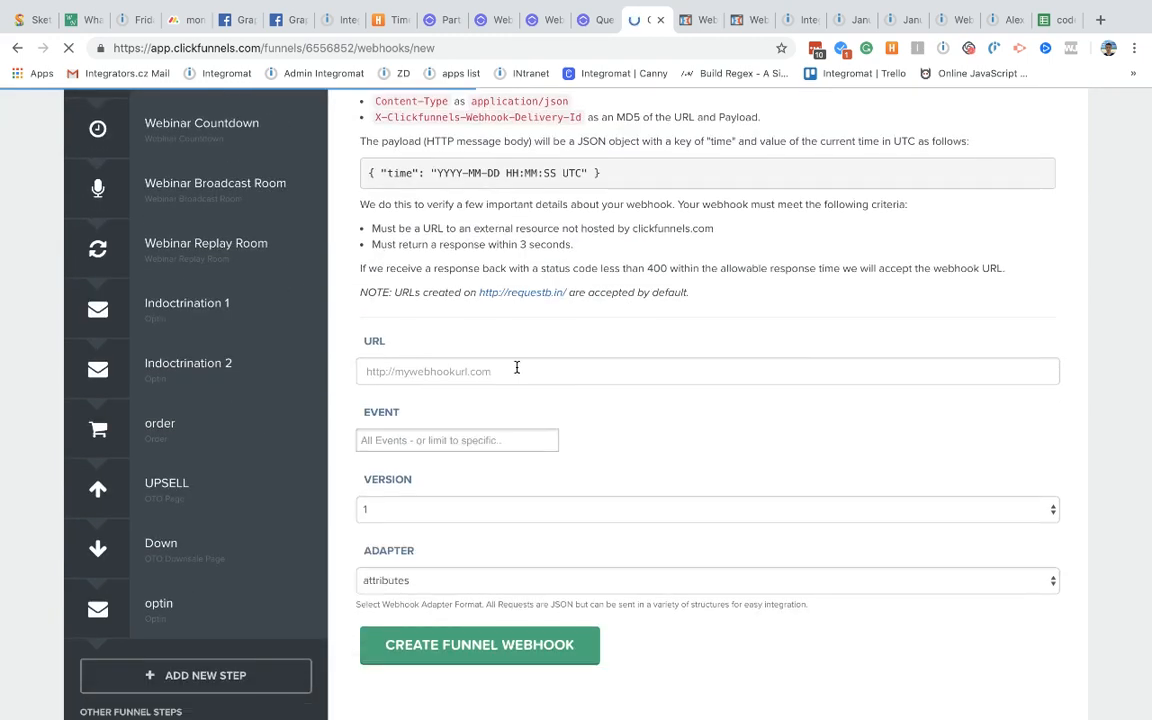
{"action": "left_click", "coordinate": [517, 368]}
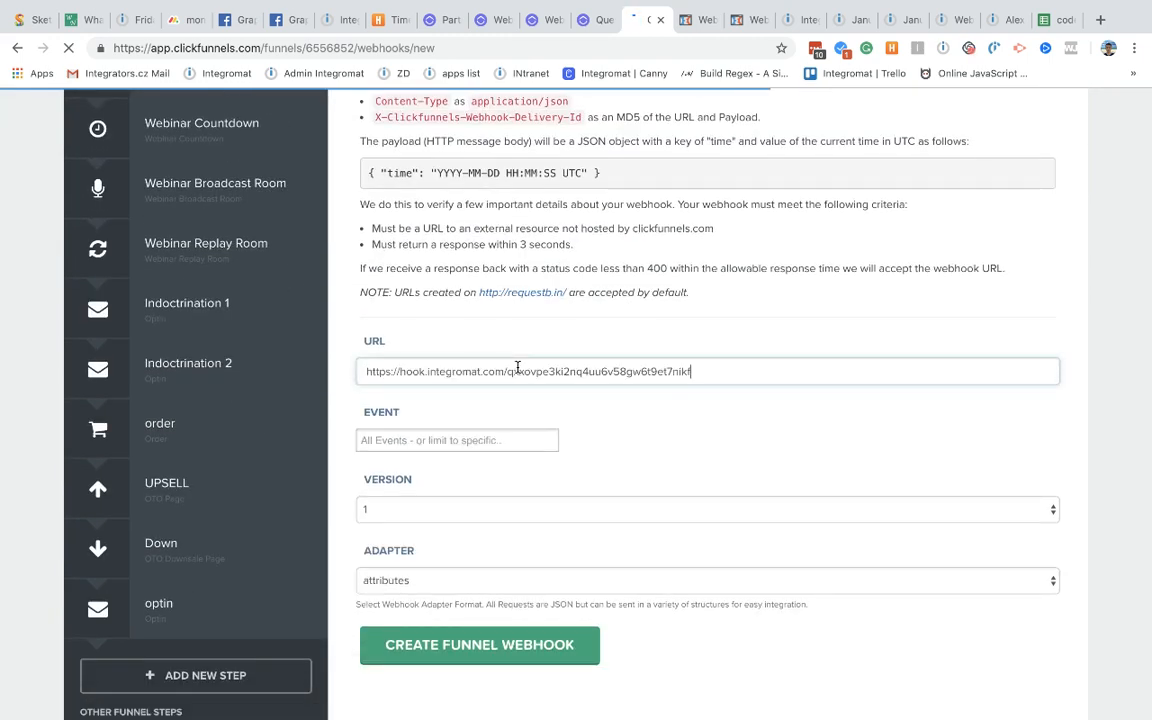
{"action": "left_click", "coordinate": [482, 438]}
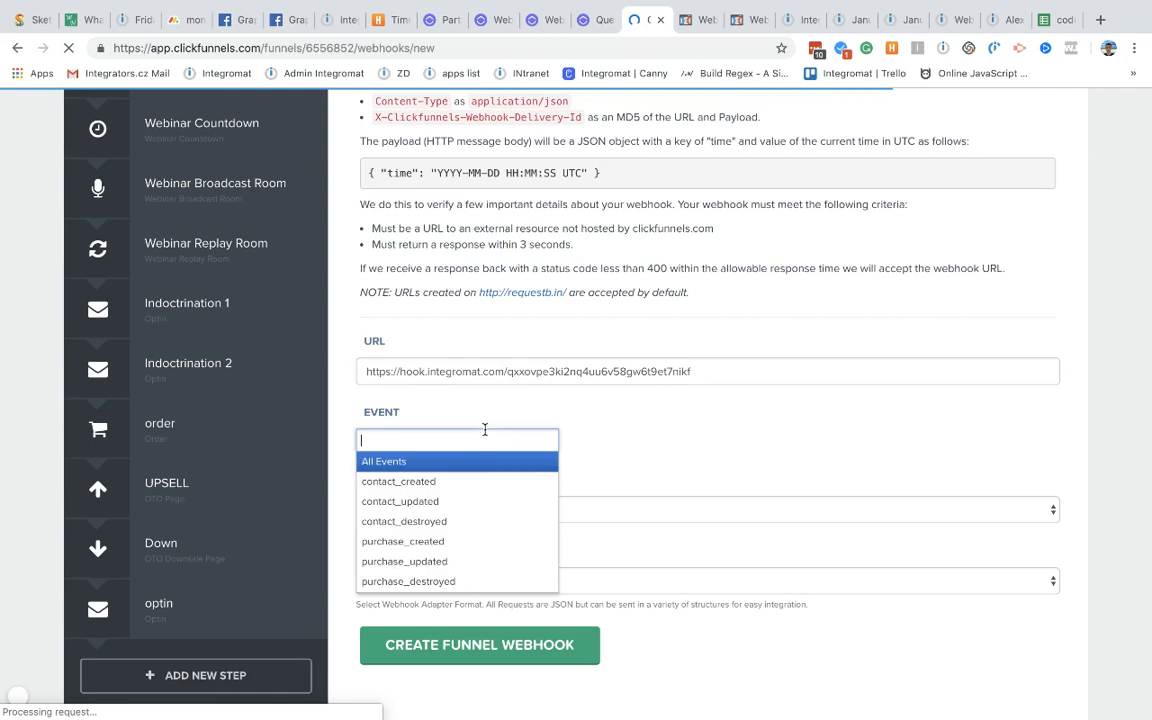
{"action": "left_click", "coordinate": [405, 543]}
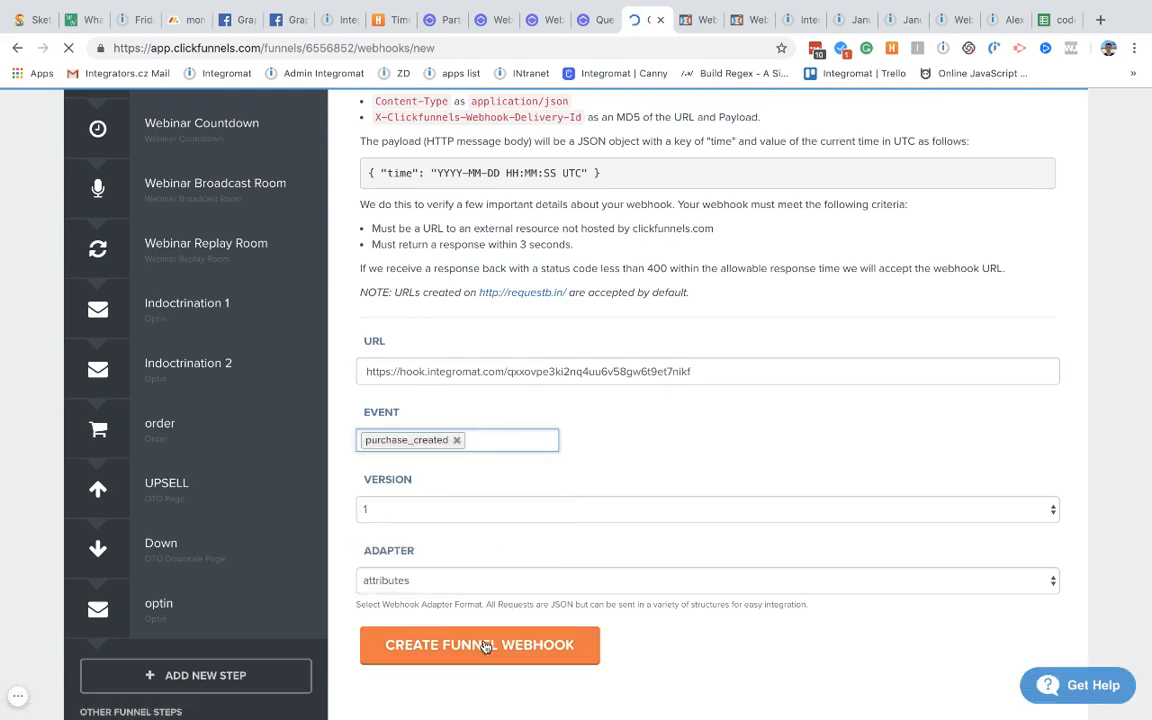
{"action": "scroll", "coordinate": [757, 375], "scroll_direction": "up", "scroll_amount": 2}
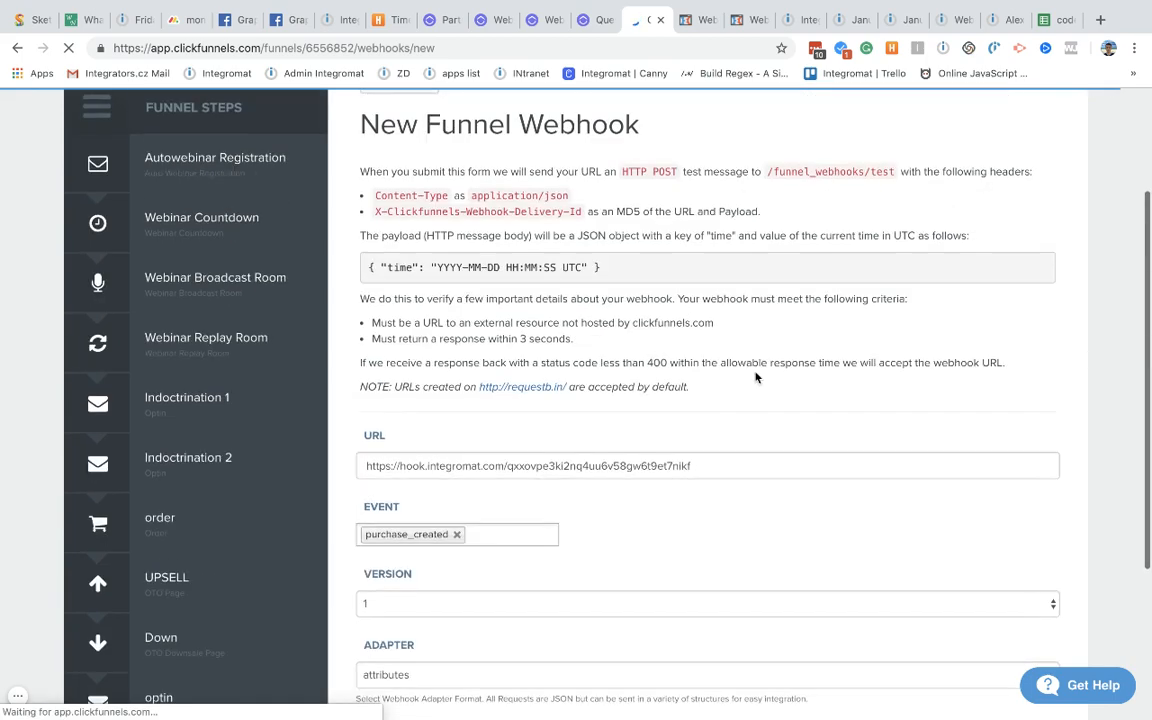
{"action": "left_click", "coordinate": [800, 20]}
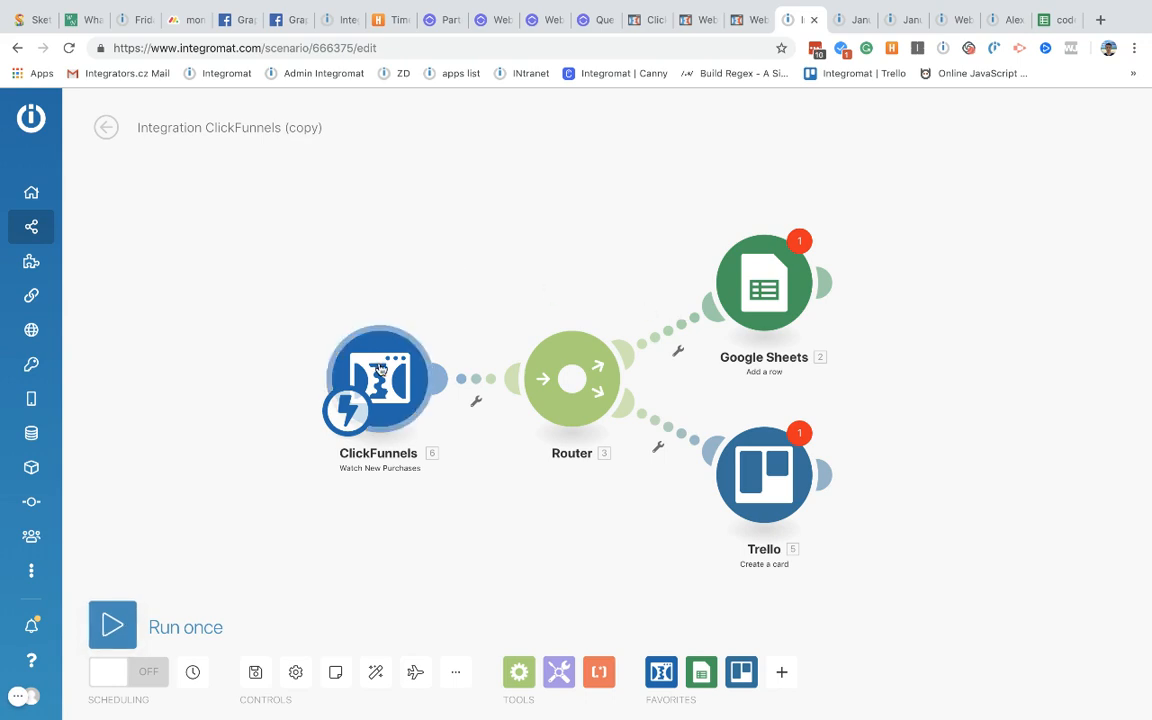
Step: Unlink the ClickFunnels trigger from the Router and start Run once to await purchase data
{"action": "left_click_drag", "start_coordinate": [341, 372], "coordinate": [218, 368]}
{"action": "left_click", "coordinate": [408, 392]}
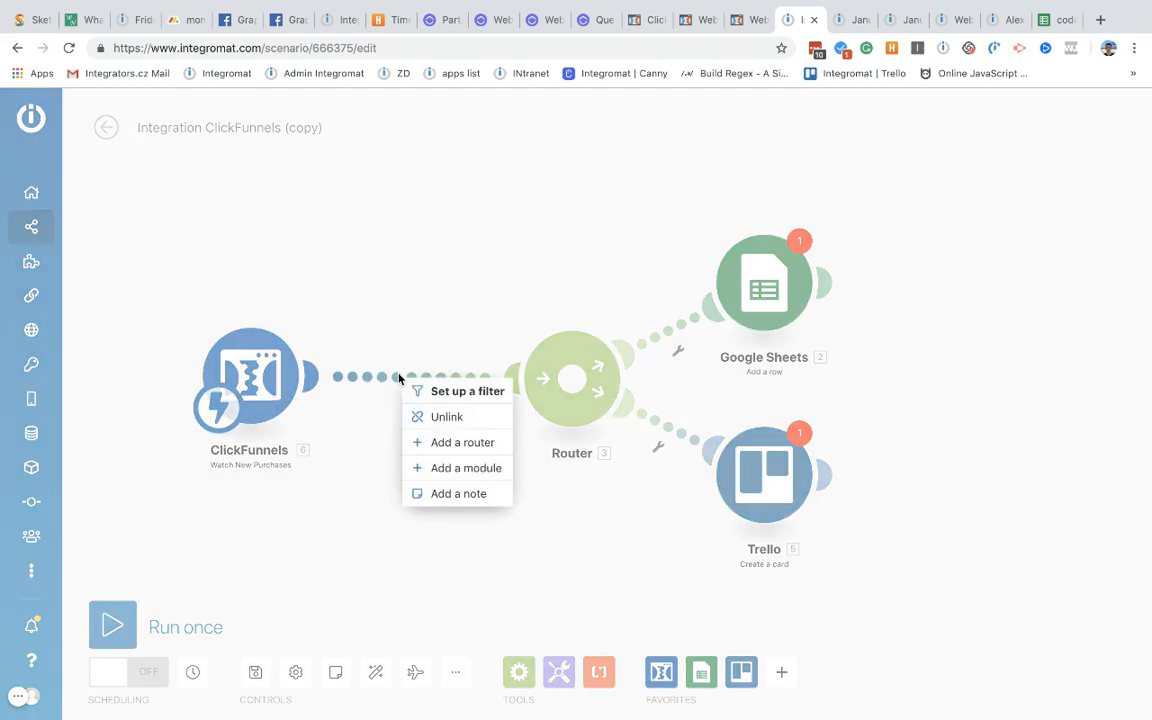
{"action": "left_click", "coordinate": [422, 417]}
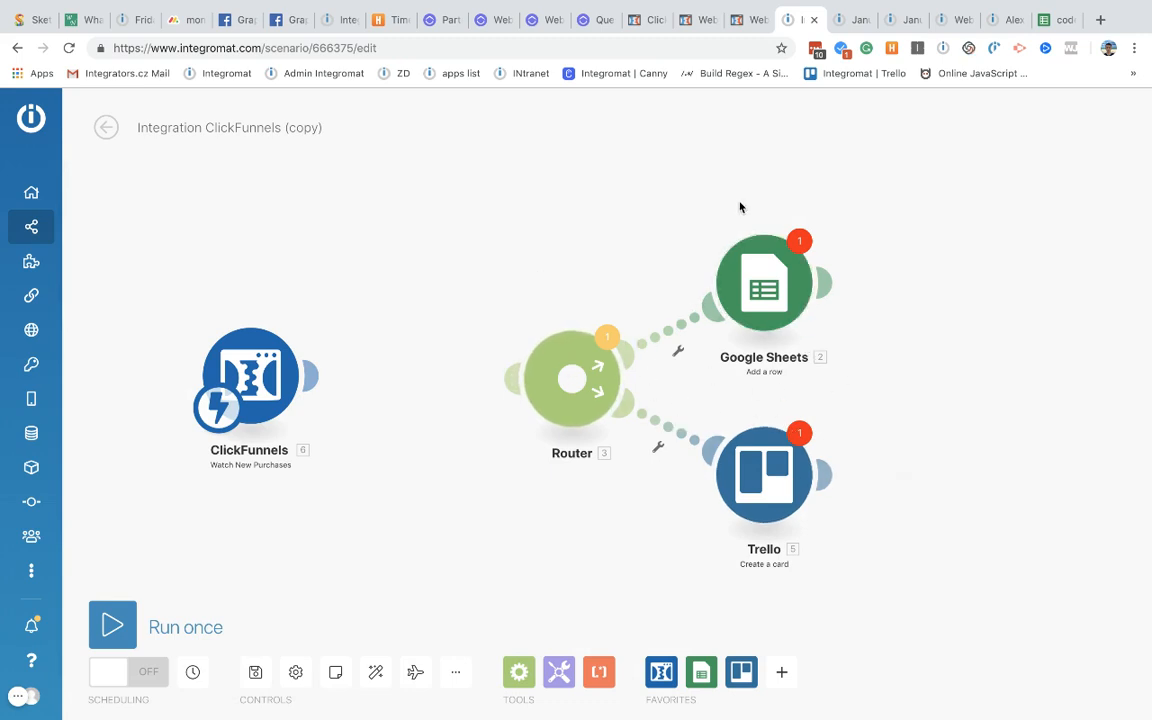
{"action": "left_click", "coordinate": [129, 614]}
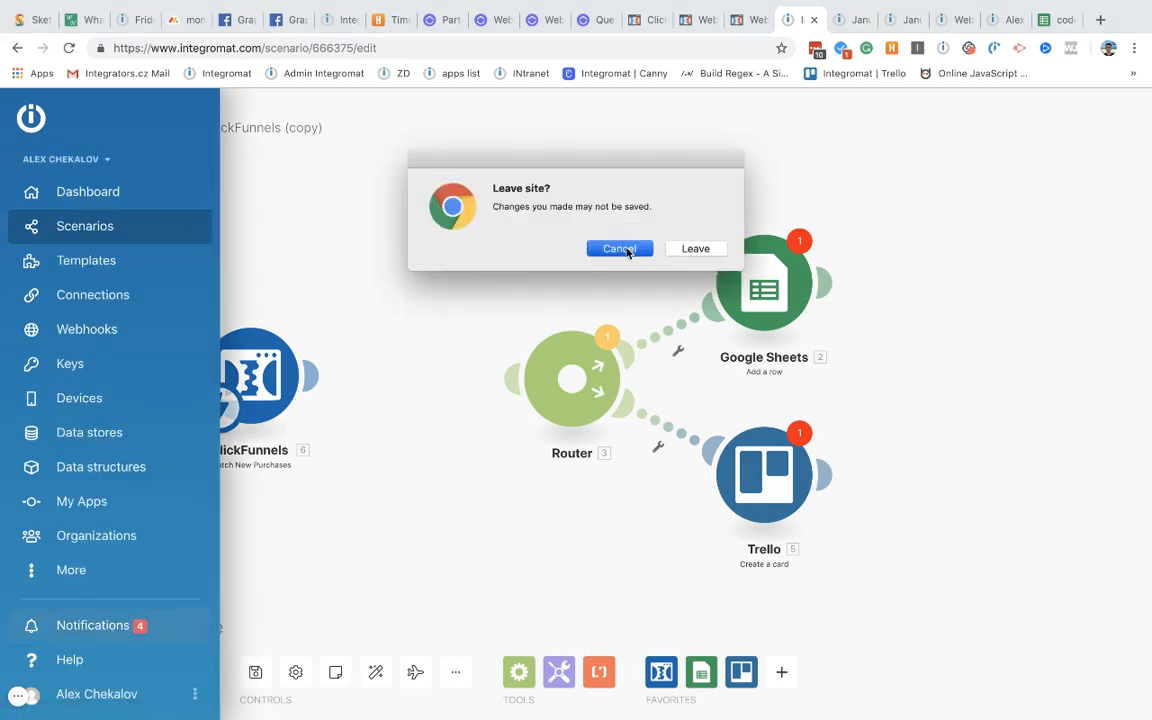
{"action": "left_click", "coordinate": [619, 248]}
{"action": "left_click", "coordinate": [112, 624]}
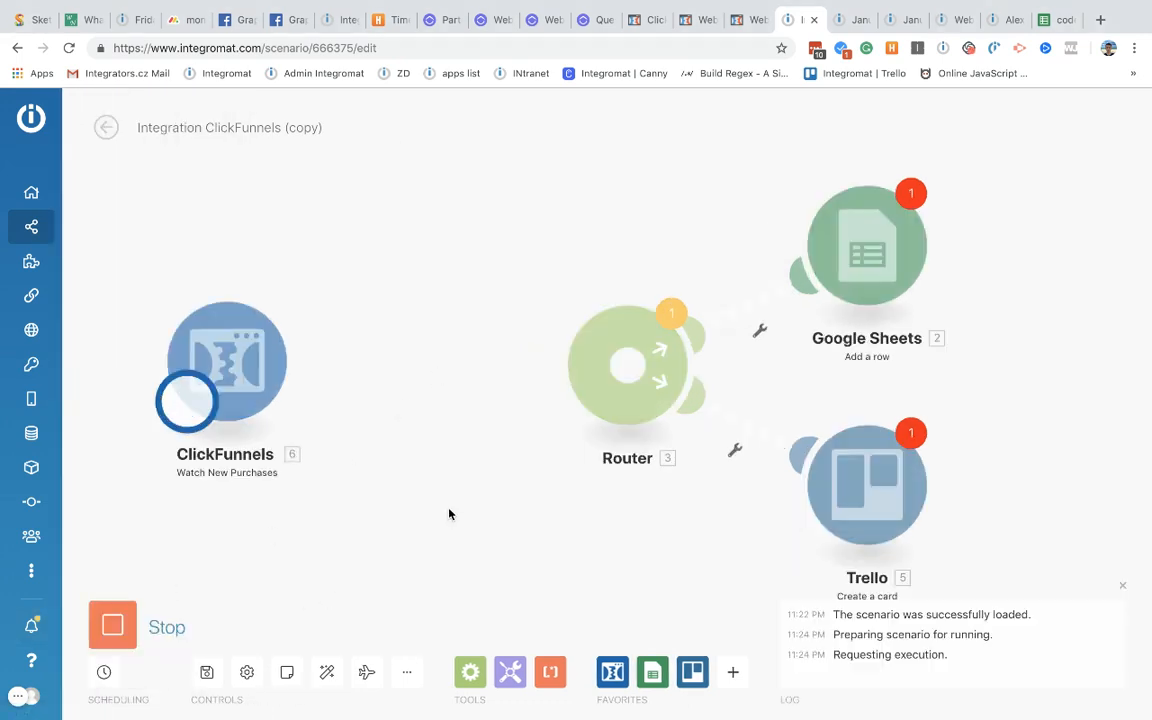
{"action": "left_click", "coordinate": [648, 22]}
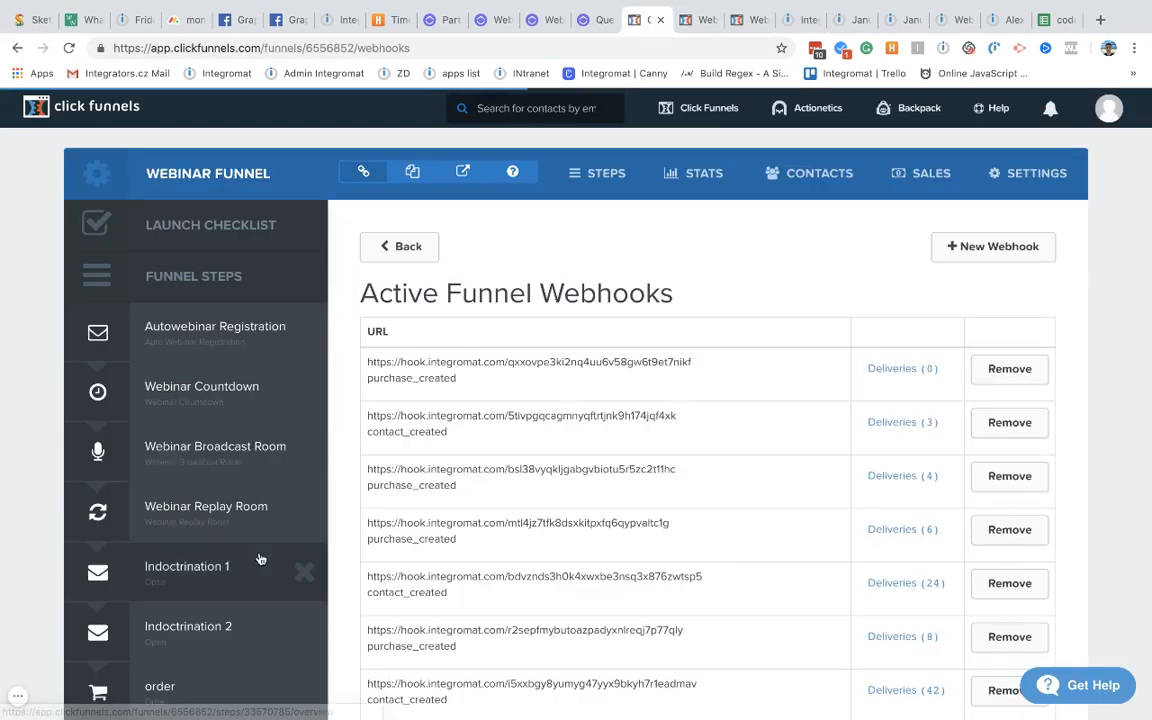
Step: Open the live page of the Webinar Funnel's order step in a new tab
{"action": "scroll", "coordinate": [280, 560], "scroll_direction": "down", "scroll_amount": 3}
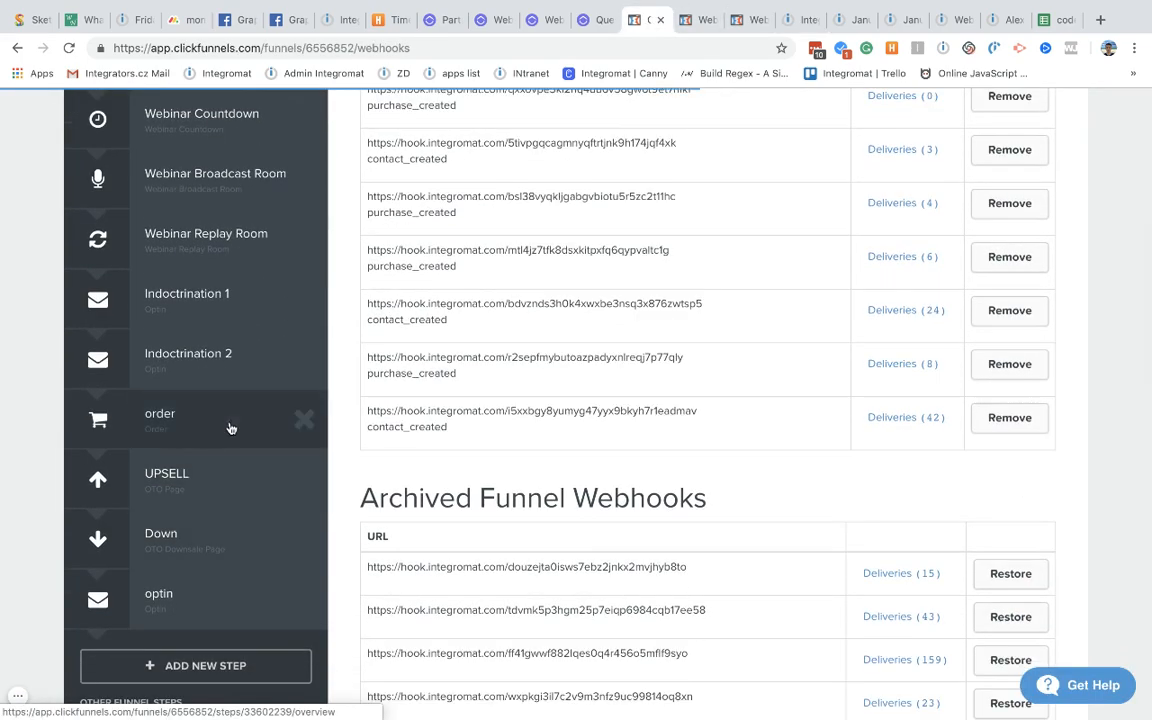
{"action": "left_click", "coordinate": [230, 427]}
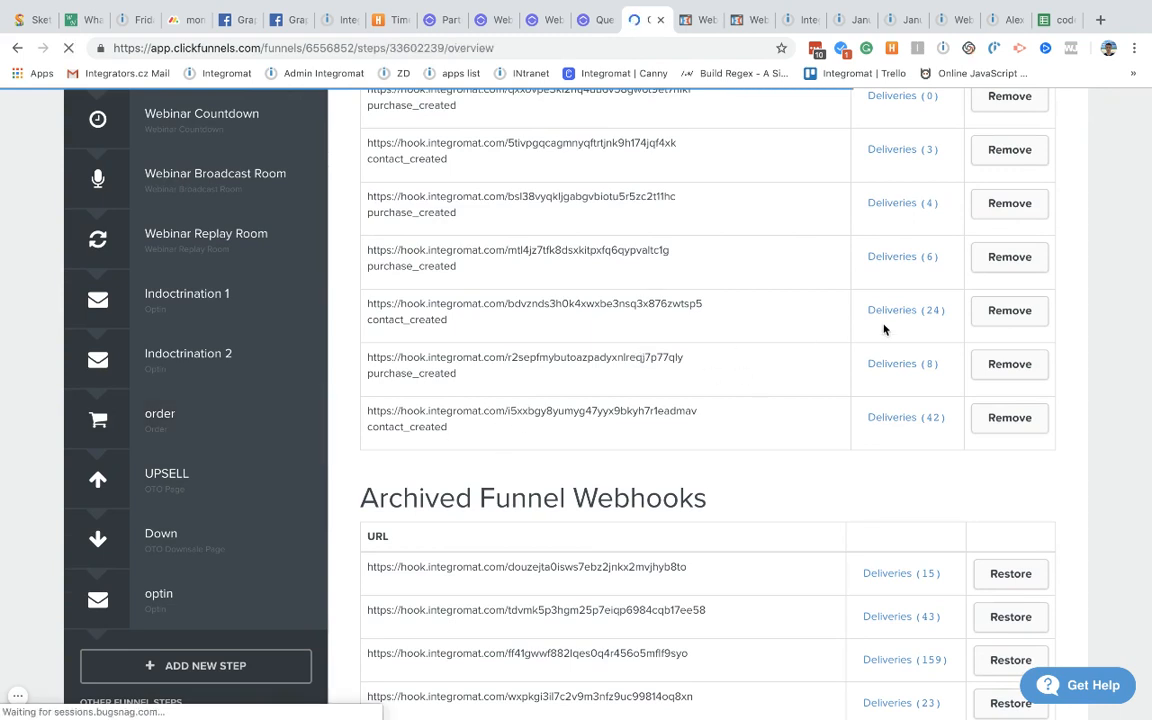
{"action": "left_click", "coordinate": [1044, 282]}
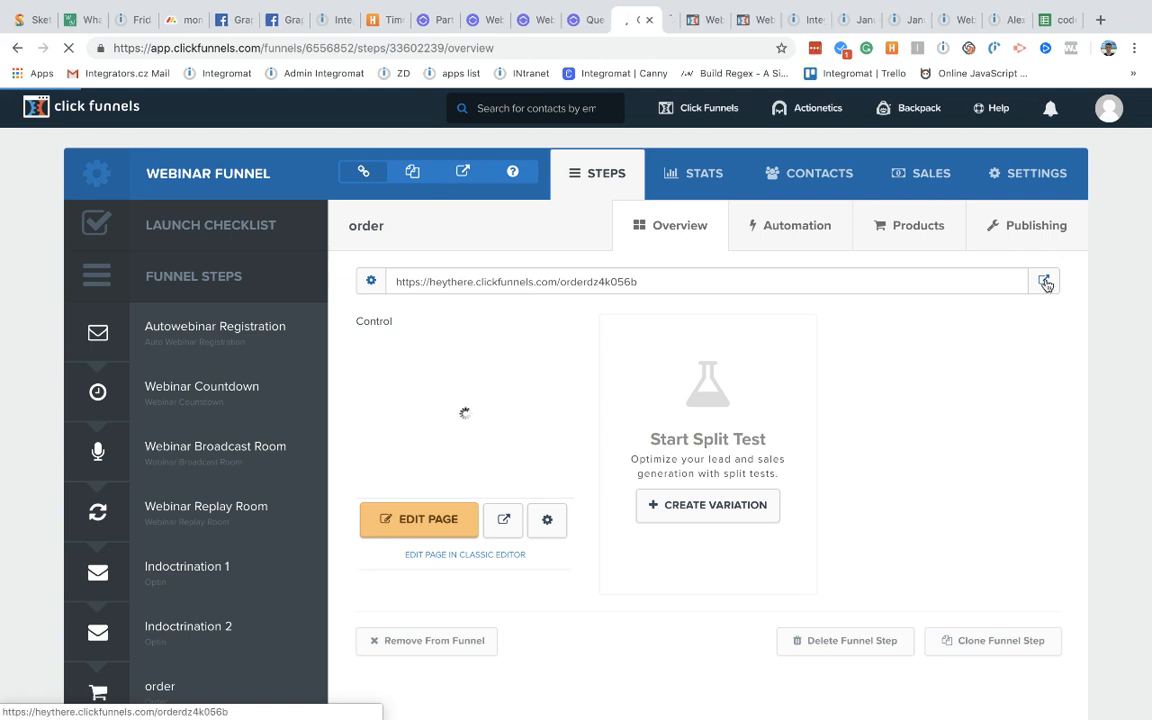
{"action": "left_click", "coordinate": [661, 20]}
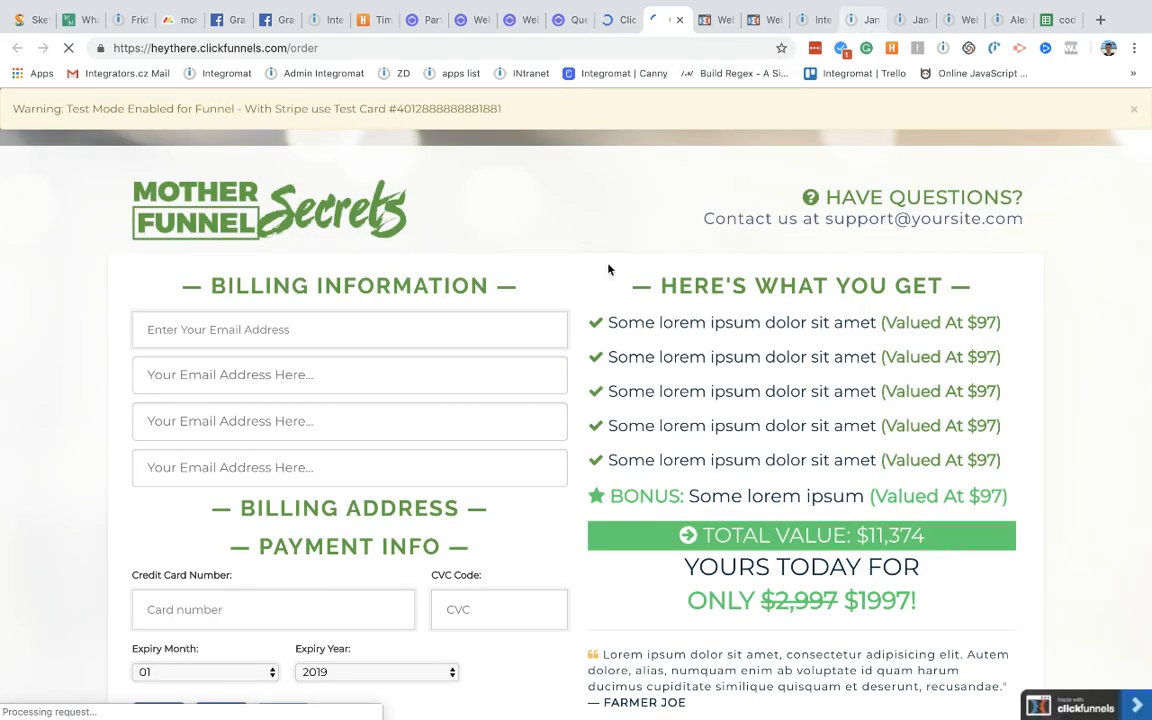
Step: Copy the test card number and autofill the billing details, correcting both email fields
{"action": "double_click", "coordinate": [441, 111]}
{"action": "key", "text": "ctrl+c"}
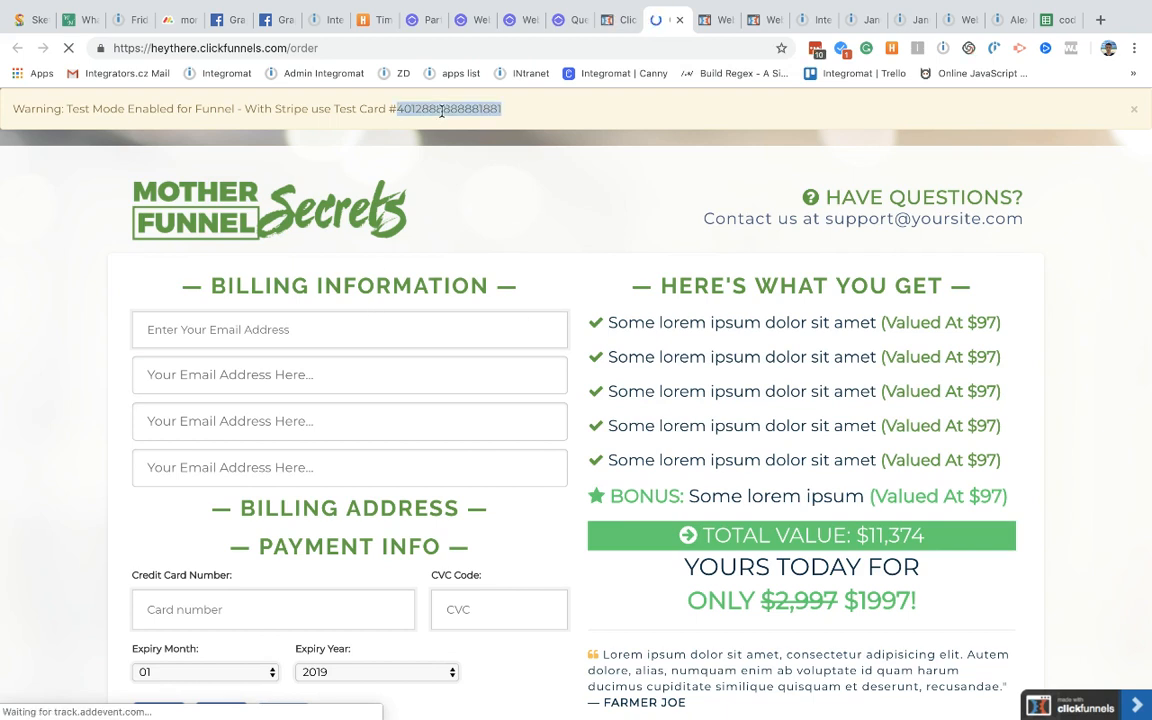
{"action": "left_click", "coordinate": [278, 335]}
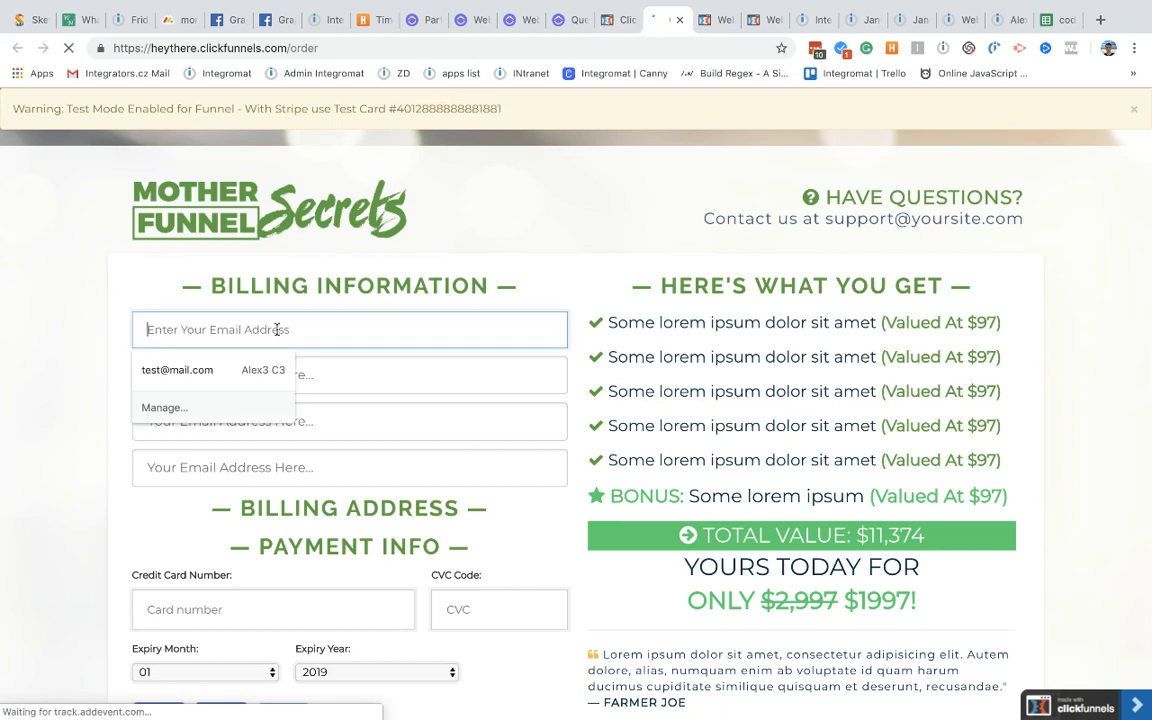
{"action": "left_click", "coordinate": [275, 368]}
{"action": "left_click", "coordinate": [172, 331]}
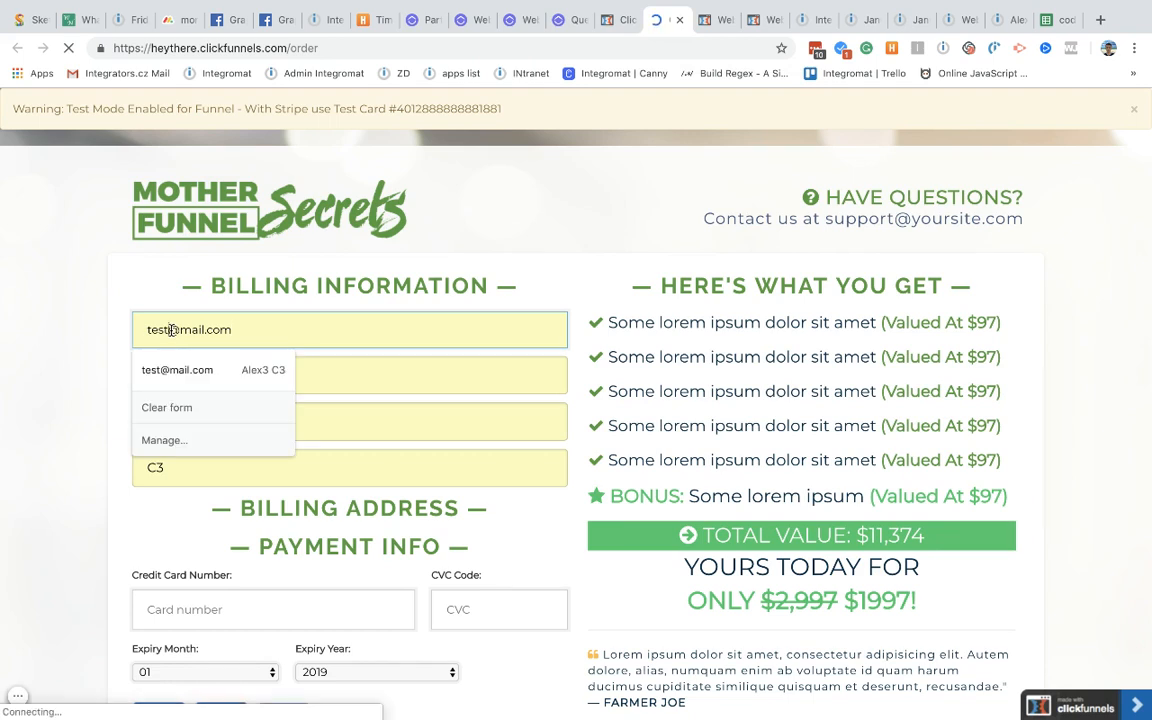
{"action": "type", "text": "+"}
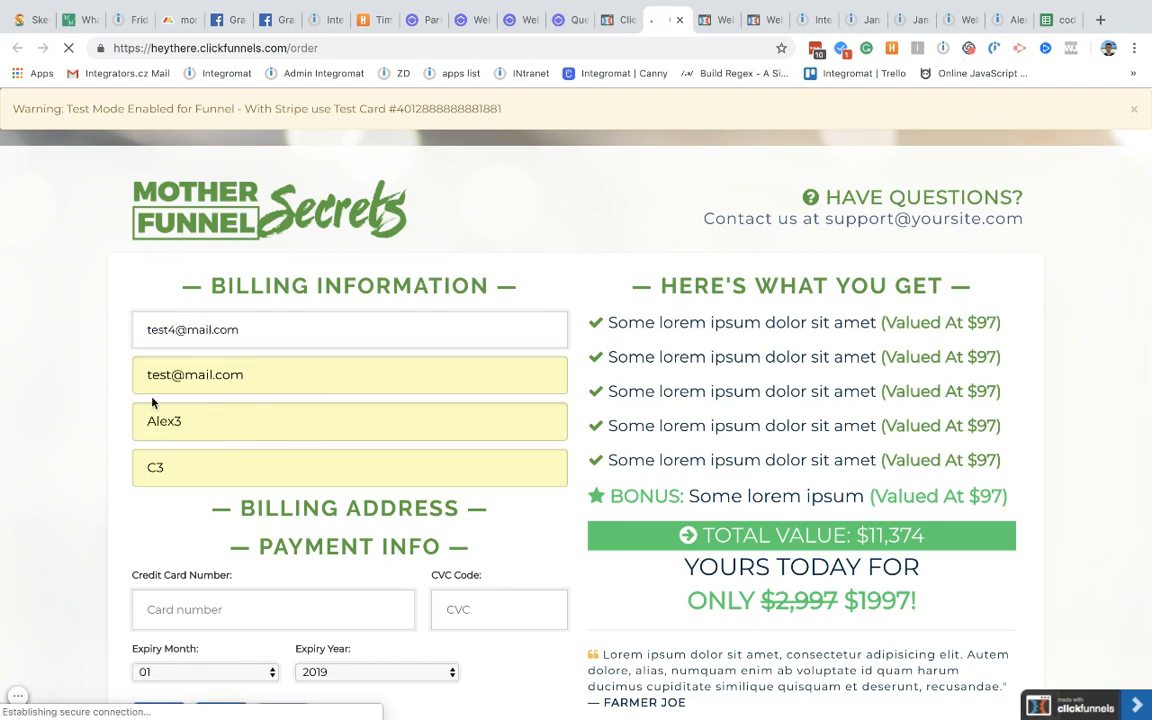
{"action": "left_click", "coordinate": [170, 372]}
{"action": "triple_click", "coordinate": [170, 372]}
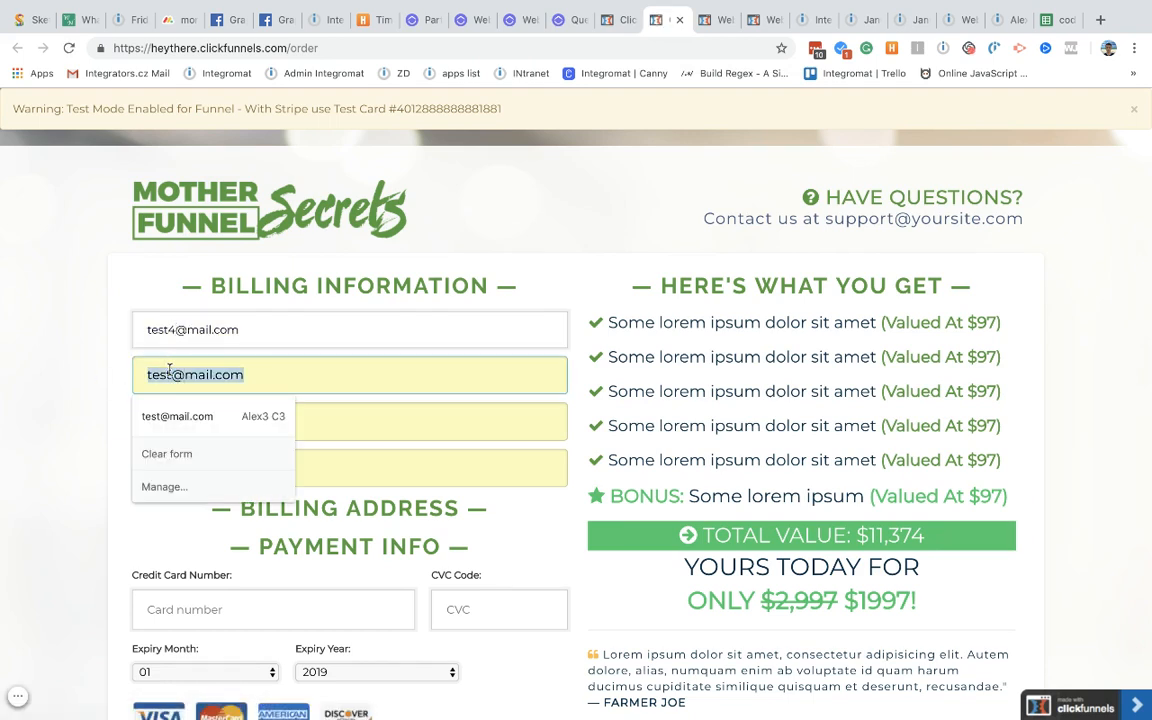
{"action": "key", "text": "BackSpace"}
{"action": "double_click", "coordinate": [239, 333]}
{"action": "key", "text": "BackSpace"}
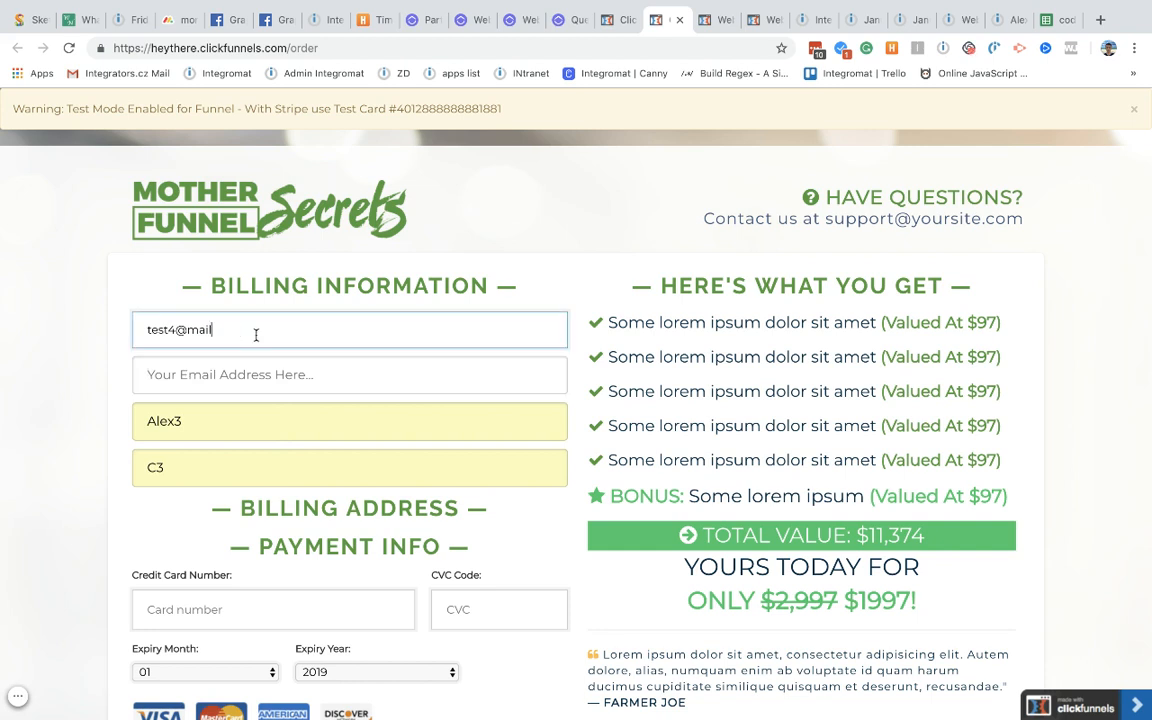
{"action": "key", "text": "BackSpace"}
{"action": "key", "text": "BackSpace"}
{"action": "key", "text": "BackSpace"}
{"action": "key", "text": "BackSpace"}
{"action": "key", "text": "BackSpace"}
{"action": "key", "text": "BackSpace"}
{"action": "key", "text": "BackSpace"}
{"action": "key", "text": "BackSpace"}
{"action": "key", "text": "BackSpace"}
{"action": "left_click", "coordinate": [200, 369]}
{"action": "left_click", "coordinate": [170, 330]}
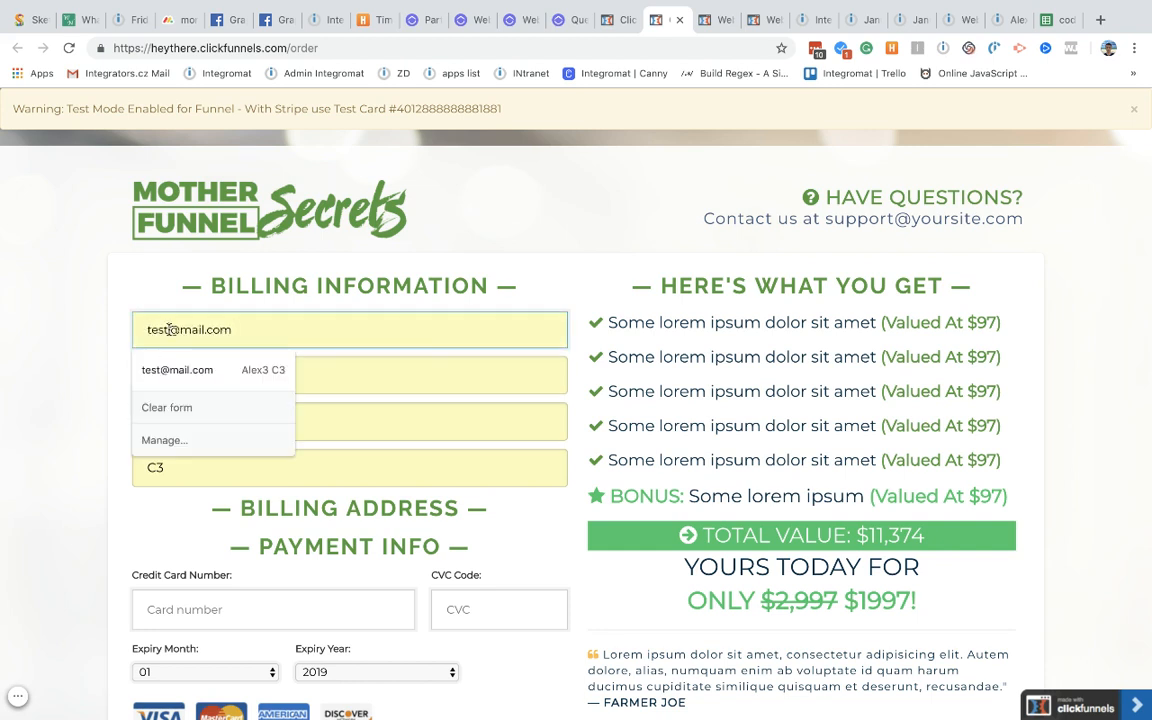
{"action": "type", "text": "4"}
{"action": "left_click", "coordinate": [181, 421]}
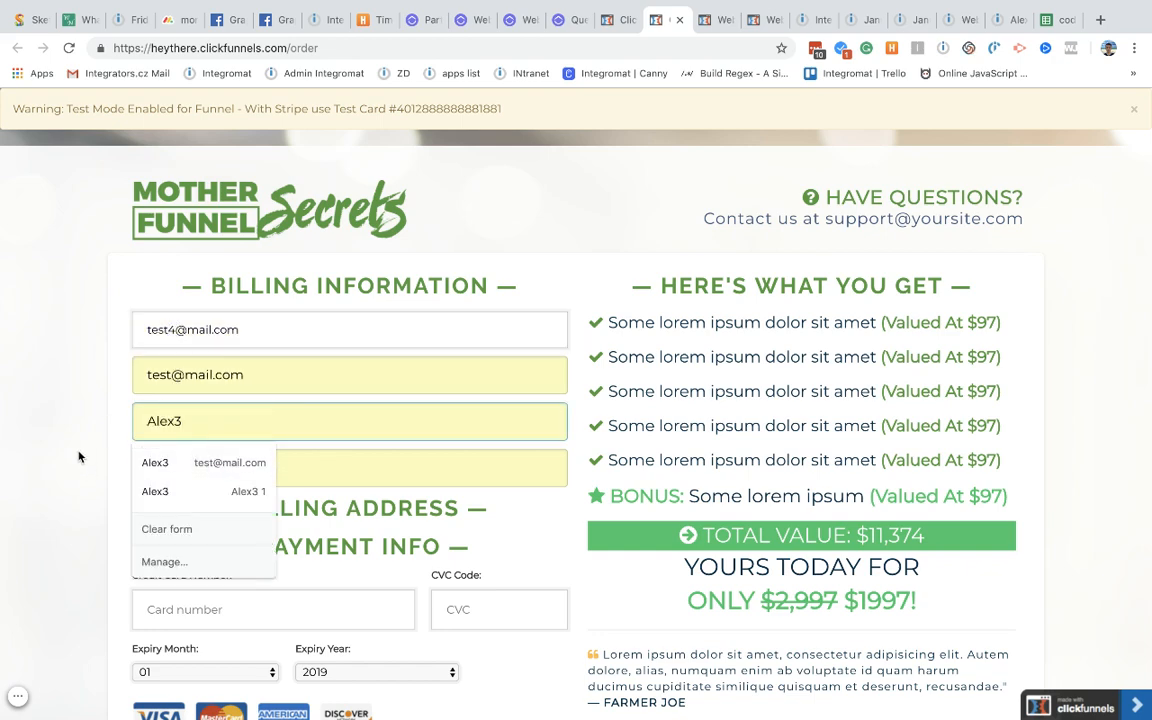
Step: Pay with the test card expiring 2022, order two of product 1, and submit
{"action": "scroll", "coordinate": [77, 450], "scroll_direction": "down", "scroll_amount": 2}
{"action": "scroll", "coordinate": [200, 406], "scroll_direction": "down", "scroll_amount": 2}
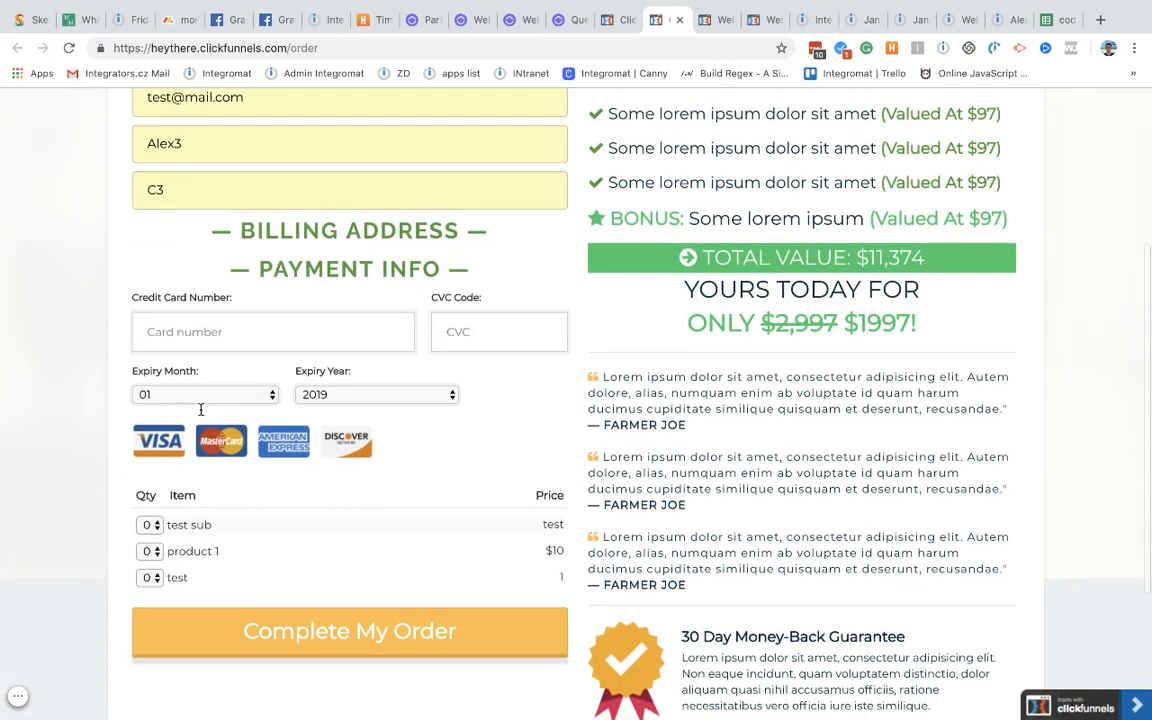
{"action": "left_click", "coordinate": [200, 336]}
{"action": "key", "text": "ctrl+v"}
{"action": "left_click", "coordinate": [437, 321]}
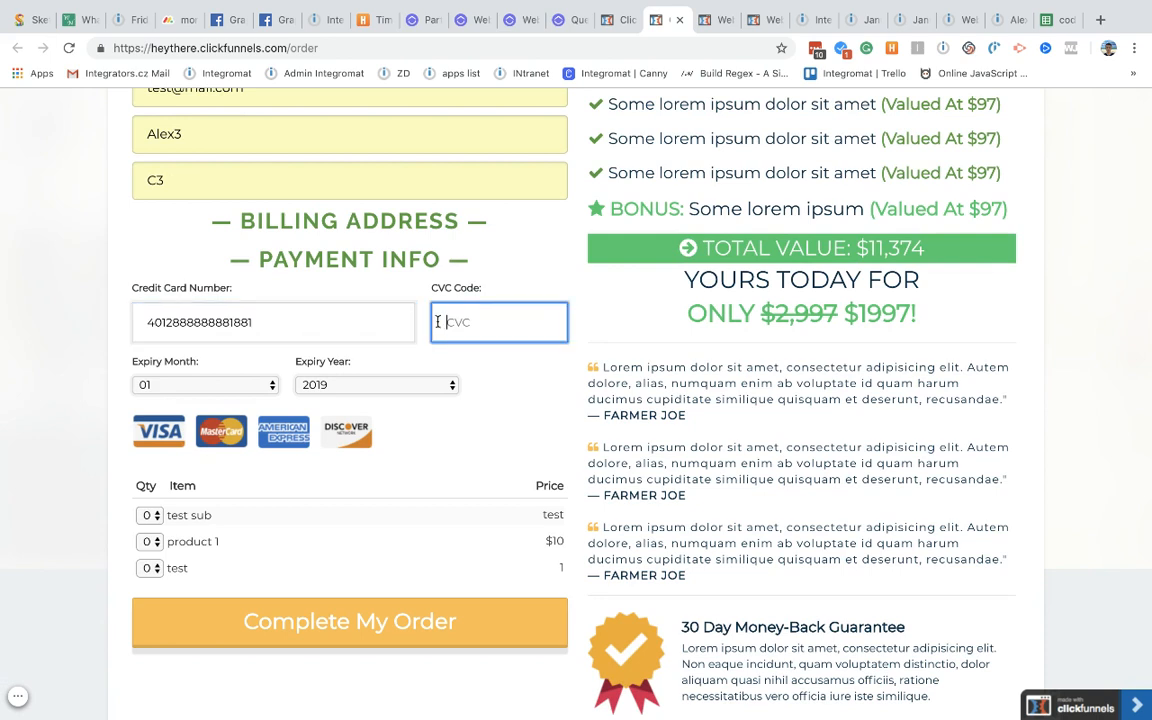
{"action": "left_click", "coordinate": [349, 384]}
{"action": "left_click", "coordinate": [358, 431]}
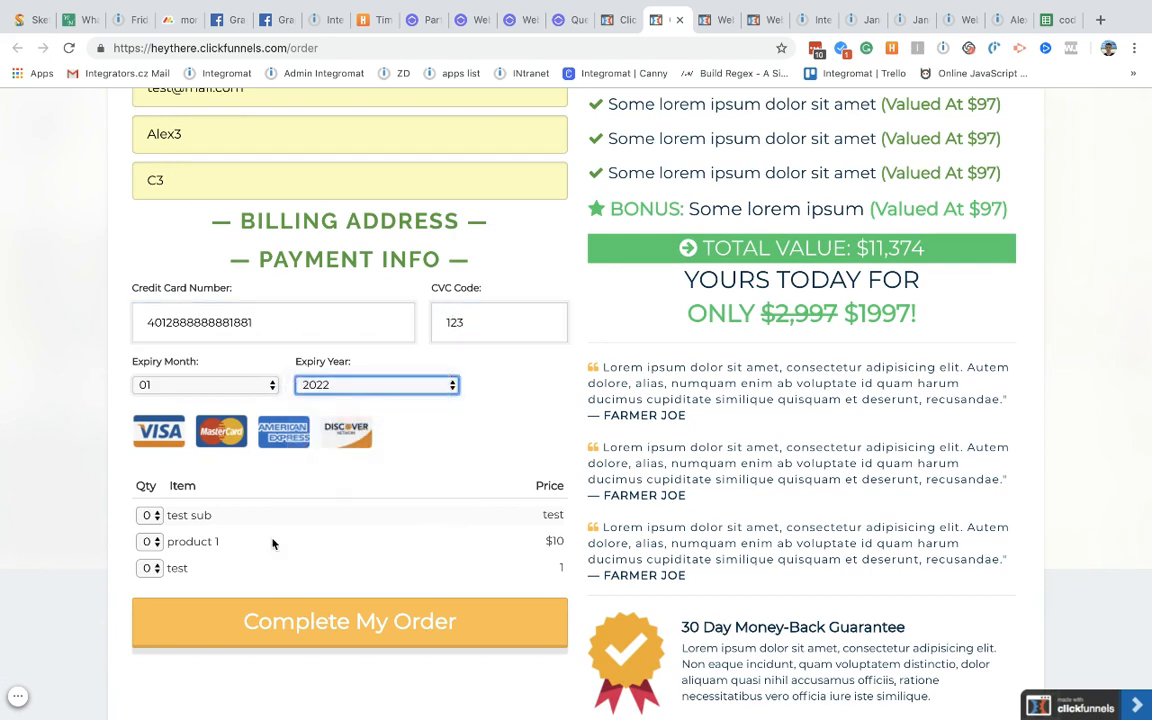
{"action": "left_click", "coordinate": [150, 541]}
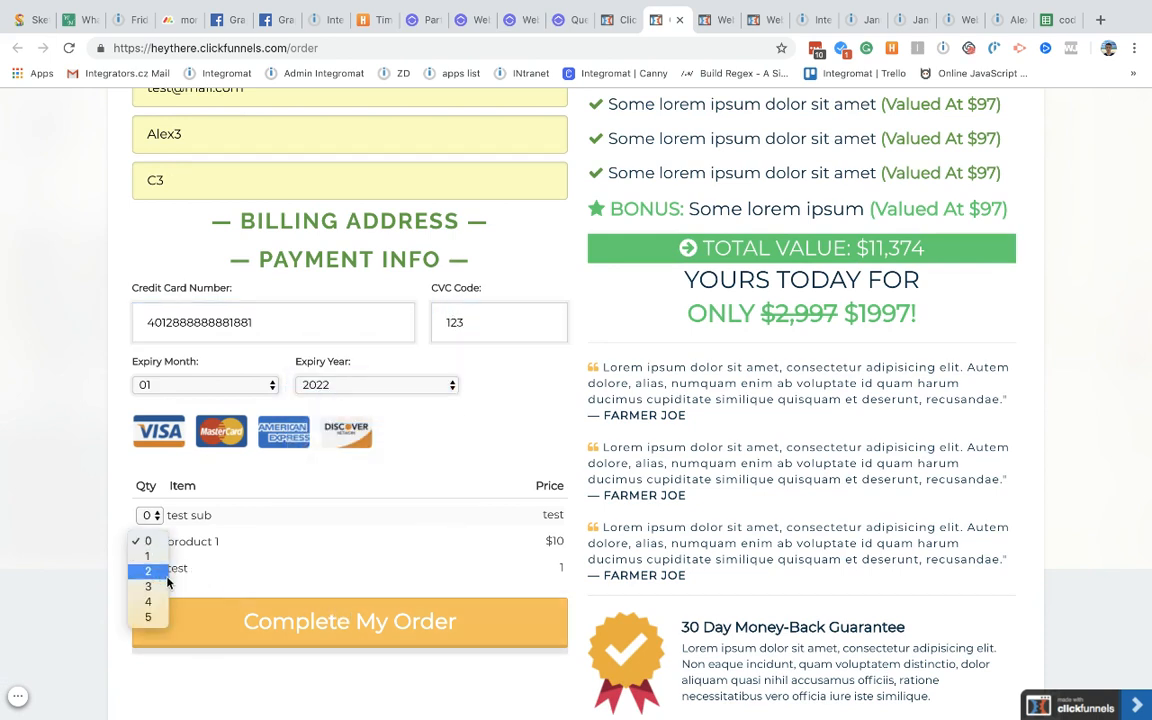
{"action": "left_click", "coordinate": [150, 571]}
{"action": "left_click", "coordinate": [314, 620]}
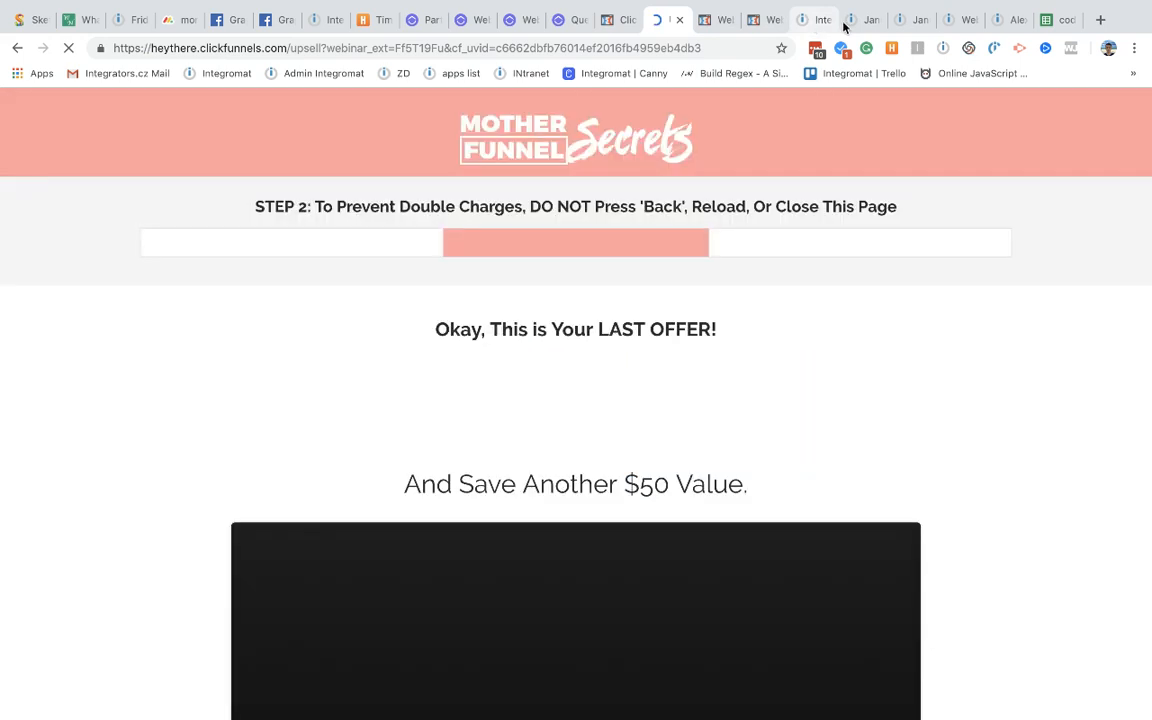
Step: Check the run log and upsell page, ending on the original Integration ClickFunnels scenario
{"action": "left_click", "coordinate": [815, 20]}
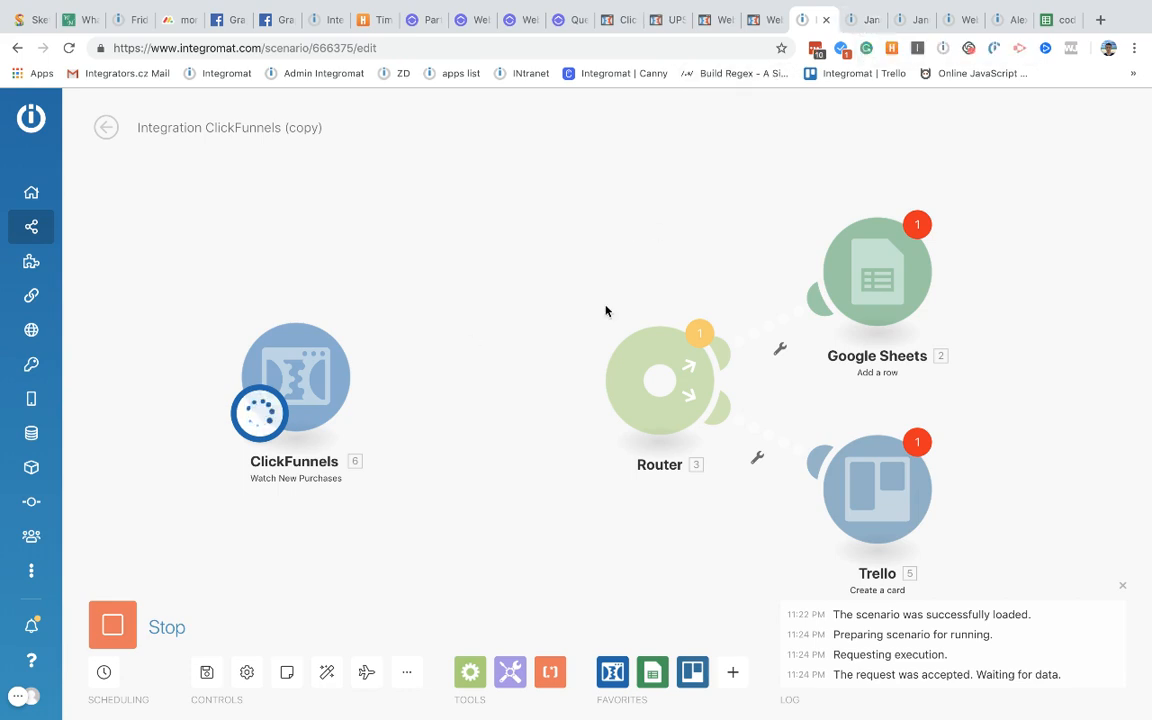
{"action": "left_click", "coordinate": [855, 22]}
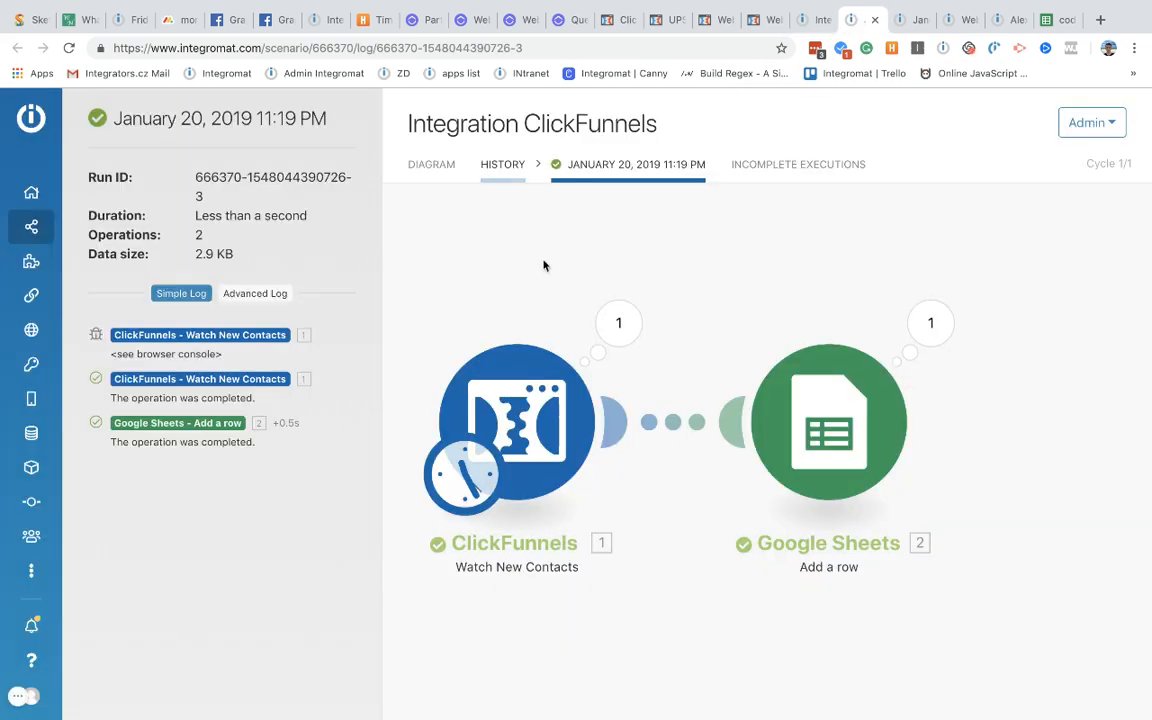
{"action": "left_click", "coordinate": [435, 176]}
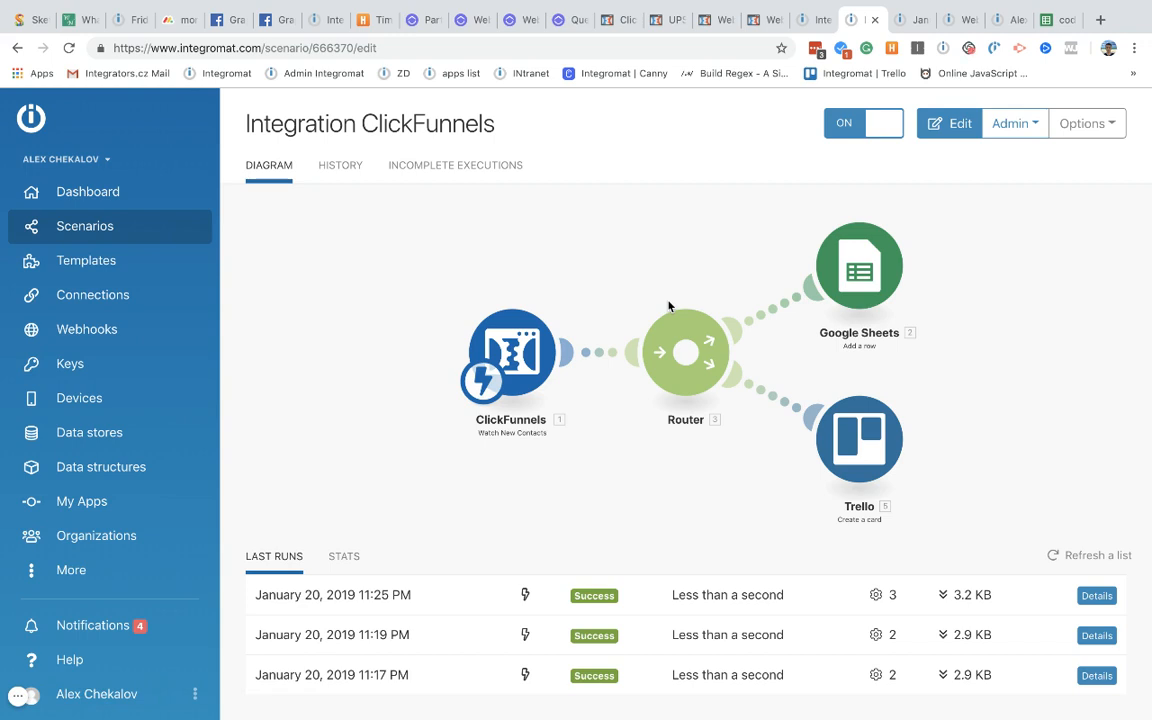
{"action": "left_click", "coordinate": [622, 20]}
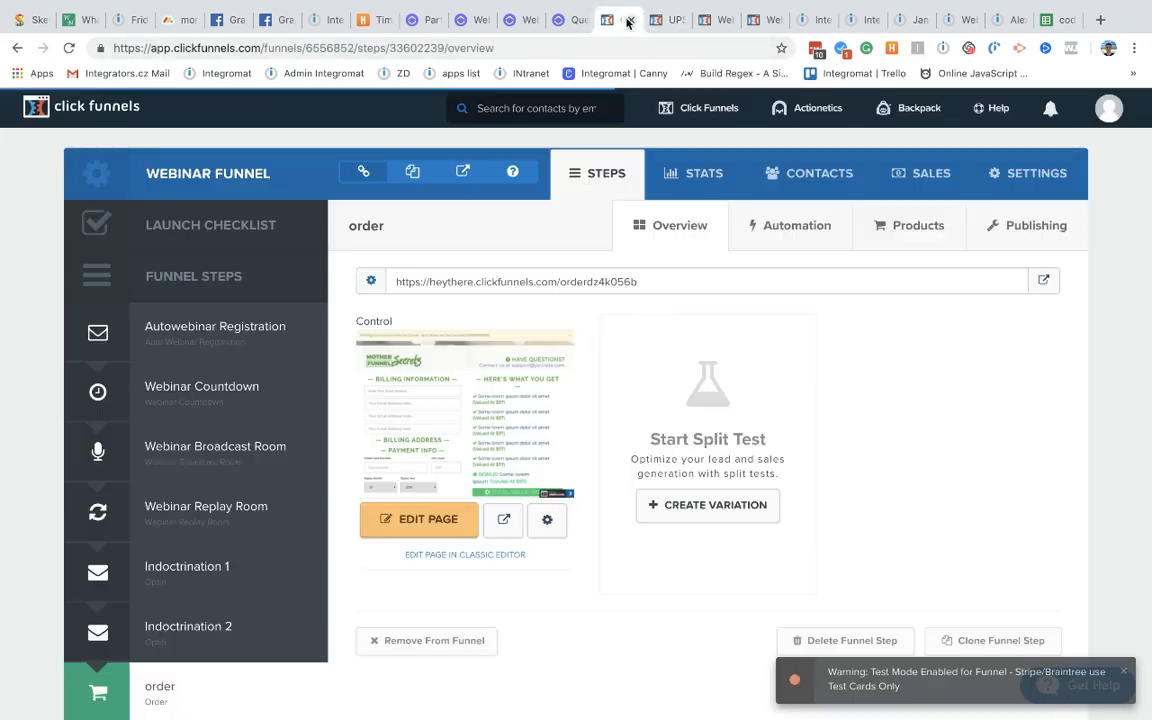
{"action": "left_click", "coordinate": [665, 21]}
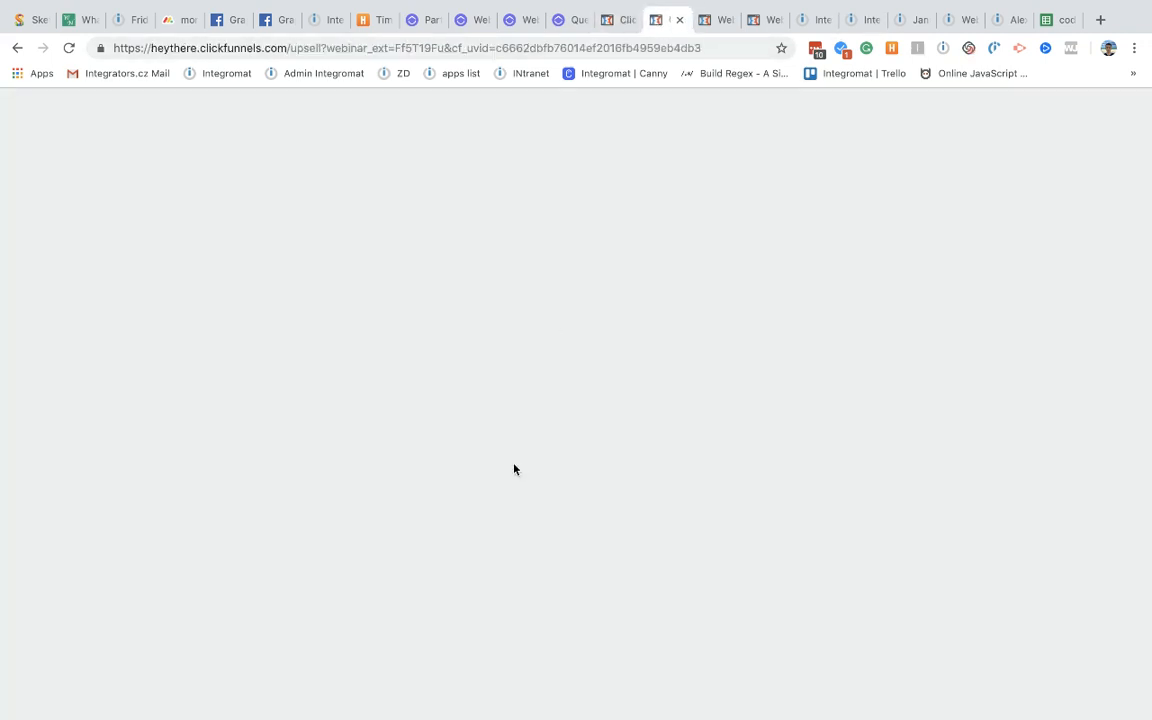
{"action": "scroll", "coordinate": [605, 277], "scroll_direction": "down", "scroll_amount": 6}
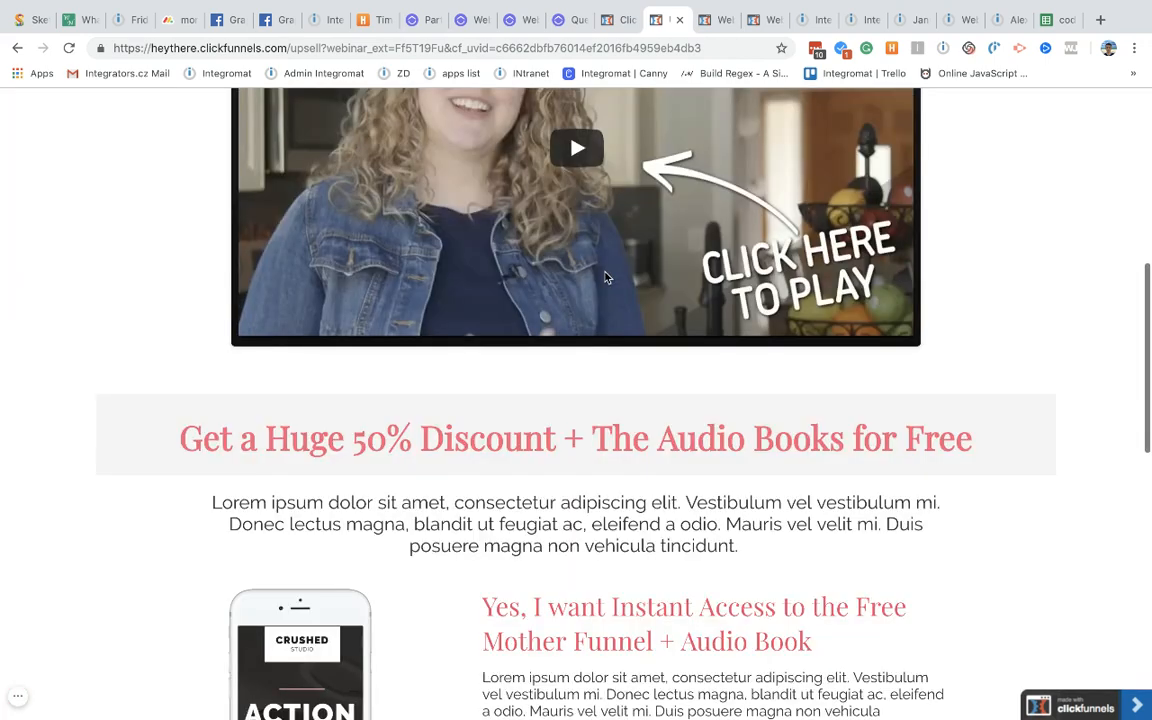
{"action": "scroll", "coordinate": [604, 270], "scroll_direction": "up", "scroll_amount": 5}
{"action": "left_click", "coordinate": [805, 16]}
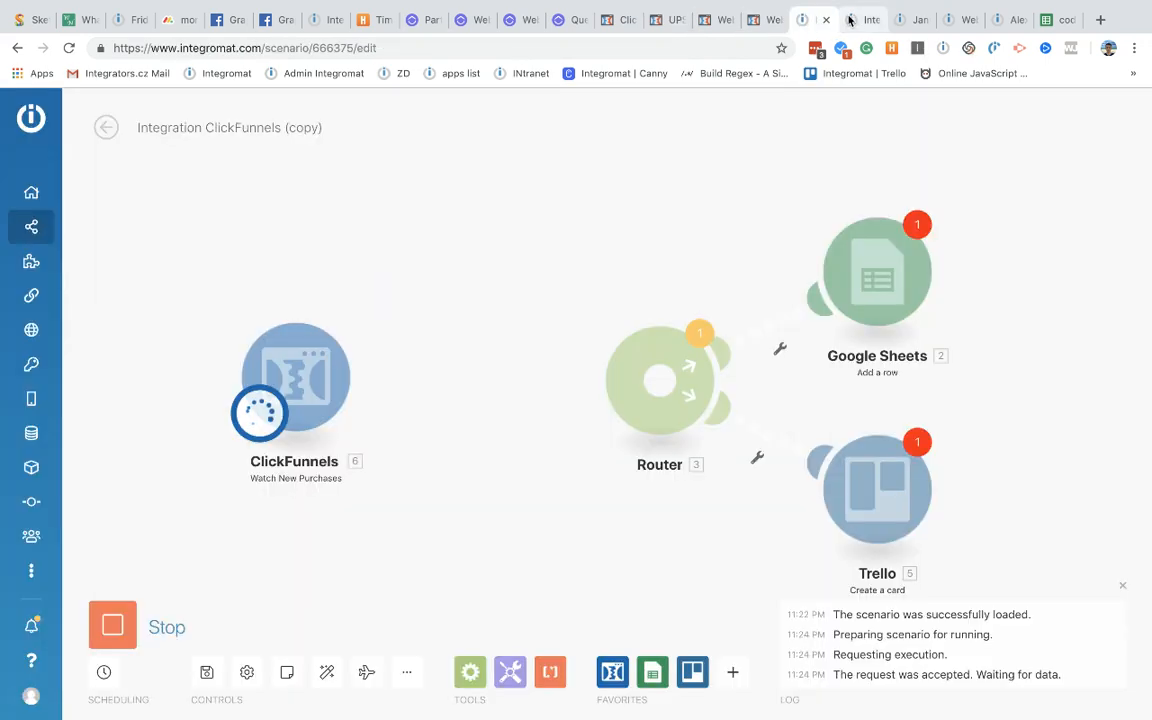
{"action": "left_click", "coordinate": [853, 20]}
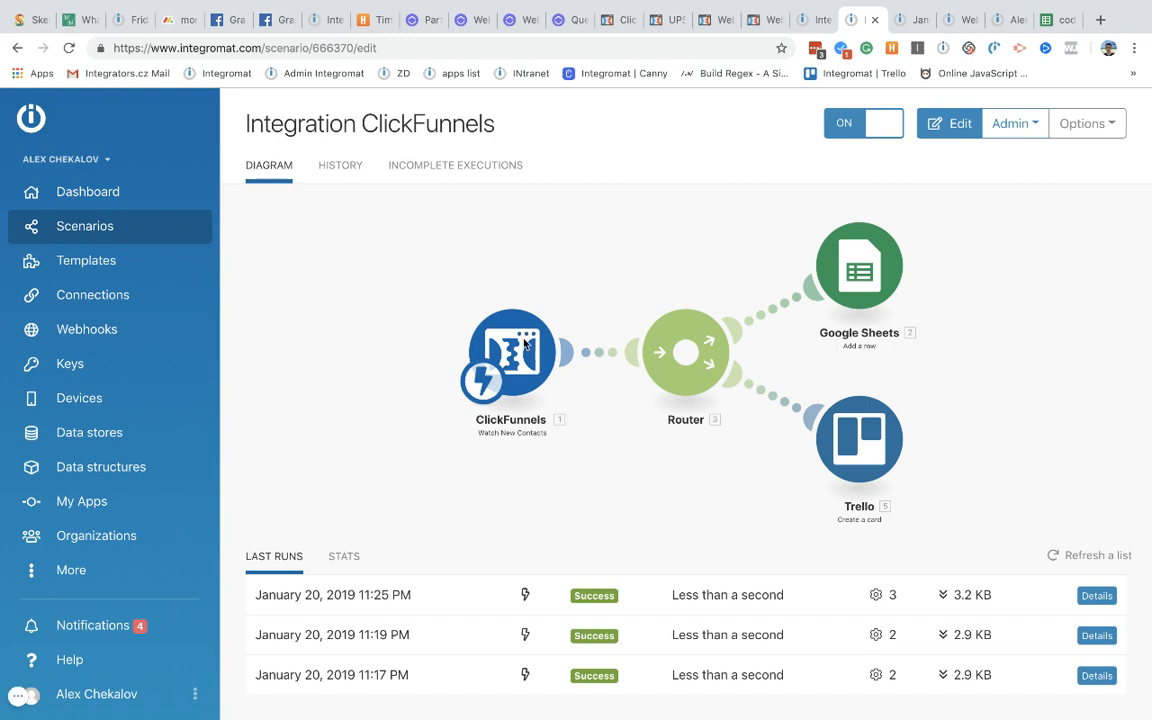
Step: Edit the scenario and drop a Flow Control Iterator between ClickFunnels and Router
{"action": "left_click", "coordinate": [426, 303]}
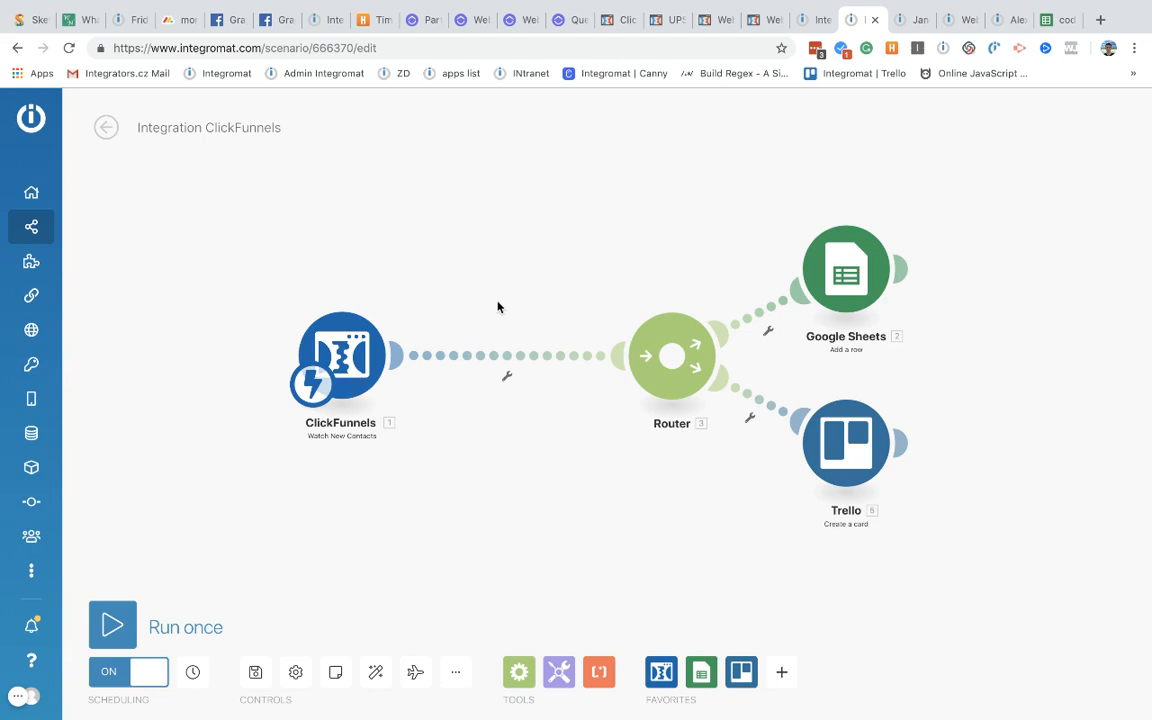
{"action": "scroll", "coordinate": [487, 453], "scroll_direction": "up", "scroll_amount": 2}
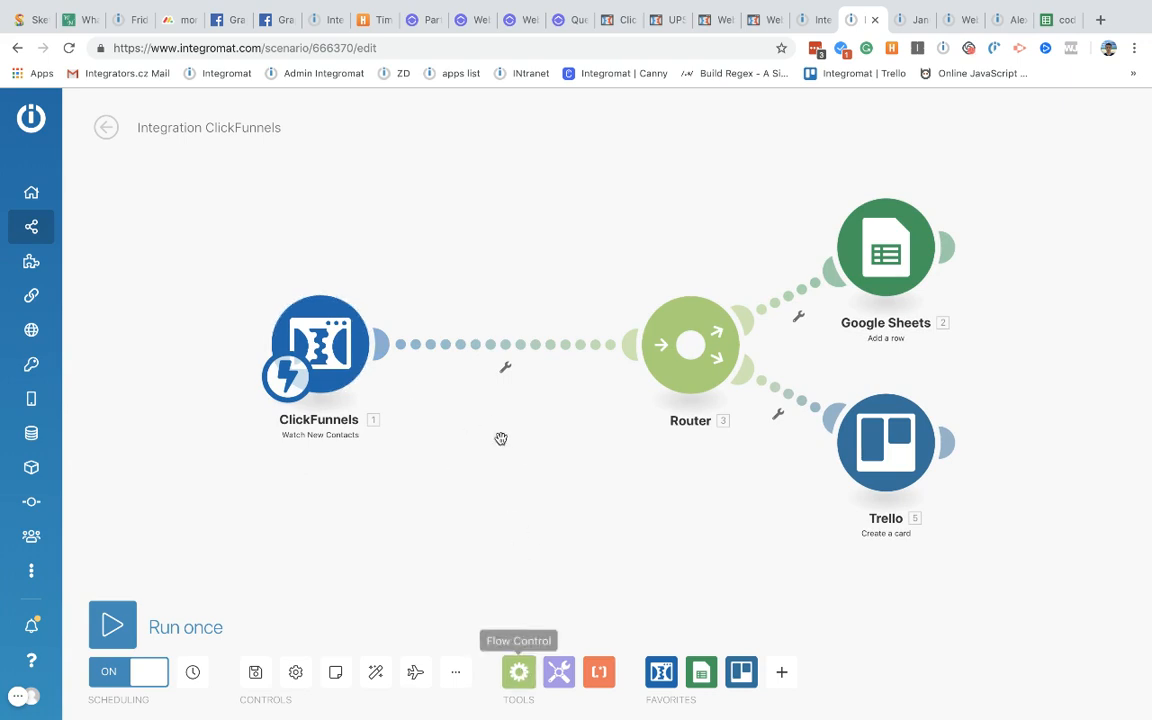
{"action": "left_click", "coordinate": [518, 671]}
{"action": "left_click", "coordinate": [535, 213]}
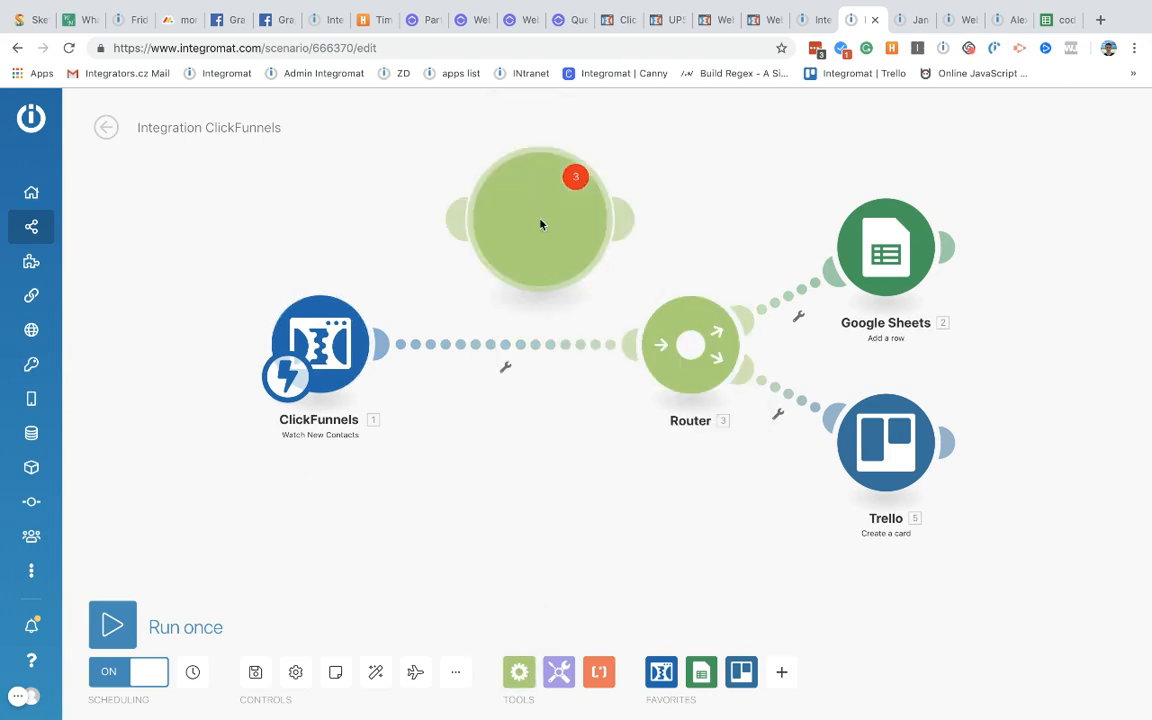
{"action": "left_click_drag", "start_coordinate": [540, 222], "coordinate": [518, 292]}
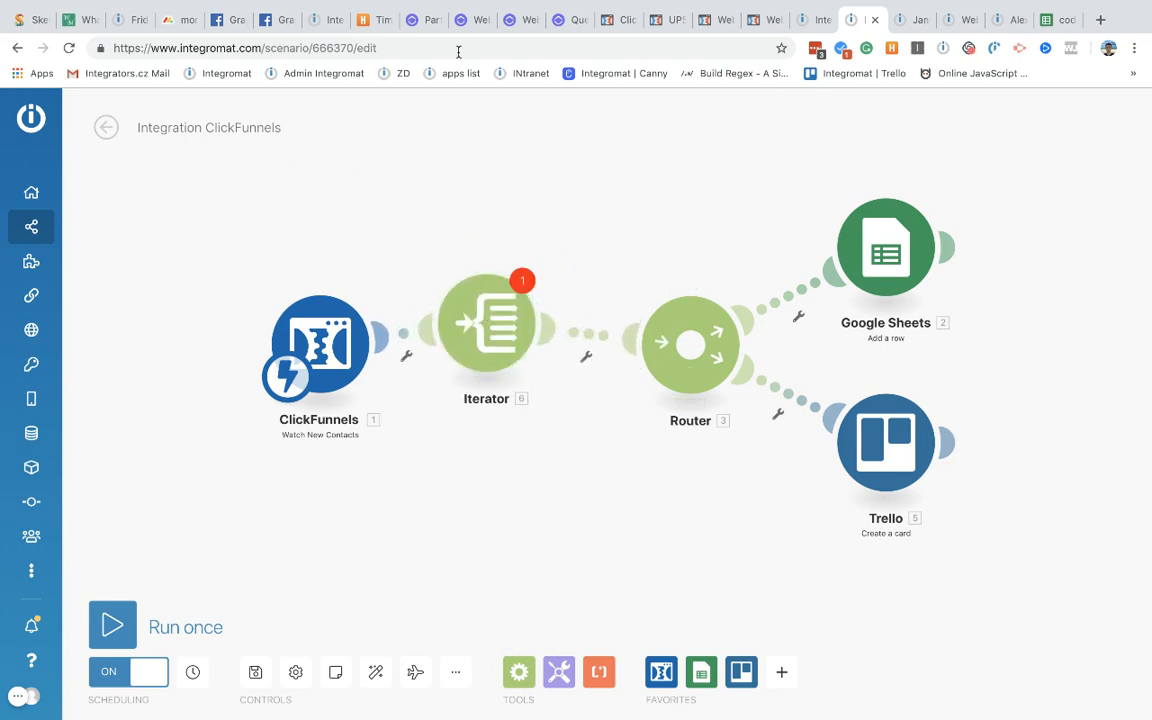
Step: Open the copied scenario's ClickFunnels trigger output and look through its Row payload
{"action": "left_click", "coordinate": [808, 20]}
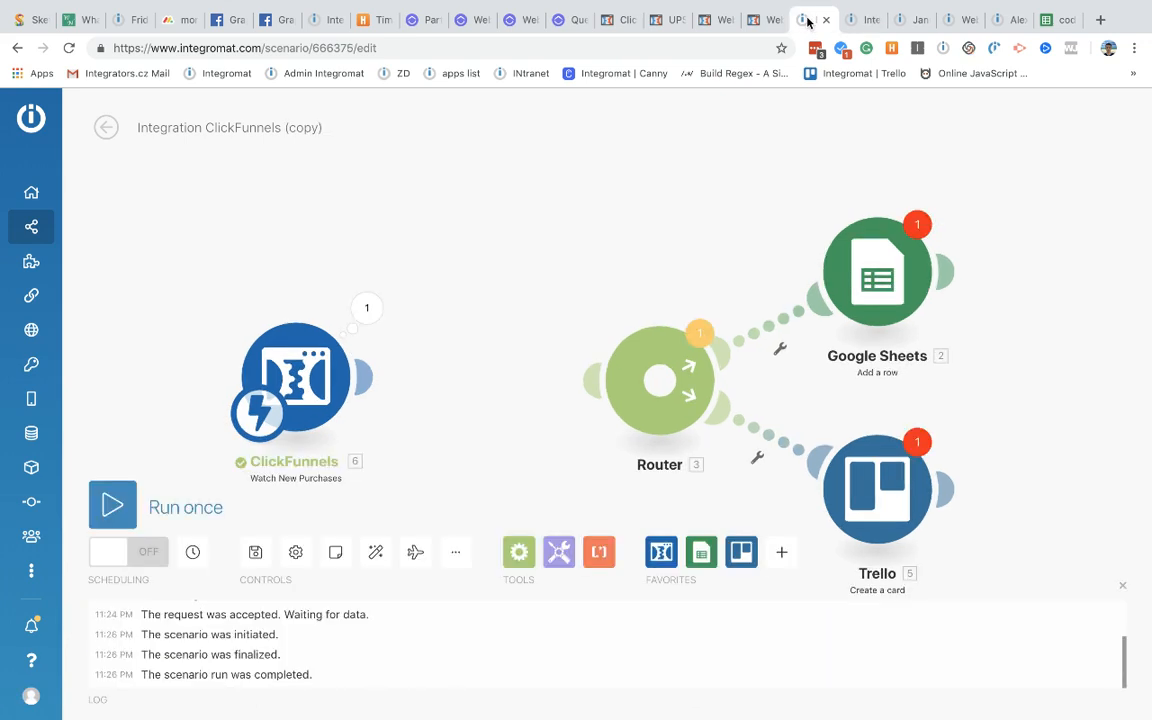
{"action": "left_click", "coordinate": [366, 308]}
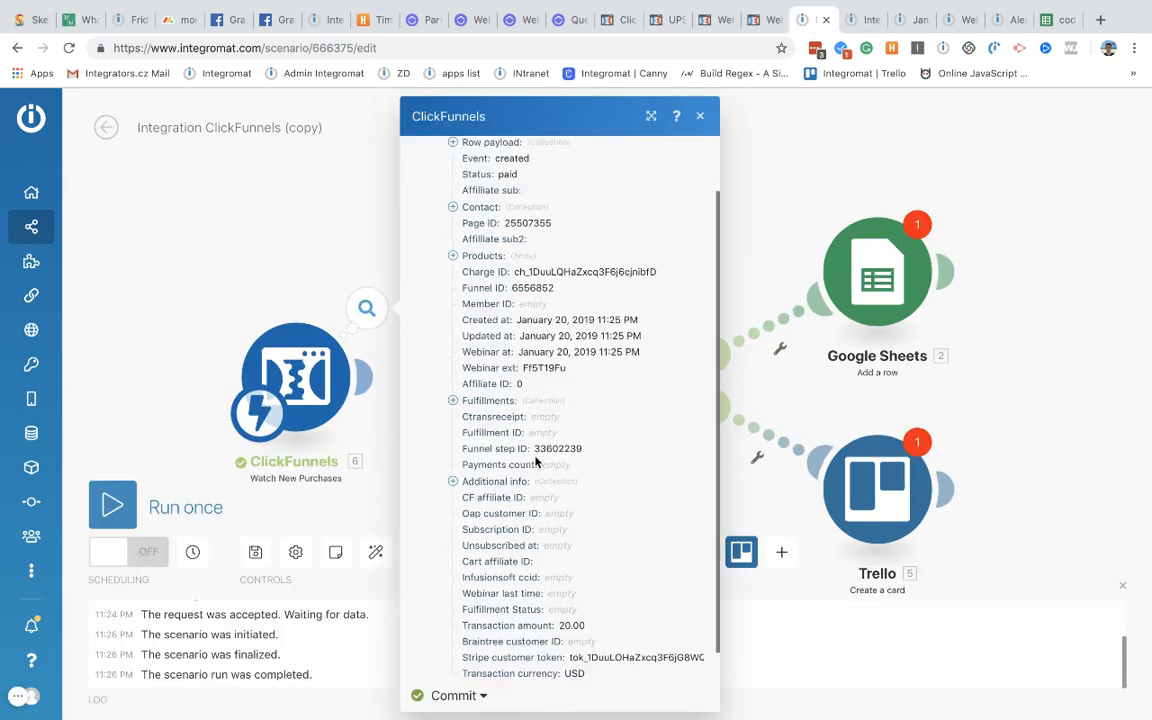
{"action": "scroll", "coordinate": [537, 462], "scroll_direction": "down", "scroll_amount": 5}
{"action": "scroll", "coordinate": [537, 462], "scroll_direction": "up", "scroll_amount": 5}
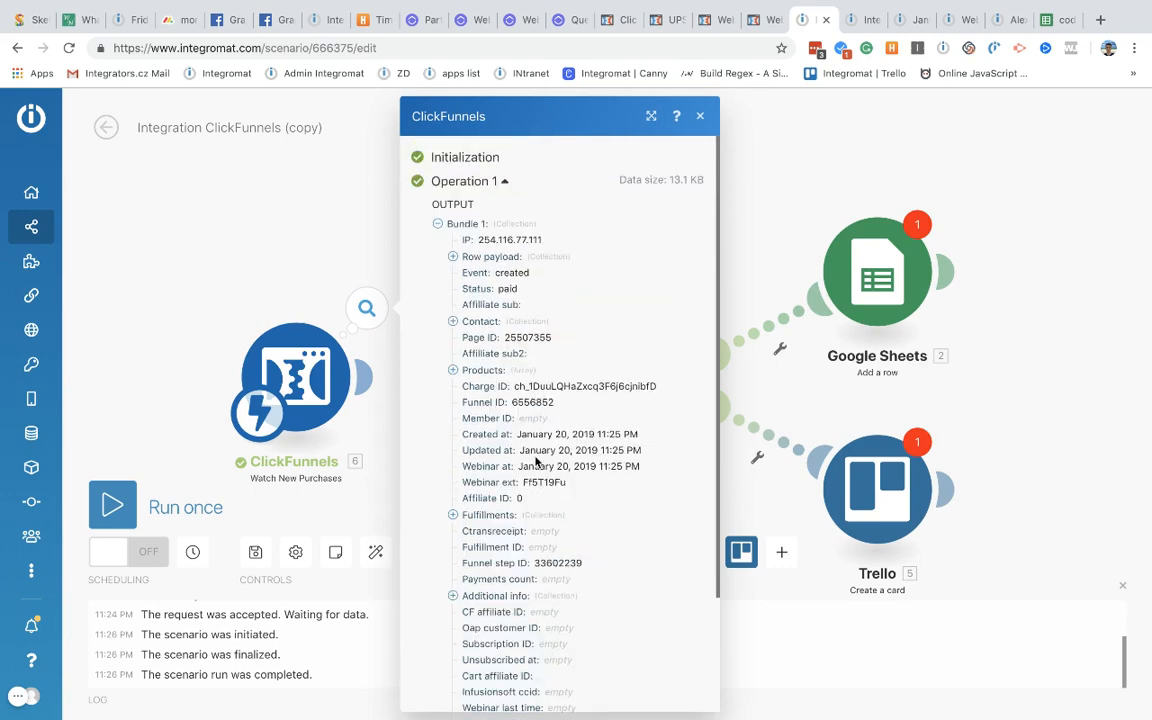
{"action": "scroll", "coordinate": [449, 376], "scroll_direction": "down", "scroll_amount": 1}
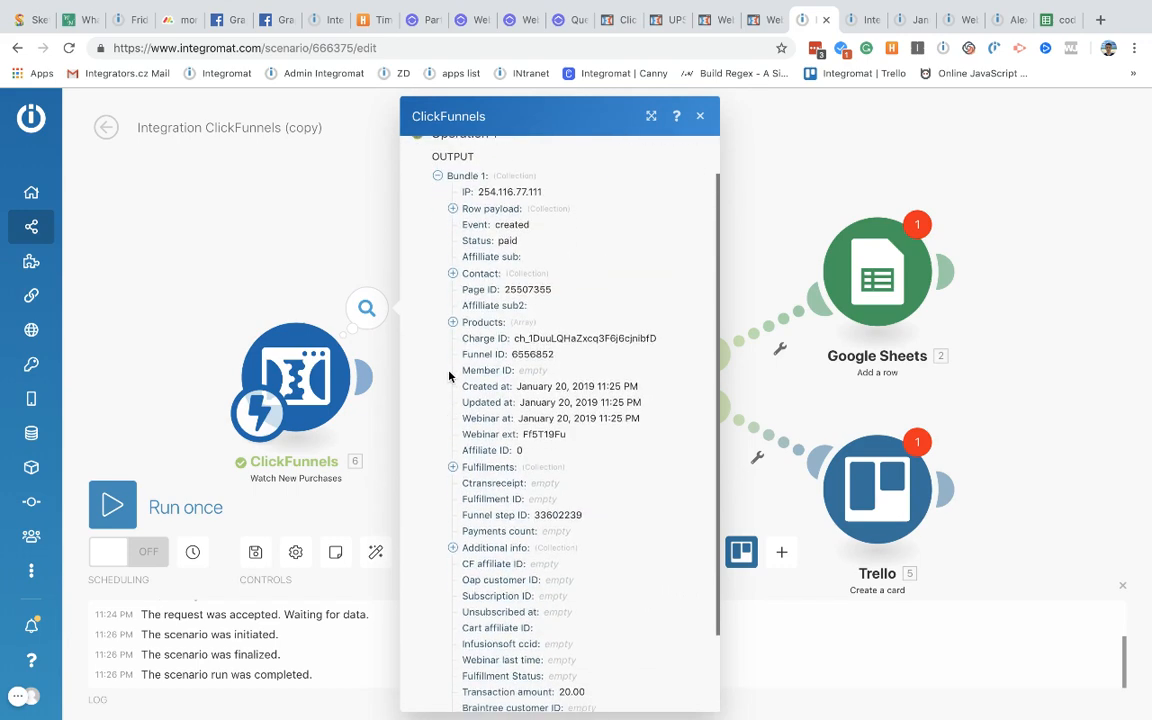
{"action": "left_click", "coordinate": [453, 211]}
{"action": "scroll", "coordinate": [574, 531], "scroll_direction": "down", "scroll_amount": 10}
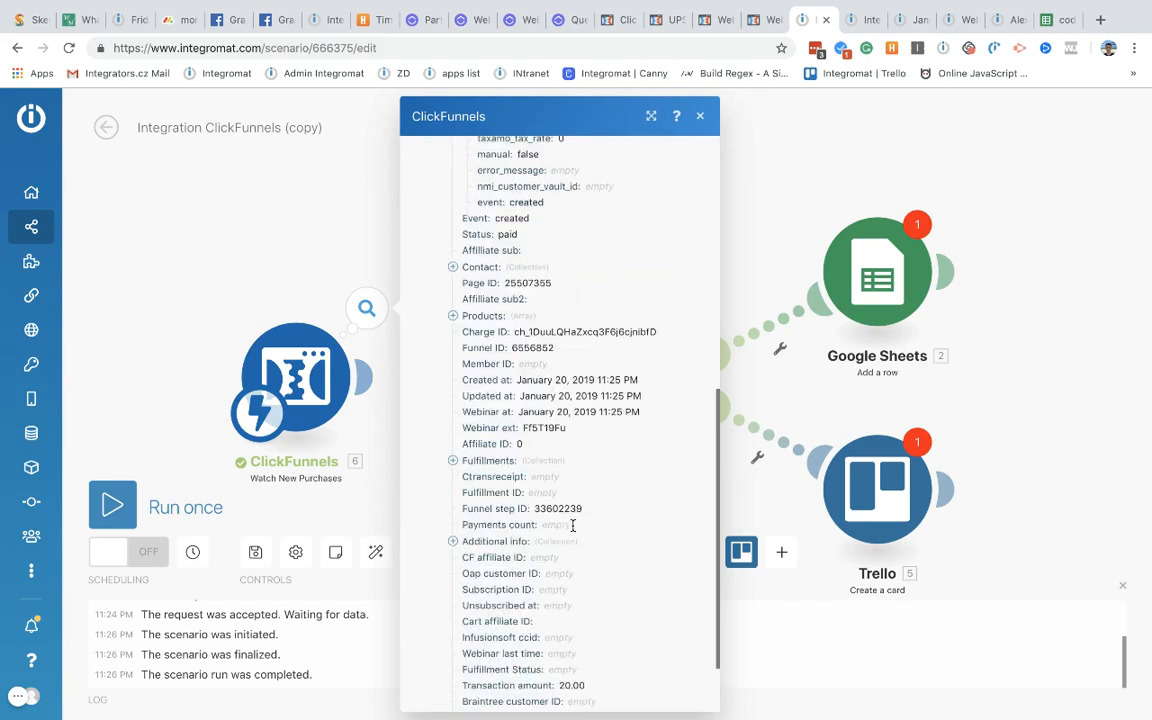
{"action": "scroll", "coordinate": [574, 531], "scroll_direction": "up", "scroll_amount": 11}
{"action": "left_click", "coordinate": [453, 257]}
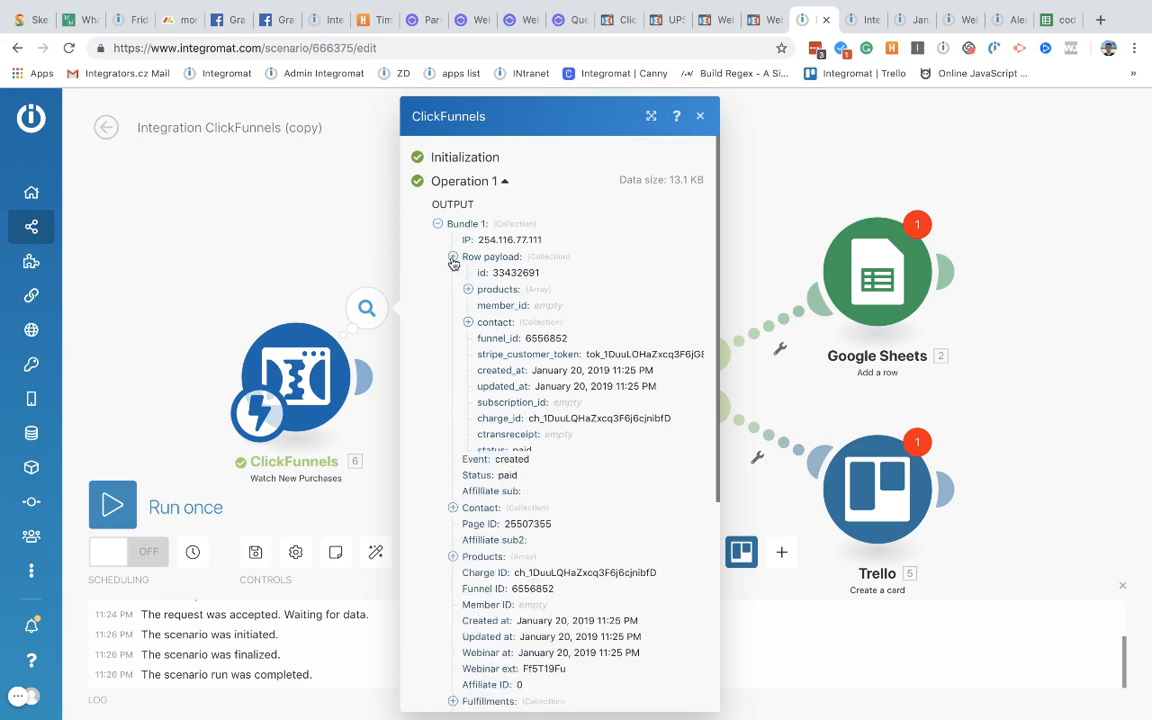
{"action": "scroll", "coordinate": [527, 470], "scroll_direction": "down", "scroll_amount": 3}
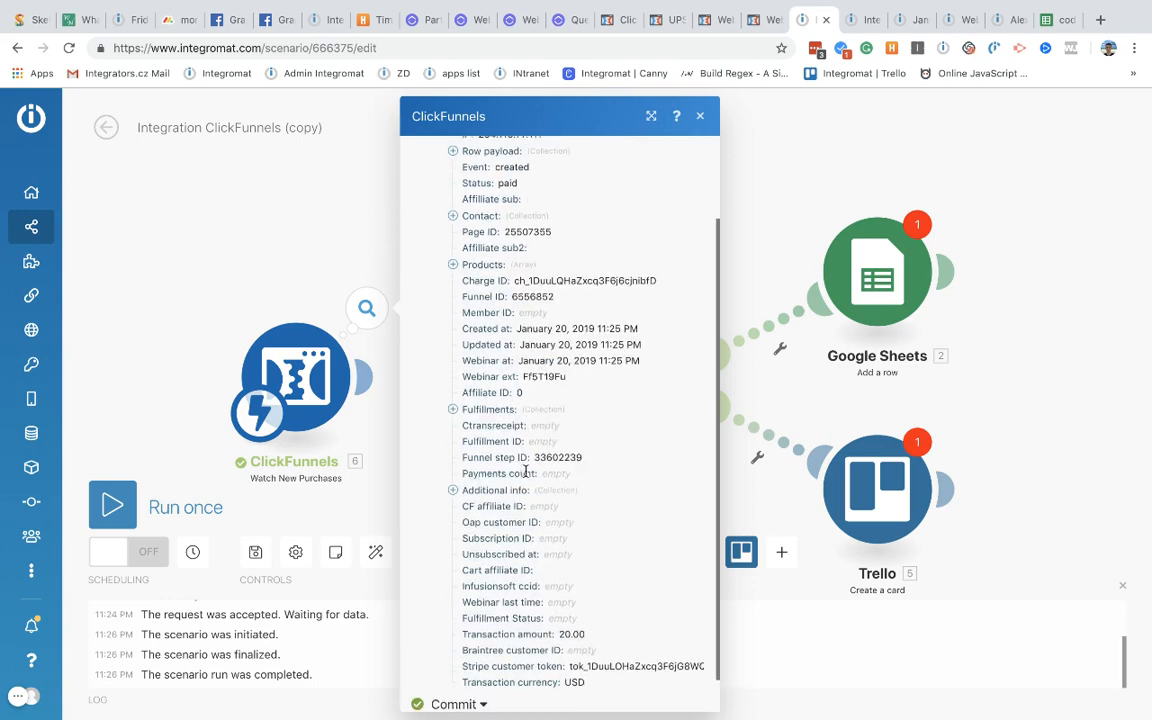
Step: Expand the Products array and read the details of its two product items
{"action": "left_click", "coordinate": [454, 265]}
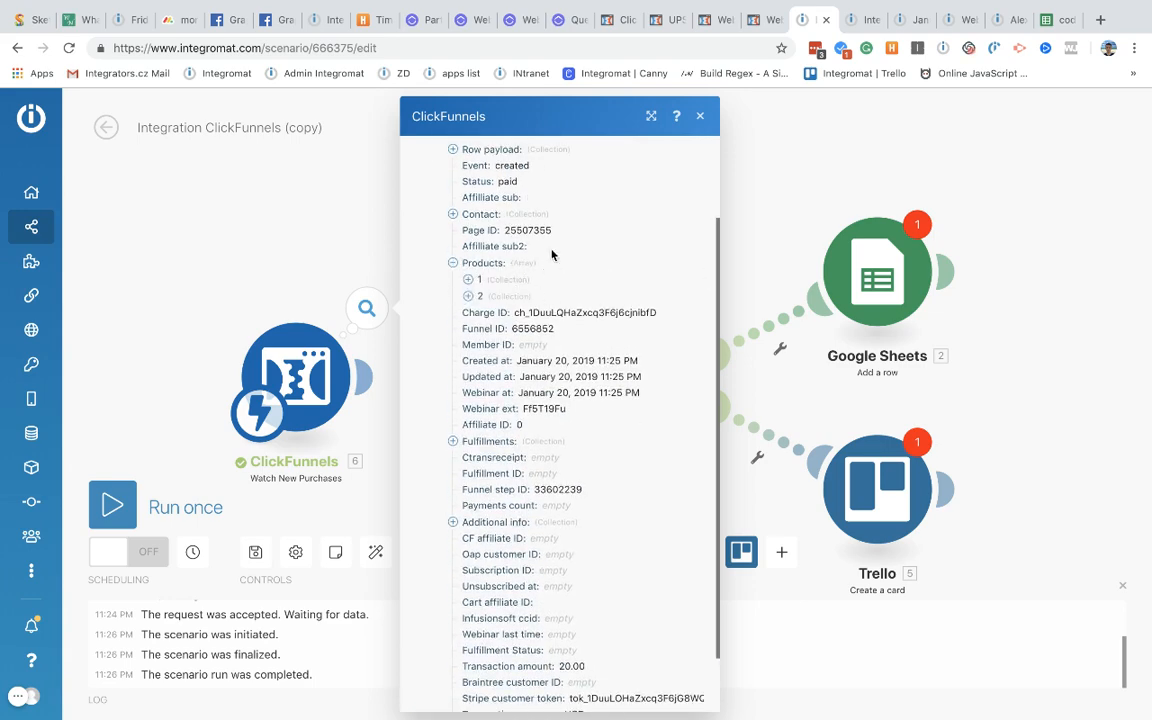
{"action": "left_click", "coordinate": [468, 281]}
{"action": "left_click", "coordinate": [467, 282]}
{"action": "left_click", "coordinate": [467, 297]}
{"action": "left_click", "coordinate": [467, 297]}
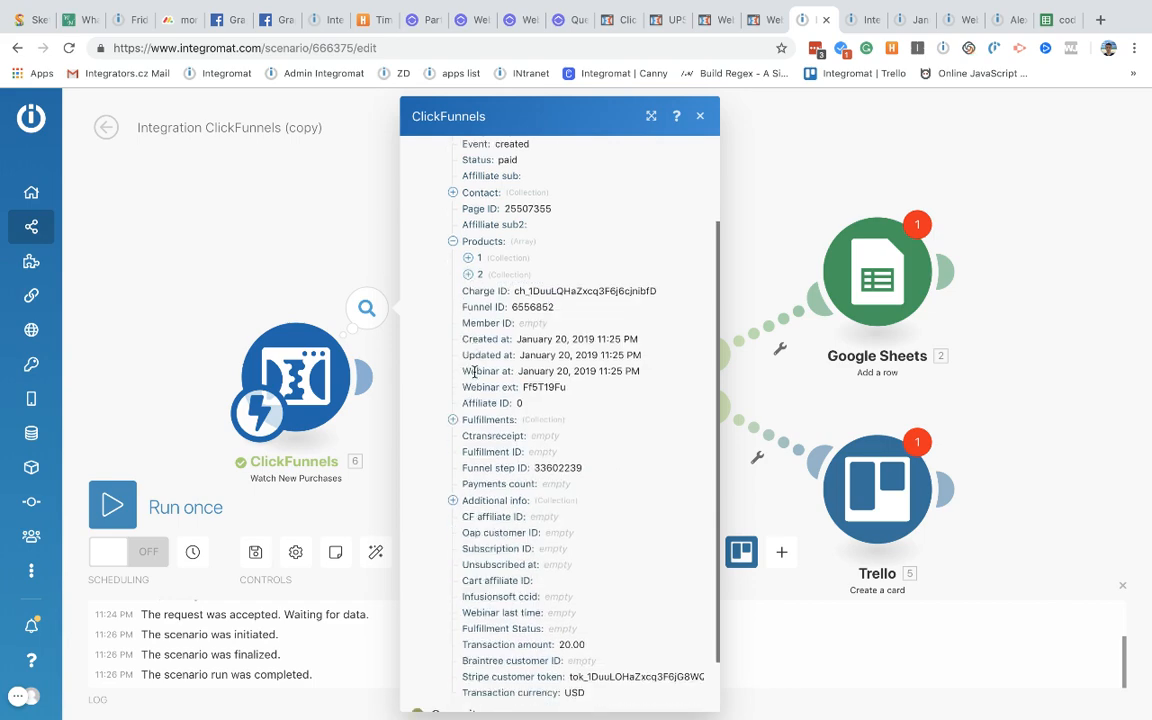
{"action": "scroll", "coordinate": [476, 375], "scroll_direction": "up", "scroll_amount": 1}
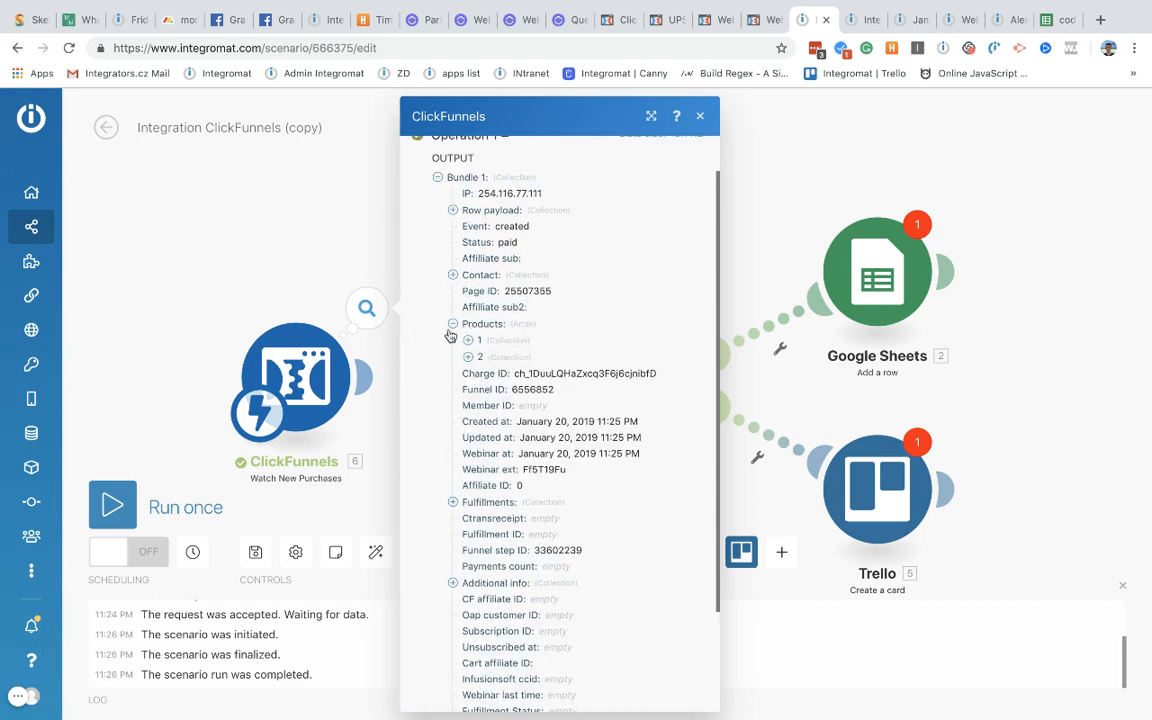
{"action": "left_click", "coordinate": [468, 340]}
{"action": "scroll", "coordinate": [672, 222], "scroll_direction": "down", "scroll_amount": 5}
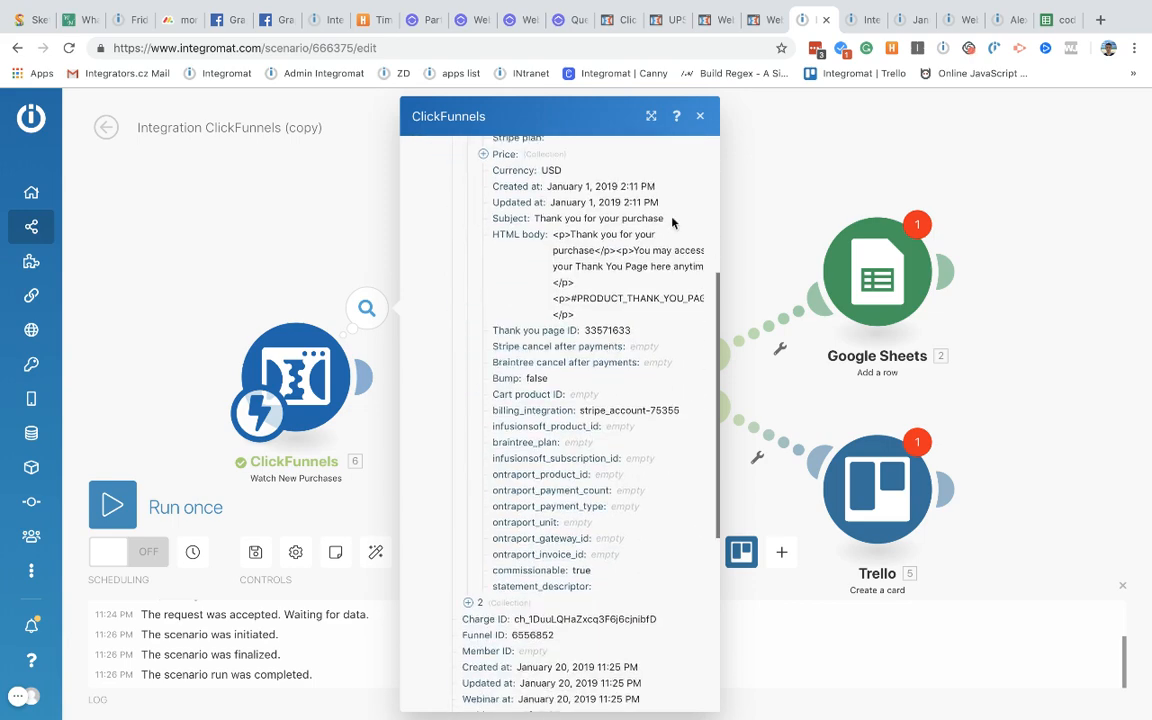
{"action": "scroll", "coordinate": [603, 286], "scroll_direction": "up", "scroll_amount": 3}
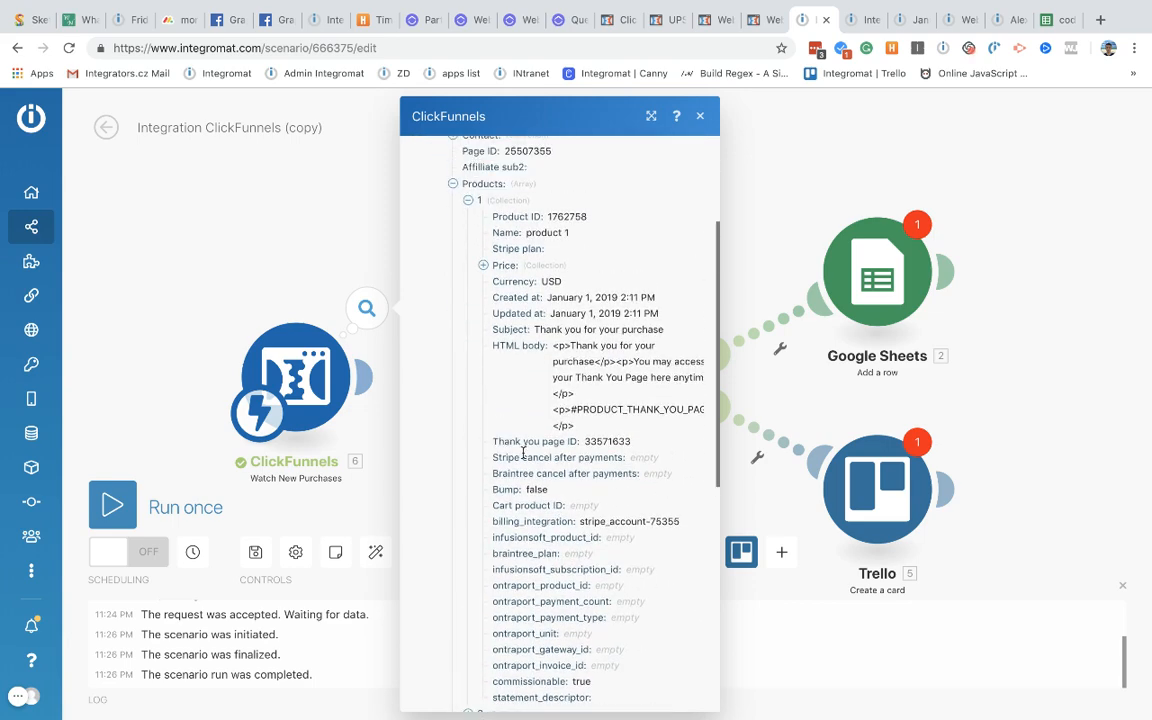
{"action": "scroll", "coordinate": [522, 453], "scroll_direction": "down", "scroll_amount": 7}
{"action": "scroll", "coordinate": [520, 430], "scroll_direction": "up", "scroll_amount": 12}
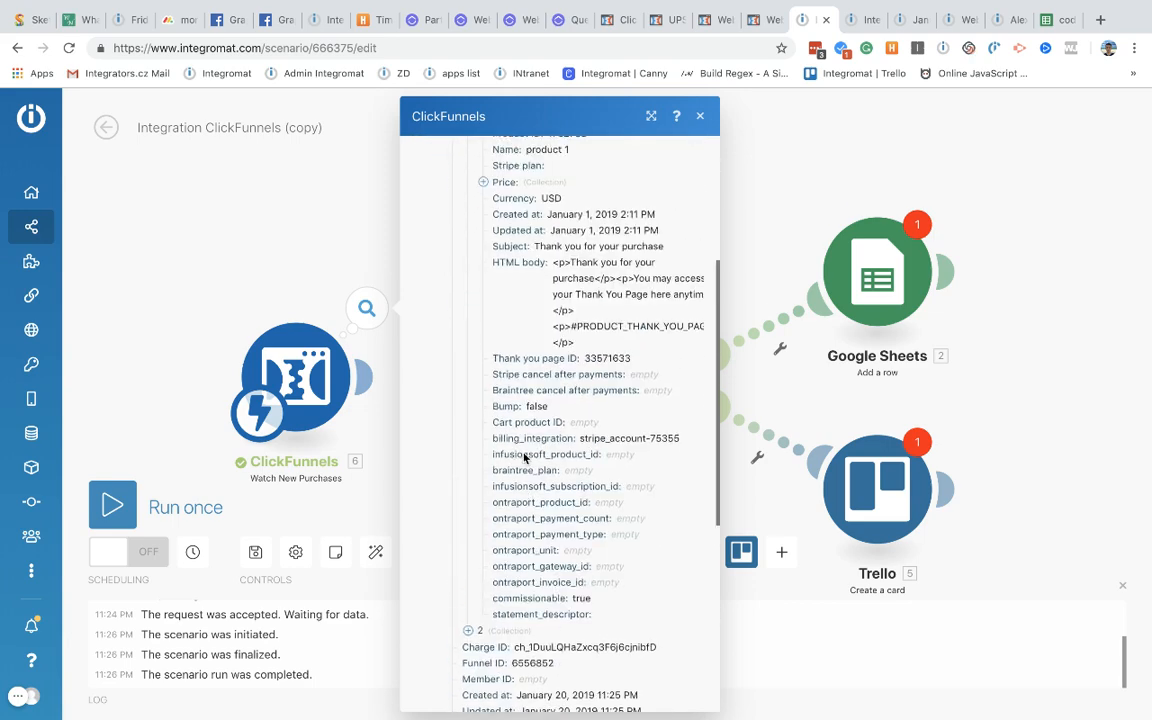
Step: Attach an Iterator after ClickFunnels in the copied scenario, mapping the Products array
{"action": "left_click", "coordinate": [308, 246]}
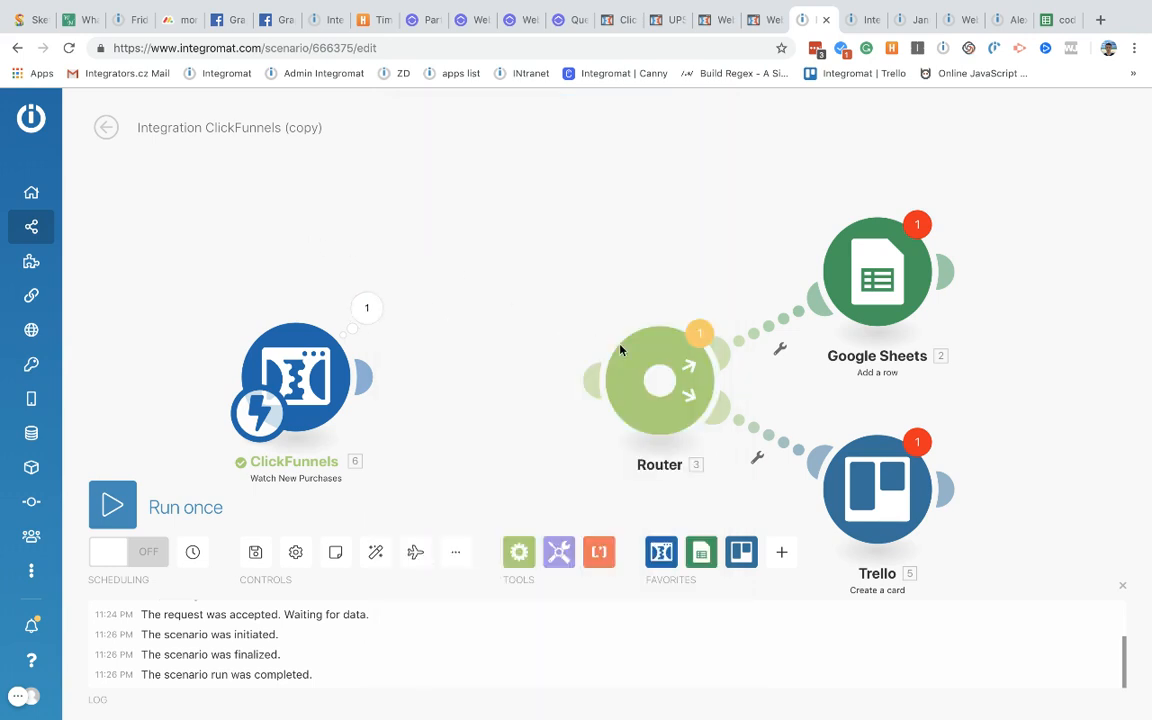
{"action": "left_click", "coordinate": [519, 552]}
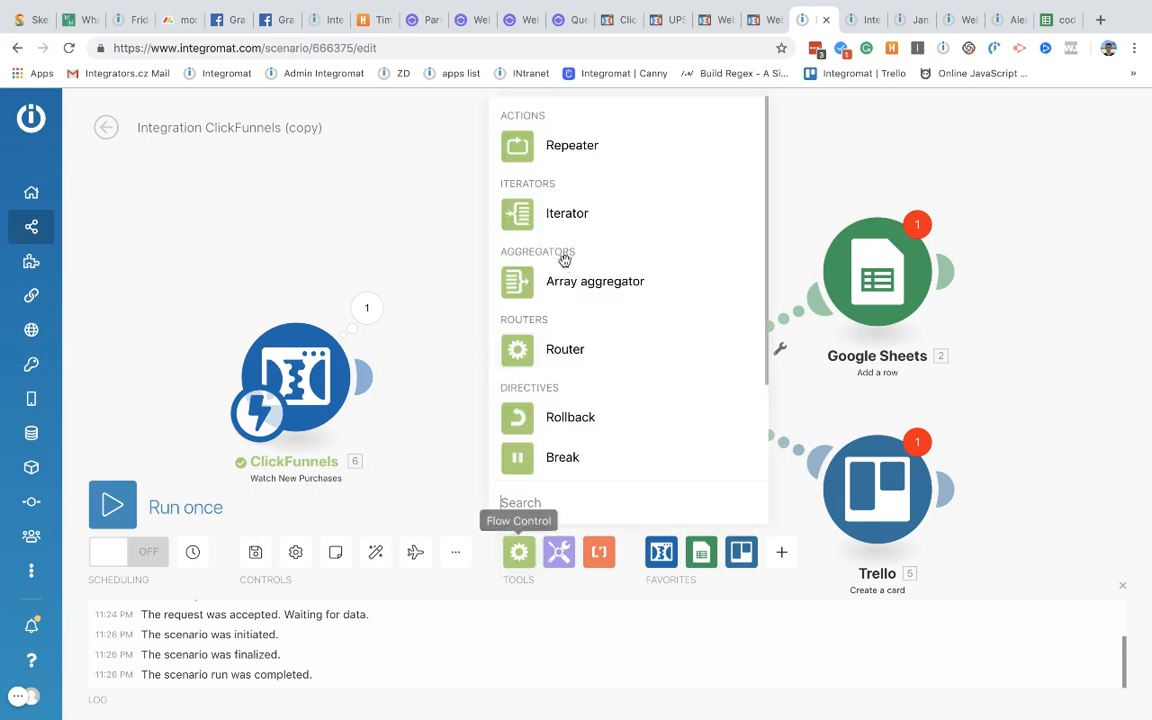
{"action": "left_click", "coordinate": [566, 216]}
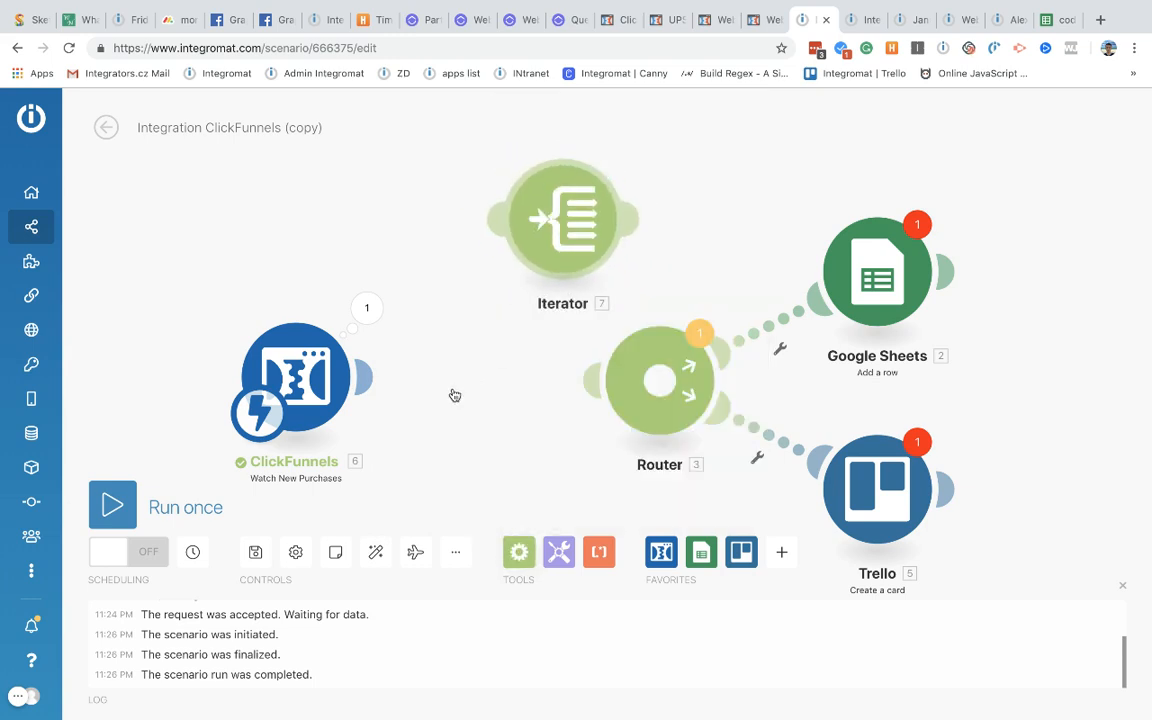
{"action": "left_click_drag", "start_coordinate": [551, 223], "coordinate": [456, 395]}
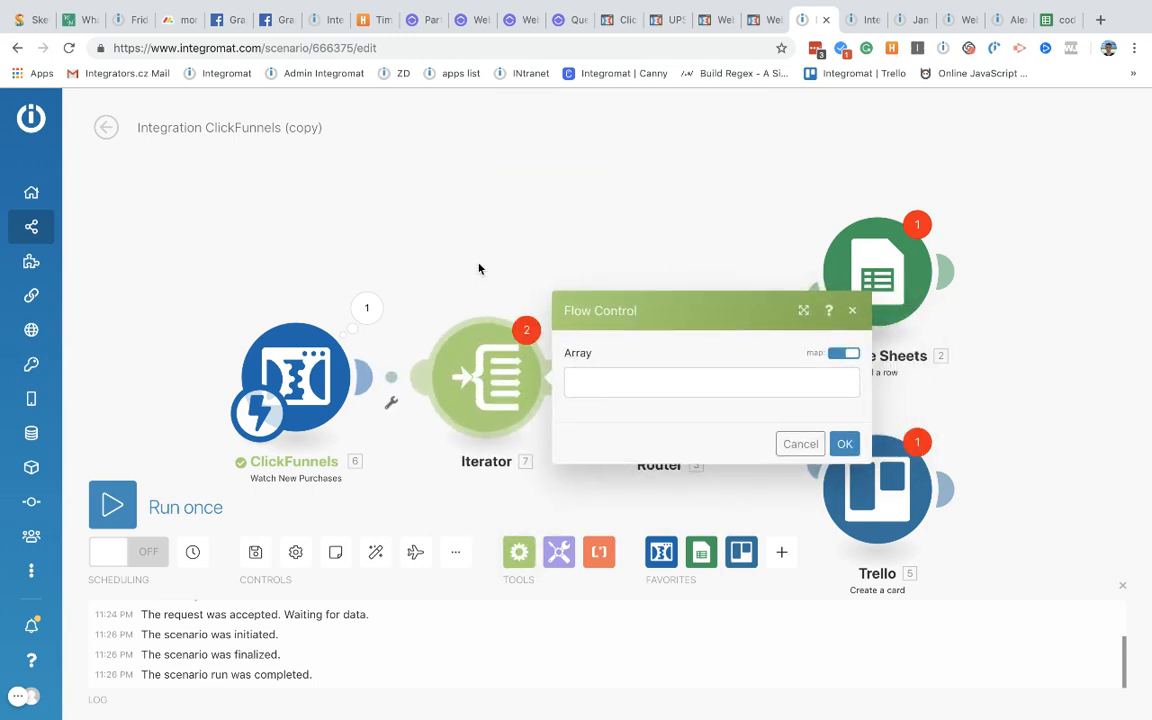
{"action": "left_click", "coordinate": [643, 381]}
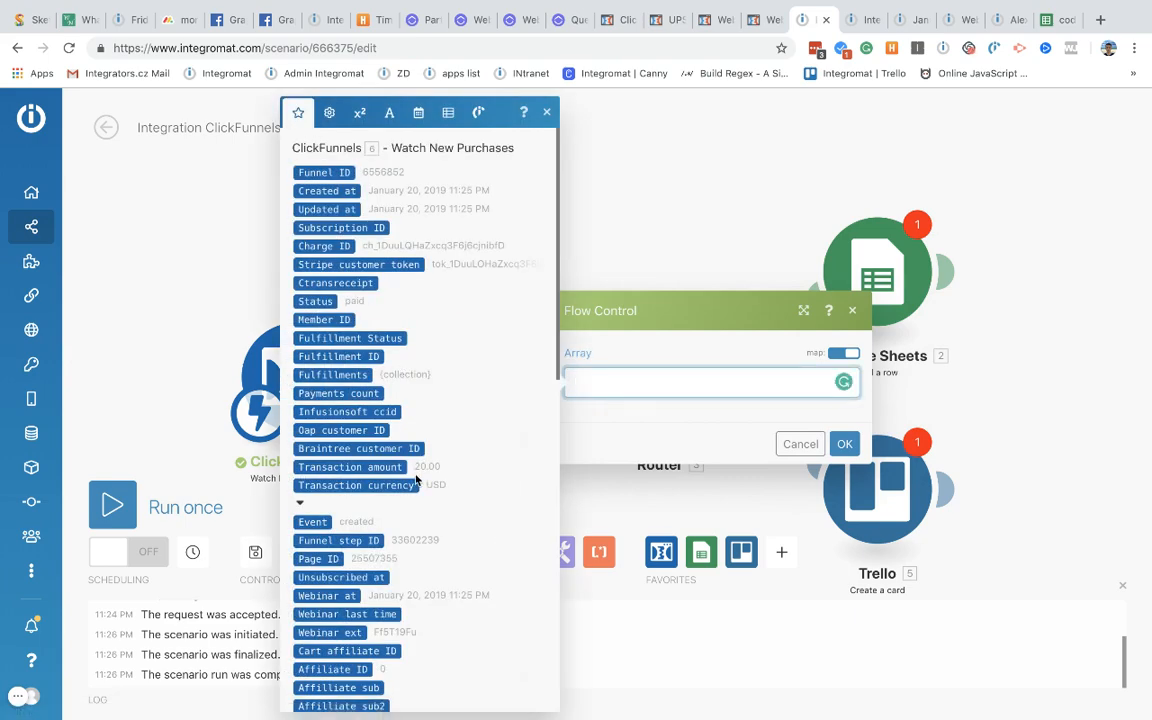
{"action": "scroll", "coordinate": [417, 481], "scroll_direction": "down", "scroll_amount": 3}
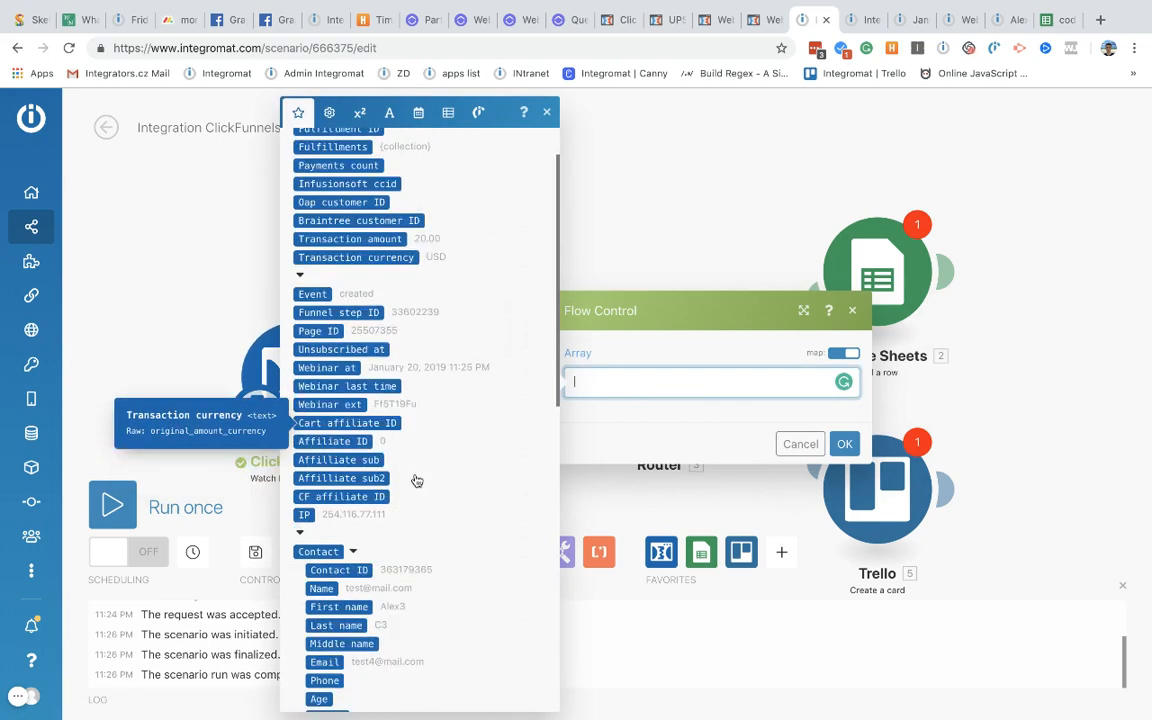
{"action": "scroll", "coordinate": [417, 481], "scroll_direction": "down", "scroll_amount": 1}
{"action": "scroll", "coordinate": [417, 481], "scroll_direction": "down", "scroll_amount": 7}
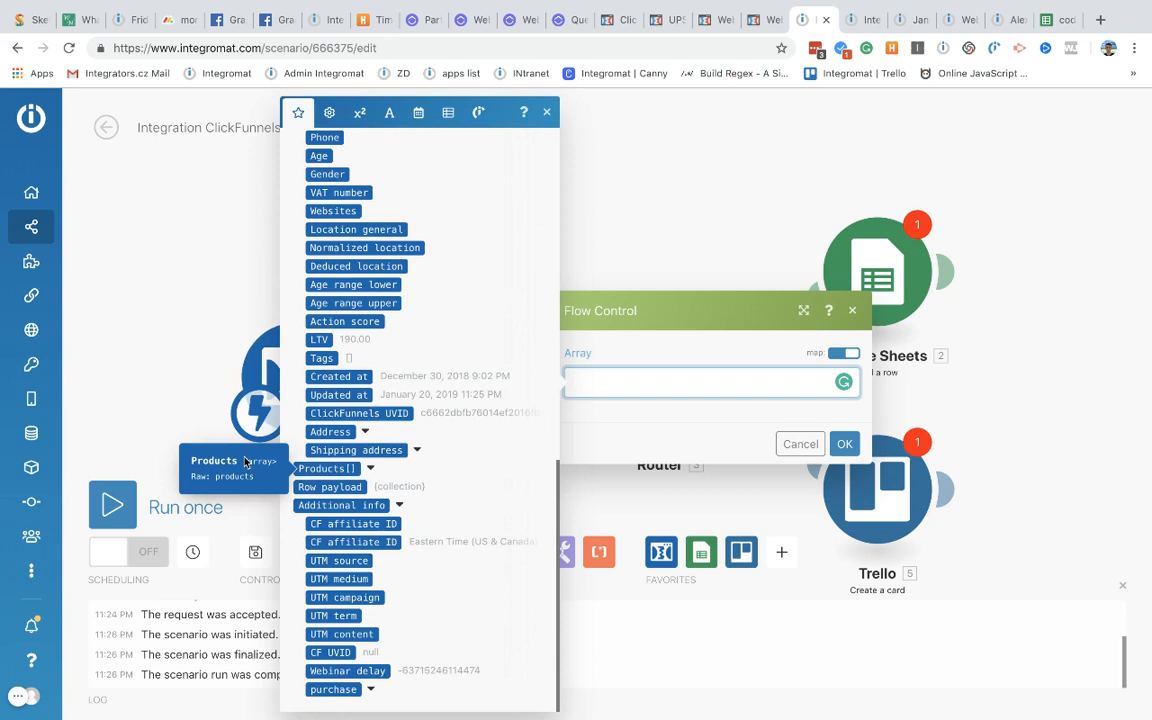
{"action": "left_click", "coordinate": [341, 468]}
{"action": "left_click", "coordinate": [681, 409]}
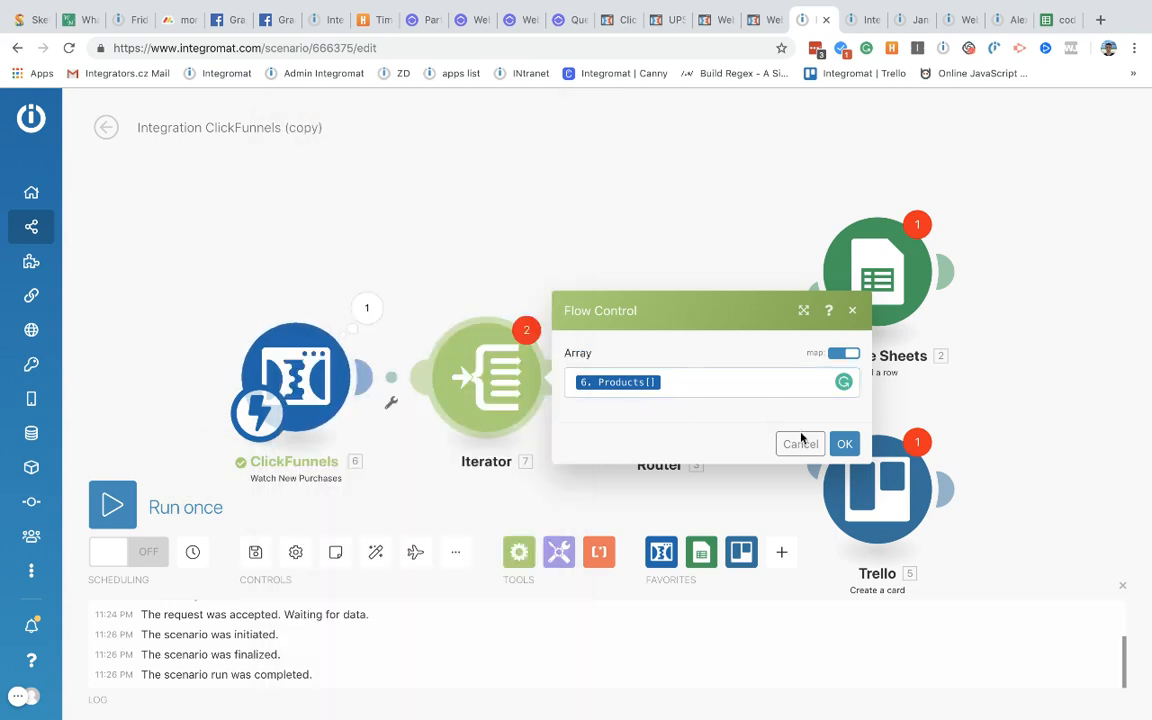
{"action": "left_click", "coordinate": [845, 443]}
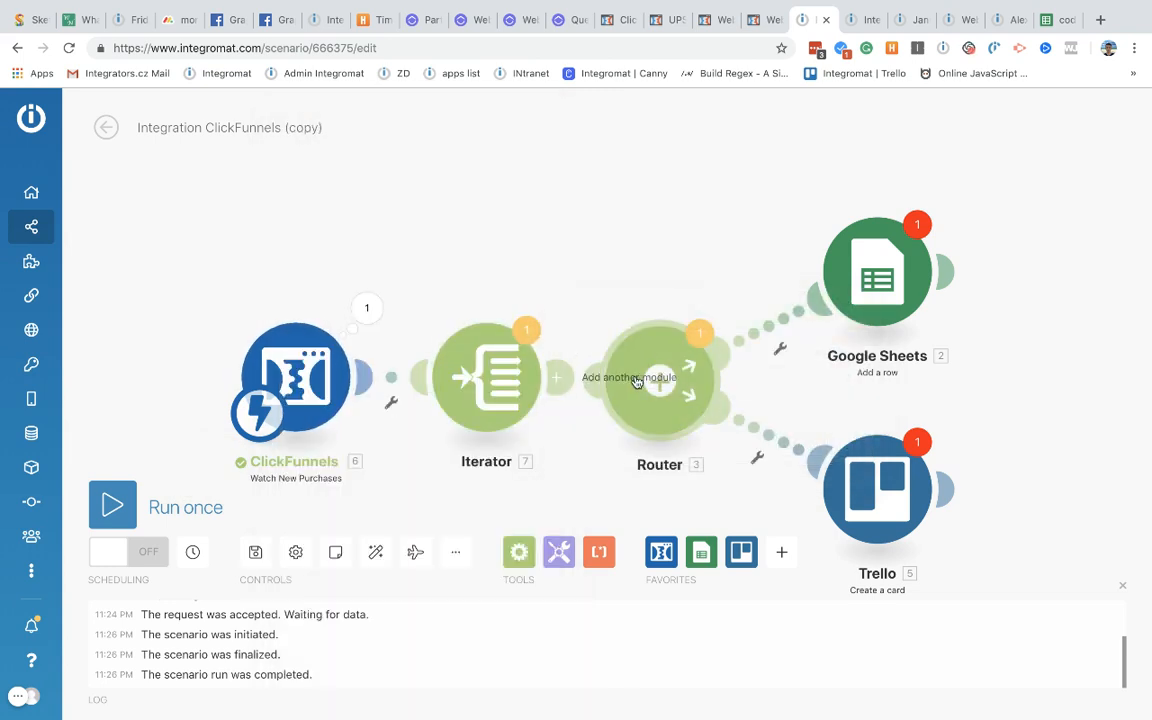
Step: Move the Router next to the Iterator and open the Google Sheets module's settings
{"action": "left_click_drag", "start_coordinate": [677, 381], "coordinate": [639, 375]}
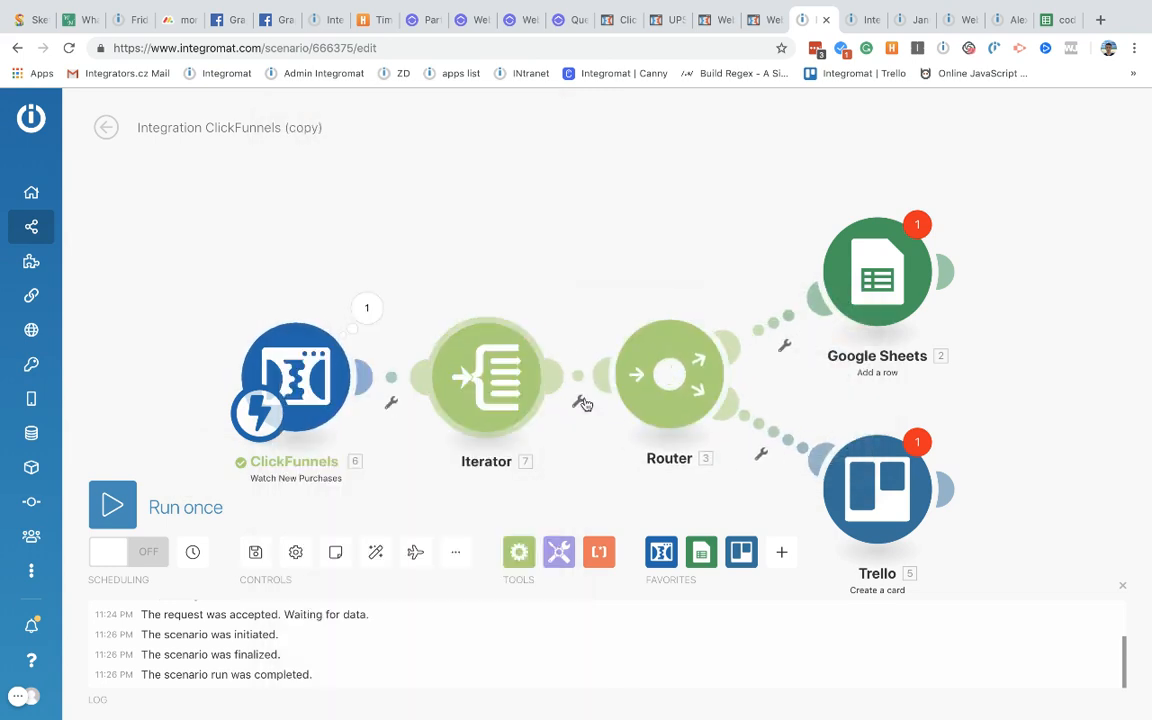
{"action": "scroll", "coordinate": [621, 257], "scroll_direction": "down", "scroll_amount": 2}
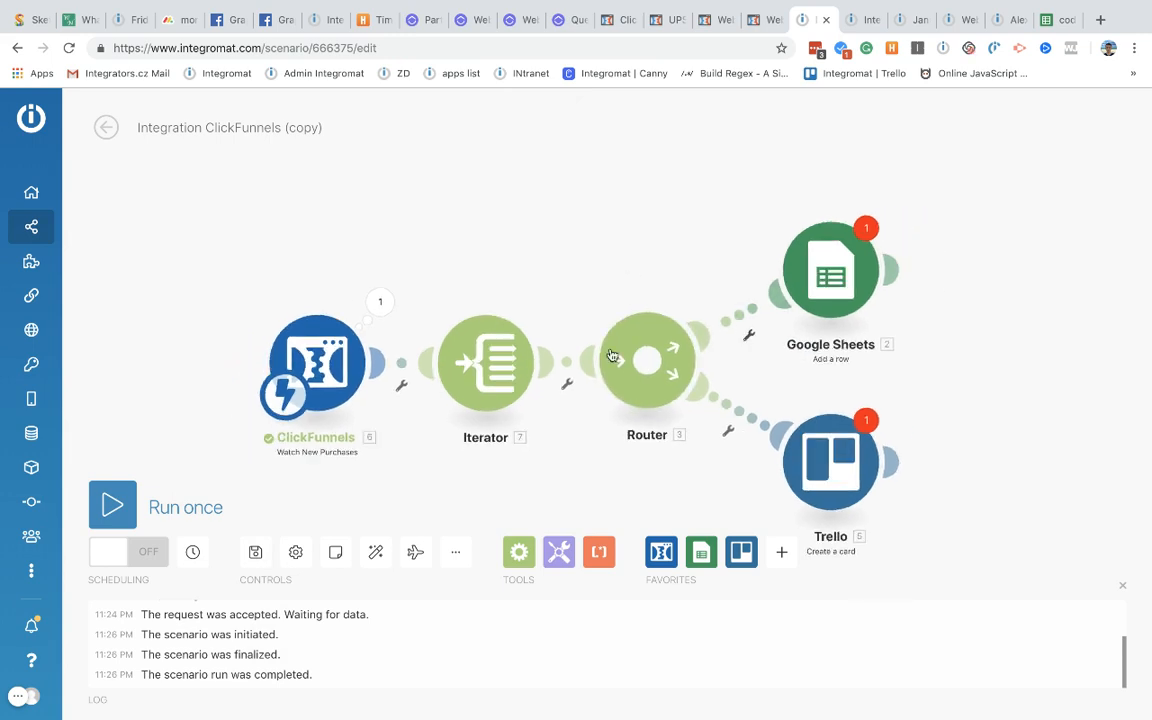
{"action": "left_click", "coordinate": [836, 290]}
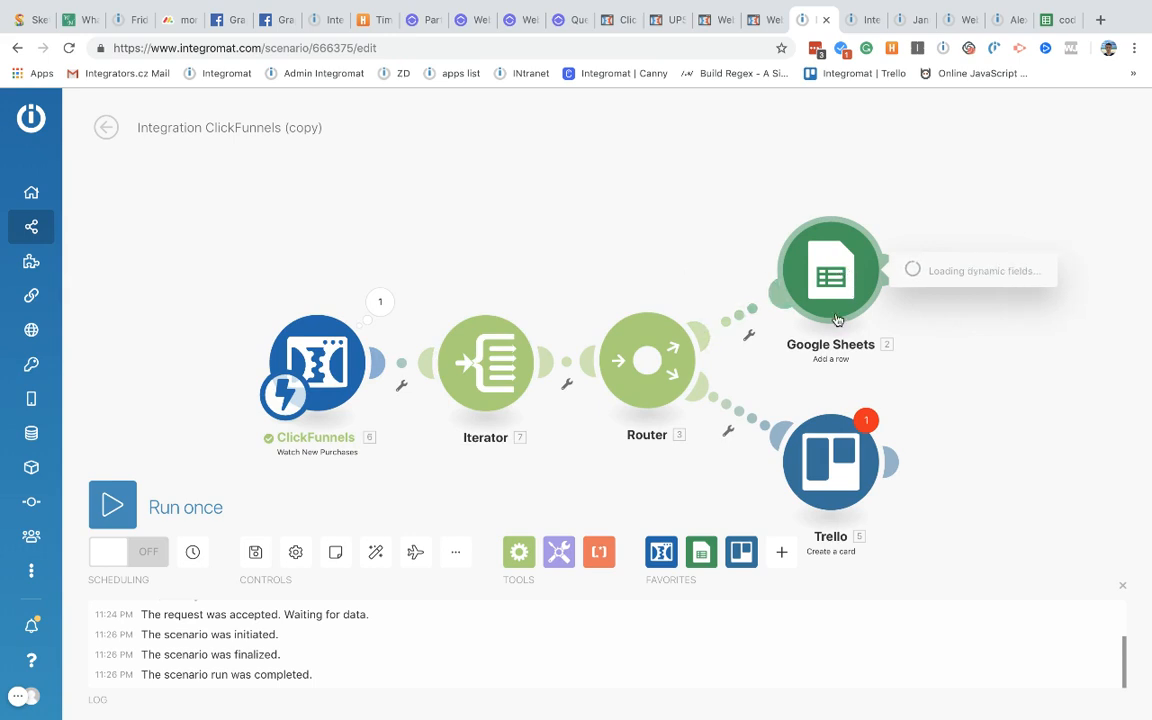
{"action": "left_click", "coordinate": [612, 22]}
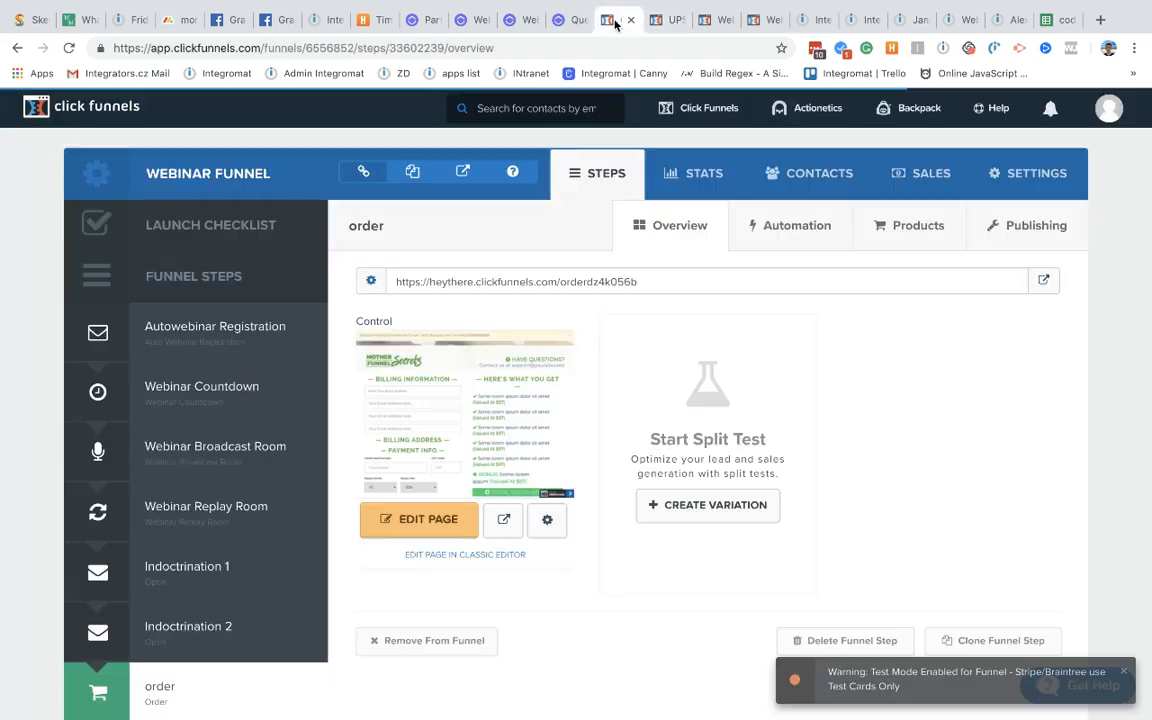
Step: Open the order page in the editor and delete the NAME field
{"action": "left_click", "coordinate": [657, 20]}
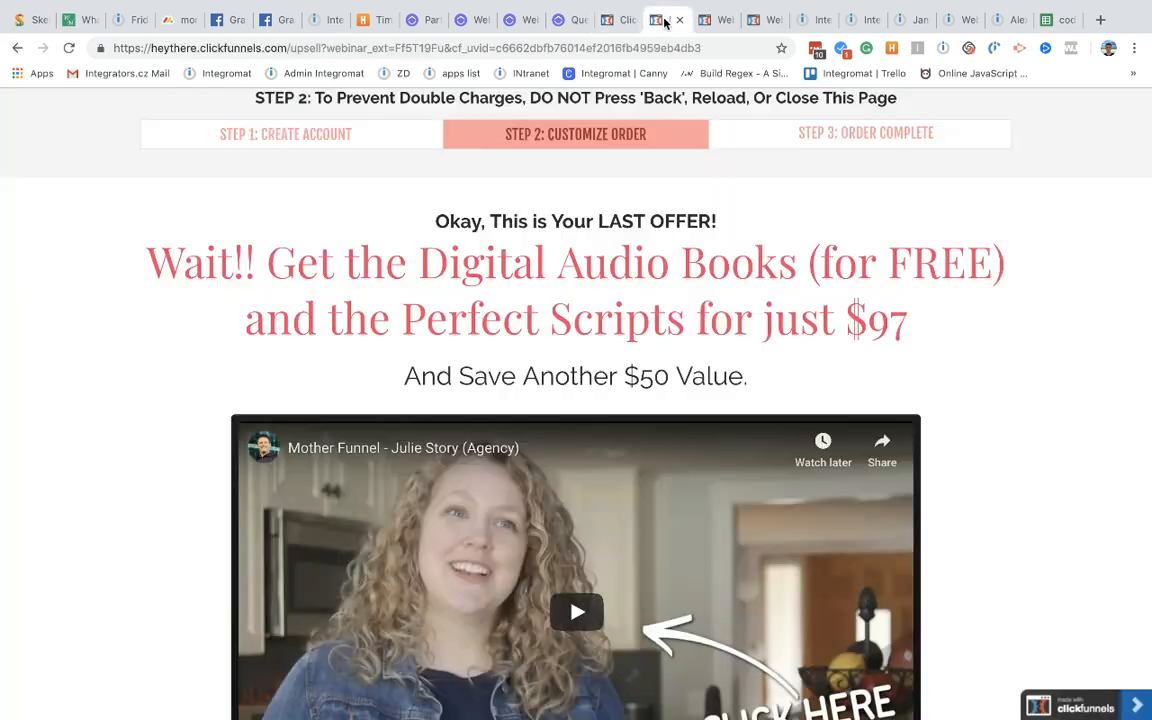
{"action": "left_click", "coordinate": [609, 22]}
{"action": "scroll", "coordinate": [381, 483], "scroll_direction": "down", "scroll_amount": 1}
{"action": "left_click", "coordinate": [416, 455]}
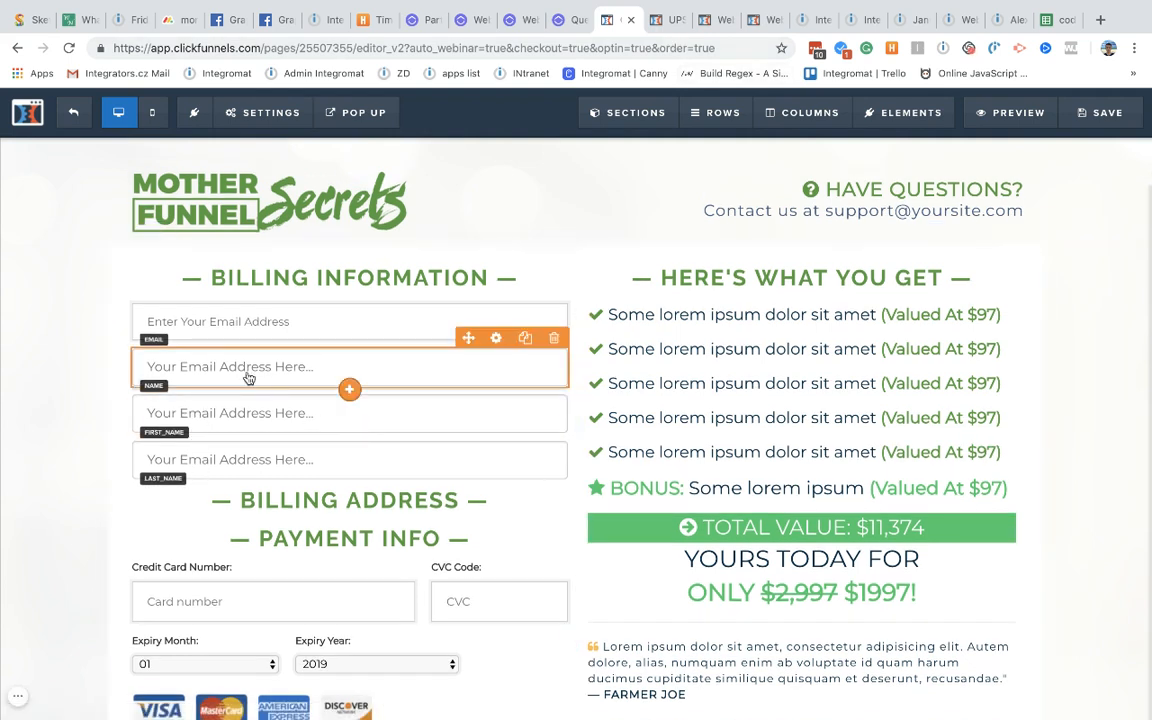
{"action": "left_click", "coordinate": [555, 338]}
{"action": "left_click", "coordinate": [712, 139]}
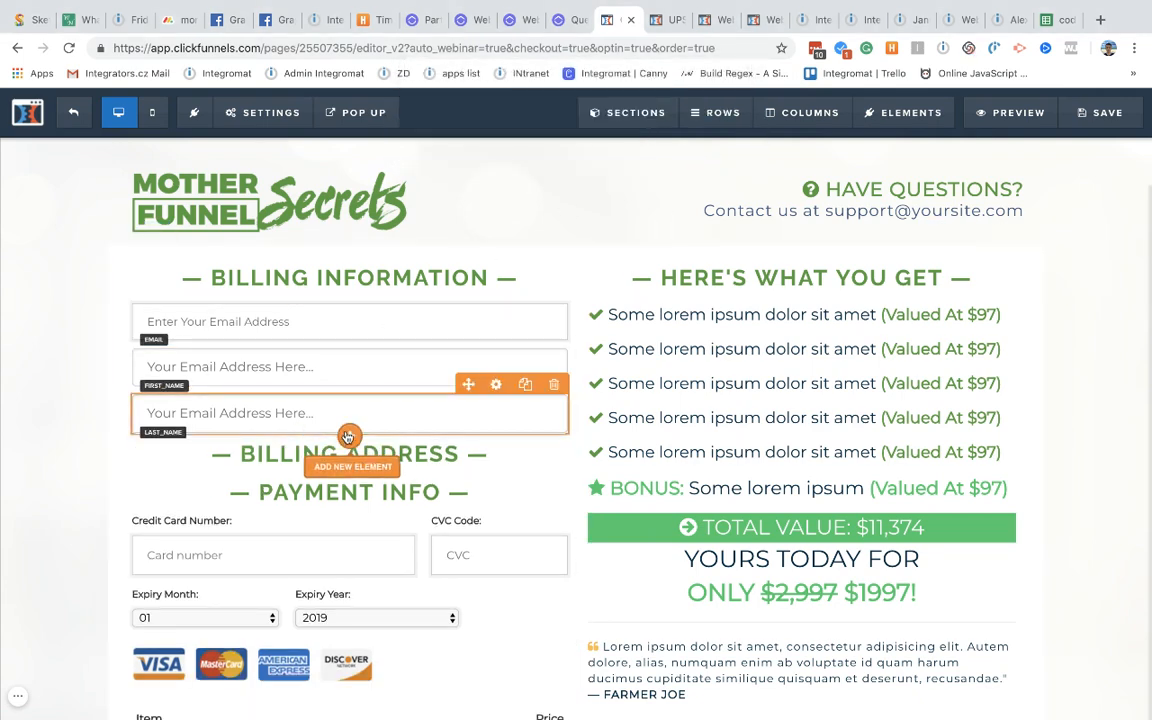
Step: Add a Billing Address block to the billing column, save, and preview the page
{"action": "left_click", "coordinate": [348, 436]}
{"action": "scroll", "coordinate": [849, 500], "scroll_direction": "down", "scroll_amount": 9}
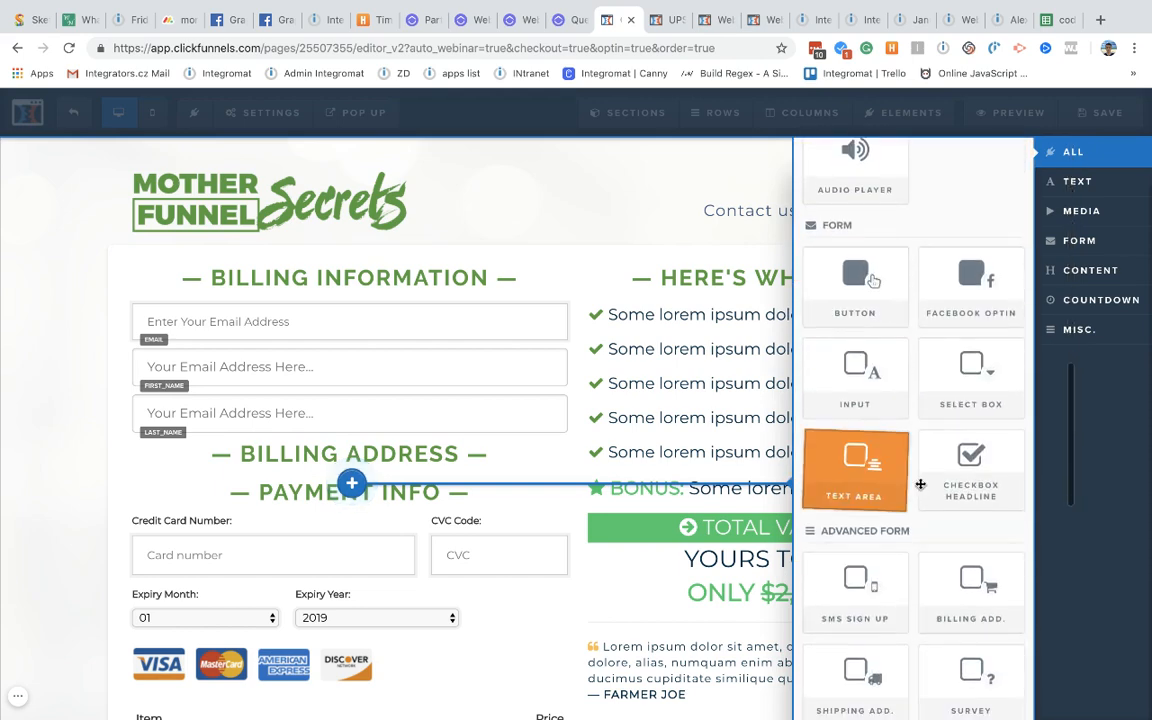
{"action": "scroll", "coordinate": [900, 490], "scroll_direction": "down", "scroll_amount": 2}
{"action": "scroll", "coordinate": [921, 489], "scroll_direction": "down", "scroll_amount": 1}
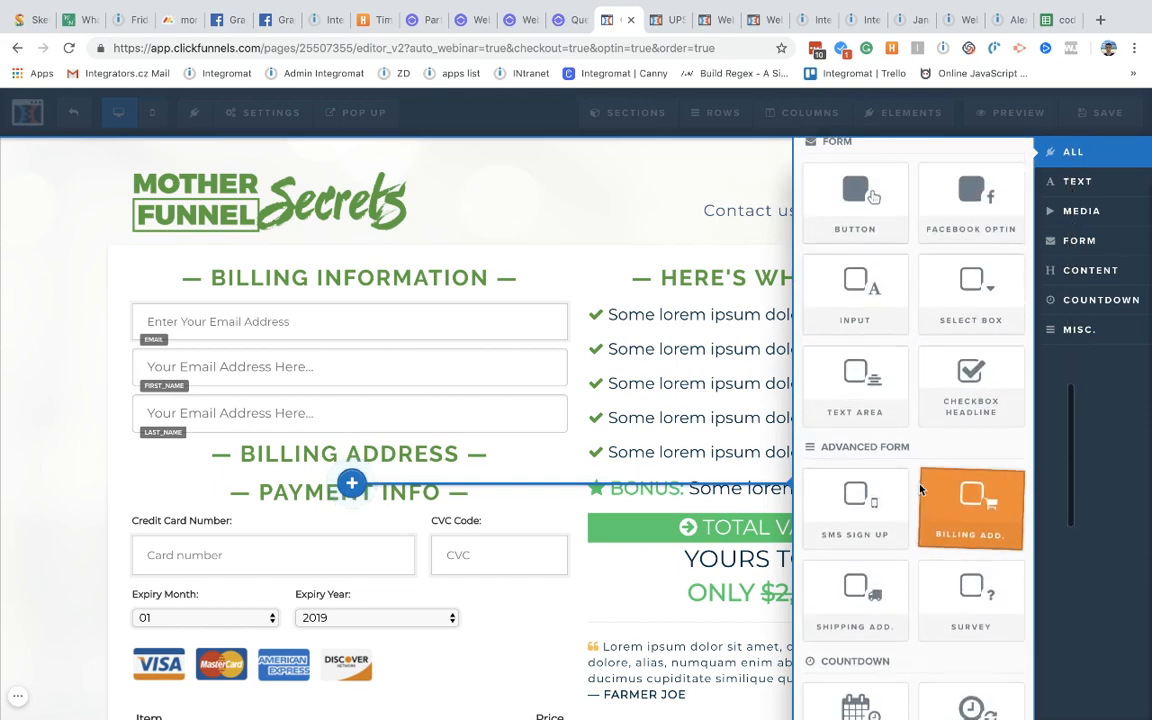
{"action": "scroll", "coordinate": [921, 489], "scroll_direction": "up", "scroll_amount": 2}
{"action": "scroll", "coordinate": [920, 488], "scroll_direction": "down", "scroll_amount": 3}
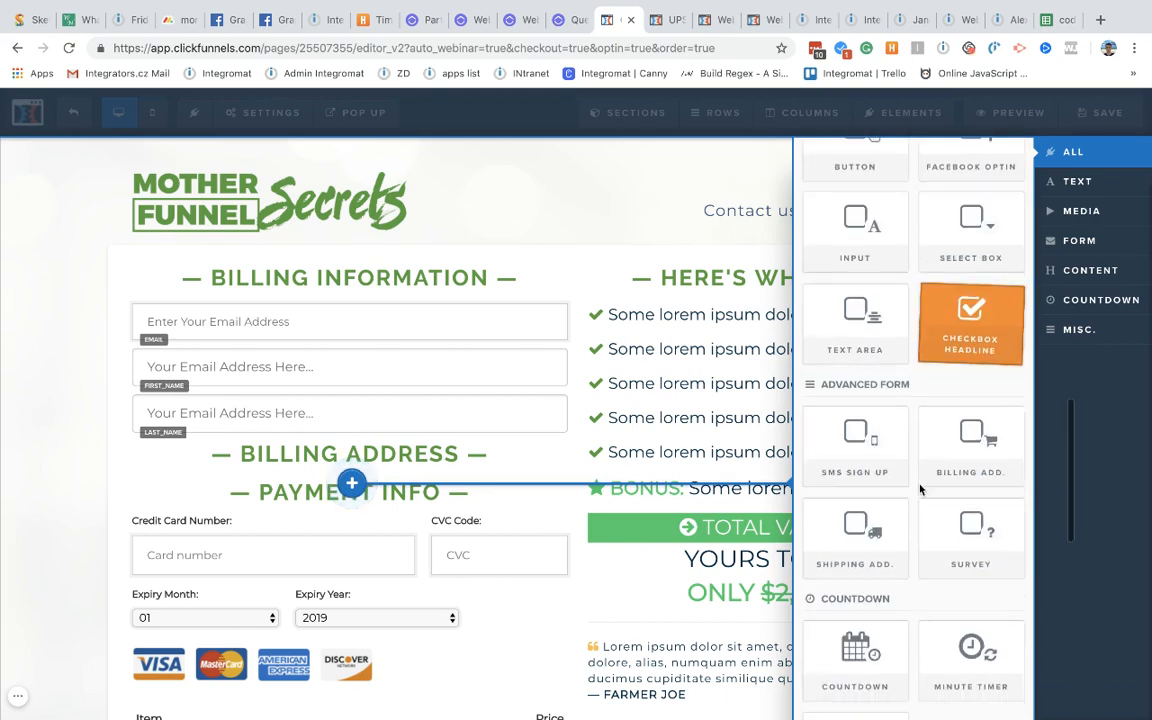
{"action": "left_click_drag", "start_coordinate": [863, 461], "coordinate": [463, 450]}
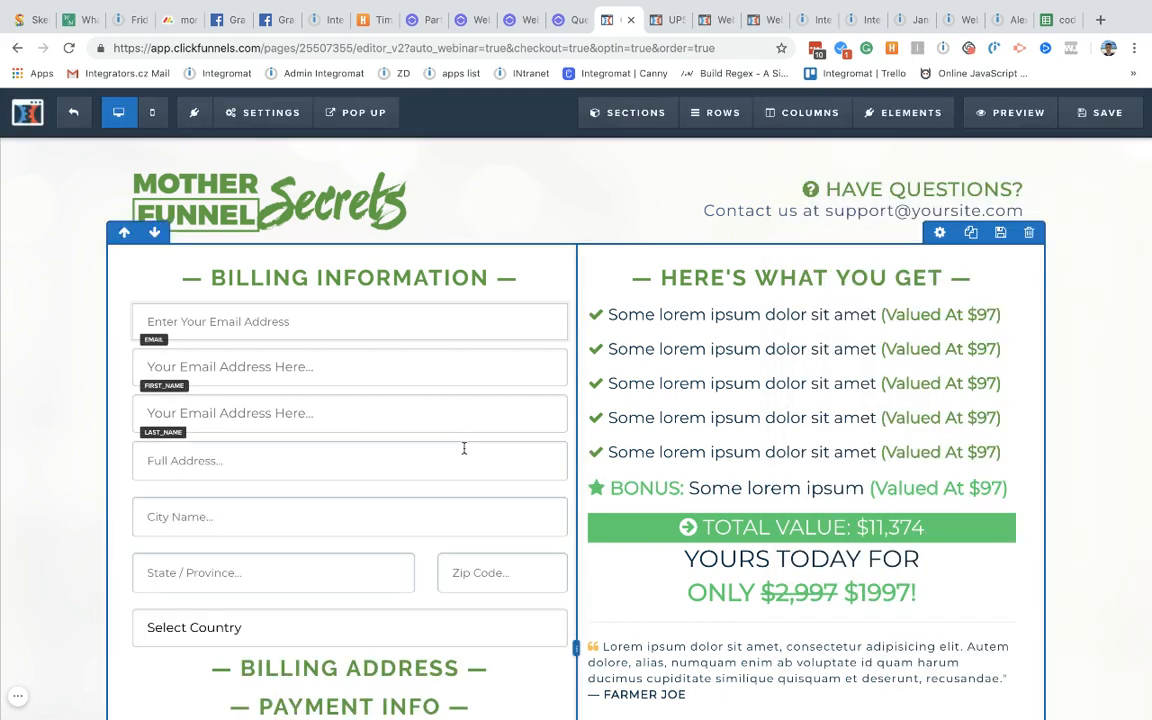
{"action": "left_click", "coordinate": [1097, 116]}
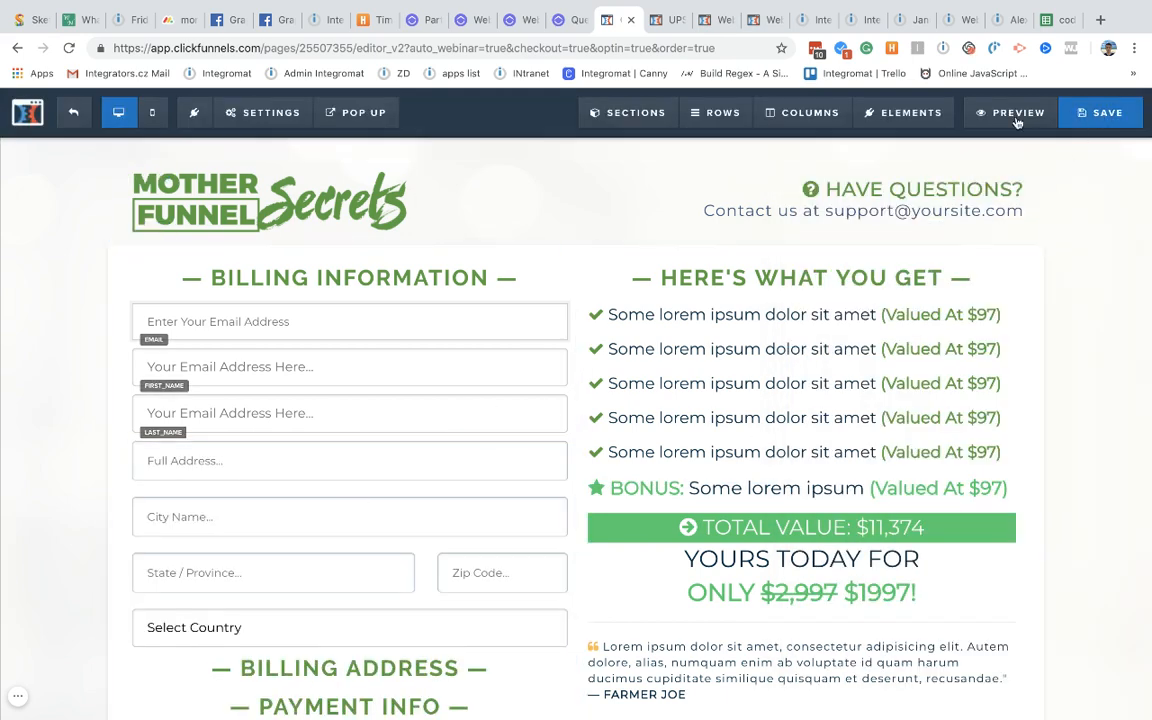
{"action": "left_click", "coordinate": [1017, 116]}
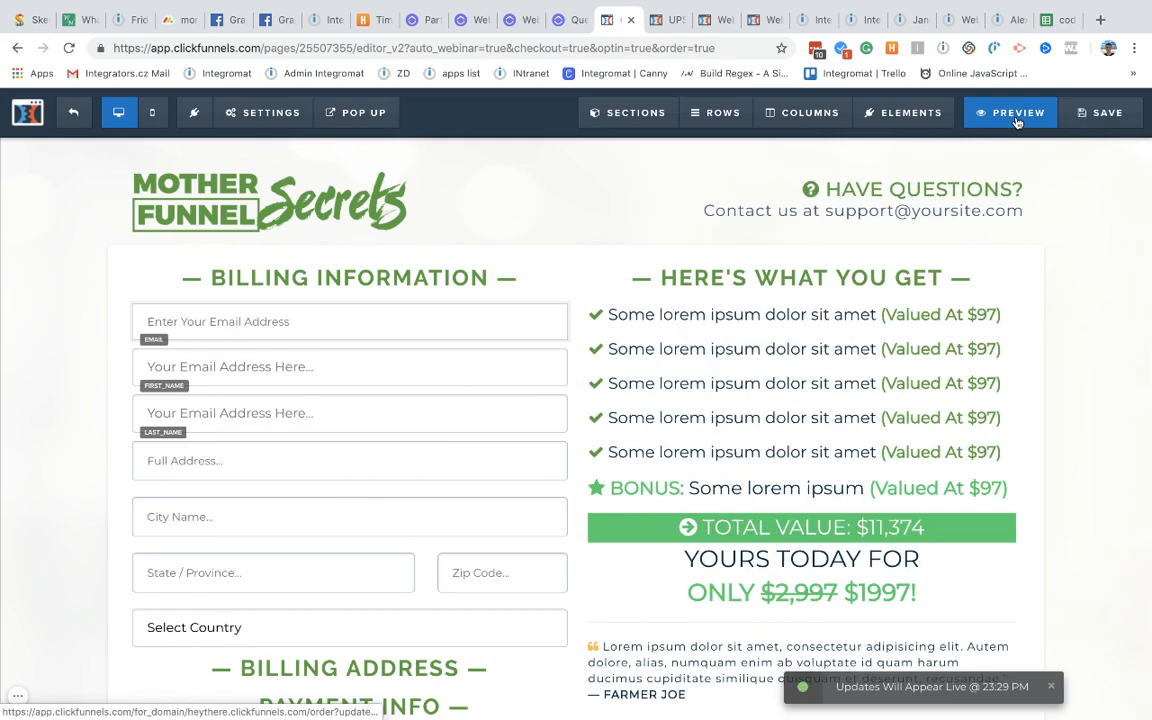
Step: Reorder tabs and close all tabs right of the codes spreadsheet, then check the order preview
{"action": "left_click", "coordinate": [822, 22]}
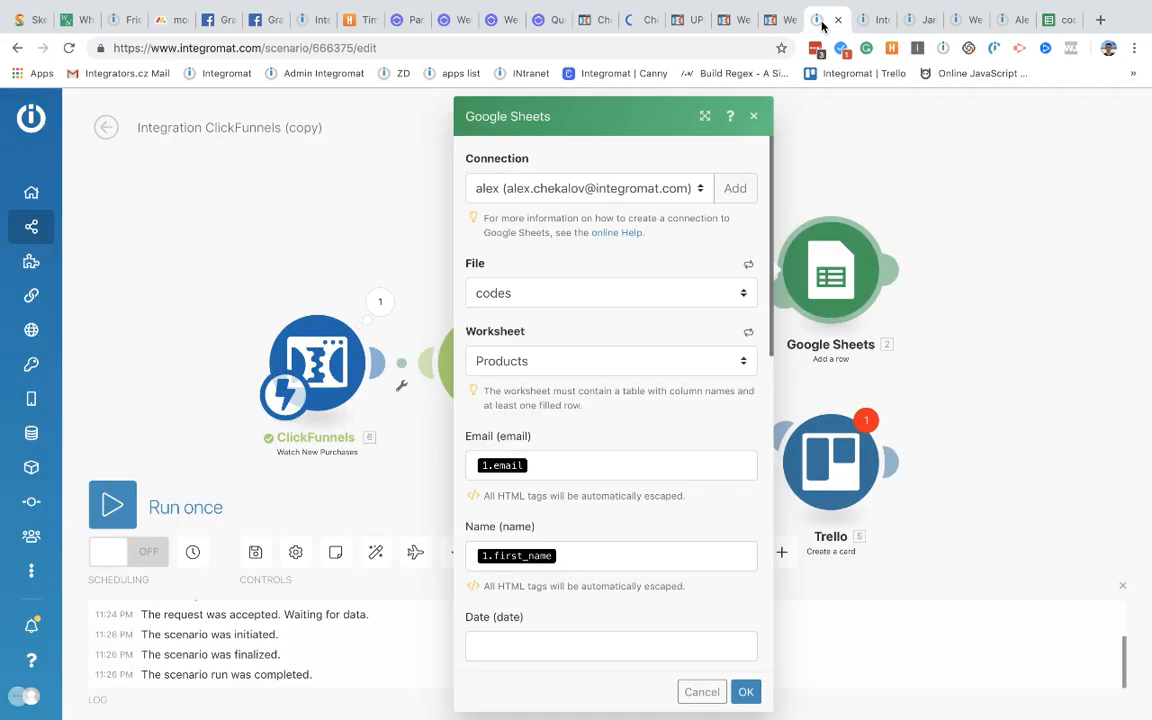
{"action": "left_click_drag", "start_coordinate": [771, 24], "coordinate": [687, 27]}
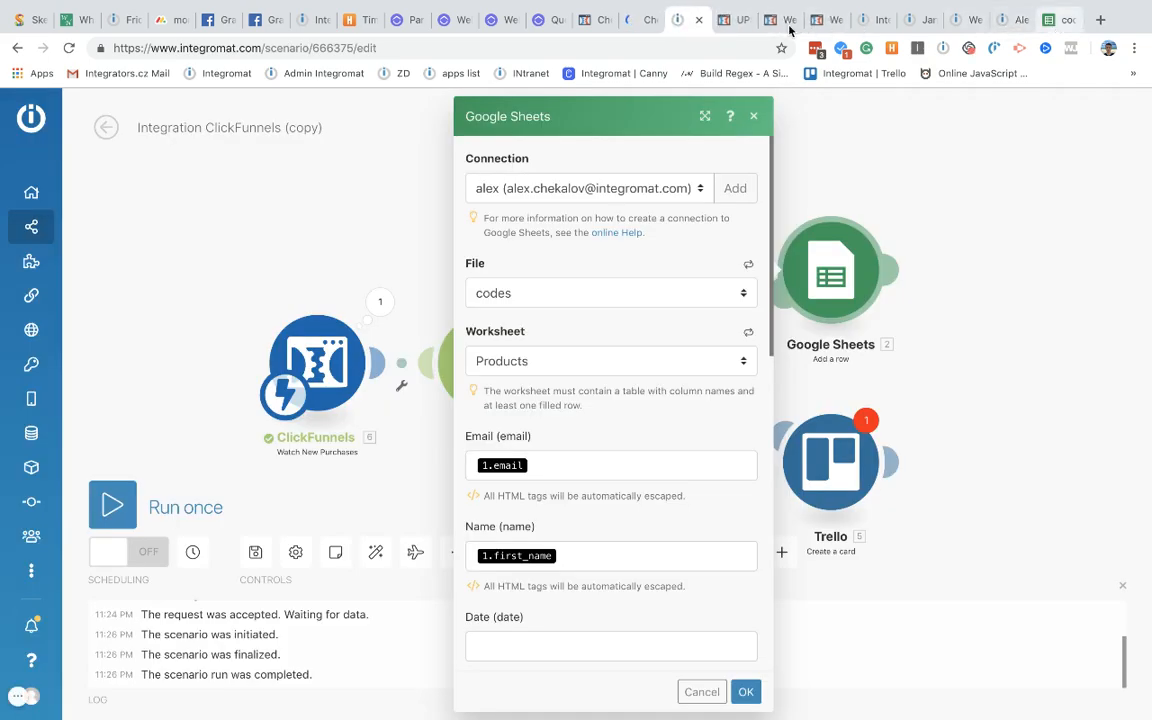
{"action": "left_click_drag", "start_coordinate": [1055, 20], "coordinate": [737, 22]}
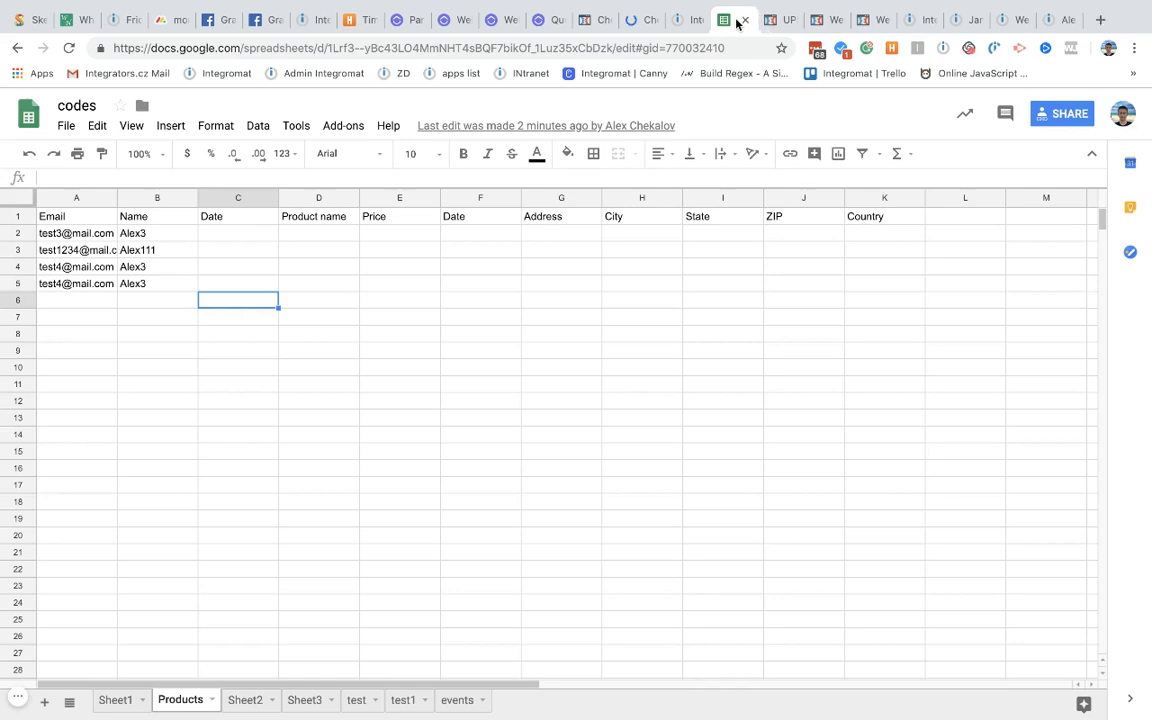
{"action": "right_click", "coordinate": [738, 21]}
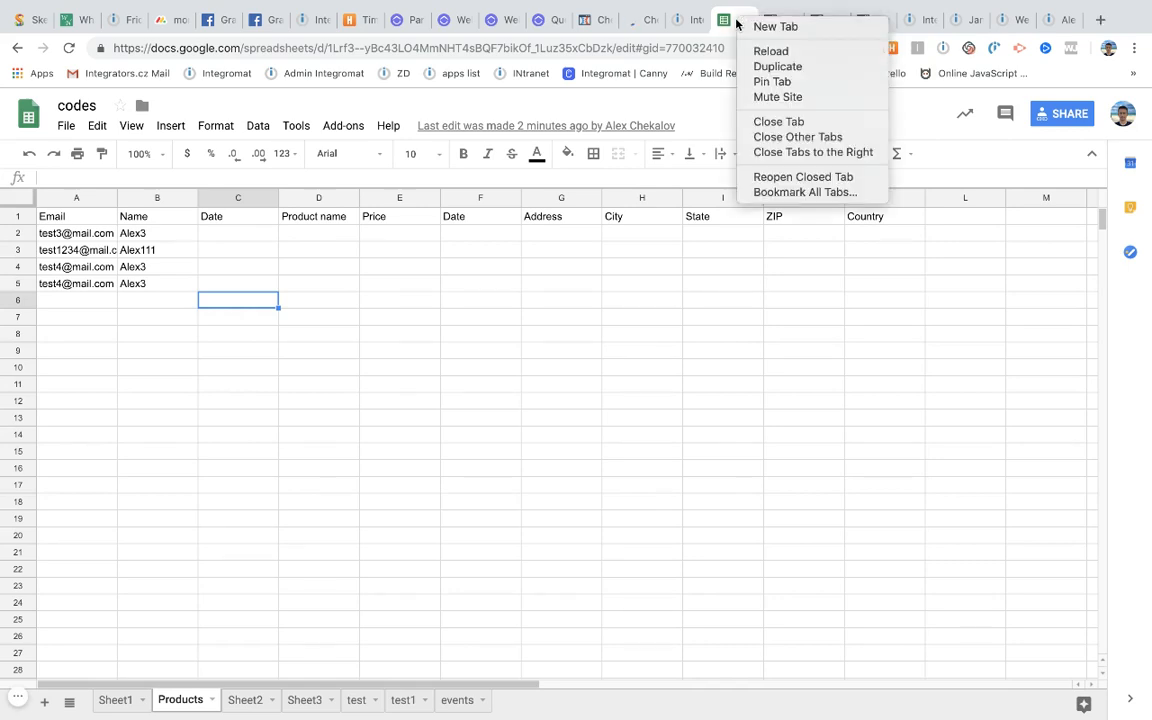
{"action": "left_click", "coordinate": [769, 153]}
{"action": "left_click", "coordinate": [687, 252]}
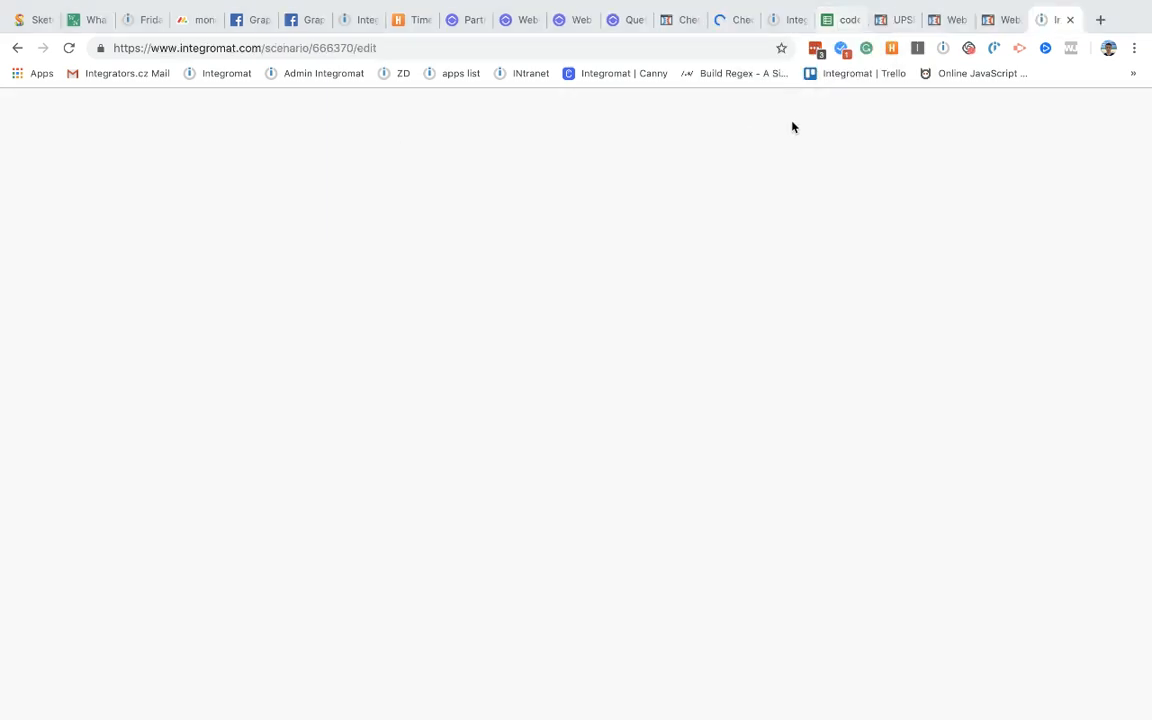
{"action": "left_click", "coordinate": [913, 21]}
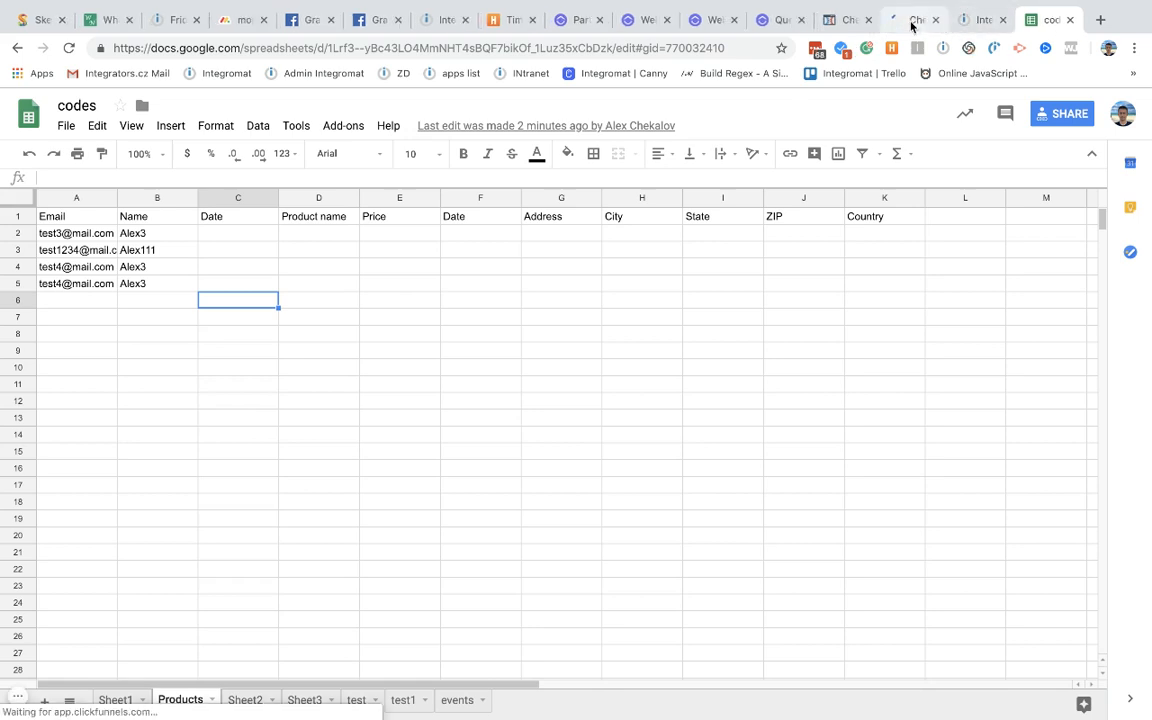
{"action": "left_click", "coordinate": [965, 22]}
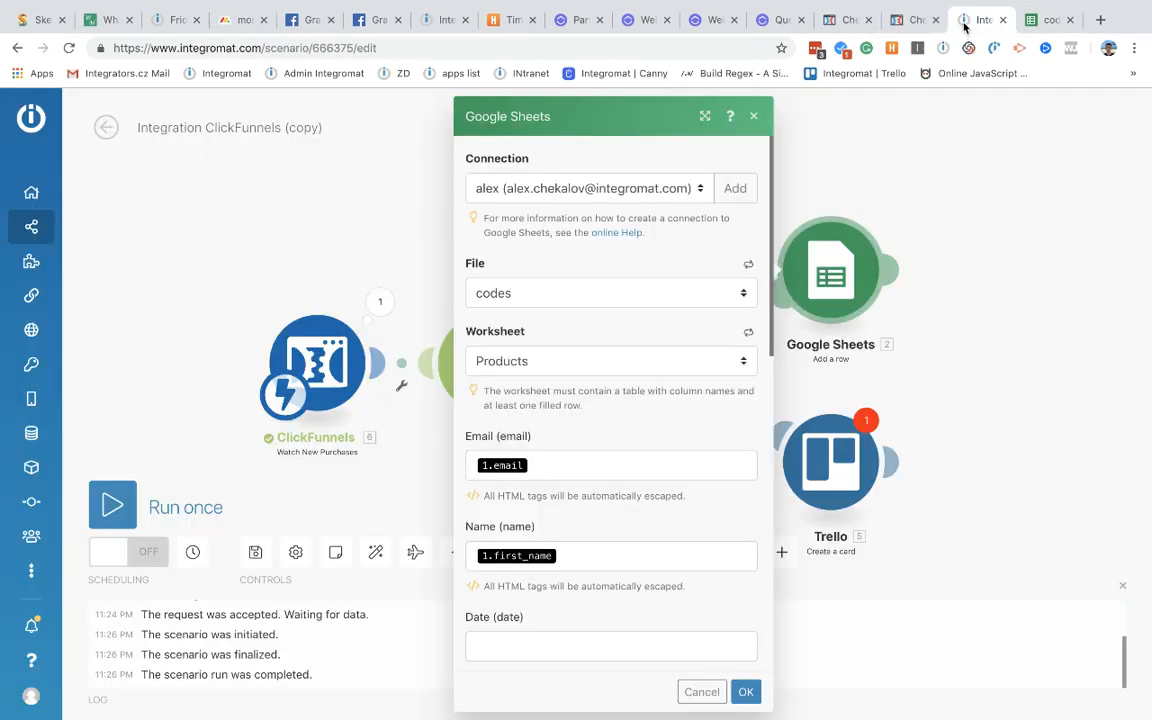
Step: Replace the Email column's old mapping with the ClickFunnels Contact: Email
{"action": "left_click", "coordinate": [547, 464]}
{"action": "scroll", "coordinate": [548, 465], "scroll_direction": "down", "scroll_amount": 3}
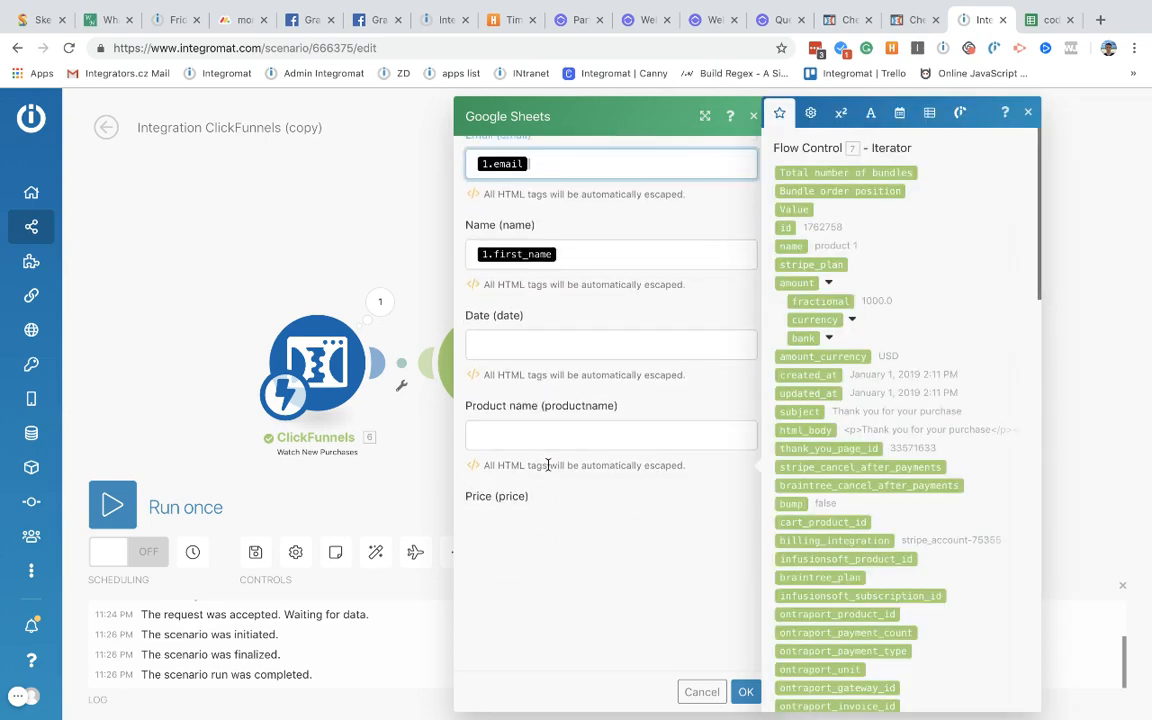
{"action": "scroll", "coordinate": [547, 464], "scroll_direction": "up", "scroll_amount": 2}
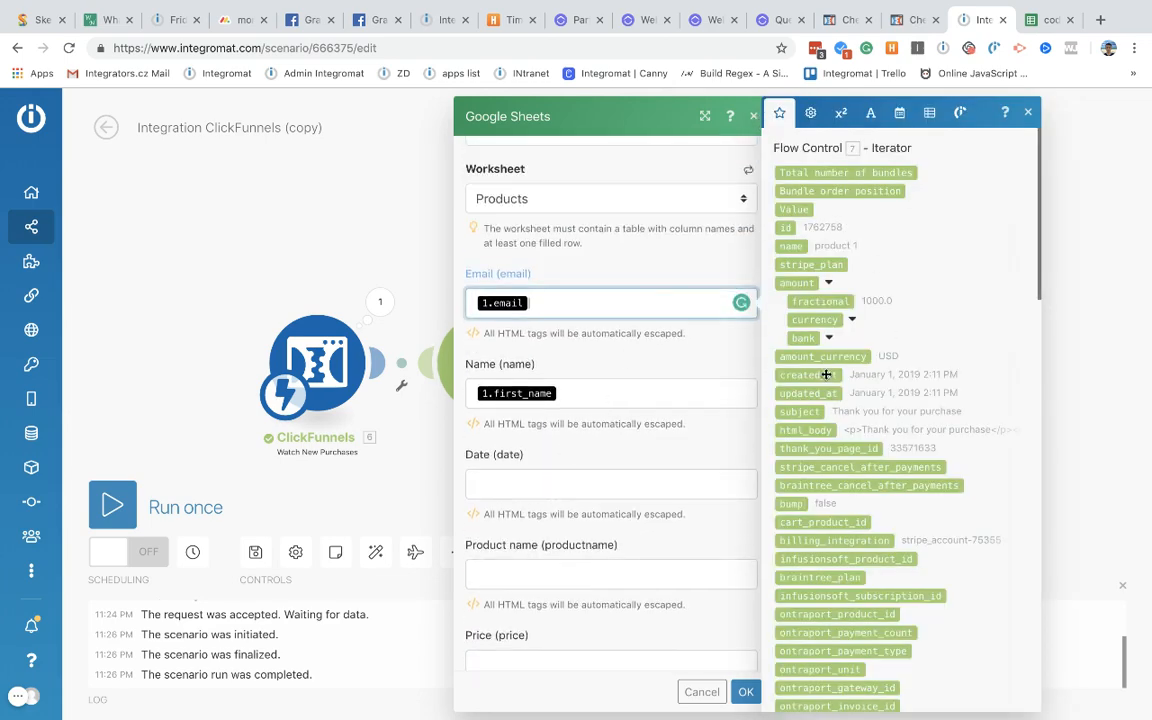
{"action": "scroll", "coordinate": [826, 374], "scroll_direction": "down", "scroll_amount": 10}
{"action": "scroll", "coordinate": [826, 374], "scroll_direction": "up", "scroll_amount": 10}
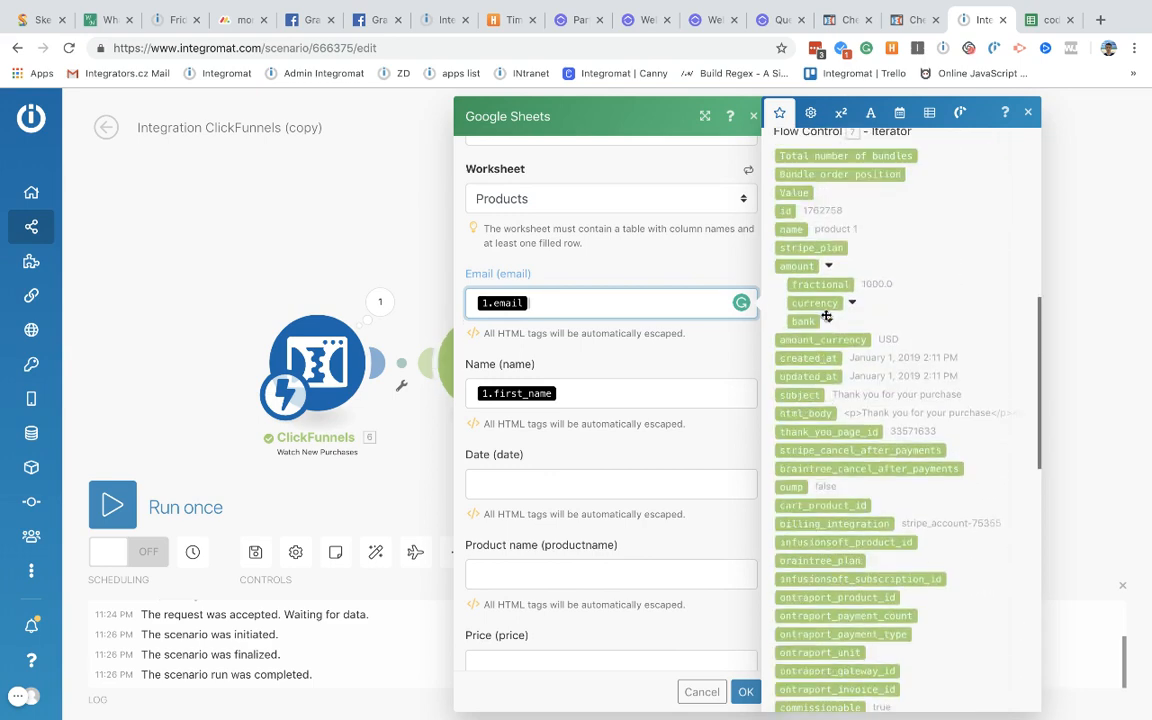
{"action": "scroll", "coordinate": [826, 316], "scroll_direction": "up", "scroll_amount": 1}
{"action": "scroll", "coordinate": [846, 534], "scroll_direction": "down", "scroll_amount": 10}
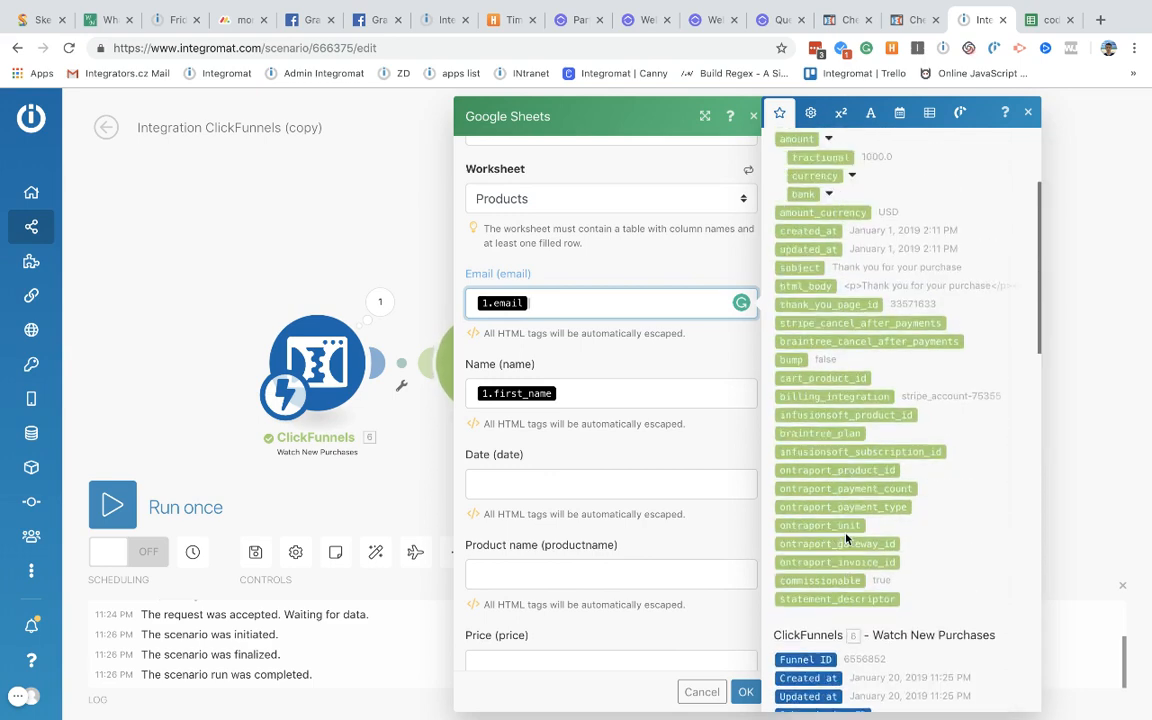
{"action": "scroll", "coordinate": [846, 534], "scroll_direction": "up", "scroll_amount": 10}
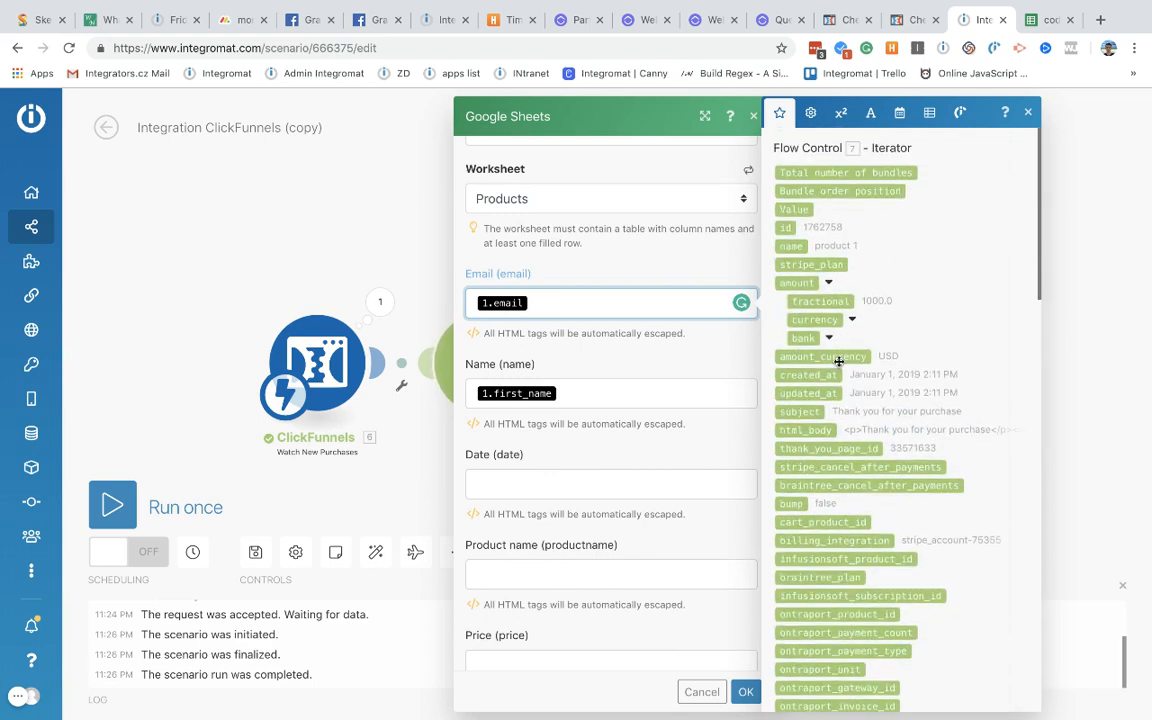
{"action": "scroll", "coordinate": [838, 363], "scroll_direction": "down", "scroll_amount": 1}
{"action": "scroll", "coordinate": [790, 330], "scroll_direction": "down", "scroll_amount": 5}
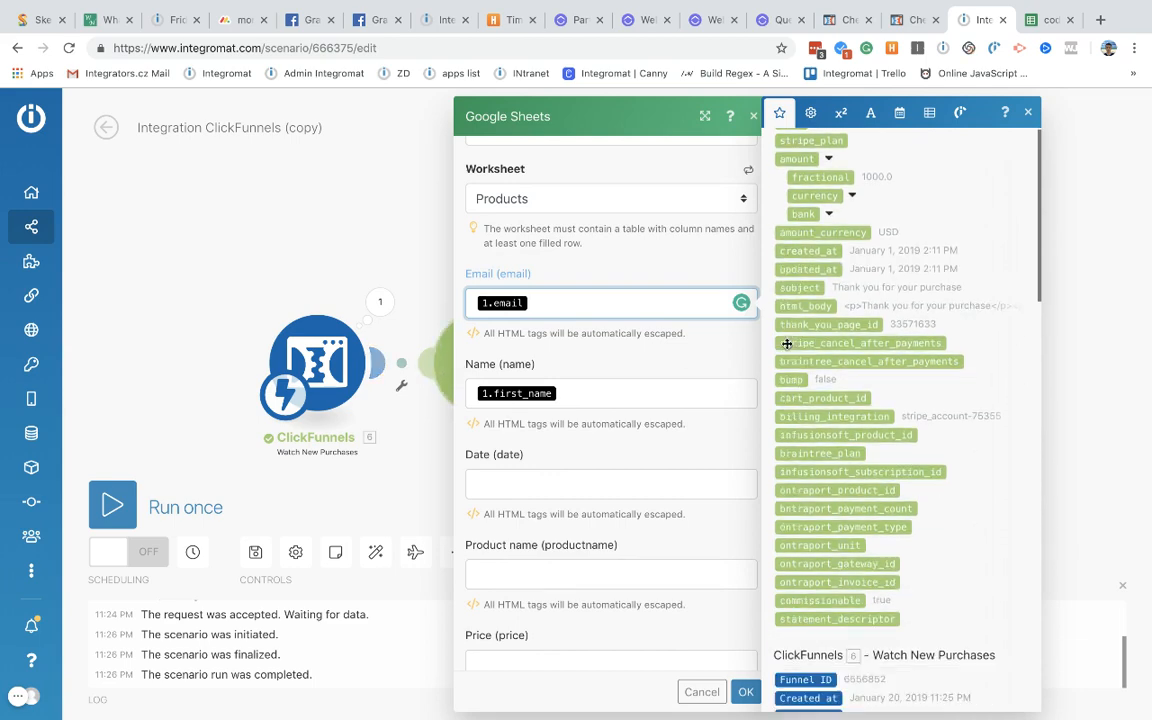
{"action": "scroll", "coordinate": [846, 202], "scroll_direction": "up", "scroll_amount": 3}
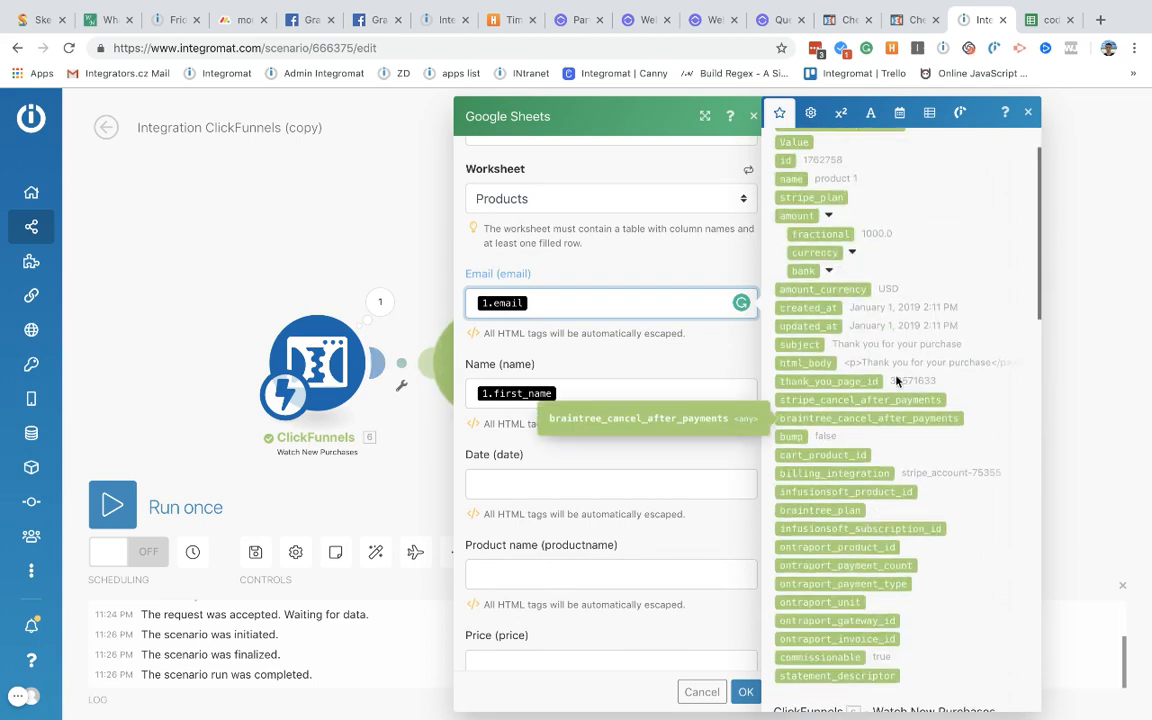
{"action": "scroll", "coordinate": [846, 492], "scroll_direction": "down", "scroll_amount": 7}
{"action": "scroll", "coordinate": [846, 492], "scroll_direction": "down", "scroll_amount": 8}
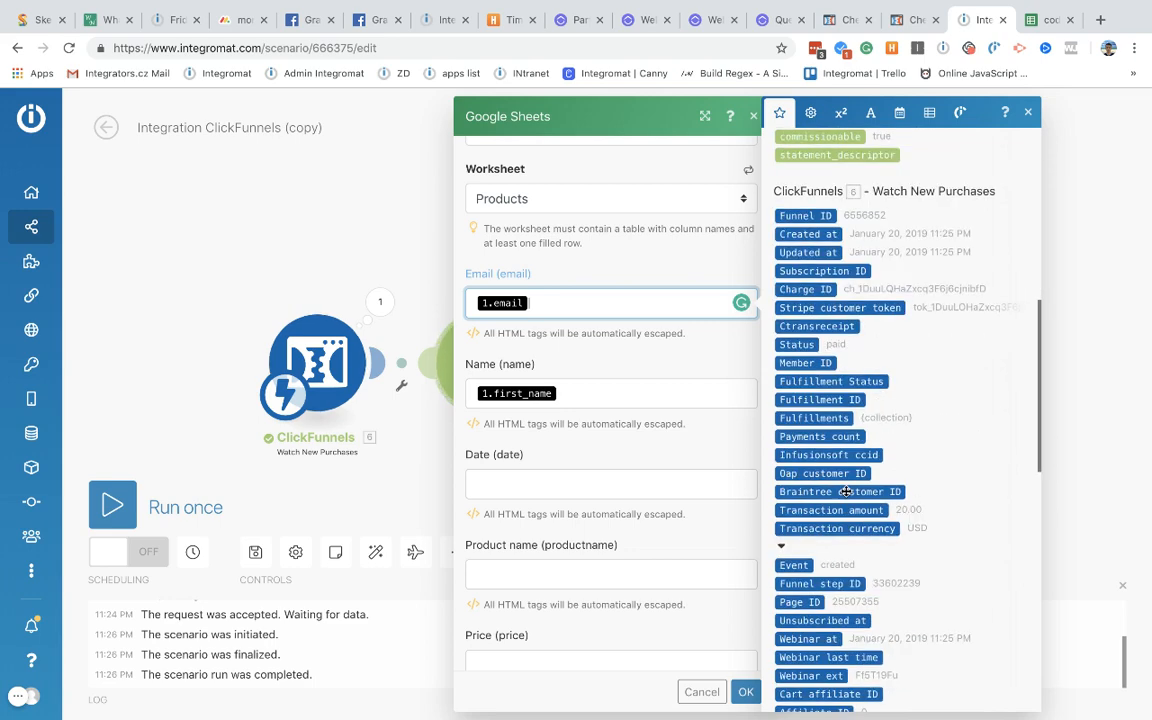
{"action": "scroll", "coordinate": [847, 497], "scroll_direction": "up", "scroll_amount": 12}
{"action": "scroll", "coordinate": [846, 496], "scroll_direction": "up", "scroll_amount": 2}
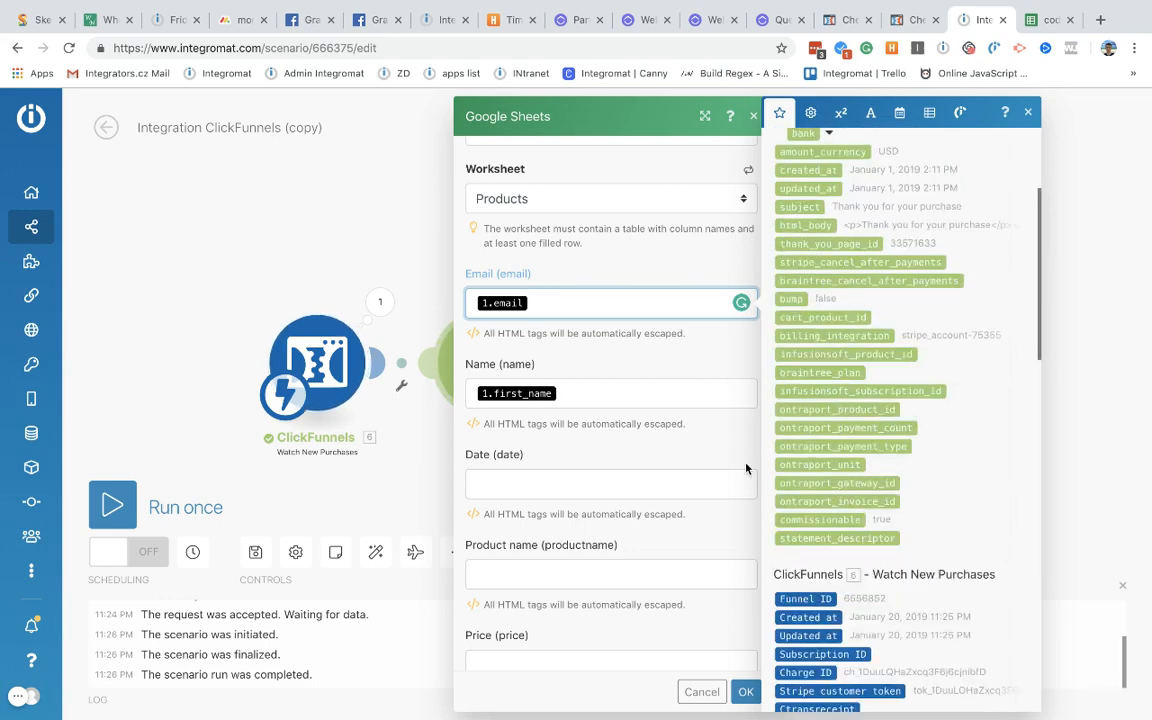
{"action": "scroll", "coordinate": [951, 527], "scroll_direction": "down", "scroll_amount": 18}
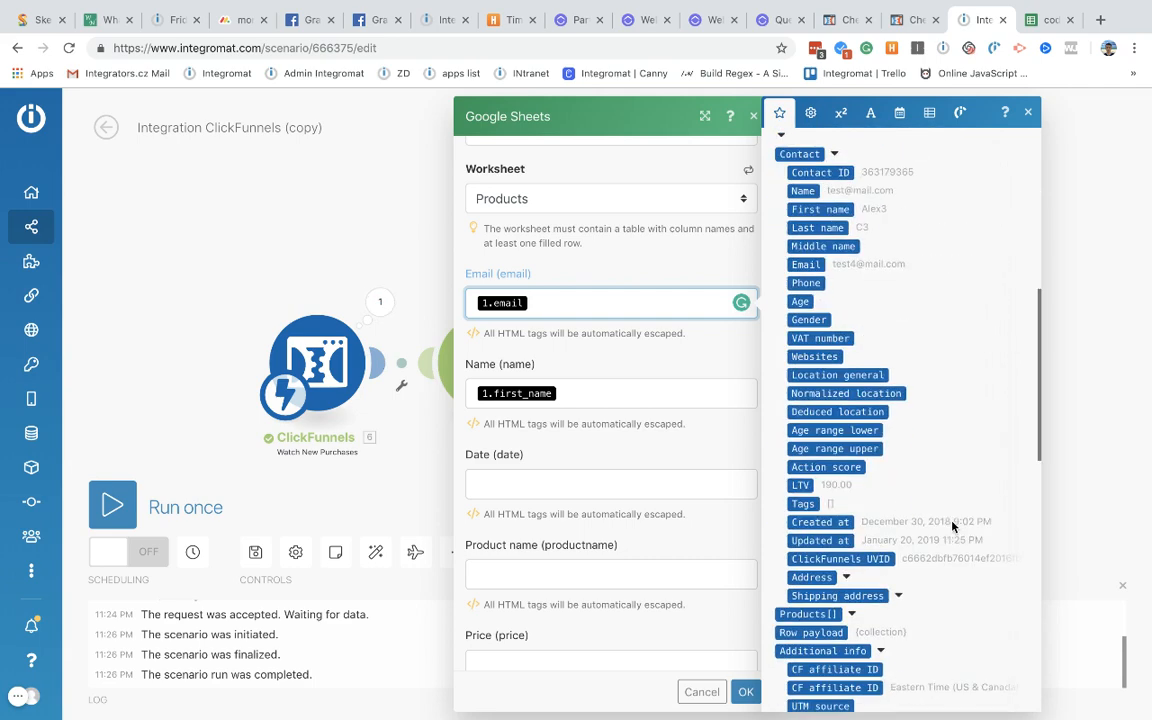
{"action": "scroll", "coordinate": [951, 527], "scroll_direction": "down", "scroll_amount": 3}
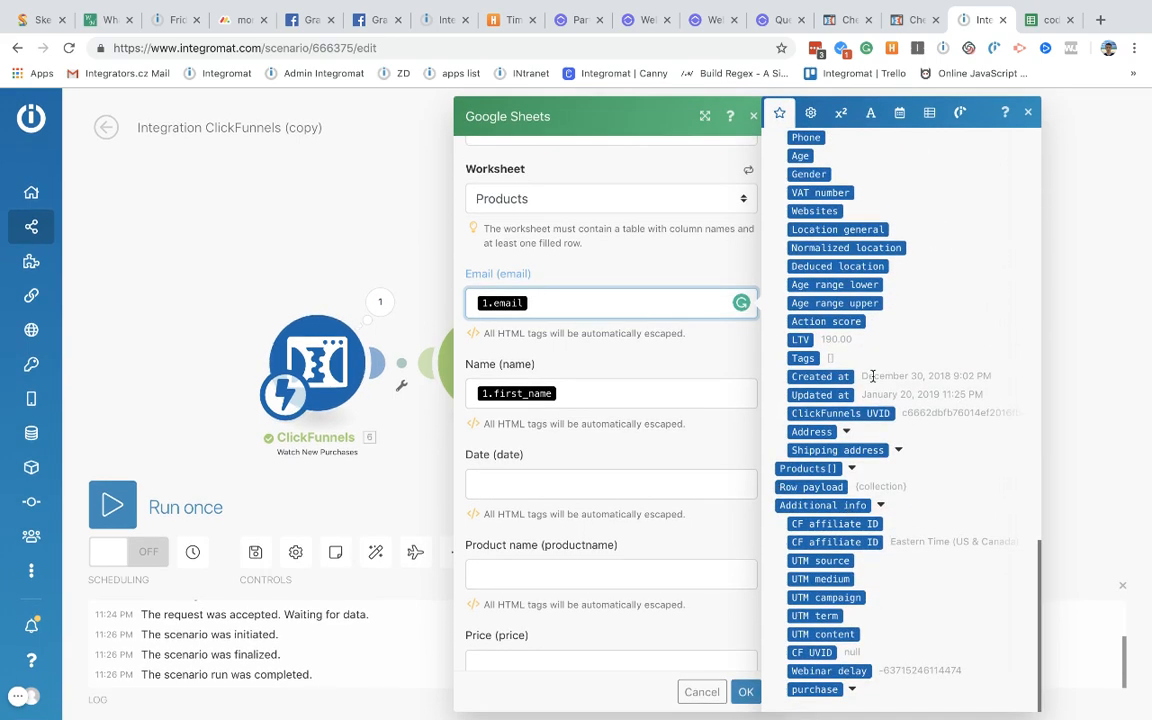
{"action": "scroll", "coordinate": [859, 380], "scroll_direction": "up", "scroll_amount": 7}
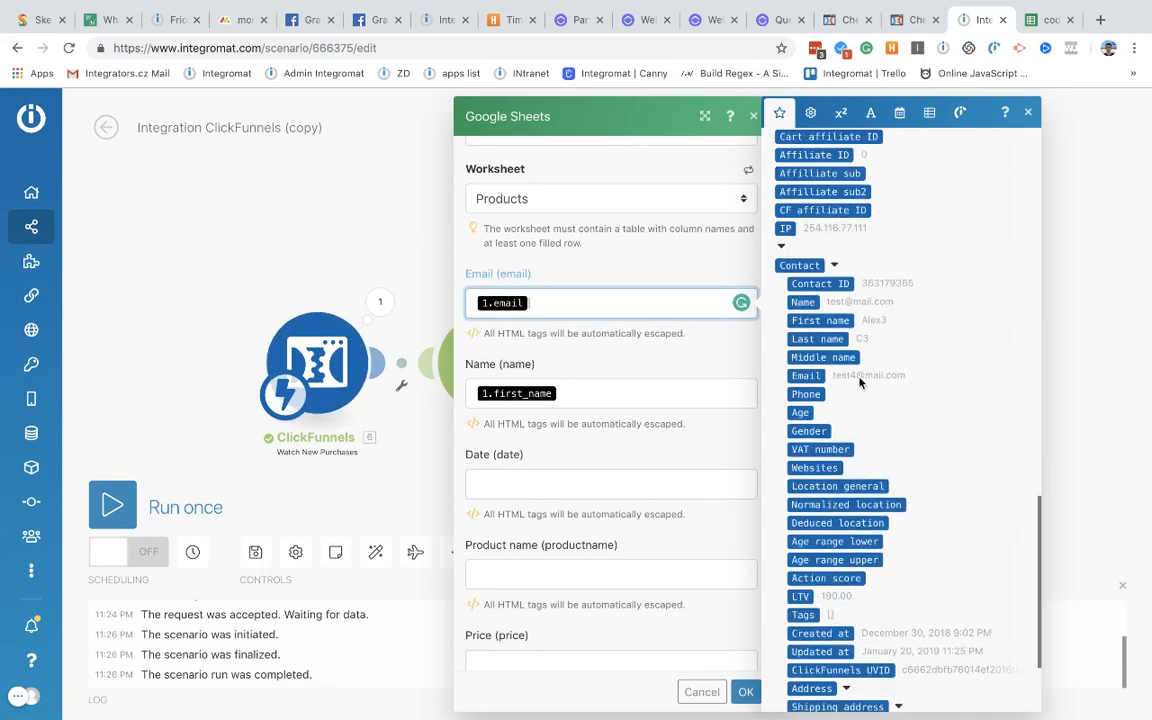
{"action": "key", "text": "BackSpace"}
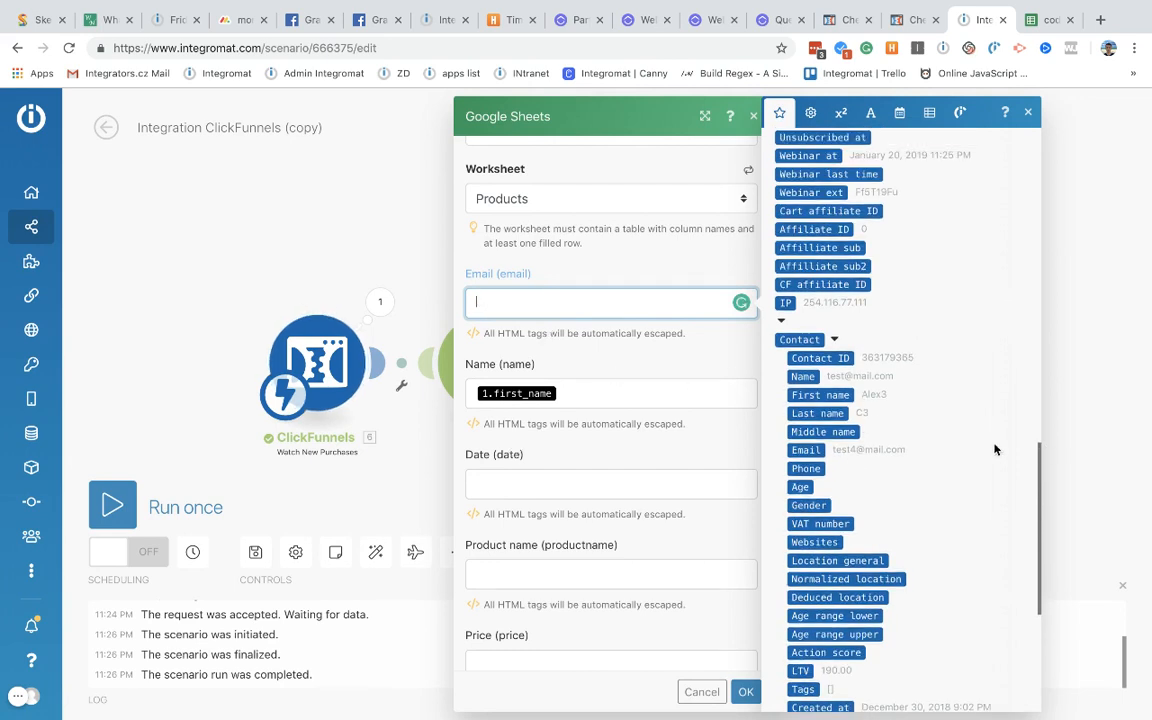
{"action": "left_click", "coordinate": [803, 449]}
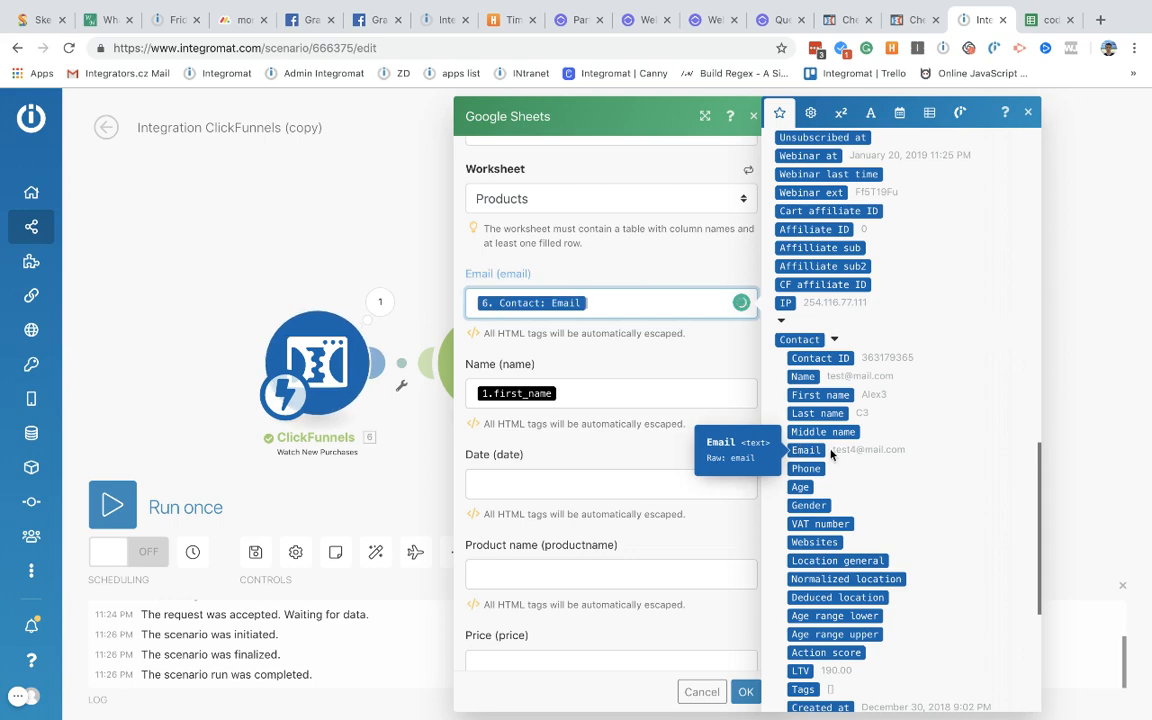
Step: Replace the Name field's old first_name mapping with Contact: First name
{"action": "left_click", "coordinate": [576, 393]}
{"action": "key", "text": "BackSpace"}
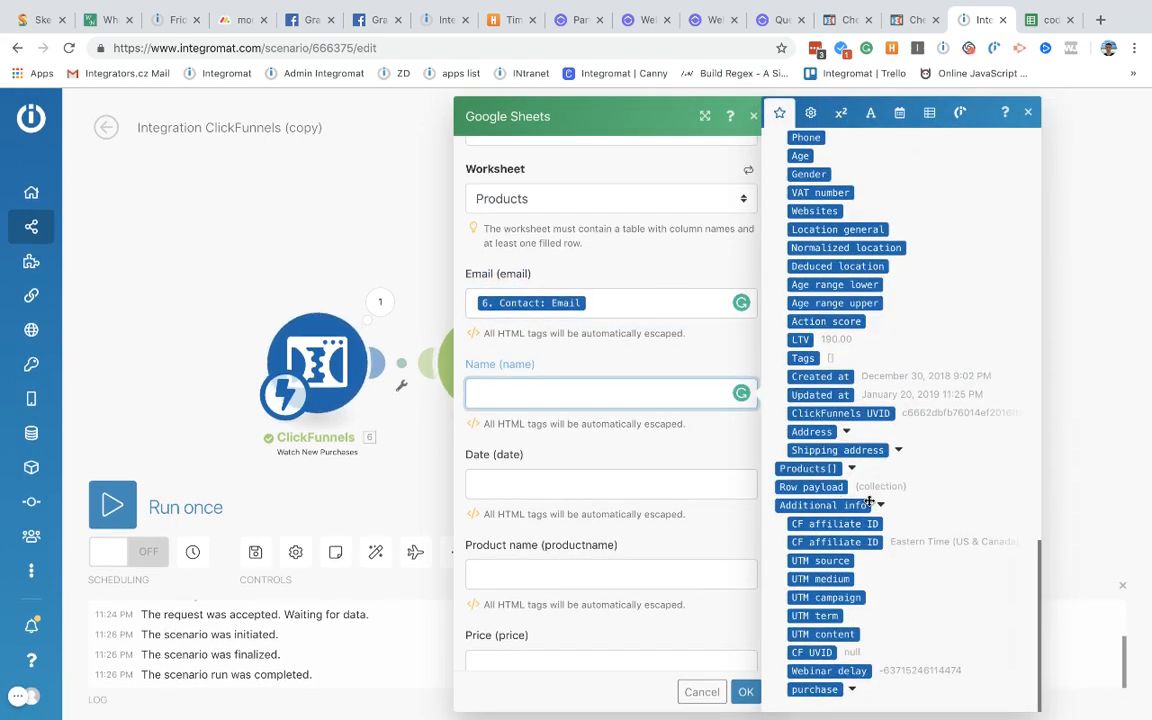
{"action": "scroll", "coordinate": [905, 446], "scroll_direction": "up", "scroll_amount": 5}
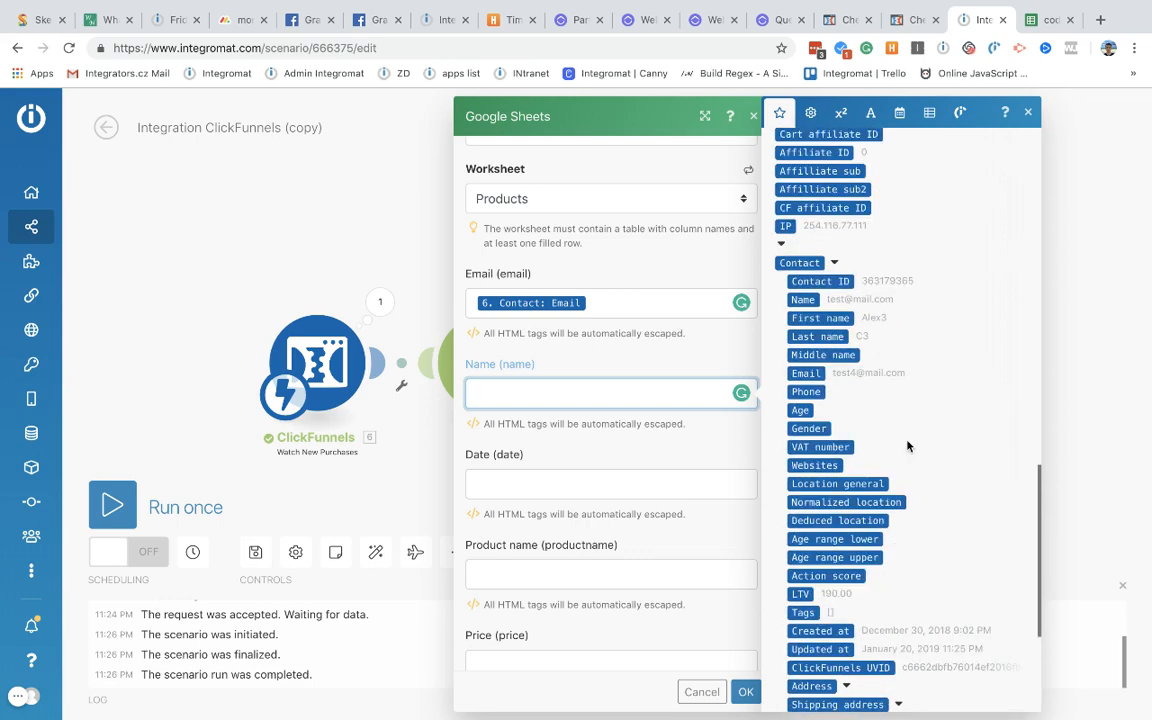
{"action": "left_click", "coordinate": [820, 318]}
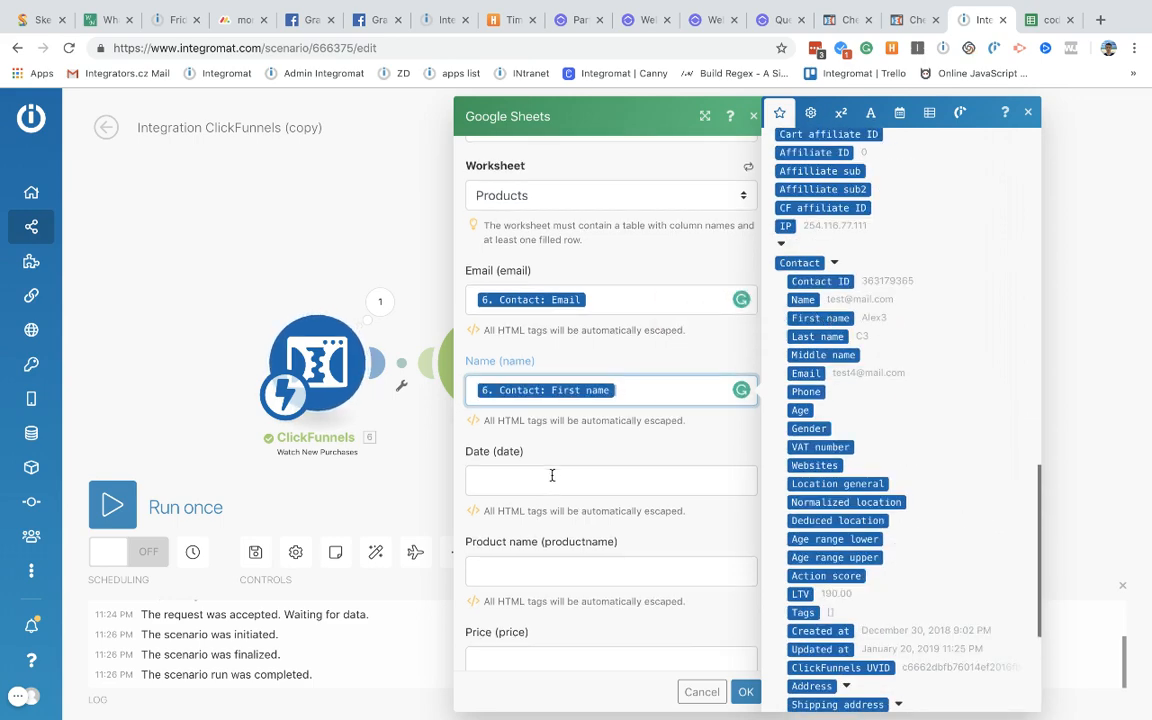
Step: Map Contact: Created at into the Date field
{"action": "scroll", "coordinate": [551, 476], "scroll_direction": "down", "scroll_amount": 3}
{"action": "scroll", "coordinate": [790, 478], "scroll_direction": "down", "scroll_amount": 1}
{"action": "scroll", "coordinate": [790, 478], "scroll_direction": "down", "scroll_amount": 3}
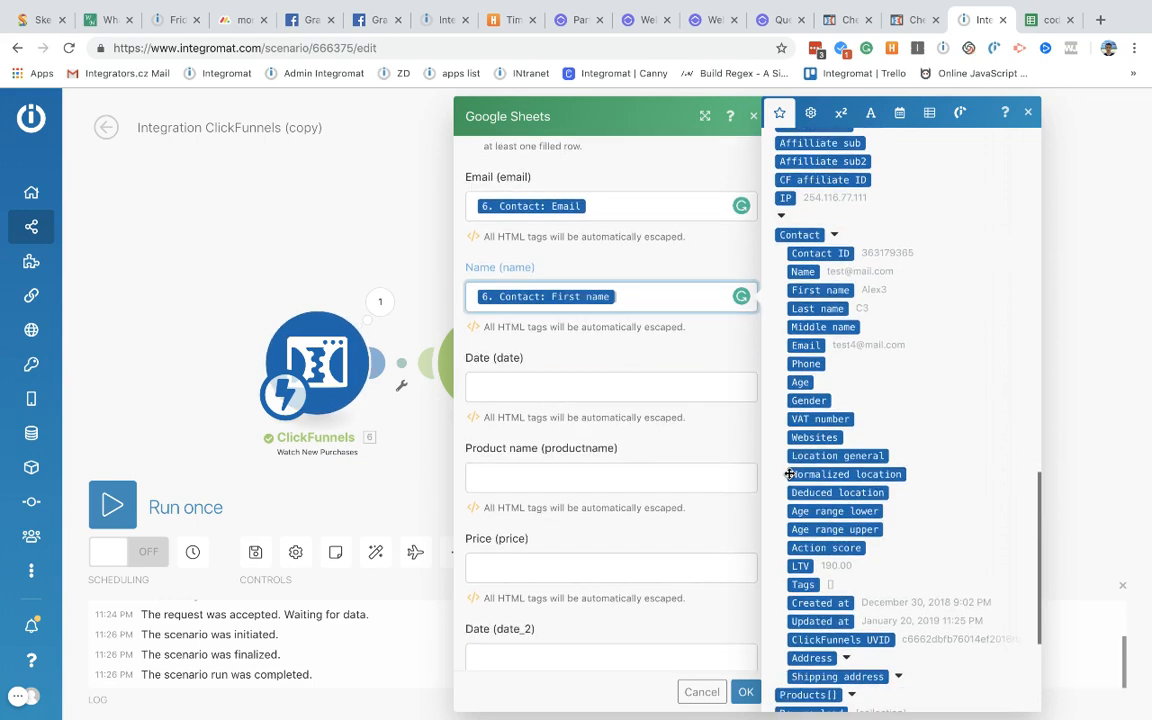
{"action": "left_click_drag", "start_coordinate": [826, 500], "coordinate": [563, 390]}
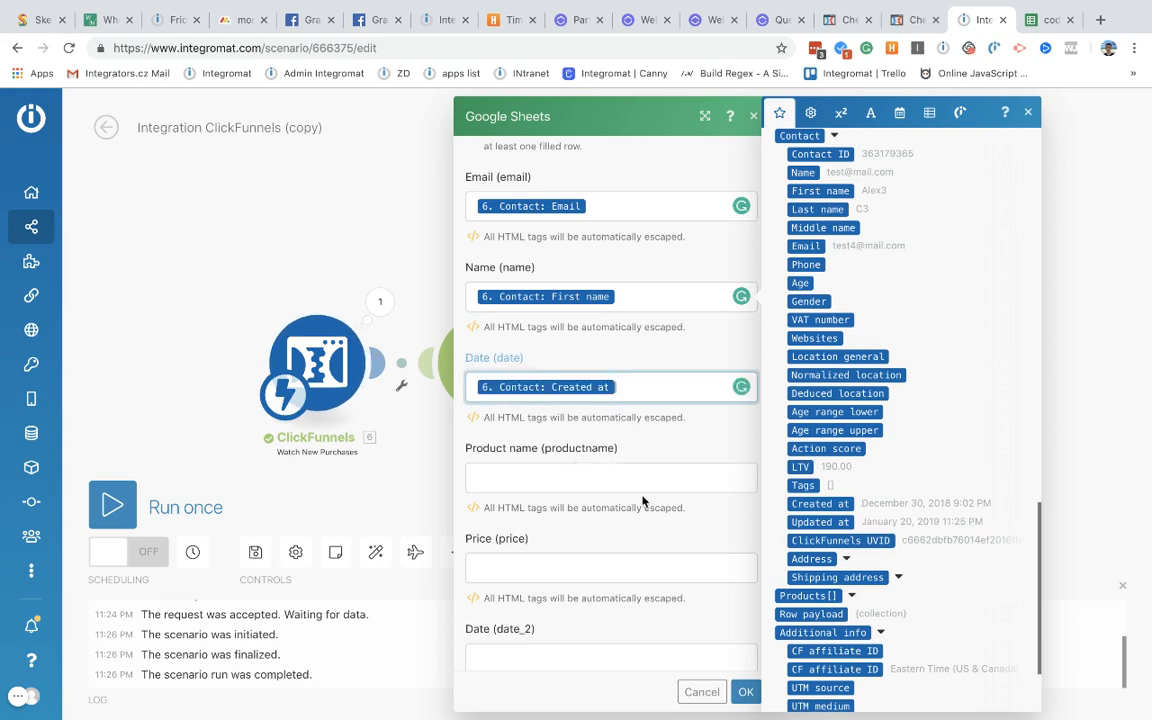
{"action": "scroll", "coordinate": [642, 500], "scroll_direction": "down", "scroll_amount": 5}
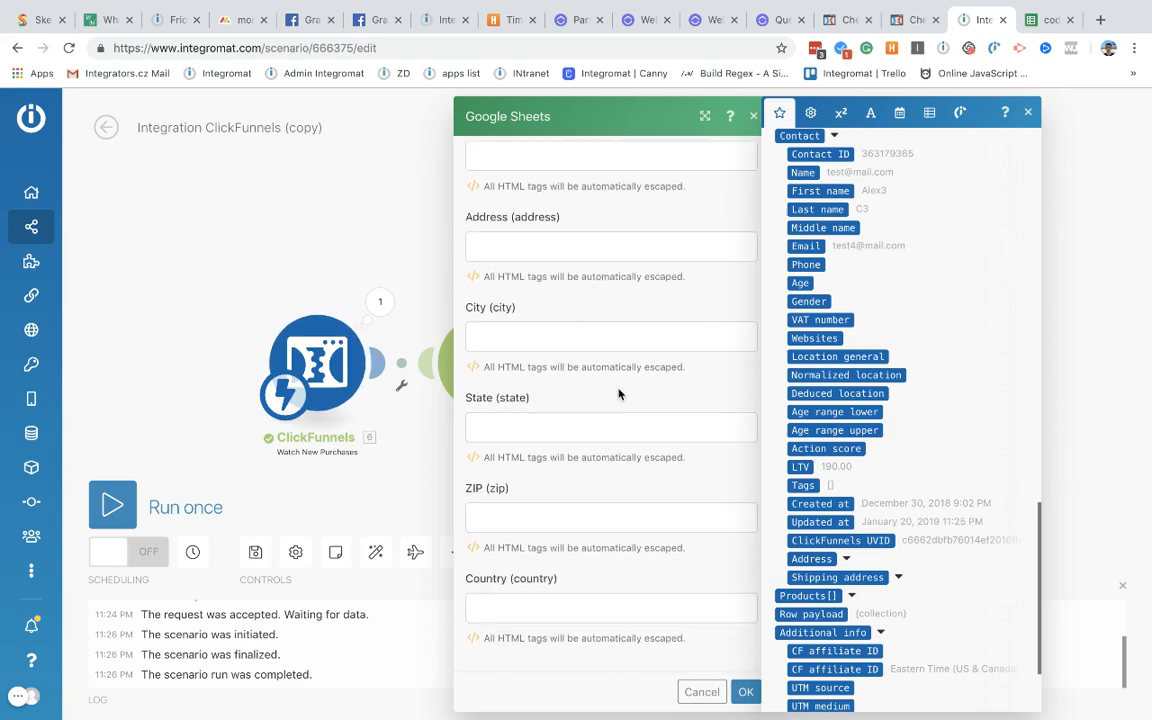
{"action": "scroll", "coordinate": [617, 393], "scroll_direction": "up", "scroll_amount": 3}
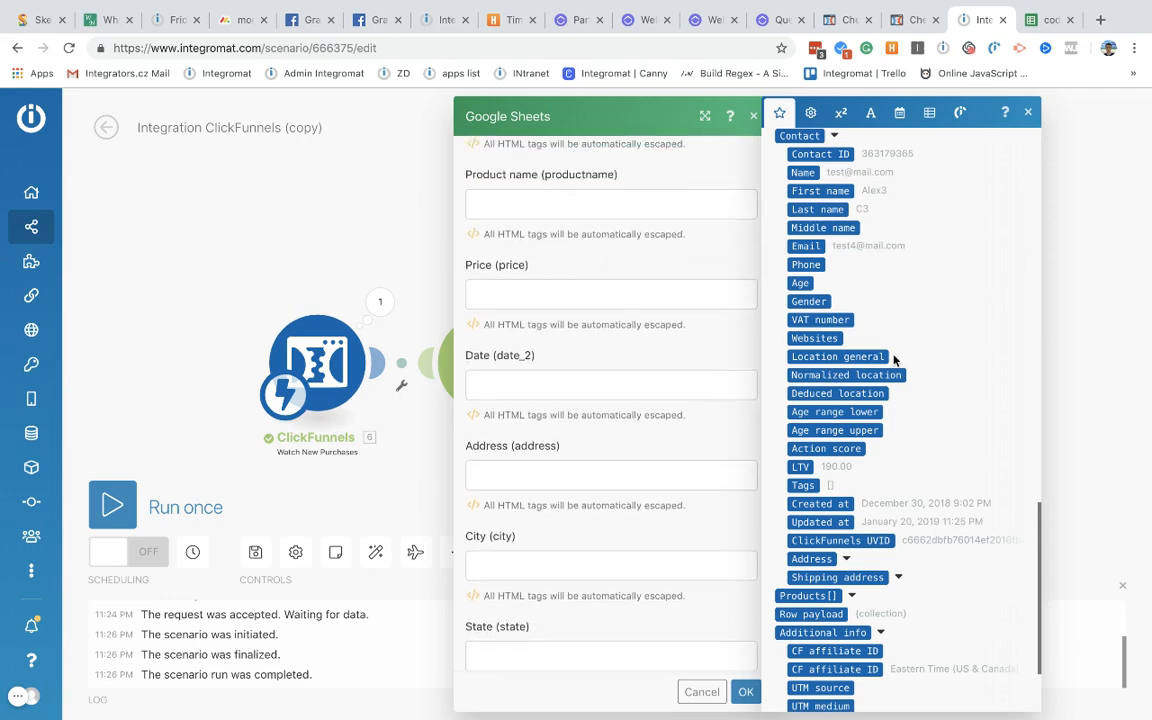
{"action": "scroll", "coordinate": [893, 360], "scroll_direction": "up", "scroll_amount": 10}
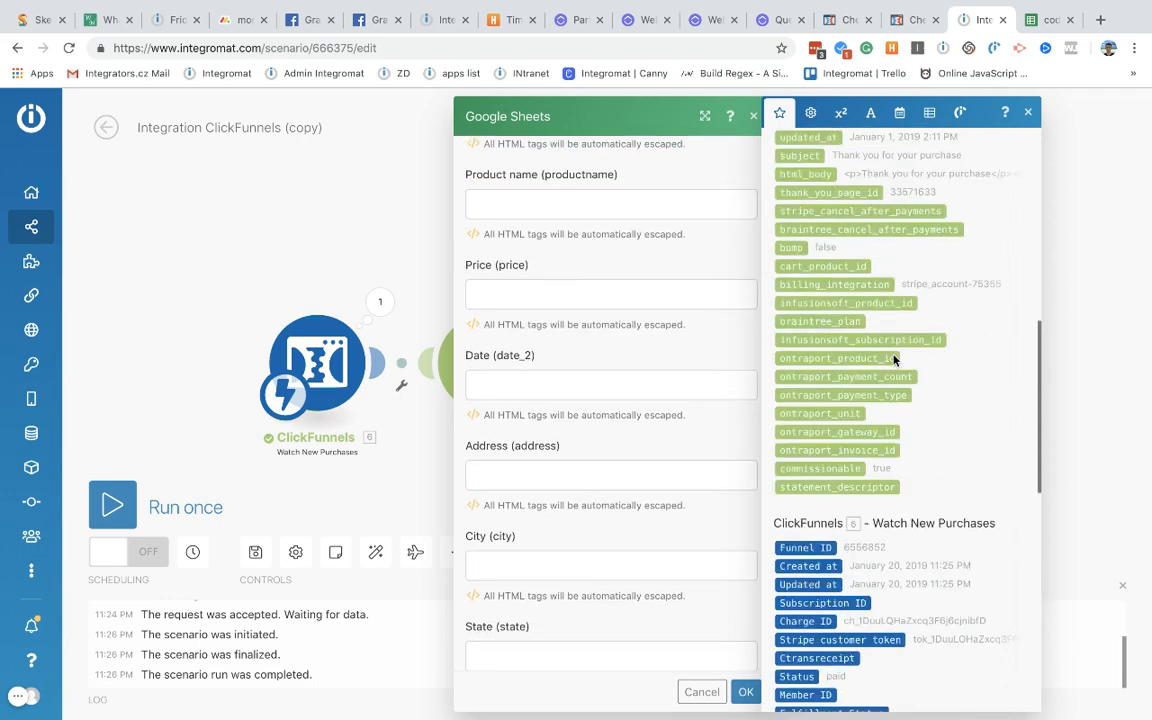
{"action": "scroll", "coordinate": [893, 360], "scroll_direction": "up", "scroll_amount": 3}
{"action": "scroll", "coordinate": [626, 312], "scroll_direction": "up", "scroll_amount": 2}
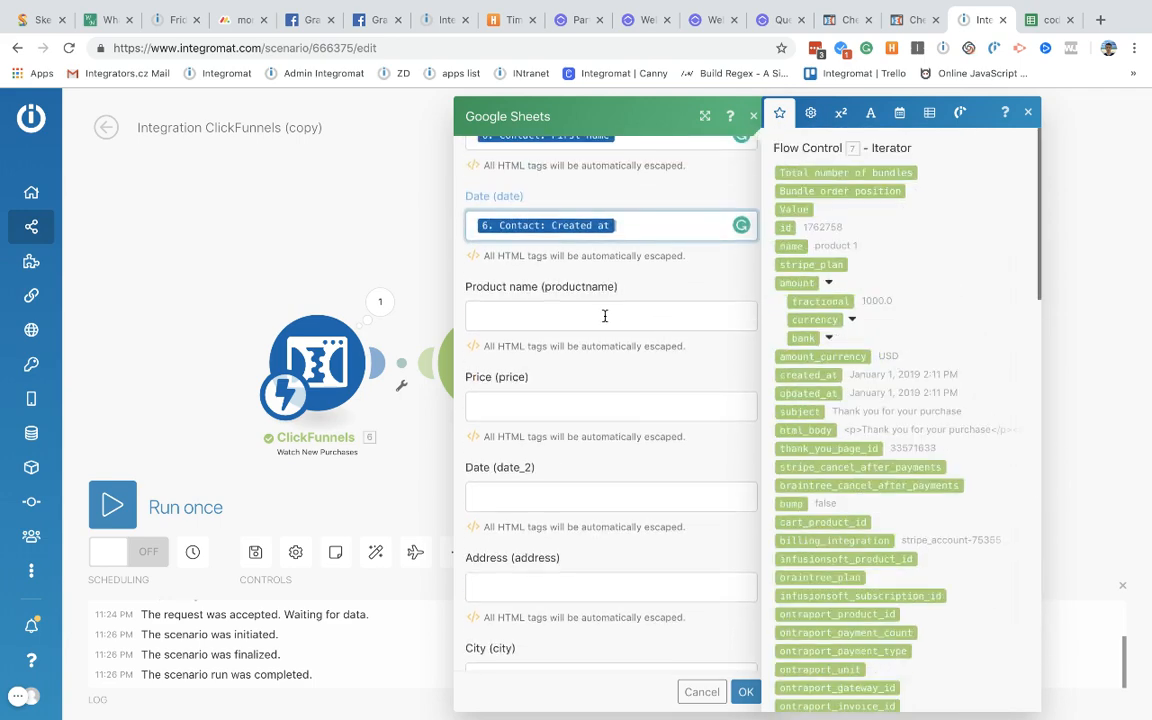
Step: Map the Iterator's 'name' item into the Product name field
{"action": "left_click", "coordinate": [604, 316]}
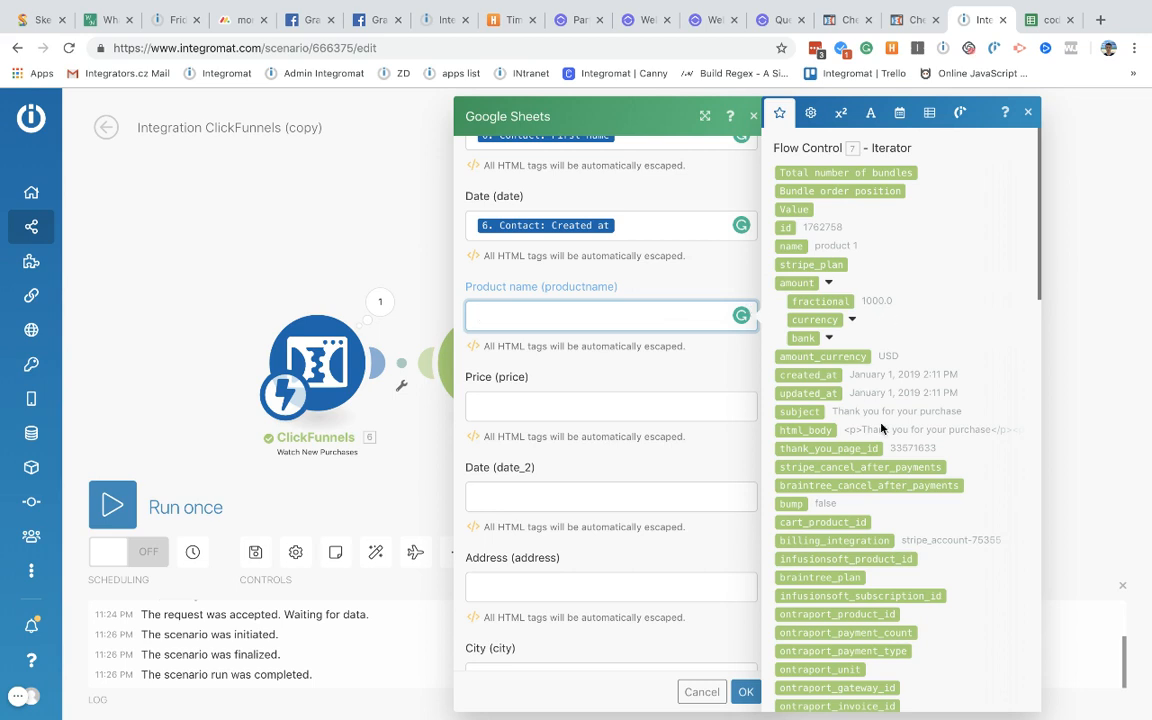
{"action": "scroll", "coordinate": [886, 428], "scroll_direction": "down", "scroll_amount": 1}
{"action": "scroll", "coordinate": [886, 428], "scroll_direction": "up", "scroll_amount": 1}
{"action": "scroll", "coordinate": [836, 394], "scroll_direction": "down", "scroll_amount": 2}
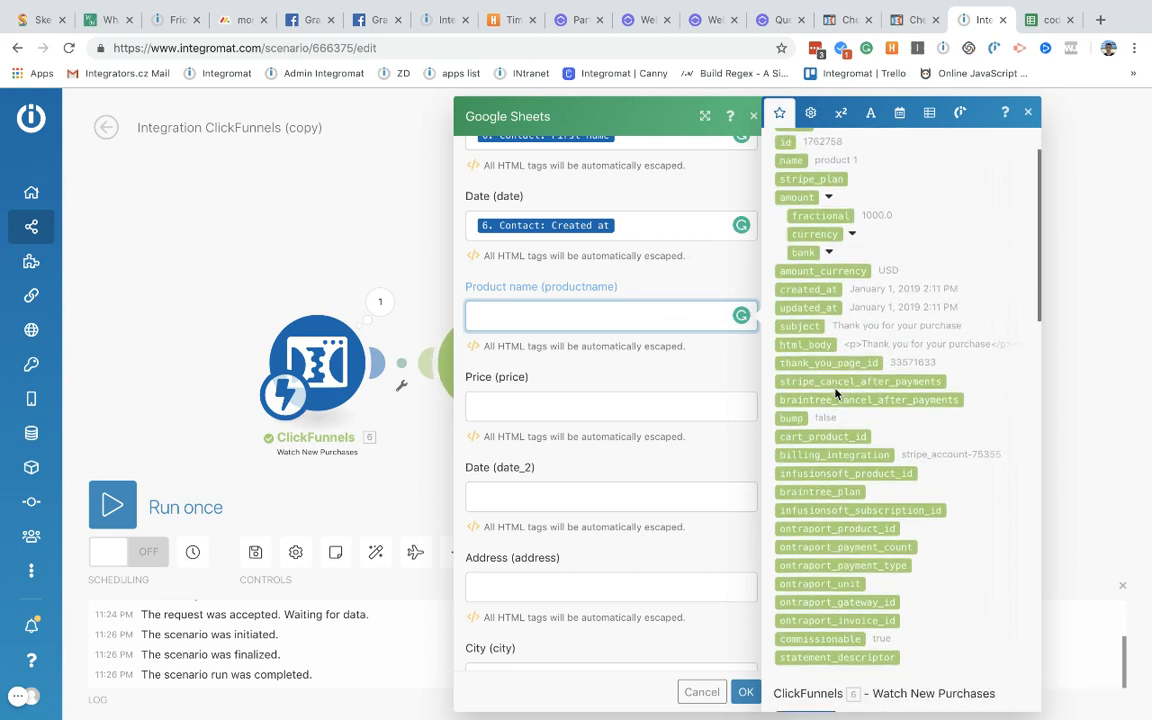
{"action": "scroll", "coordinate": [836, 394], "scroll_direction": "down", "scroll_amount": 1}
{"action": "scroll", "coordinate": [836, 388], "scroll_direction": "up", "scroll_amount": 2}
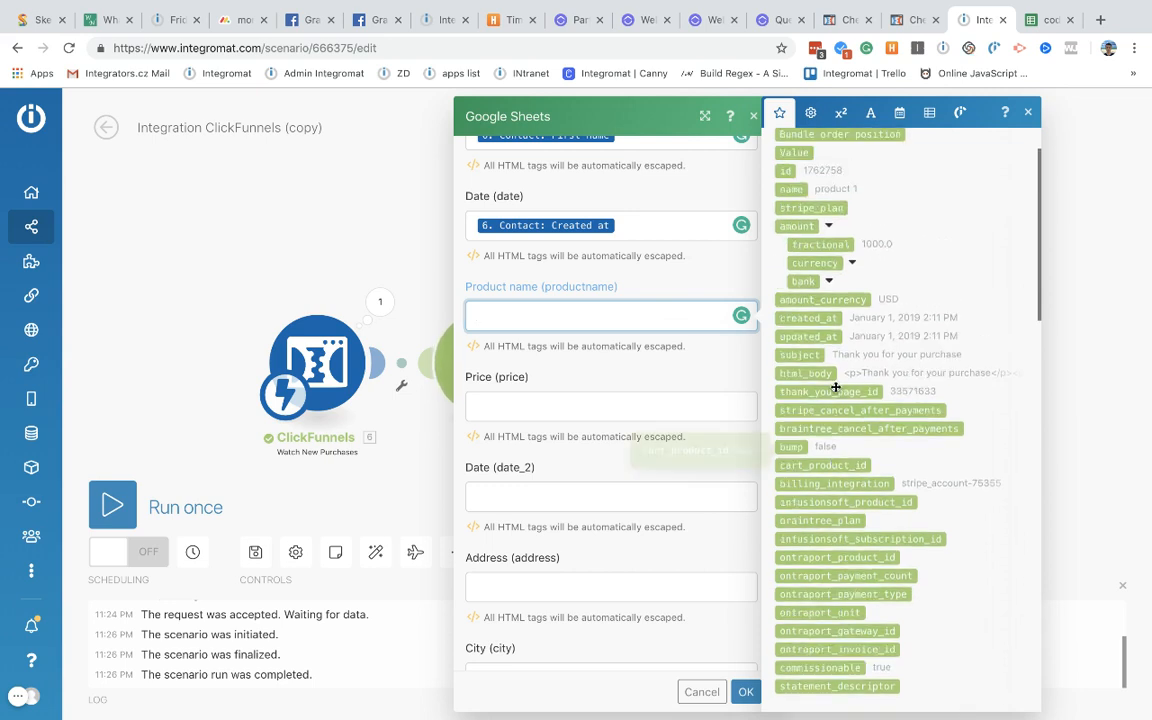
{"action": "scroll", "coordinate": [830, 355], "scroll_direction": "up", "scroll_amount": 1}
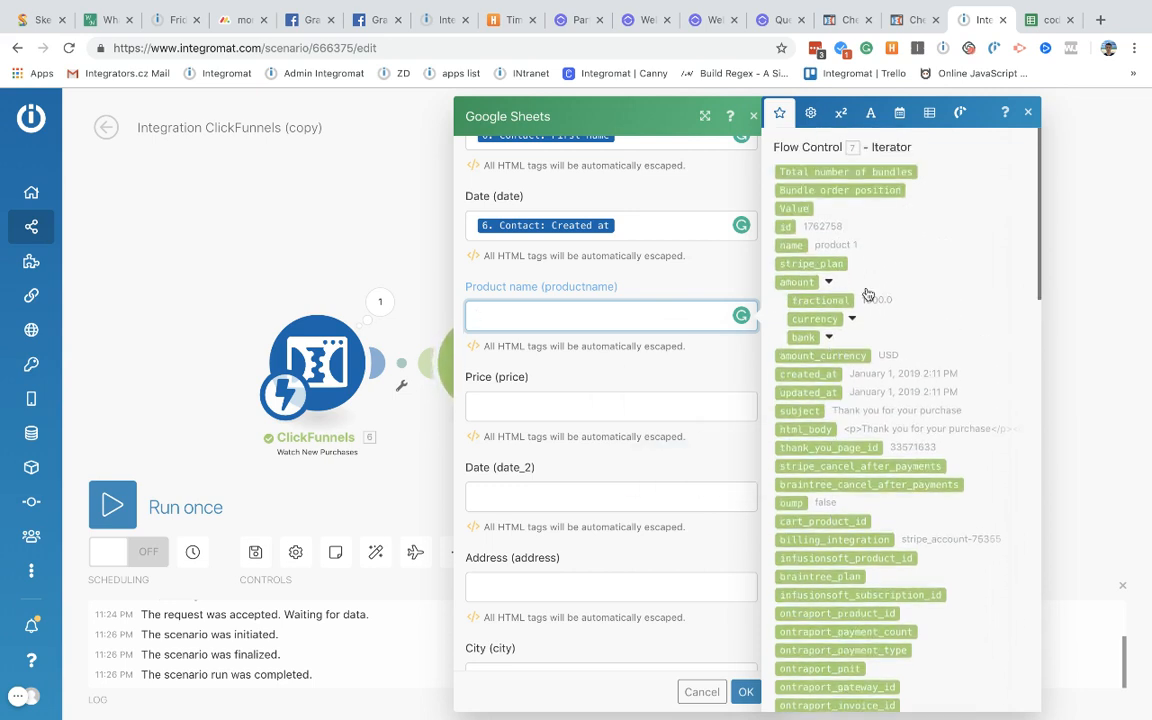
{"action": "left_click", "coordinate": [799, 242]}
{"action": "left_click_drag", "start_coordinate": [799, 242], "coordinate": [573, 318]}
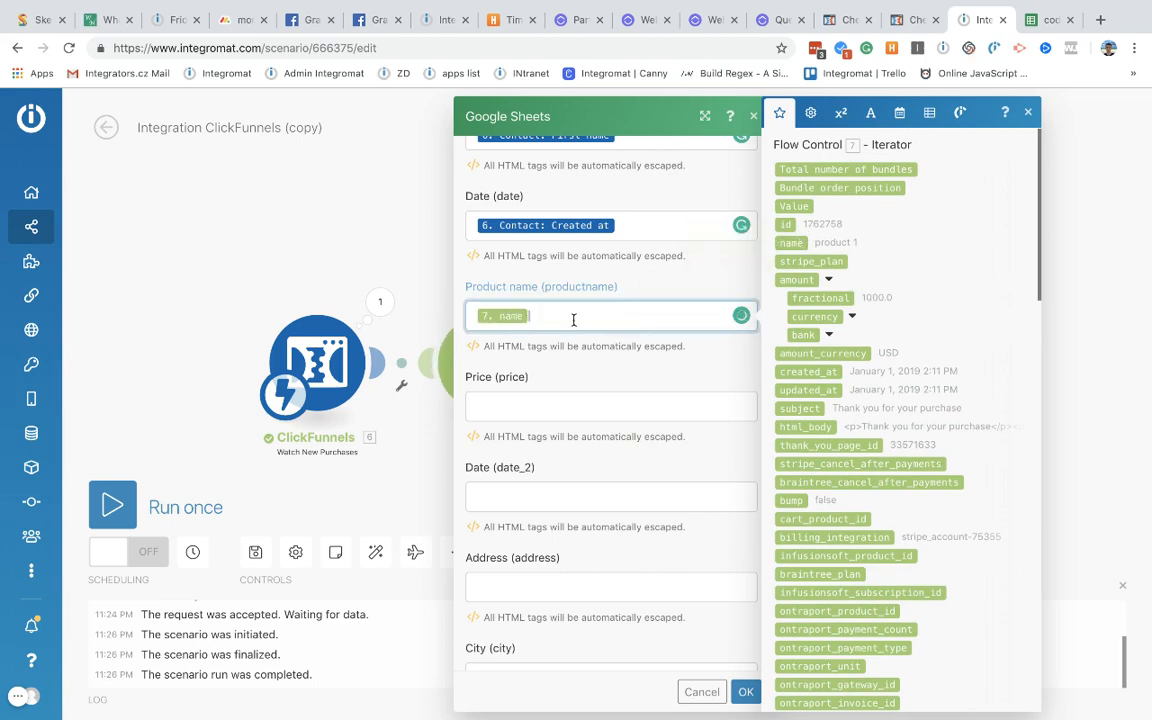
Step: Select the Price field and browse the mapping panel for the amount value
{"action": "left_click", "coordinate": [581, 410]}
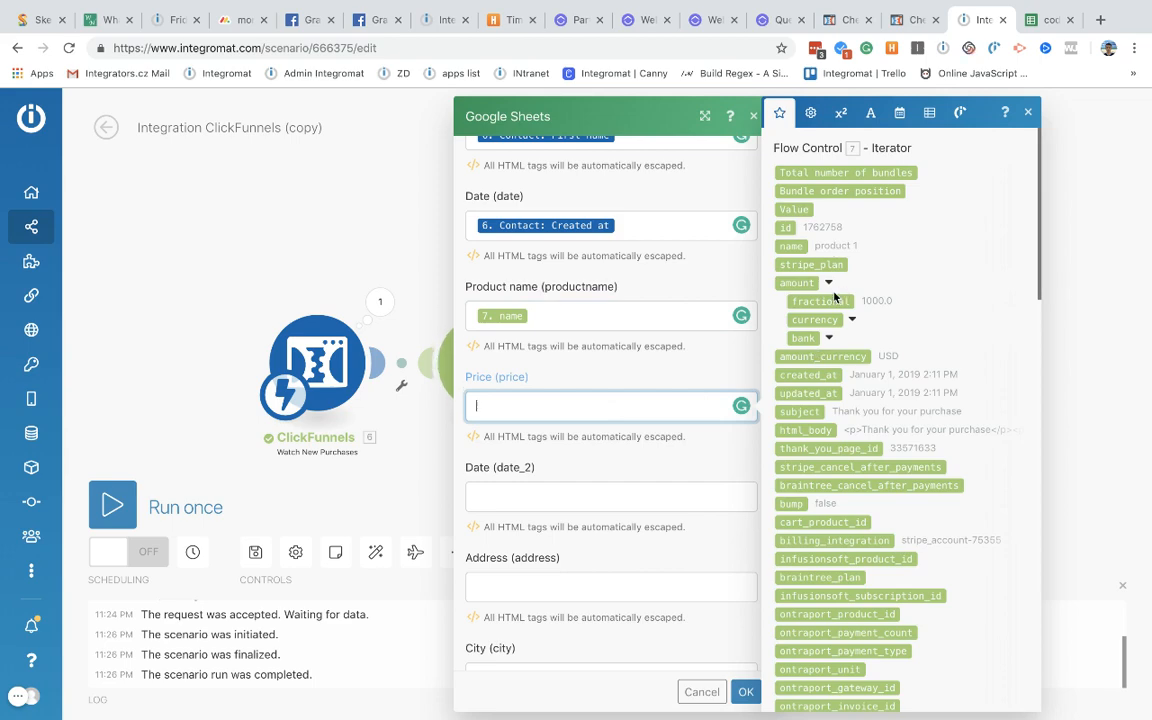
{"action": "scroll", "coordinate": [860, 330], "scroll_direction": "down", "scroll_amount": 15}
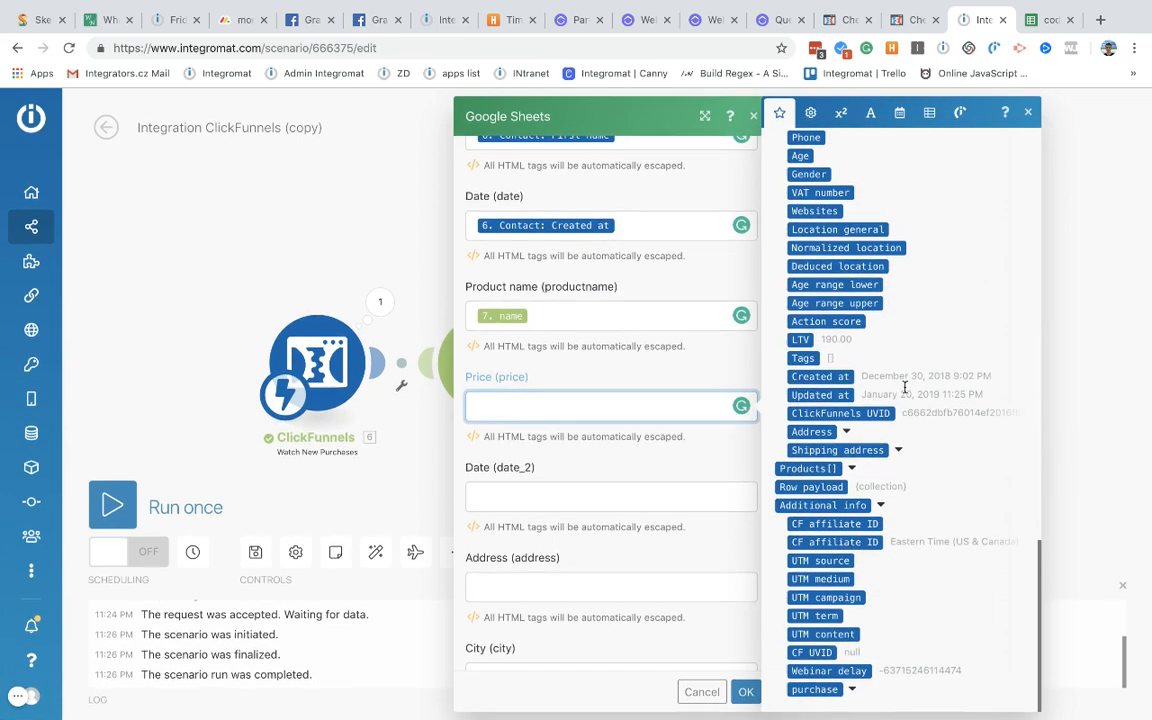
{"action": "scroll", "coordinate": [865, 487], "scroll_direction": "up", "scroll_amount": 5}
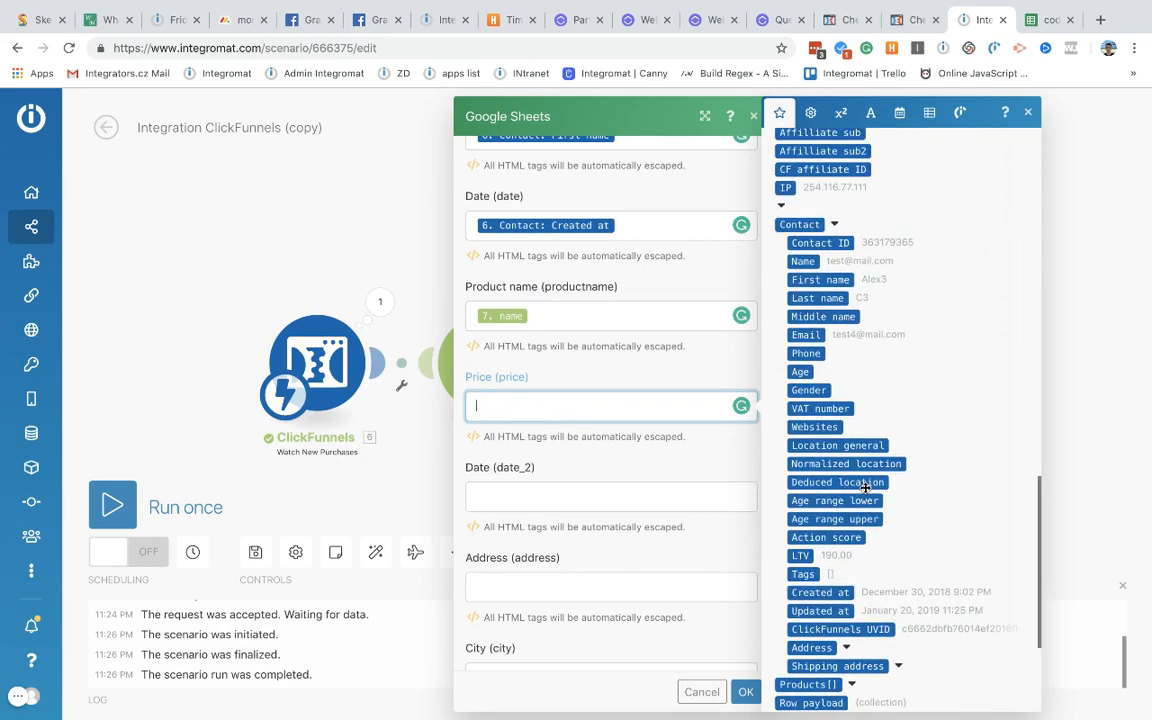
{"action": "scroll", "coordinate": [865, 487], "scroll_direction": "up", "scroll_amount": 6}
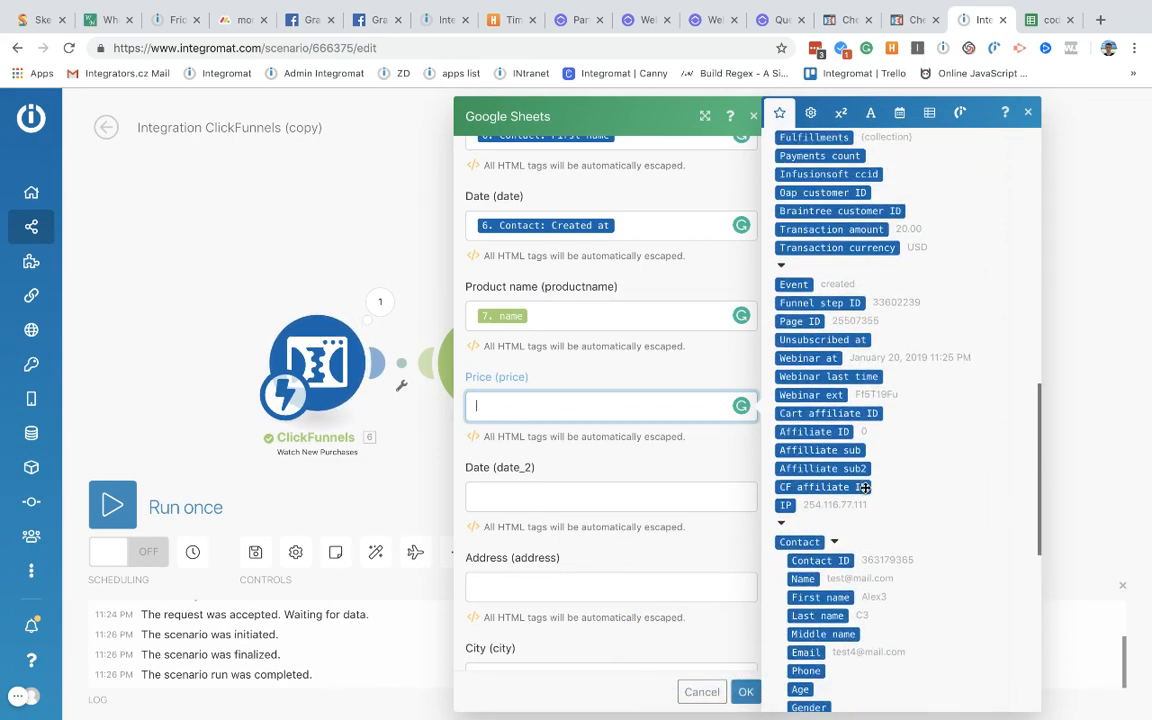
{"action": "scroll", "coordinate": [865, 487], "scroll_direction": "up", "scroll_amount": 3}
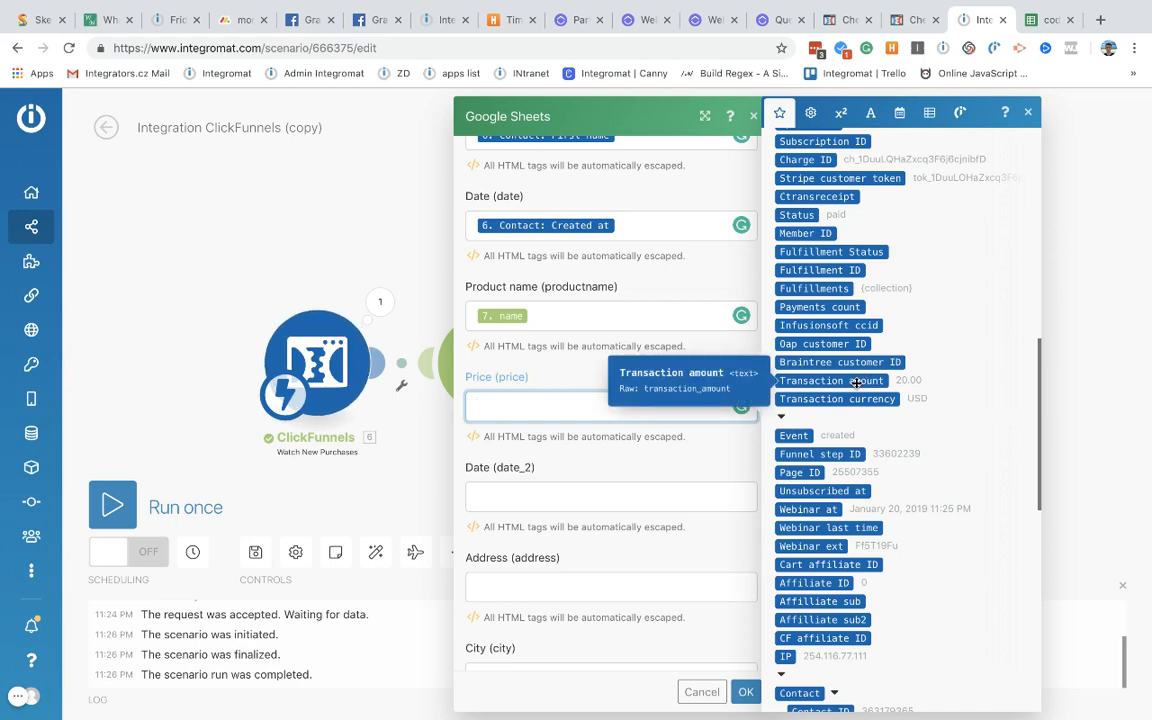
{"action": "scroll", "coordinate": [850, 380], "scroll_direction": "down", "scroll_amount": 10}
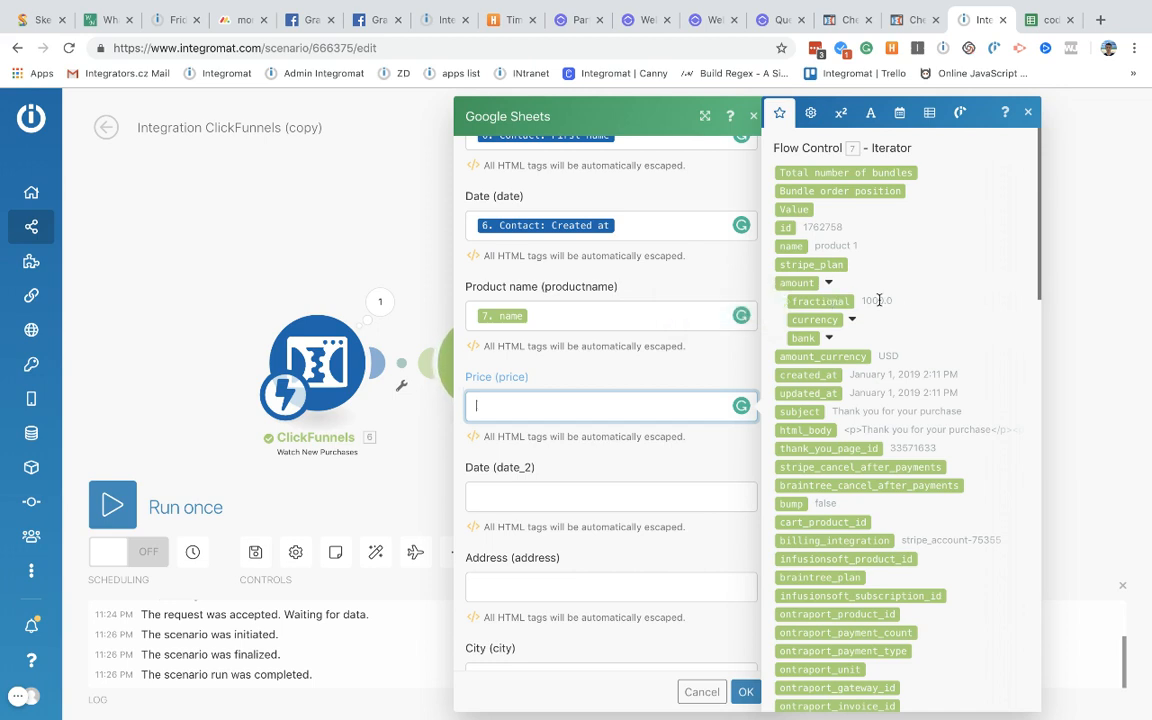
Step: Map the Iterator's 'amount: fractional' into Price and bring up the math functions
{"action": "left_click", "coordinate": [836, 303]}
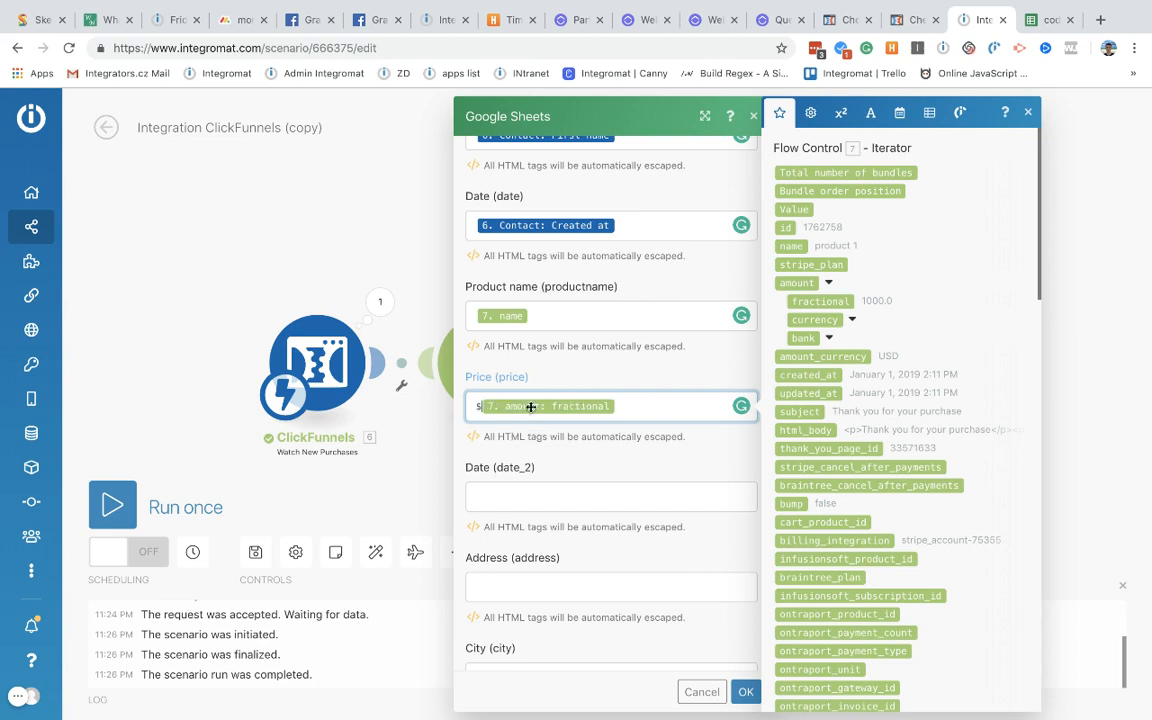
{"action": "left_click", "coordinate": [870, 112]}
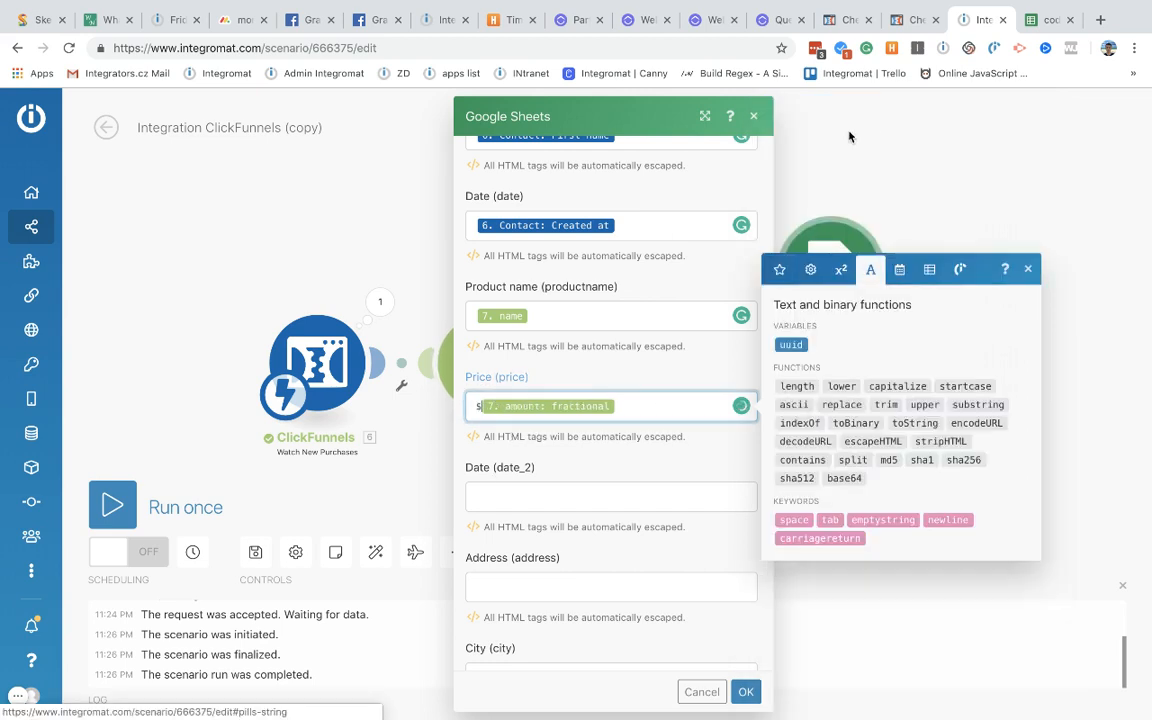
{"action": "left_click", "coordinate": [841, 269]}
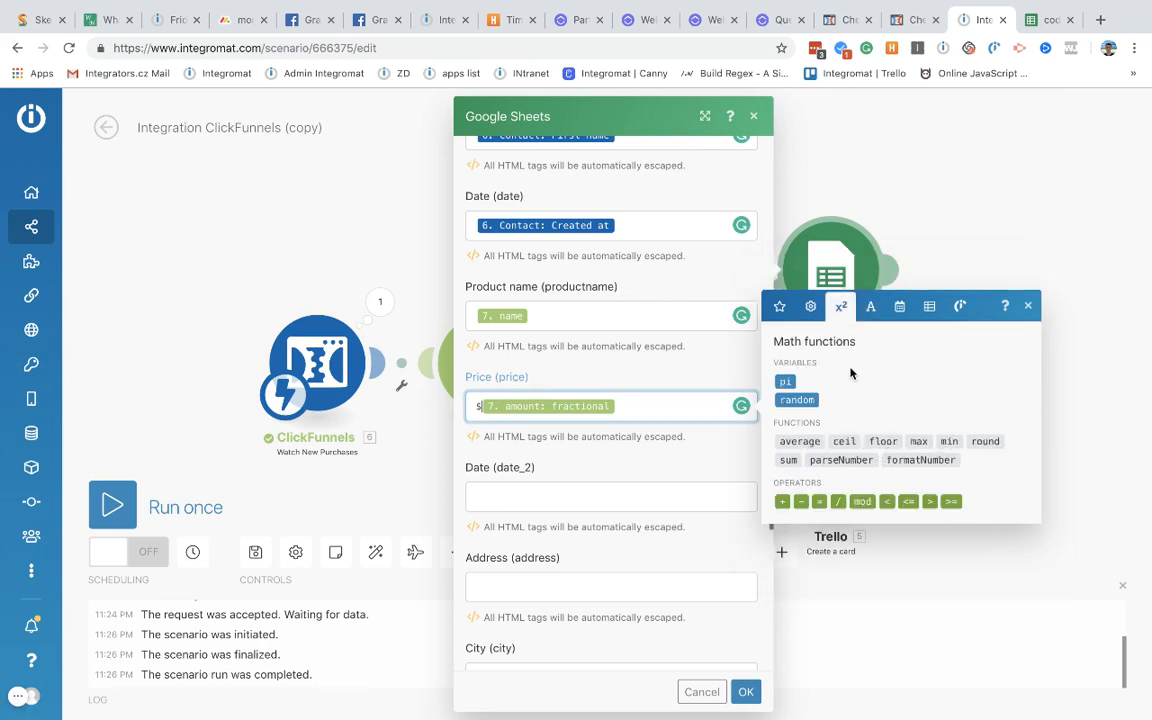
Step: Wrap the fractional amount in formatNumber with arguments 2, '.' and ','
{"action": "left_click", "coordinate": [905, 460]}
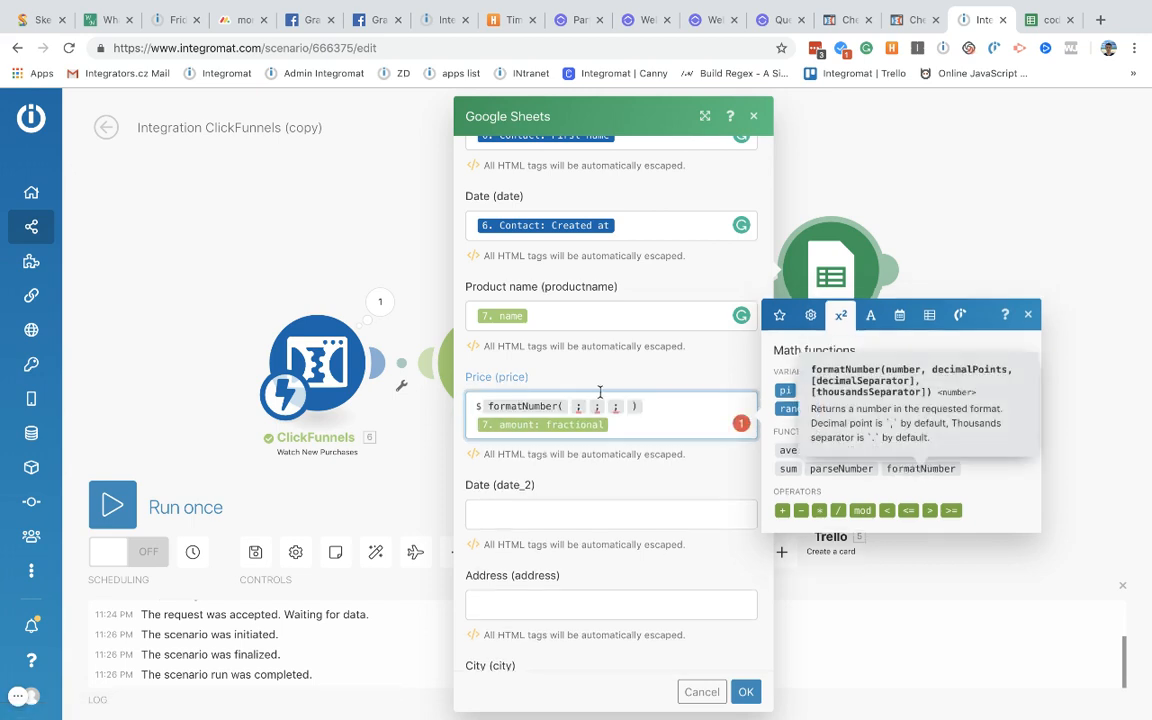
{"action": "left_click_drag", "start_coordinate": [537, 426], "coordinate": [568, 417]}
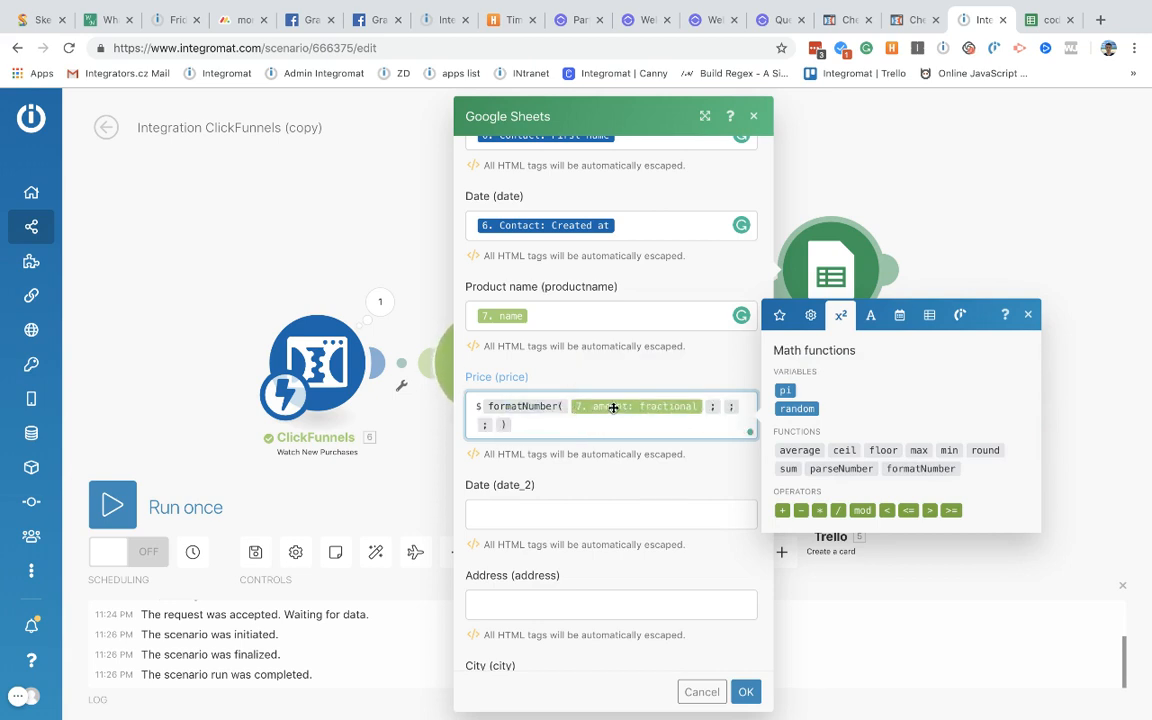
{"action": "mouse_move", "coordinate": [517, 405]}
{"action": "type", "text": "2"}
{"action": "mouse_move", "coordinate": [526, 406]}
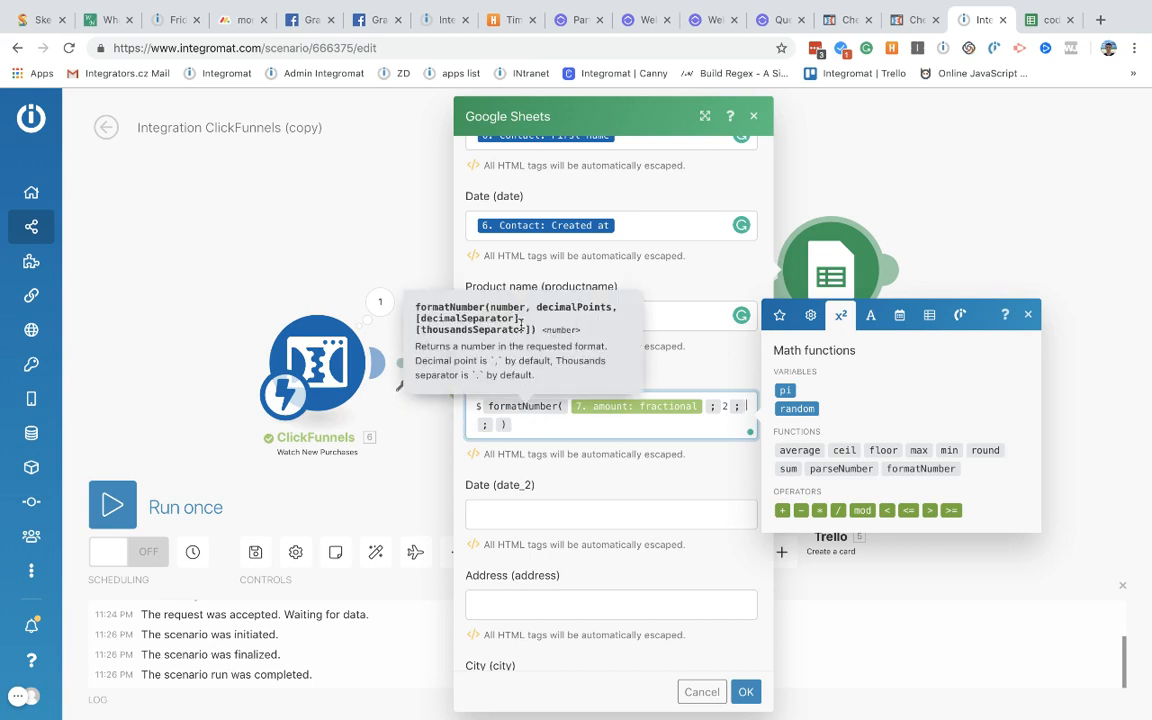
{"action": "type", "text": ". "}
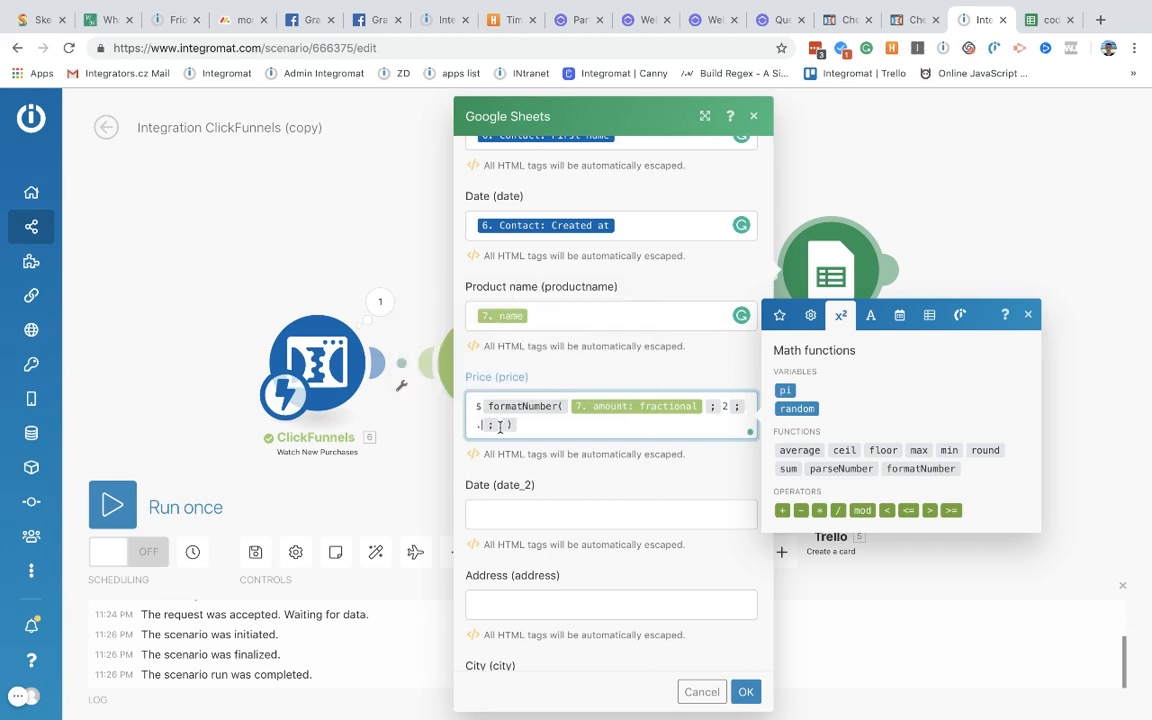
{"action": "type", "text": ", "}
{"action": "type", "text": ";"}
Step: Type a 10.00 sample number in the browser address bar to test formatting
{"action": "left_click", "coordinate": [780, 315]}
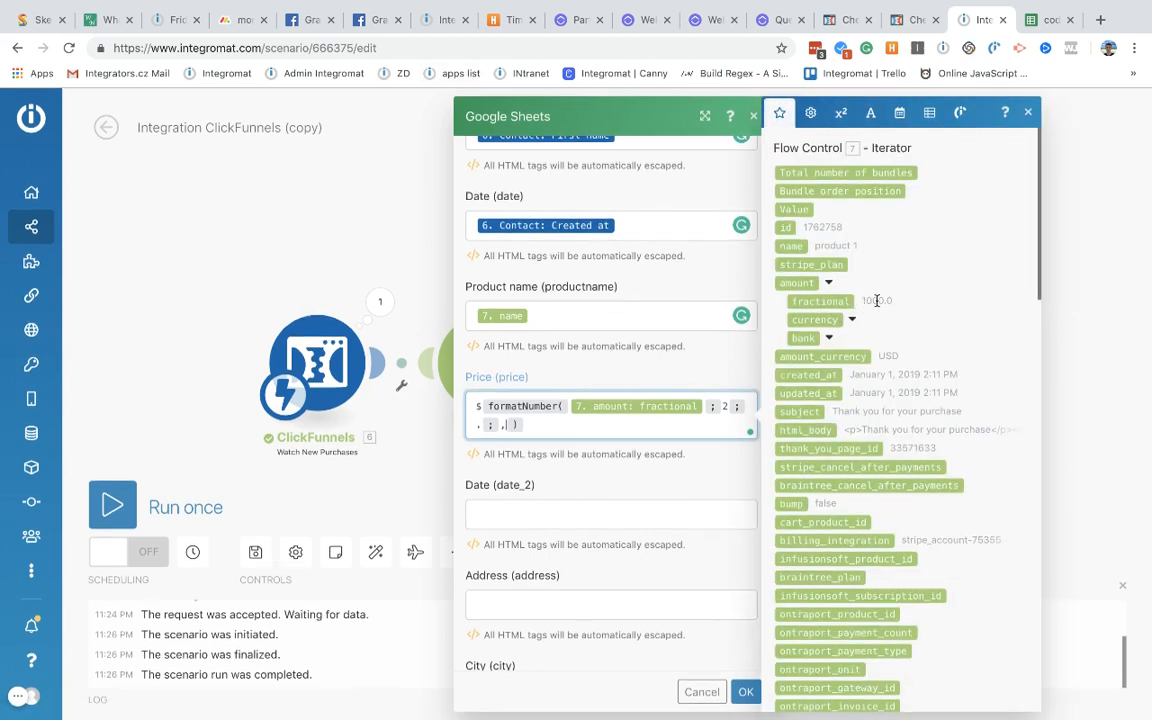
{"action": "left_click", "coordinate": [493, 43]}
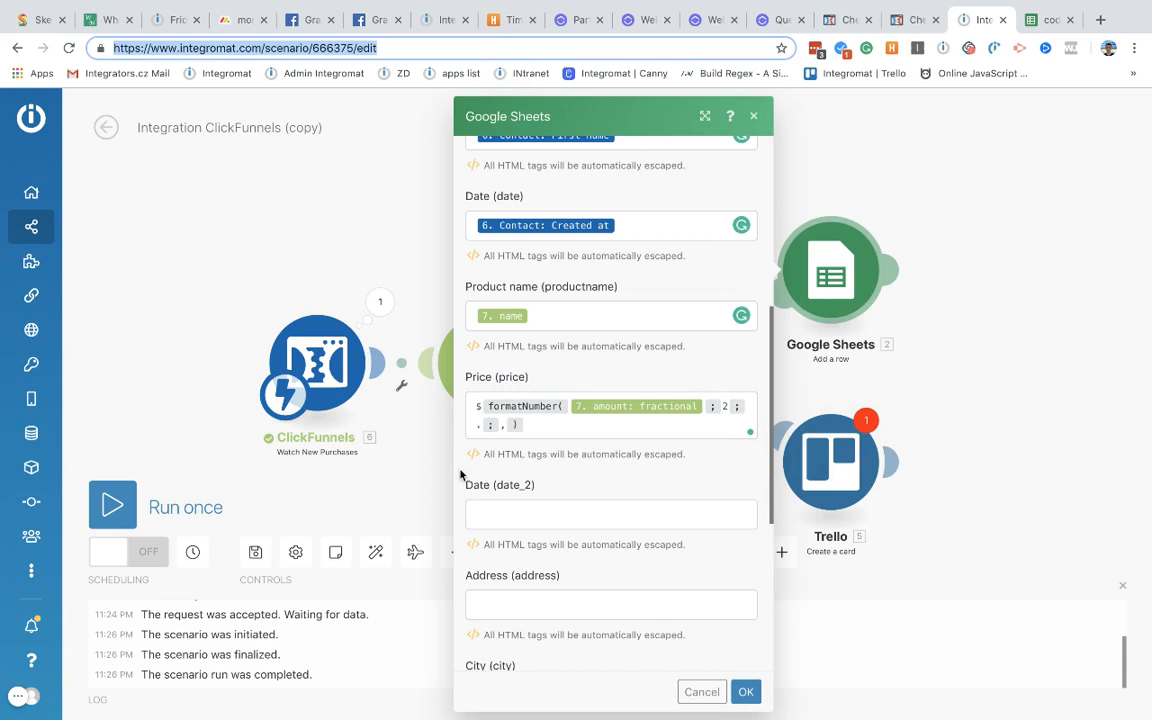
{"action": "type", "text": "1"}
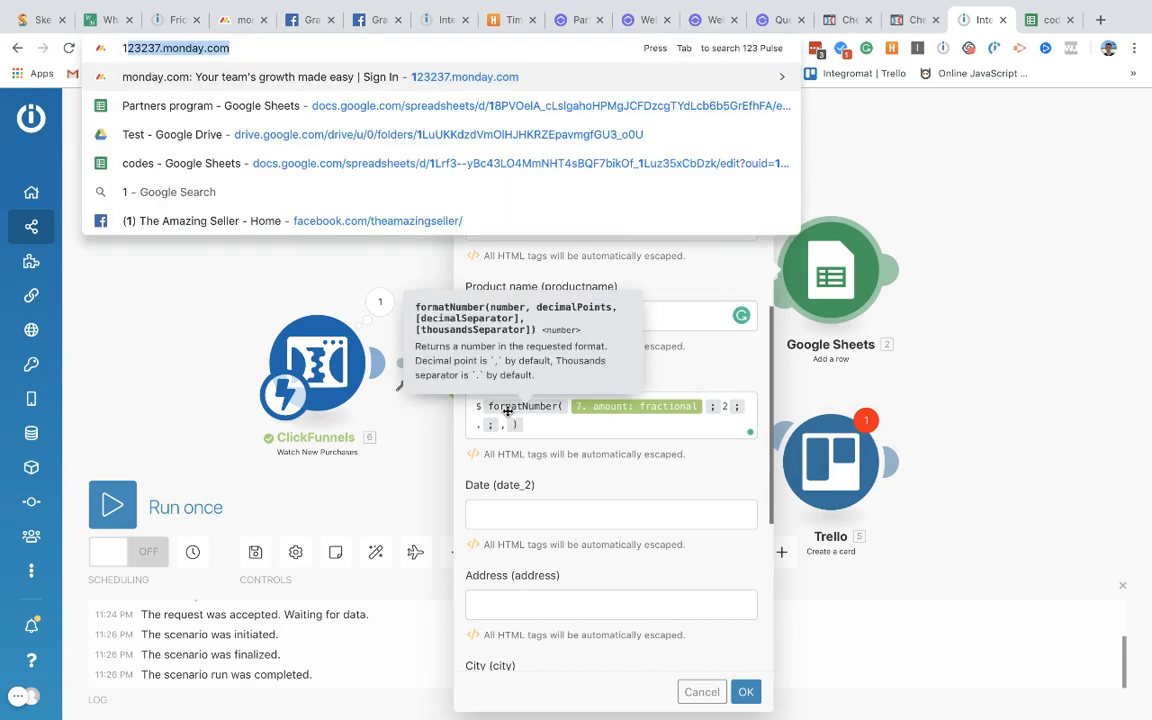
{"action": "type", "text": "0.00"}
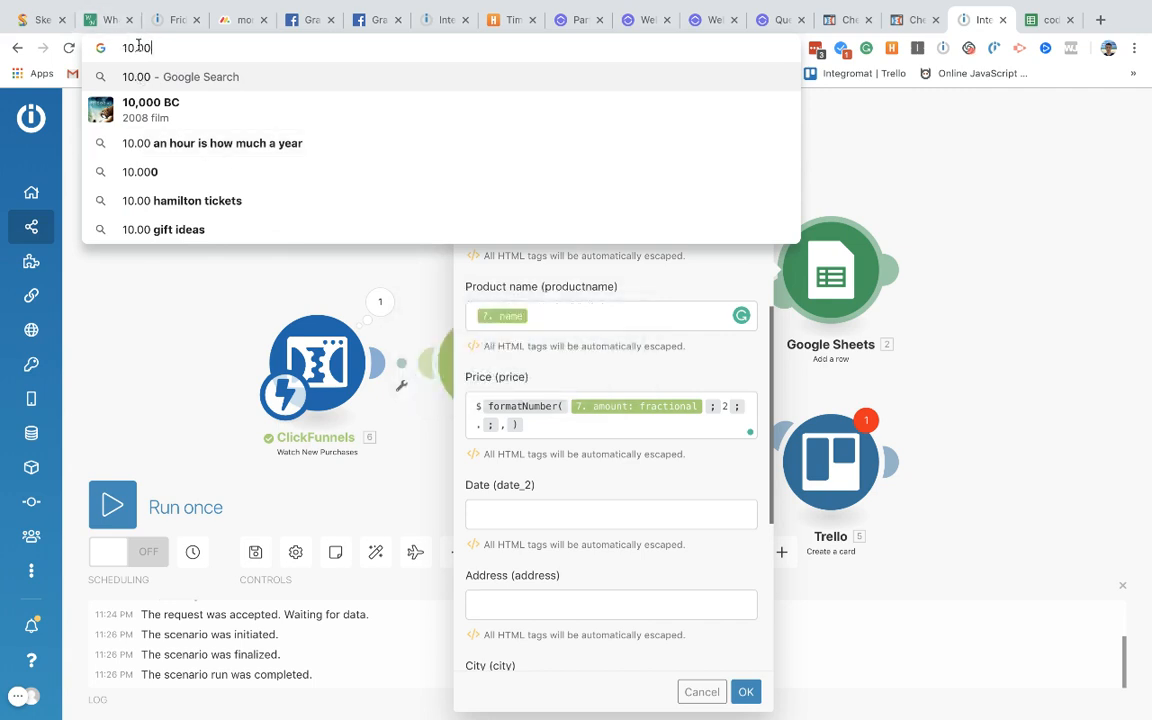
{"action": "left_click", "coordinate": [548, 425]}
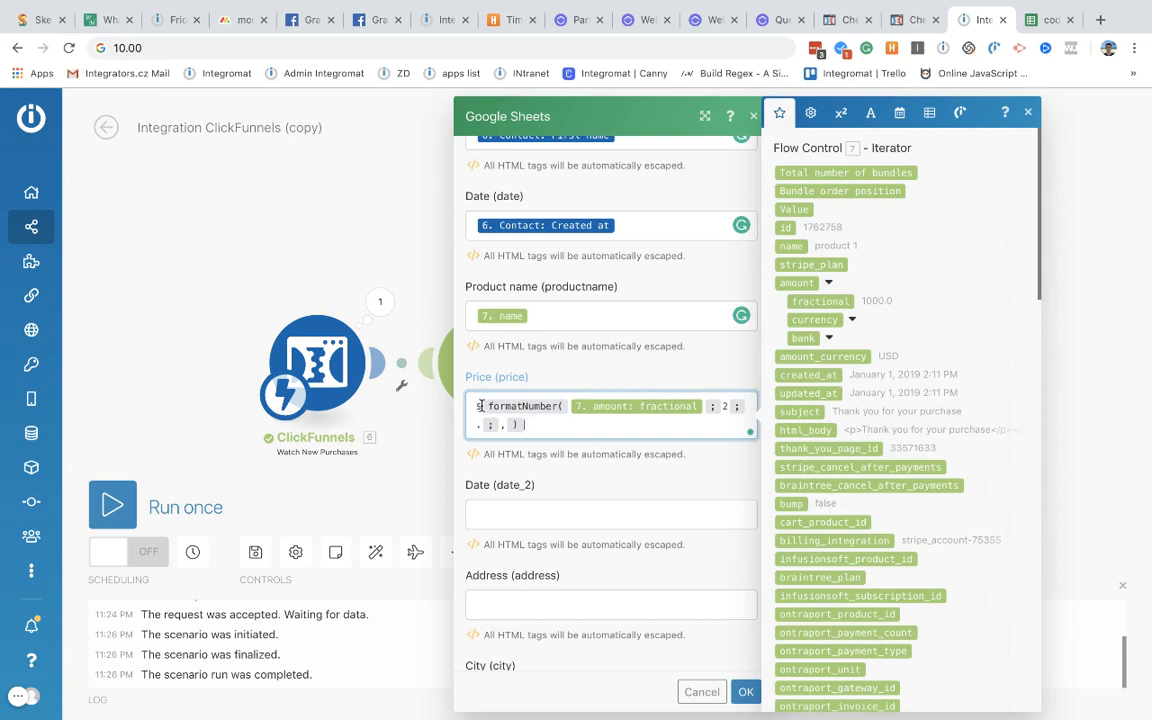
{"action": "left_click", "coordinate": [140, 48]}
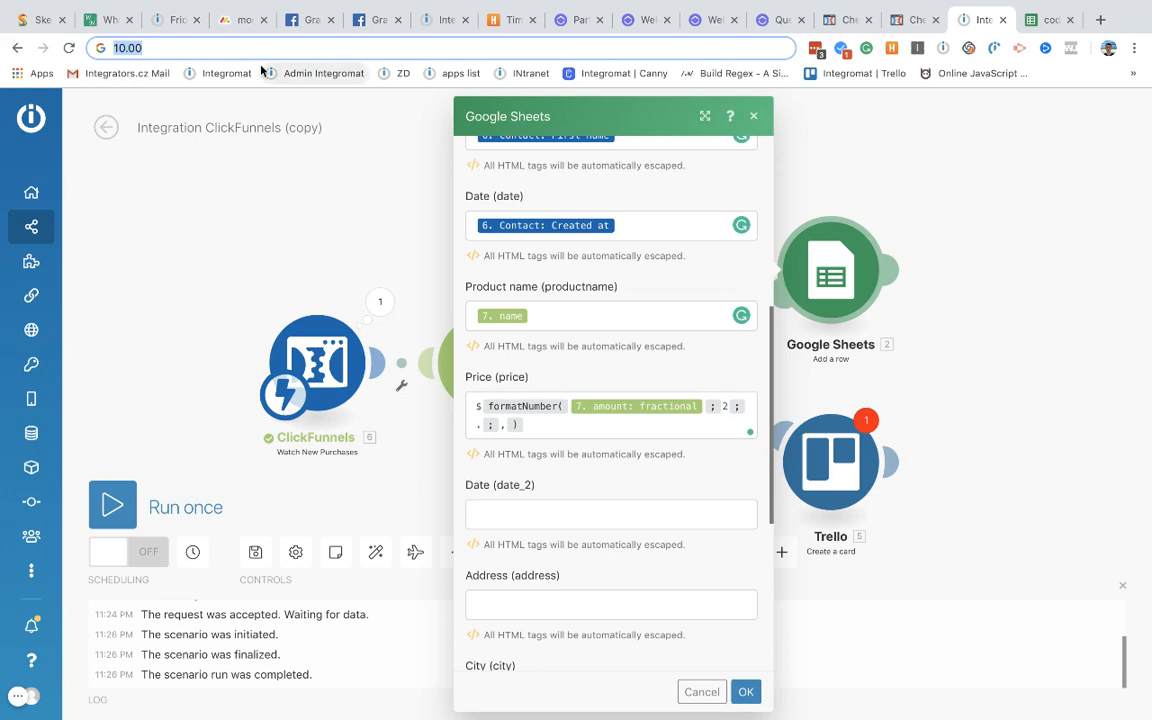
Step: Change the scratch sample number to 1000.00
{"action": "key", "text": "Left"}
{"action": "type", "text": "00"}
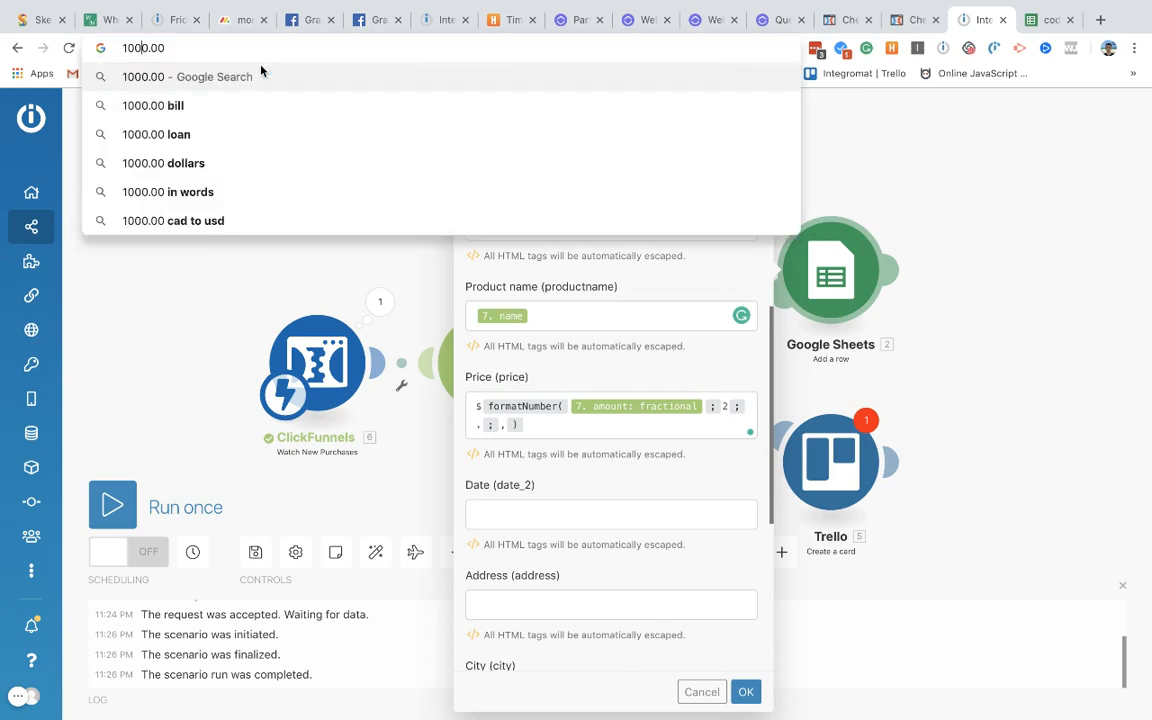
{"action": "left_click_drag", "start_coordinate": [170, 46], "coordinate": [113, 46]}
Step: Divide the fractional amount by 100 inside formatNumber, removing the misplaced division
{"action": "left_click", "coordinate": [532, 427]}
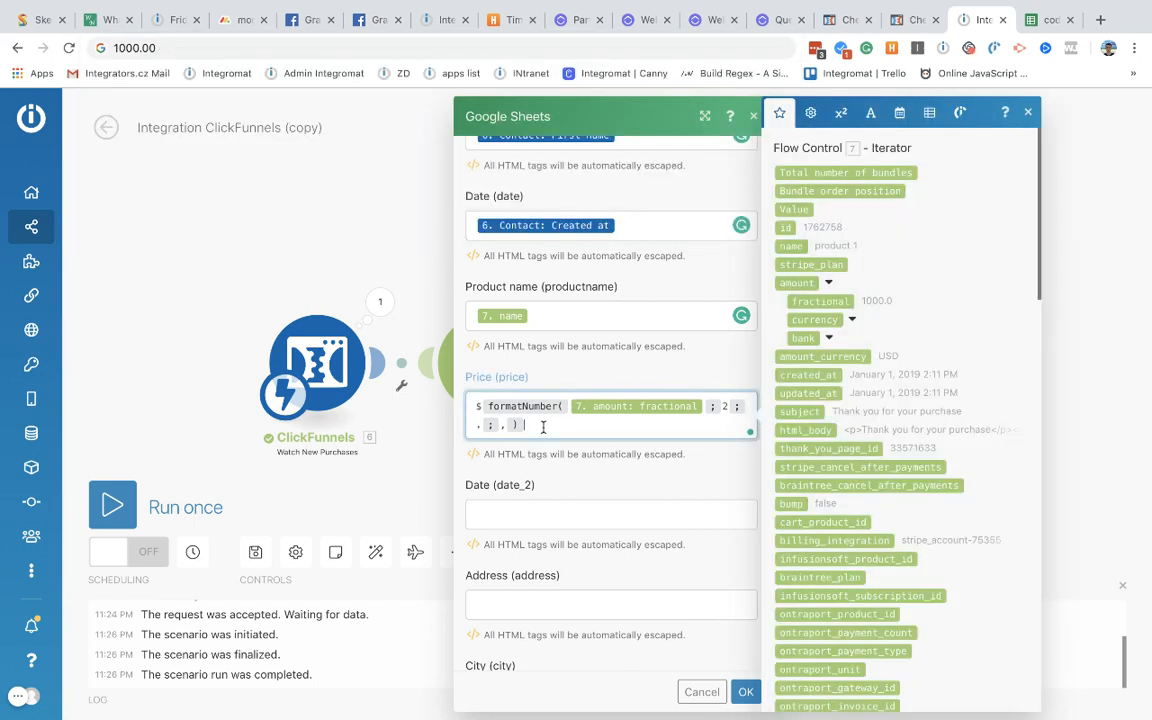
{"action": "left_click", "coordinate": [810, 112]}
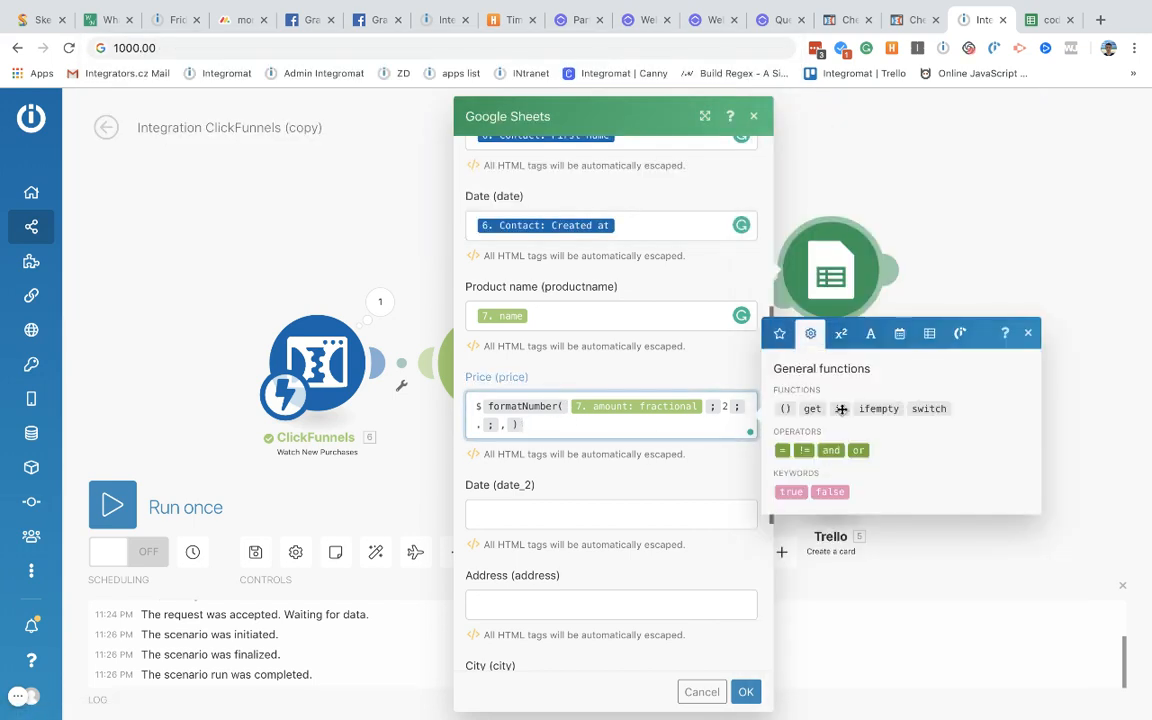
{"action": "left_click", "coordinate": [841, 333]}
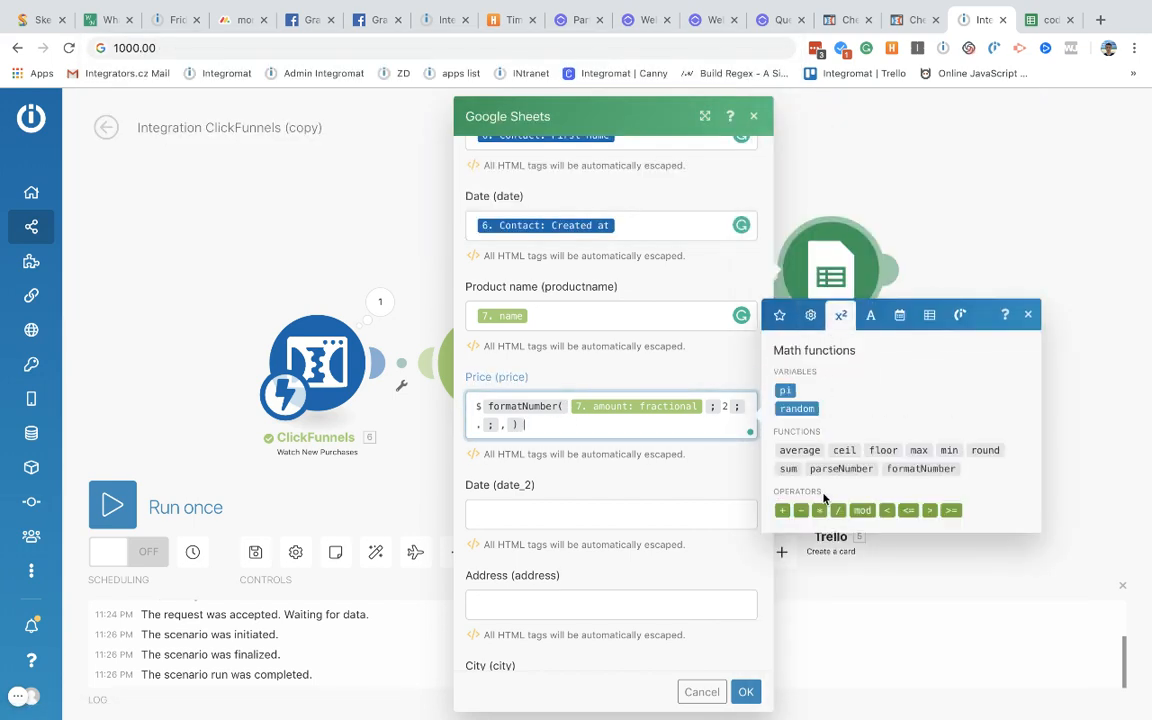
{"action": "left_click", "coordinate": [839, 511]}
{"action": "left_click_drag", "start_coordinate": [565, 424], "coordinate": [528, 425]}
{"action": "key", "text": "BackSpace"}
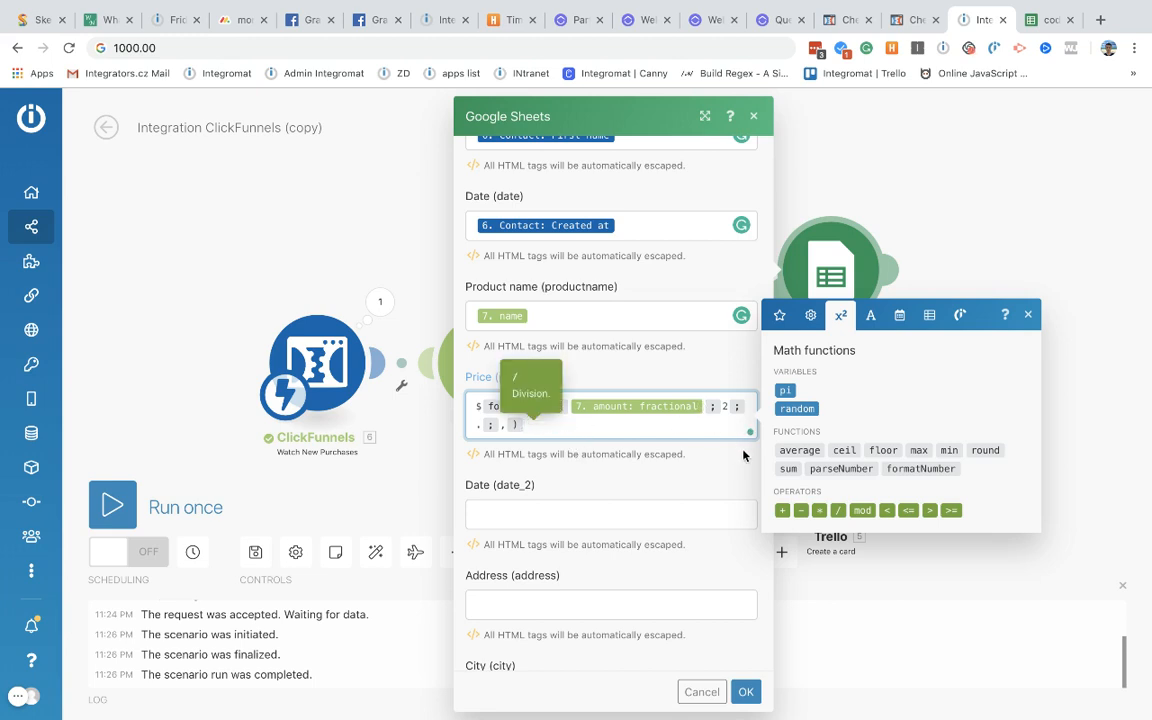
{"action": "left_click", "coordinate": [838, 510]}
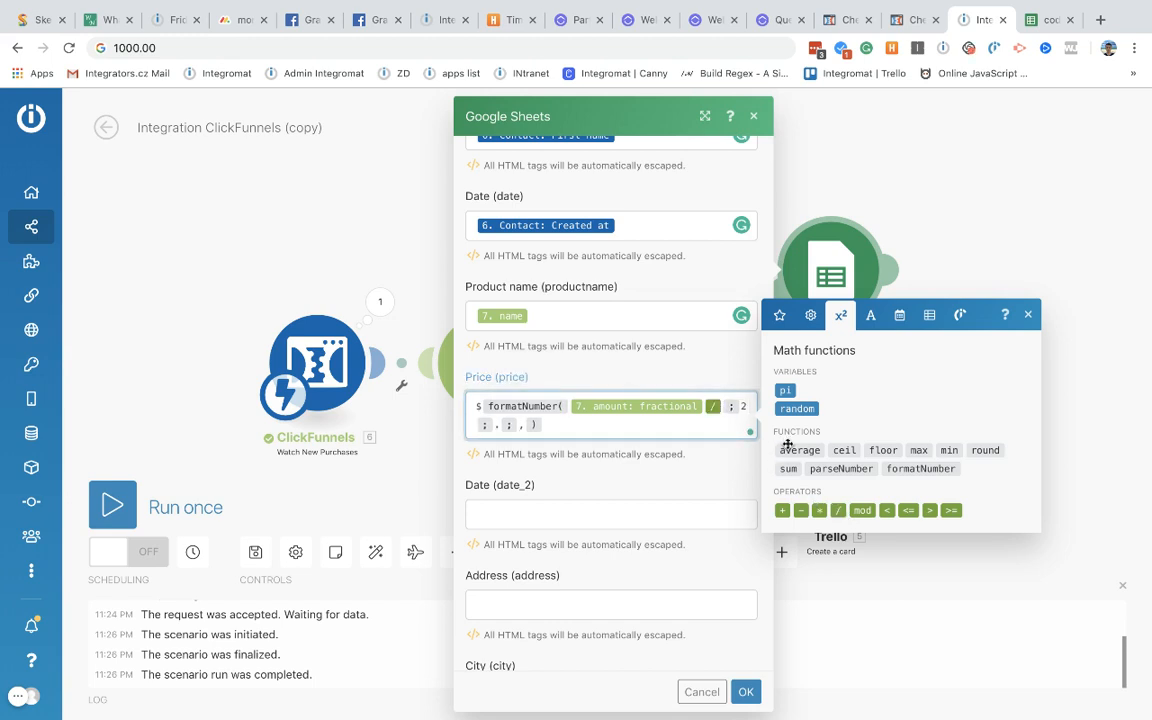
{"action": "type", "text": "100"}
Step: Map the contact's street address and city into the Address and City fields
{"action": "left_click", "coordinate": [614, 507]}
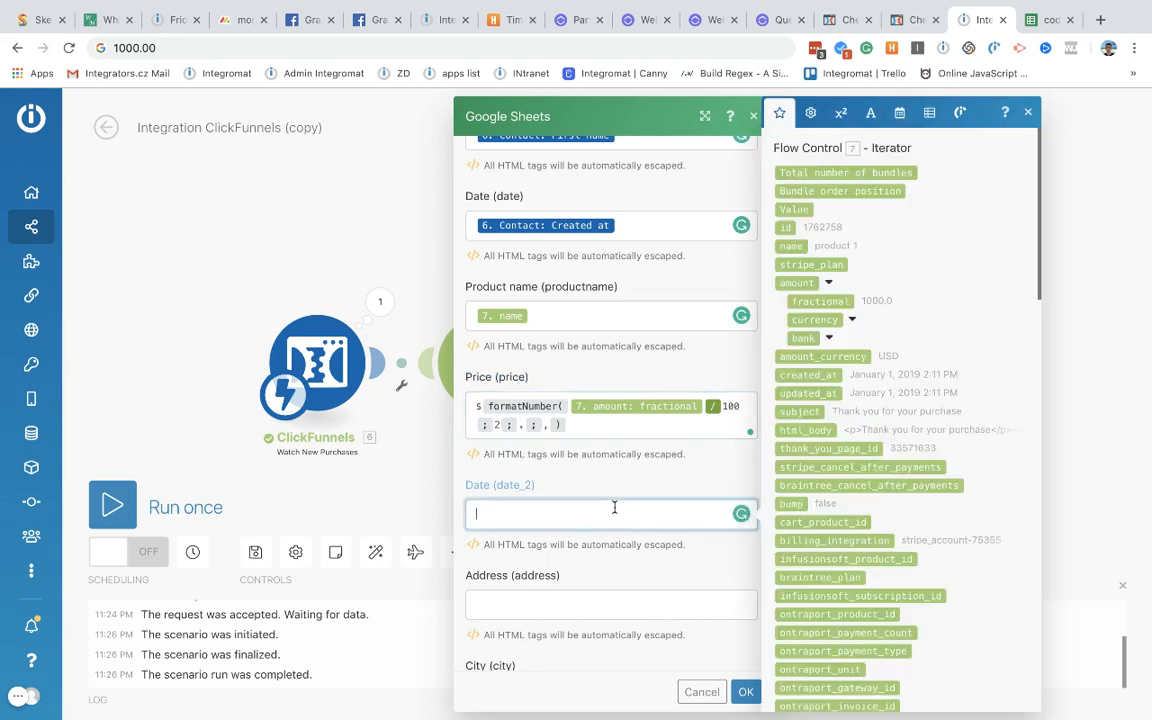
{"action": "scroll", "coordinate": [616, 515], "scroll_direction": "down", "scroll_amount": 2}
{"action": "left_click", "coordinate": [580, 429]}
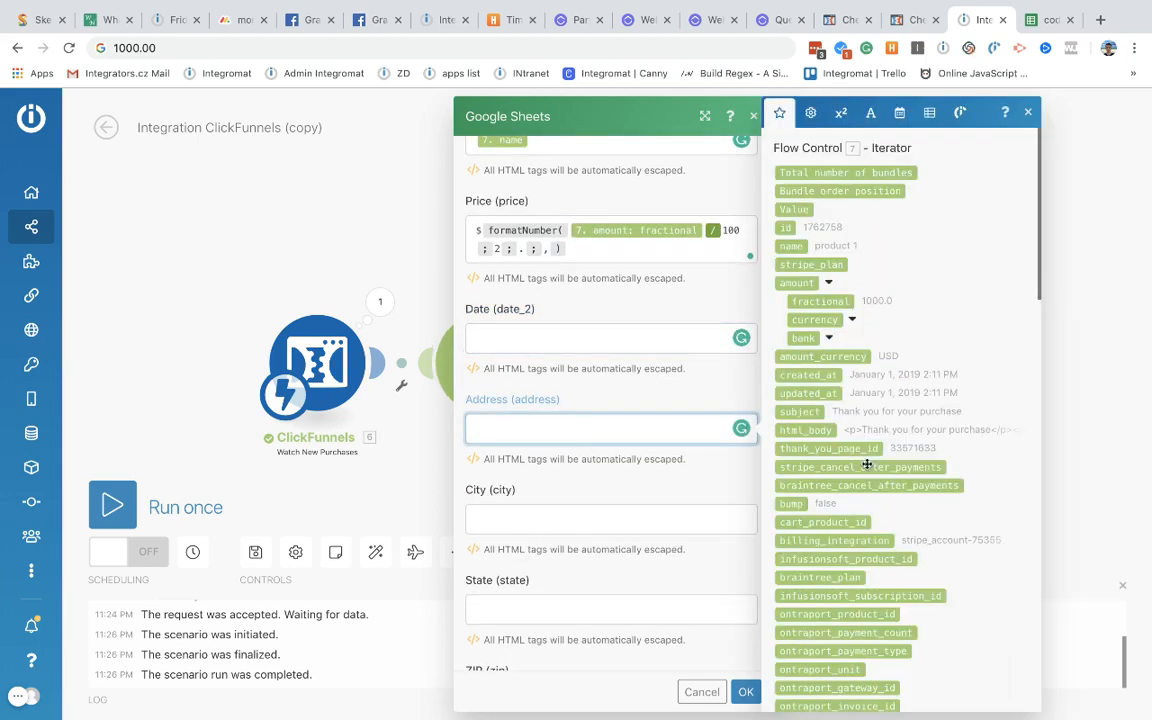
{"action": "scroll", "coordinate": [868, 468], "scroll_direction": "down", "scroll_amount": 10}
{"action": "scroll", "coordinate": [868, 468], "scroll_direction": "up", "scroll_amount": 4}
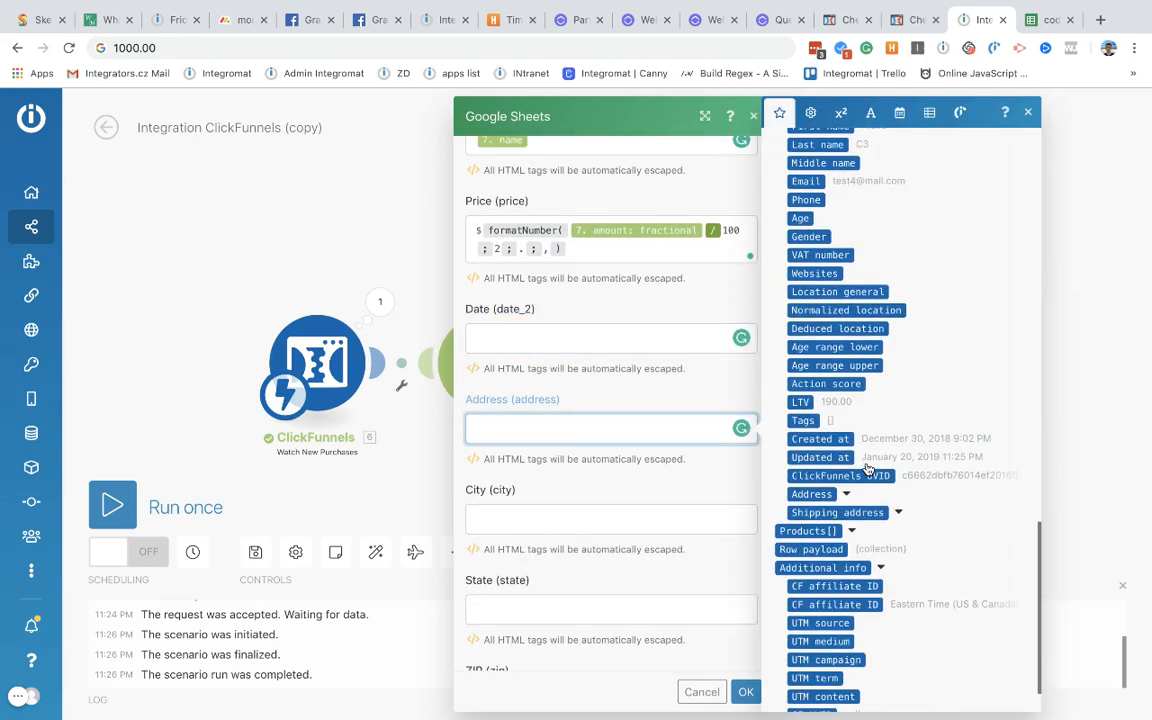
{"action": "scroll", "coordinate": [868, 468], "scroll_direction": "up", "scroll_amount": 8}
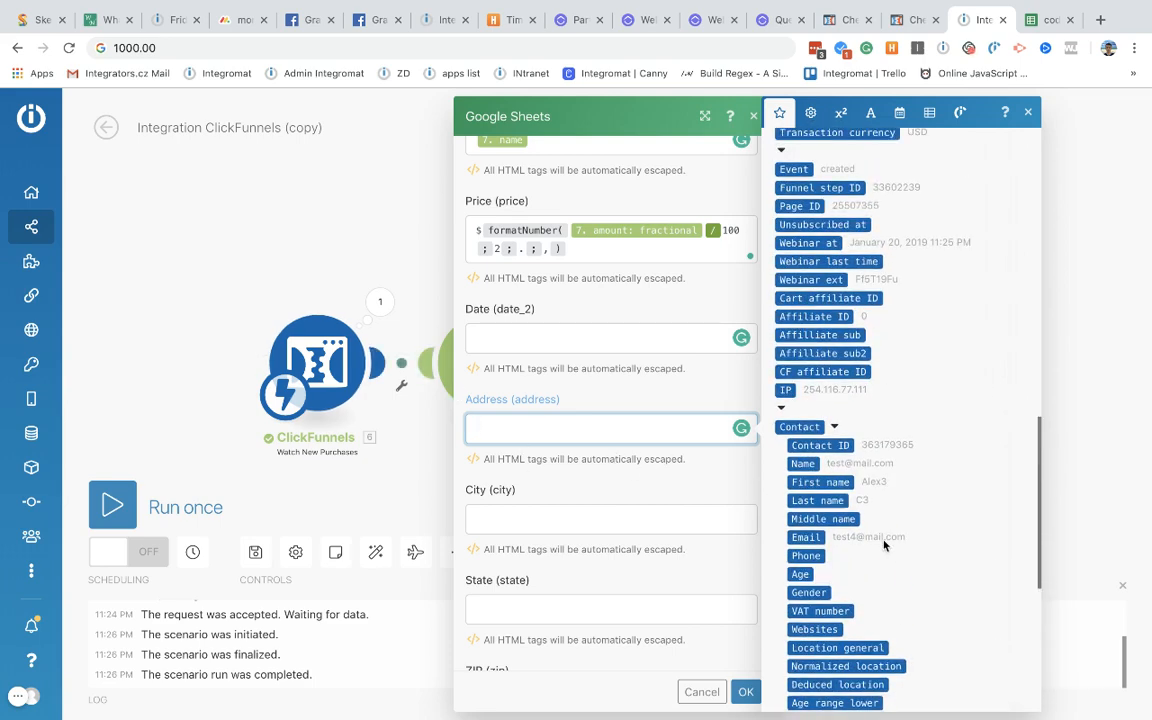
{"action": "scroll", "coordinate": [884, 545], "scroll_direction": "up", "scroll_amount": 7}
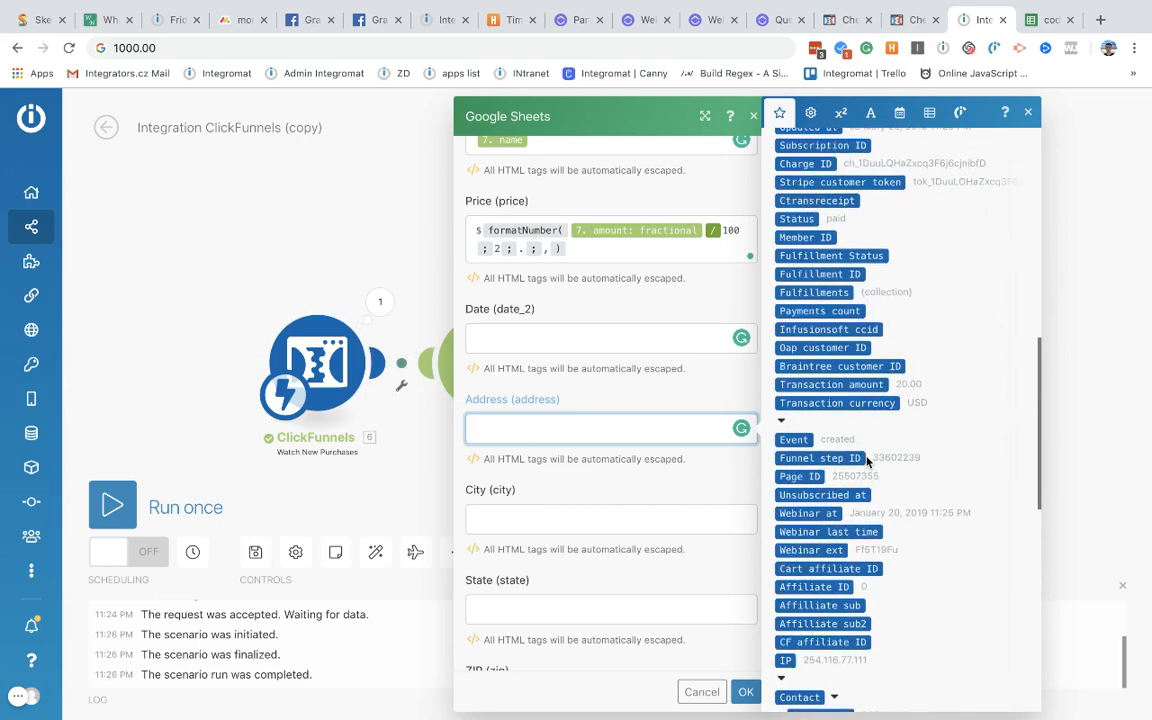
{"action": "scroll", "coordinate": [866, 460], "scroll_direction": "up", "scroll_amount": 3}
{"action": "scroll", "coordinate": [866, 460], "scroll_direction": "down", "scroll_amount": 10}
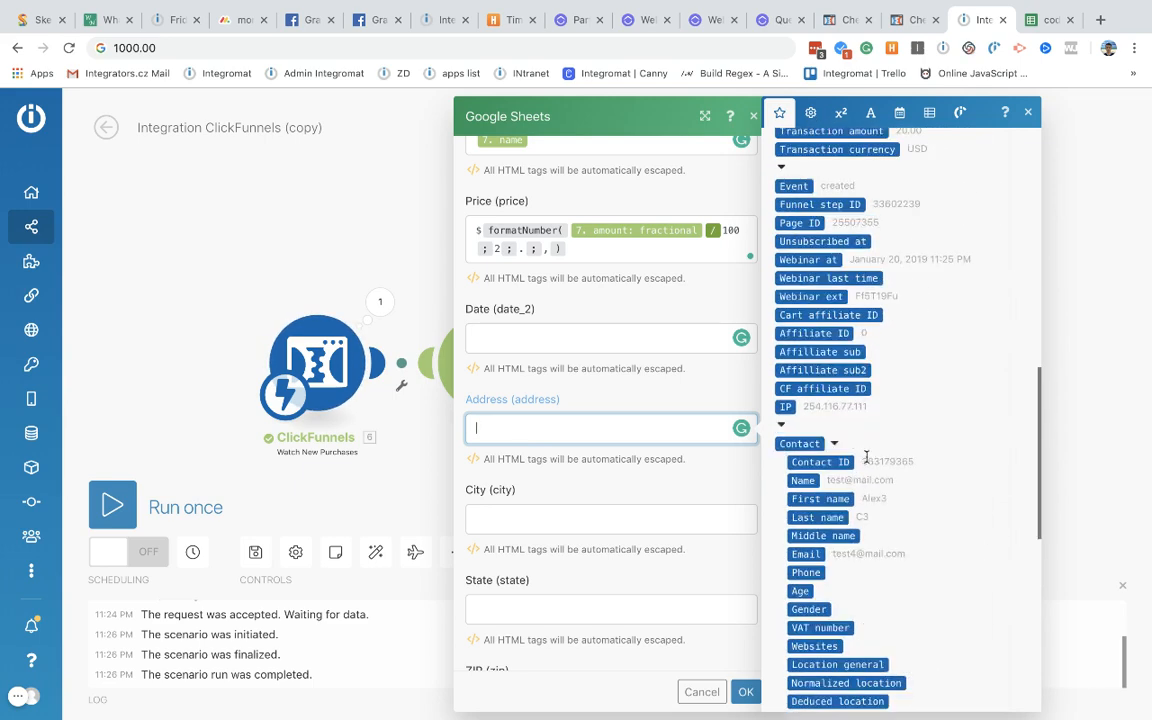
{"action": "scroll", "coordinate": [866, 458], "scroll_direction": "down", "scroll_amount": 9}
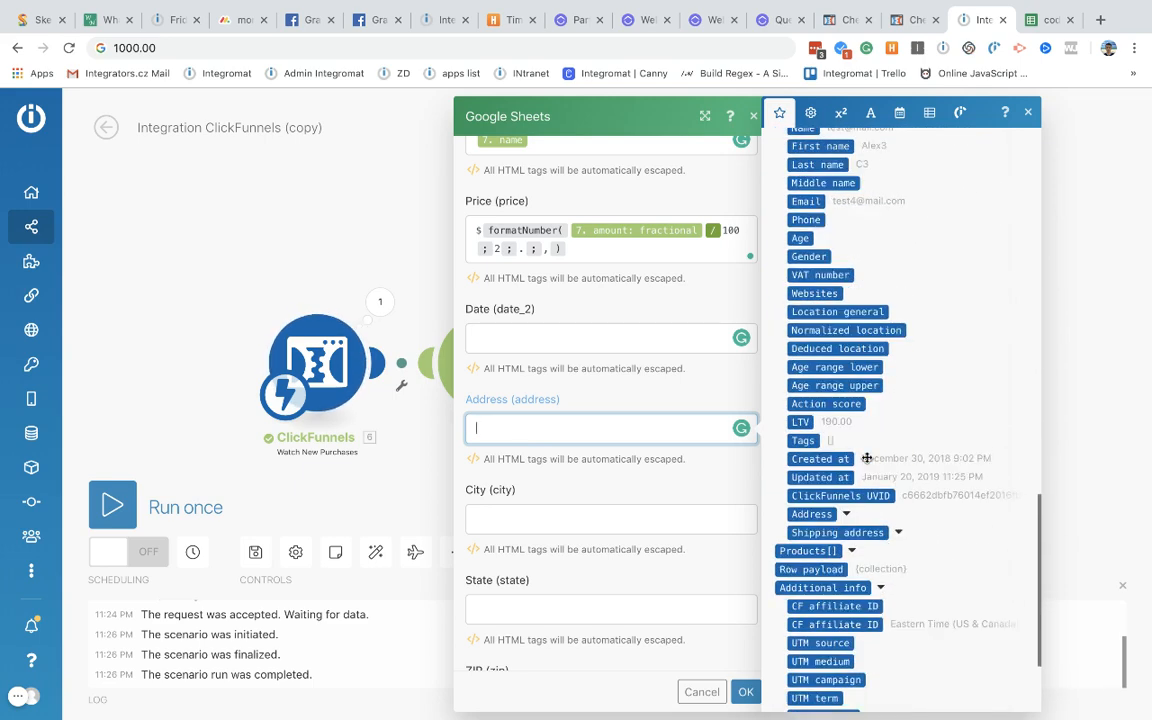
{"action": "scroll", "coordinate": [866, 458], "scroll_direction": "down", "scroll_amount": 2}
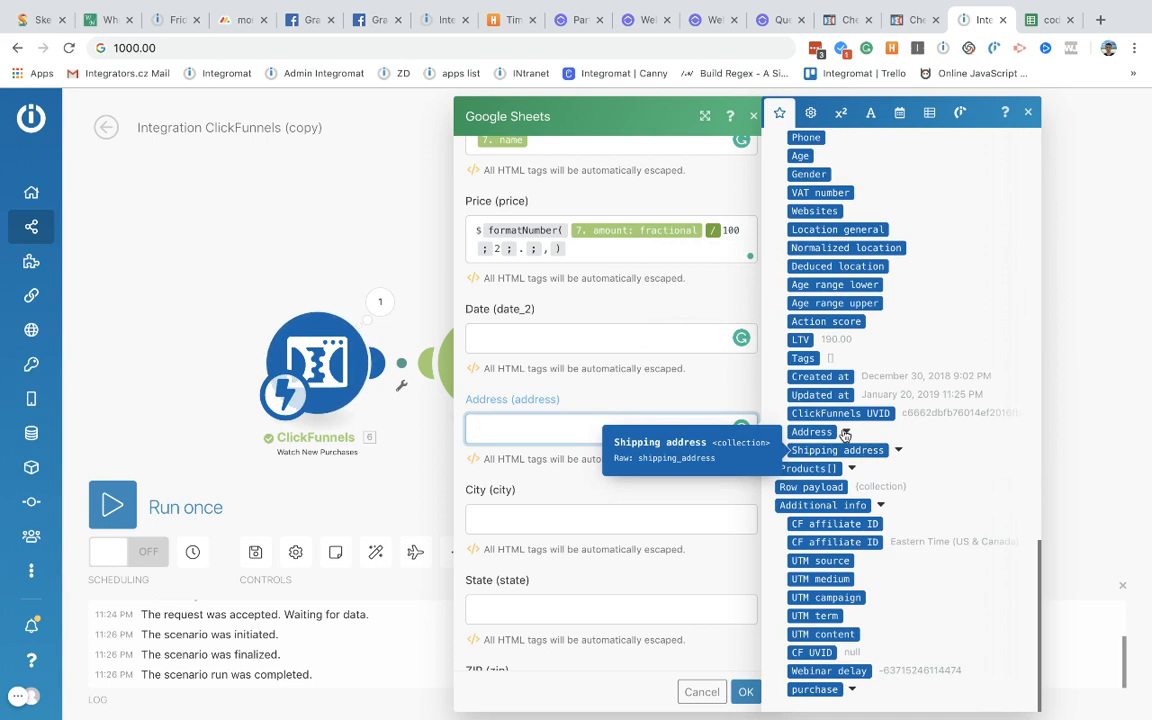
{"action": "left_click", "coordinate": [845, 433]}
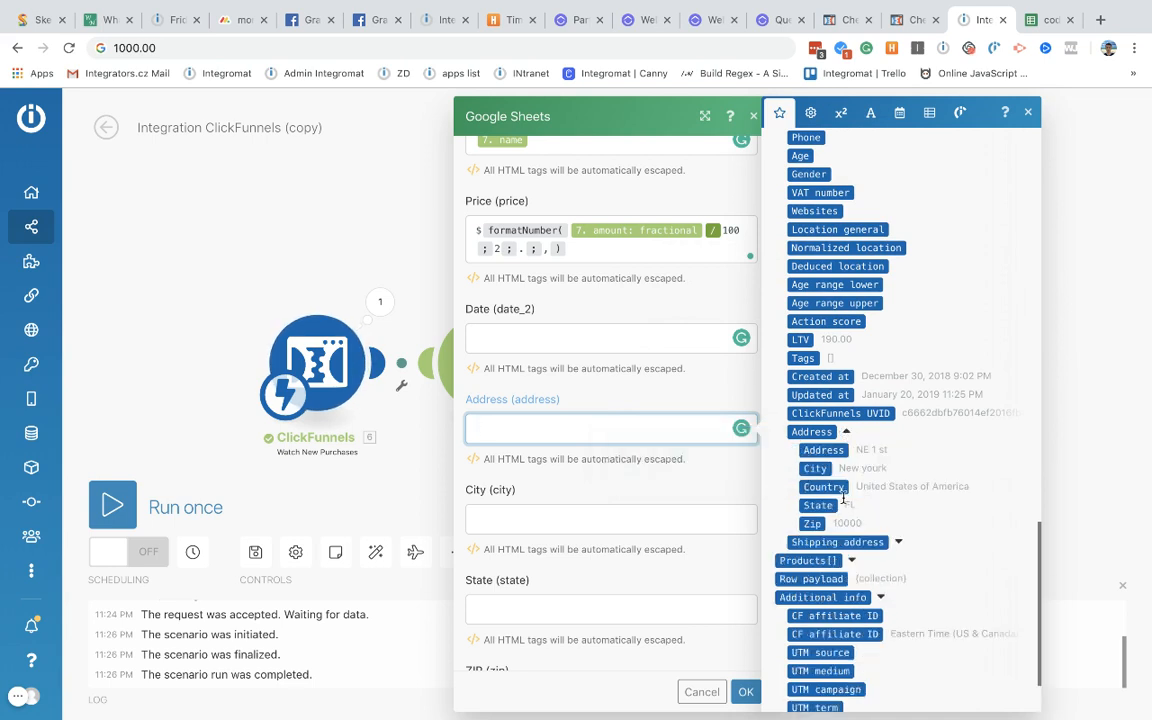
{"action": "left_click", "coordinate": [897, 542]}
{"action": "scroll", "coordinate": [803, 410], "scroll_direction": "down", "scroll_amount": 1}
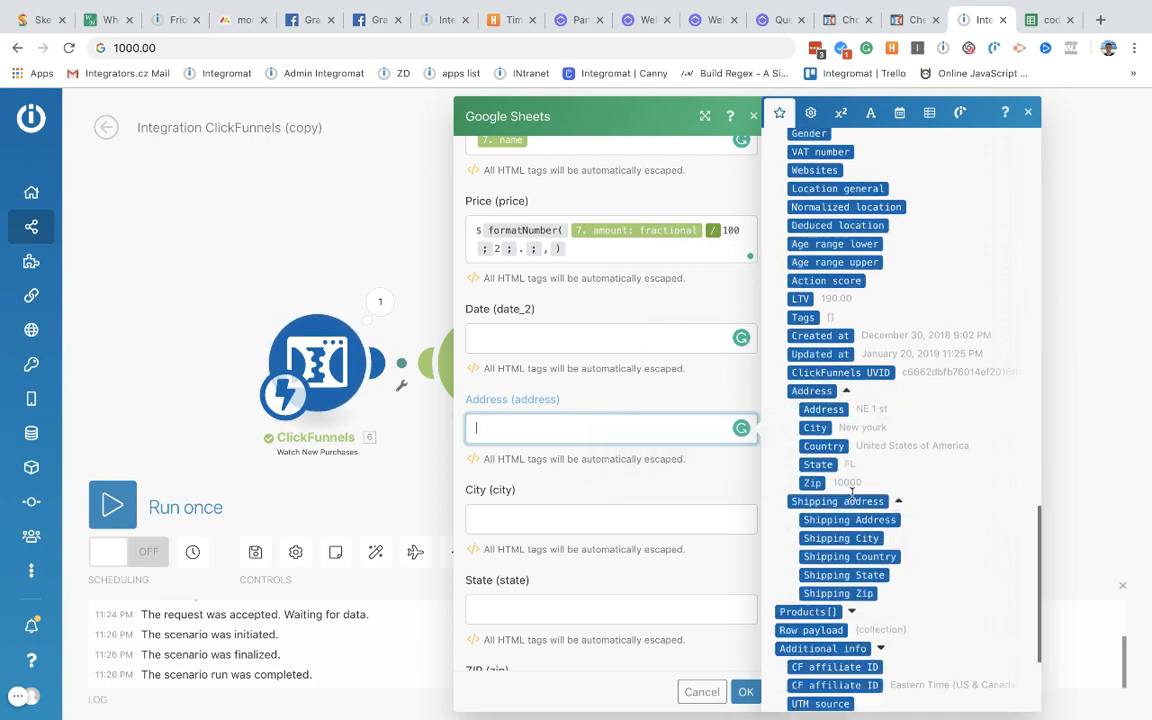
{"action": "left_click", "coordinate": [805, 409]}
{"action": "left_click", "coordinate": [813, 428]}
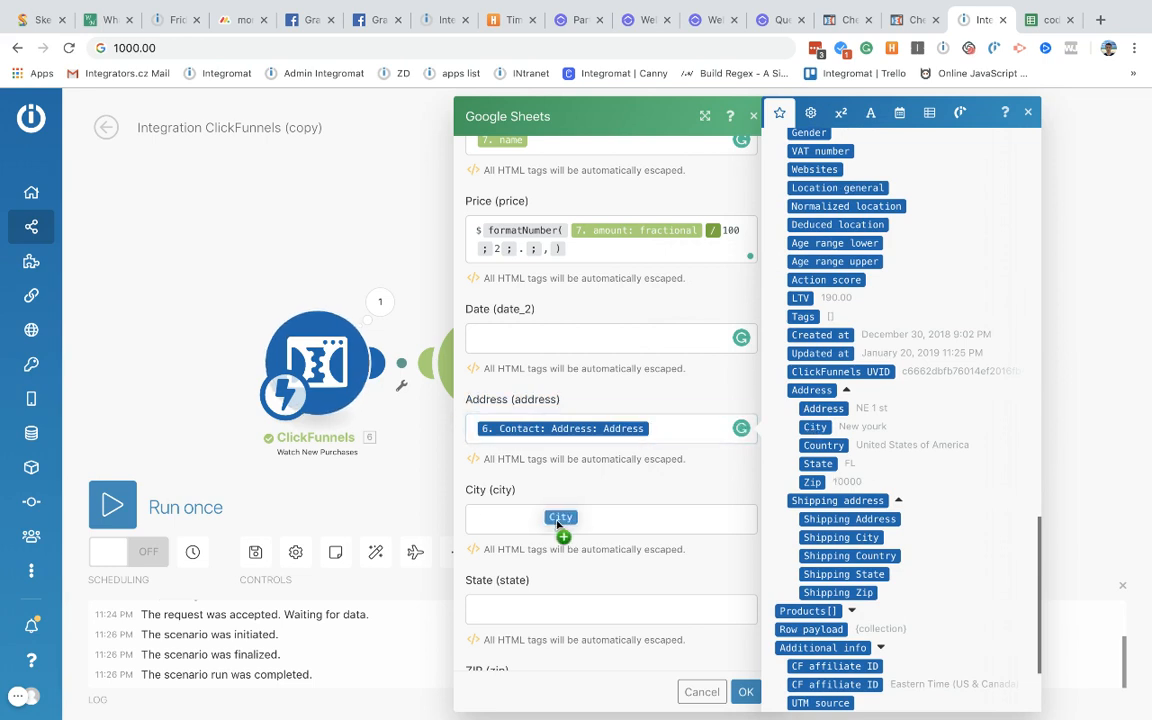
Step: Map the contact's state, ZIP and country into their fields and confirm the settings
{"action": "left_click_drag", "start_coordinate": [823, 445], "coordinate": [586, 612]}
{"action": "scroll", "coordinate": [580, 610], "scroll_direction": "down", "scroll_amount": 3}
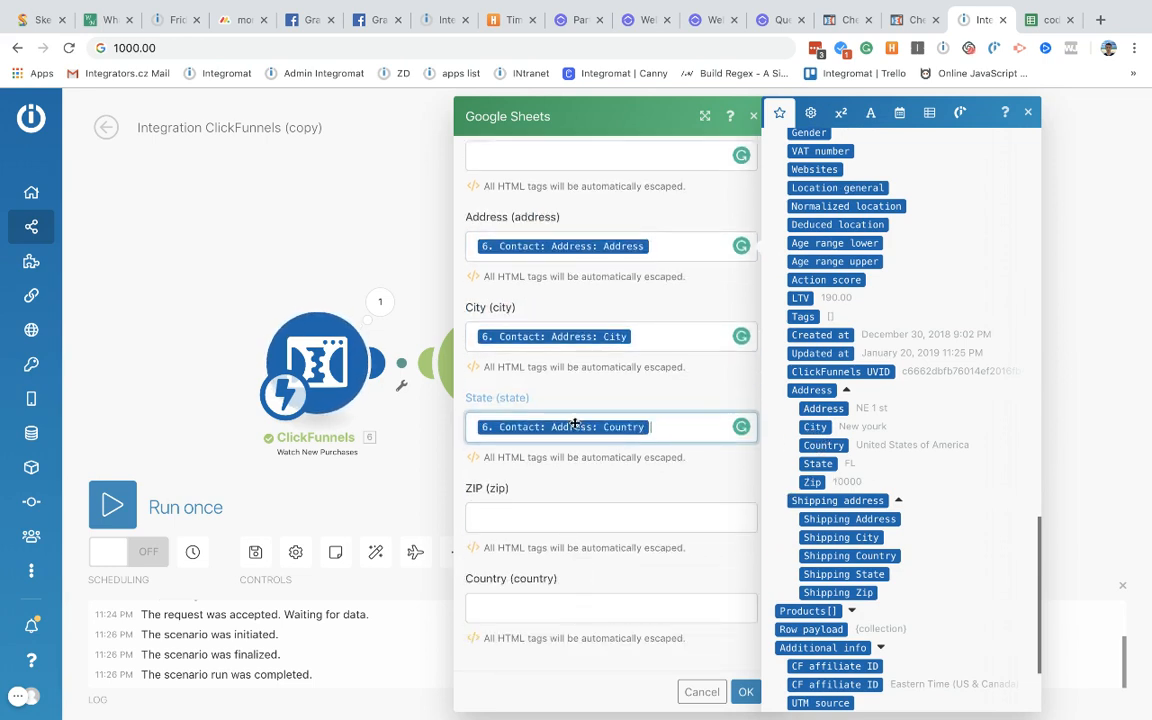
{"action": "left_click_drag", "start_coordinate": [575, 424], "coordinate": [565, 600]}
{"action": "scroll", "coordinate": [815, 453], "scroll_direction": "down", "scroll_amount": 10}
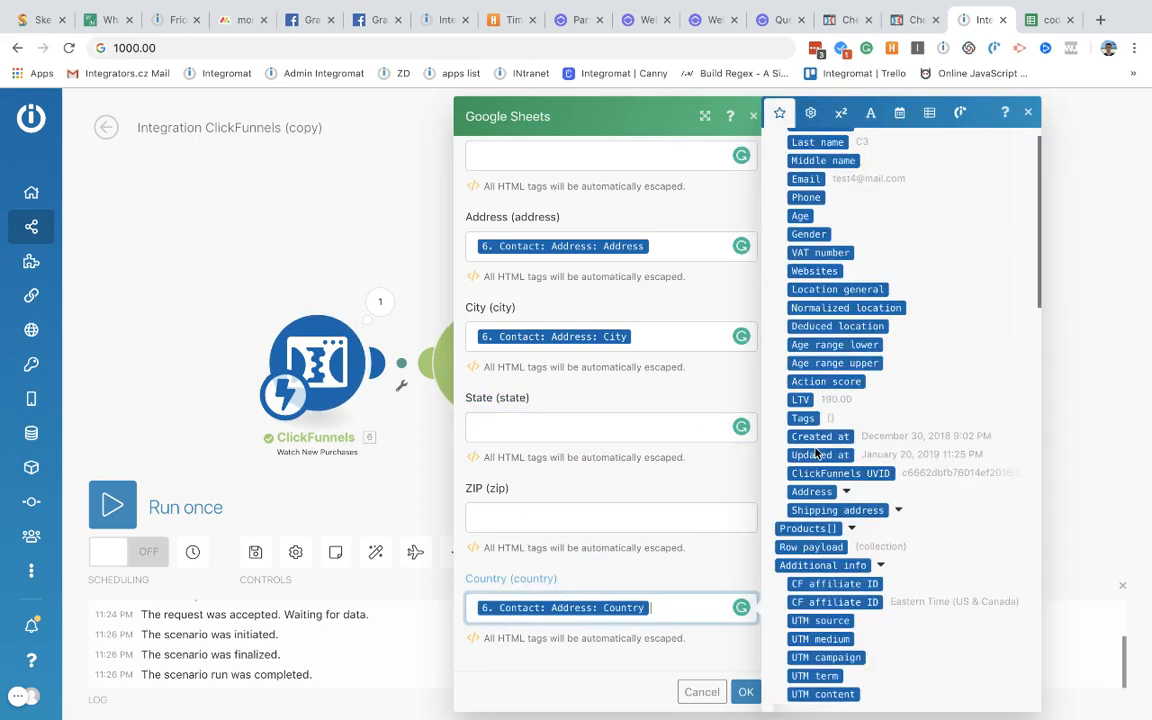
{"action": "scroll", "coordinate": [815, 453], "scroll_direction": "down", "scroll_amount": 2}
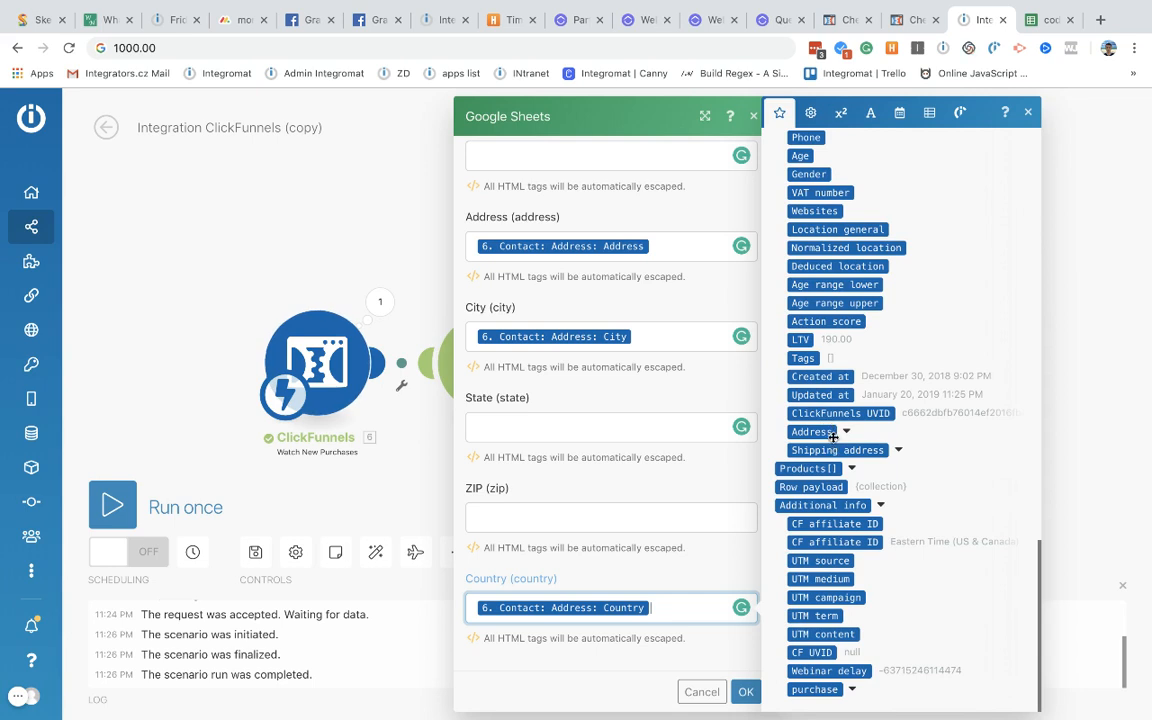
{"action": "left_click", "coordinate": [833, 433]}
{"action": "scroll", "coordinate": [815, 437], "scroll_direction": "down", "scroll_amount": 2}
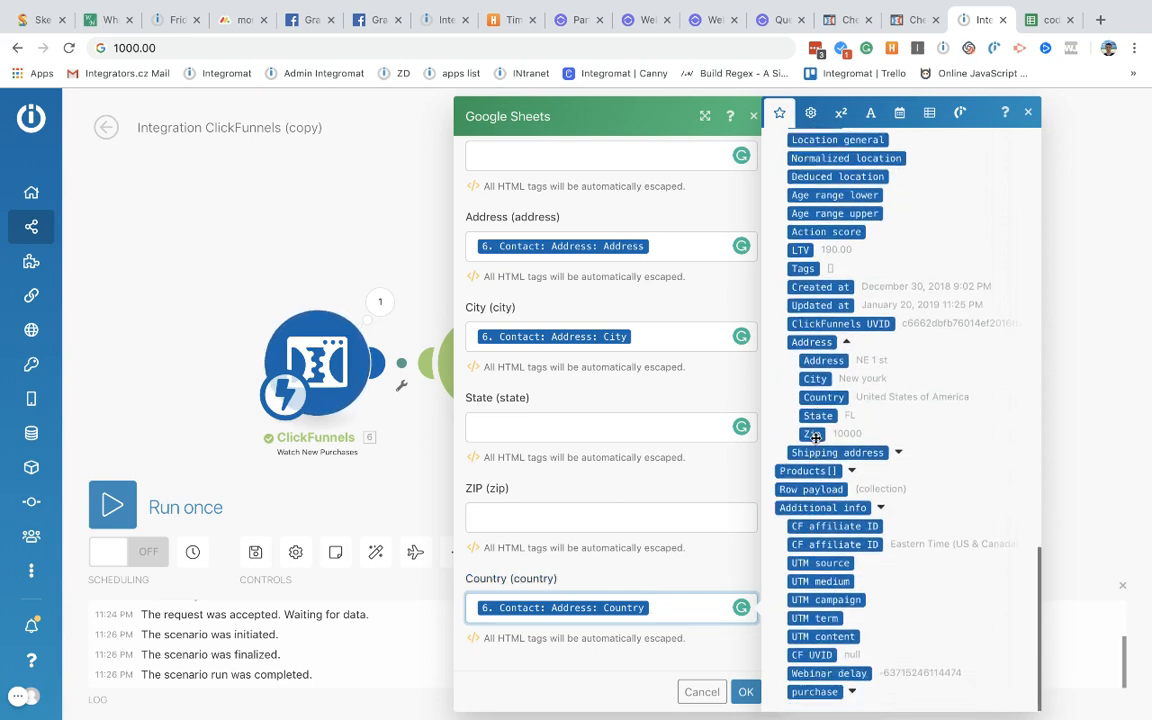
{"action": "left_click_drag", "start_coordinate": [815, 437], "coordinate": [566, 518]}
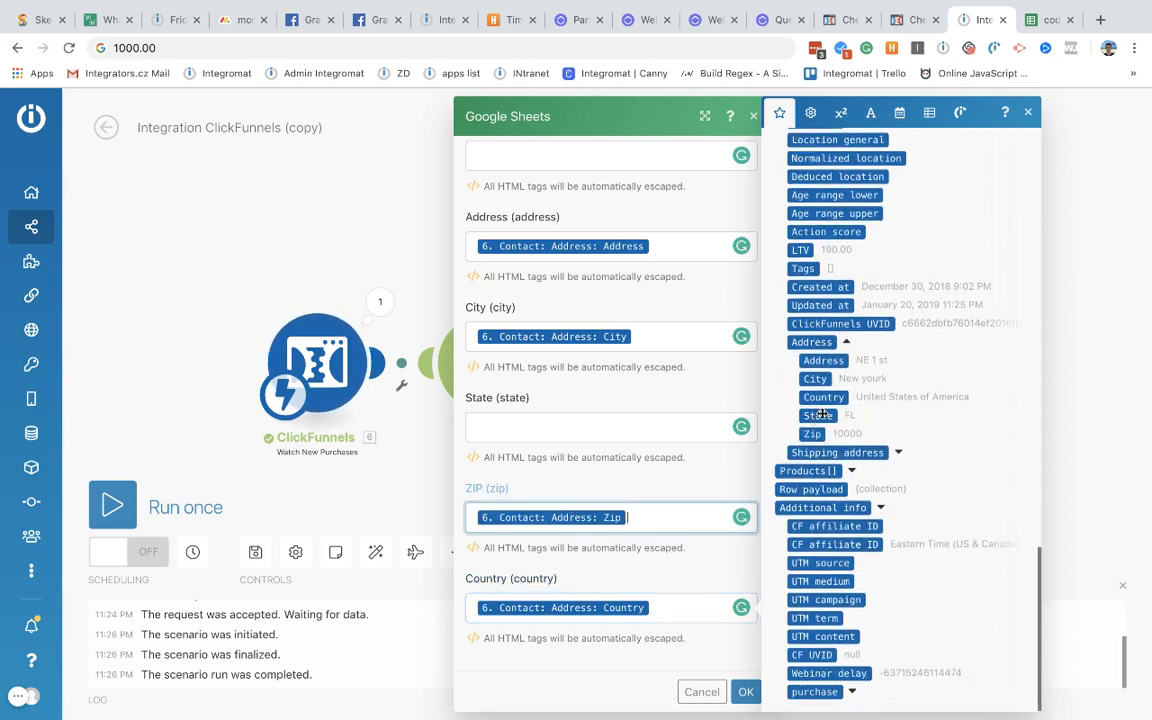
{"action": "left_click_drag", "start_coordinate": [822, 414], "coordinate": [585, 426]}
{"action": "scroll", "coordinate": [650, 500], "scroll_direction": "up", "scroll_amount": 3}
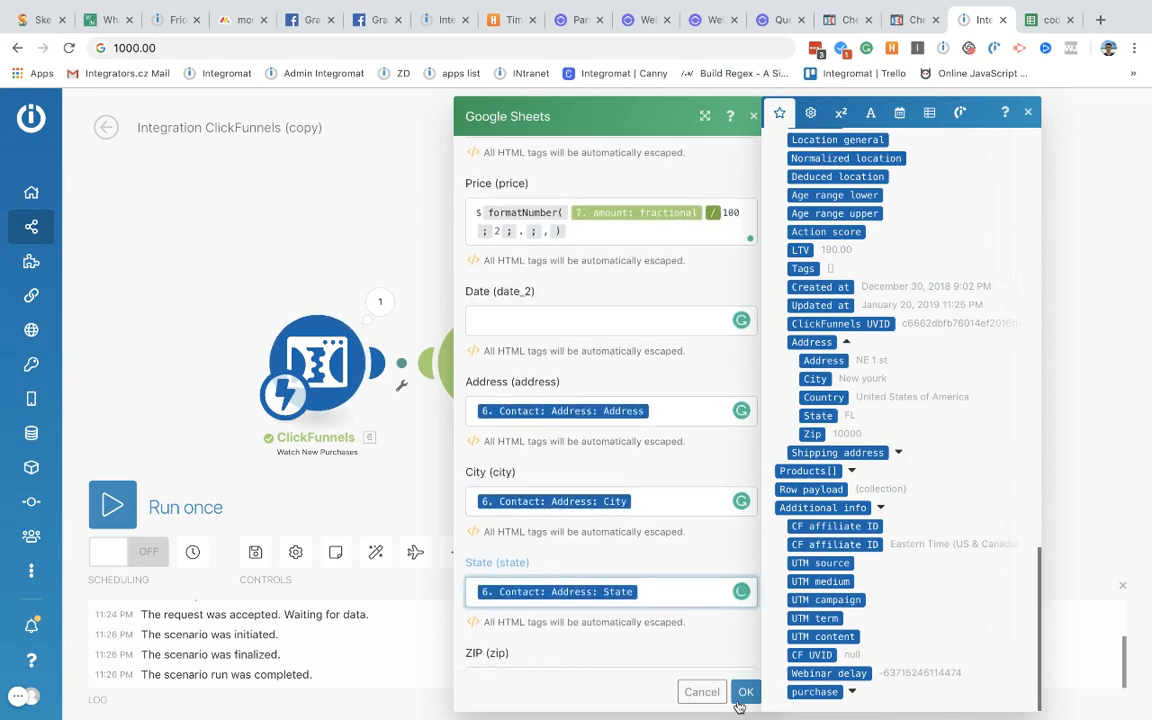
{"action": "left_click", "coordinate": [745, 691]}
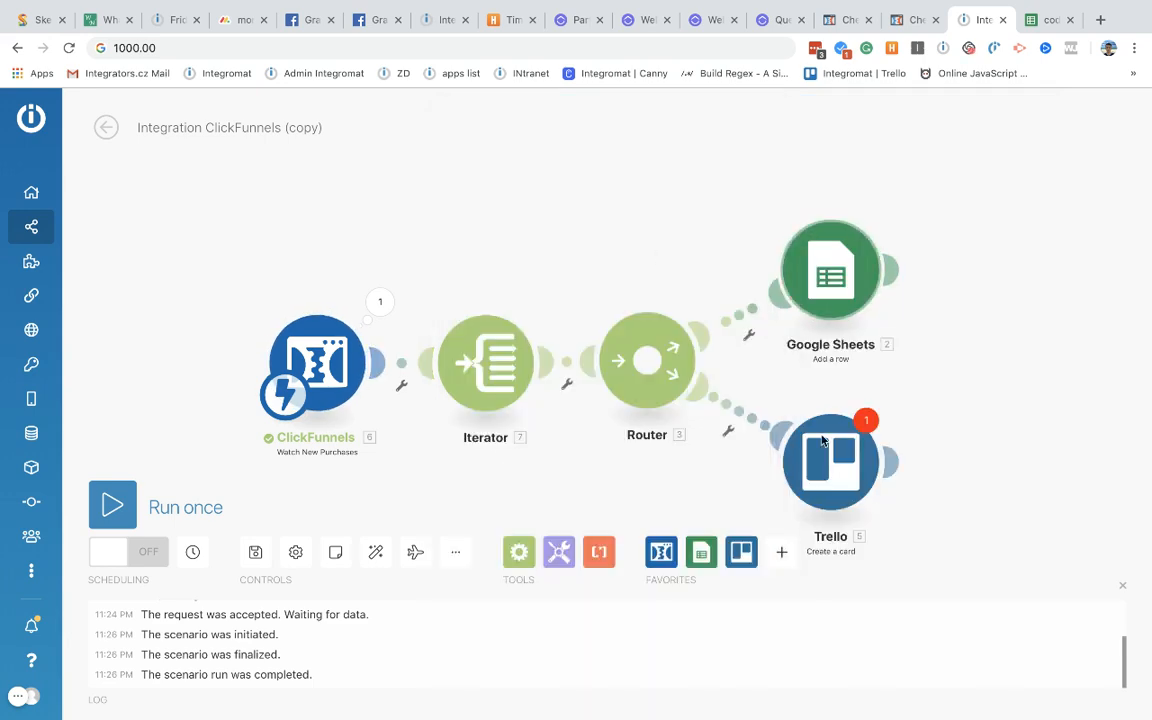
Step: Set the Trello card Name to 'Product -' followed by the product name
{"action": "left_click", "coordinate": [822, 440]}
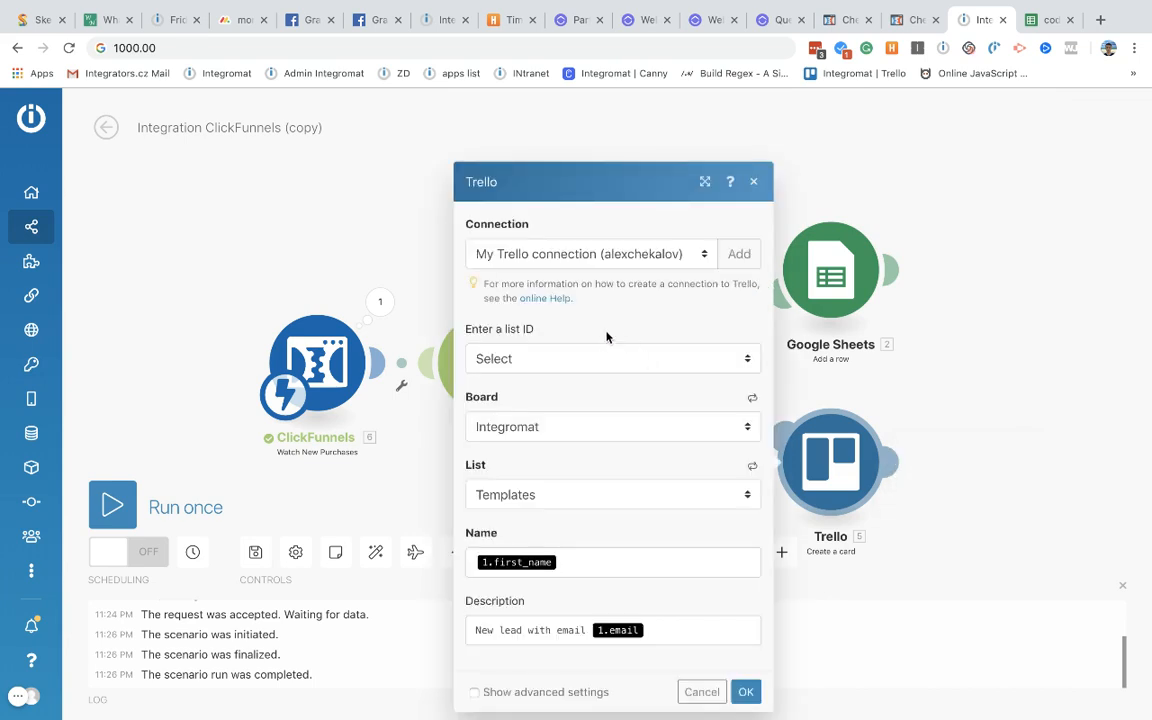
{"action": "left_click", "coordinate": [576, 562]}
{"action": "key", "text": "BackSpace"}
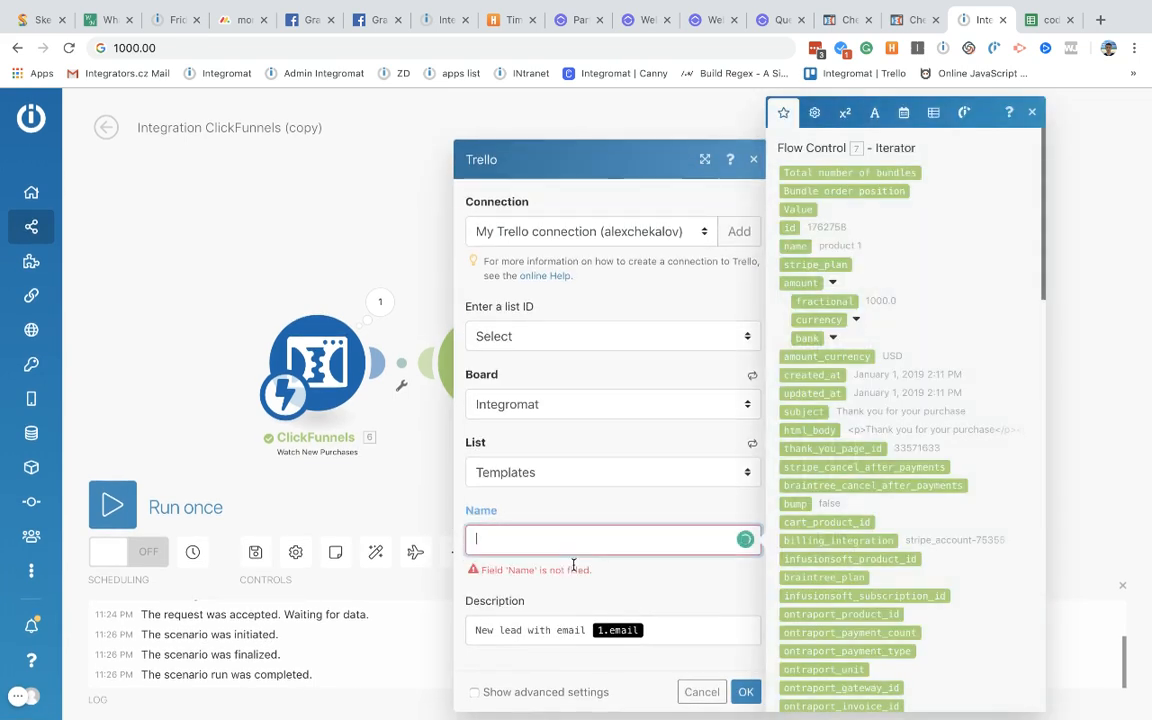
{"action": "scroll", "coordinate": [850, 224], "scroll_direction": "down", "scroll_amount": 10}
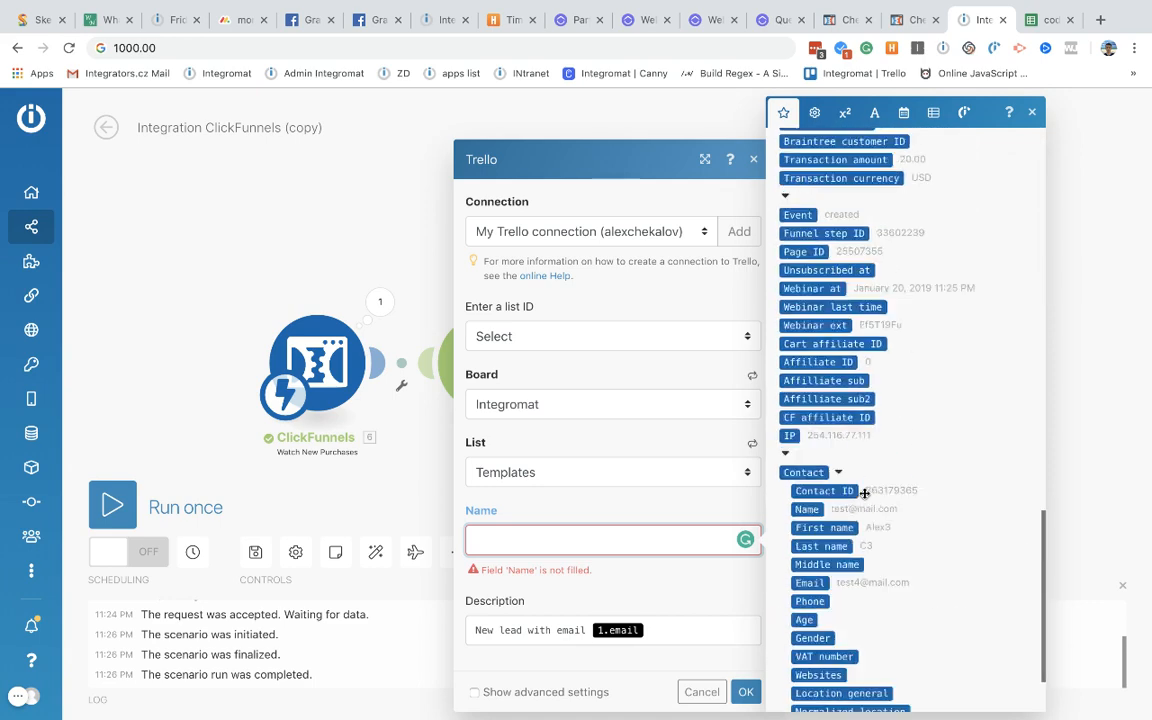
{"action": "scroll", "coordinate": [802, 211], "scroll_direction": "up", "scroll_amount": 12}
{"action": "left_click", "coordinate": [795, 245]}
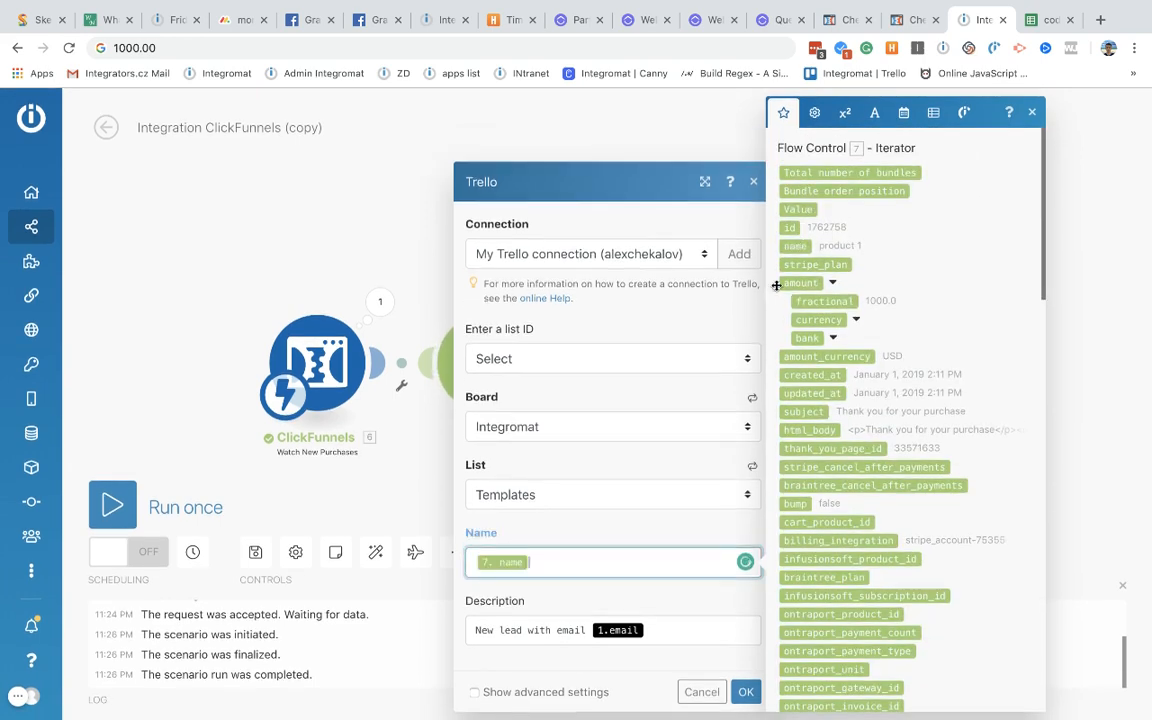
{"action": "left_click", "coordinate": [469, 562]}
{"action": "type", "text": "Product -"}
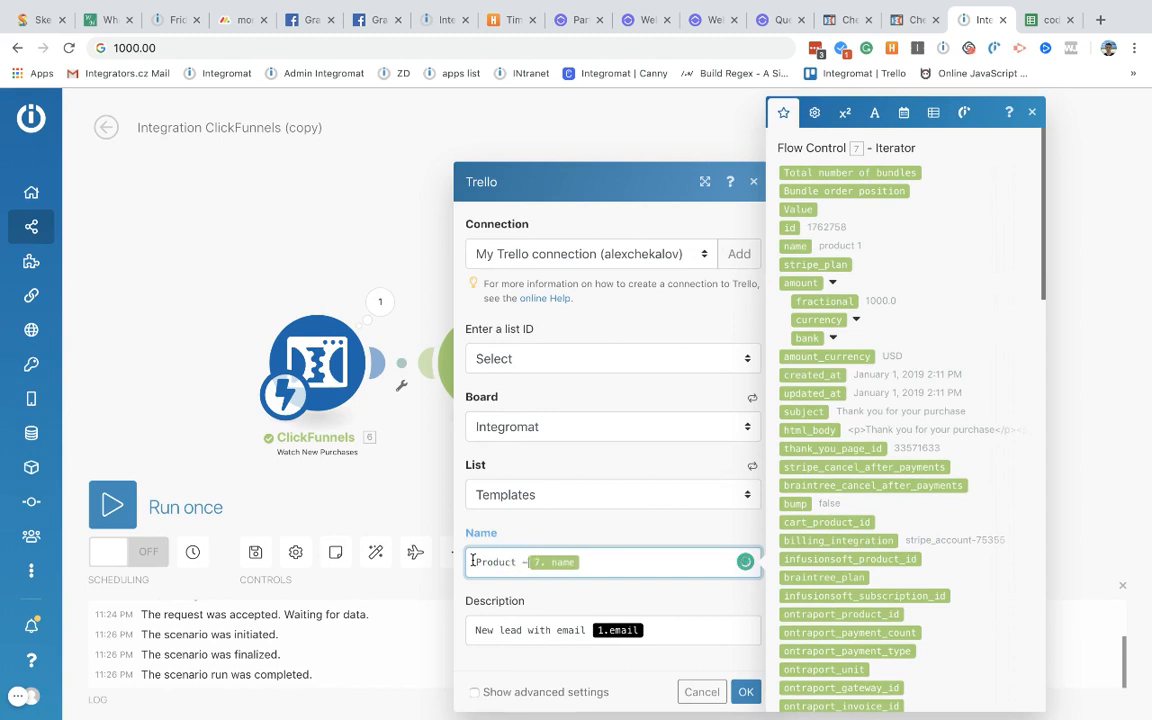
Step: Rewrite the card description as 'Order total: $' plus the transaction amount
{"action": "triple_click", "coordinate": [654, 628]}
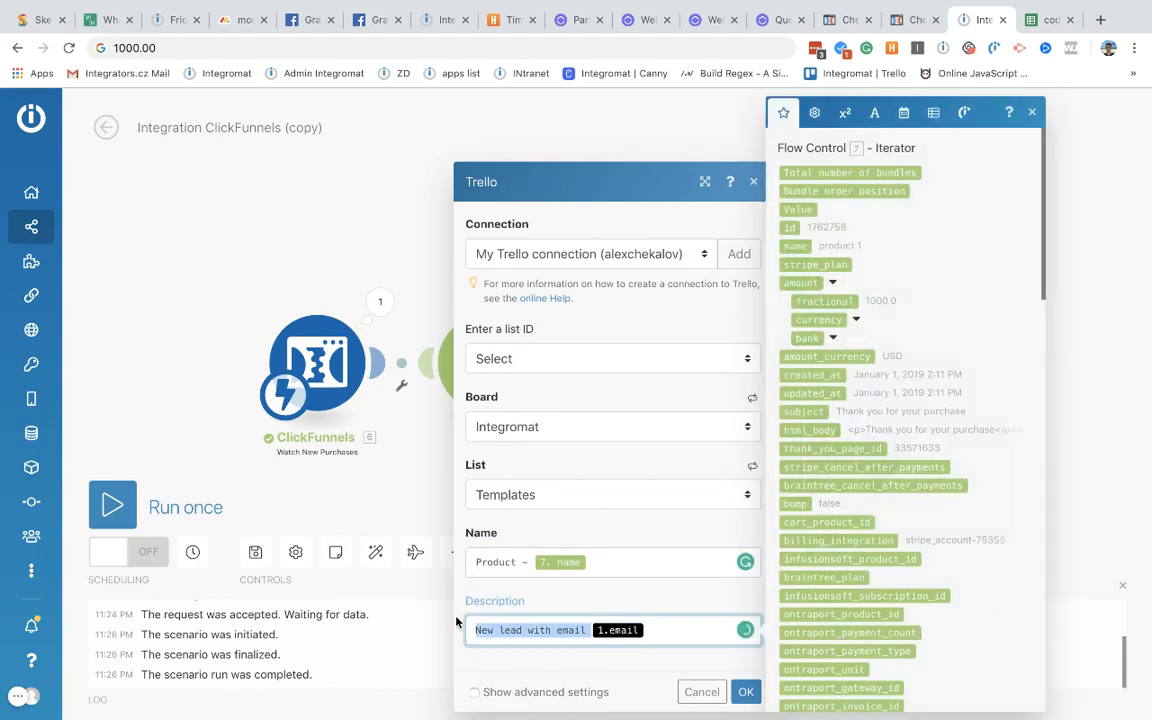
{"action": "key", "text": "BackSpace"}
{"action": "scroll", "coordinate": [922, 445], "scroll_direction": "down", "scroll_amount": 1}
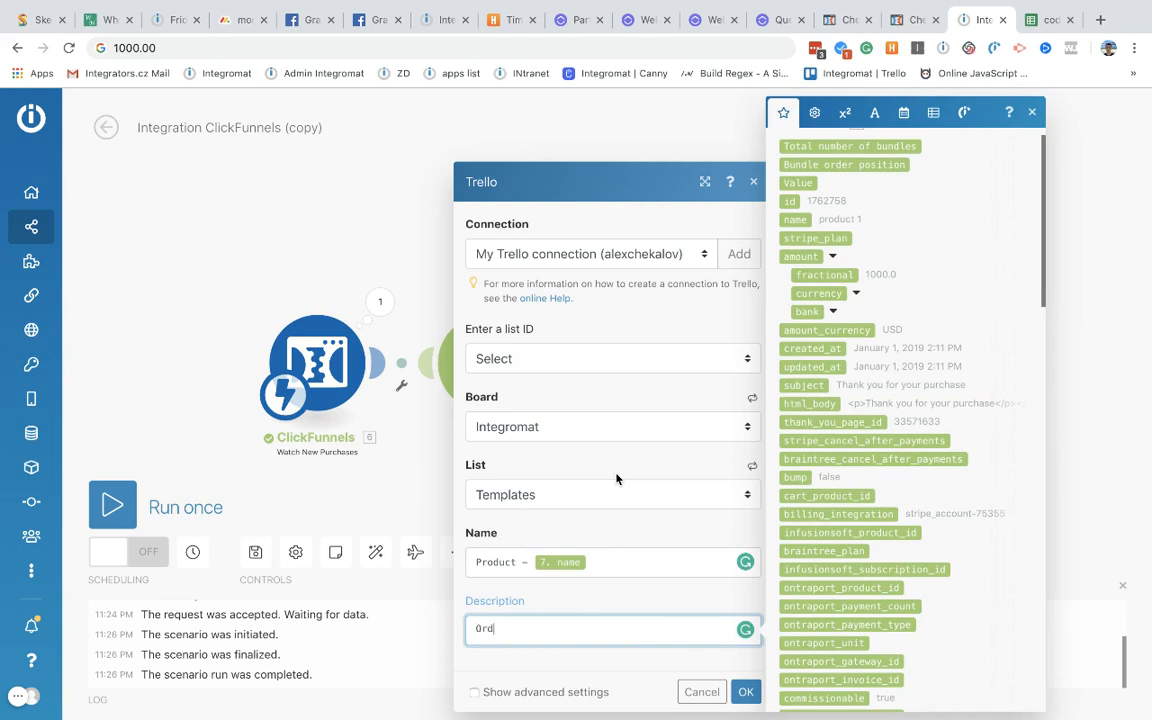
{"action": "type", "text": "Ordwer to"}
{"action": "key", "text": "BackSpace"}
{"action": "key", "text": "BackSpace"}
{"action": "key", "text": "BackSpace"}
{"action": "key", "text": "BackSpace"}
{"action": "type", "text": "otla"}
{"action": "key", "text": "BackSpace"}
{"action": "key", "text": "BackSpace"}
{"action": "type", "text": "al"}
{"action": "left_click", "coordinate": [493, 630]}
{"action": "key", "text": "Delete"}
{"action": "key", "text": "Delete"}
{"action": "type", "text": "e"}
{"action": "scroll", "coordinate": [833, 456], "scroll_direction": "down", "scroll_amount": 20}
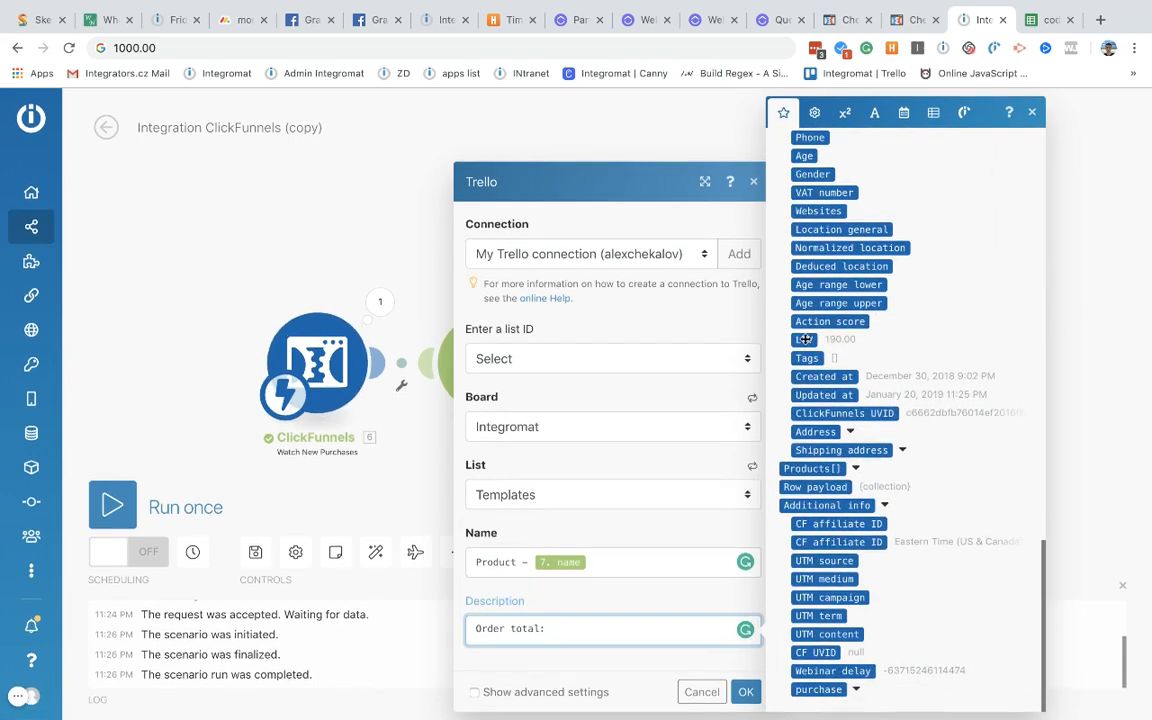
{"action": "scroll", "coordinate": [838, 340], "scroll_direction": "up", "scroll_amount": 5}
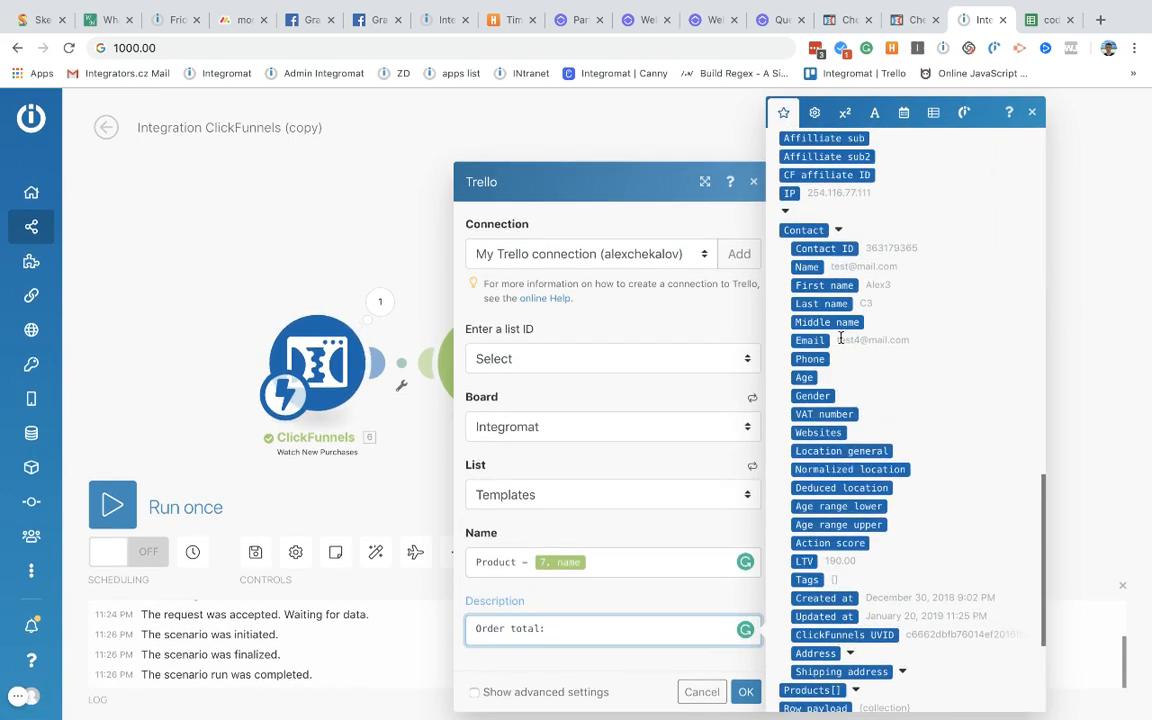
{"action": "scroll", "coordinate": [841, 343], "scroll_direction": "down", "scroll_amount": 5}
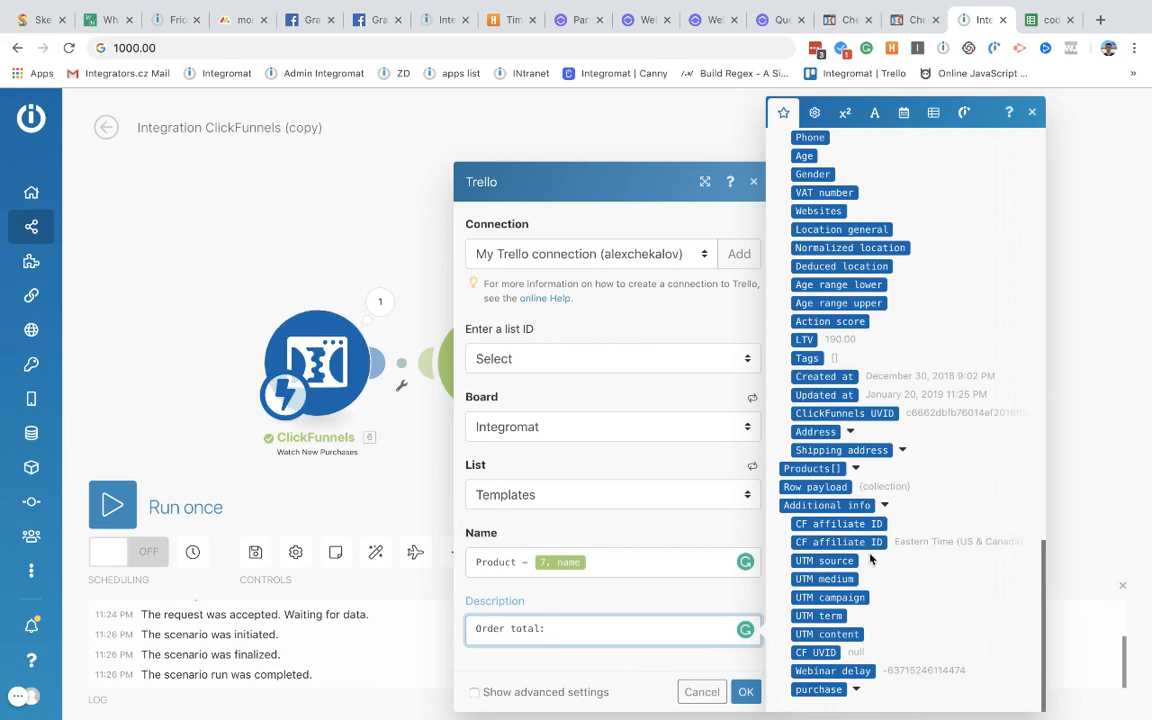
{"action": "scroll", "coordinate": [859, 501], "scroll_direction": "up", "scroll_amount": 5}
{"action": "scroll", "coordinate": [852, 512], "scroll_direction": "up", "scroll_amount": 10}
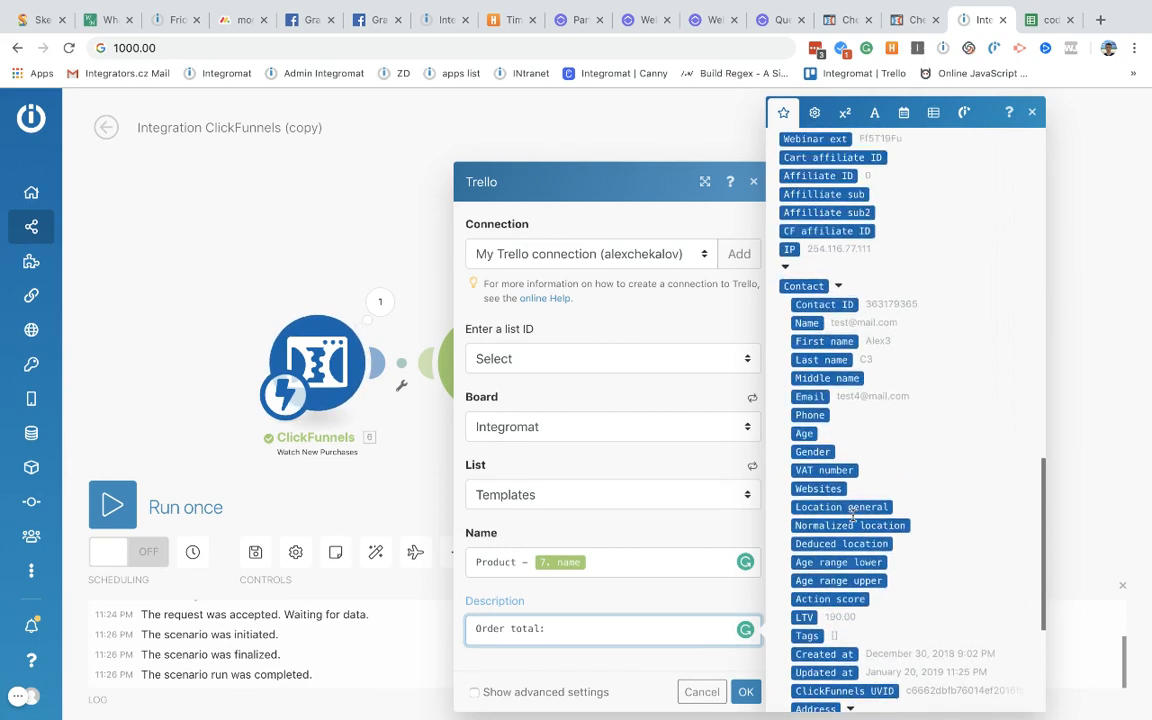
{"action": "scroll", "coordinate": [853, 515], "scroll_direction": "up", "scroll_amount": 8}
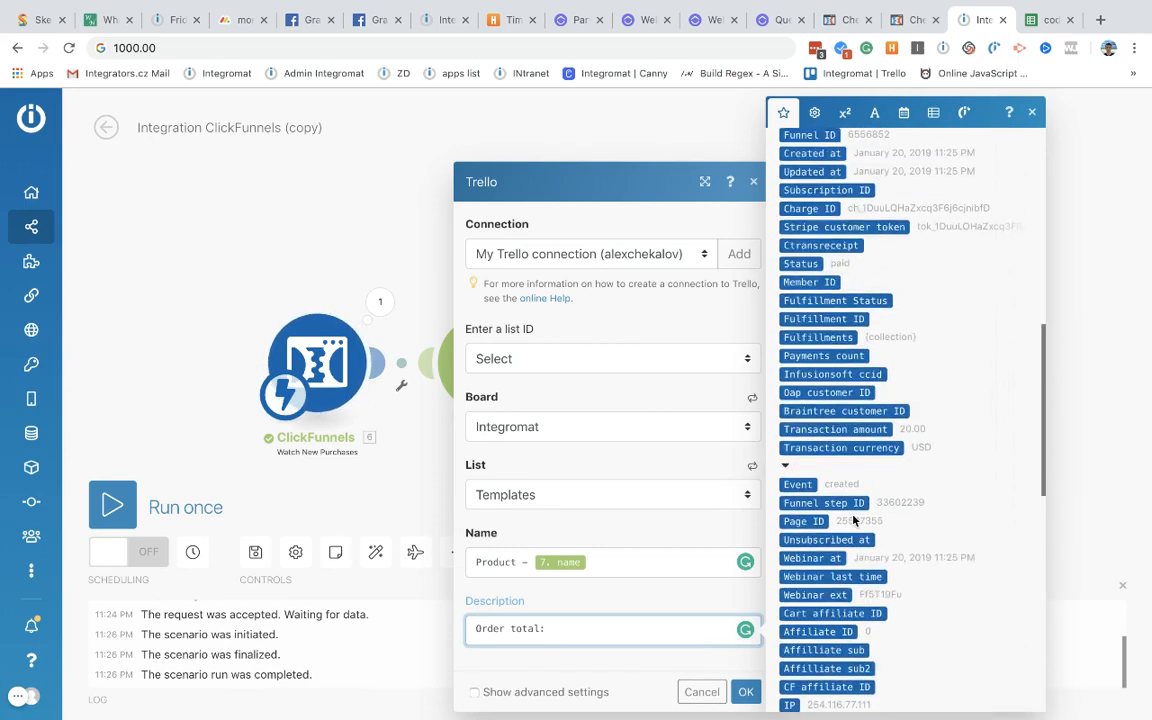
{"action": "scroll", "coordinate": [853, 513], "scroll_direction": "down", "scroll_amount": 2}
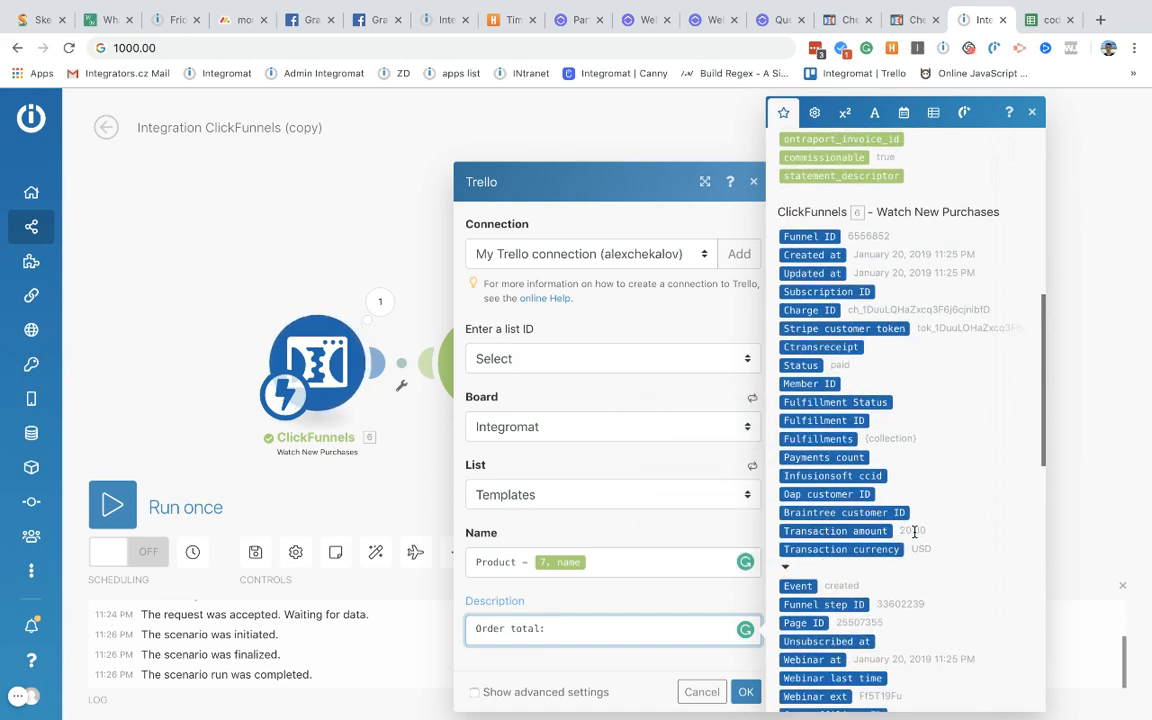
{"action": "left_click_drag", "start_coordinate": [880, 531], "coordinate": [538, 630]}
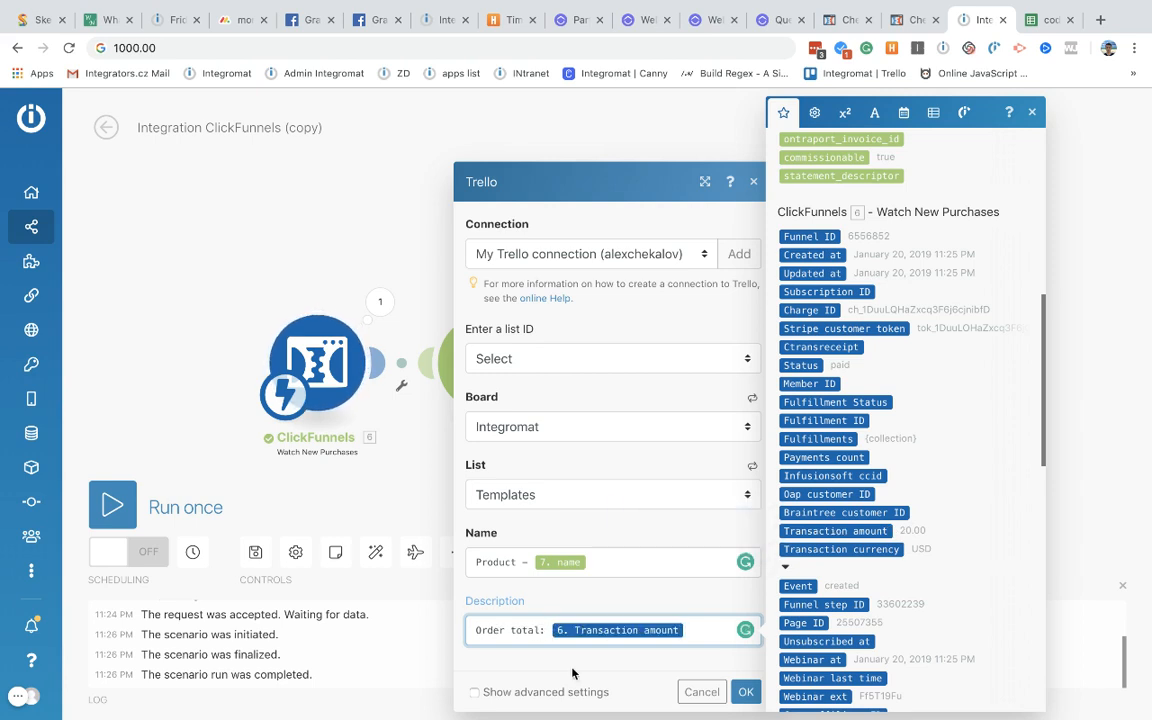
{"action": "type", "text": "$"}
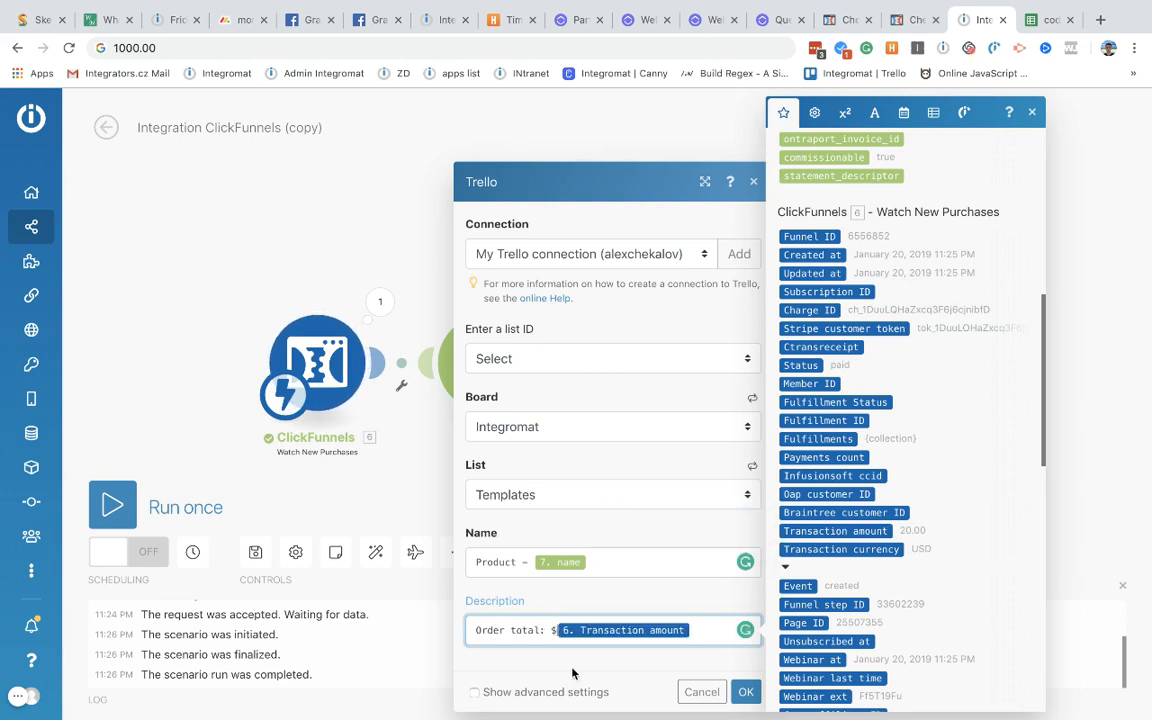
Step: Confirm the Trello card settings and go to the ClickFunnels order page tab
{"action": "left_click", "coordinate": [746, 692]}
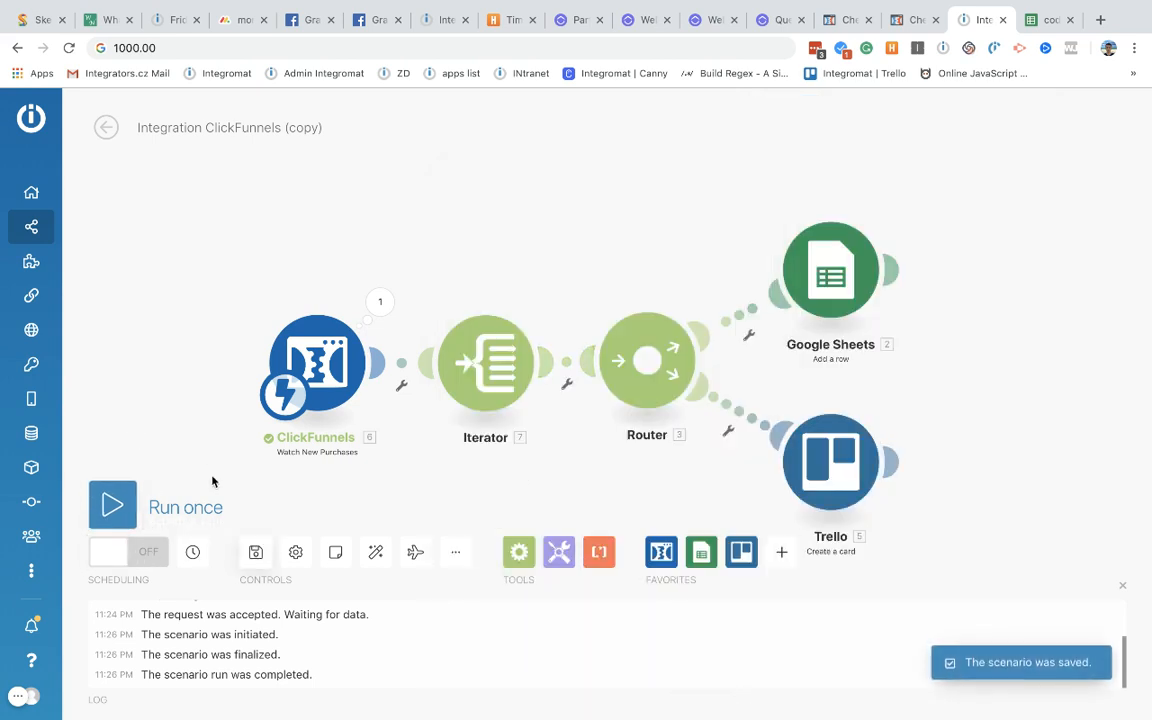
{"action": "scroll", "coordinate": [190, 426], "scroll_direction": "down", "scroll_amount": 3}
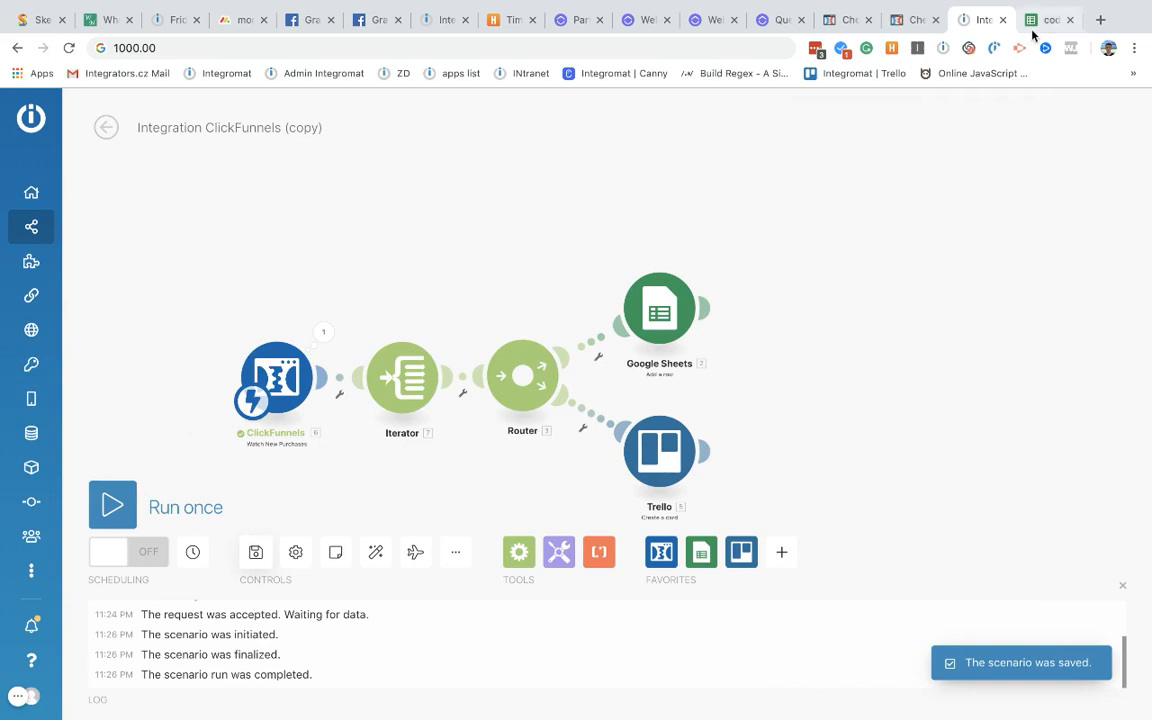
{"action": "left_click", "coordinate": [862, 22]}
Step: Copy the test card number from the checkout warning into the Credit Card Number field
{"action": "left_click", "coordinate": [905, 21]}
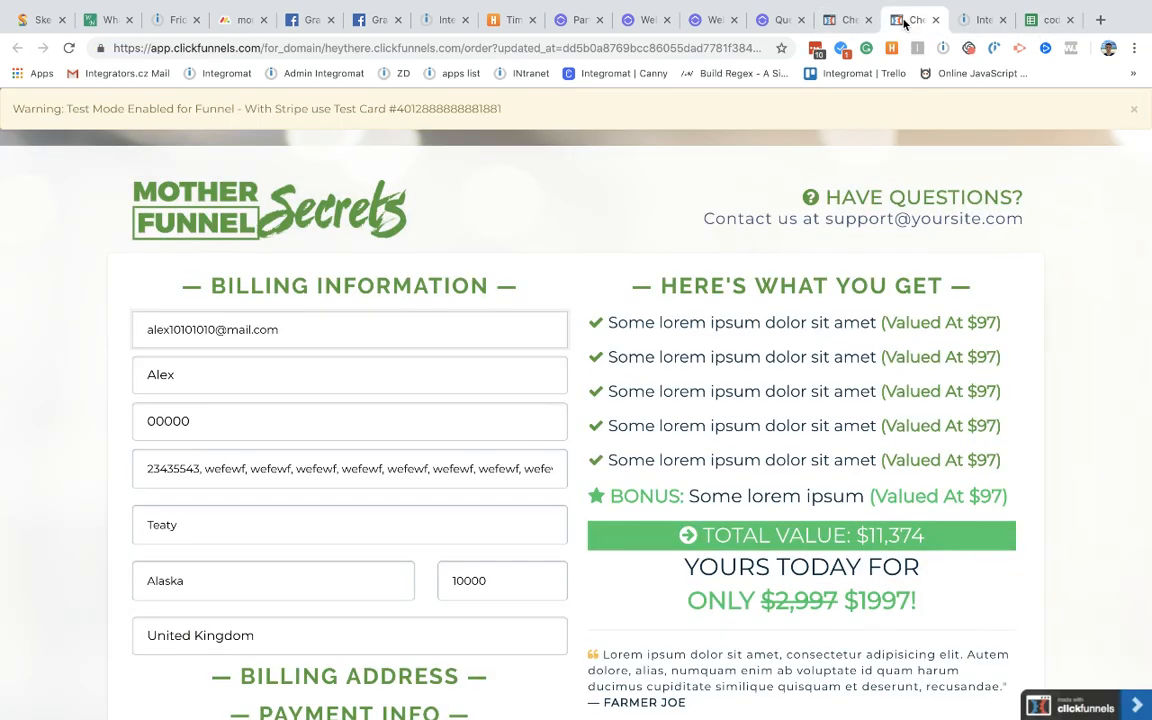
{"action": "scroll", "coordinate": [458, 432], "scroll_direction": "down", "scroll_amount": 5}
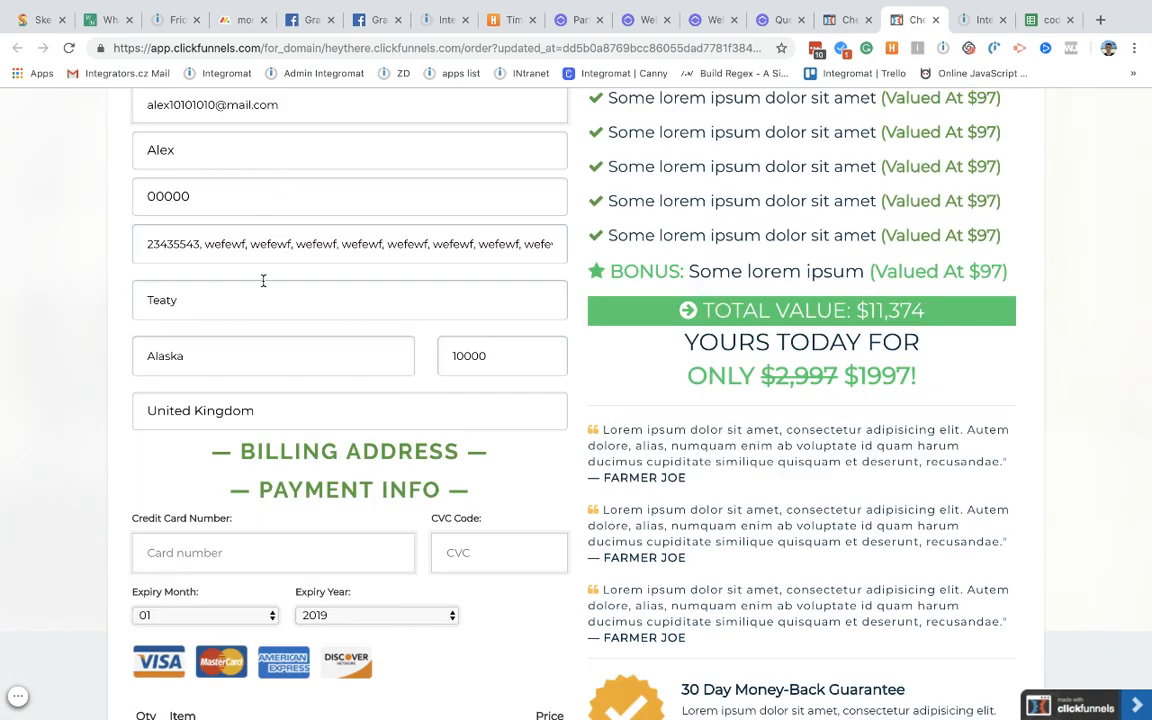
{"action": "scroll", "coordinate": [263, 281], "scroll_direction": "up", "scroll_amount": 1}
{"action": "scroll", "coordinate": [246, 318], "scroll_direction": "down", "scroll_amount": 3}
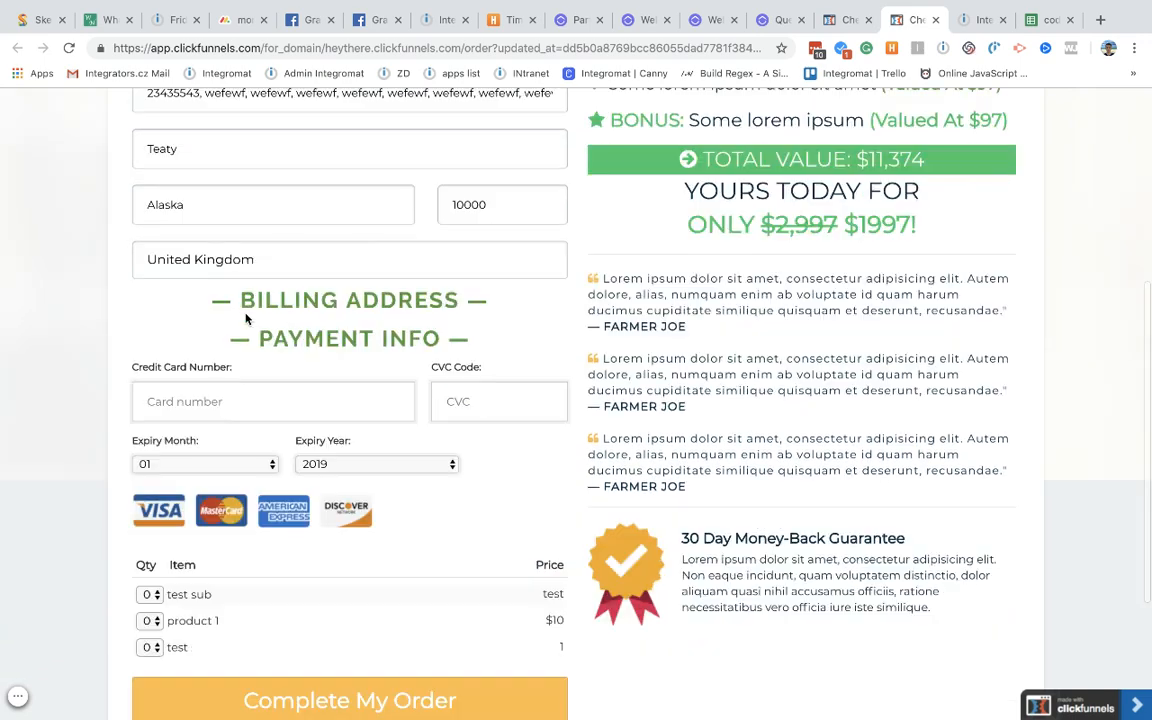
{"action": "scroll", "coordinate": [247, 311], "scroll_direction": "up", "scroll_amount": 5}
{"action": "double_click", "coordinate": [457, 108]}
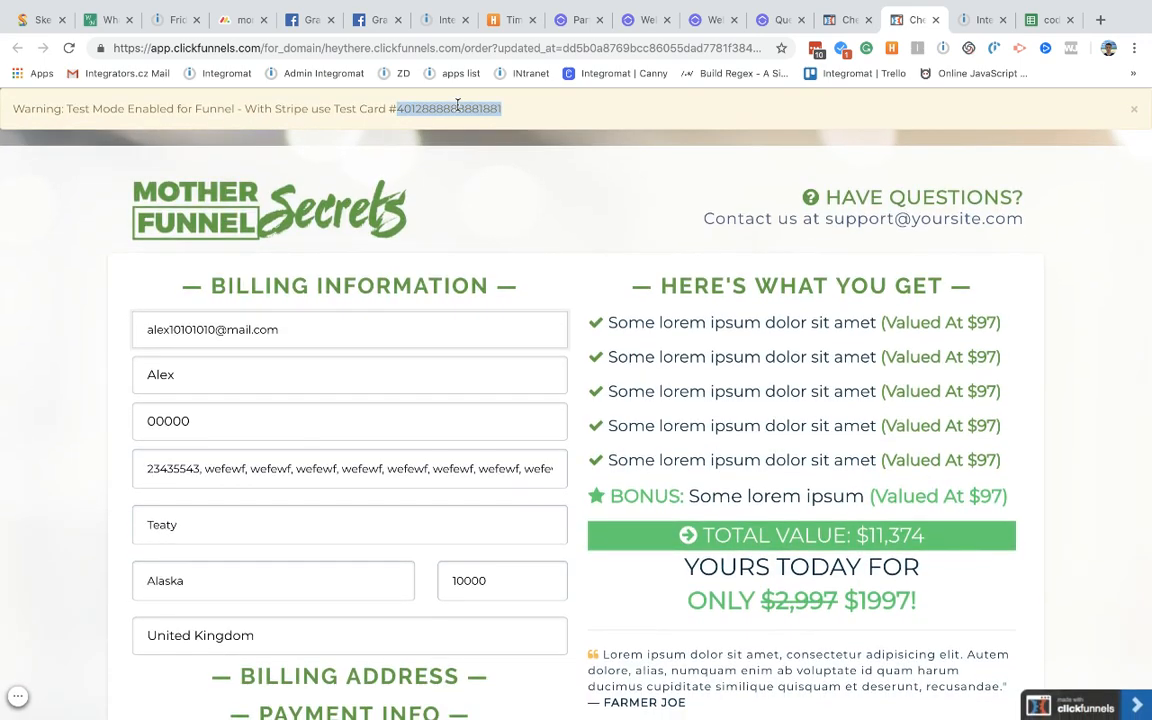
{"action": "key", "text": "ctrl+c"}
{"action": "scroll", "coordinate": [414, 347], "scroll_direction": "down", "scroll_amount": 4}
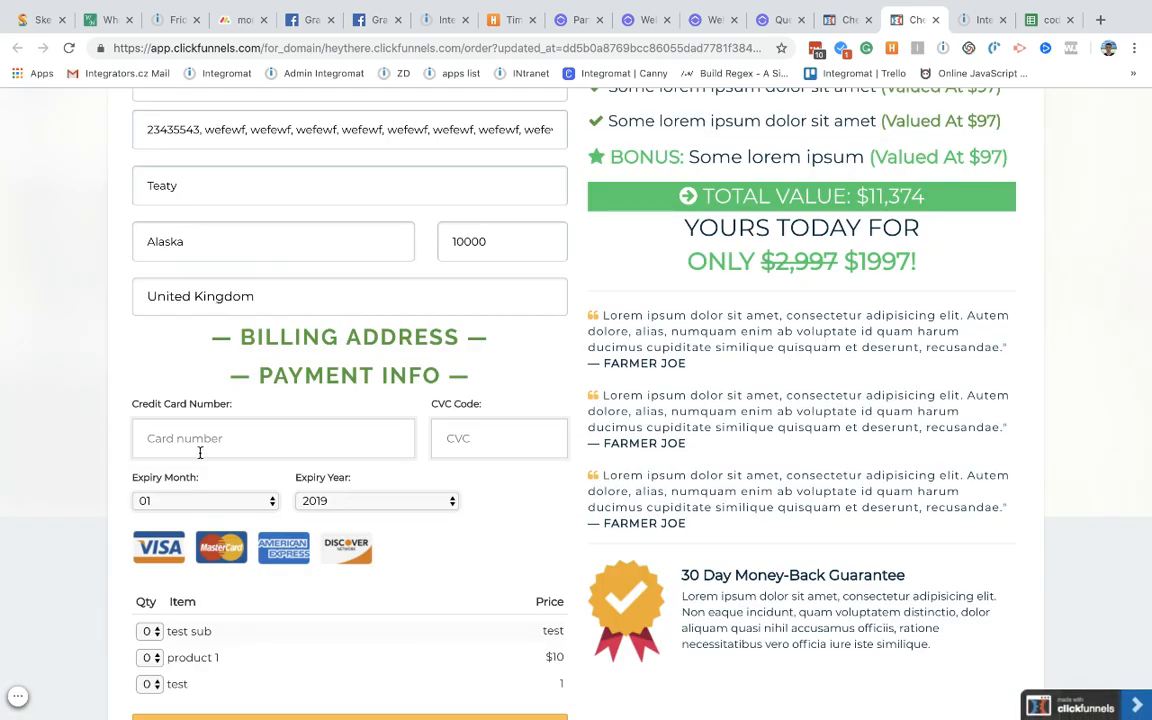
{"action": "left_click", "coordinate": [200, 447]}
{"action": "key", "text": "ctrl+v"}
{"action": "left_click", "coordinate": [466, 450]}
{"action": "type", "text": "123"}
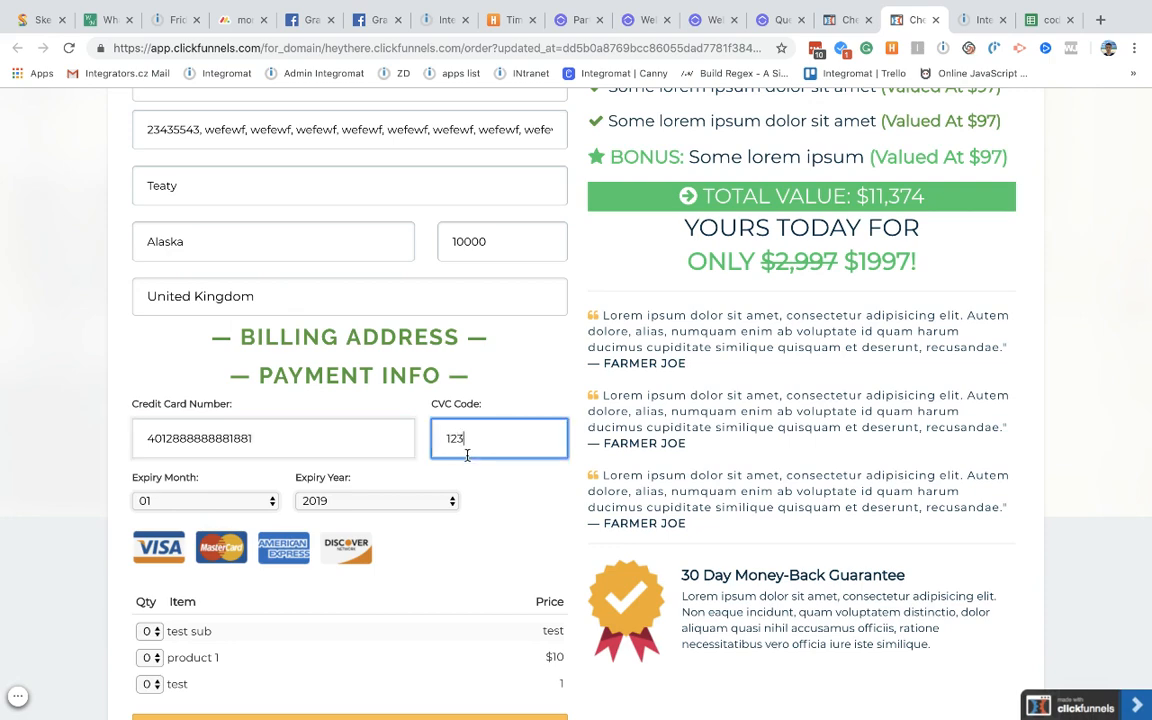
{"action": "left_click", "coordinate": [372, 501]}
{"action": "left_click", "coordinate": [377, 530]}
Step: Set quantity 2 for the test item, product 1 and test sub, then submit the order
{"action": "scroll", "coordinate": [383, 543], "scroll_direction": "down", "scroll_amount": 2}
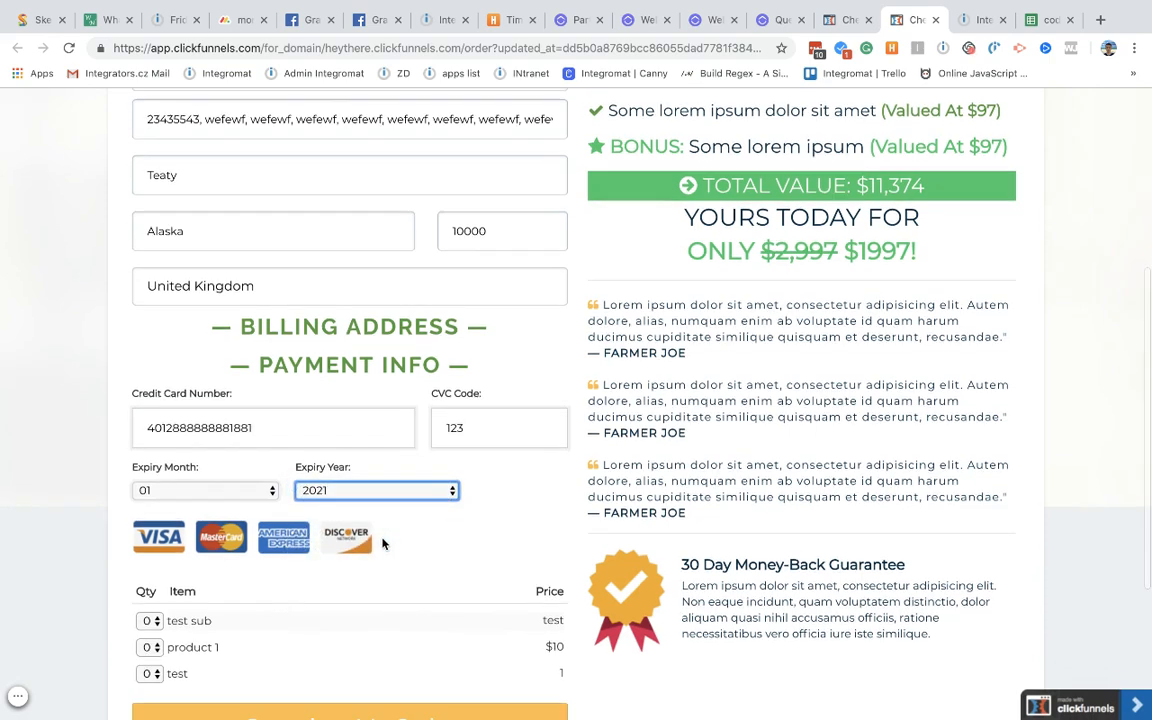
{"action": "left_click", "coordinate": [150, 460]}
{"action": "left_click", "coordinate": [148, 489]}
{"action": "left_click", "coordinate": [149, 433]}
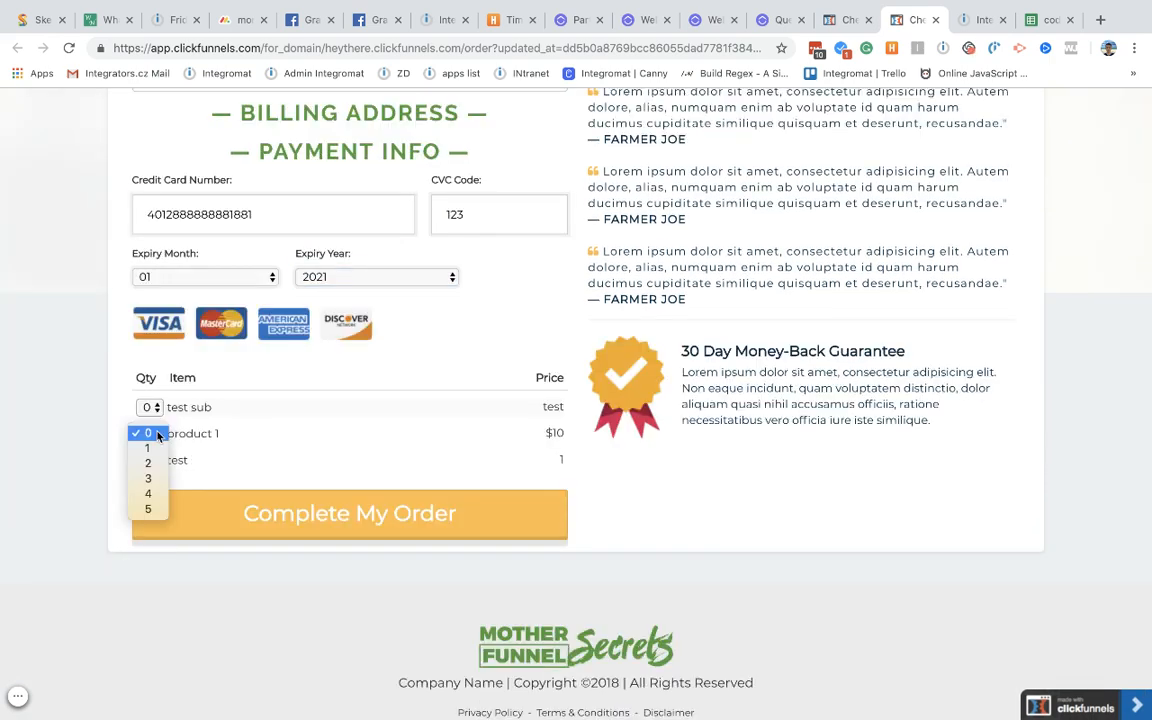
{"action": "left_click", "coordinate": [148, 463]}
{"action": "left_click", "coordinate": [149, 407]}
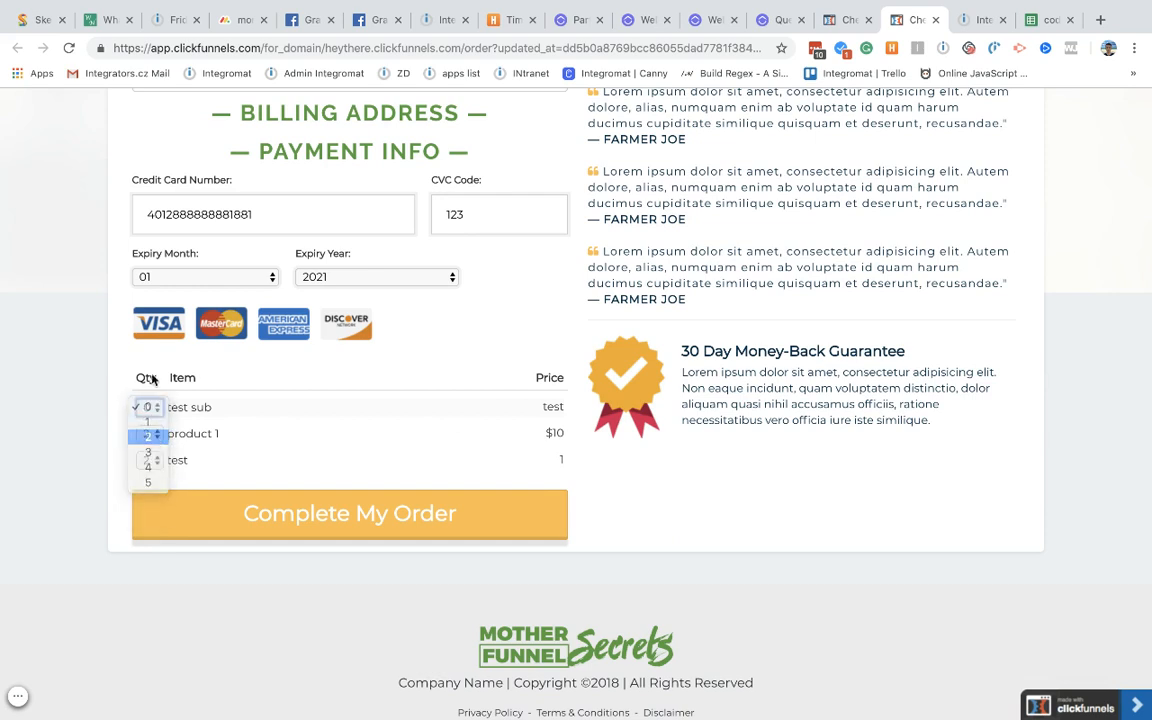
{"action": "left_click", "coordinate": [148, 437]}
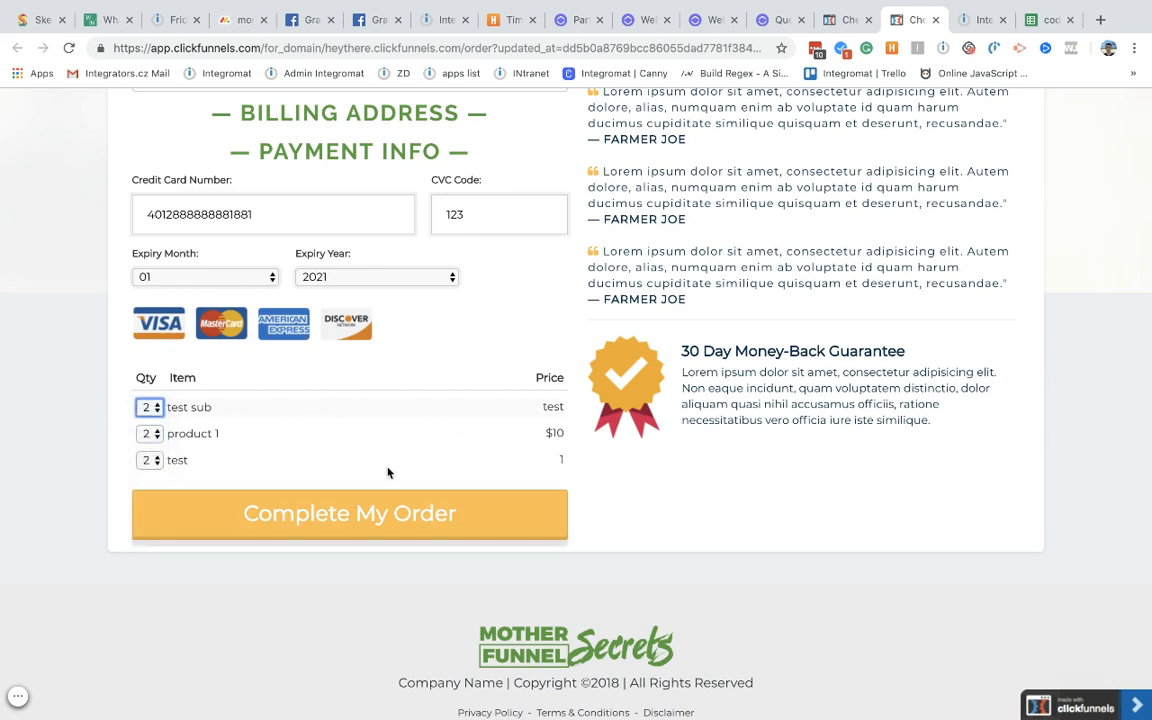
{"action": "left_click", "coordinate": [346, 514]}
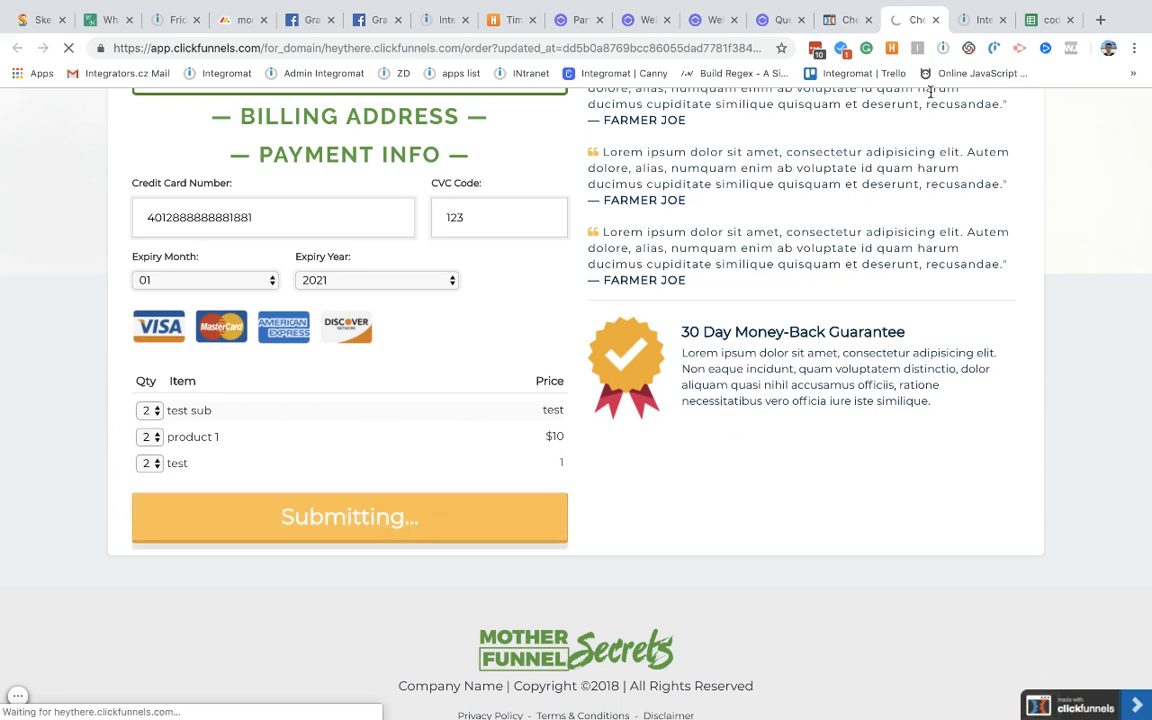
Step: Back in the Integromat scenario, add a new empty module to the canvas
{"action": "left_click", "coordinate": [974, 20]}
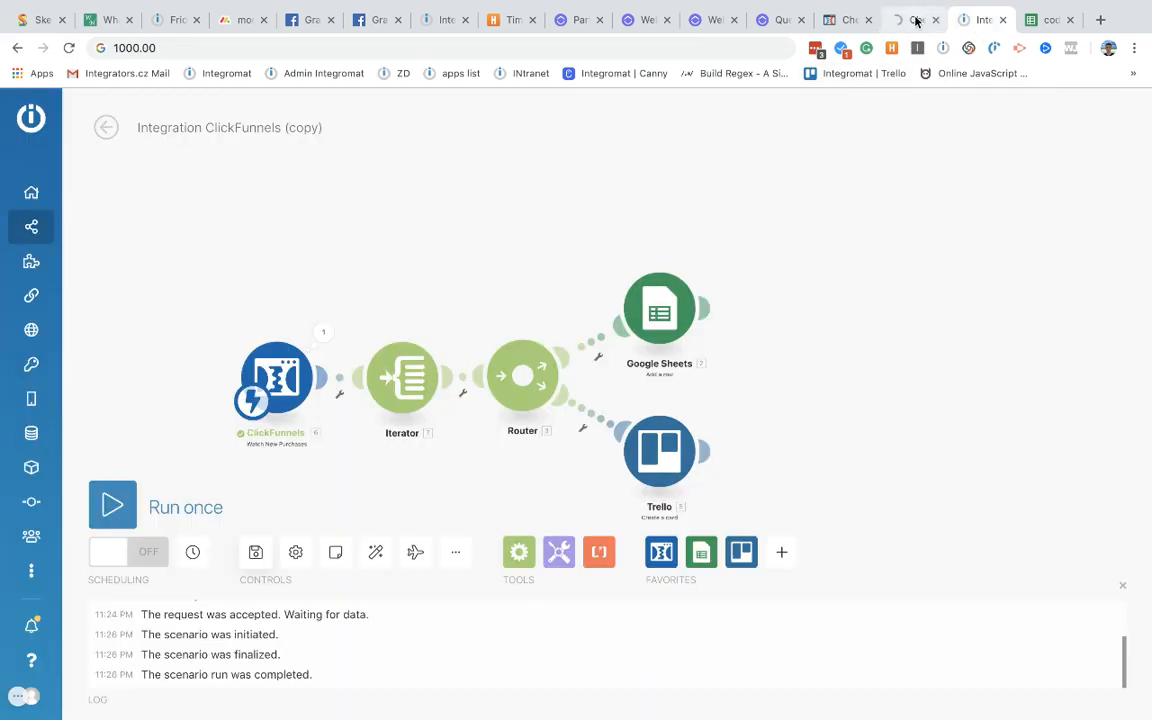
{"action": "left_click", "coordinate": [917, 20]}
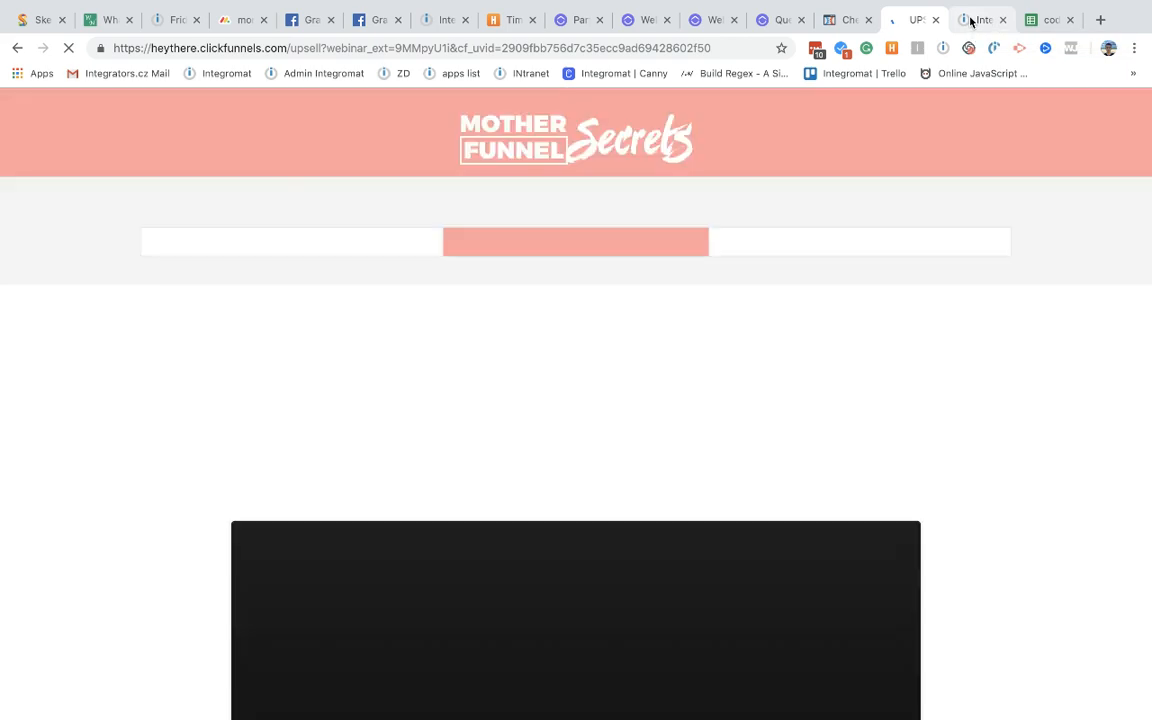
{"action": "left_click", "coordinate": [970, 20]}
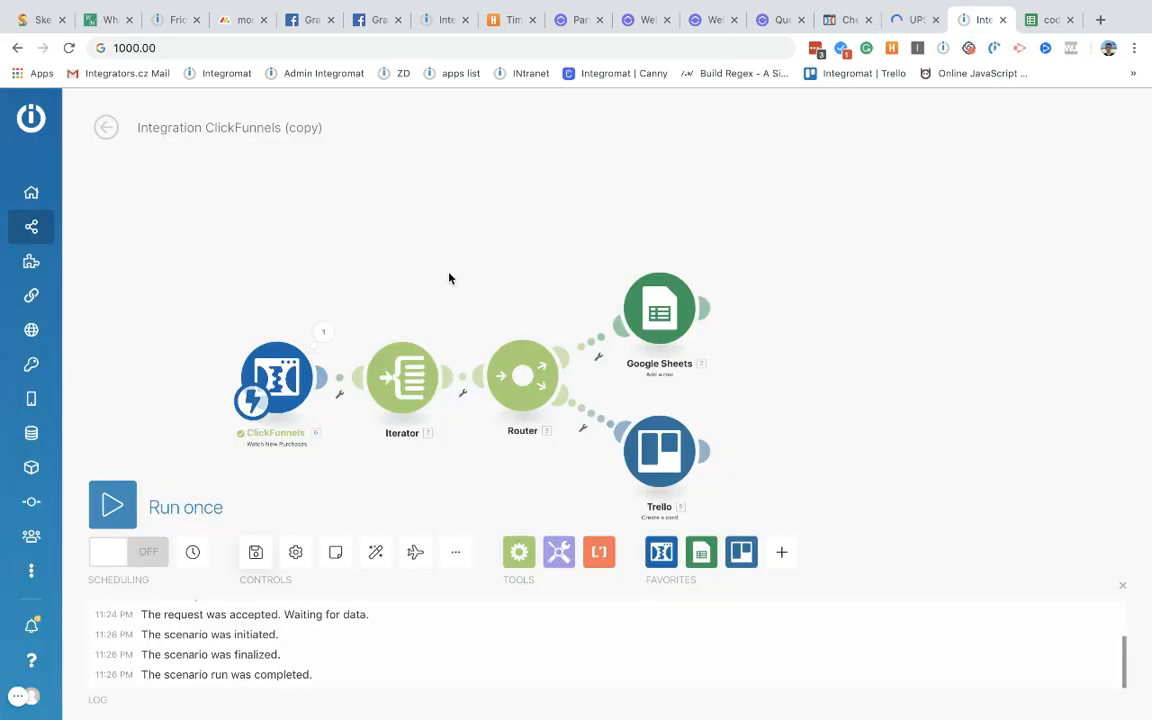
{"action": "left_click_drag", "start_coordinate": [477, 273], "coordinate": [466, 169]}
{"action": "scroll", "coordinate": [491, 470], "scroll_direction": "down", "scroll_amount": 3}
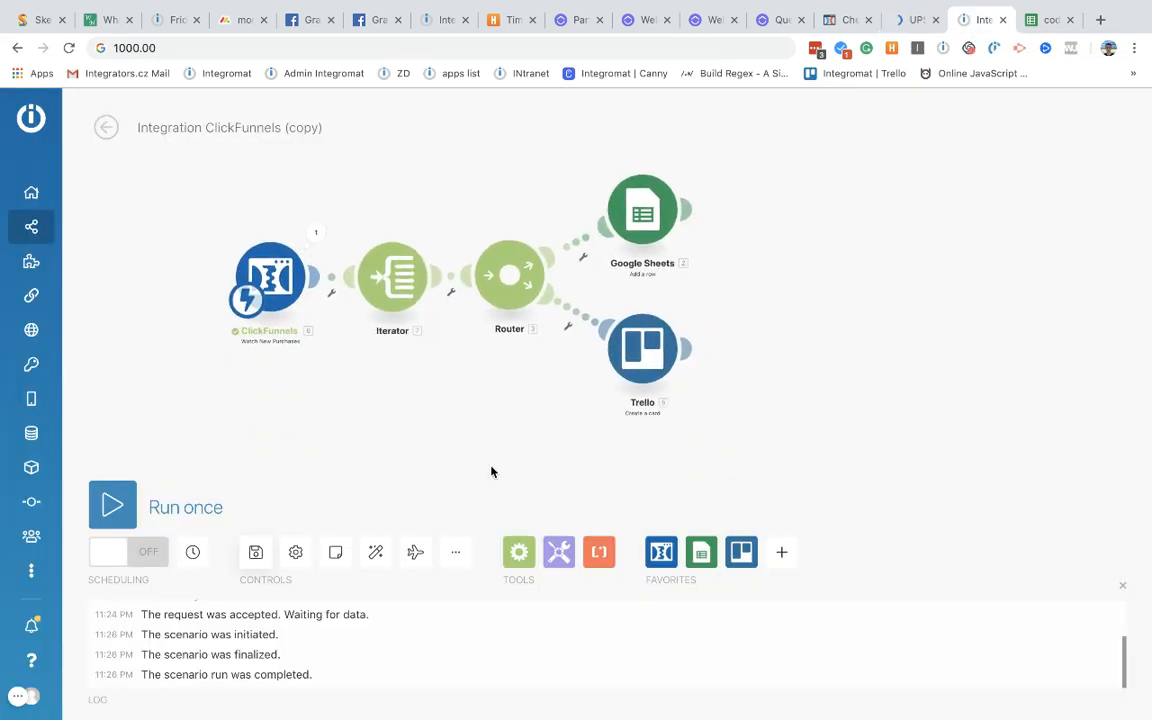
{"action": "left_click_drag", "start_coordinate": [483, 411], "coordinate": [448, 323]}
{"action": "right_click", "coordinate": [498, 410]}
{"action": "left_click", "coordinate": [520, 424]}
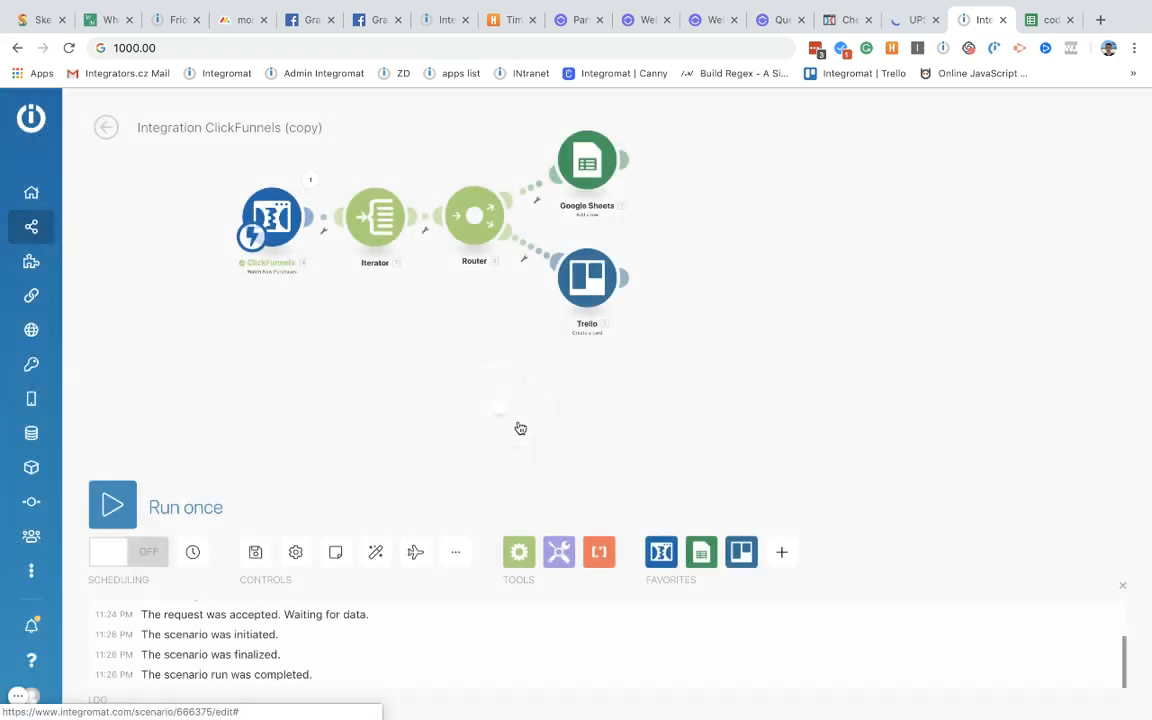
Step: Make it a ClickFunnels Add Contact module and connect it automatically, leaving its settings unchanged
{"action": "left_click", "coordinate": [496, 402]}
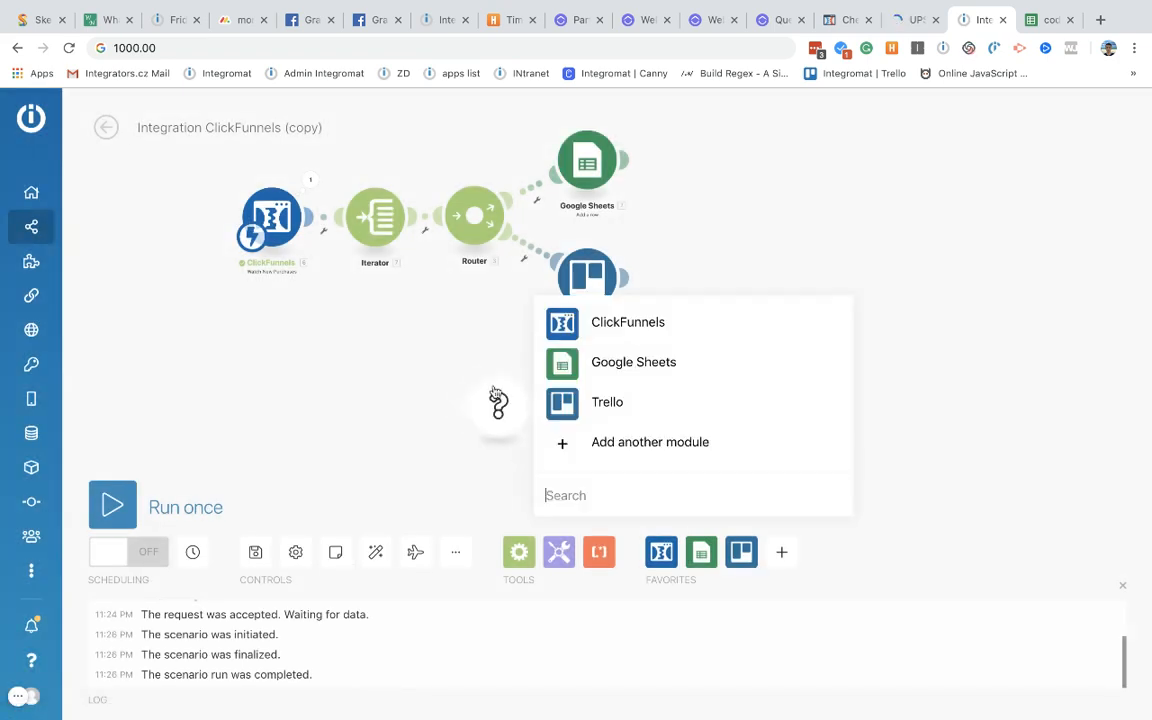
{"action": "left_click", "coordinate": [596, 332]}
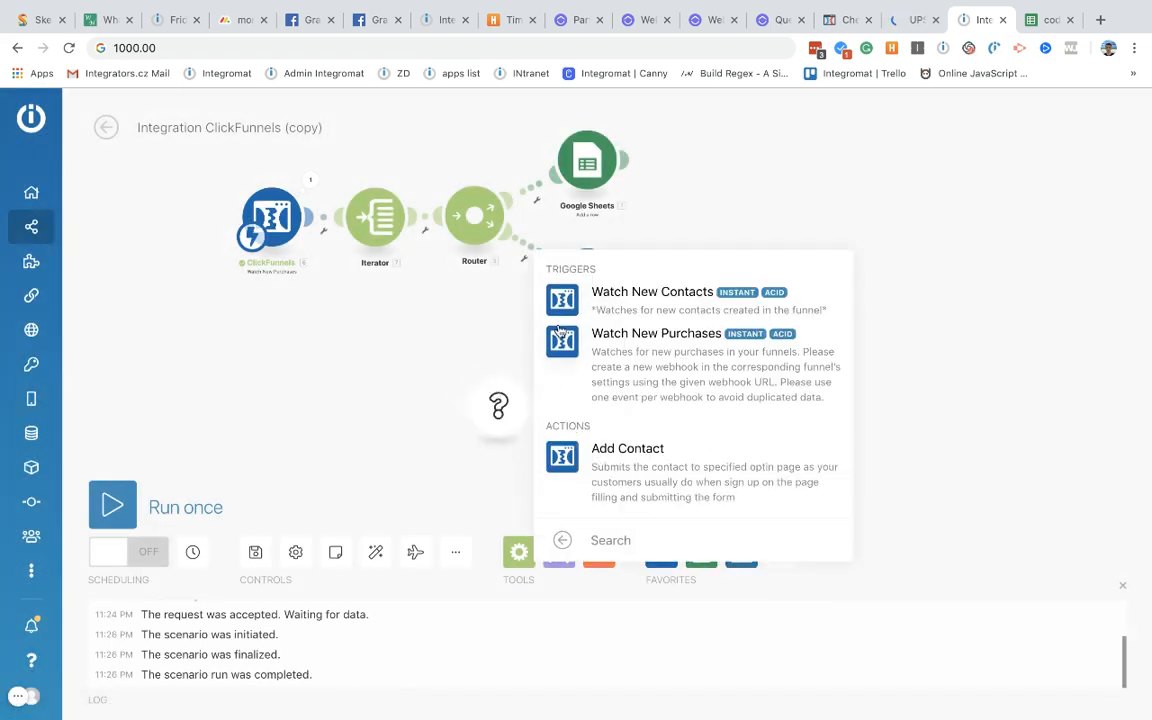
{"action": "left_click", "coordinate": [619, 465]}
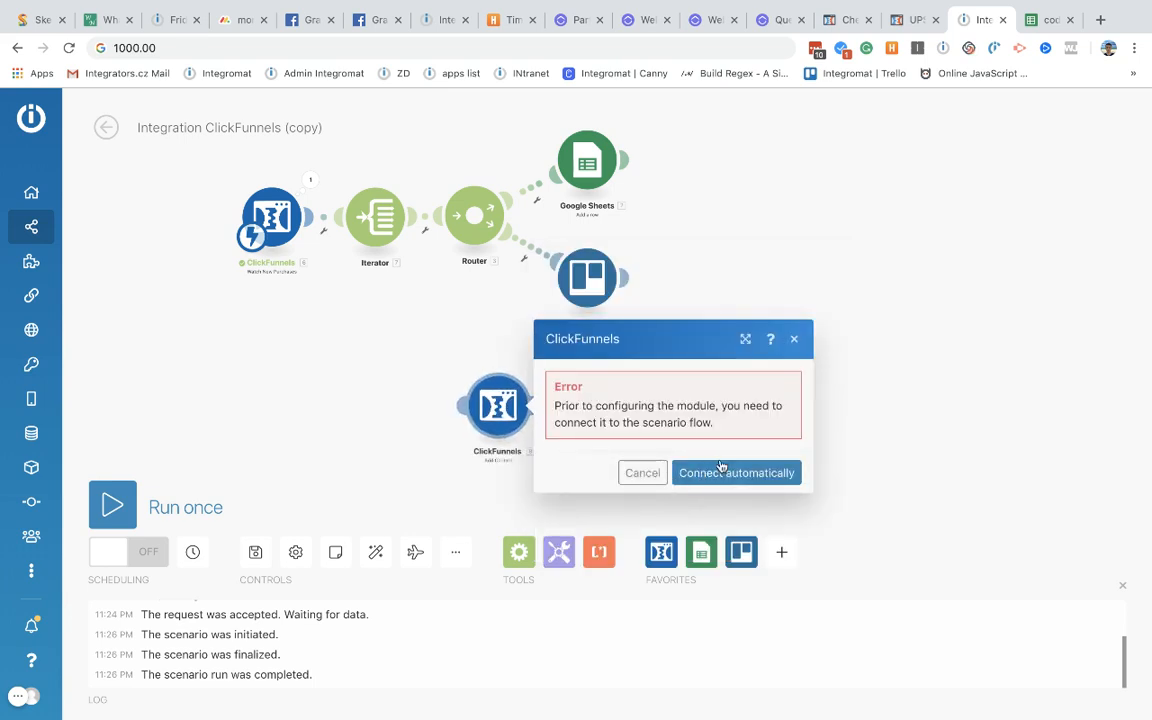
{"action": "left_click_drag", "start_coordinate": [501, 388], "coordinate": [451, 397]}
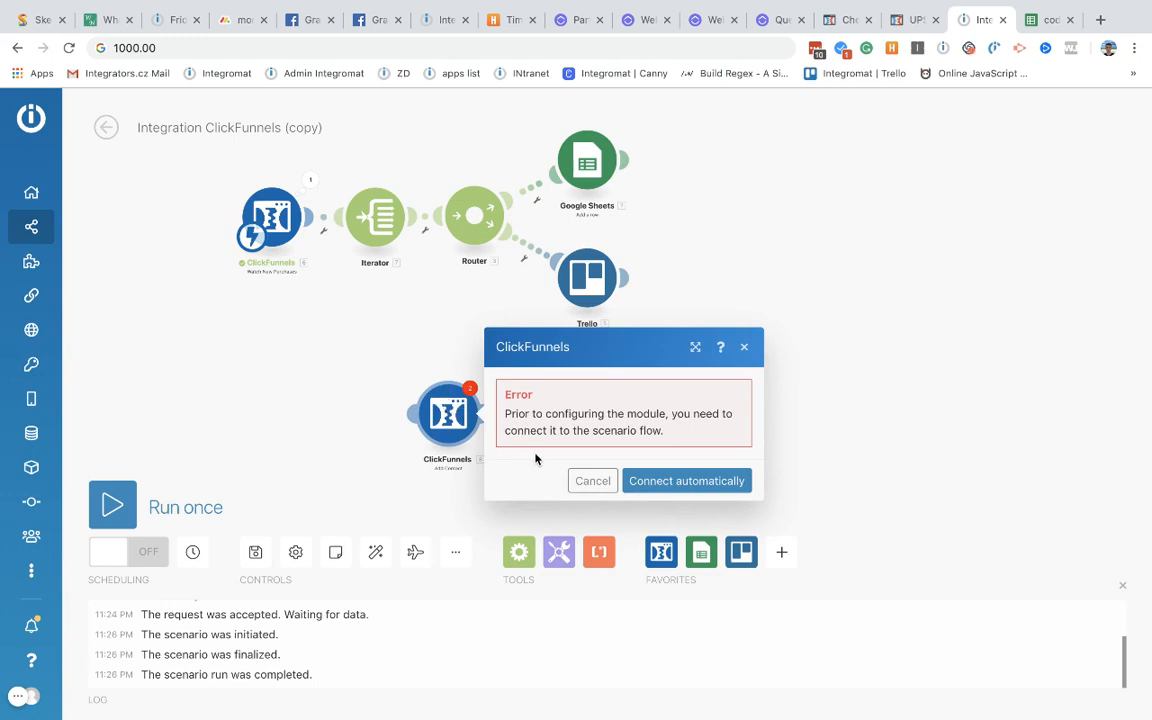
{"action": "left_click", "coordinate": [667, 483]}
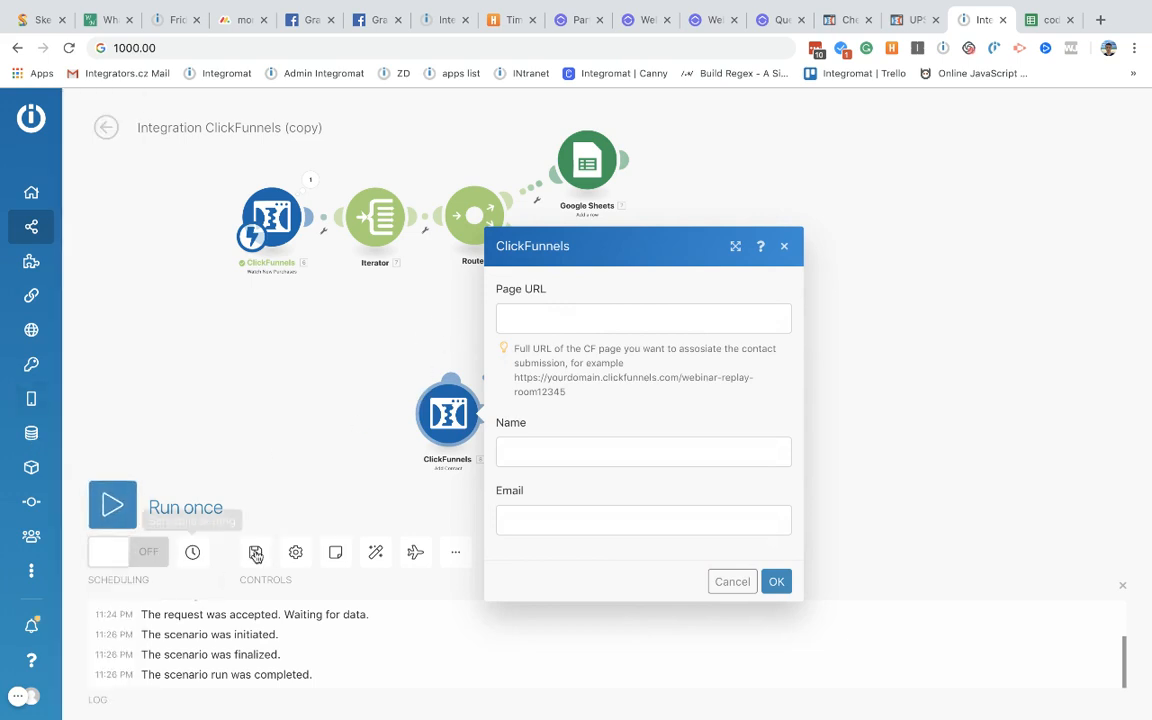
{"action": "left_click", "coordinate": [714, 584]}
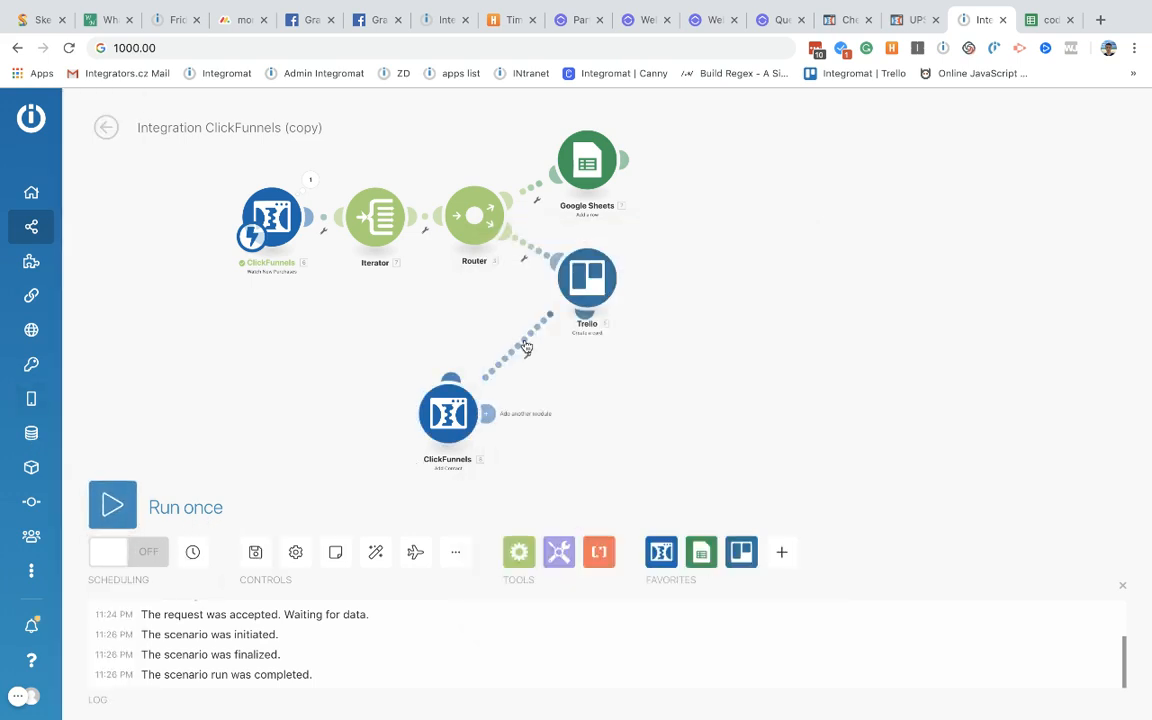
Step: Unlink the ClickFunnels module from Trello and switch the scenario scheduling ON
{"action": "left_click", "coordinate": [529, 357]}
{"action": "left_click", "coordinate": [572, 383]}
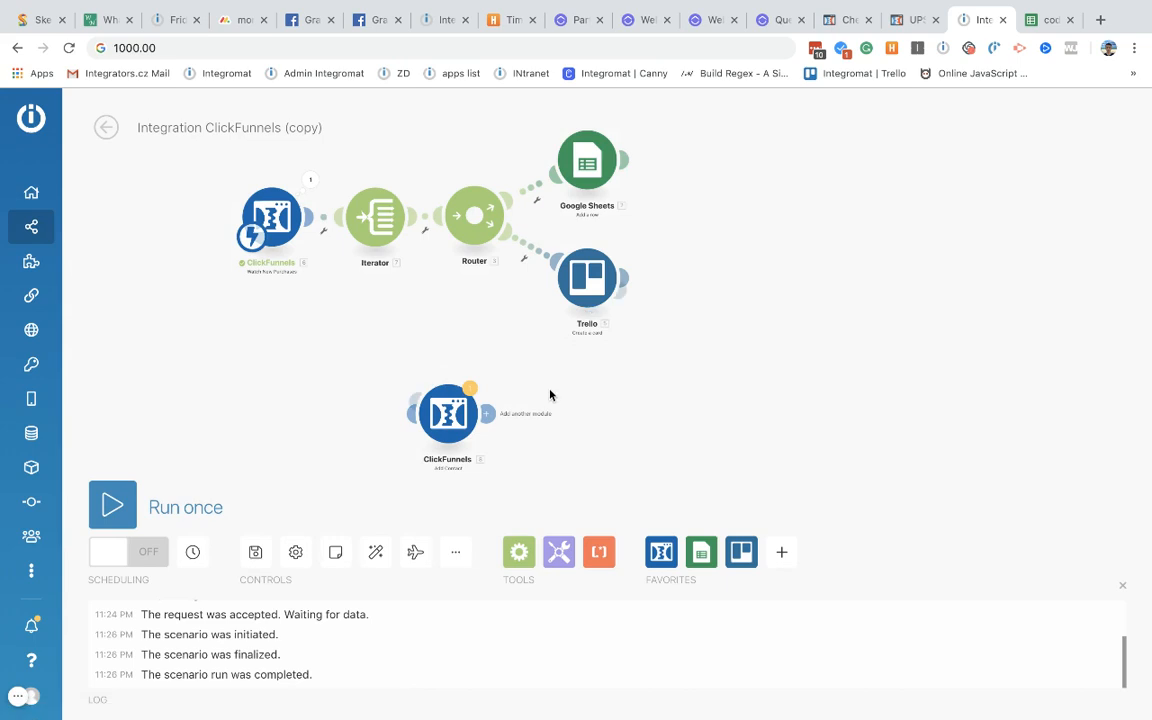
{"action": "left_click", "coordinate": [148, 549]}
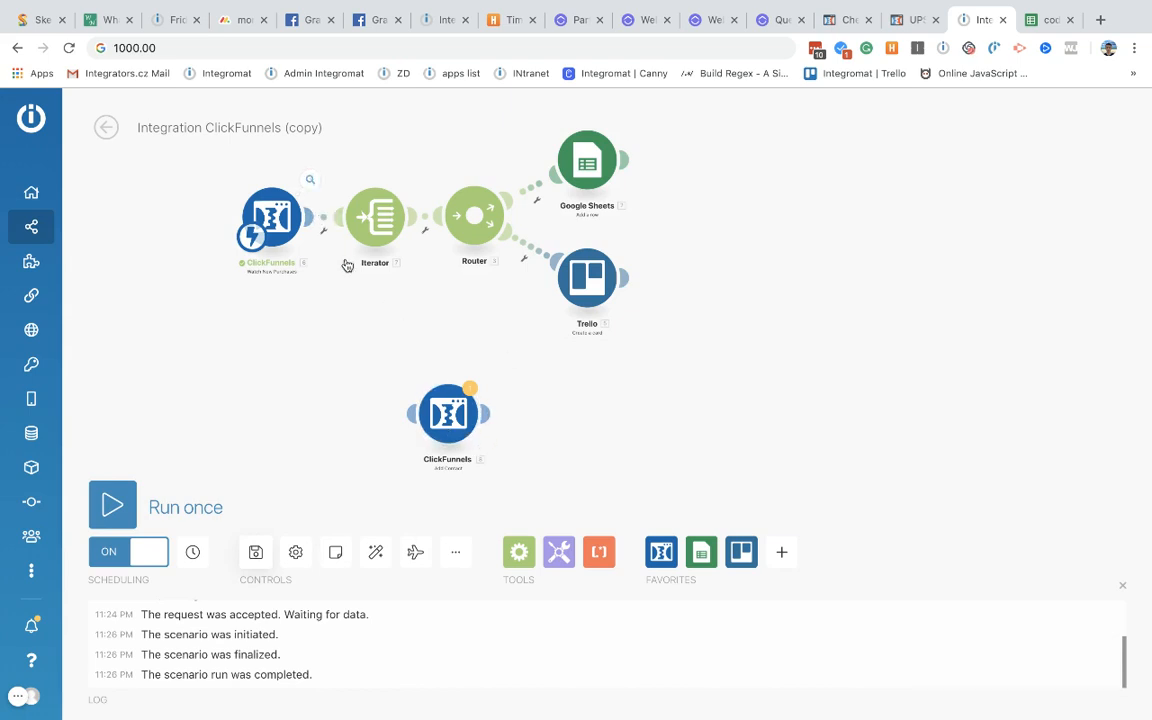
Step: Inspect the Add Contact Page URL, Name and Email fields, cancel, and unlink it from Trello again
{"action": "left_click_drag", "start_coordinate": [418, 398], "coordinate": [501, 441]}
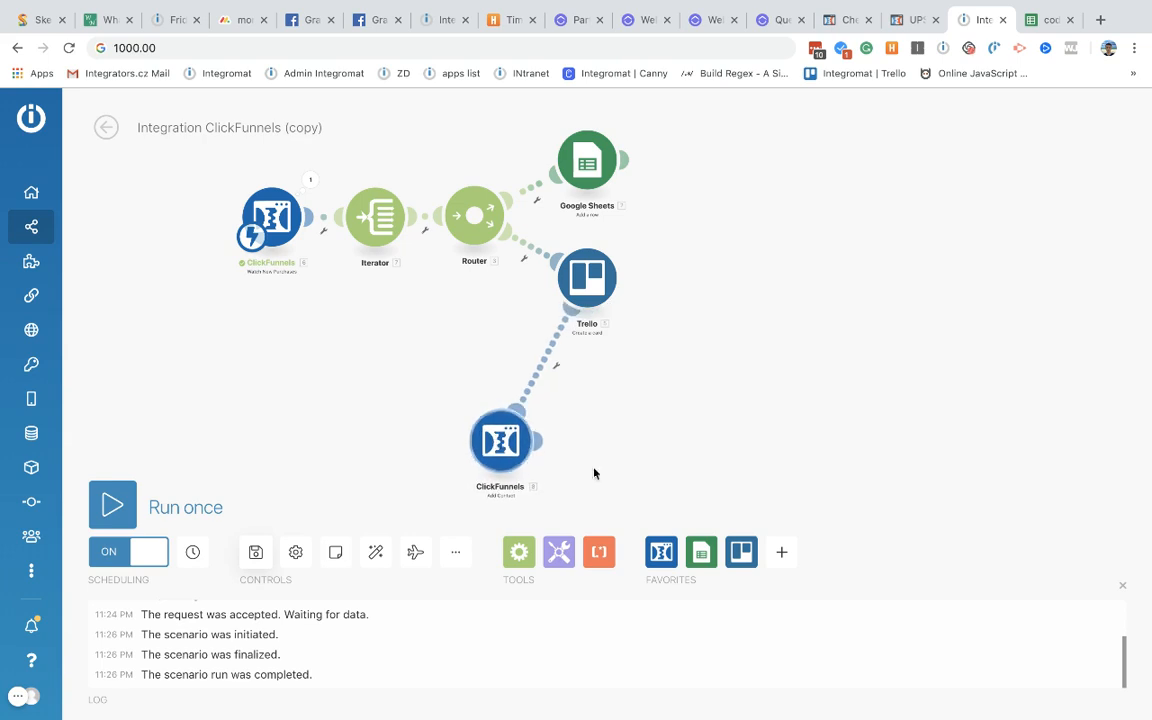
{"action": "left_click", "coordinate": [500, 447]}
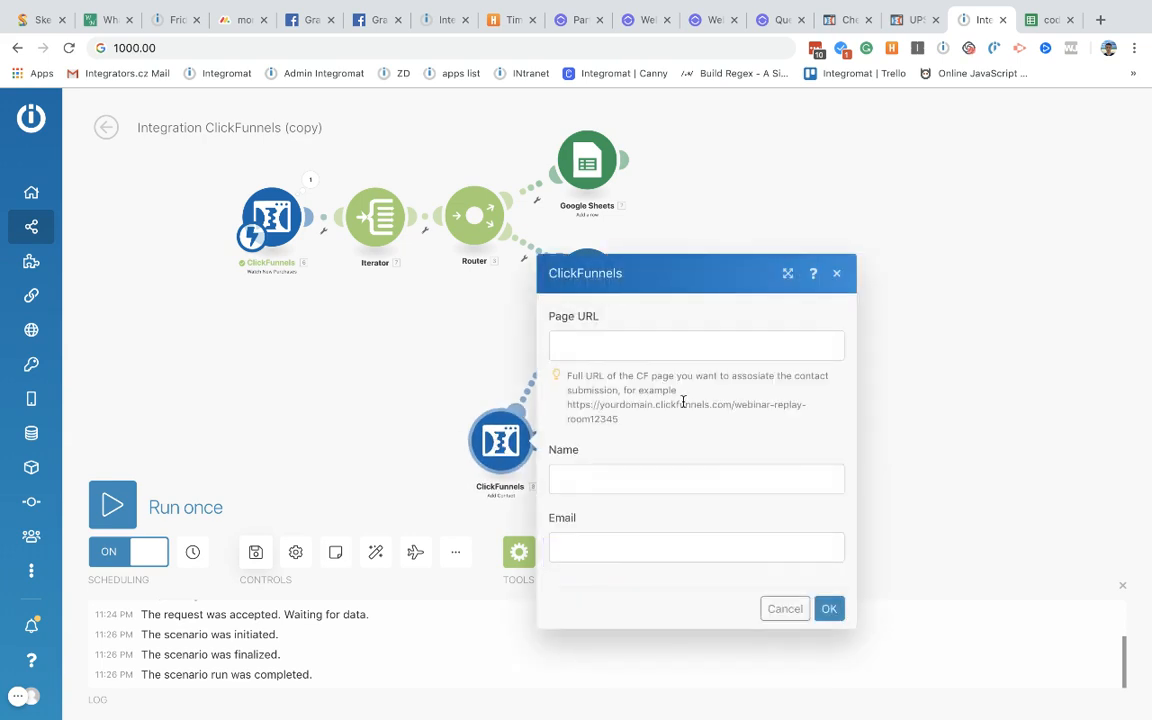
{"action": "left_click", "coordinate": [615, 342]}
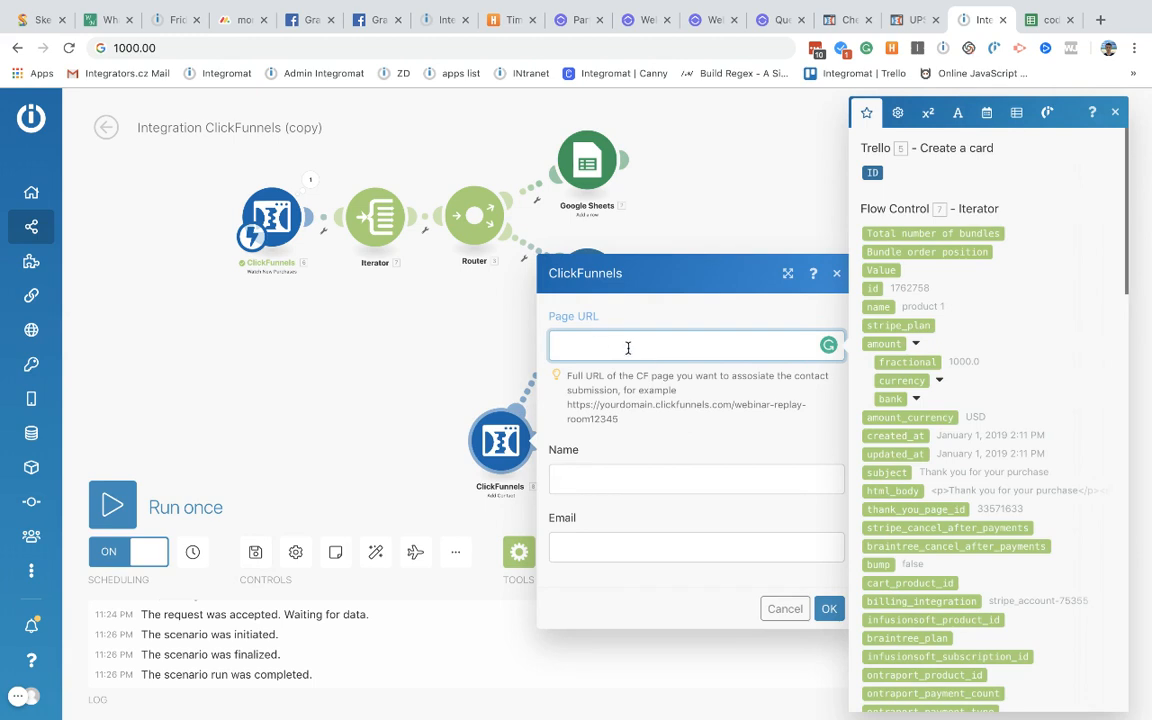
{"action": "left_click_drag", "start_coordinate": [566, 378], "coordinate": [634, 436]}
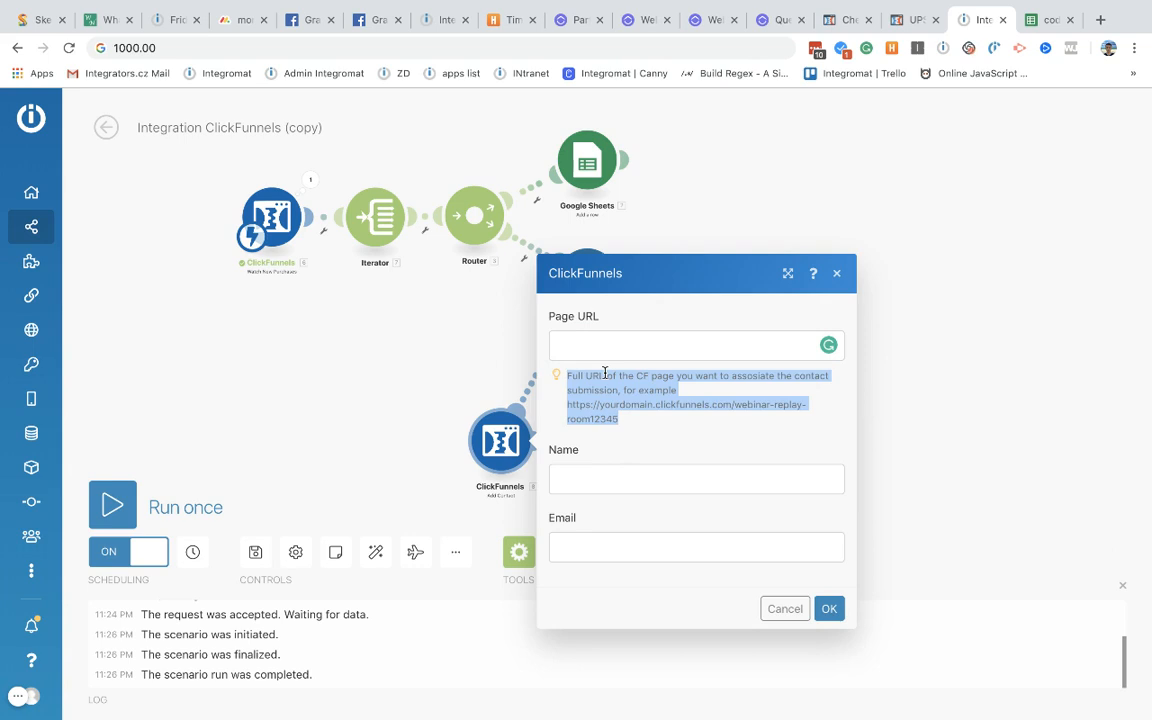
{"action": "left_click", "coordinate": [580, 481]}
{"action": "left_click", "coordinate": [587, 543]}
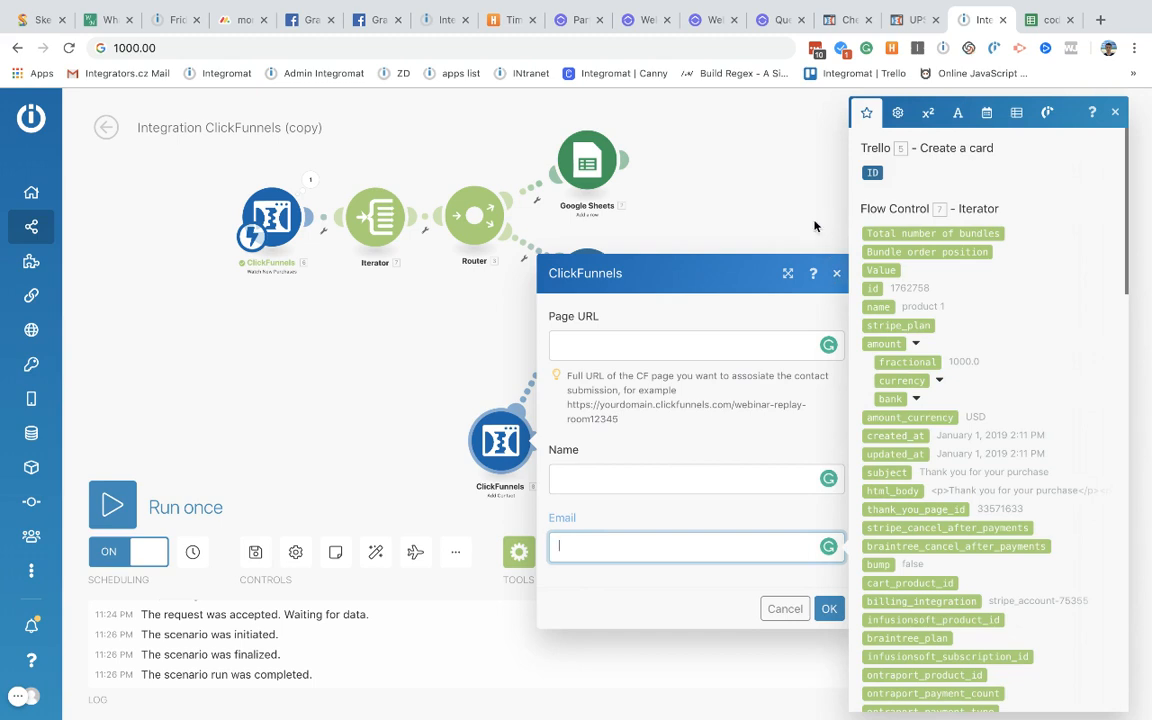
{"action": "left_click", "coordinate": [743, 238]}
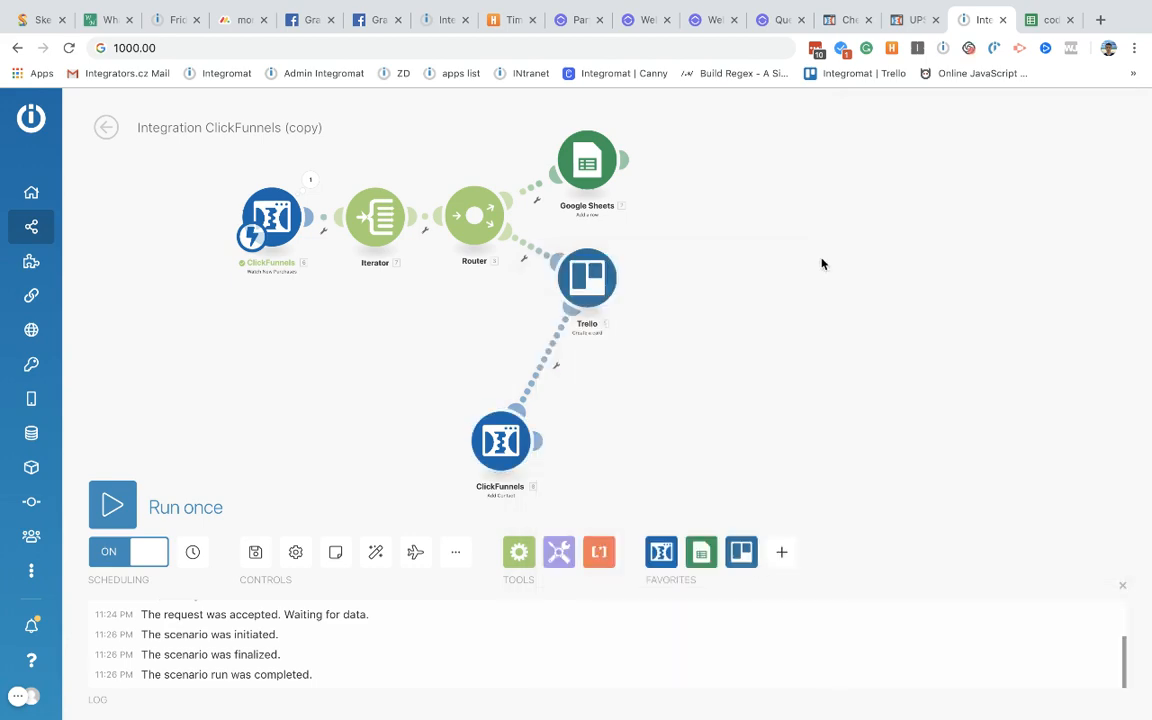
{"action": "left_click", "coordinate": [553, 362]}
{"action": "left_click", "coordinate": [585, 379]}
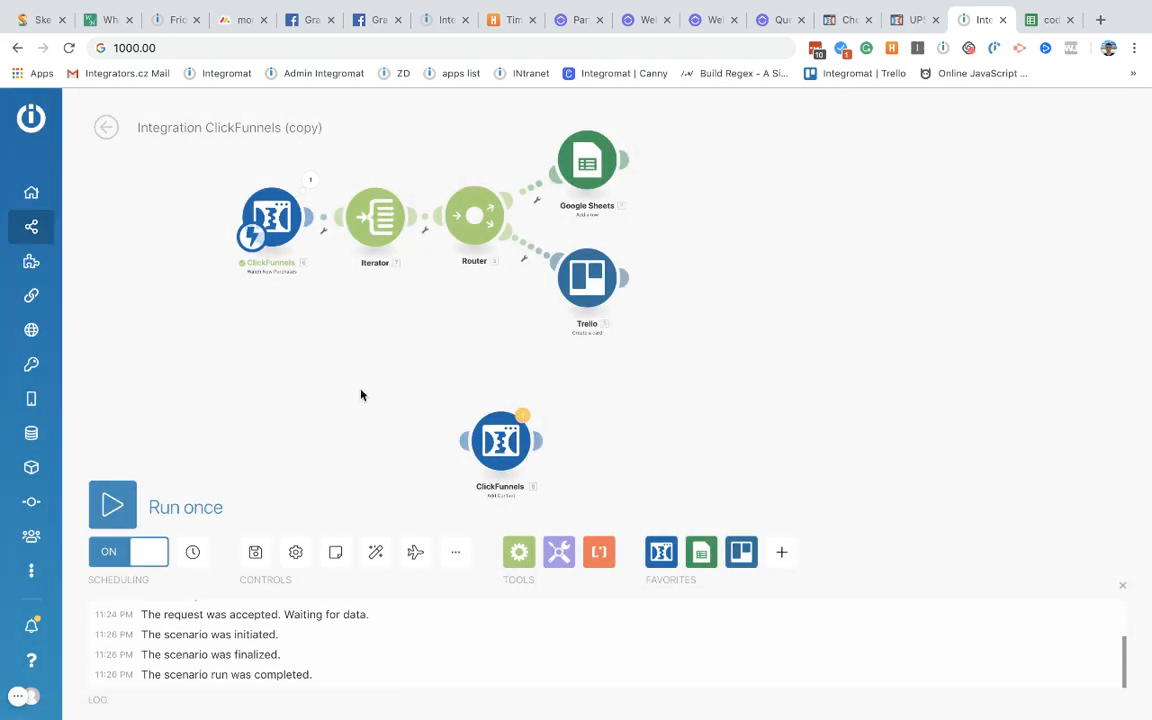
Step: Leave the editor, discard the unsaved changes, and open the scenario's run history
{"action": "left_click", "coordinate": [106, 127]}
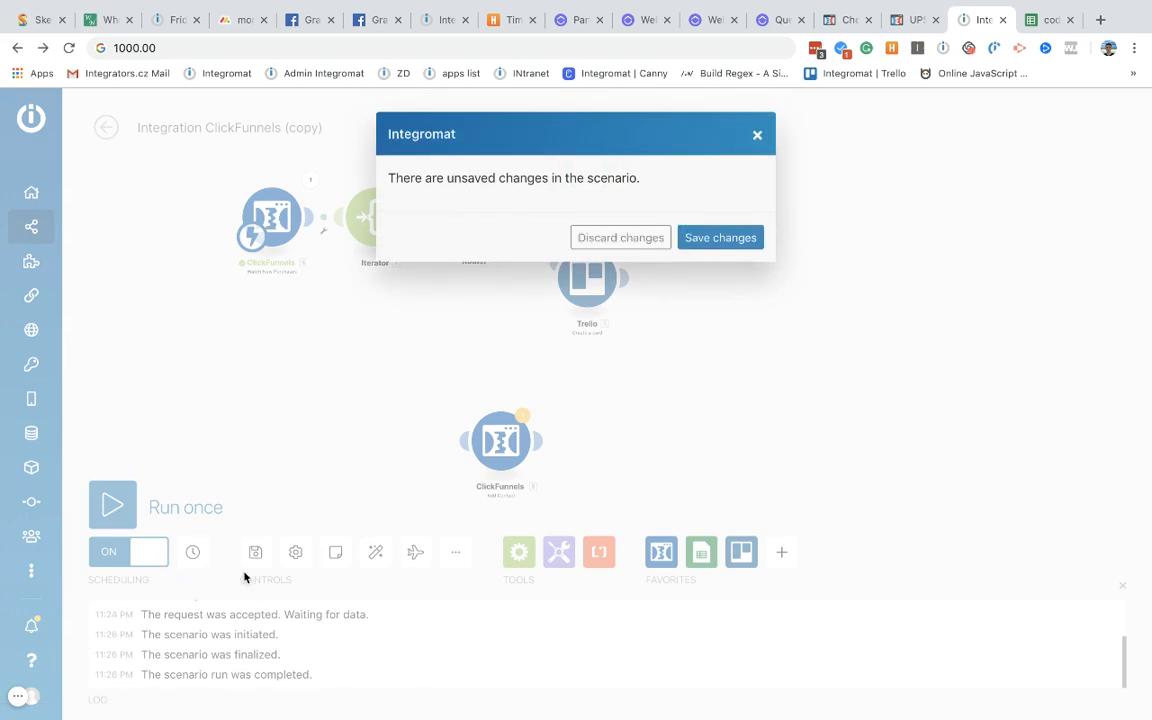
{"action": "left_click", "coordinate": [618, 238]}
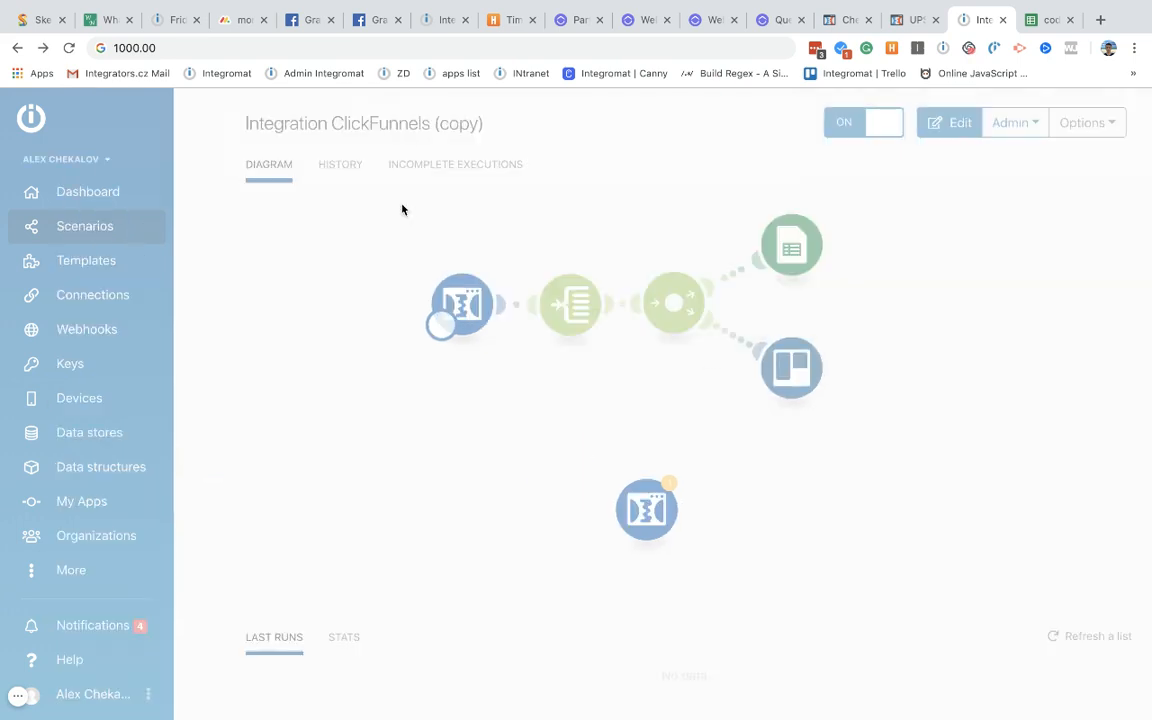
{"action": "left_click", "coordinate": [346, 175]}
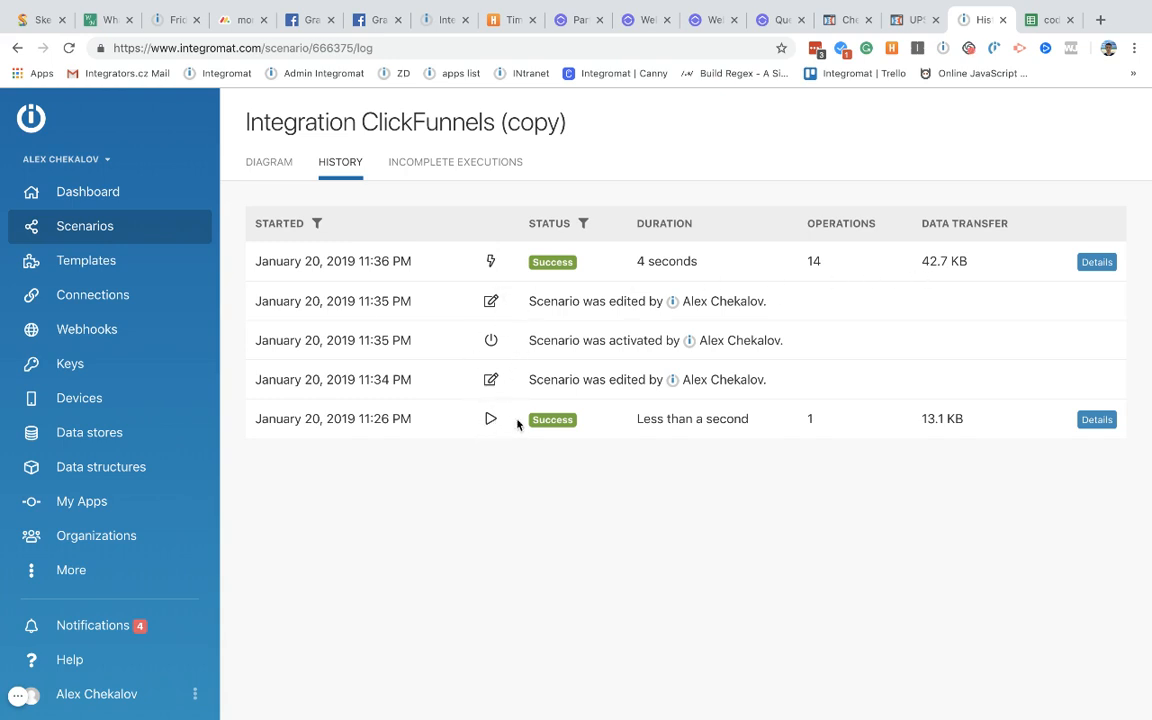
Step: Review the 11:36 PM run's details, then return to the scenario diagram page
{"action": "left_click", "coordinate": [1098, 263]}
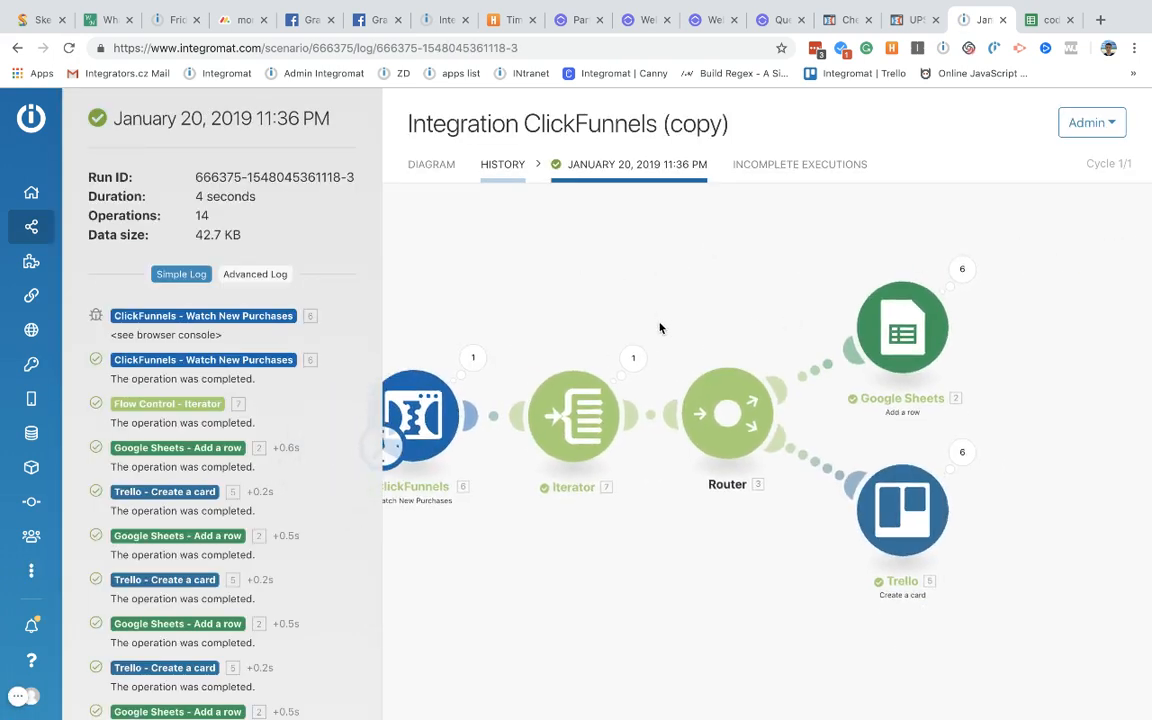
{"action": "left_click_drag", "start_coordinate": [792, 325], "coordinate": [656, 321]}
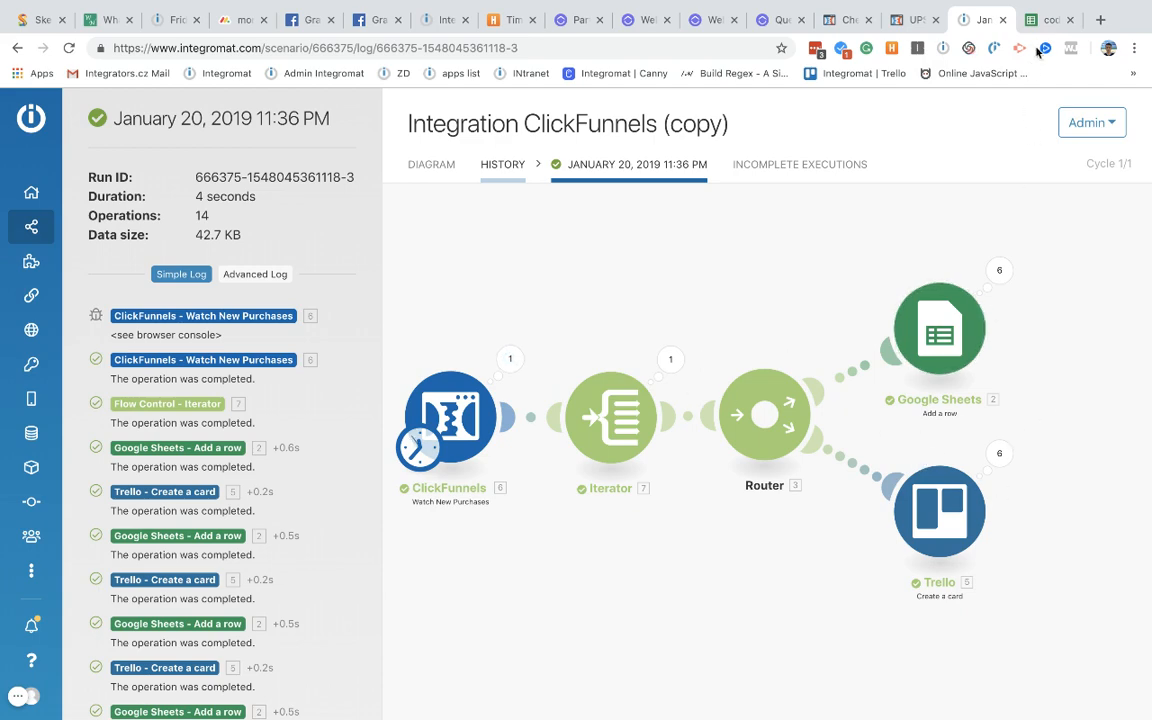
{"action": "left_click", "coordinate": [1038, 27]}
{"action": "left_click", "coordinate": [973, 13]}
{"action": "left_click", "coordinate": [431, 164]}
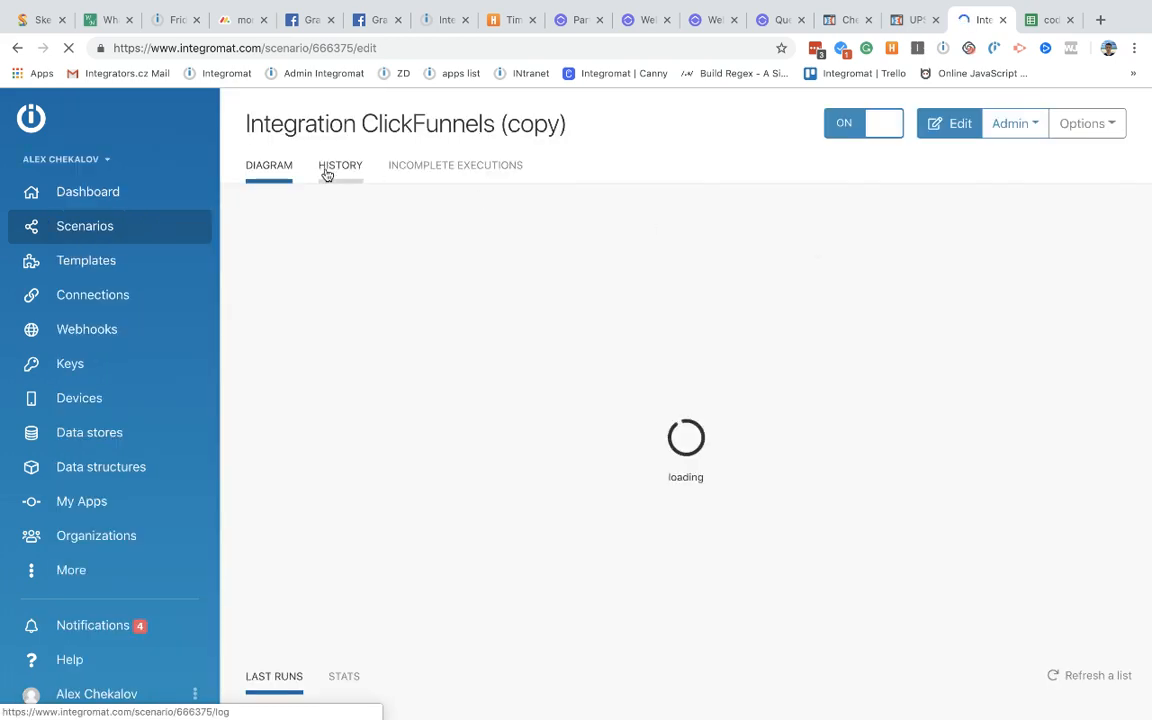
Step: Open the diagram editor and drag the ClickFunnels→Iterator→Router→Sheets/Trello flow into view
{"action": "left_click", "coordinate": [344, 177]}
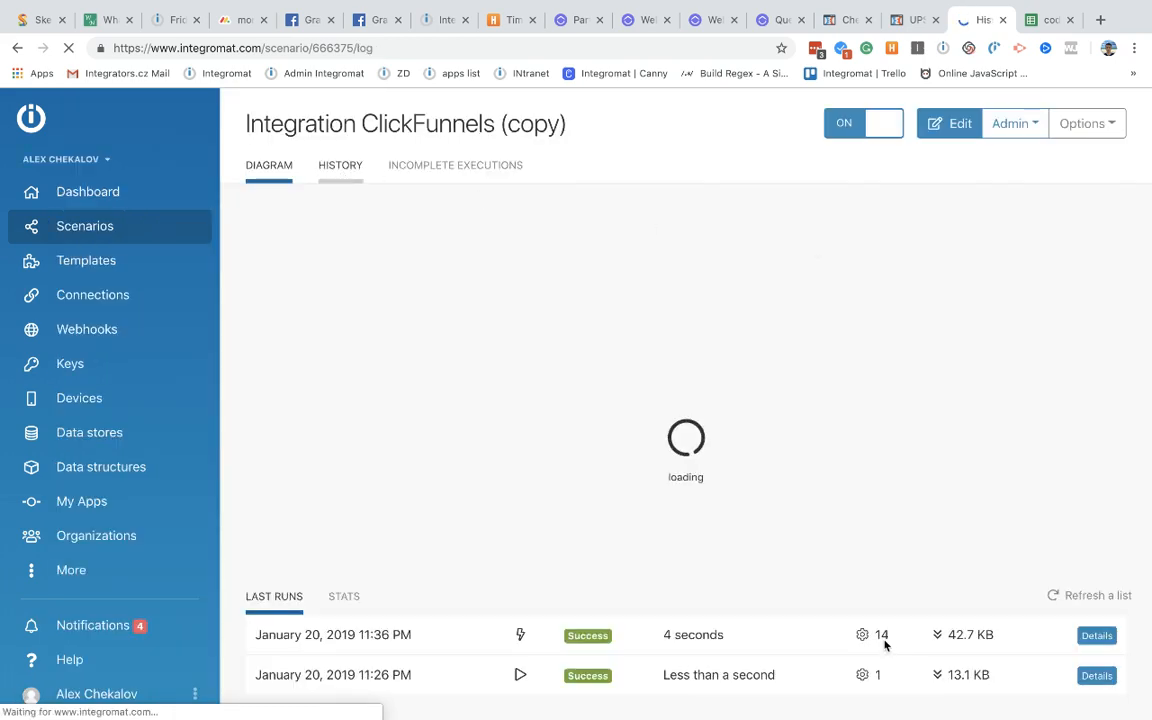
{"action": "left_click", "coordinate": [267, 162]}
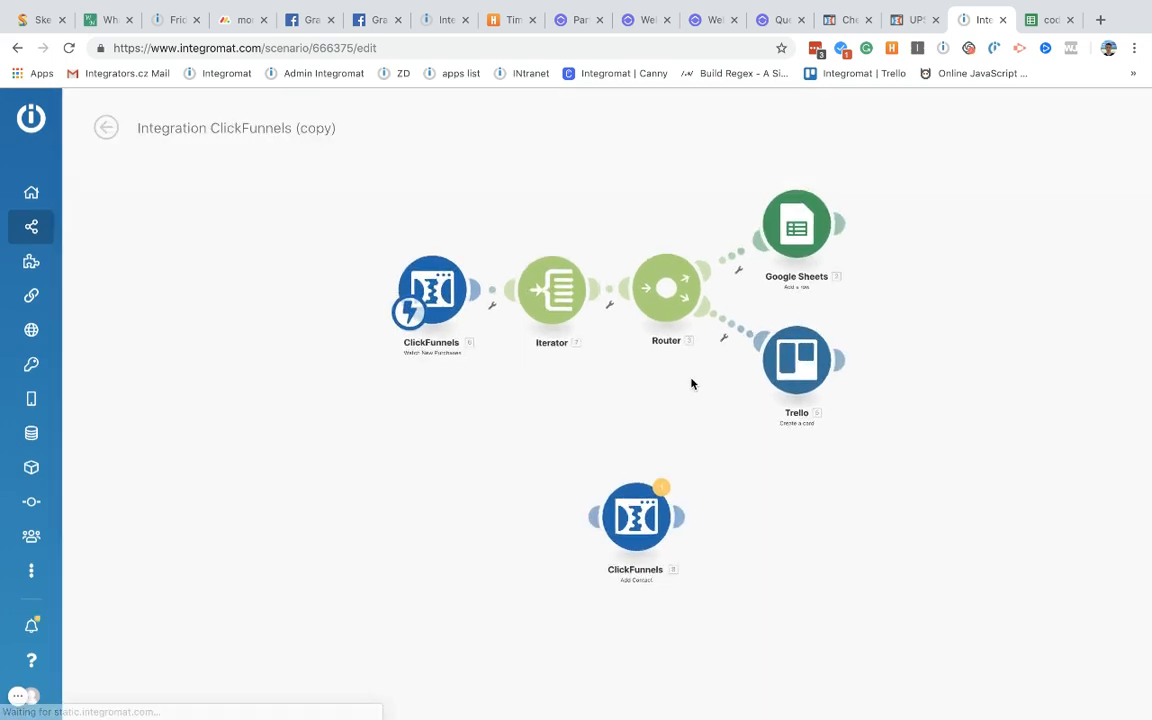
{"action": "left_click_drag", "start_coordinate": [622, 400], "coordinate": [620, 586]}
{"action": "scroll", "coordinate": [621, 477], "scroll_direction": "up", "scroll_amount": 3}
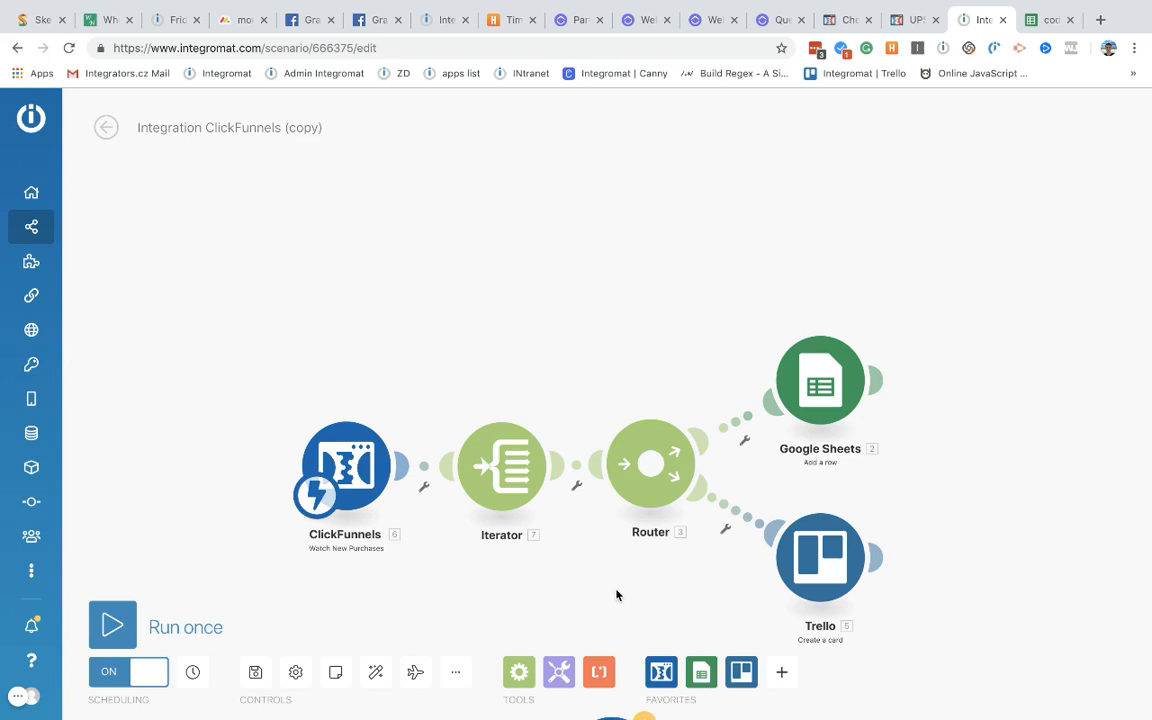
{"action": "left_click_drag", "start_coordinate": [607, 505], "coordinate": [605, 631]}
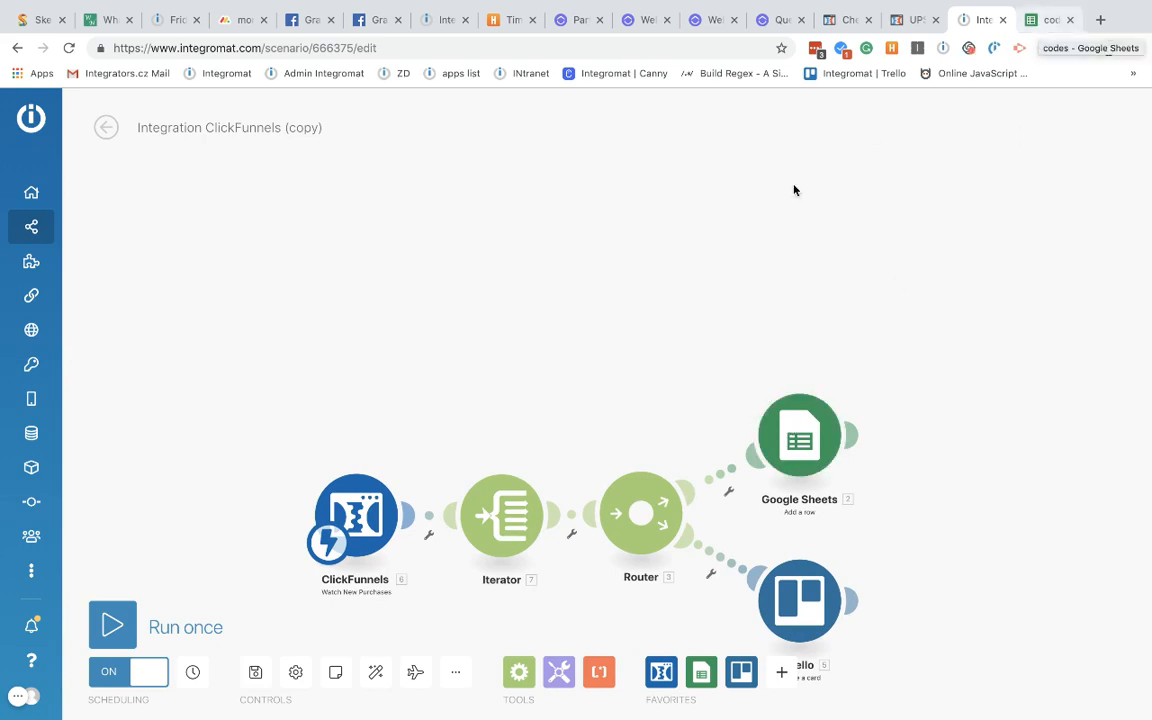
{"action": "key", "text": "super+space"}
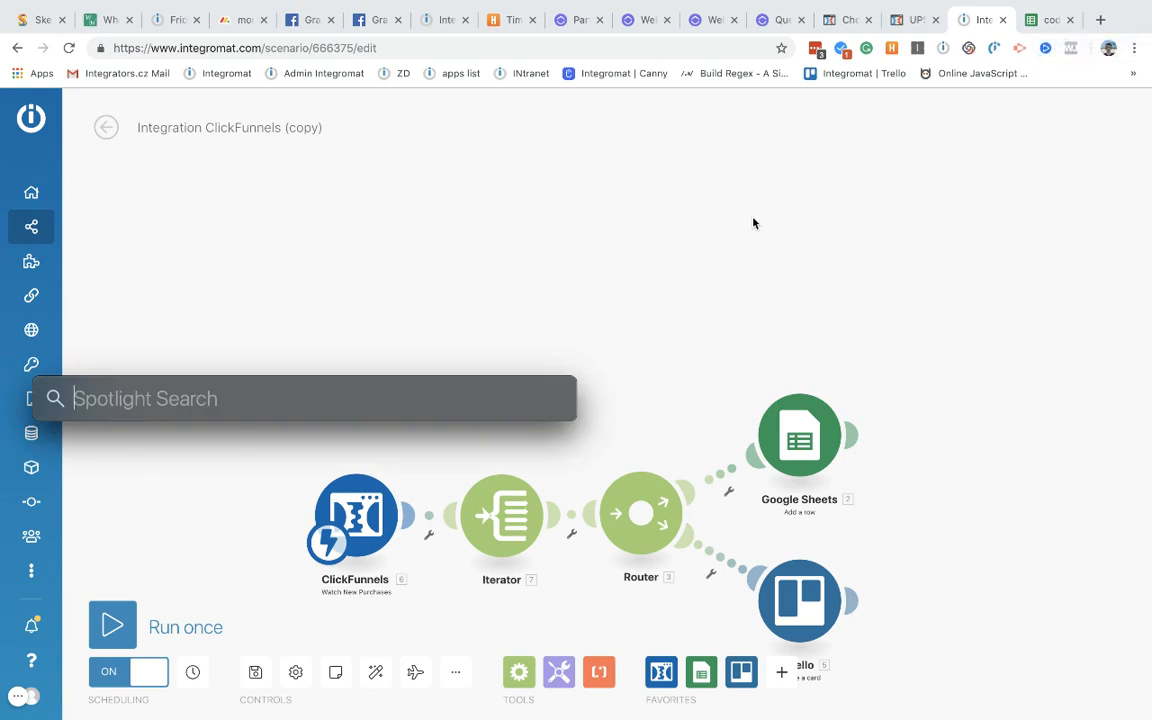
{"action": "type", "text": "10000/14"}
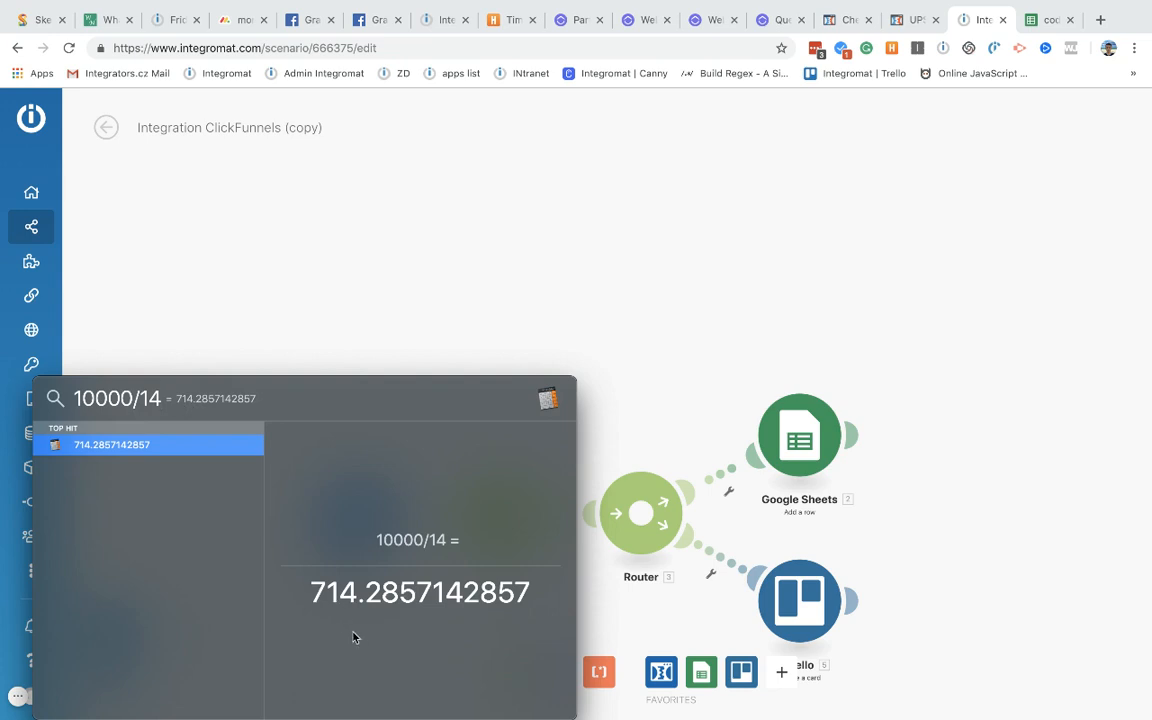
{"action": "left_click_drag", "start_coordinate": [311, 592], "coordinate": [357, 596]}
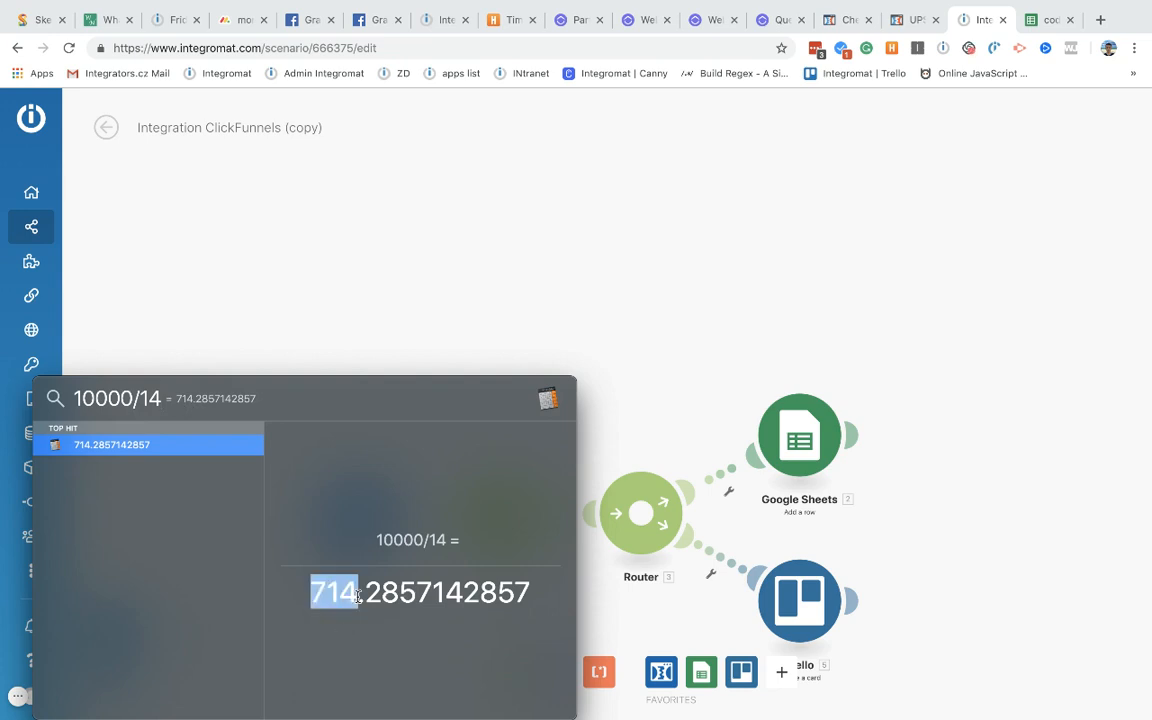
{"action": "left_click", "coordinate": [428, 250]}
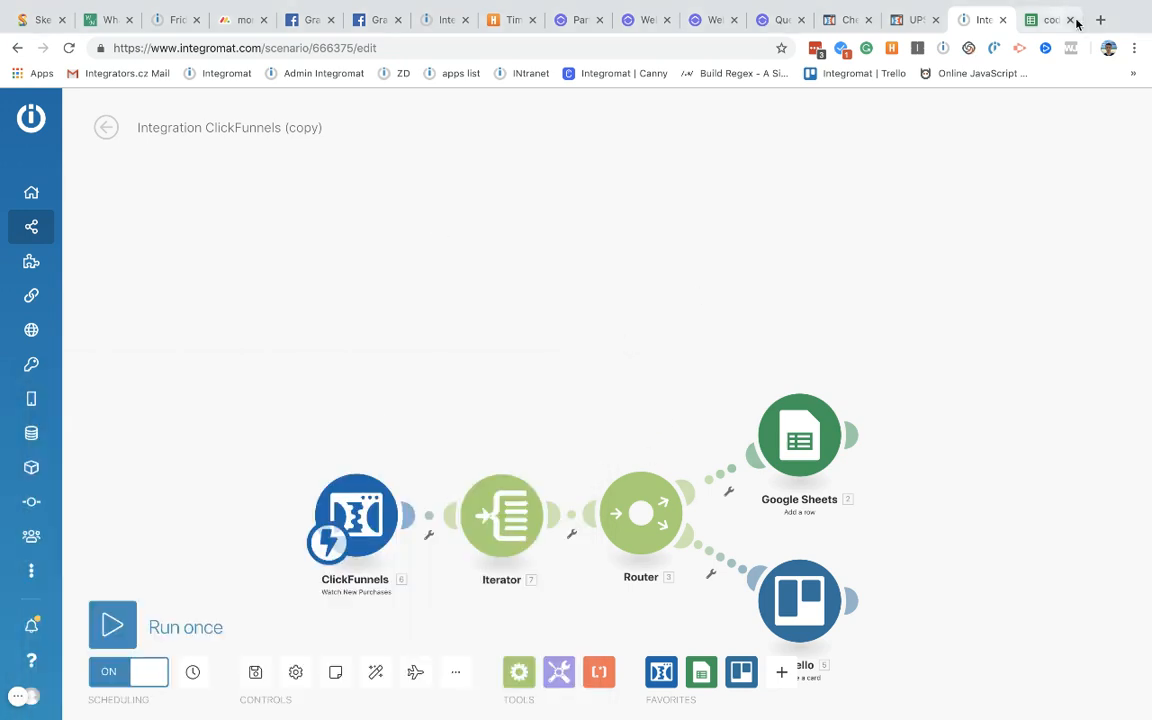
Step: Select order rows 7–12 and check the price sums in E7:E8 and E11:E12
{"action": "left_click", "coordinate": [1045, 20]}
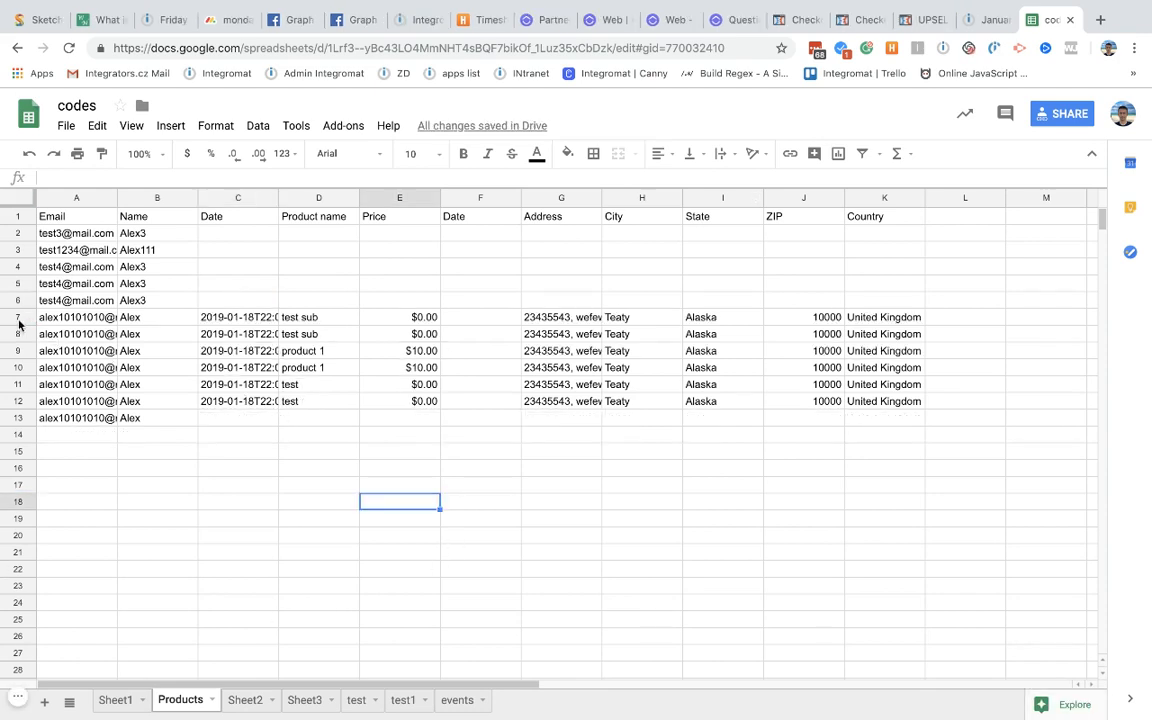
{"action": "left_click_drag", "start_coordinate": [18, 323], "coordinate": [18, 403]}
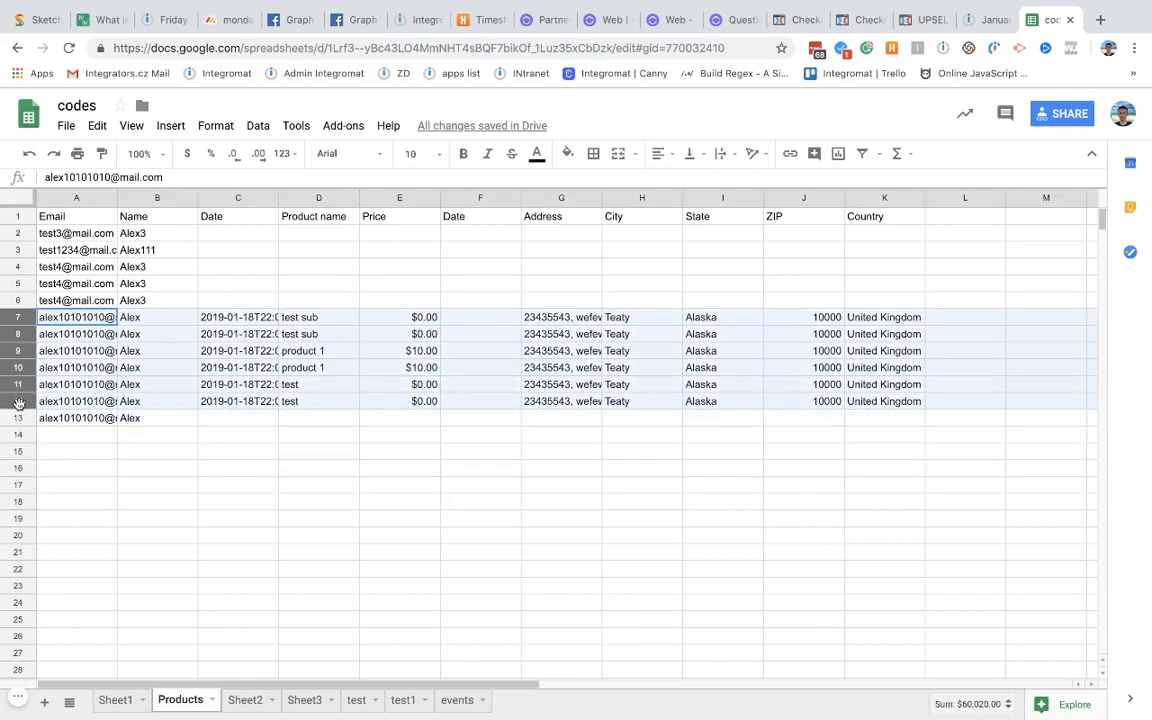
{"action": "left_click", "coordinate": [390, 318]}
{"action": "left_click", "coordinate": [422, 336]}
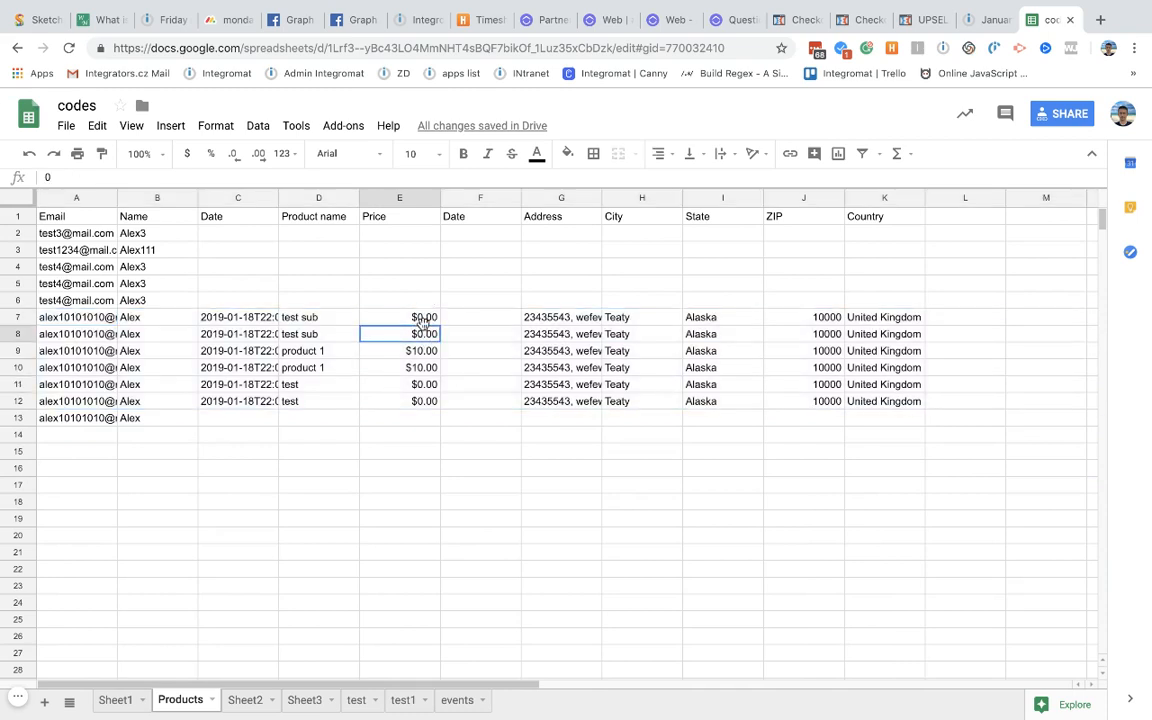
{"action": "left_click", "coordinate": [424, 318], "text": "shift"}
{"action": "left_click_drag", "start_coordinate": [429, 387], "coordinate": [429, 401]}
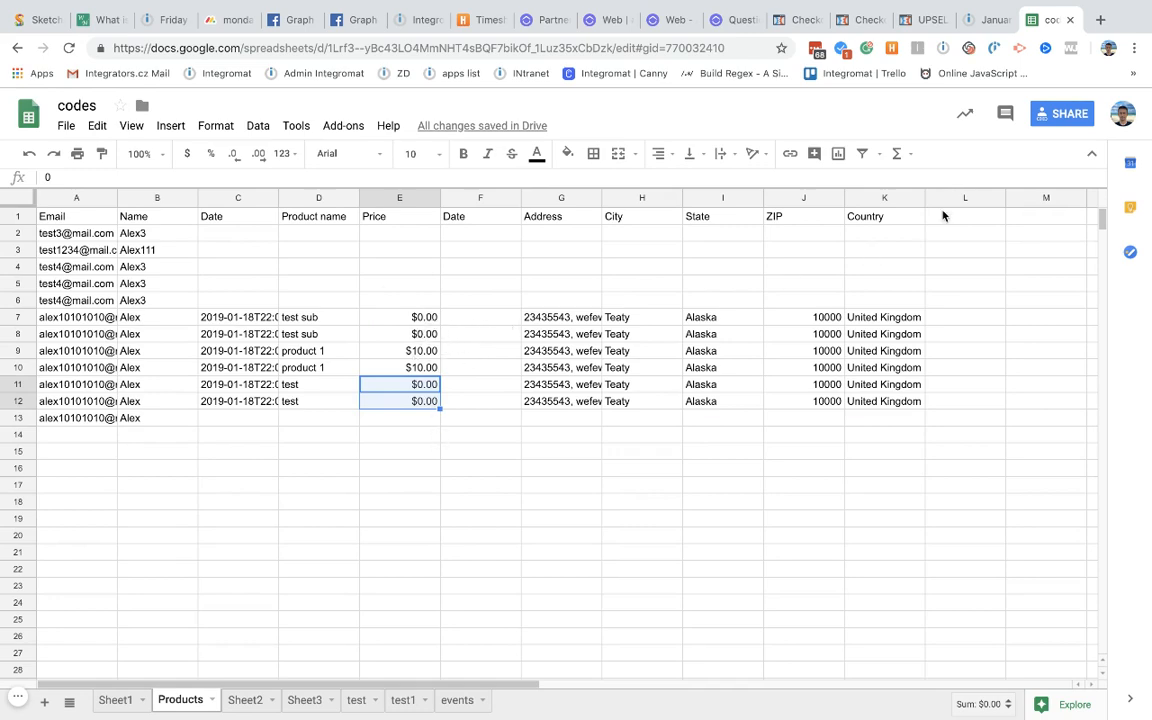
{"action": "left_click", "coordinate": [855, 26]}
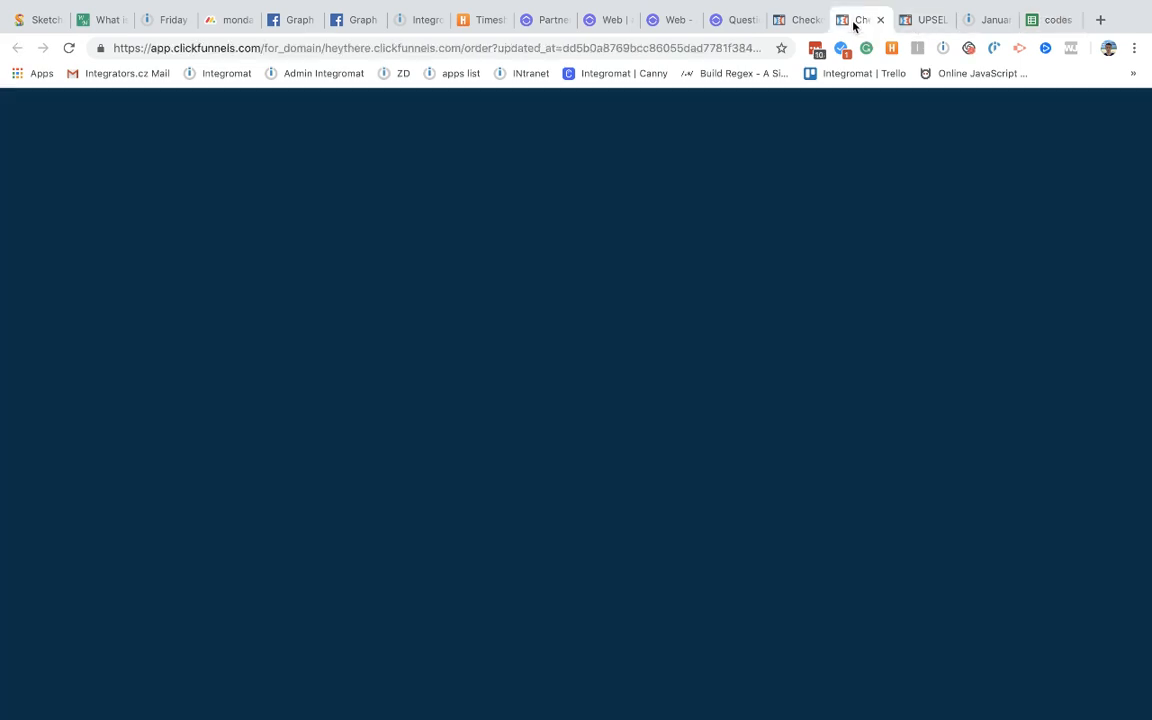
Step: Highlight the order lines and confirm product 1's $10 price on the order page
{"action": "scroll", "coordinate": [540, 520], "scroll_direction": "down", "scroll_amount": 10}
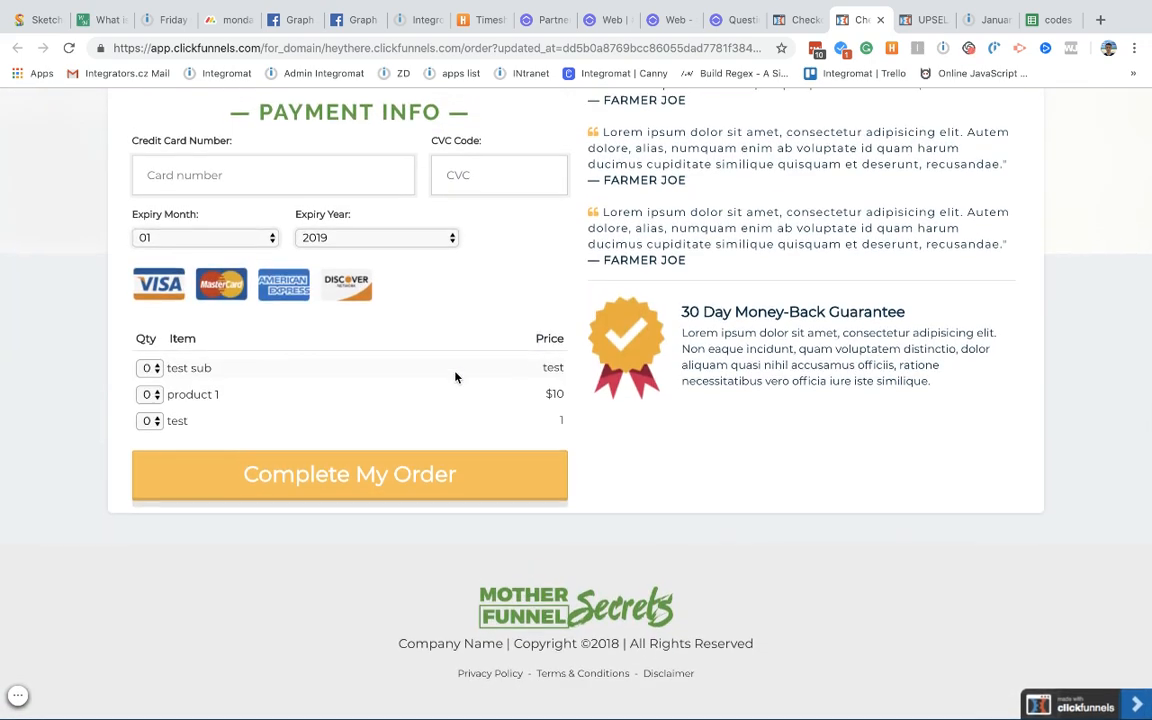
{"action": "left_click_drag", "start_coordinate": [544, 372], "coordinate": [575, 422]}
{"action": "left_click_drag", "start_coordinate": [546, 366], "coordinate": [581, 371]}
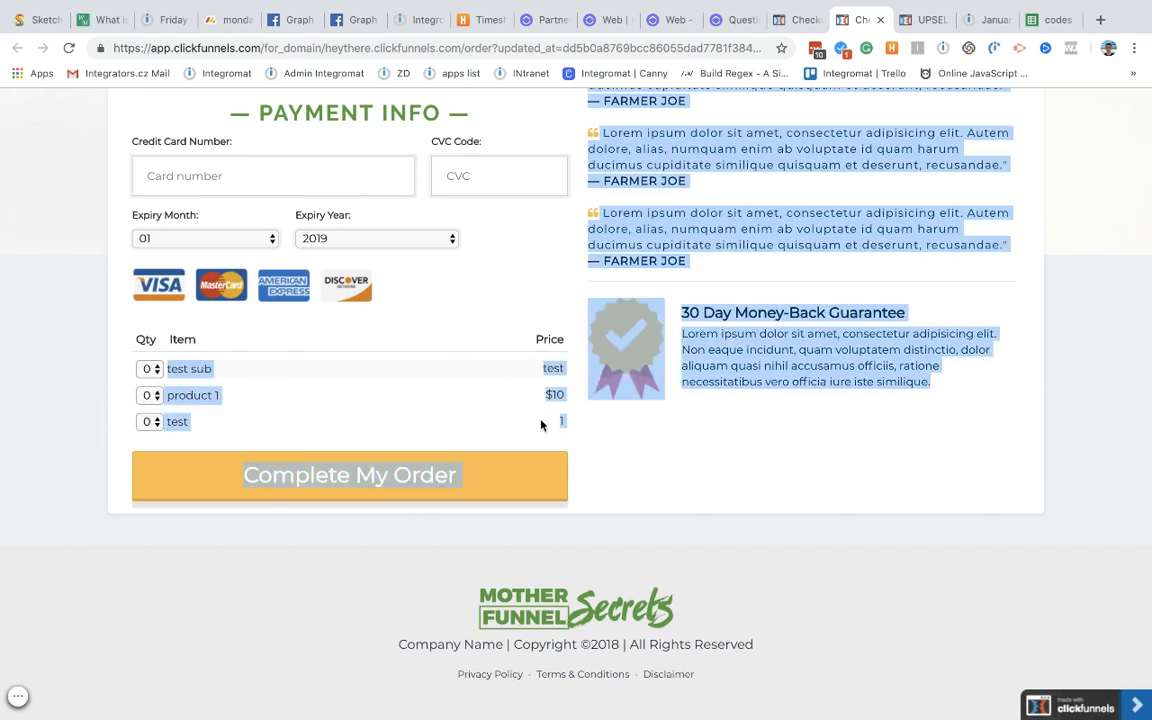
{"action": "left_click_drag", "start_coordinate": [541, 426], "coordinate": [568, 421]}
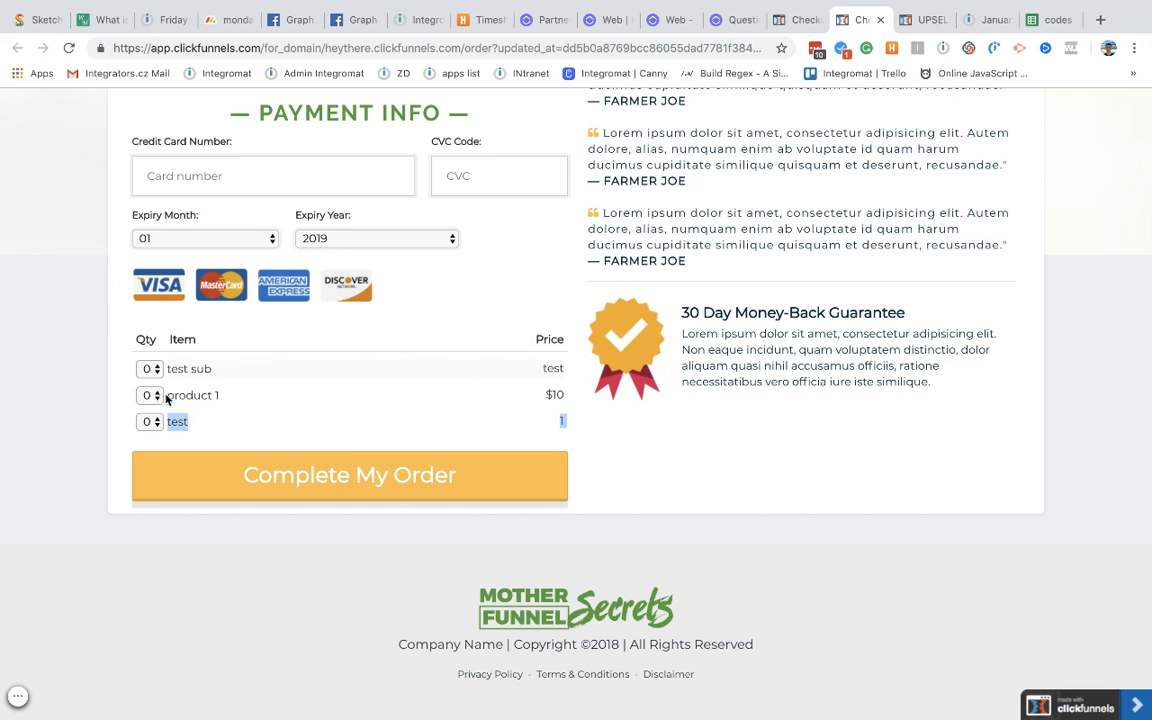
{"action": "left_click_drag", "start_coordinate": [549, 391], "coordinate": [584, 400]}
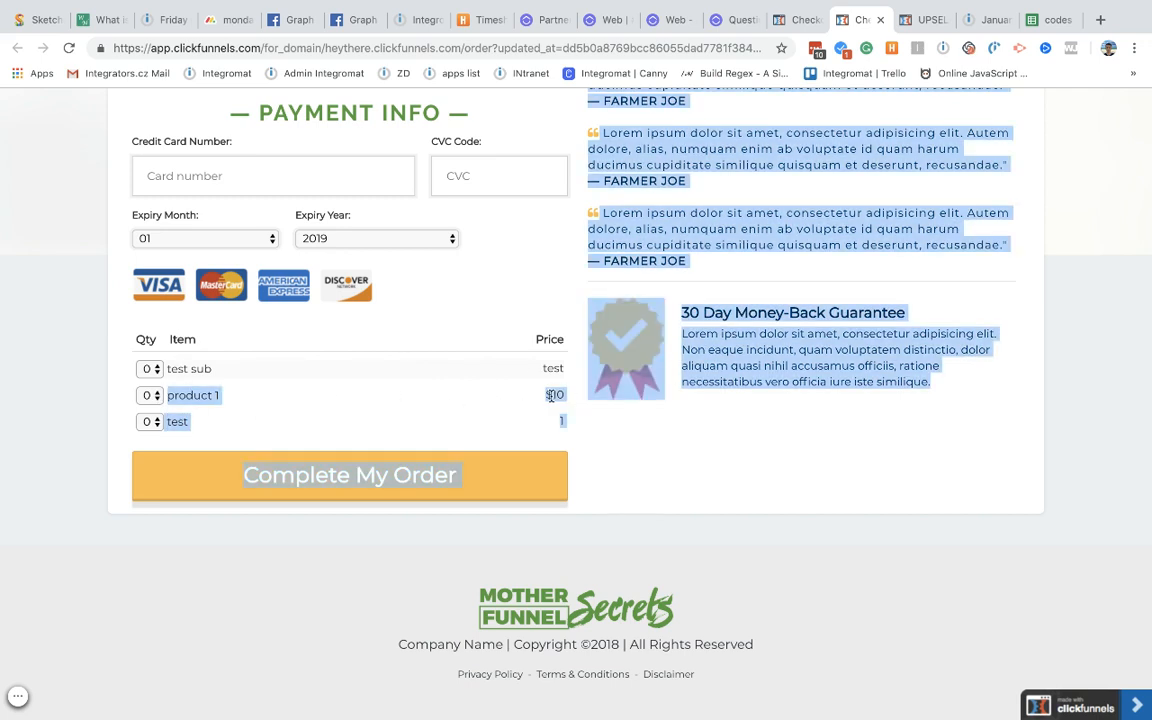
{"action": "double_click", "coordinate": [552, 396]}
{"action": "left_click", "coordinate": [975, 19]}
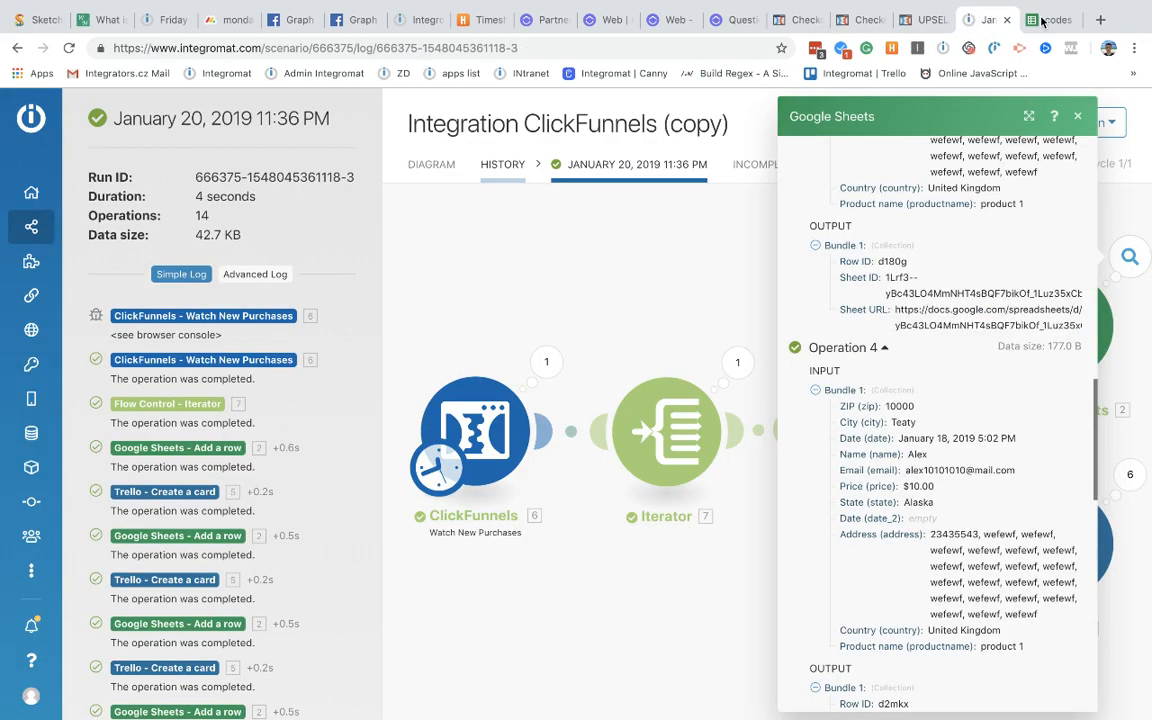
Step: Select E9:E10 to confirm the two product 1 prices of $10.00 sum to $20.00
{"action": "key", "text": "ctrl+Tab"}
{"action": "left_click", "coordinate": [418, 368]}
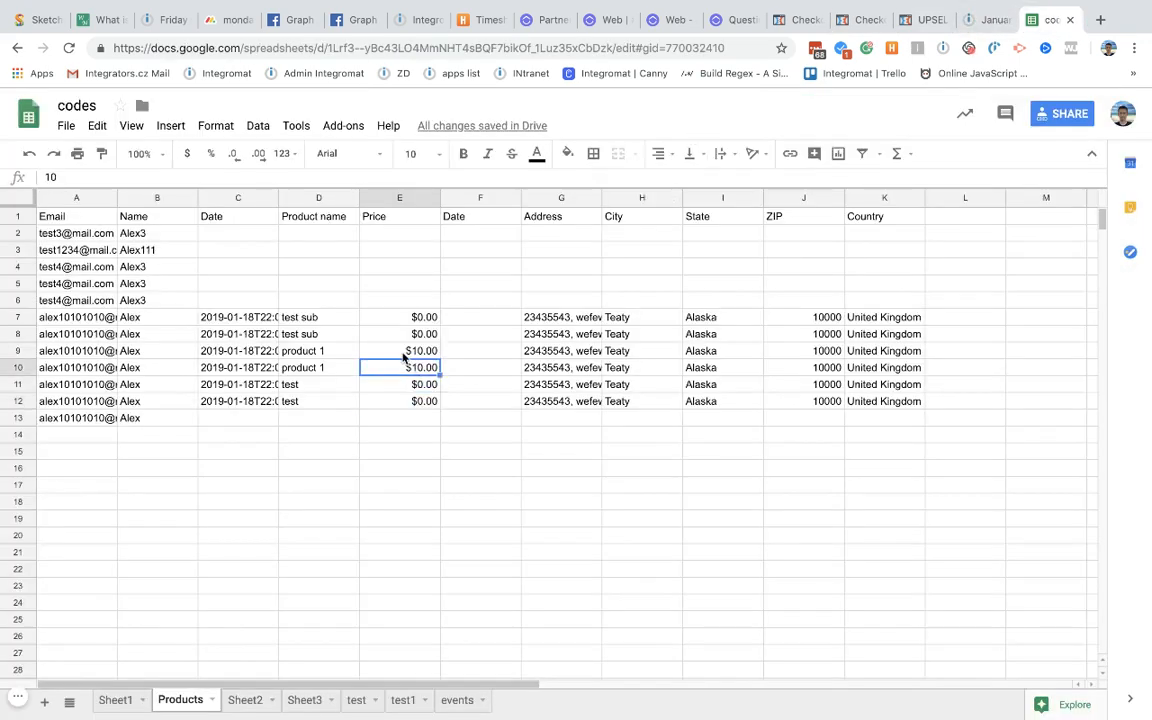
{"action": "left_click", "coordinate": [404, 352], "text": "shift"}
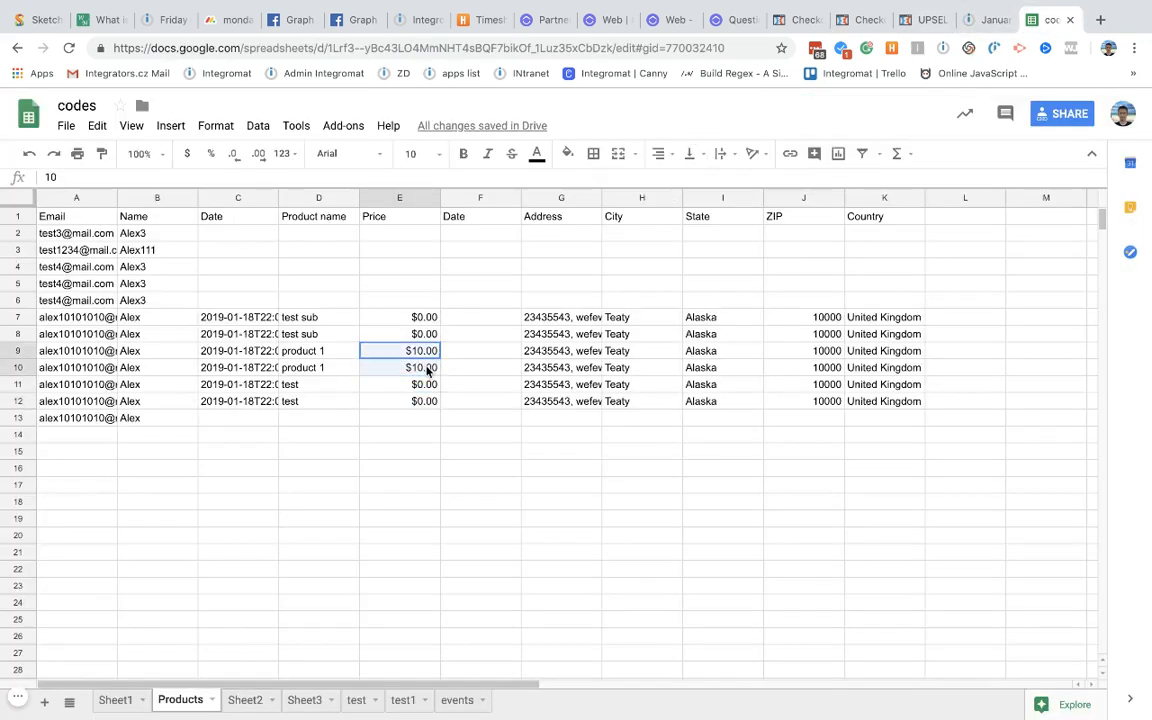
{"action": "left_click", "coordinate": [17, 355]}
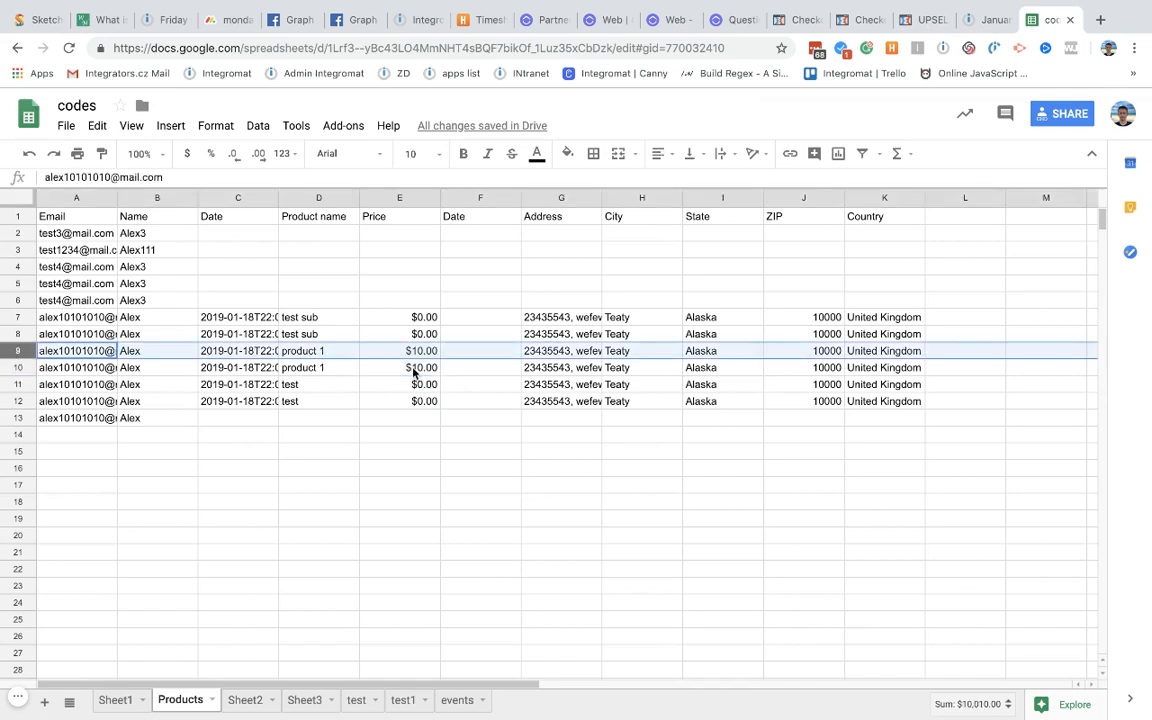
{"action": "left_click_drag", "start_coordinate": [414, 368], "coordinate": [412, 357]}
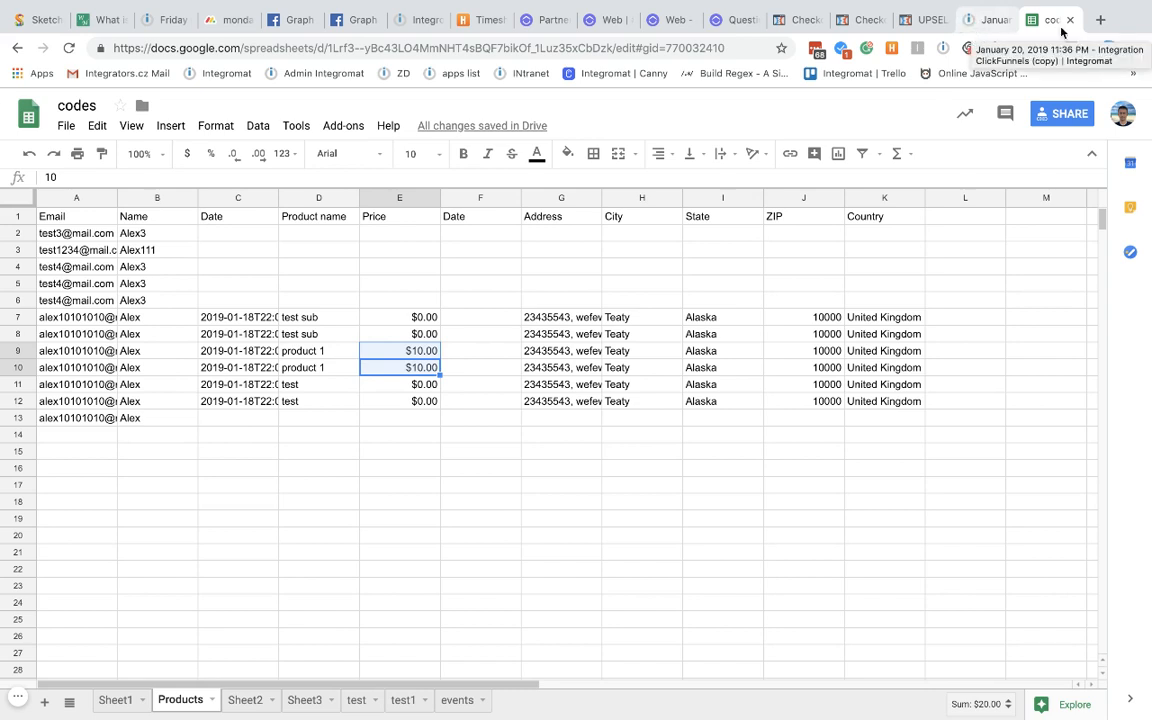
{"action": "left_click", "coordinate": [1100, 19]}
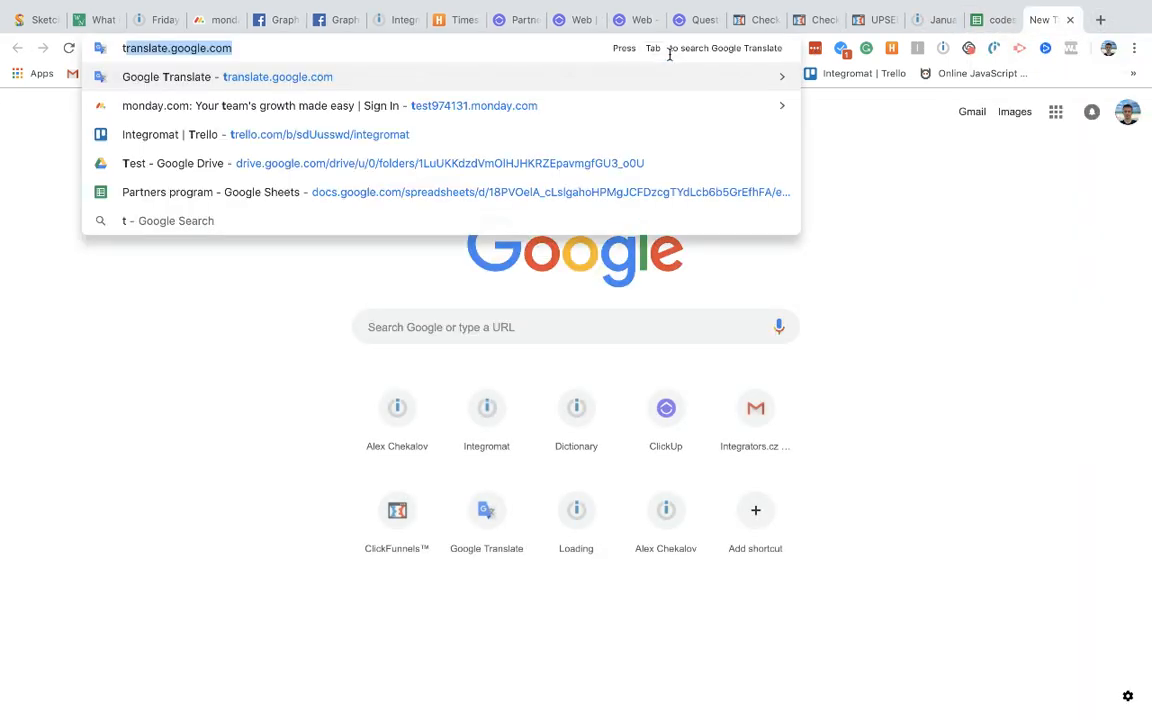
Step: Open the Trello Integromat board and review both Product - test cards, including the $42.00 total
{"action": "key", "text": "Return"}
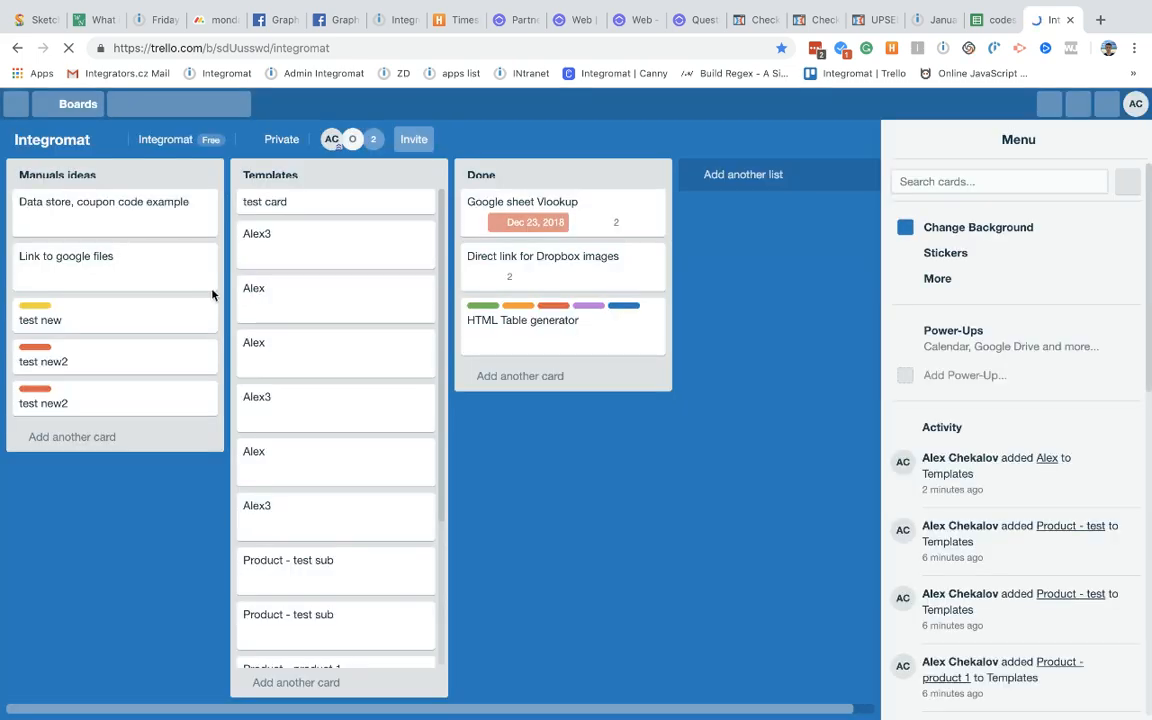
{"action": "scroll", "coordinate": [327, 478], "scroll_direction": "down", "scroll_amount": 2}
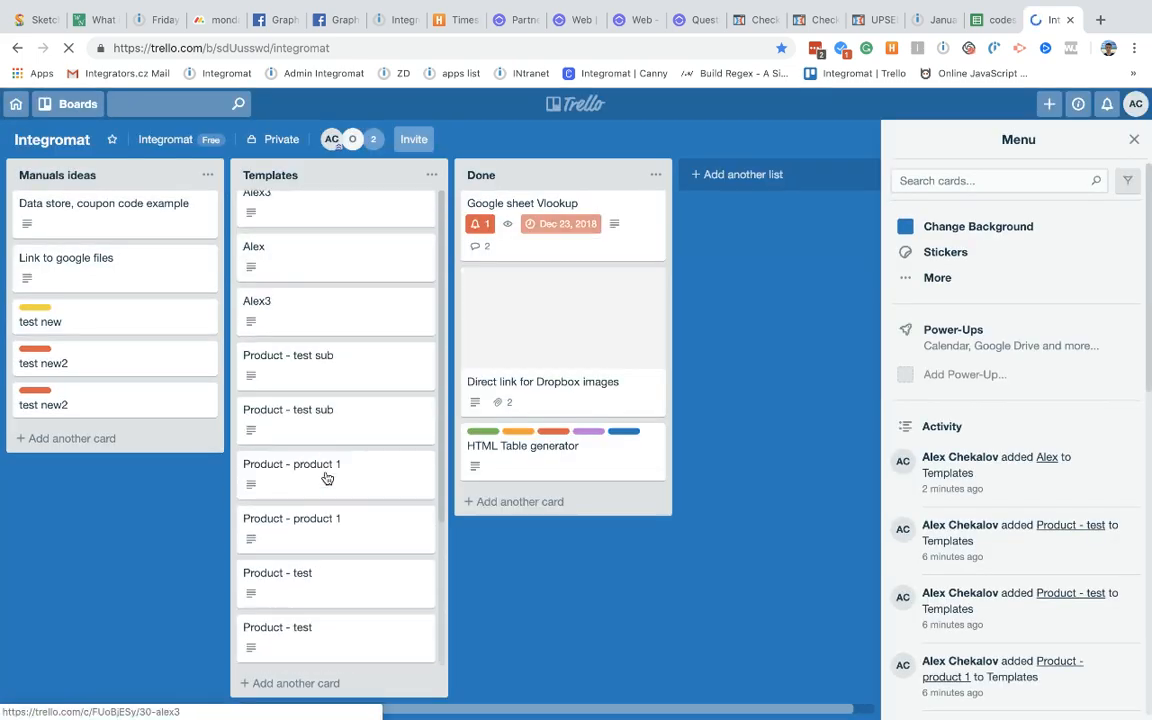
{"action": "left_click", "coordinate": [300, 580]}
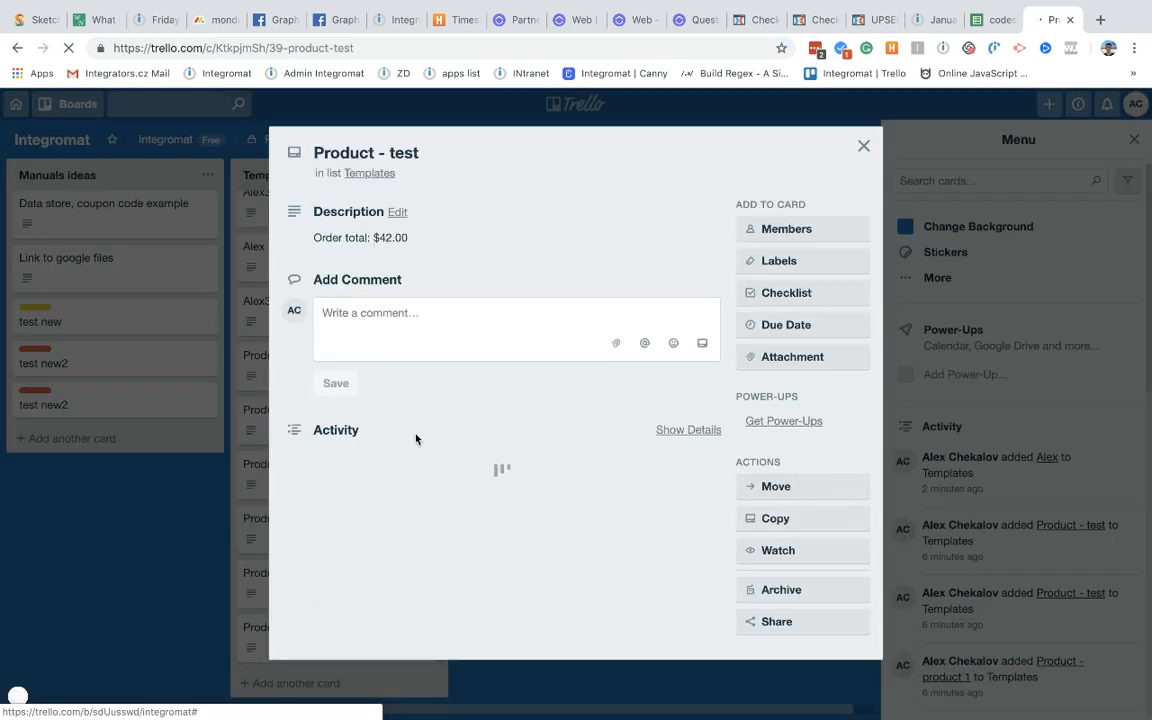
{"action": "left_click_drag", "start_coordinate": [316, 237], "coordinate": [408, 238]}
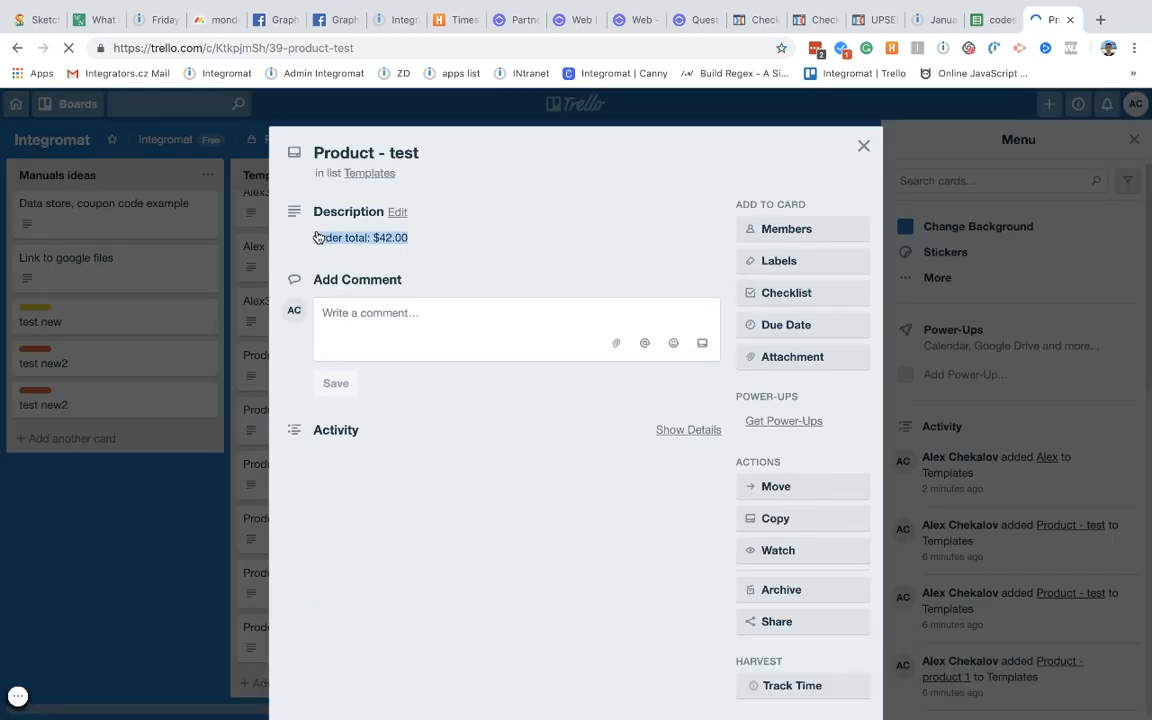
{"action": "left_click", "coordinate": [398, 153]}
{"action": "left_click", "coordinate": [881, 129]}
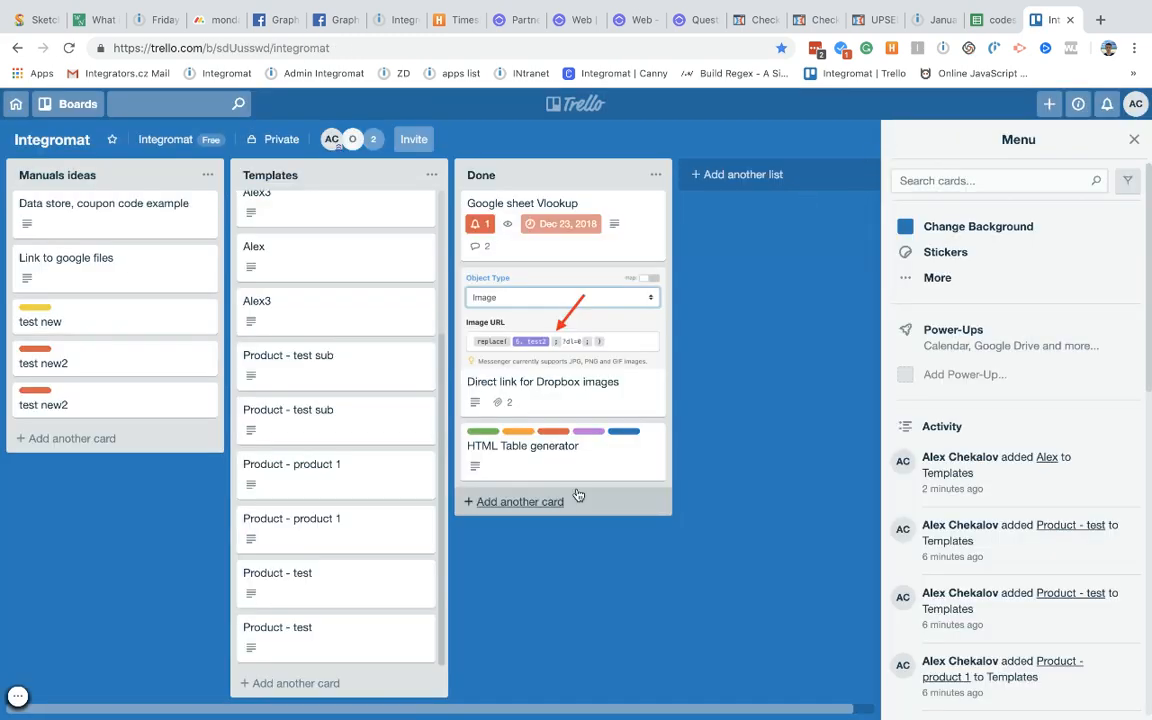
{"action": "left_click", "coordinate": [324, 632]}
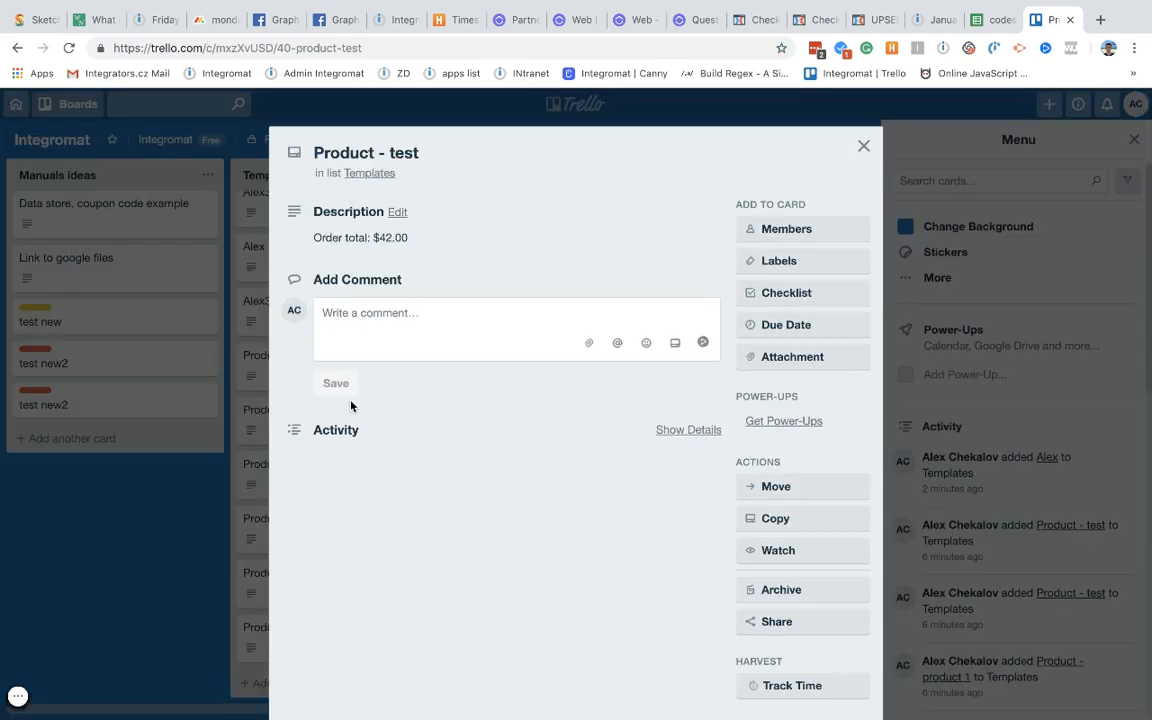
{"action": "left_click", "coordinate": [864, 147]}
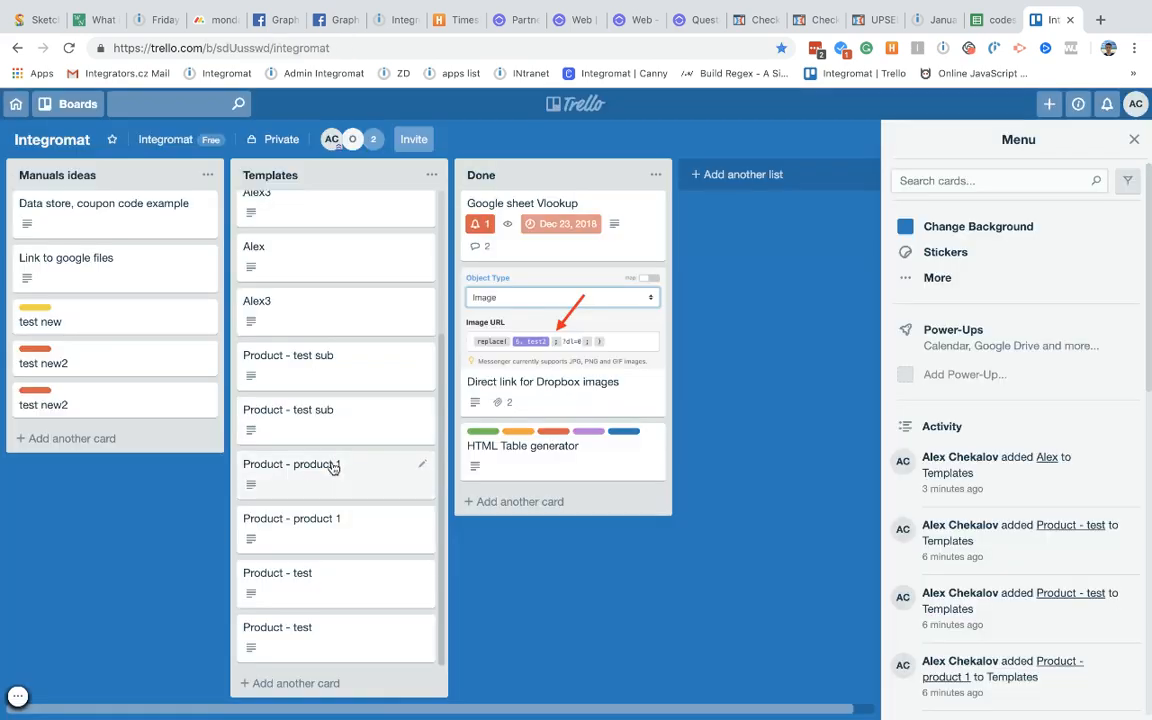
Step: Review the Alex3 card's new lead description, then close it
{"action": "left_click", "coordinate": [262, 302]}
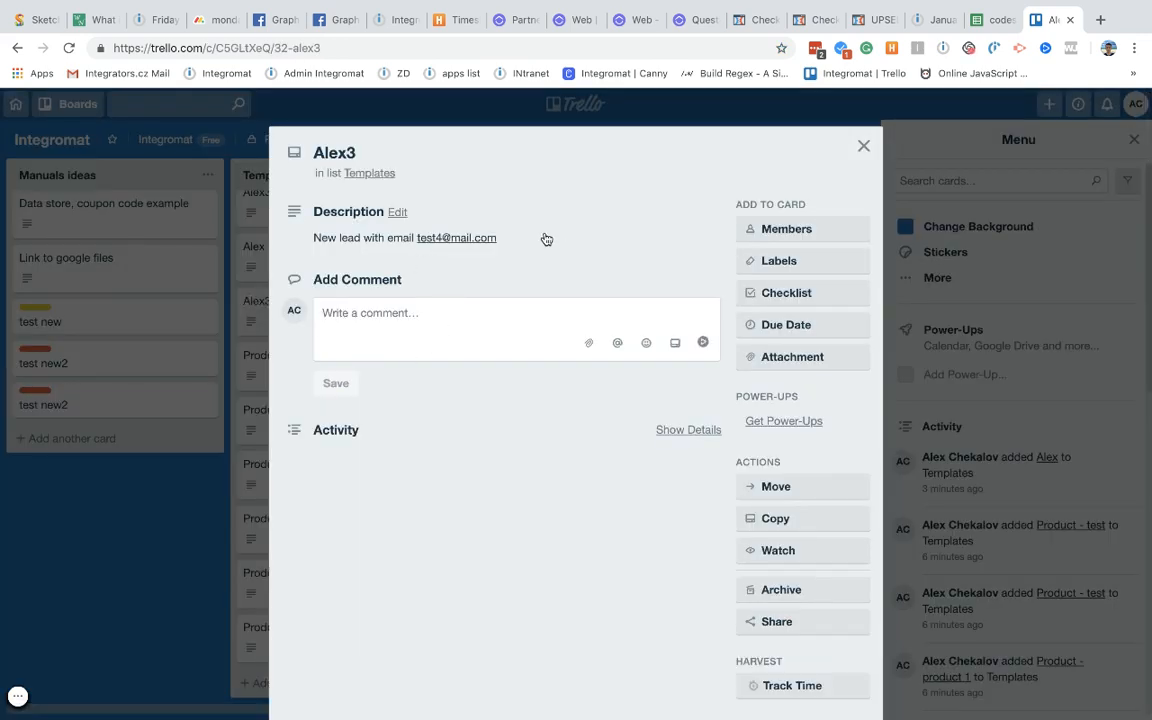
{"action": "left_click_drag", "start_coordinate": [545, 237], "coordinate": [301, 237]}
{"action": "left_click", "coordinate": [337, 241]}
{"action": "left_click", "coordinate": [152, 593]}
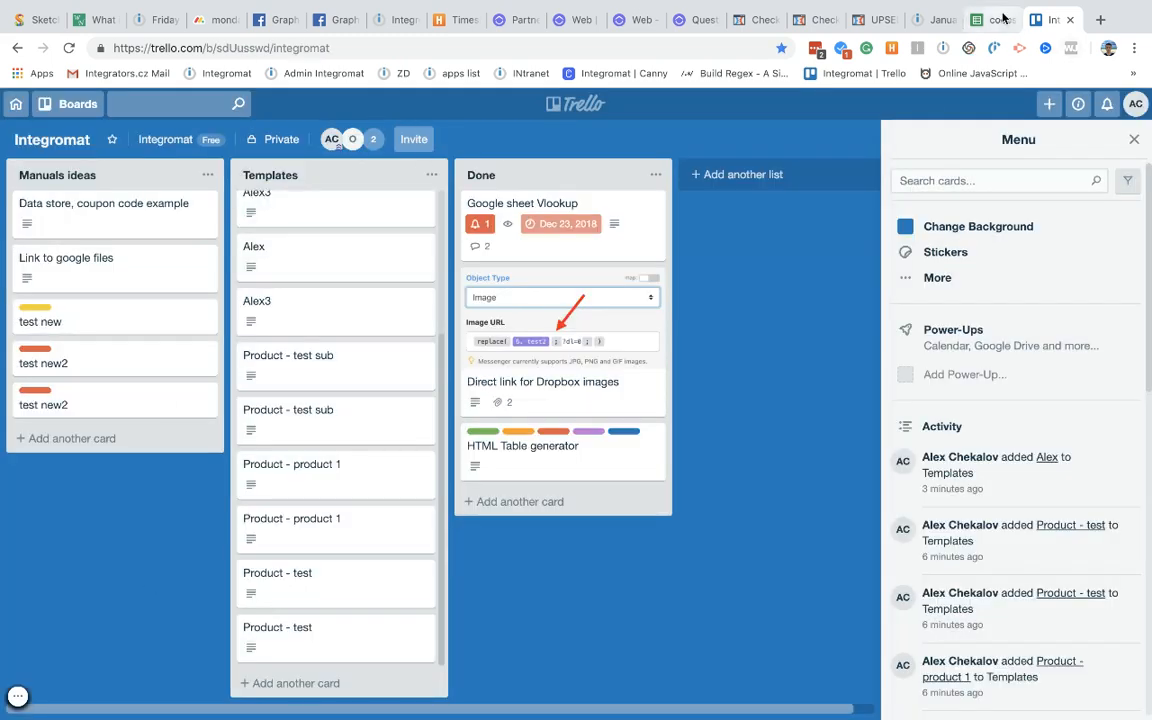
{"action": "left_click", "coordinate": [930, 20]}
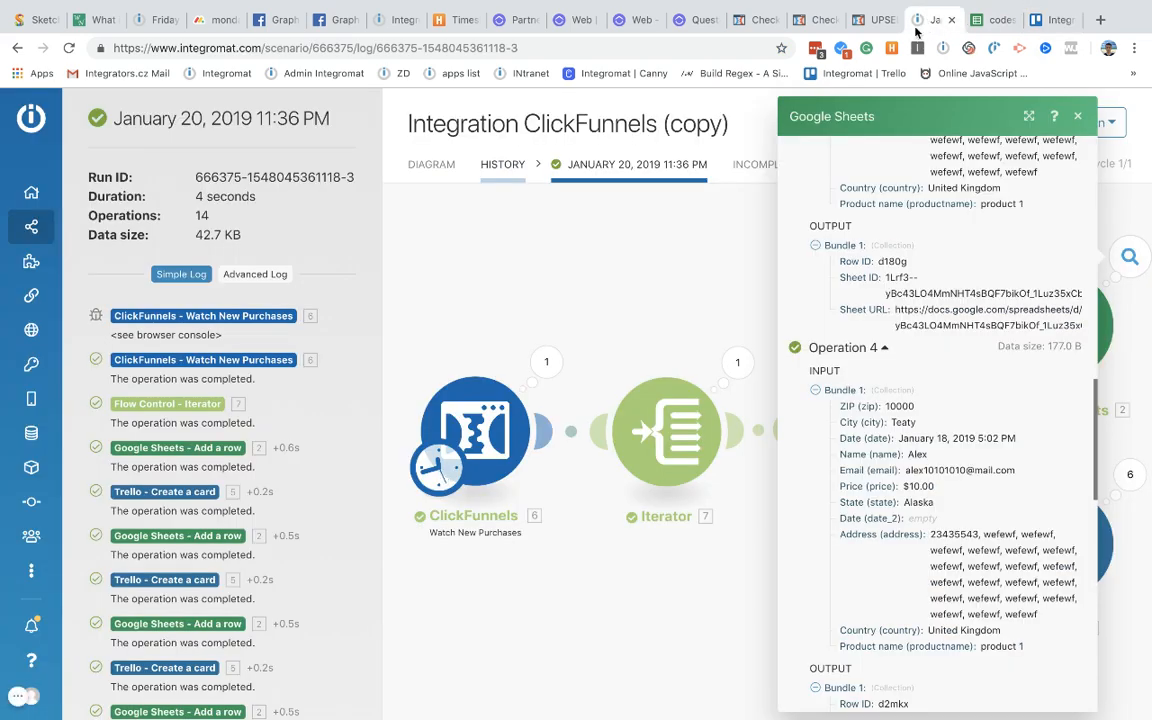
Step: Close the Google Sheets output panel and exit the order page editor to the Webinar Funnel steps
{"action": "left_click", "coordinate": [652, 273]}
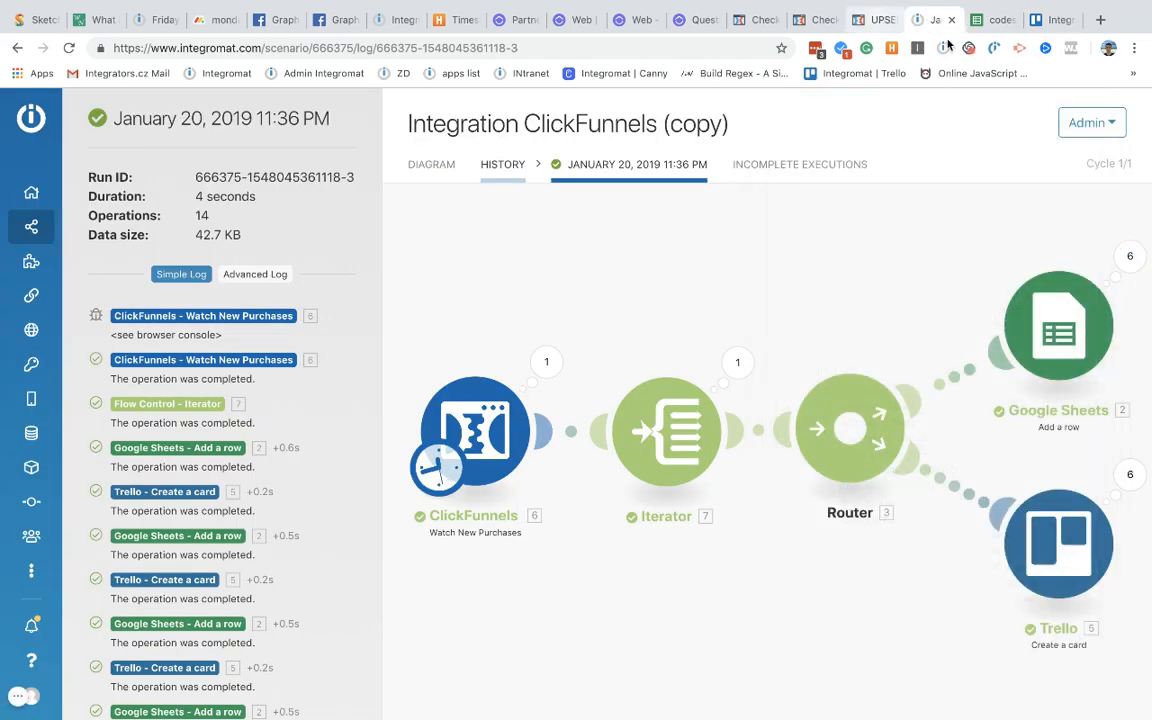
{"action": "left_click", "coordinate": [769, 21]}
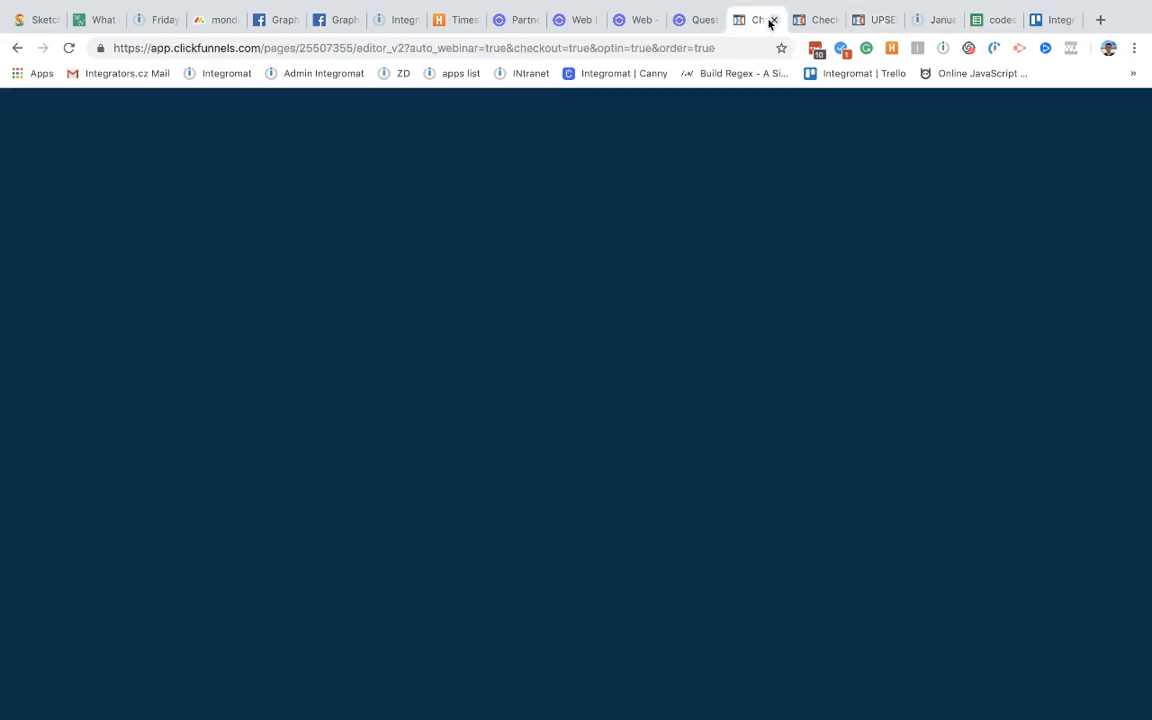
{"action": "left_click", "coordinate": [818, 21]}
{"action": "left_click", "coordinate": [769, 14]}
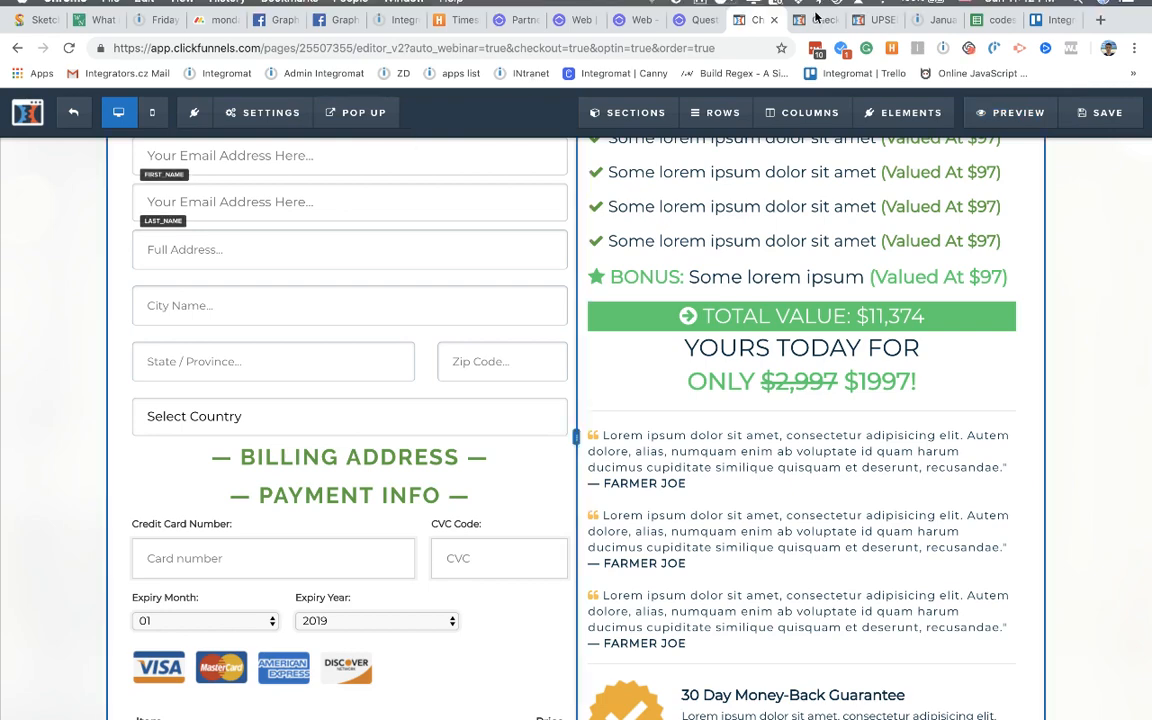
{"action": "left_click", "coordinate": [816, 19]}
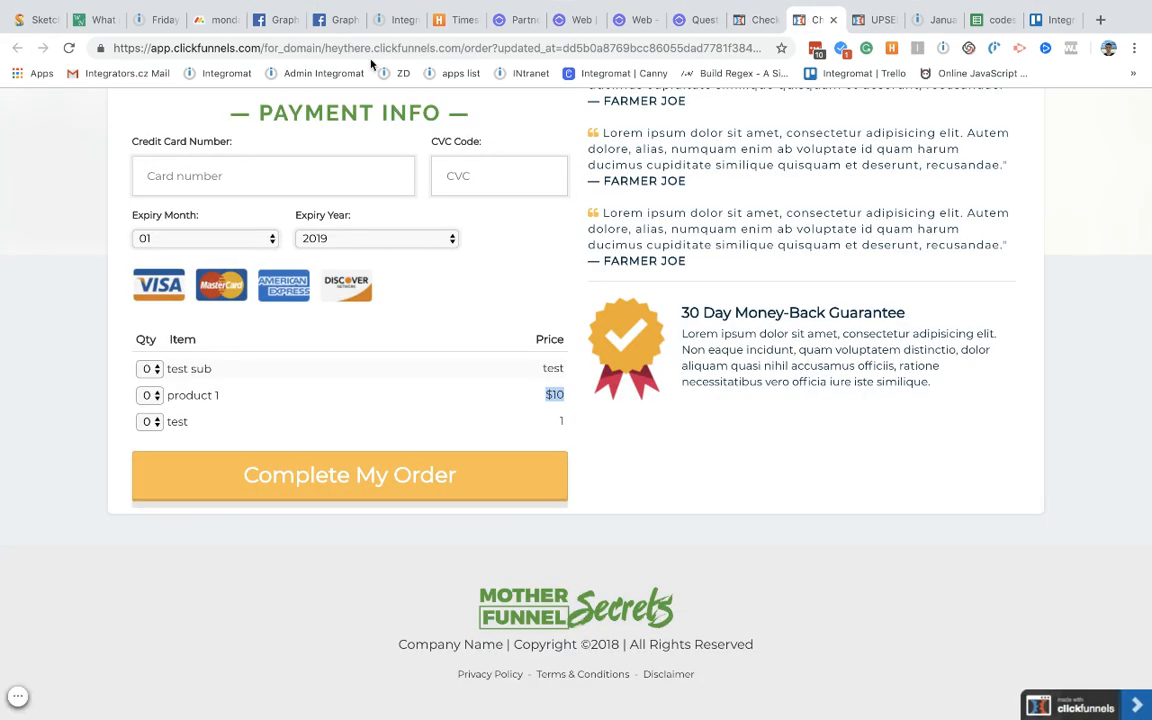
{"action": "left_click", "coordinate": [742, 22]}
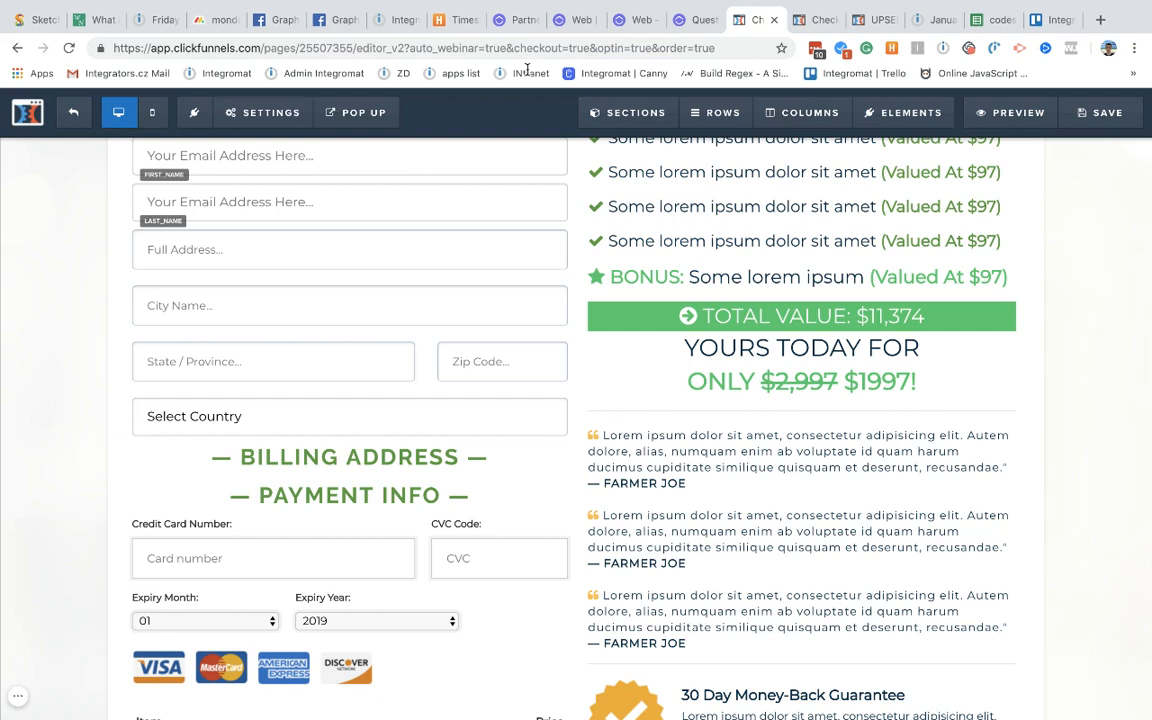
{"action": "left_click", "coordinate": [100, 134]}
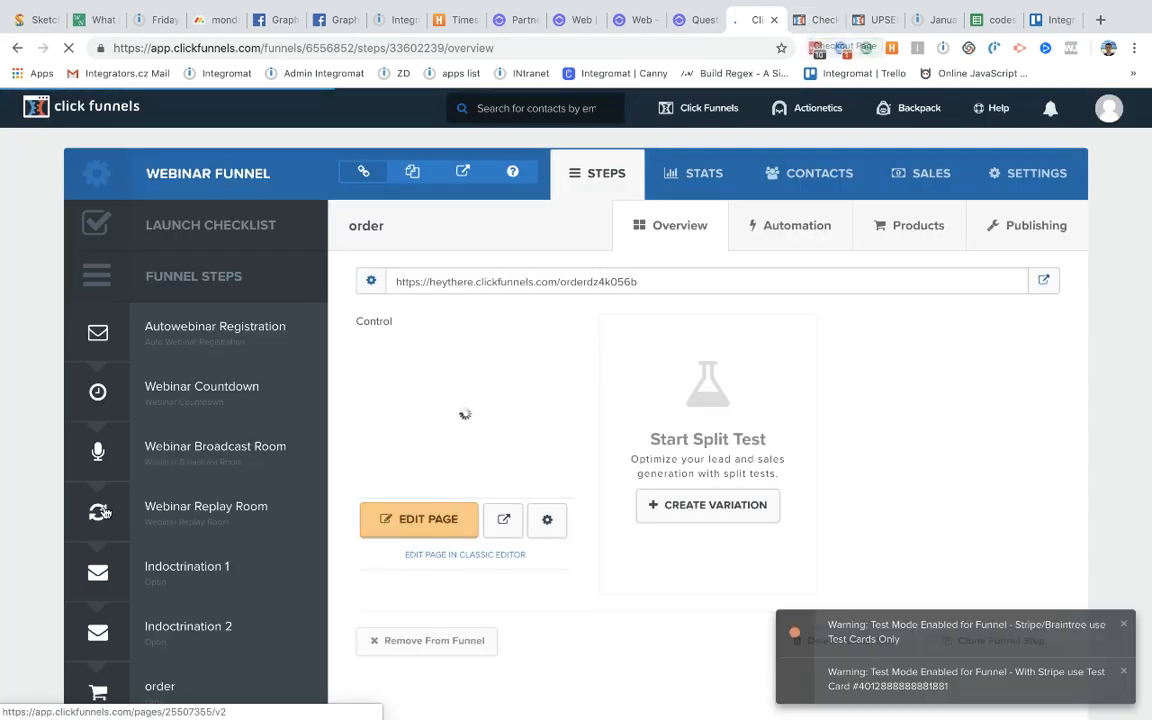
Step: Open the Webinar Replay Room funnel step's live page, then go back to the Integromat scenario diagram
{"action": "scroll", "coordinate": [268, 588], "scroll_direction": "down", "scroll_amount": 1}
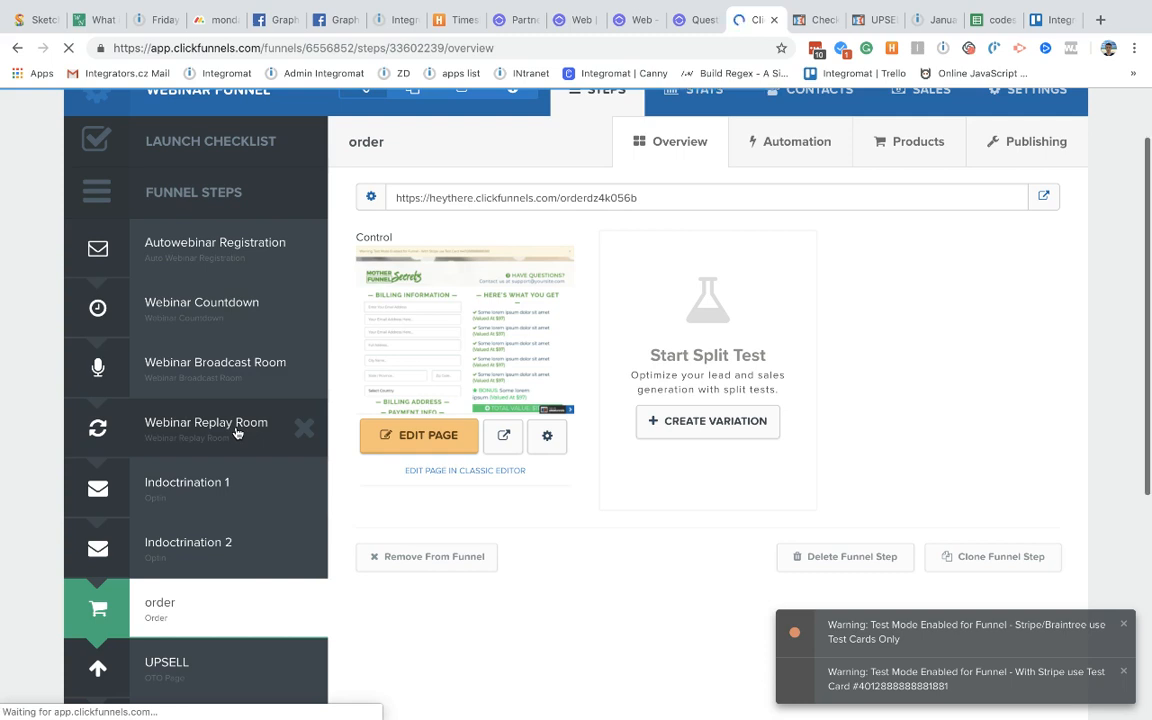
{"action": "left_click", "coordinate": [237, 432]}
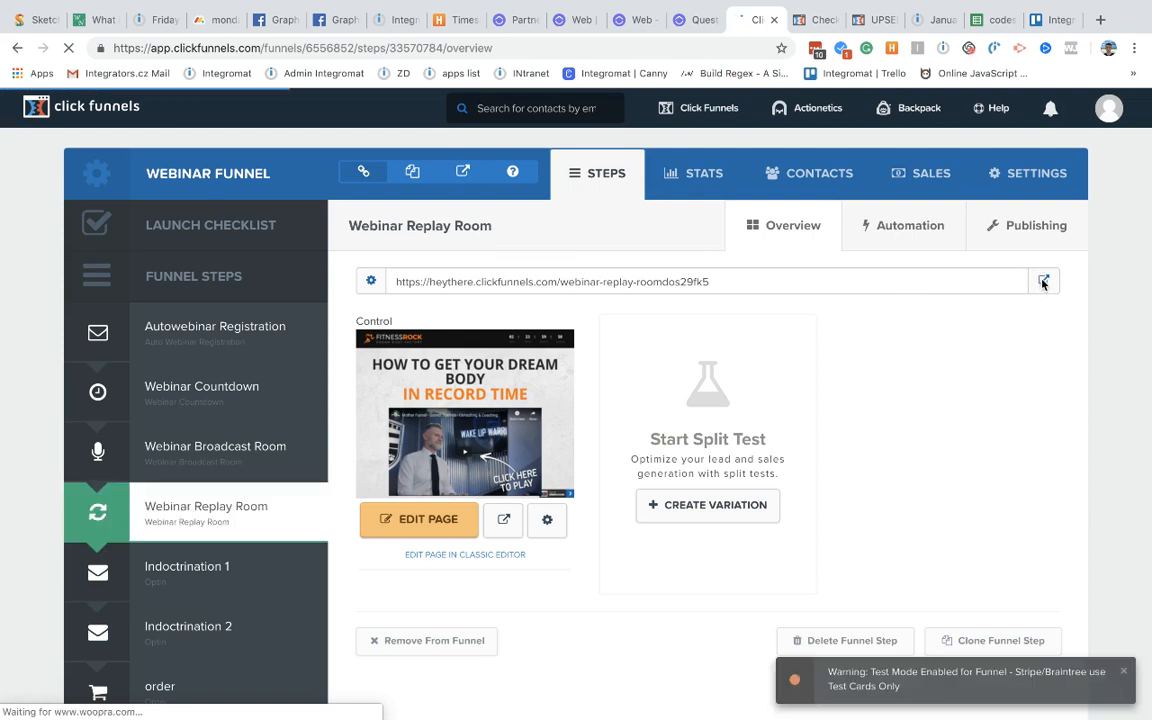
{"action": "left_click", "coordinate": [1044, 283]}
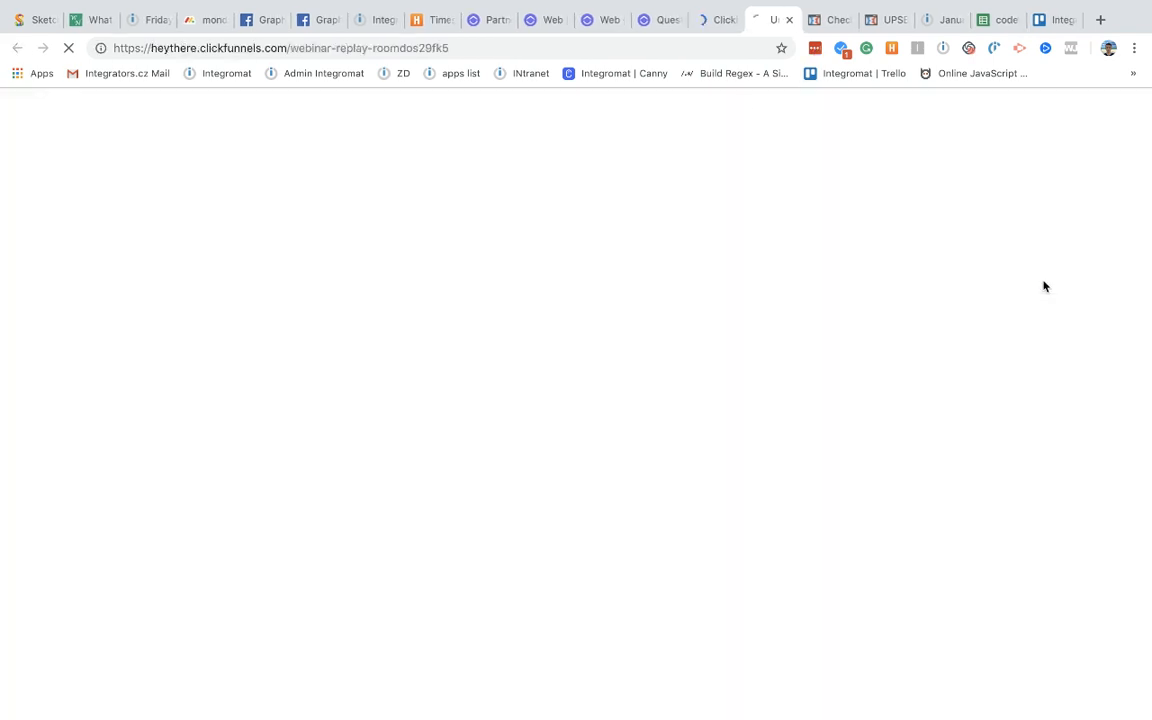
{"action": "left_click", "coordinate": [473, 54]}
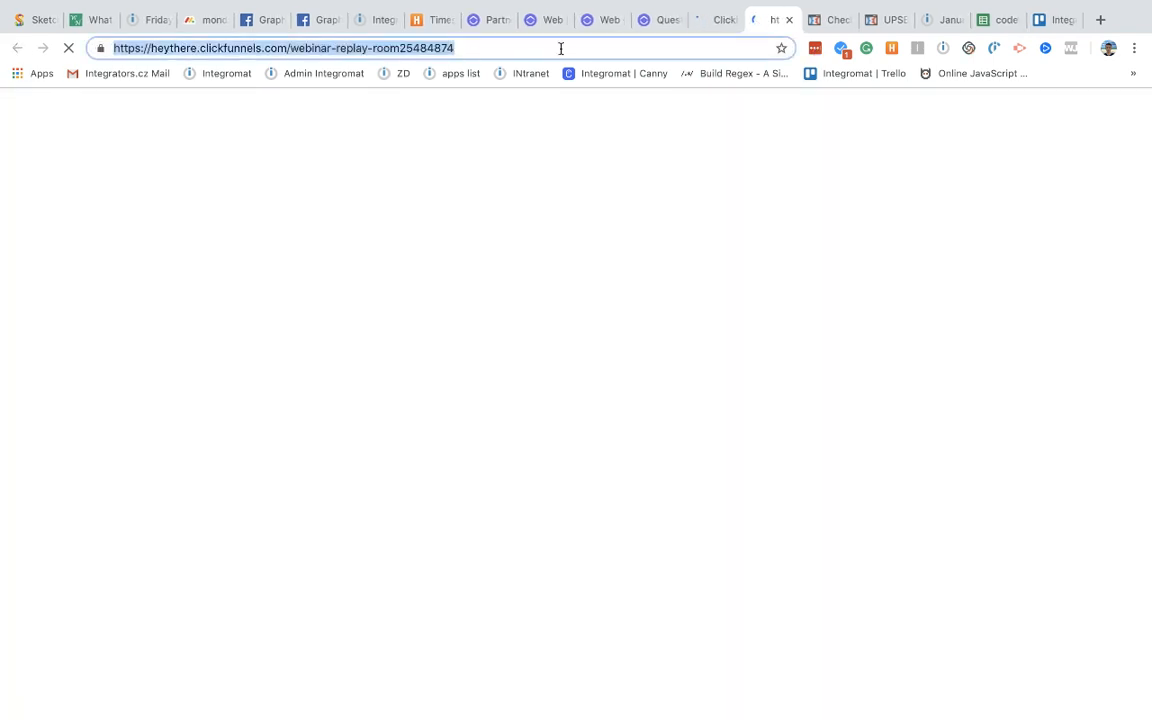
{"action": "left_click", "coordinate": [936, 22]}
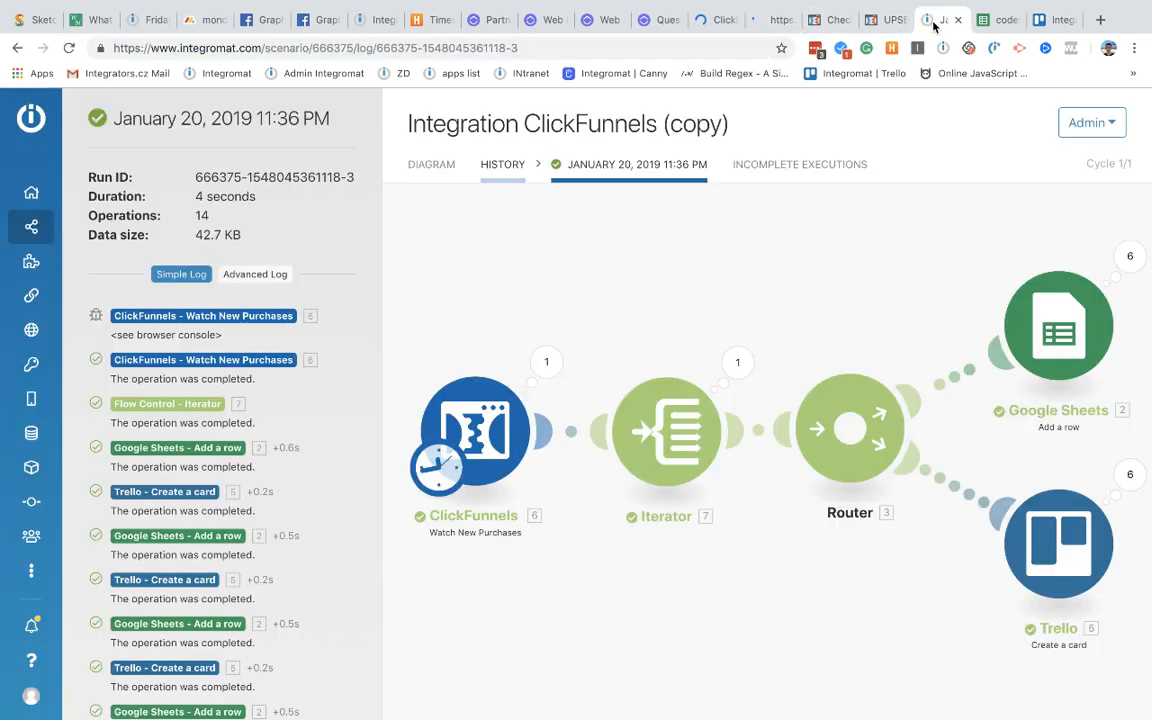
{"action": "left_click", "coordinate": [425, 165]}
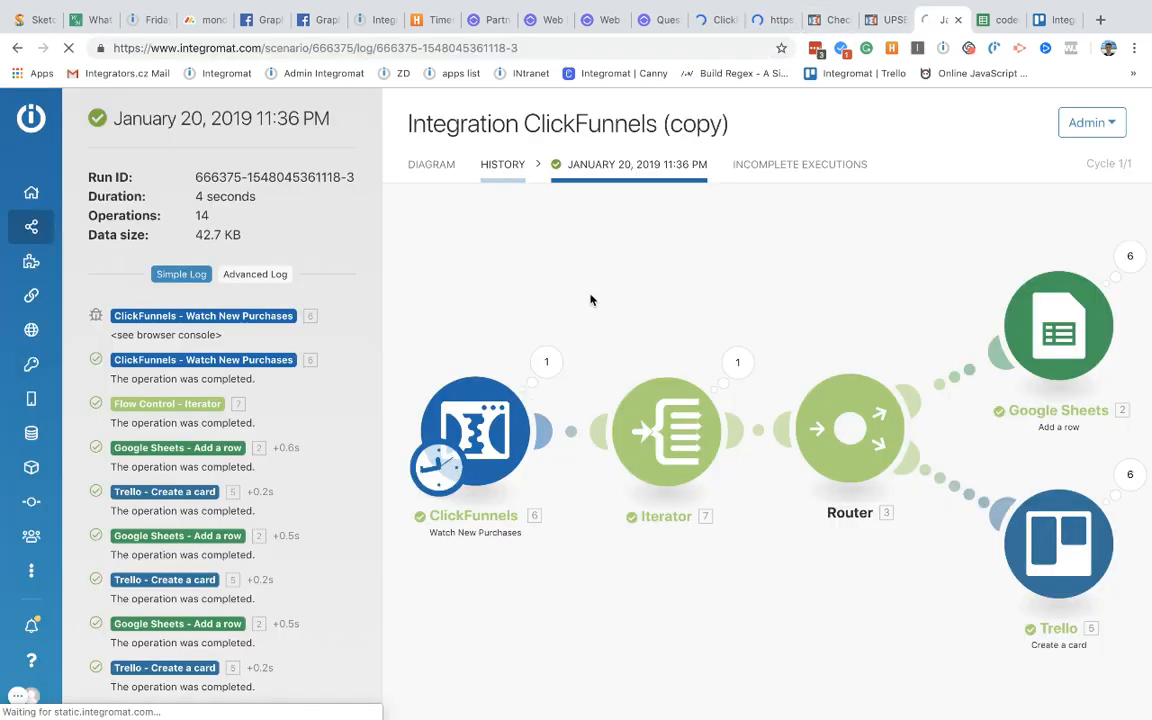
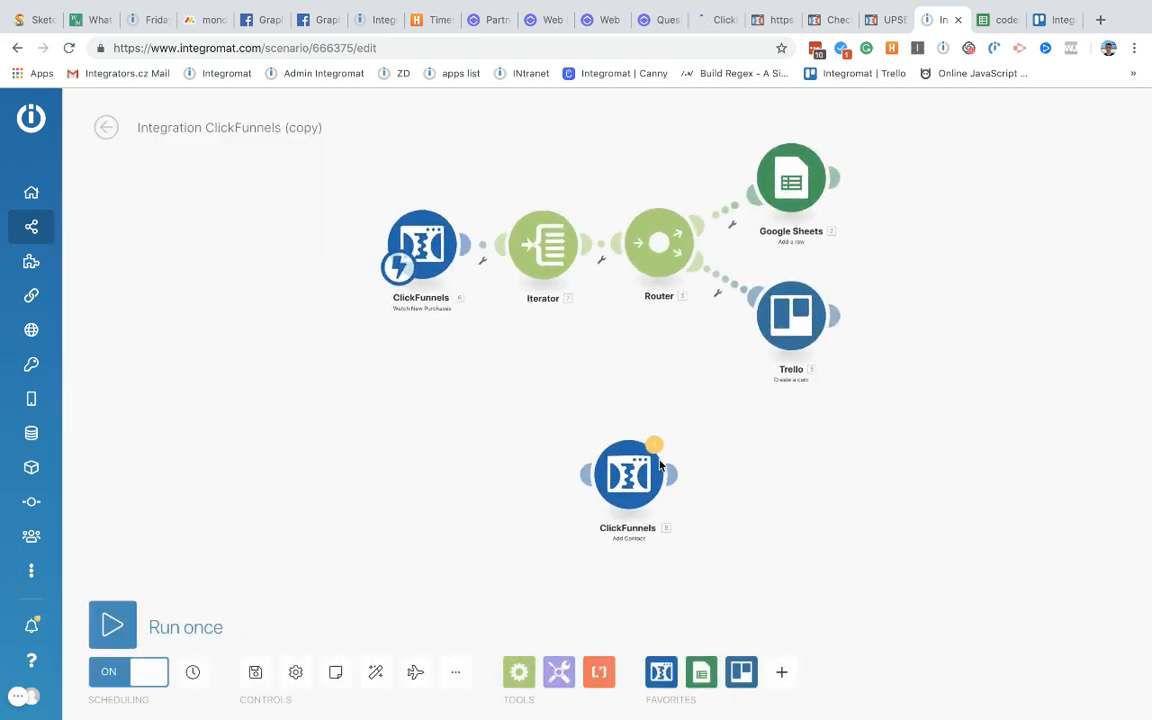
Step: Make the ClickFunnels Add Contact module the scenario trigger and paste the webinar replay page URL
{"action": "left_click_drag", "start_coordinate": [398, 265], "coordinate": [644, 508]}
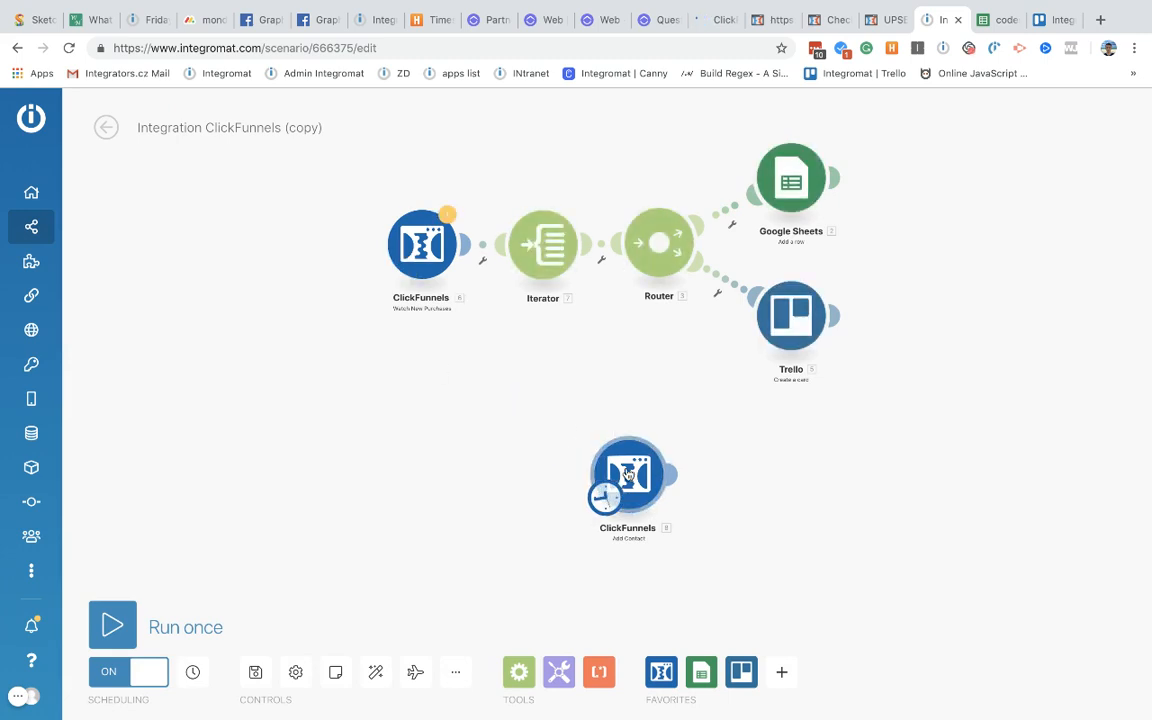
{"action": "left_click", "coordinate": [636, 478]}
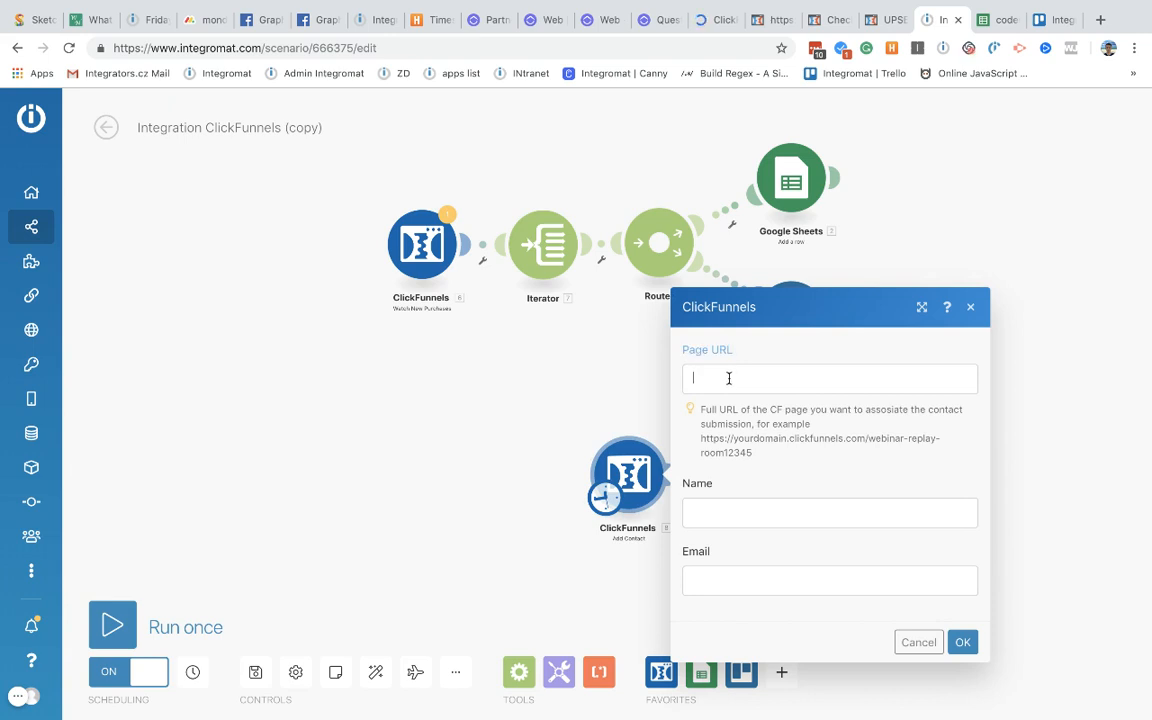
{"action": "left_click", "coordinate": [728, 376]}
{"action": "type", "text": "https://heythere.clickfunnels.com/webinar-replay-roomdos29fk5"}
Step: Fill in a test contact's name and email, save the module, and run the scenario once
{"action": "left_click", "coordinate": [720, 517]}
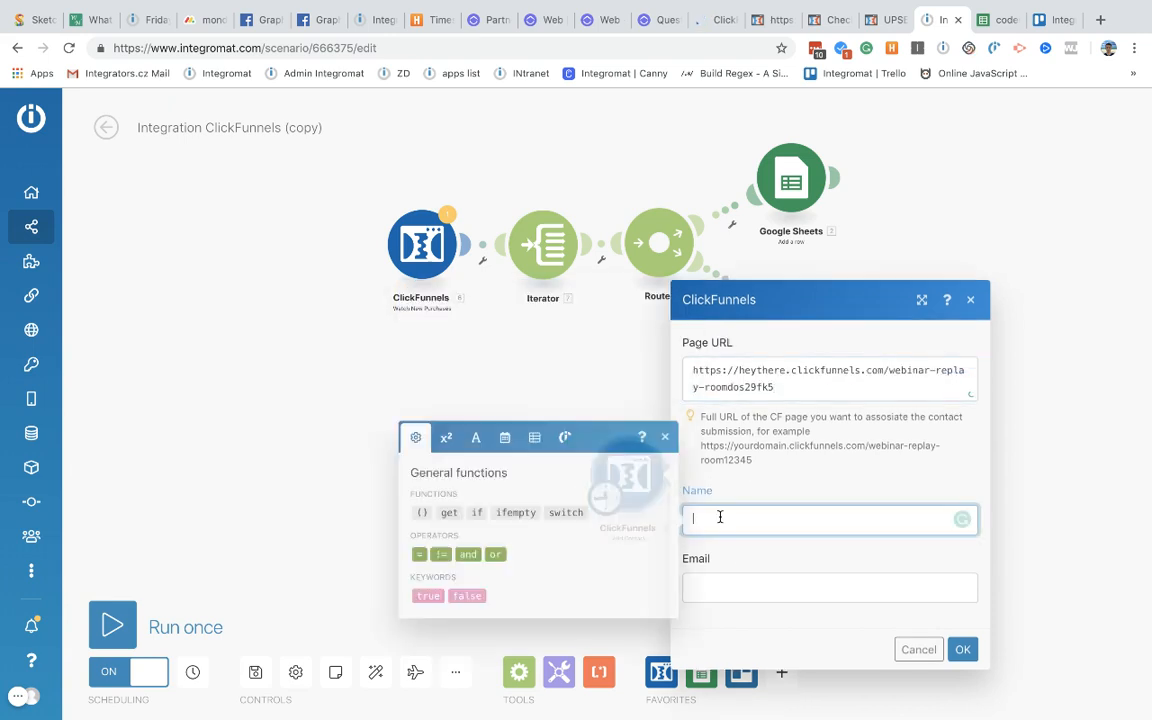
{"action": "type", "text": "Alex_submission test"}
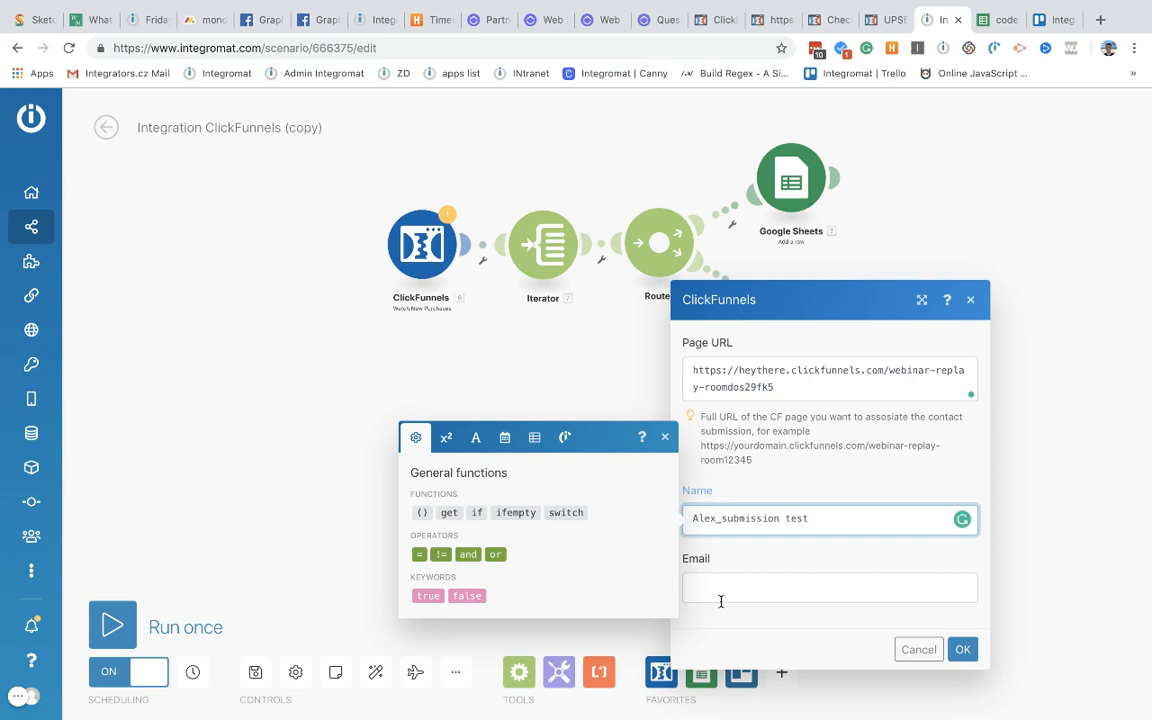
{"action": "left_click", "coordinate": [720, 601]}
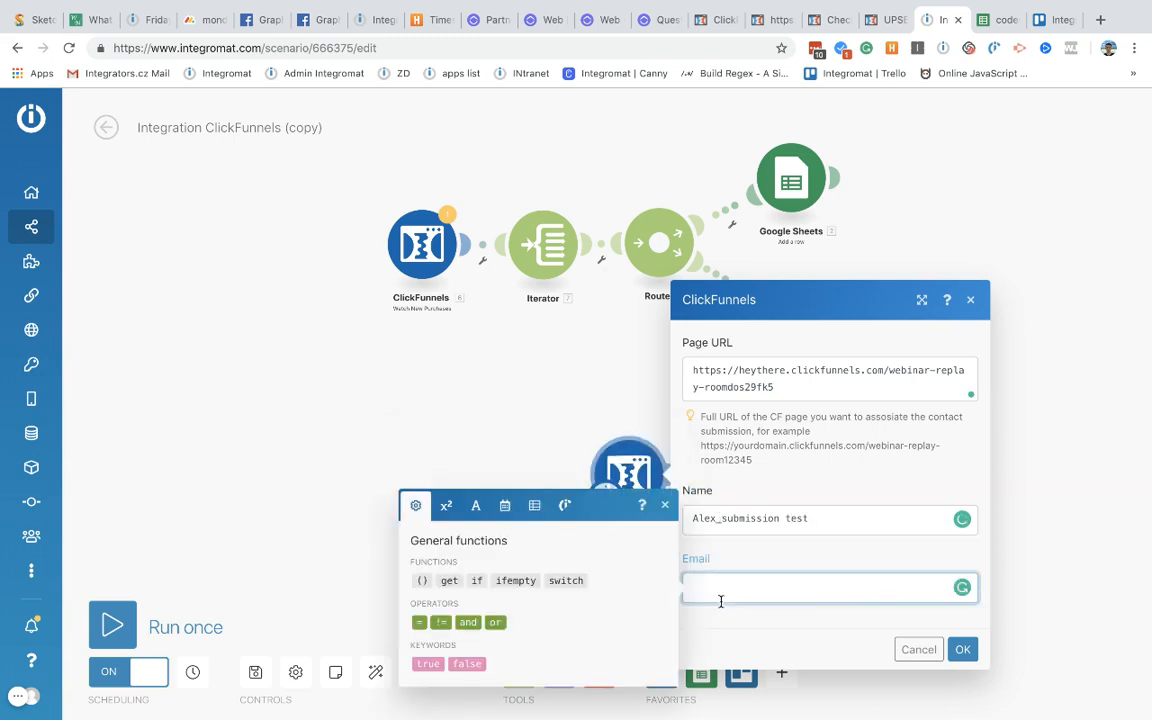
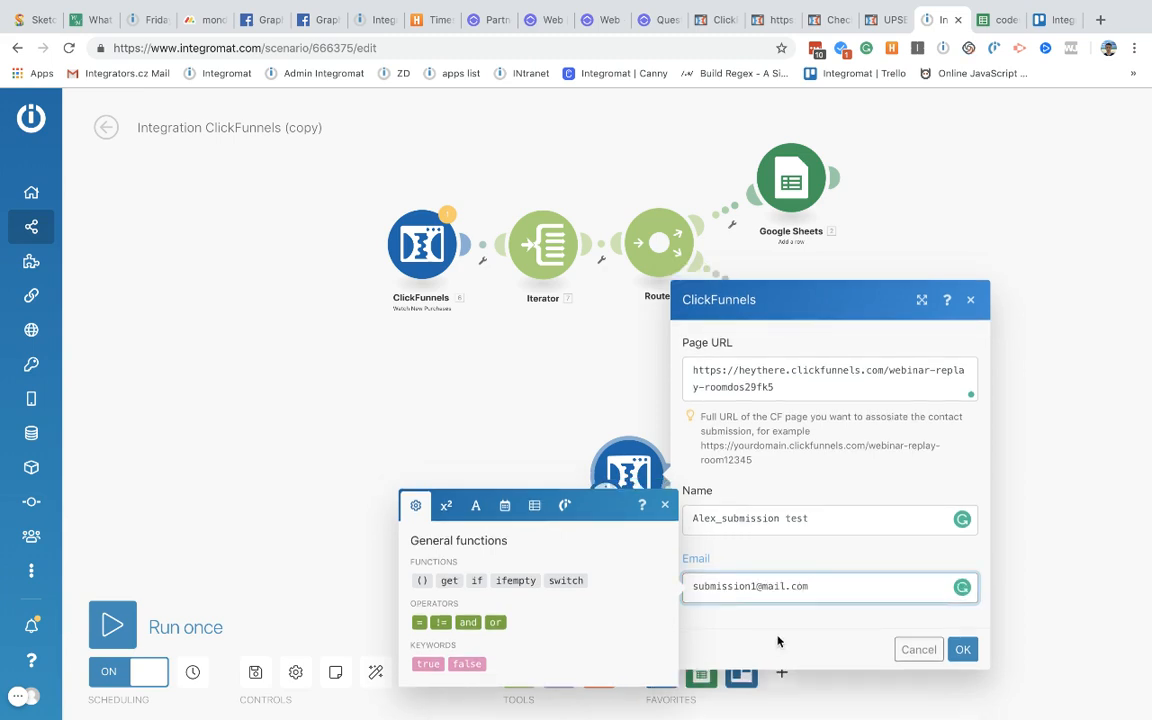
{"action": "left_click", "coordinate": [778, 641]}
{"action": "left_click", "coordinate": [960, 649]}
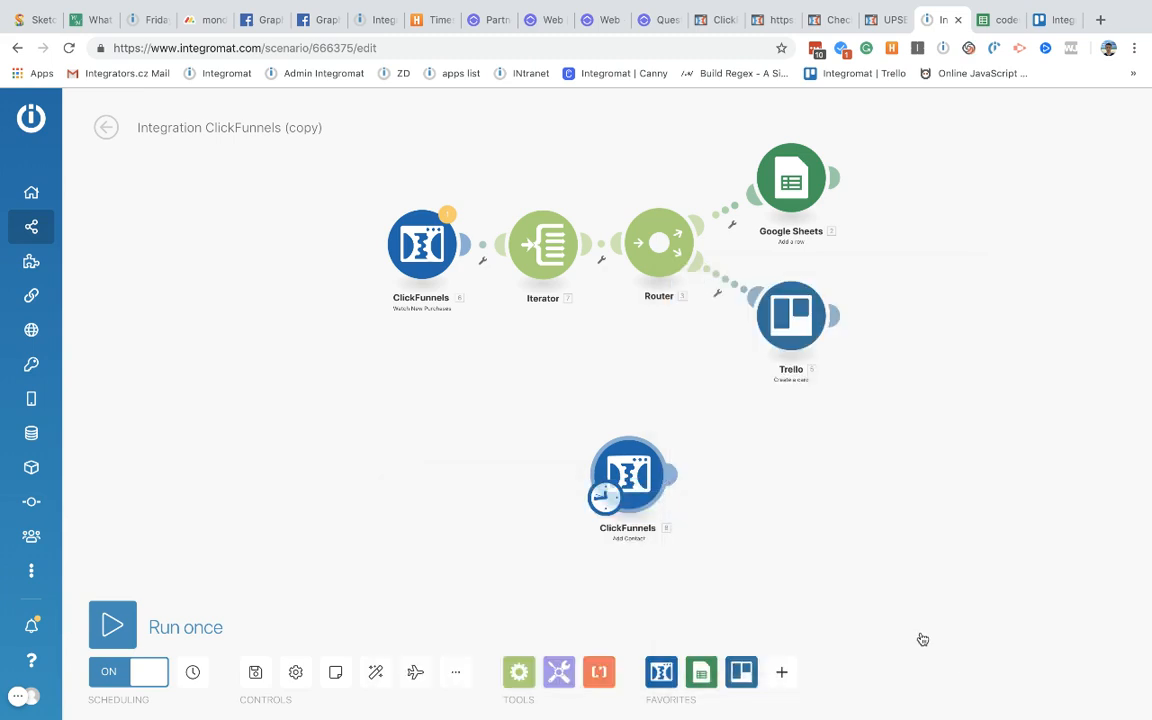
{"action": "left_click", "coordinate": [112, 625]}
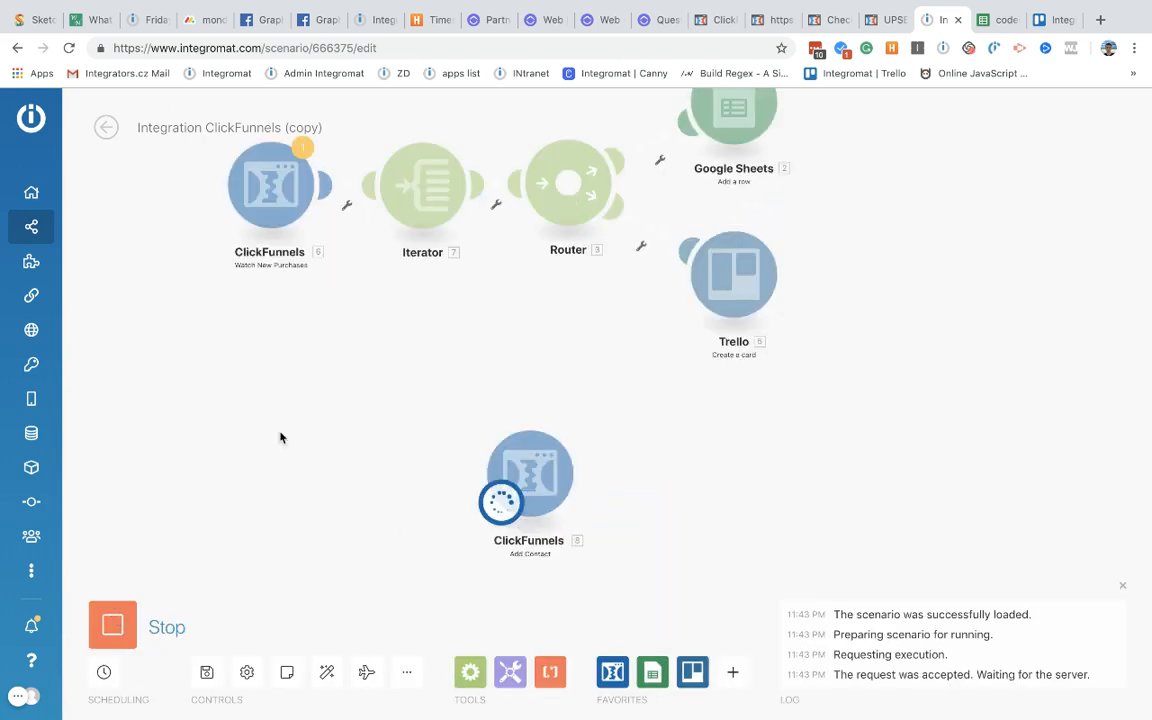
Step: Inspect the failed run's 'Wrong URL selected' RuntimeError, then close the error details
{"action": "left_click", "coordinate": [569, 406]}
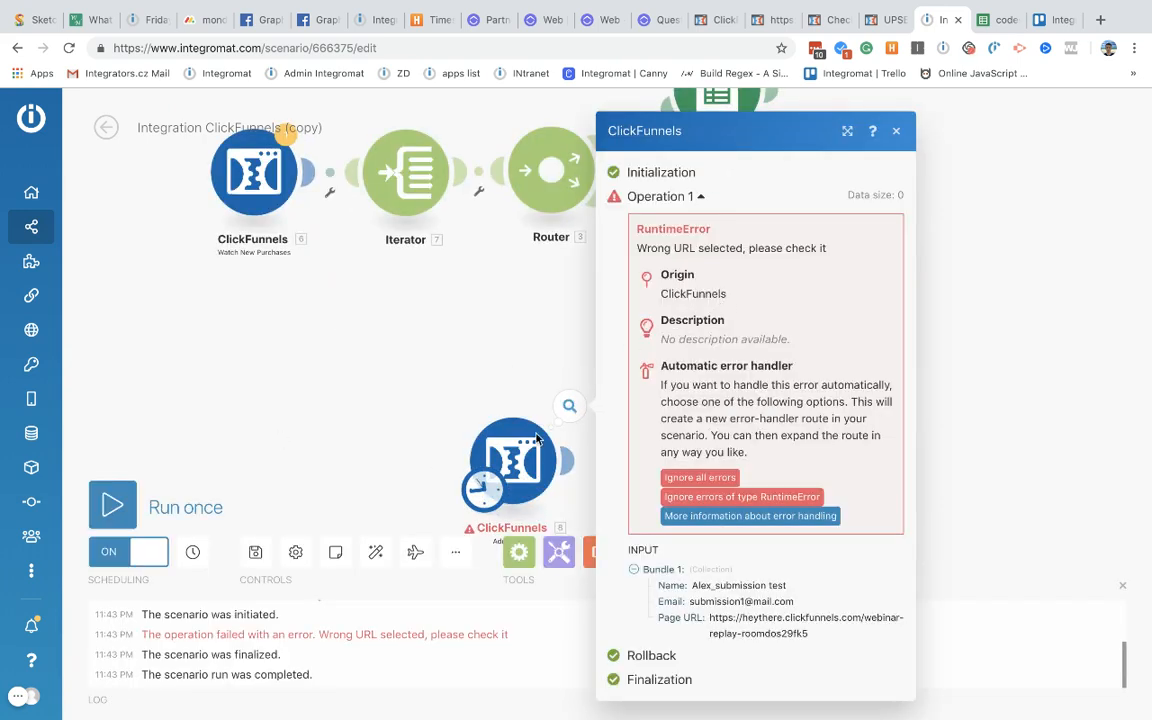
{"action": "double_click", "coordinate": [654, 248]}
{"action": "left_click", "coordinate": [344, 407]}
Step: Reopen the Add Contact settings to check the Page URL value against the ClickFunnels page
{"action": "left_click", "coordinate": [510, 455]}
{"action": "left_click", "coordinate": [640, 365]}
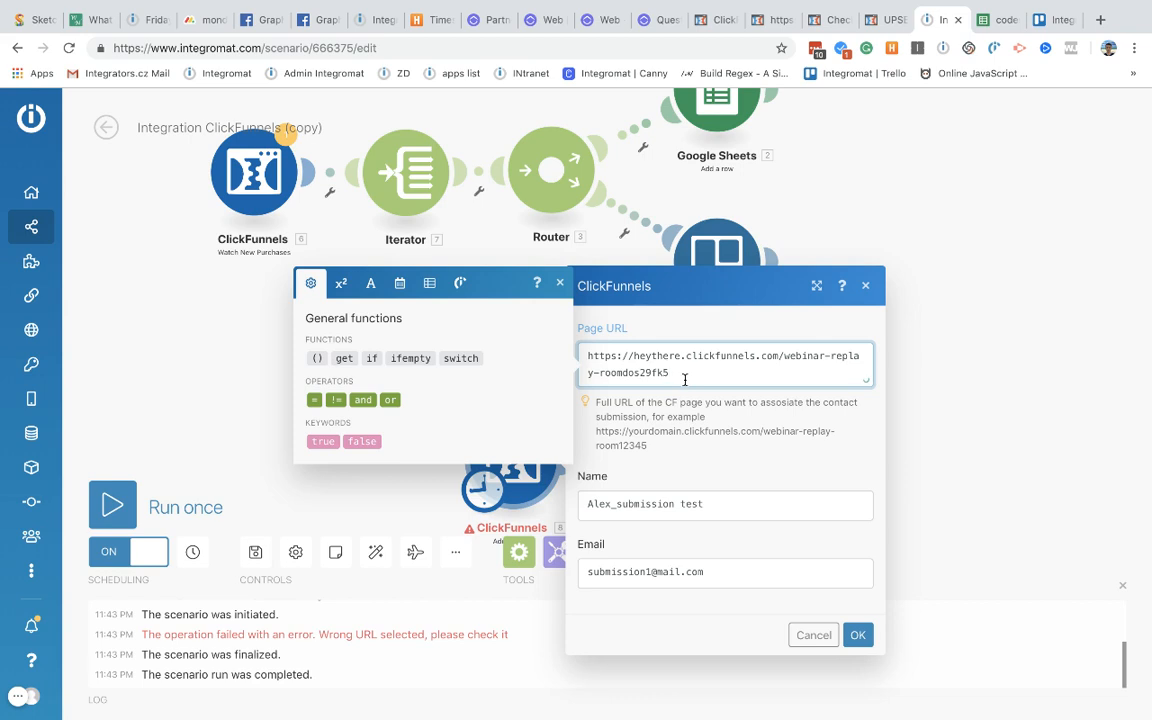
{"action": "left_click_drag", "start_coordinate": [685, 379], "coordinate": [589, 347]}
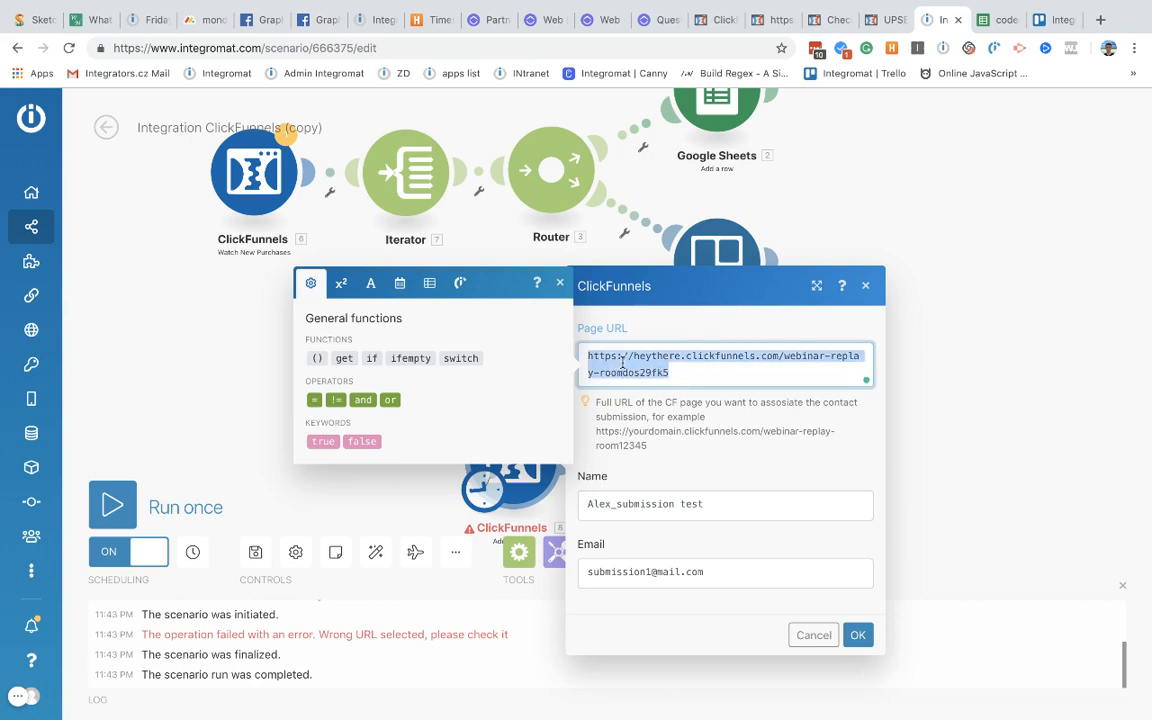
{"action": "left_click", "coordinate": [589, 371]}
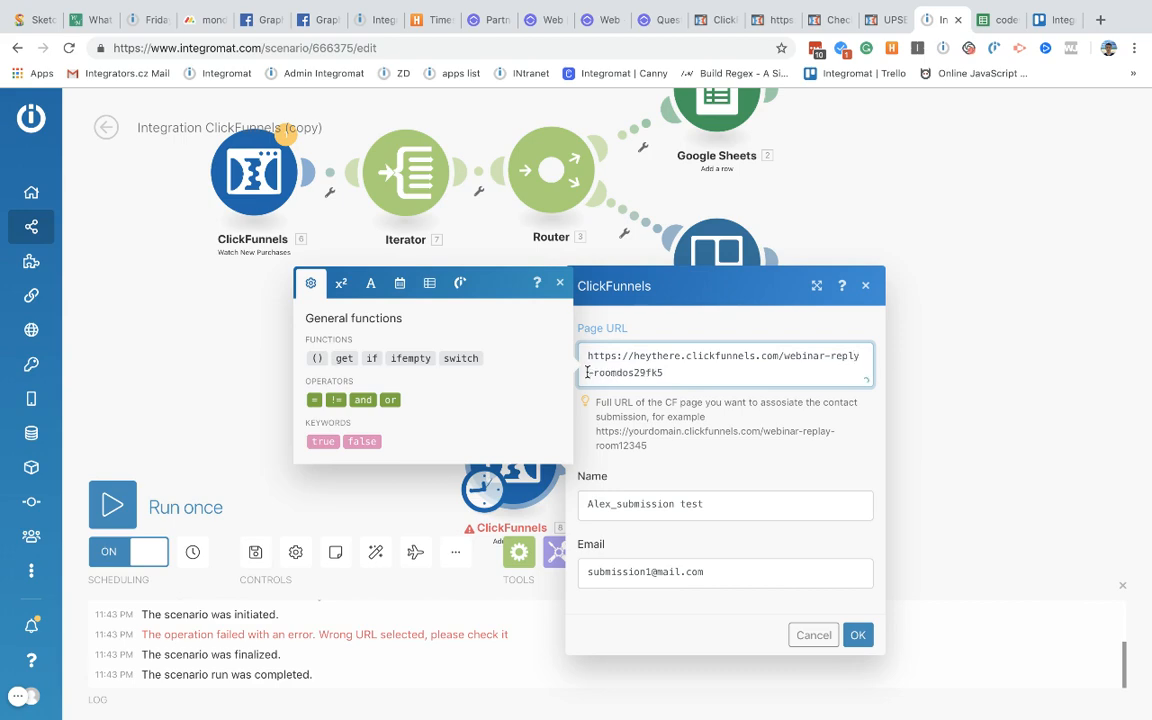
{"action": "left_click", "coordinate": [825, 20]}
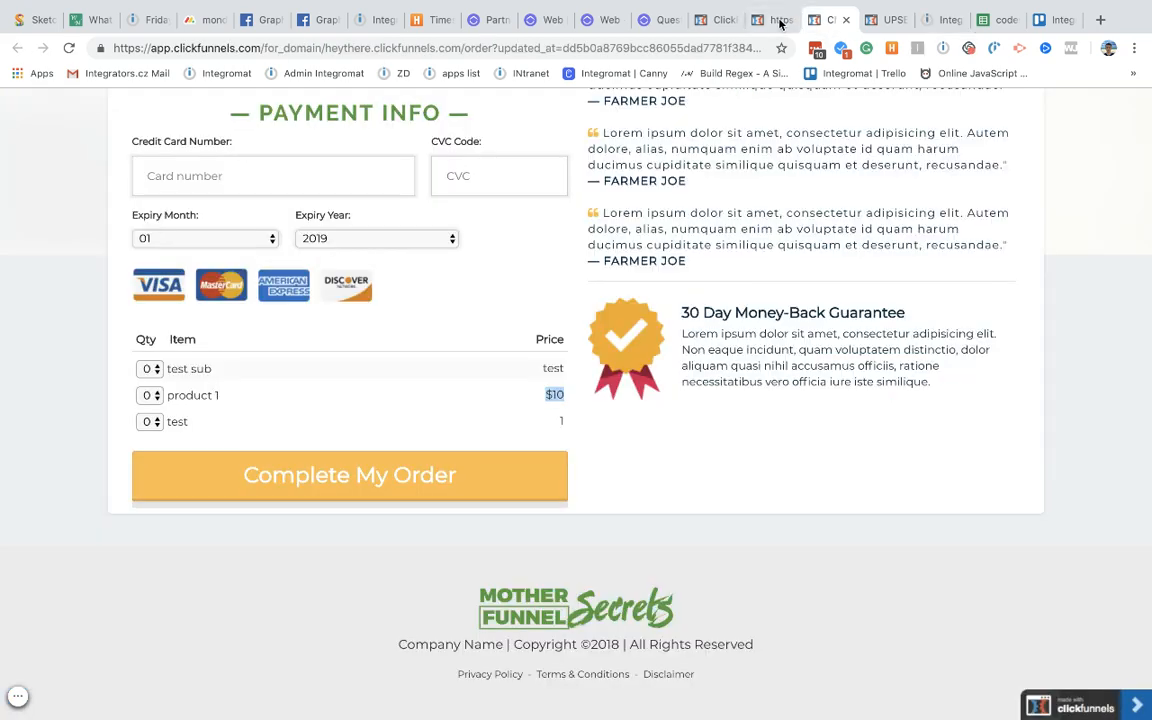
Step: Compare the live replay page's address with the module's current Page URL value
{"action": "left_click", "coordinate": [768, 20]}
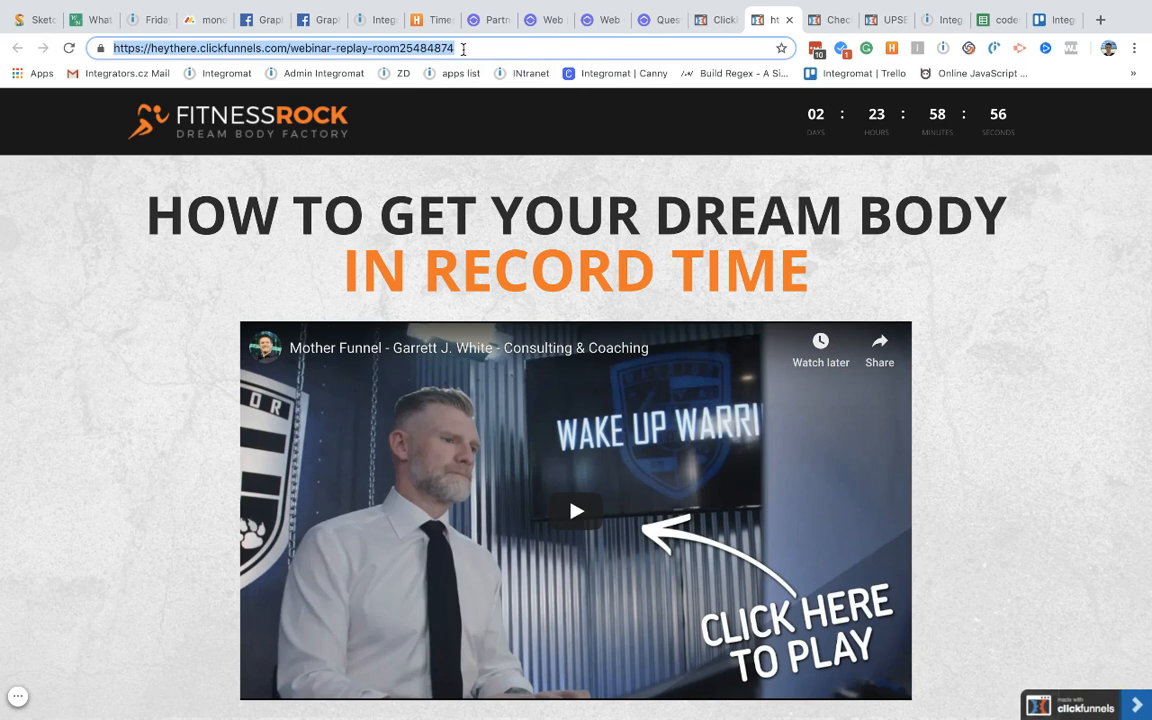
{"action": "left_click", "coordinate": [471, 50]}
{"action": "triple_click", "coordinate": [471, 50]}
{"action": "left_click", "coordinate": [718, 20]}
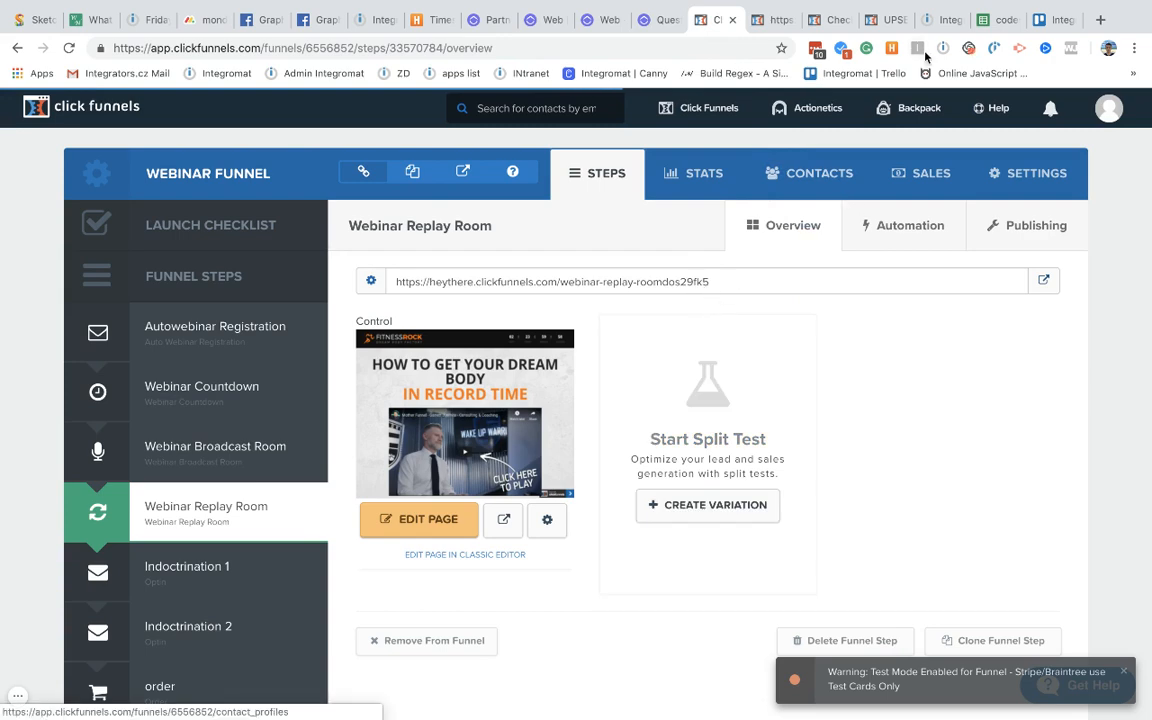
{"action": "left_click", "coordinate": [940, 19]}
{"action": "left_click", "coordinate": [715, 345]}
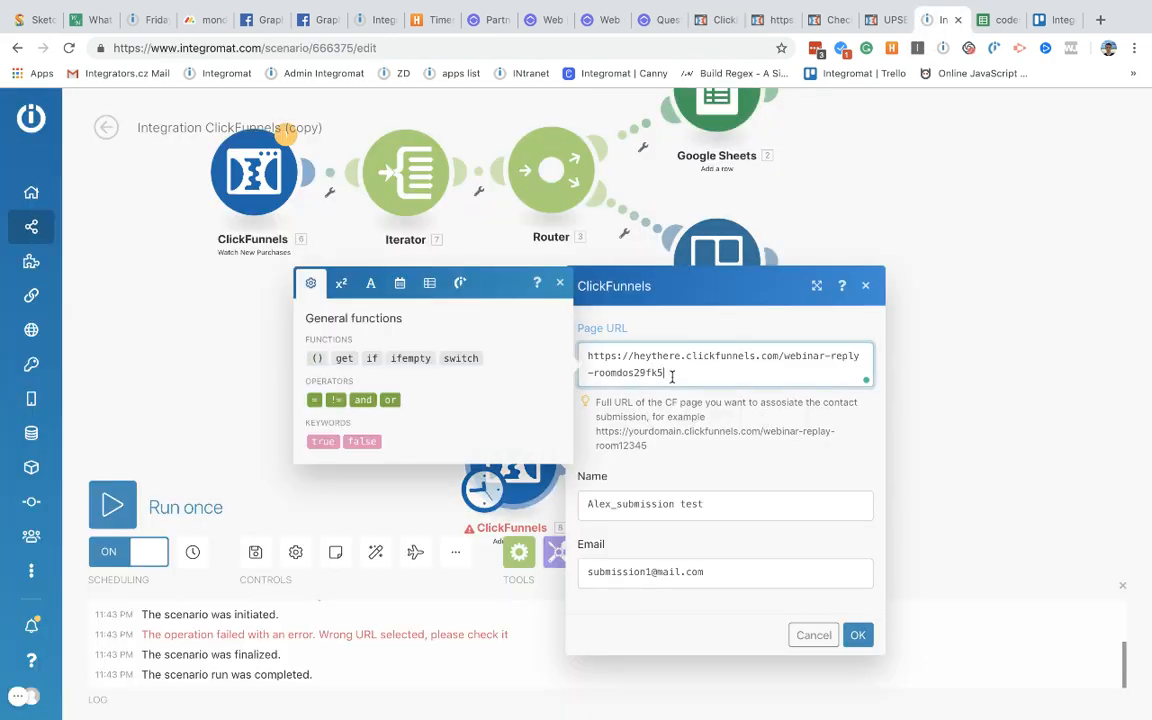
{"action": "left_click_drag", "start_coordinate": [672, 376], "coordinate": [592, 338]}
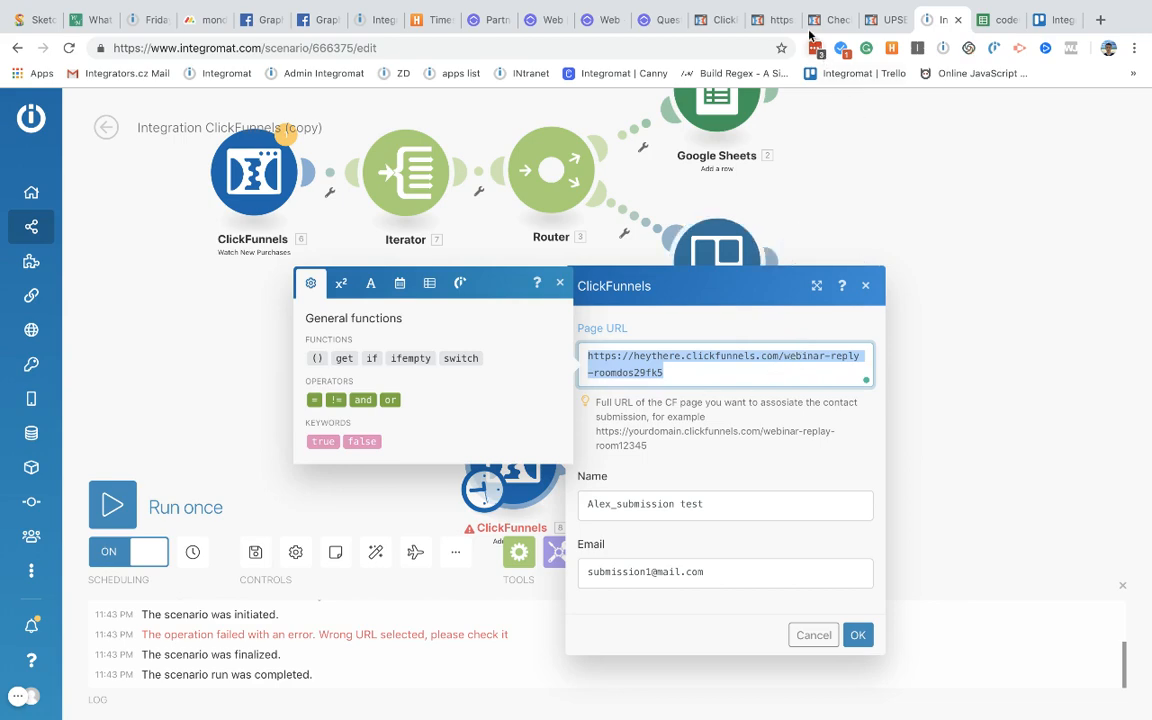
Step: Copy the live webinar-replay-room25484874 page address and select the module's existing Page URL value
{"action": "left_click", "coordinate": [720, 19]}
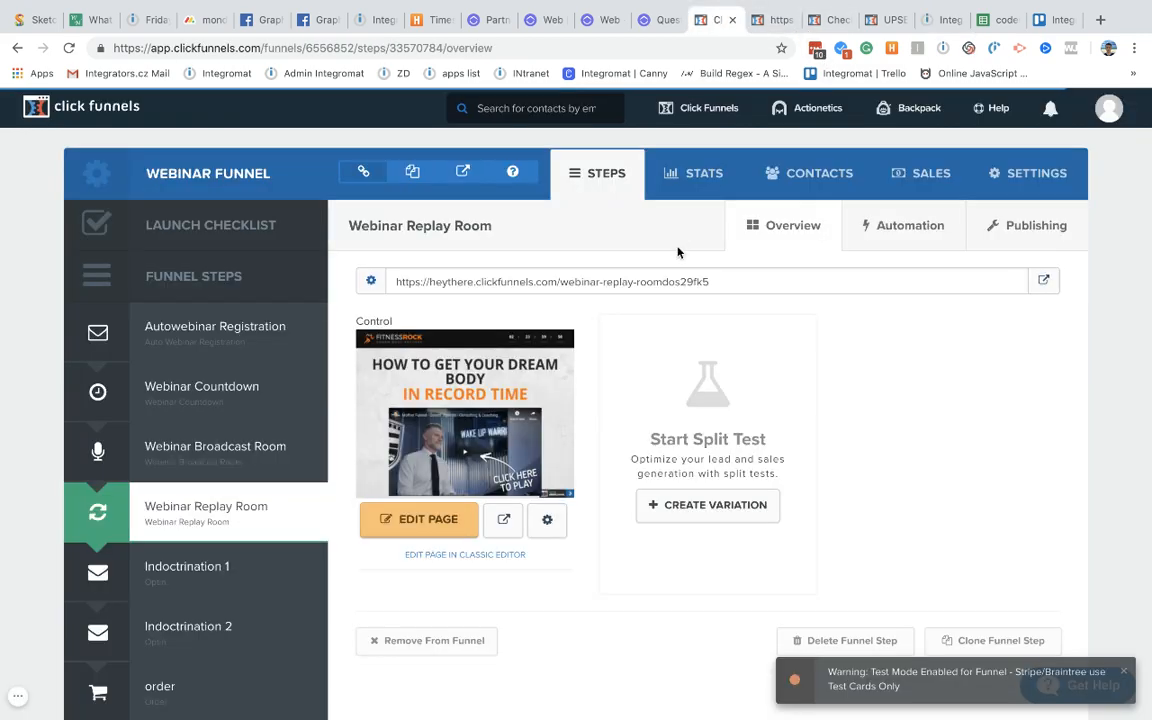
{"action": "left_click_drag", "start_coordinate": [710, 282], "coordinate": [450, 284]}
{"action": "left_click", "coordinate": [401, 293]}
{"action": "left_click", "coordinate": [758, 22]}
{"action": "left_click", "coordinate": [476, 48]}
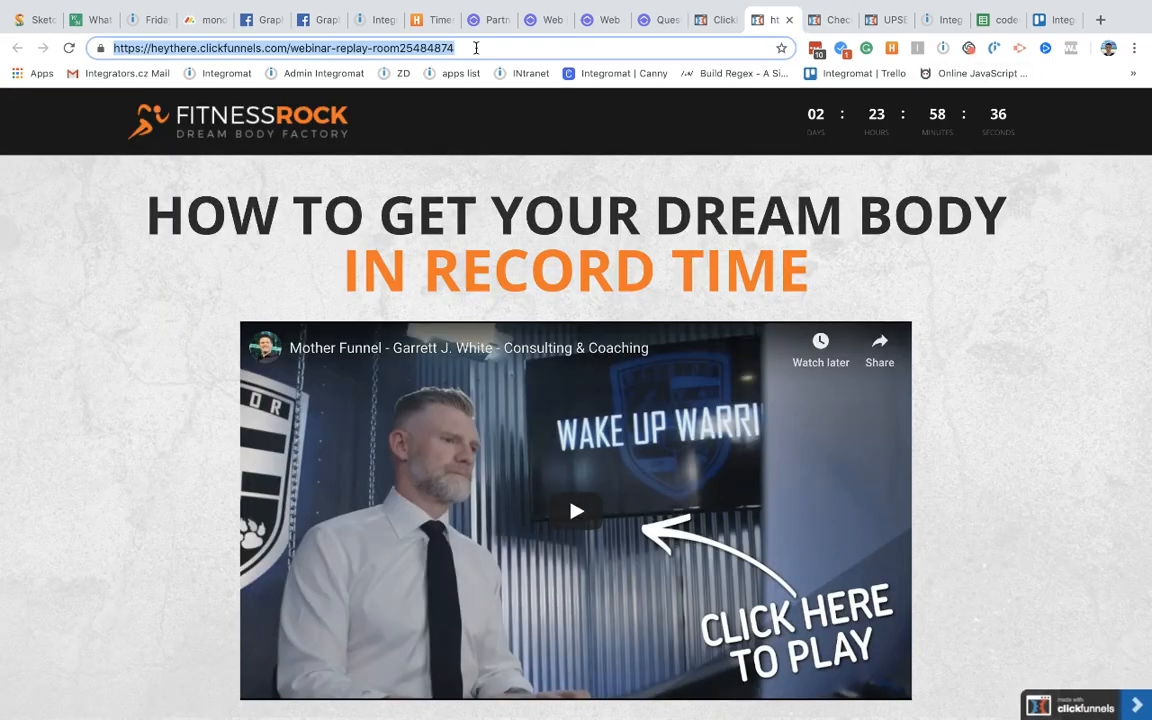
{"action": "left_click", "coordinate": [475, 48]}
{"action": "key", "text": "super+a"}
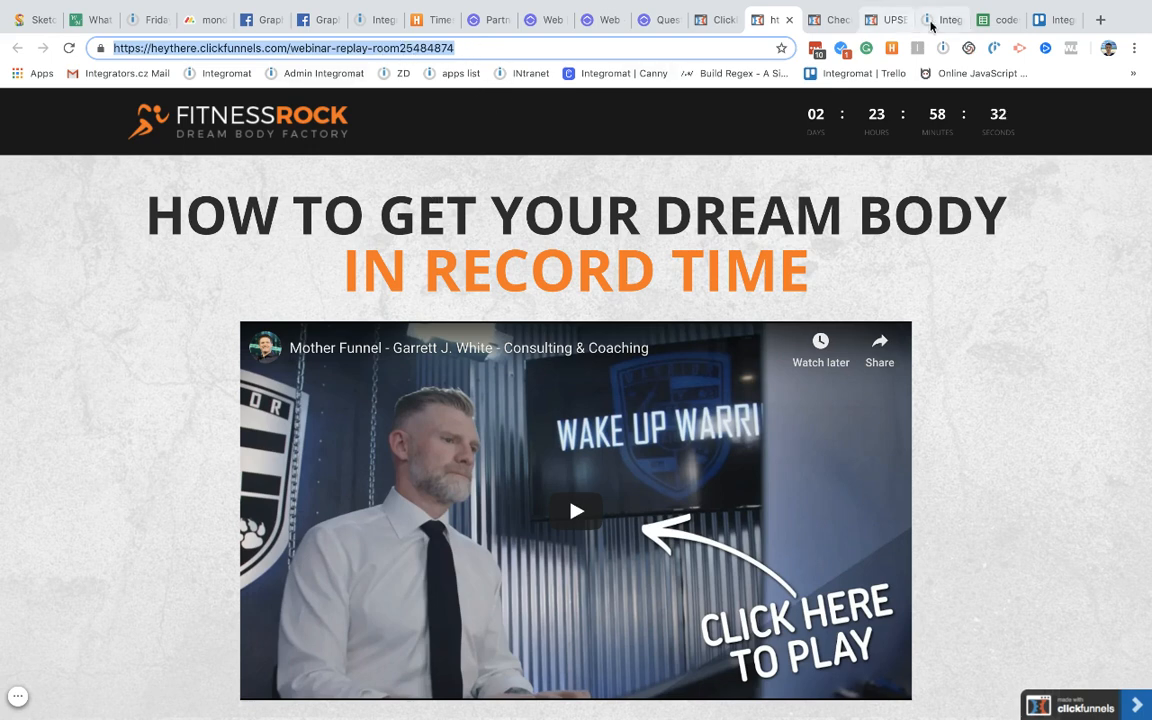
{"action": "left_click", "coordinate": [934, 20]}
{"action": "key", "text": "super+a"}
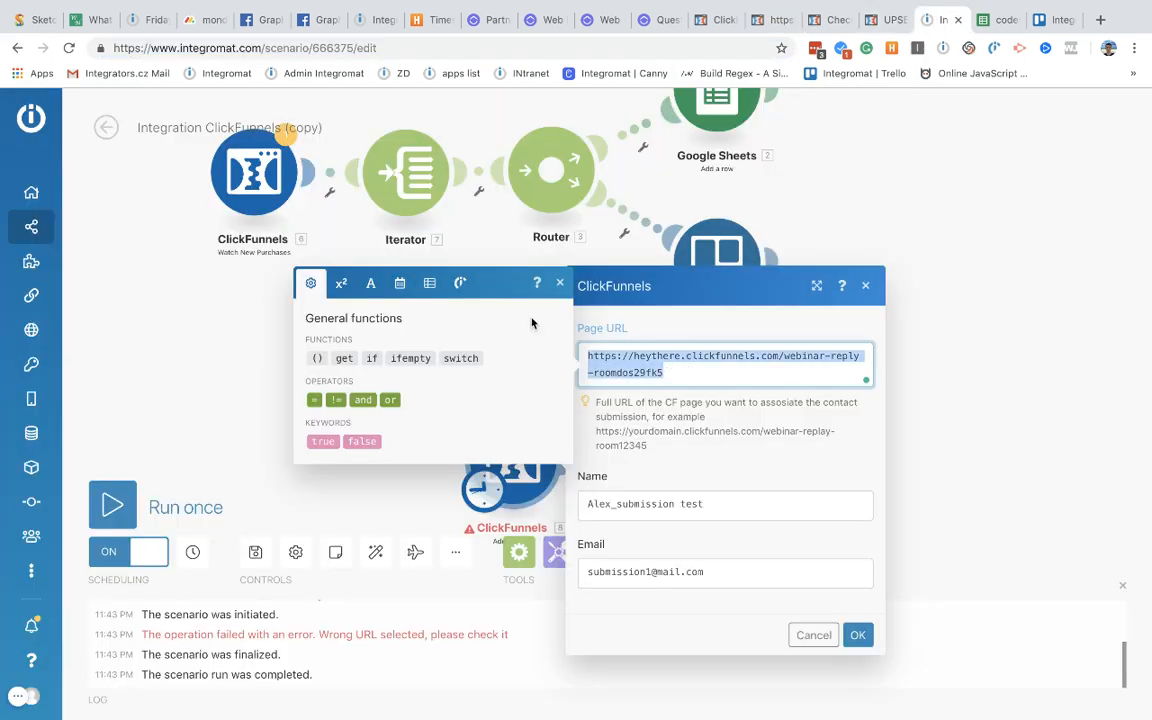
Step: Replace the Page URL with the webinar-replay-room25484874 address, save, and rerun the scenario successfully
{"action": "key", "text": "super+v"}
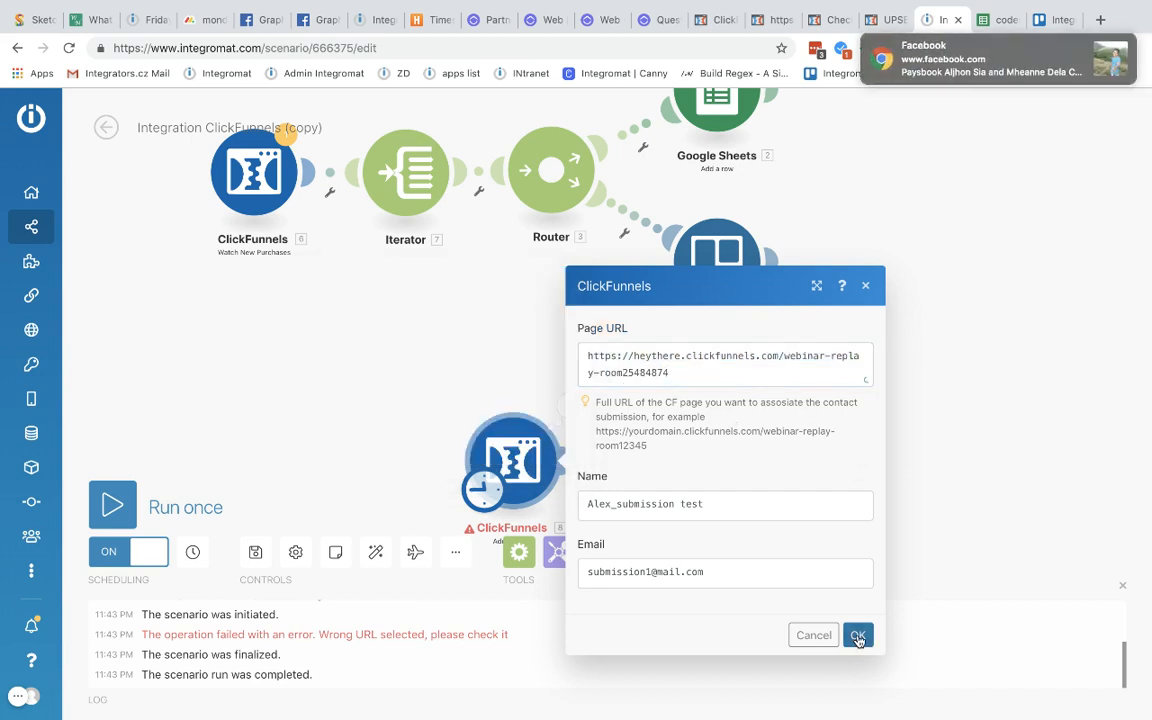
{"action": "left_click", "coordinate": [857, 634]}
{"action": "left_click", "coordinate": [1108, 47]}
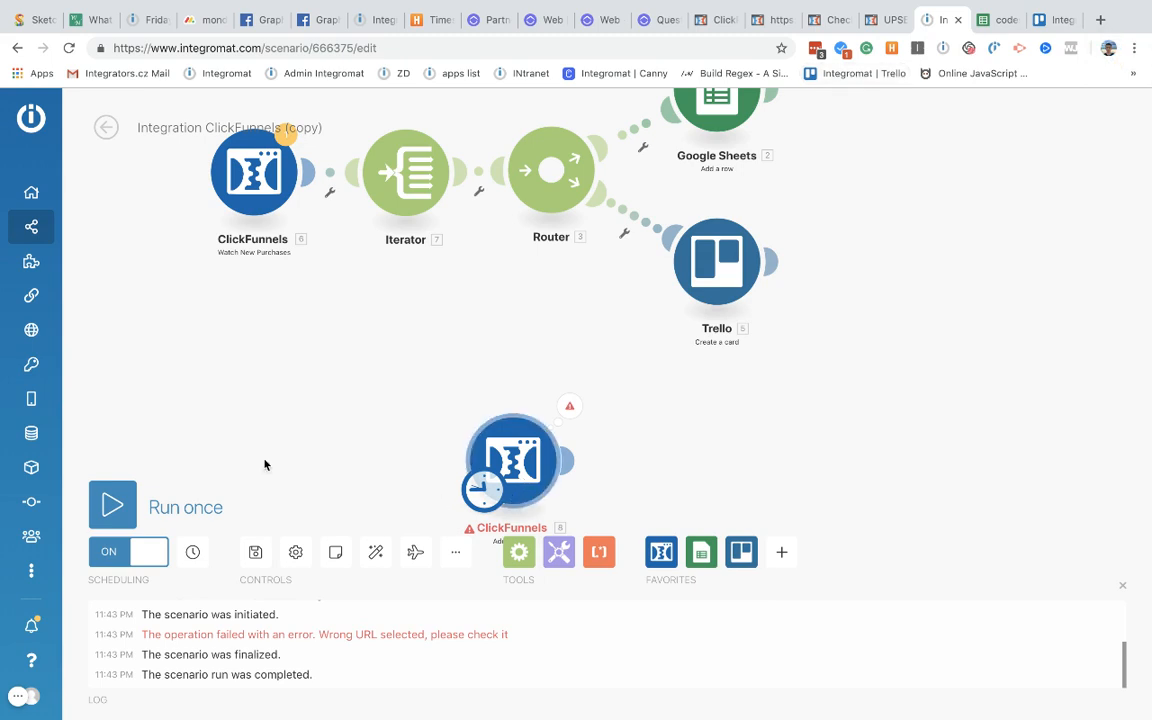
{"action": "left_click", "coordinate": [115, 505]}
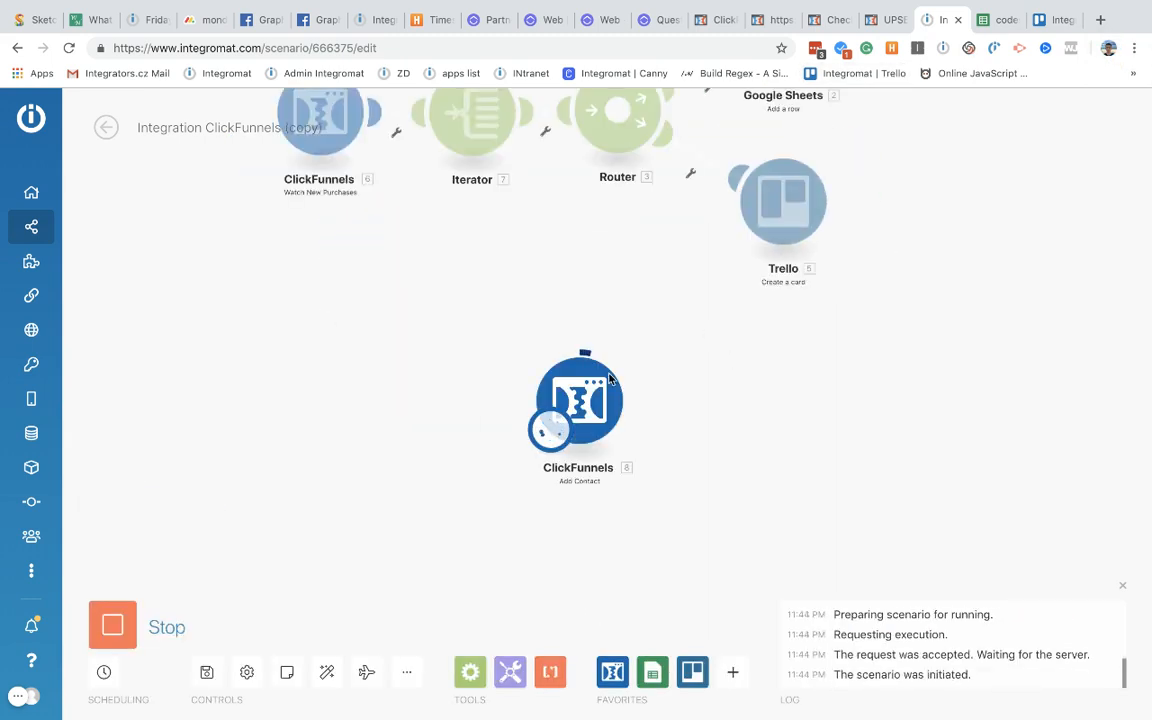
{"action": "left_click", "coordinate": [719, 24]}
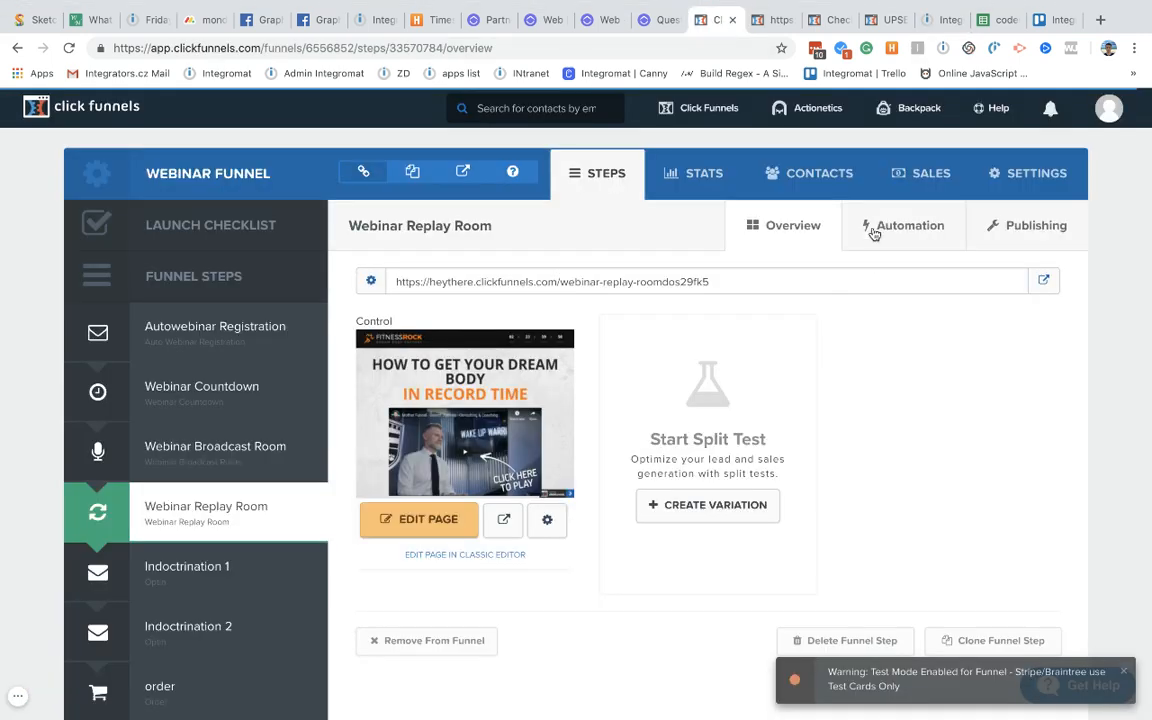
Step: Open the Webinar Funnel contacts list and the newest test contact's profile
{"action": "left_click", "coordinate": [805, 186]}
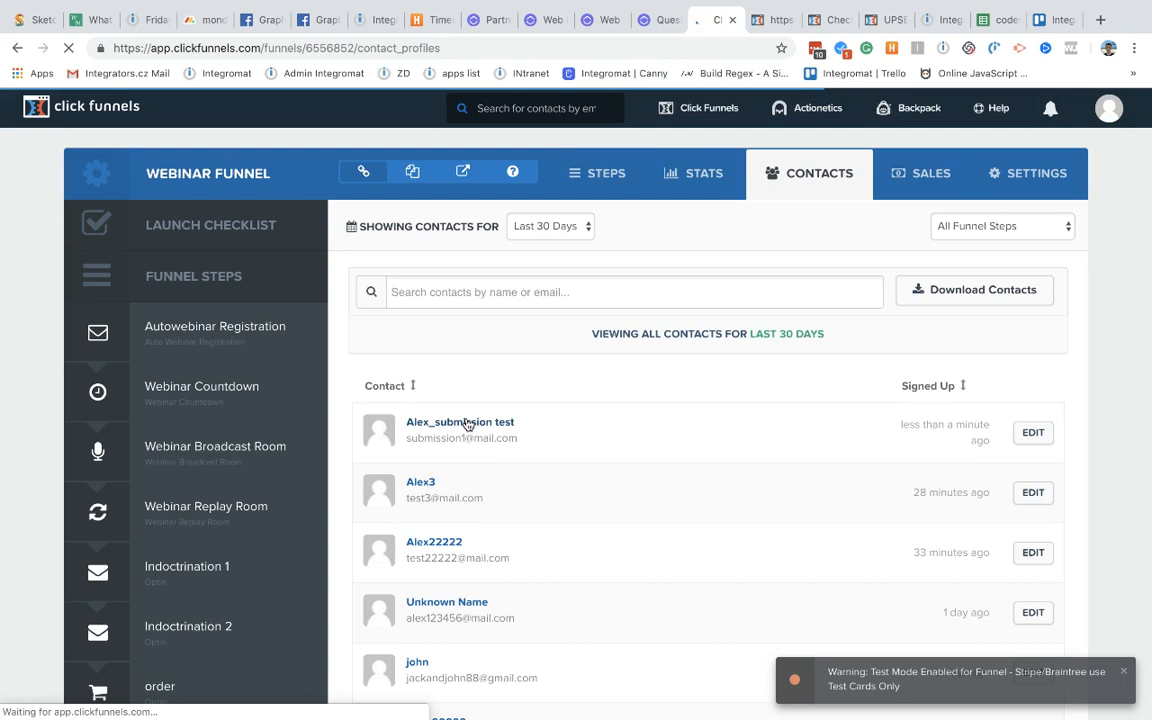
{"action": "left_click", "coordinate": [613, 578]}
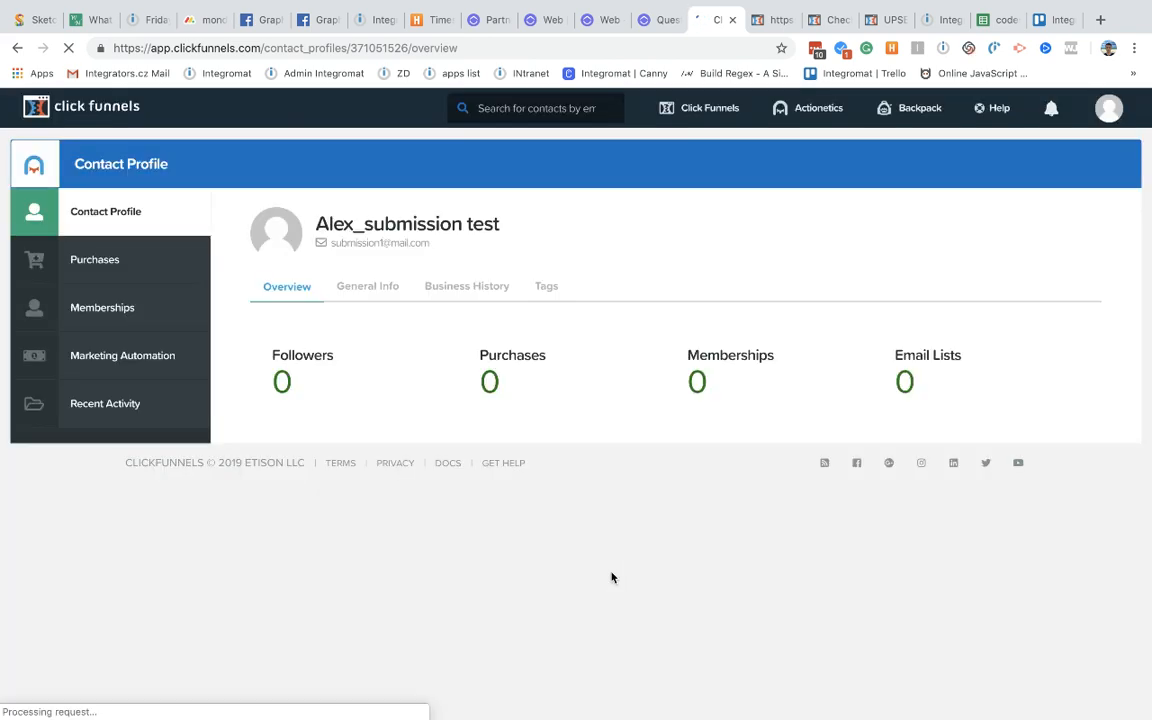
Step: Review the contact's General Info and Business History sections
{"action": "left_click", "coordinate": [360, 288]}
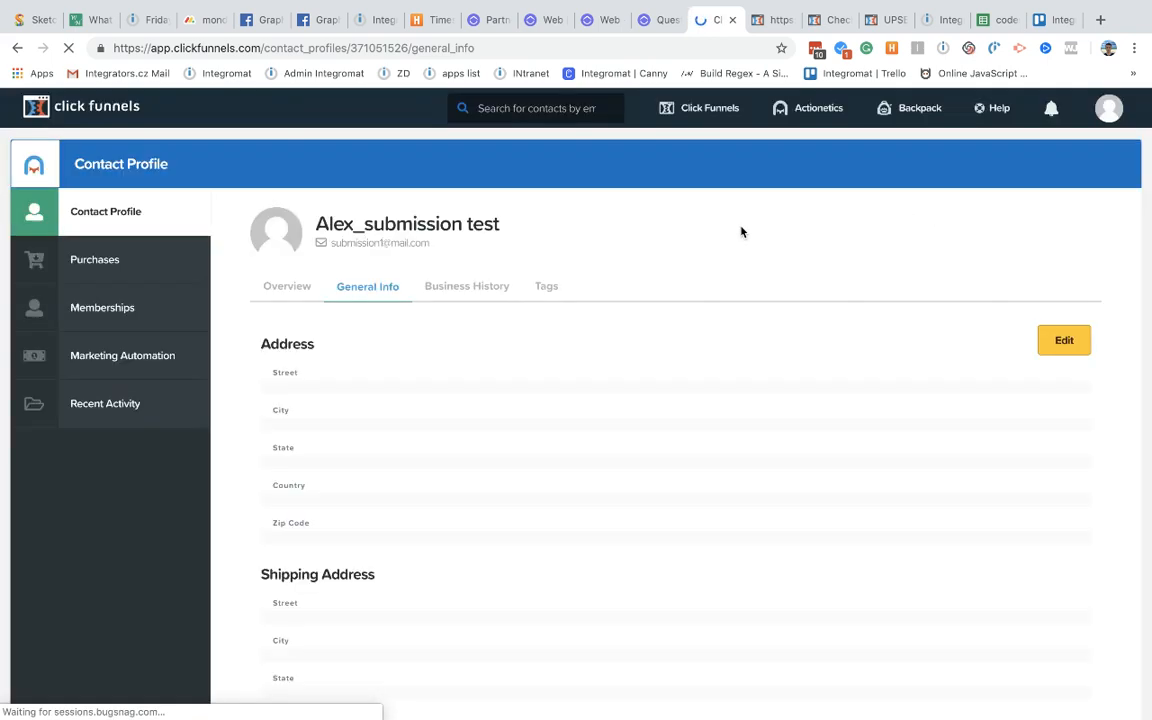
{"action": "scroll", "coordinate": [431, 501], "scroll_direction": "down", "scroll_amount": 2}
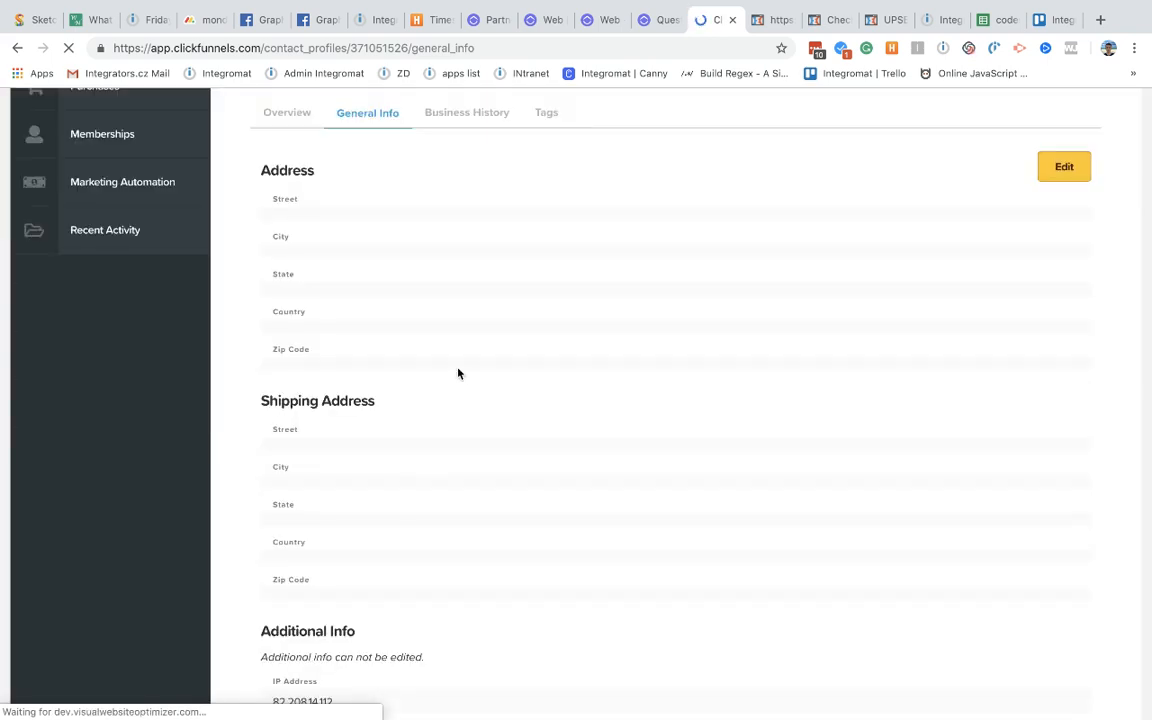
{"action": "scroll", "coordinate": [460, 375], "scroll_direction": "down", "scroll_amount": 2}
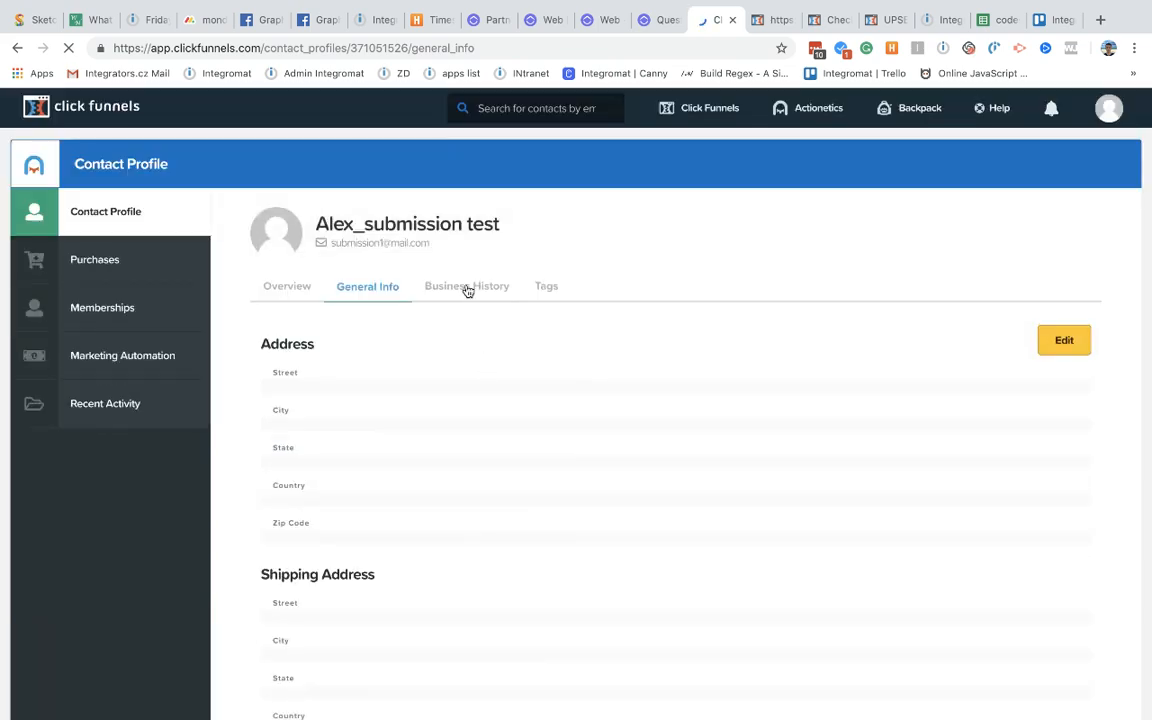
{"action": "left_click", "coordinate": [467, 290]}
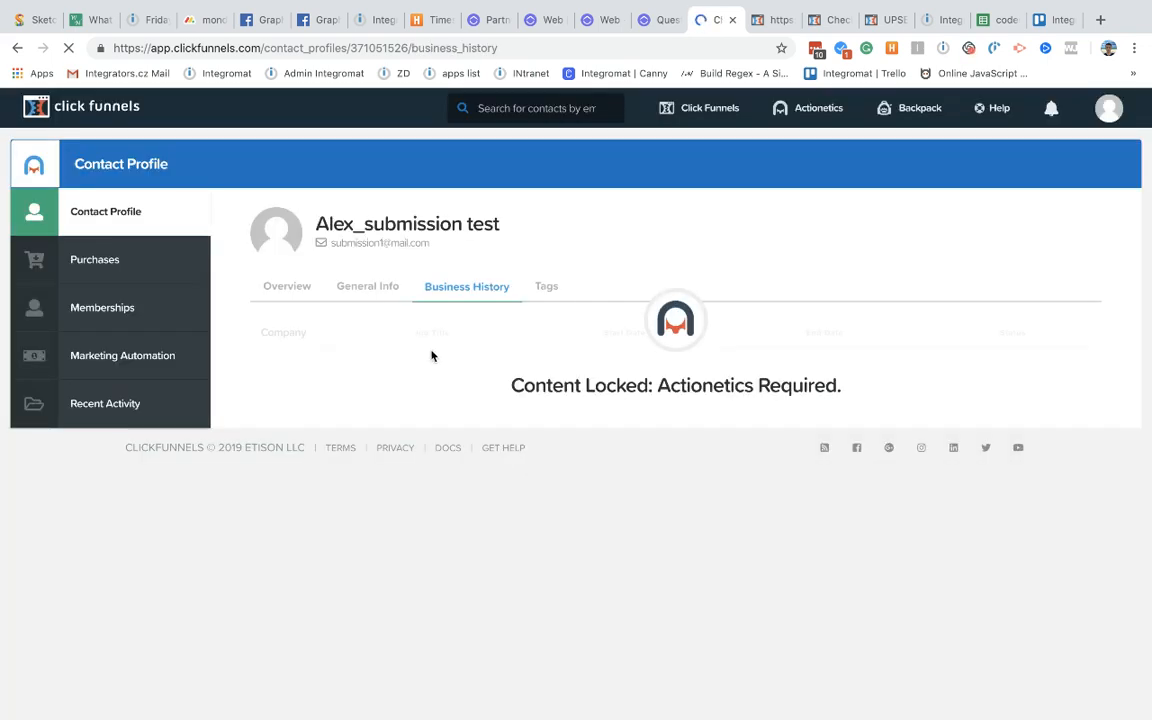
Step: Check the contact's lists and Recent Activity, showing the webinar-replay-room25484874 visit, then open the account menu
{"action": "left_click", "coordinate": [127, 371]}
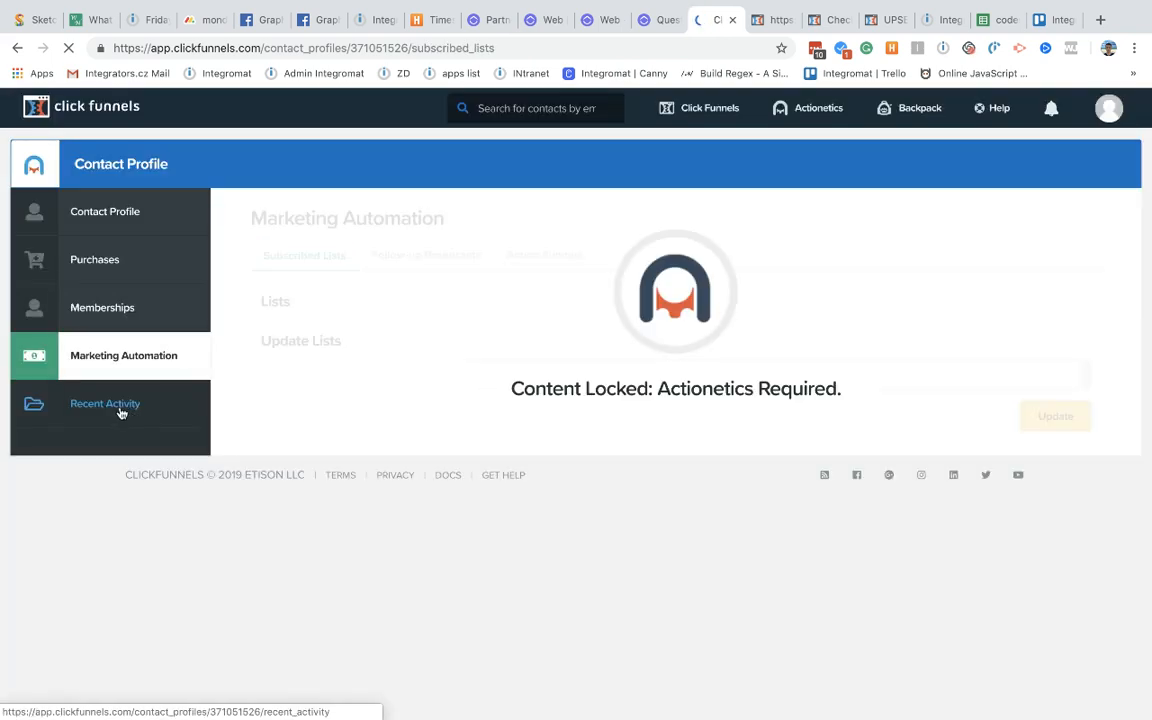
{"action": "left_click", "coordinate": [120, 408]}
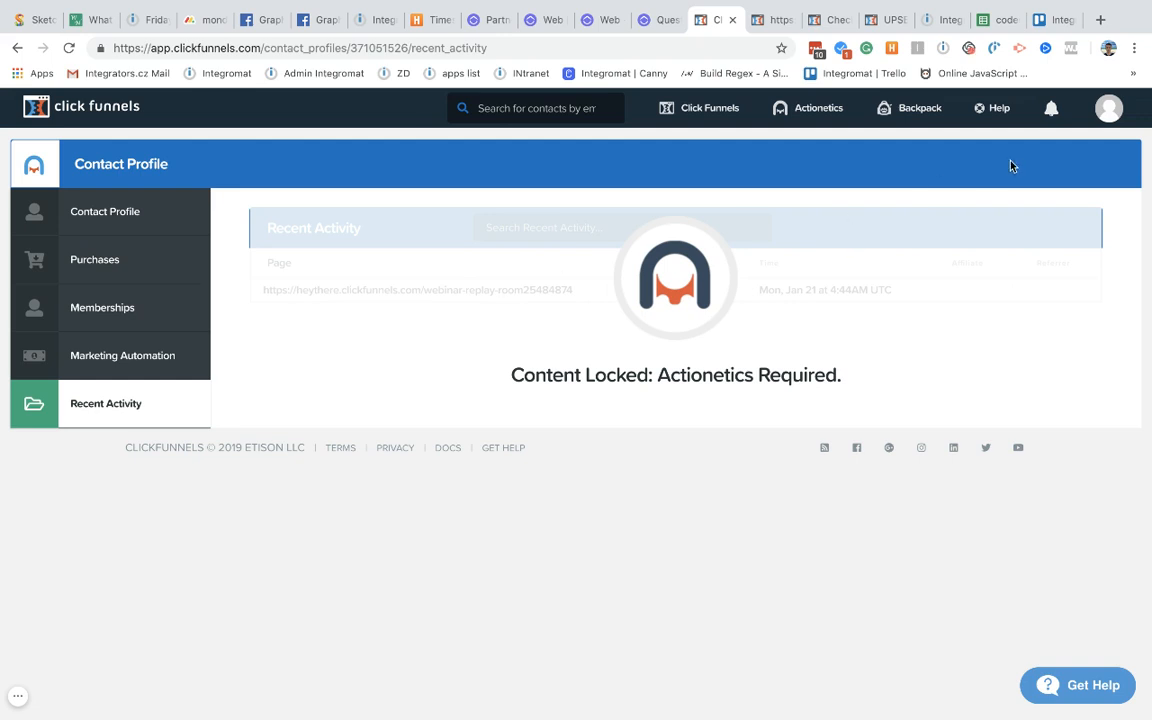
{"action": "left_click", "coordinate": [763, 24]}
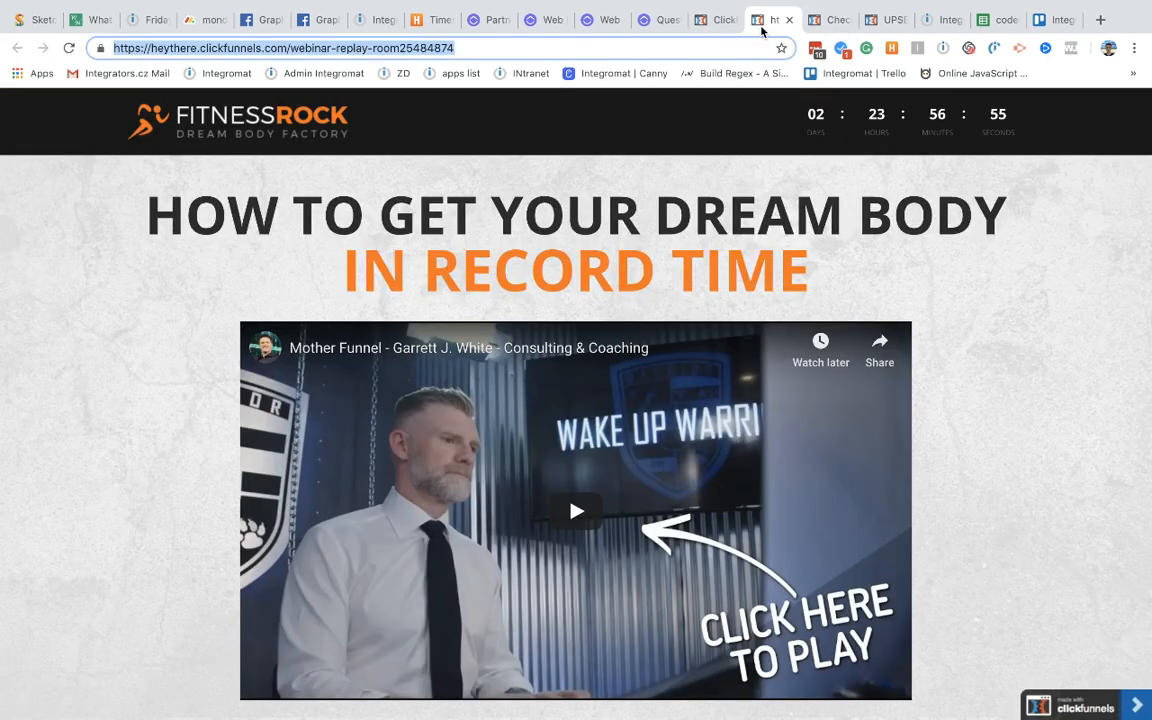
{"action": "left_click", "coordinate": [706, 28]}
{"action": "left_click", "coordinate": [1106, 108]}
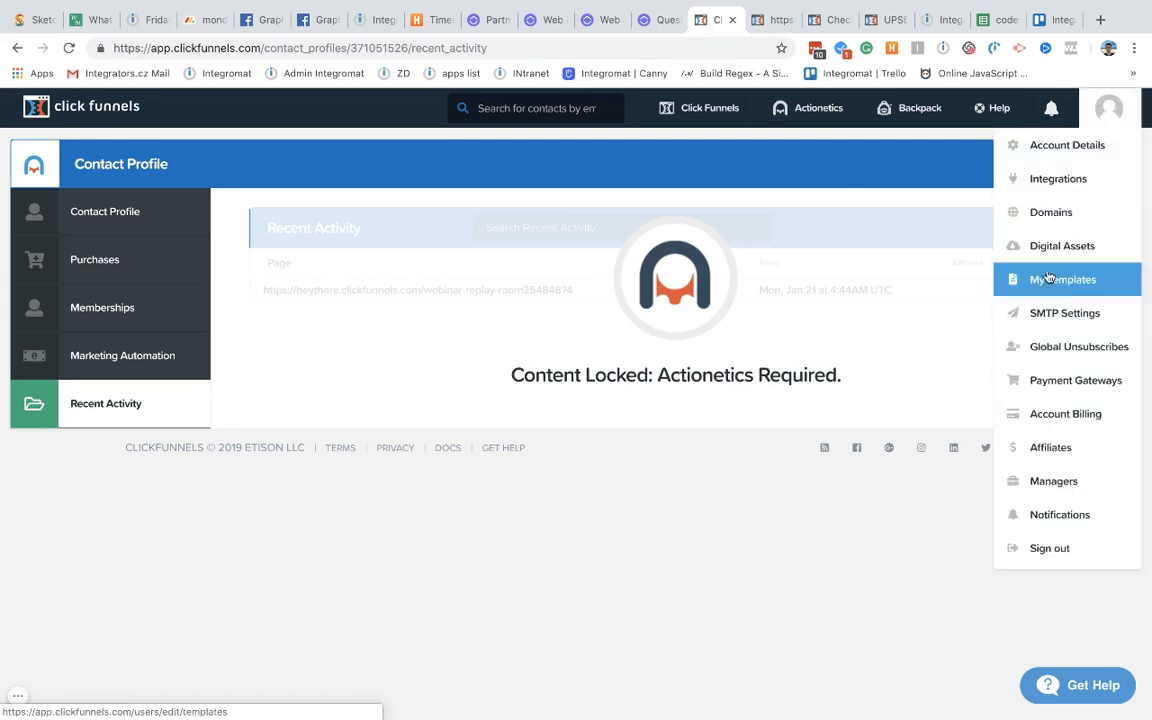